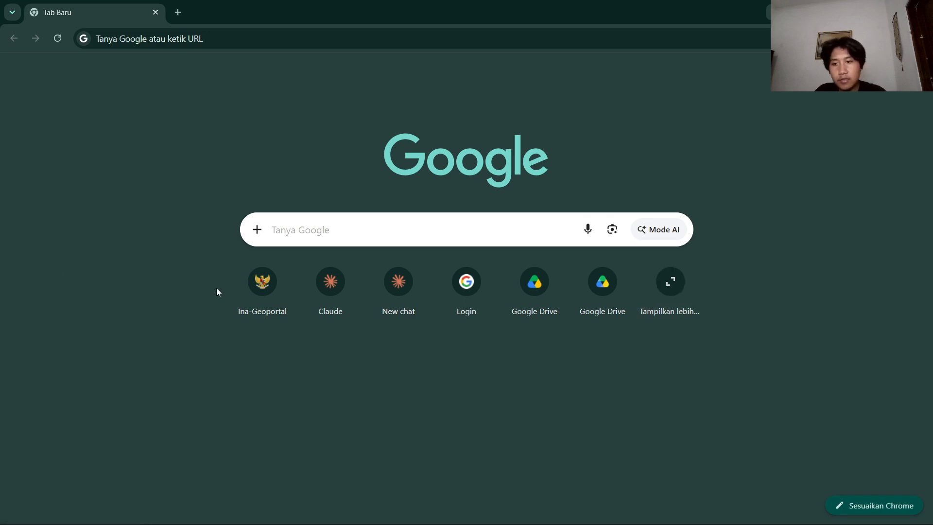
Open the RBI Cetak 25K download map on the Ina-Geoportal website.
{"action": "left_click", "coordinate": [259, 288]}
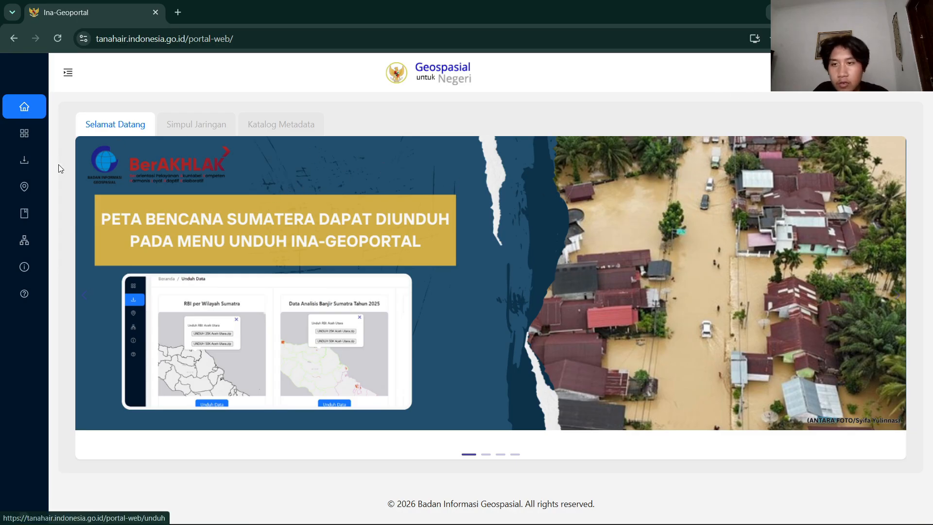
{"action": "left_click", "coordinate": [31, 164]}
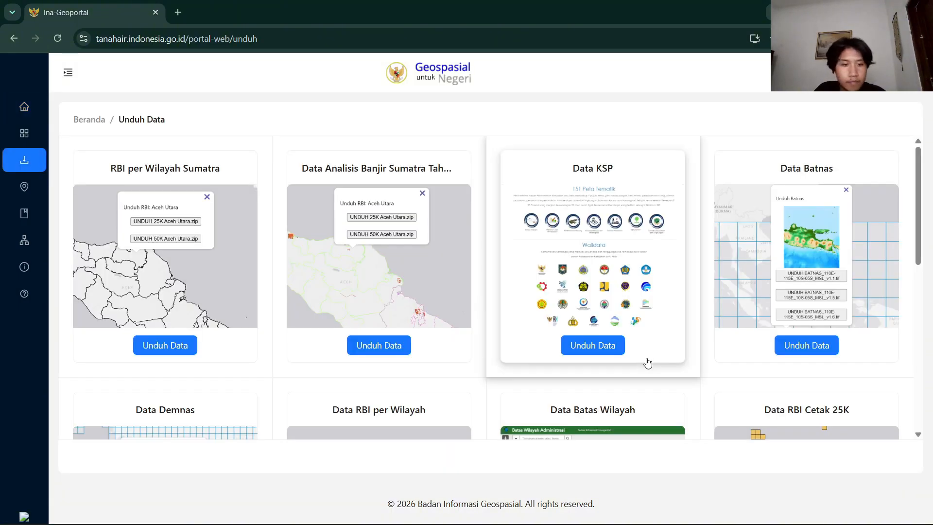
{"action": "scroll", "coordinate": [760, 330], "scroll_direction": "down", "scroll_amount": 3}
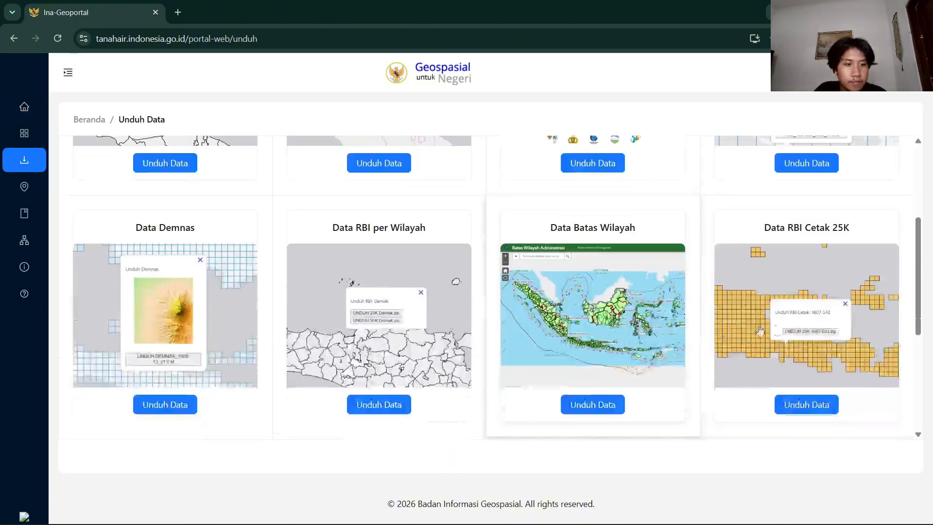
{"action": "left_click", "coordinate": [820, 405]}
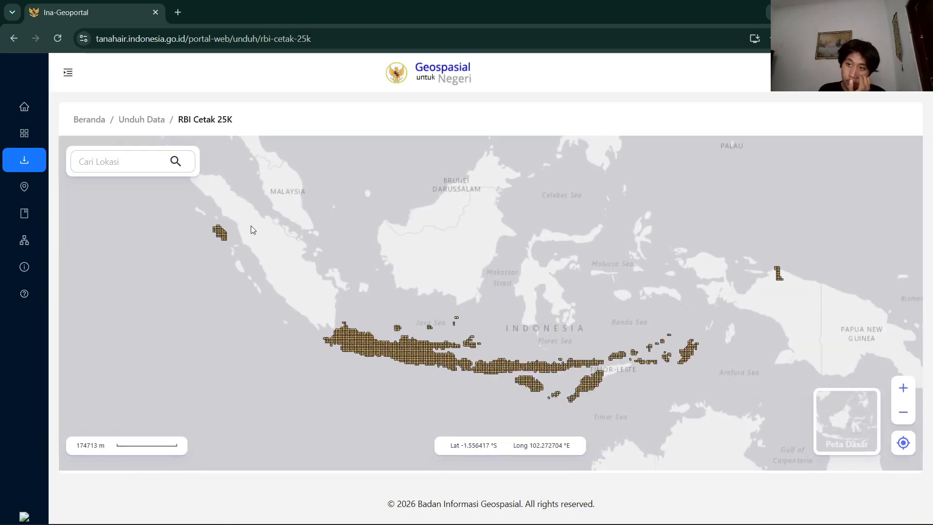
Search the map for "karanggede" and go to Karanggede, Boyolali, Jawa Tengah.
{"action": "left_click", "coordinate": [121, 167]}
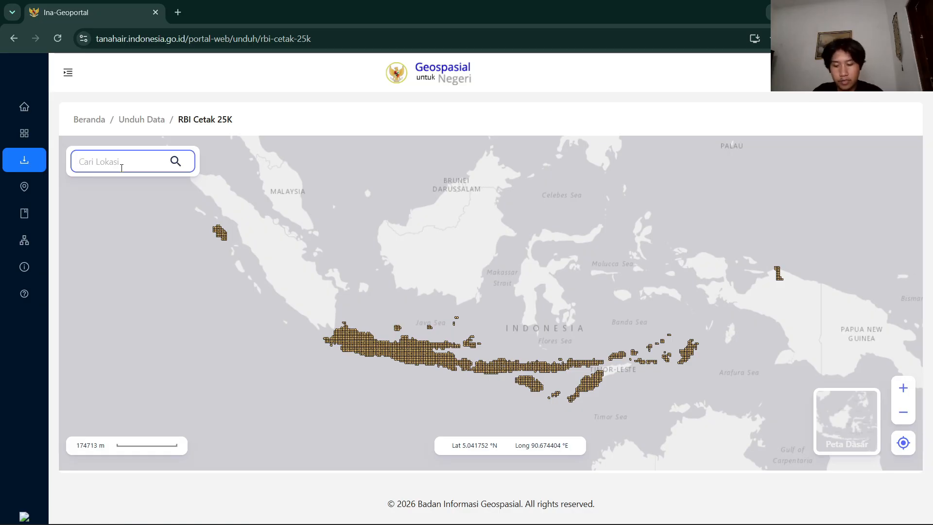
{"action": "type", "text": "karanggede"}
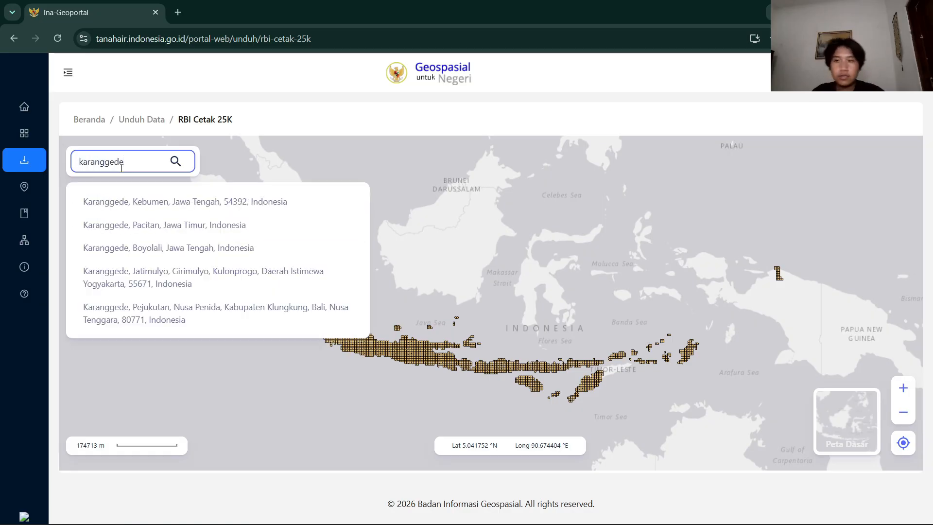
{"action": "left_click", "coordinate": [214, 253]}
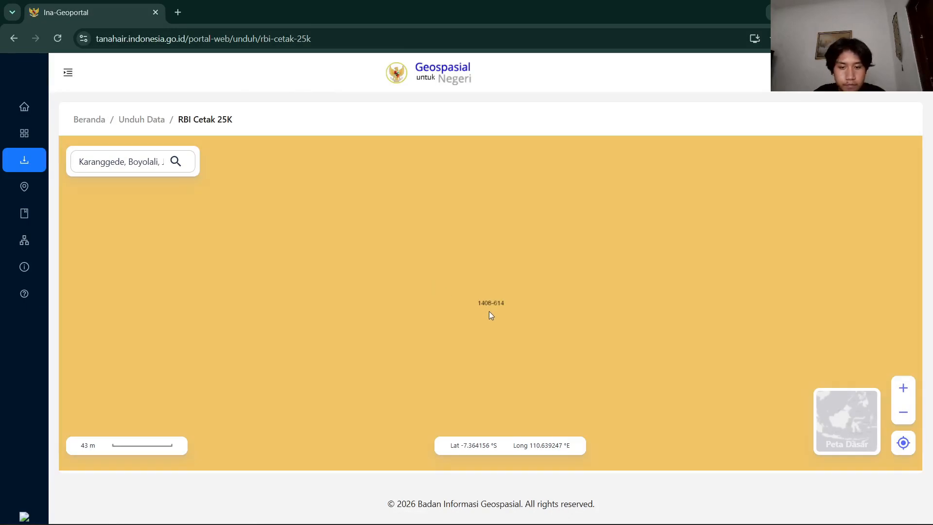
Download the 25K RBI map sheets 1408-614 and 1408-612 as zip files.
{"action": "scroll", "coordinate": [488, 309], "scroll_direction": "down", "scroll_amount": 3}
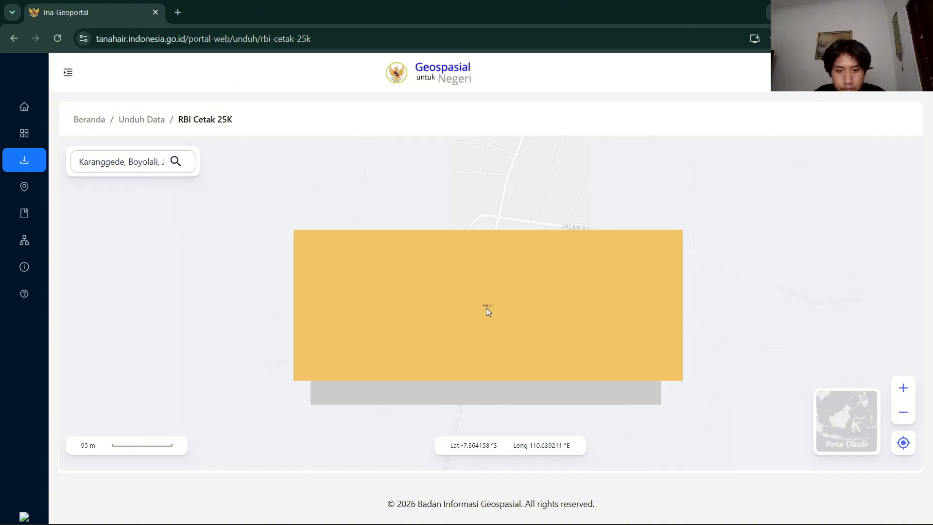
{"action": "scroll", "coordinate": [485, 308], "scroll_direction": "up", "scroll_amount": 2}
{"action": "scroll", "coordinate": [486, 307], "scroll_direction": "down", "scroll_amount": 2}
{"action": "scroll", "coordinate": [487, 308], "scroll_direction": "down", "scroll_amount": 1}
{"action": "scroll", "coordinate": [488, 308], "scroll_direction": "up", "scroll_amount": 2}
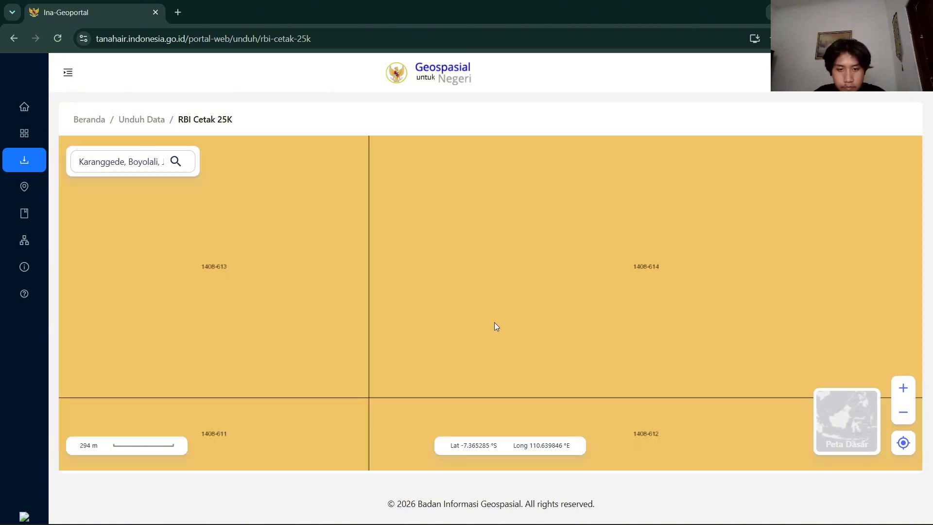
{"action": "left_click_drag", "start_coordinate": [460, 317], "coordinate": [288, 313]}
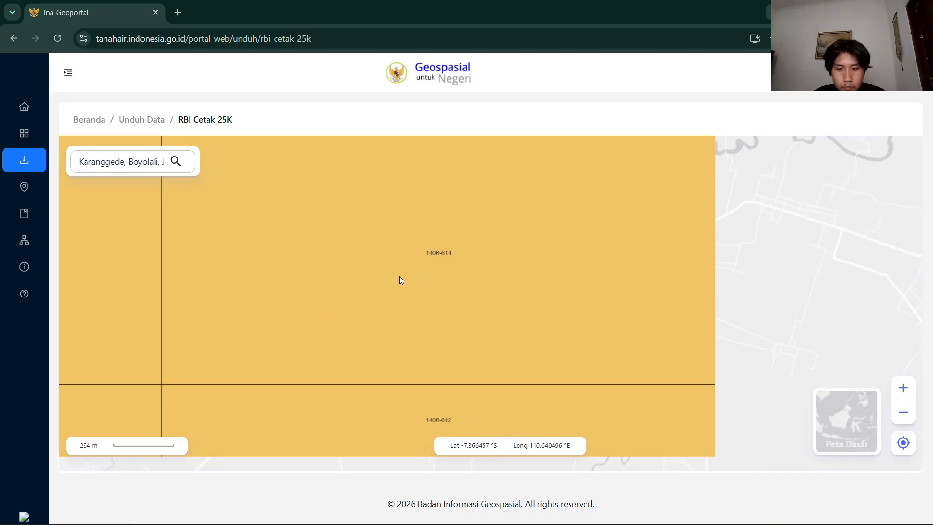
{"action": "left_click", "coordinate": [511, 274]}
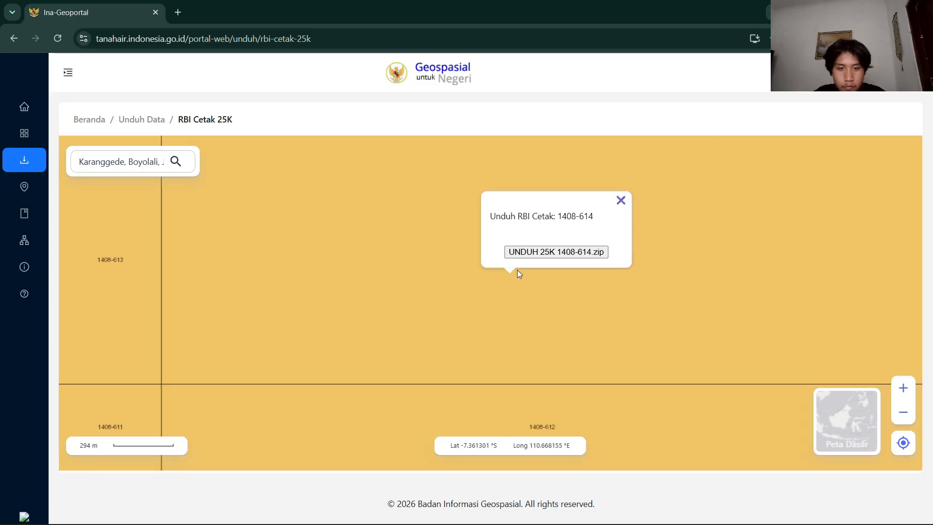
{"action": "left_click", "coordinate": [576, 423]}
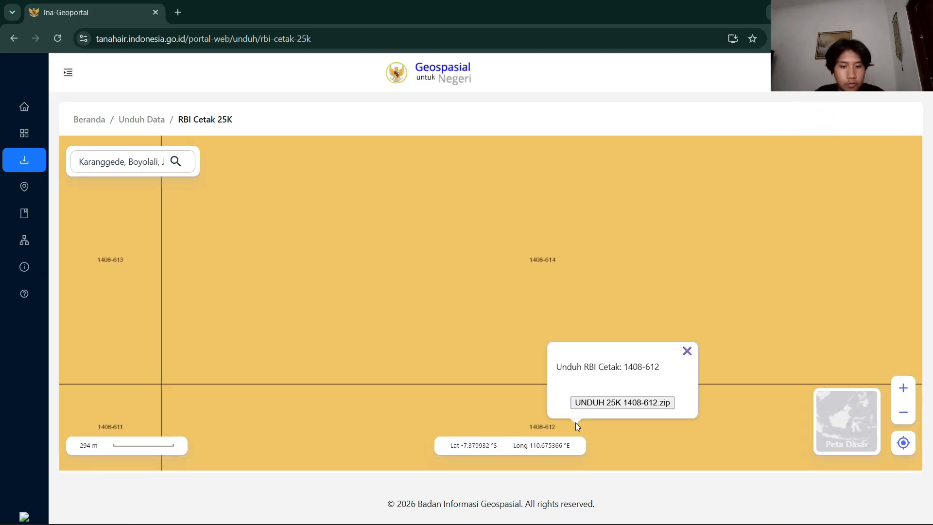
{"action": "left_click", "coordinate": [584, 403]}
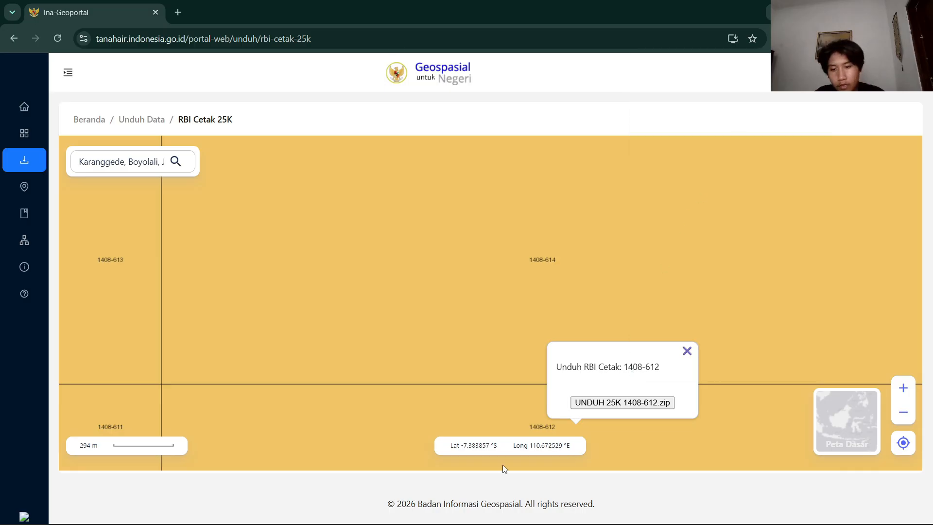
Switch to the Downloads folder in File Explorer, extract the 1408-612 (2) archive to its default folder, and close the extracted folder's window.
{"action": "mouse_move", "coordinate": [451, 523]}
{"action": "mouse_move", "coordinate": [332, 510]}
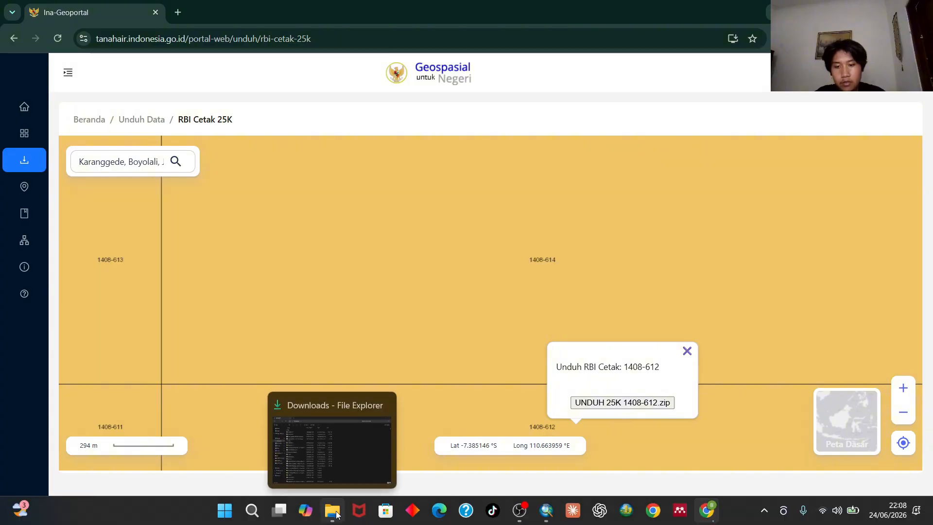
{"action": "left_click", "coordinate": [352, 445]}
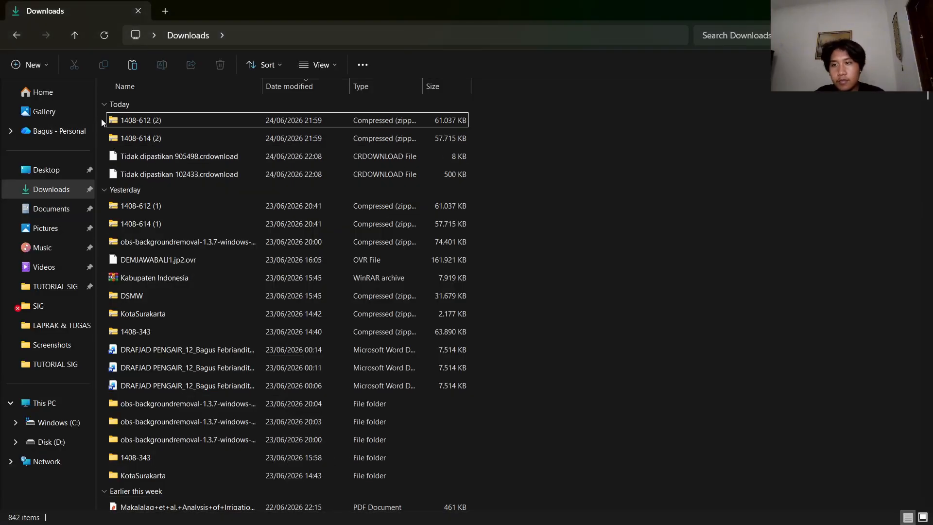
{"action": "left_click_drag", "start_coordinate": [102, 122], "coordinate": [164, 118]}
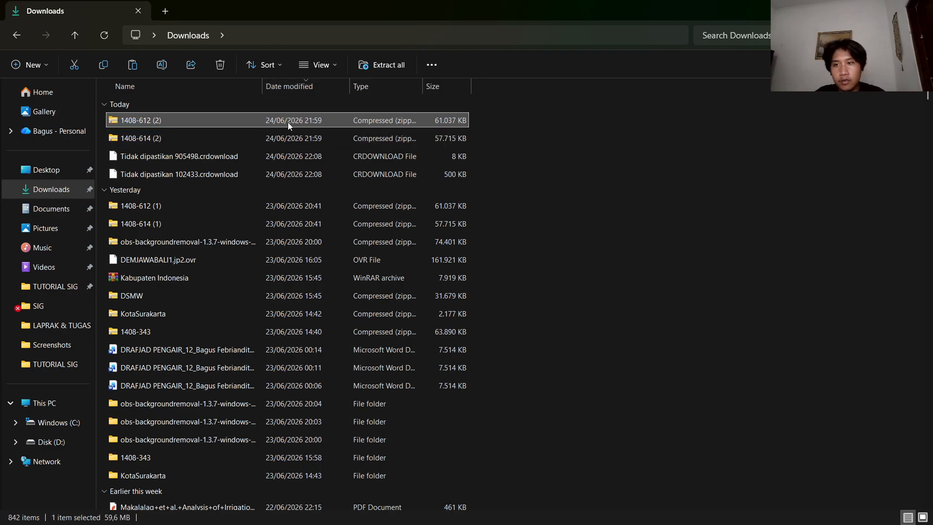
{"action": "left_click", "coordinate": [408, 63]}
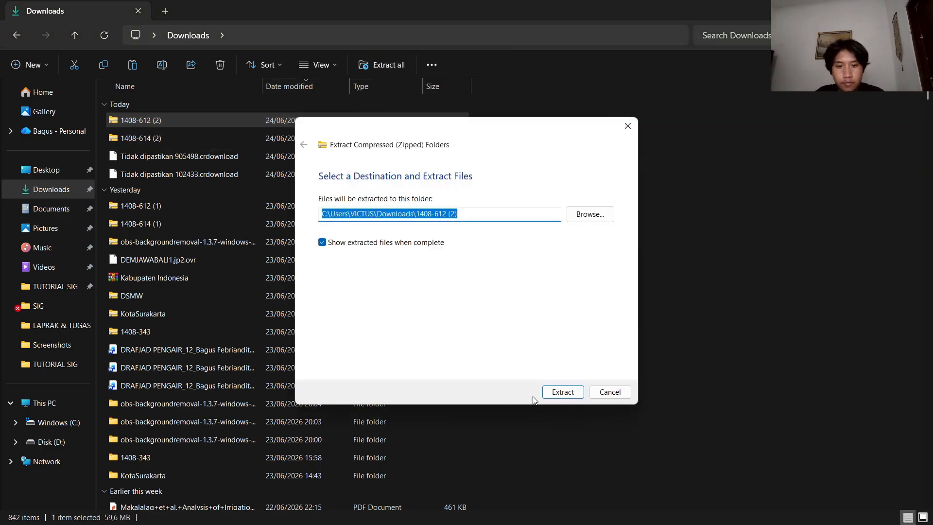
{"action": "left_click", "coordinate": [553, 396]}
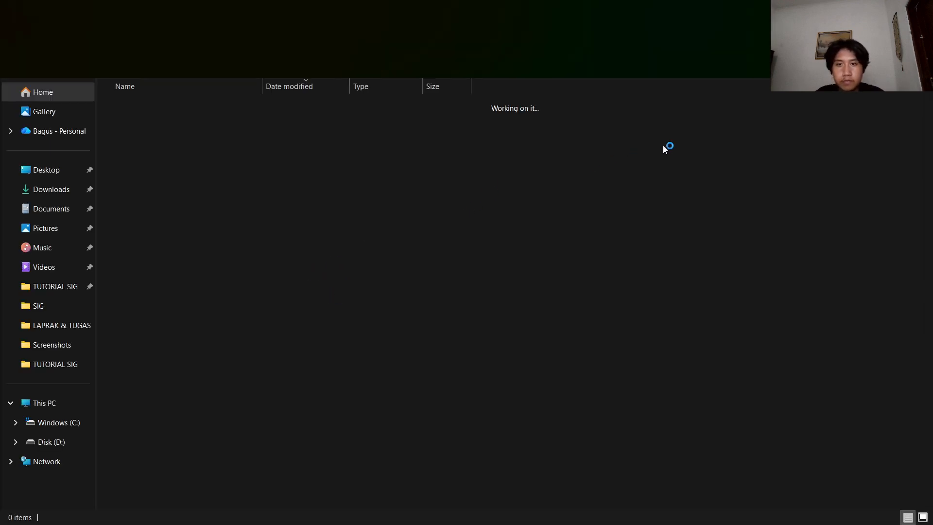
{"action": "key", "text": "alt+F4"}
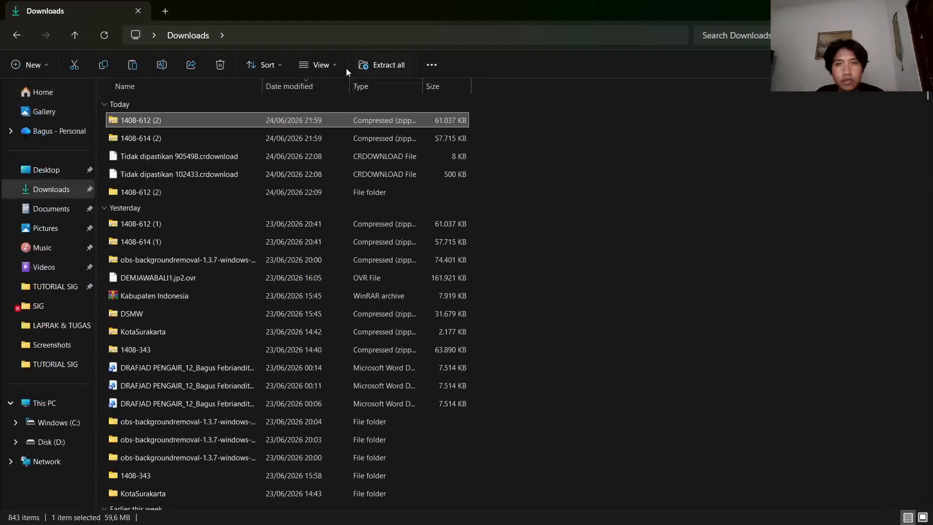
Extract the 1408-614 (2) archive to its default folder and close the extracted folder's window.
{"action": "left_click", "coordinate": [161, 138]}
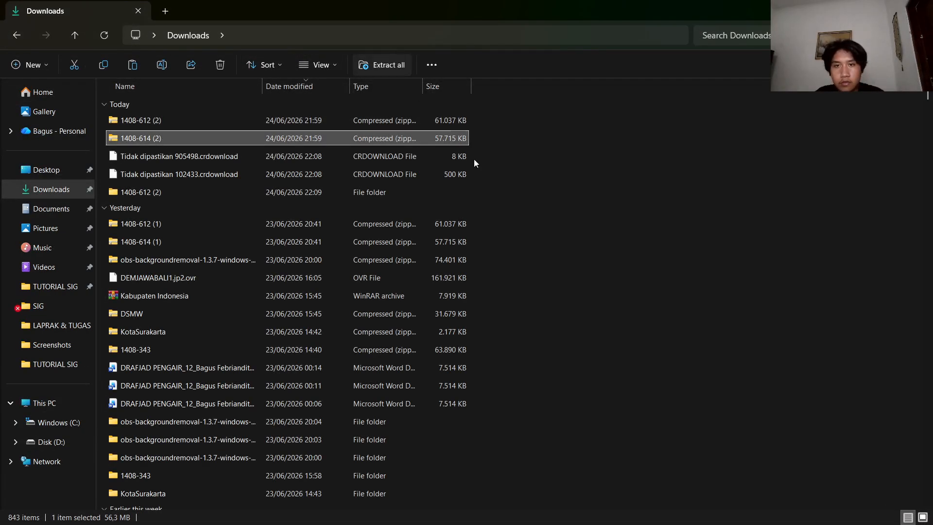
{"action": "left_click", "coordinate": [559, 393]}
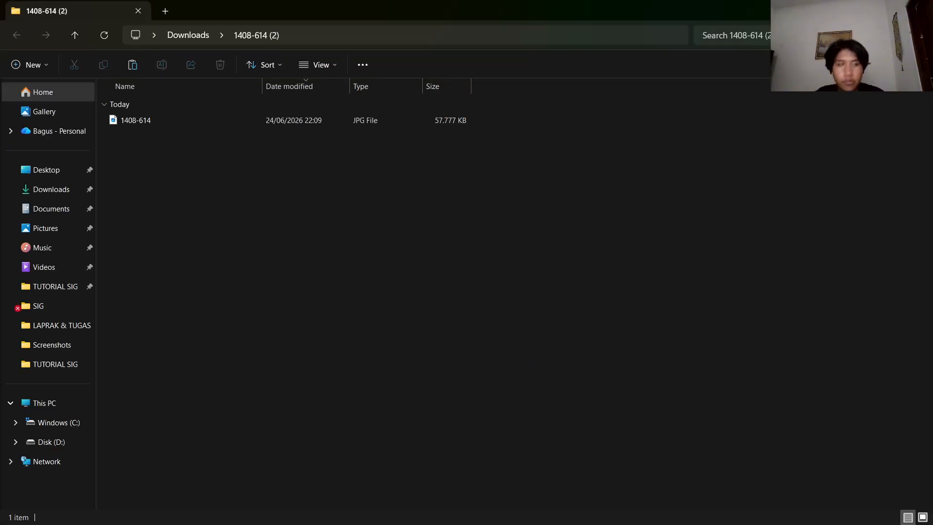
{"action": "left_click", "coordinate": [921, 9]}
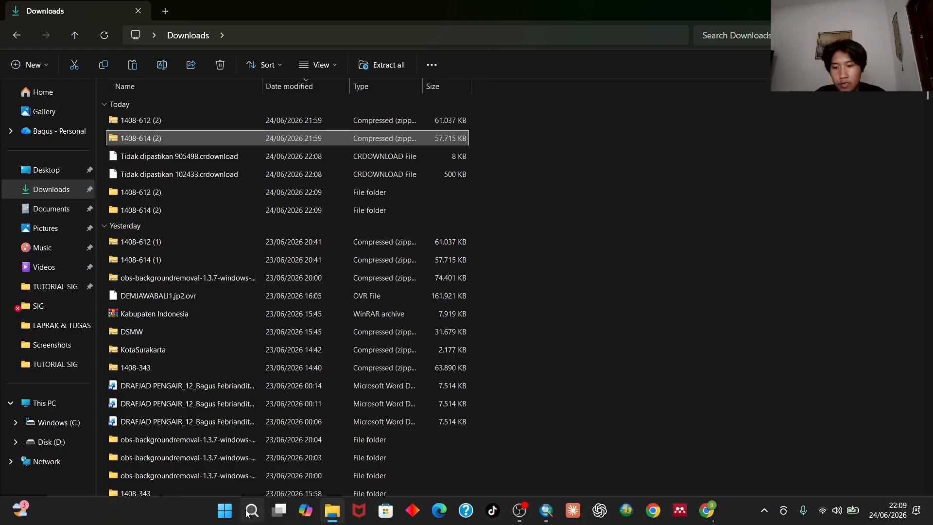
Launch ArcMap 10.8 and dismiss the Getting Started dialog to begin with an untitled map.
{"action": "left_click", "coordinate": [218, 512]}
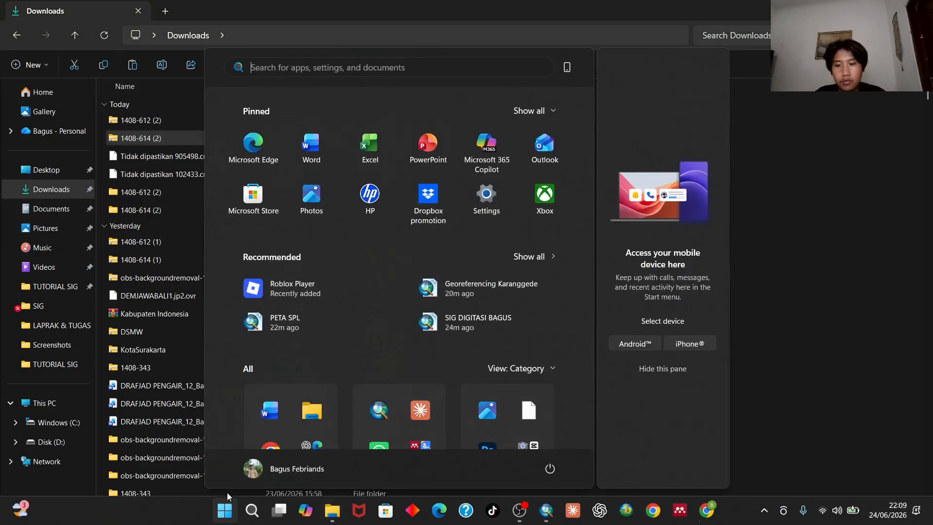
{"action": "left_click", "coordinate": [427, 74]}
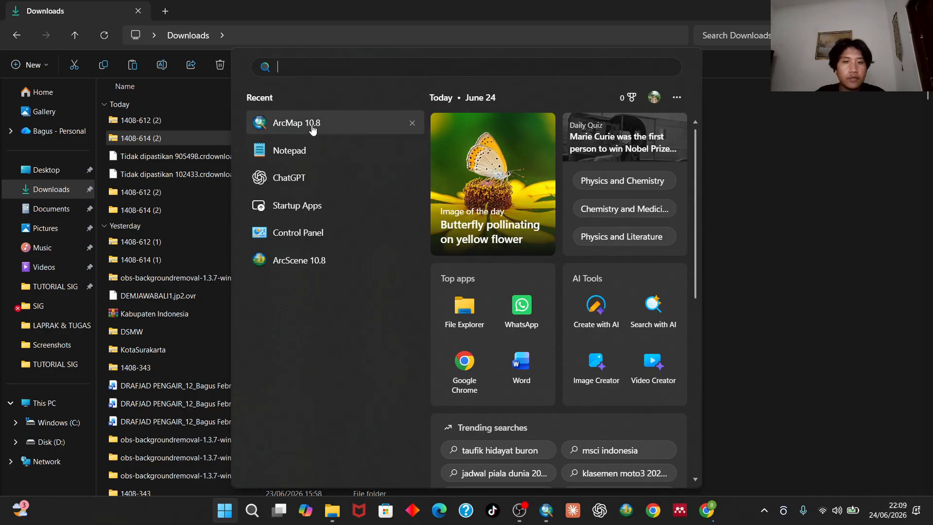
{"action": "left_click", "coordinate": [296, 123]}
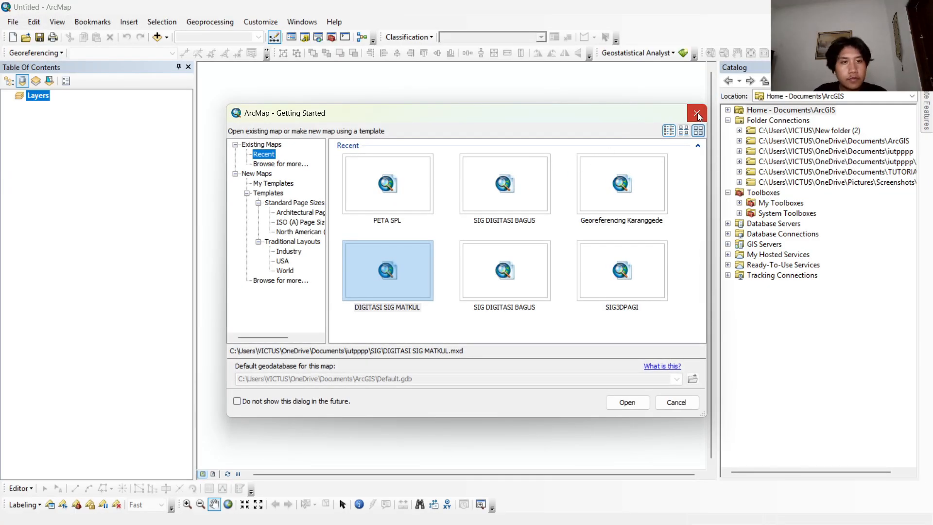
{"action": "left_click", "coordinate": [697, 112]}
Set the Layers data frame's coordinate system to WGS 1984 UTM Zone 49S.
{"action": "right_click", "coordinate": [41, 98]}
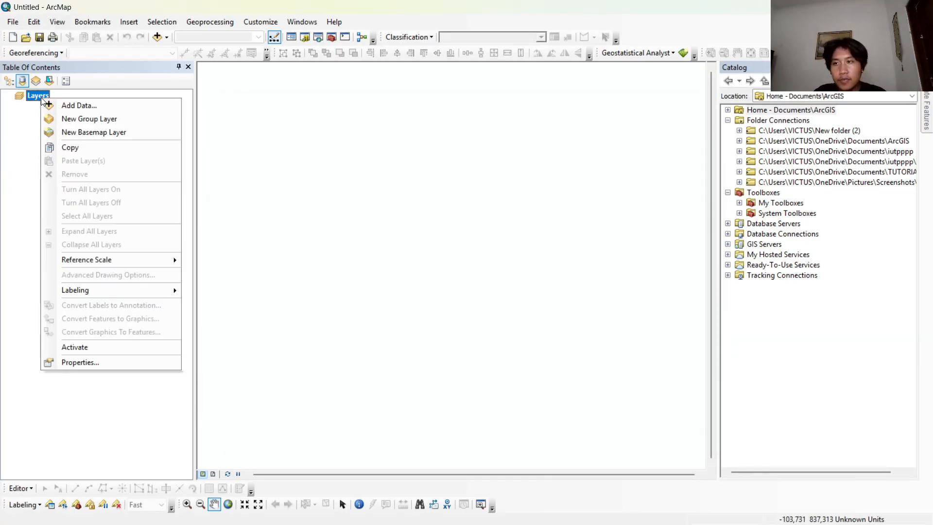
{"action": "left_click", "coordinate": [80, 362]}
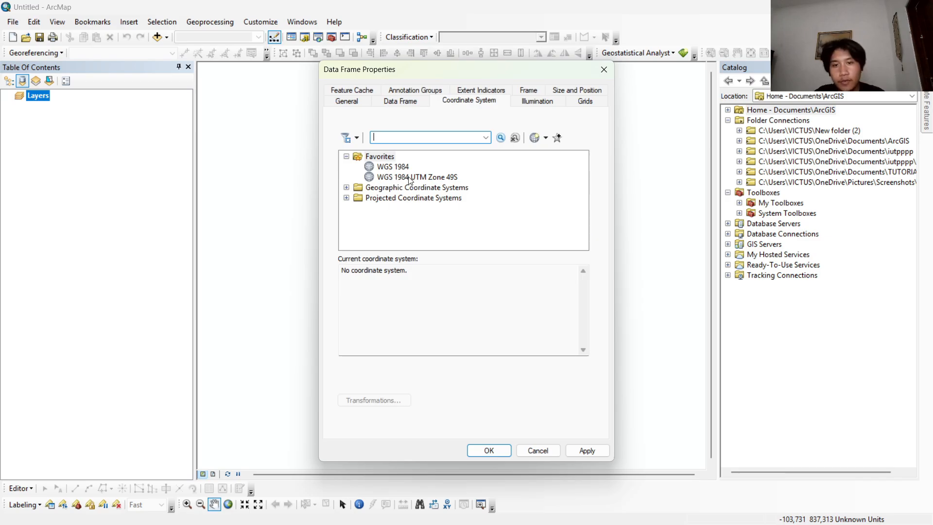
{"action": "left_click", "coordinate": [409, 178]}
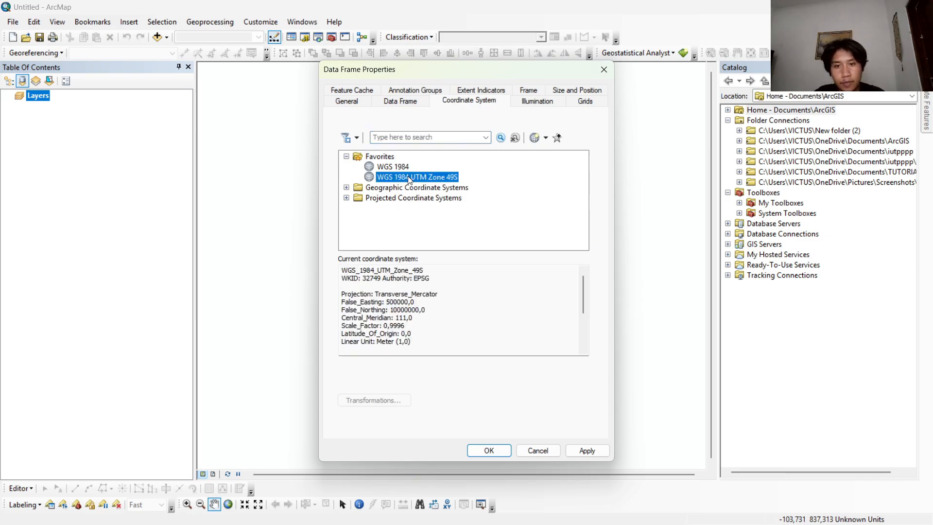
{"action": "left_click", "coordinate": [488, 451]}
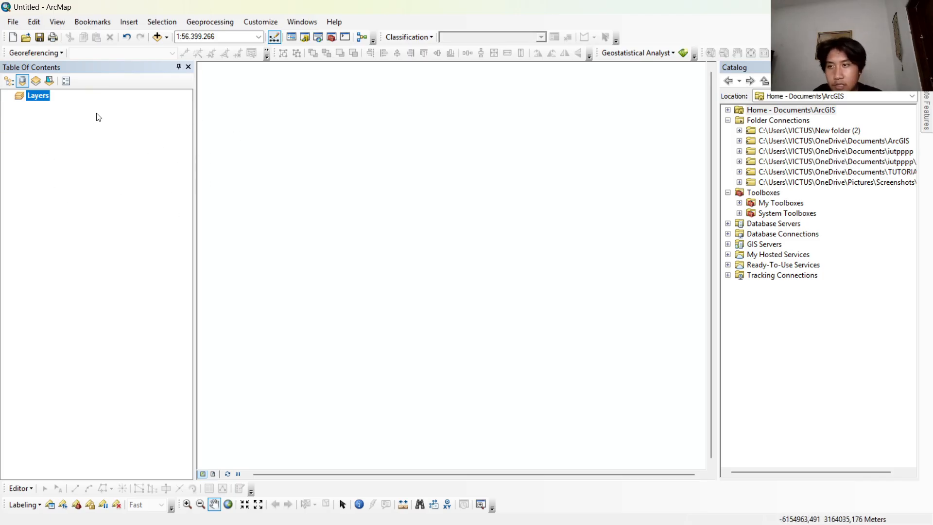
Switch the table of contents to list layers by drawing order.
{"action": "left_click", "coordinate": [9, 80]}
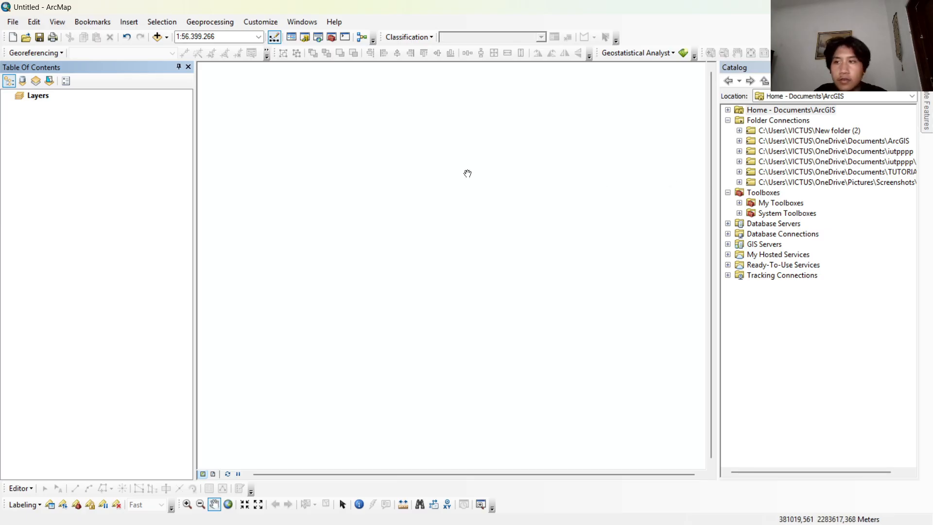
{"action": "right_click", "coordinate": [46, 96]}
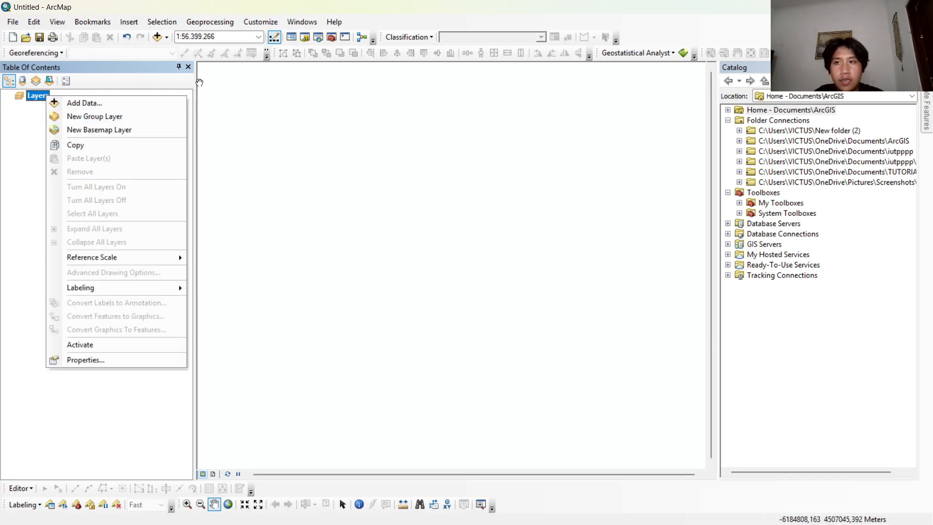
{"action": "left_click", "coordinate": [199, 82]}
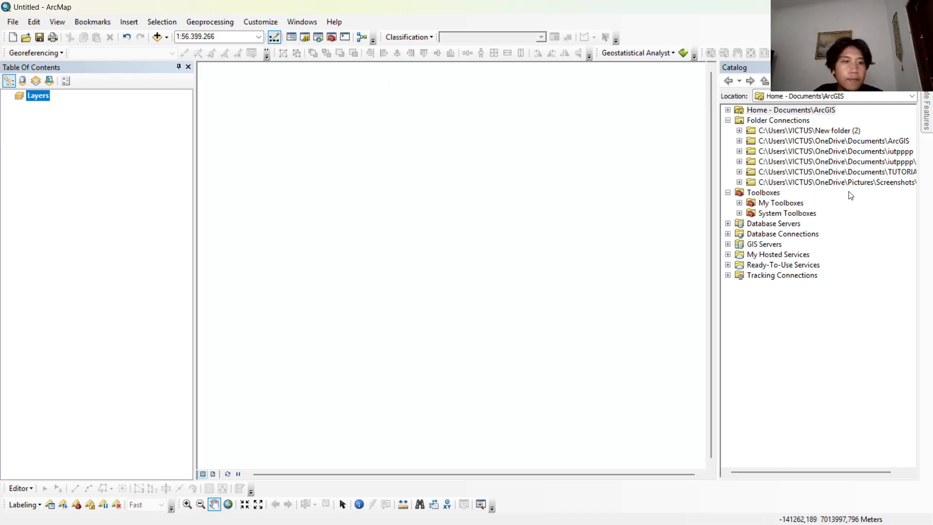
Add 1408-612.jpg from the connected TUTORIAL folder to the map and dismiss the unknown spatial reference warning.
{"action": "left_click", "coordinate": [739, 172]}
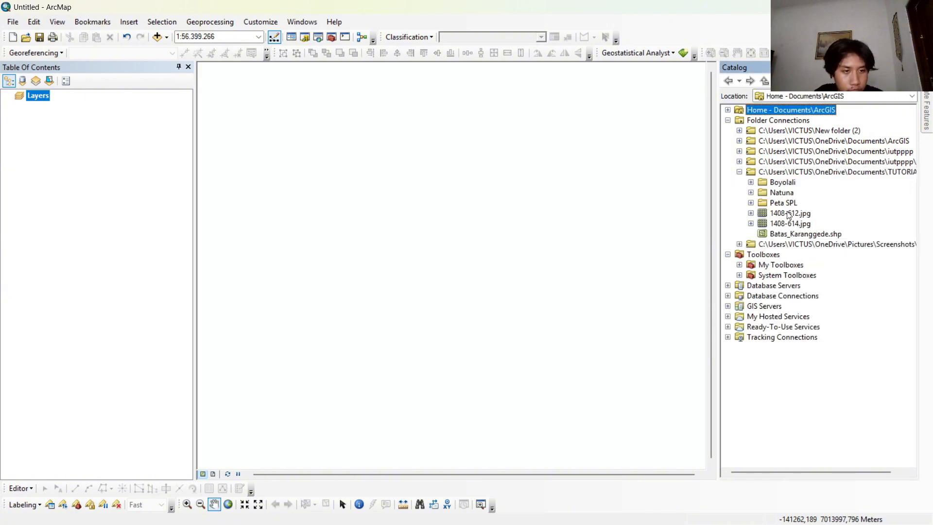
{"action": "left_click_drag", "start_coordinate": [785, 216], "coordinate": [145, 150]}
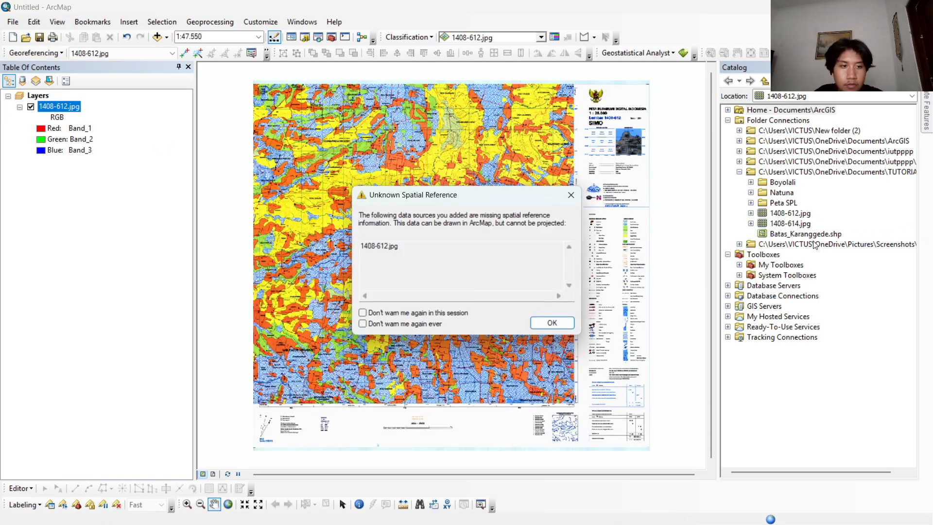
{"action": "left_click", "coordinate": [572, 322]}
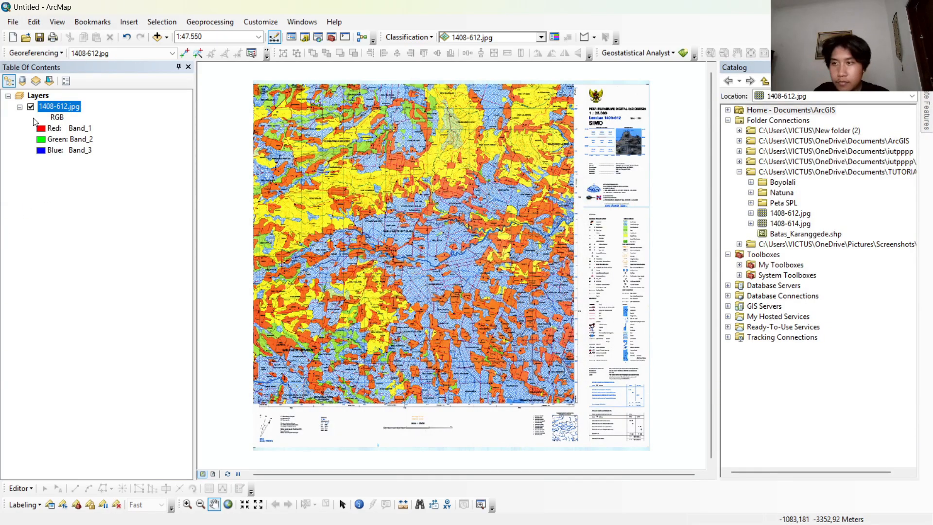
Add the first control point at the map's upper-left graticule corner and open its DMS longitude and latitude entry.
{"action": "scroll", "coordinate": [242, 131], "scroll_direction": "down", "scroll_amount": 2}
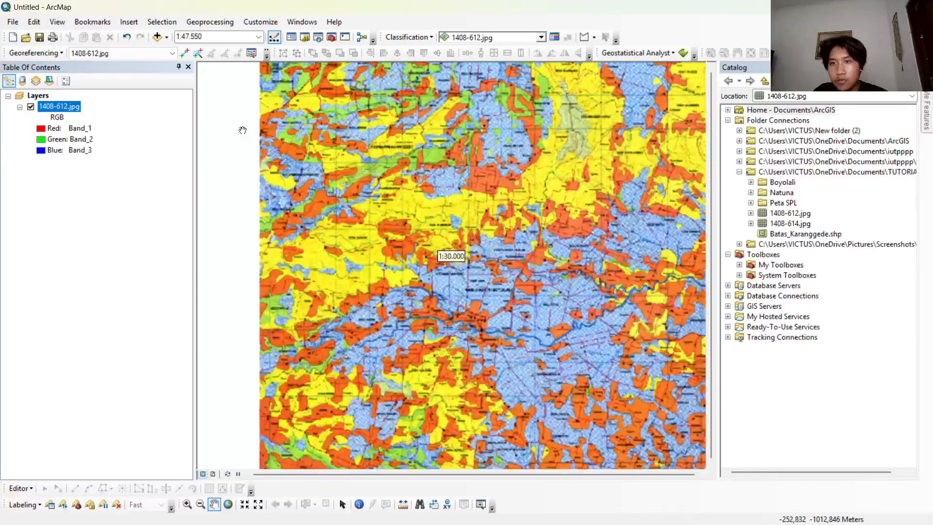
{"action": "left_click_drag", "start_coordinate": [273, 98], "coordinate": [293, 198]}
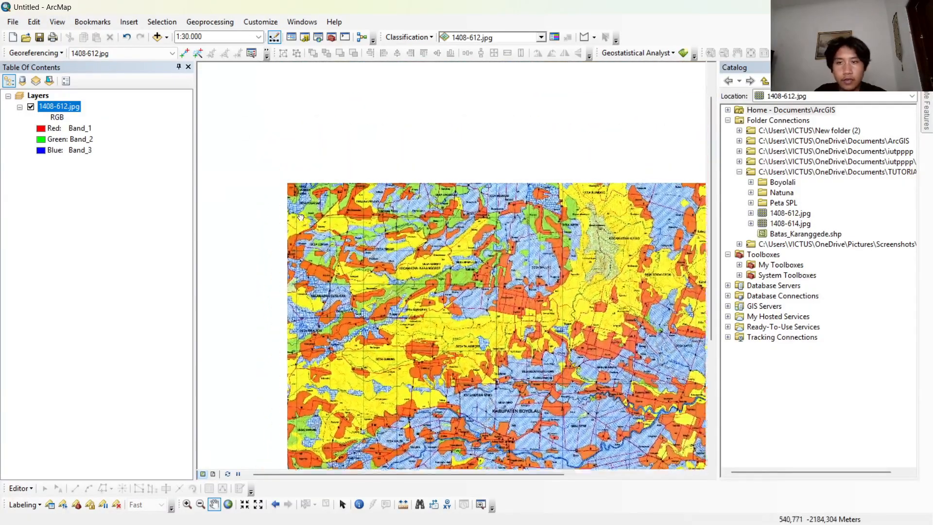
{"action": "scroll", "coordinate": [290, 170], "scroll_direction": "down", "scroll_amount": 1}
{"action": "scroll", "coordinate": [290, 169], "scroll_direction": "down", "scroll_amount": 2}
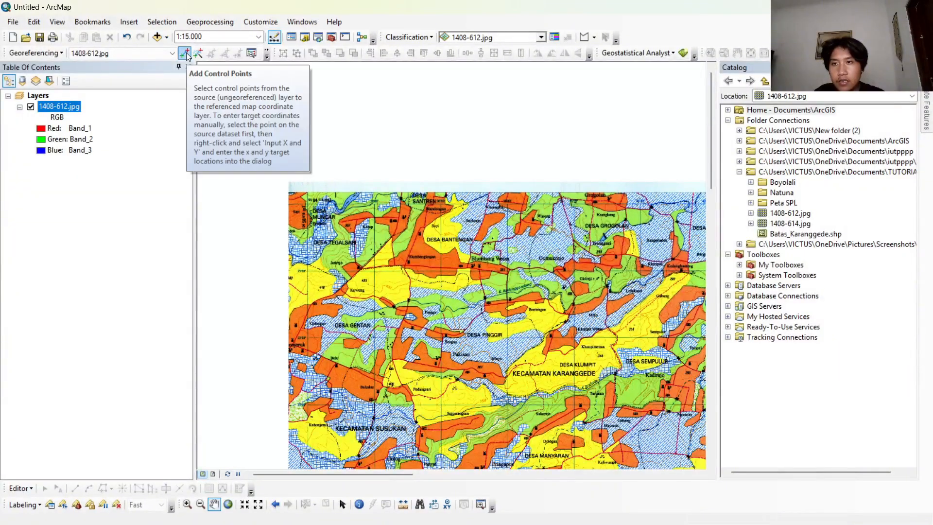
{"action": "left_click", "coordinate": [186, 53]}
{"action": "scroll", "coordinate": [292, 173], "scroll_direction": "down", "scroll_amount": 6}
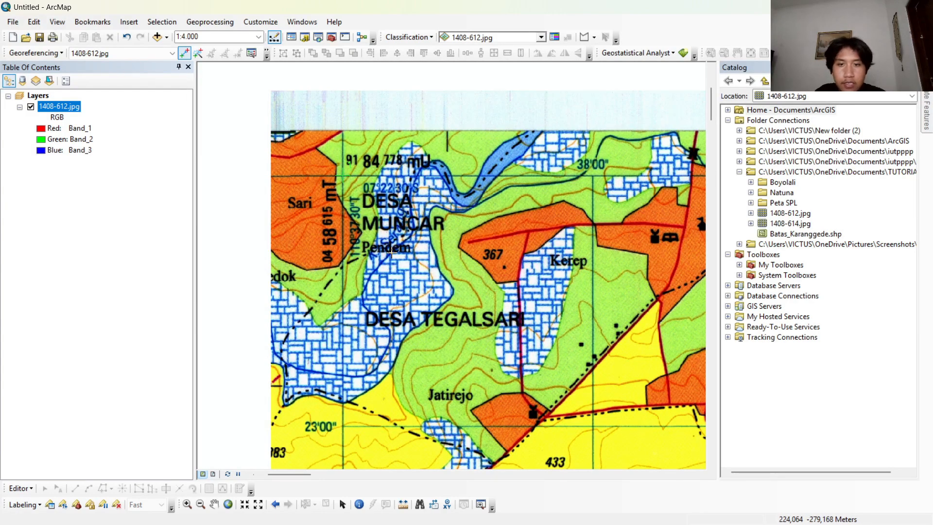
{"action": "right_click", "coordinate": [343, 175]}
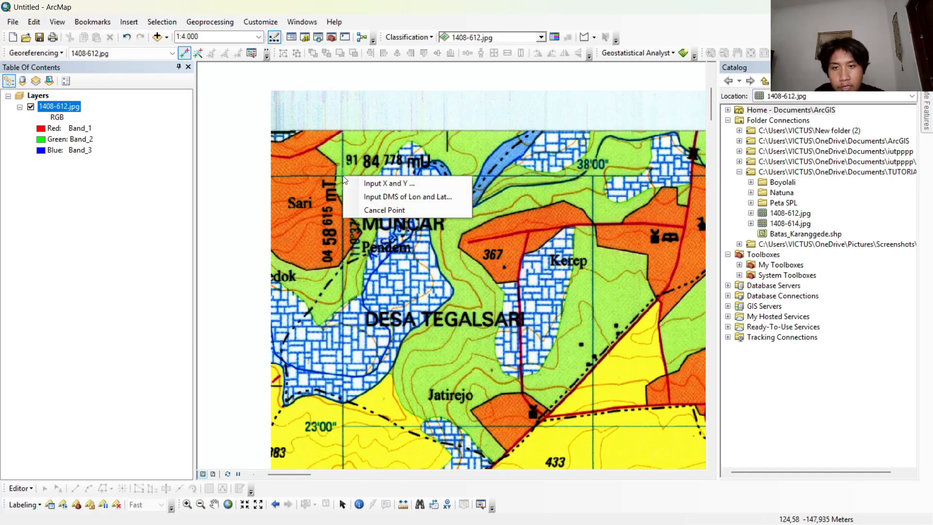
{"action": "left_click", "coordinate": [370, 197]}
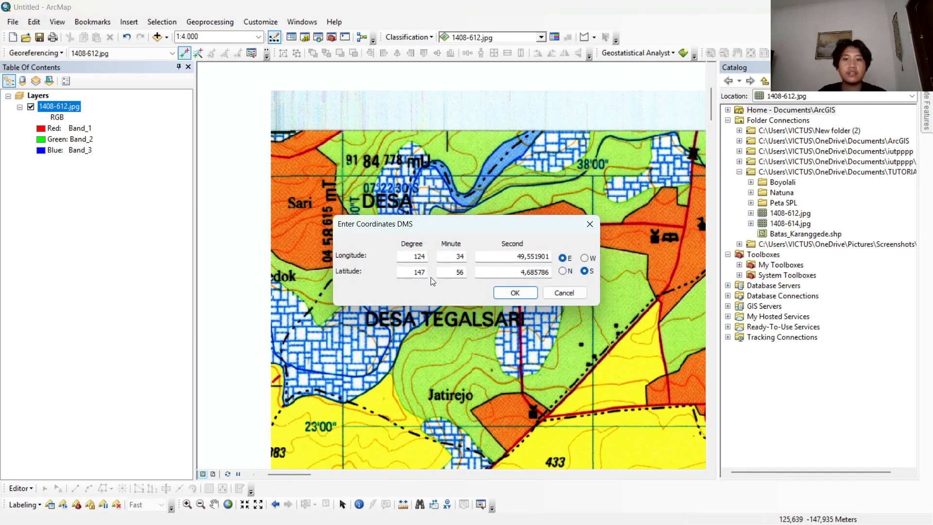
{"action": "left_click_drag", "start_coordinate": [432, 232], "coordinate": [462, 297]}
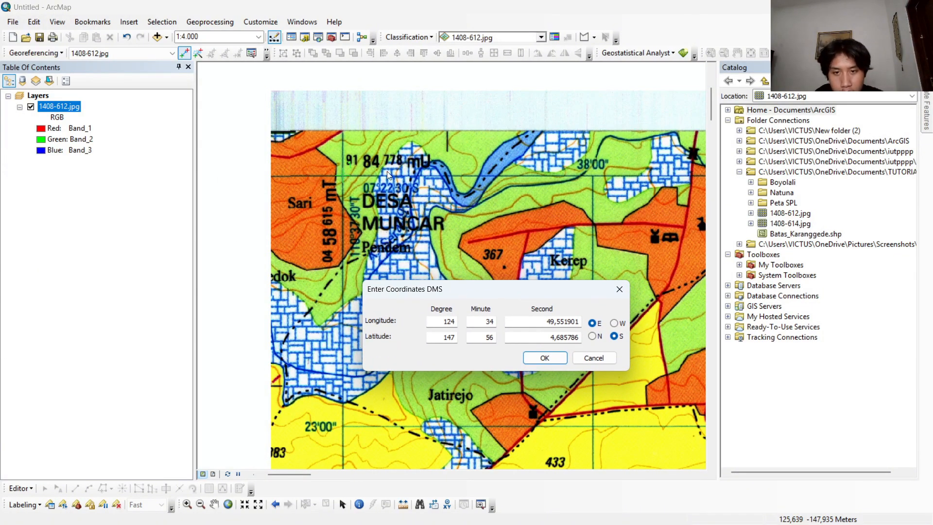
Set the first control point's longitude to 110 degrees, 37 minutes, 30 seconds.
{"action": "left_click_drag", "start_coordinate": [457, 323], "coordinate": [430, 318]}
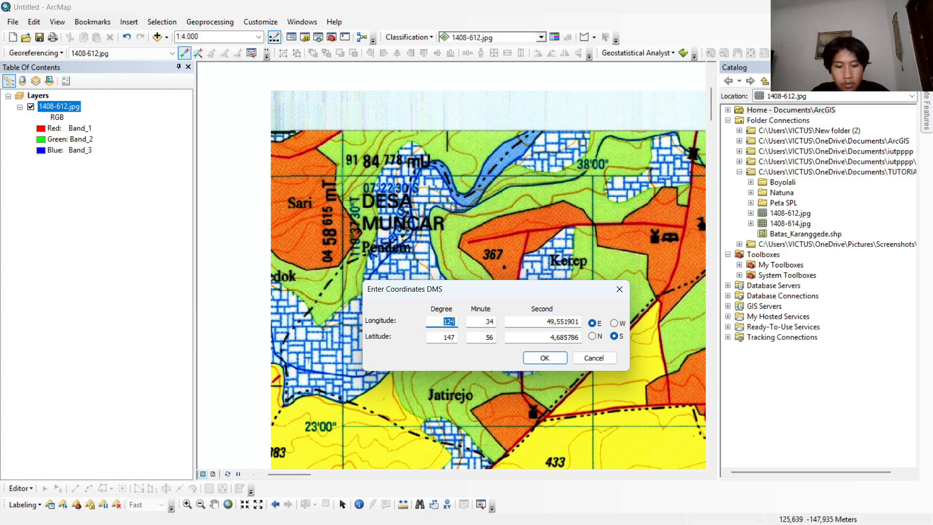
{"action": "type", "text": "110"}
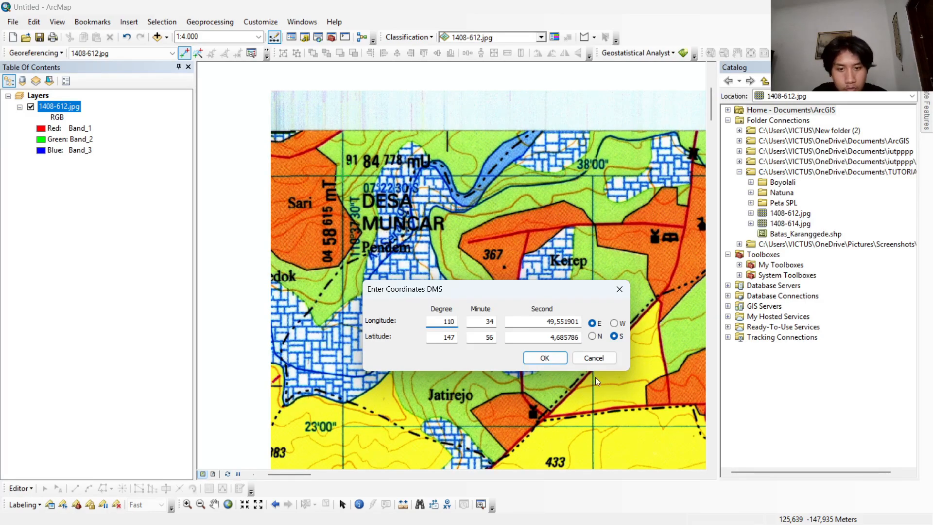
{"action": "left_click_drag", "start_coordinate": [496, 322], "coordinate": [460, 324]}
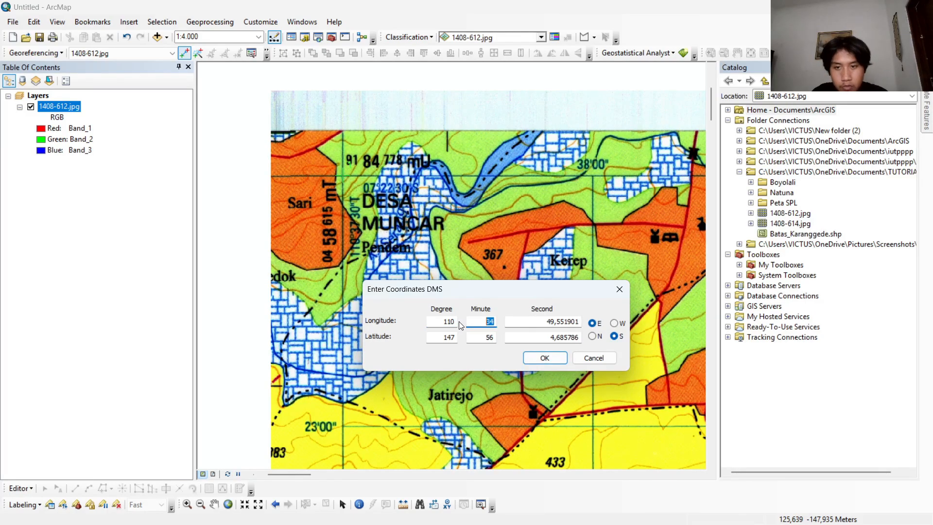
{"action": "type", "text": "37"}
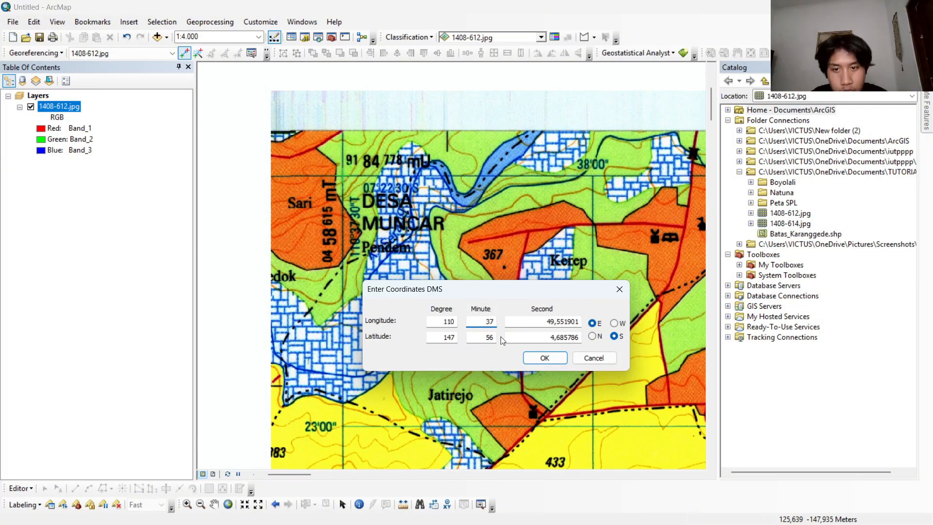
{"action": "left_click_drag", "start_coordinate": [545, 320], "coordinate": [583, 322]}
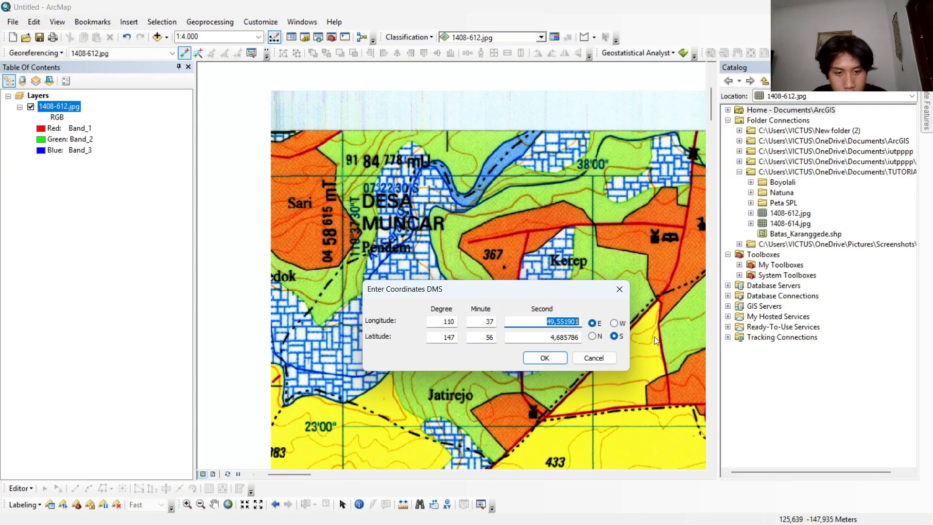
{"action": "type", "text": "30"}
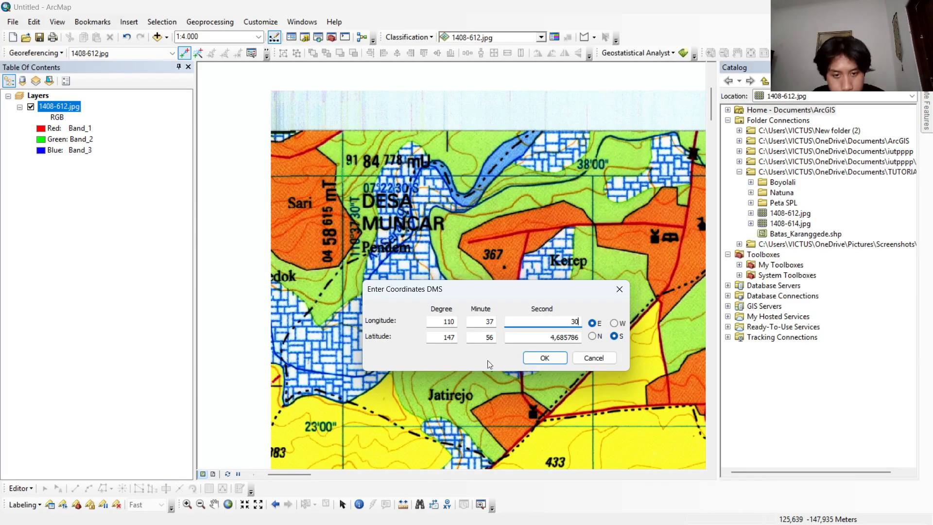
Set the first control point's latitude to 07 degrees, 22 minutes, 30 seconds south and apply the coordinates.
{"action": "left_click_drag", "start_coordinate": [455, 336], "coordinate": [437, 338]}
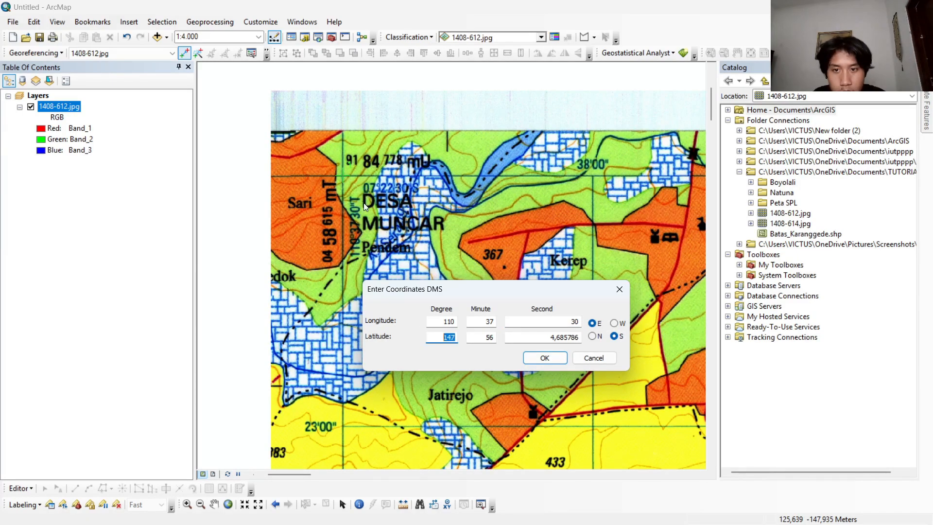
{"action": "type", "text": "07"}
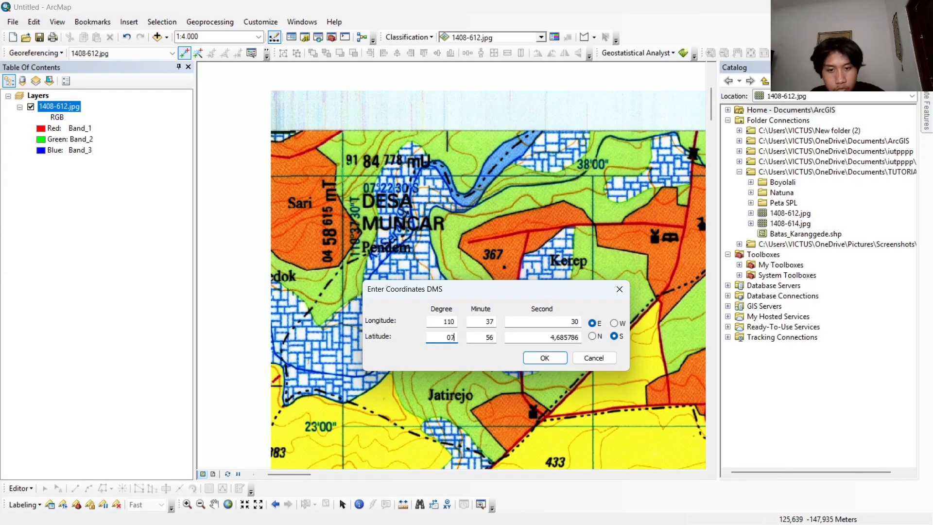
{"action": "left_click_drag", "start_coordinate": [474, 337], "coordinate": [599, 346]}
{"action": "type", "text": "22"}
{"action": "type", "text": "30"}
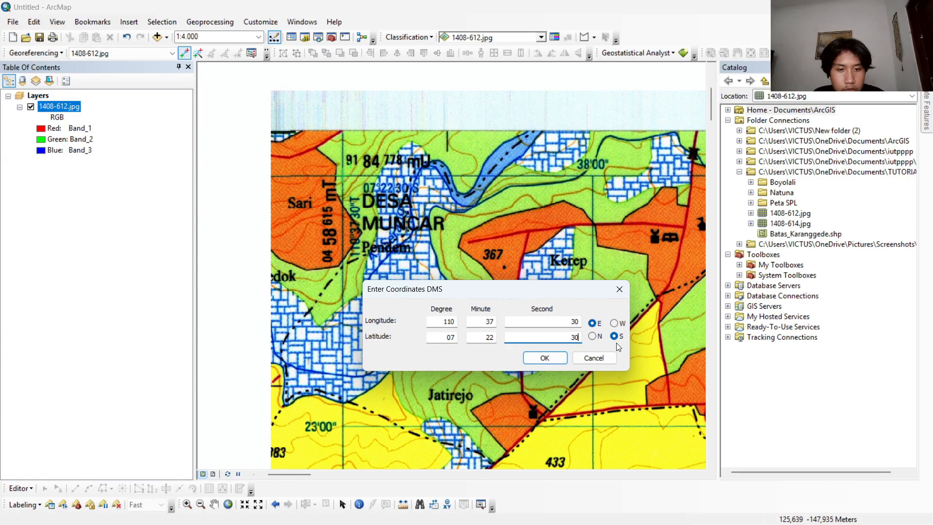
{"action": "left_click", "coordinate": [545, 359]}
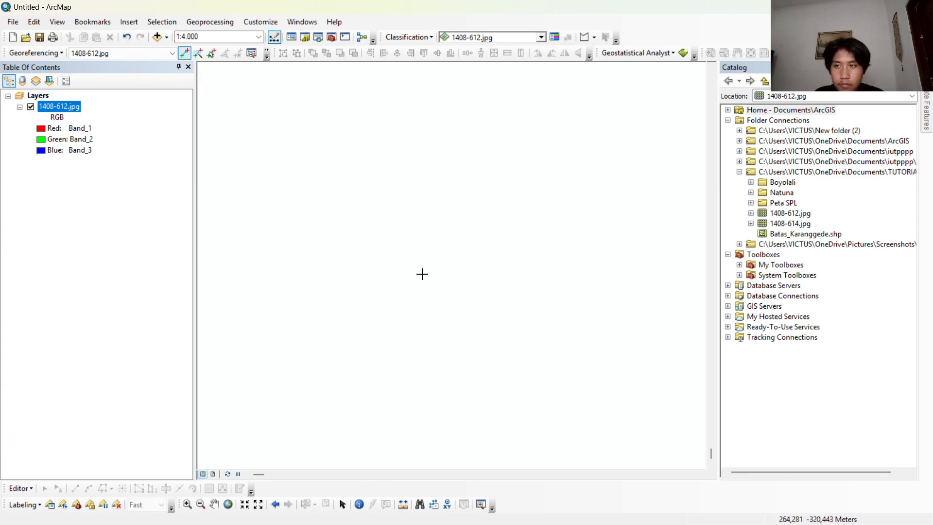
Zoom to the 1408-612.jpg layer and place the second control point at the map's upper-right graticule corner.
{"action": "right_click", "coordinate": [50, 106]}
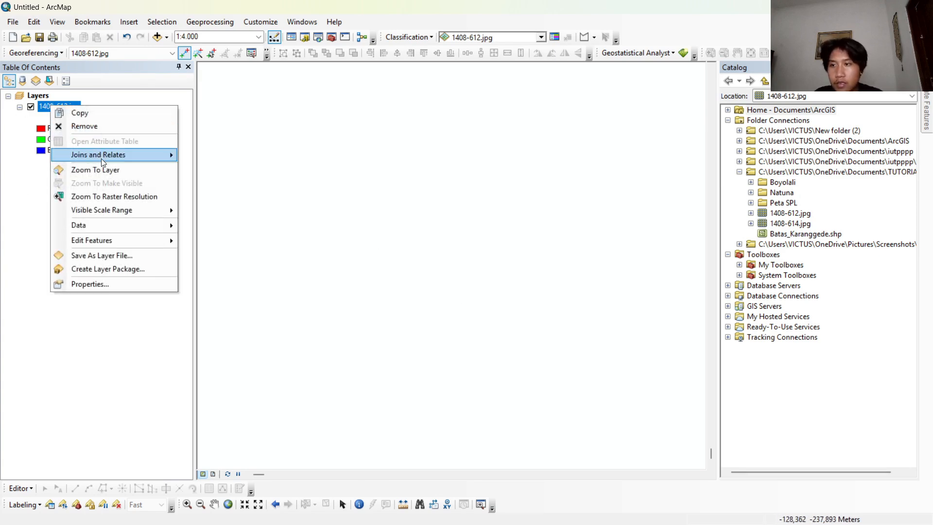
{"action": "left_click", "coordinate": [104, 170]}
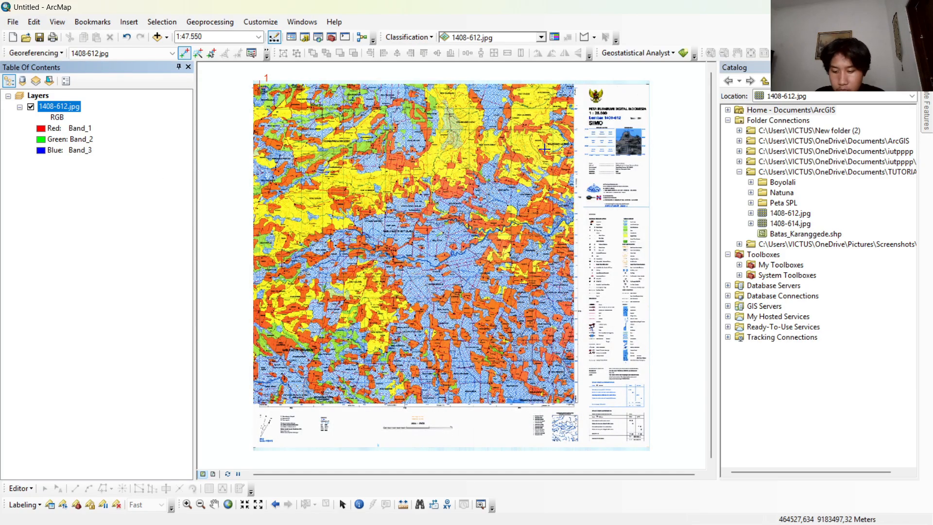
{"action": "scroll", "coordinate": [575, 98], "scroll_direction": "up", "scroll_amount": 5}
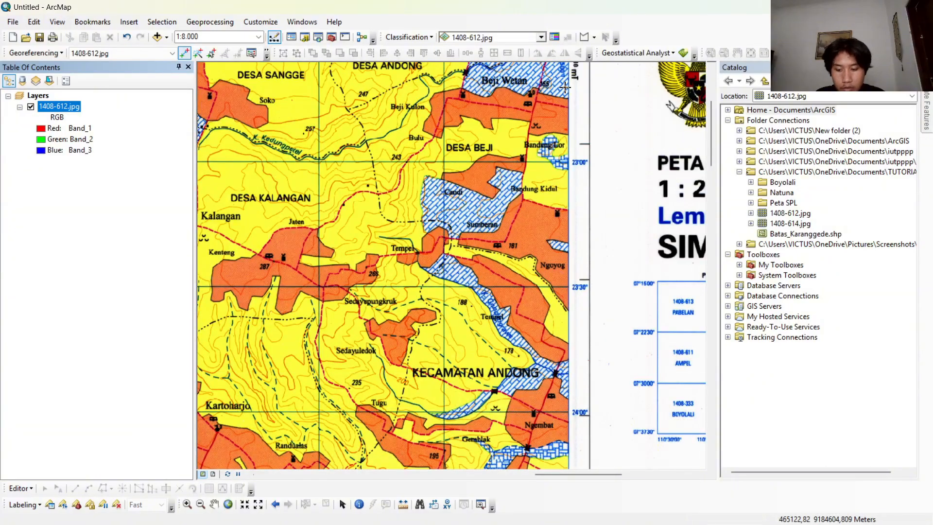
{"action": "left_click_drag", "start_coordinate": [564, 87], "coordinate": [484, 262]}
{"action": "scroll", "coordinate": [481, 209], "scroll_direction": "up", "scroll_amount": 2}
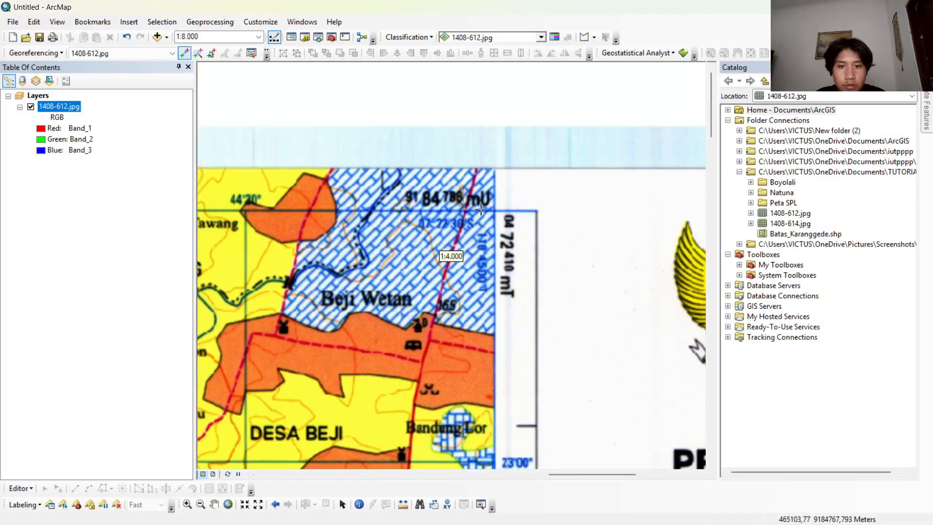
{"action": "scroll", "coordinate": [503, 216], "scroll_direction": "up", "scroll_amount": 3}
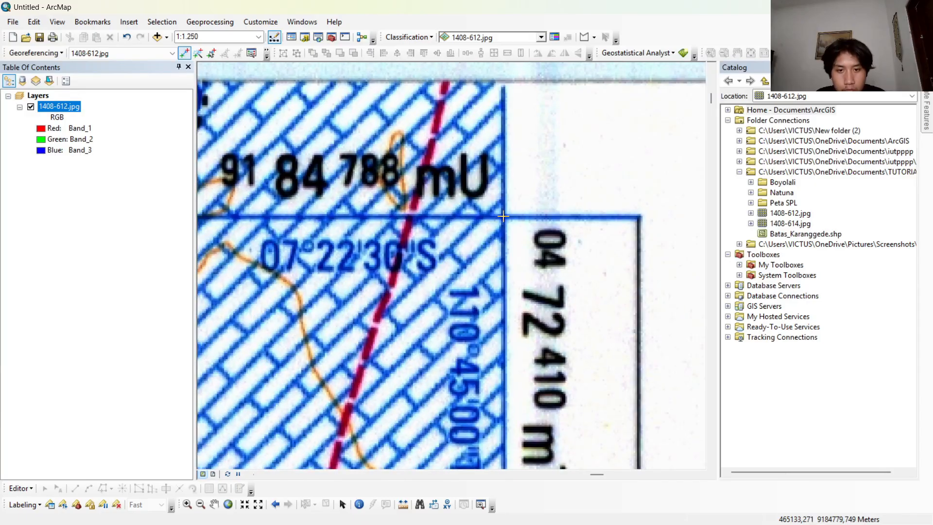
{"action": "left_click", "coordinate": [504, 216]}
{"action": "scroll", "coordinate": [504, 216], "scroll_direction": "down", "scroll_amount": 1}
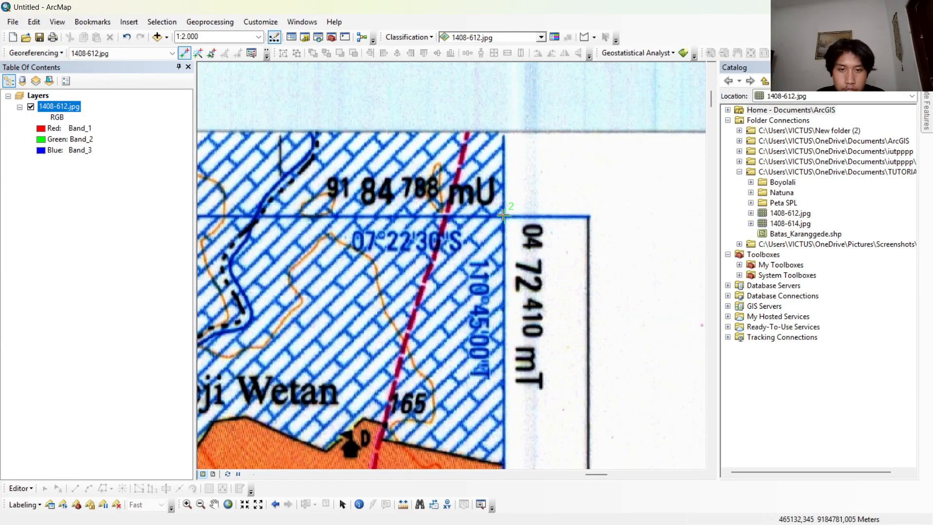
Enter the second control point's DMS longitude as 110 degrees, 45 minutes, 00 seconds.
{"action": "right_click", "coordinate": [505, 219]}
{"action": "left_click", "coordinate": [517, 237]}
{"action": "left_click_drag", "start_coordinate": [465, 216], "coordinate": [461, 407]}
{"action": "double_click", "coordinate": [415, 432]}
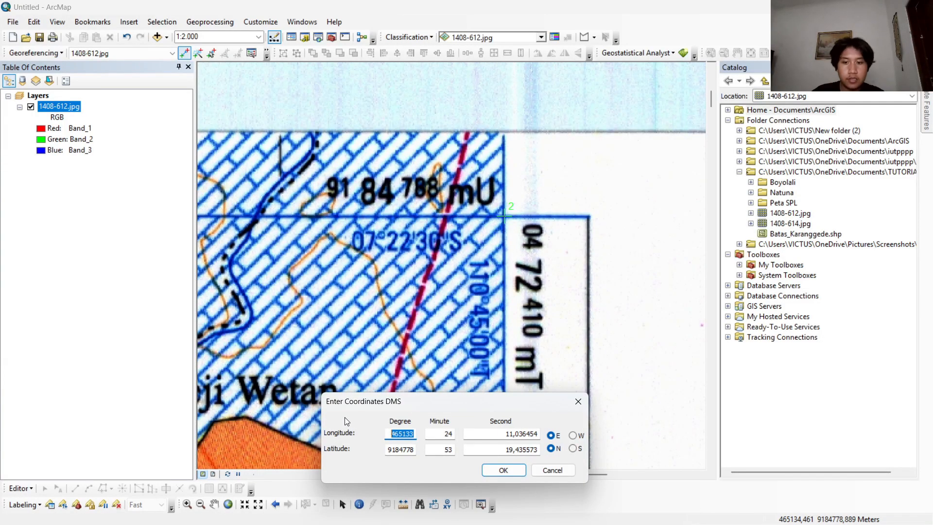
{"action": "type", "text": "110"}
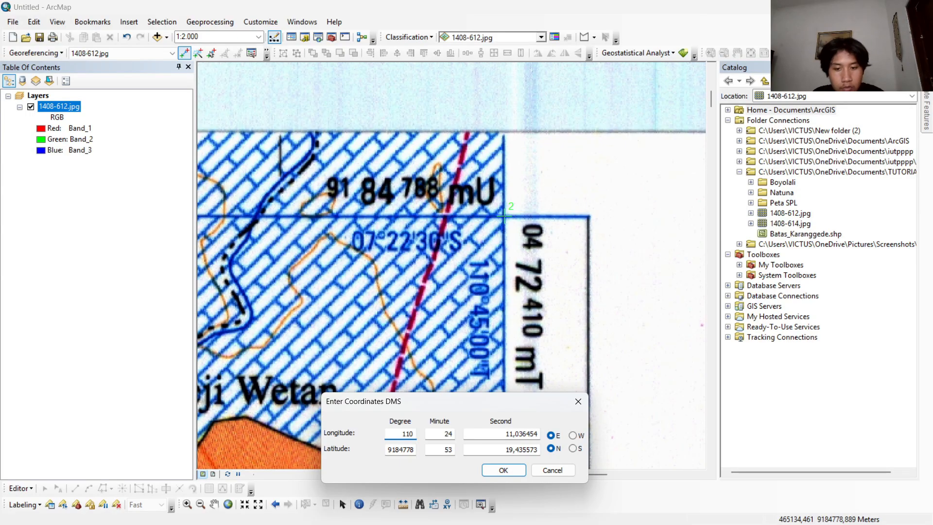
{"action": "key", "text": "Tab"}
{"action": "type", "text": "45"}
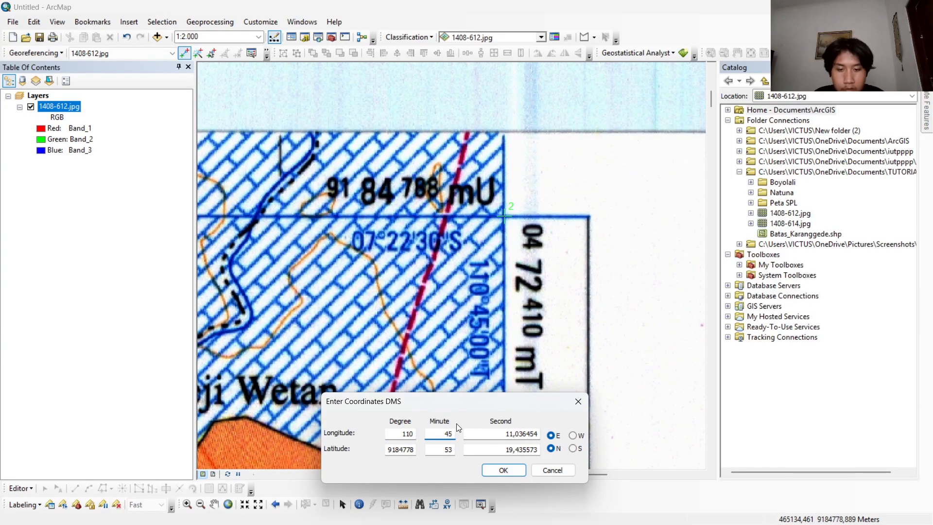
{"action": "key", "text": "Tab"}
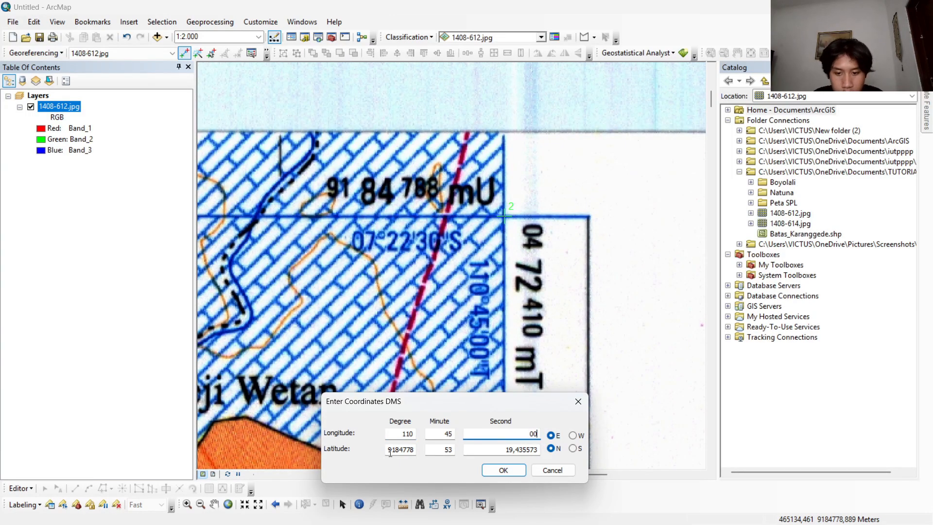
Set the second control point's latitude to 07 degrees, 22 minutes, 30 seconds south and apply the coordinates.
{"action": "double_click", "coordinate": [388, 452]}
{"action": "type", "text": "07"}
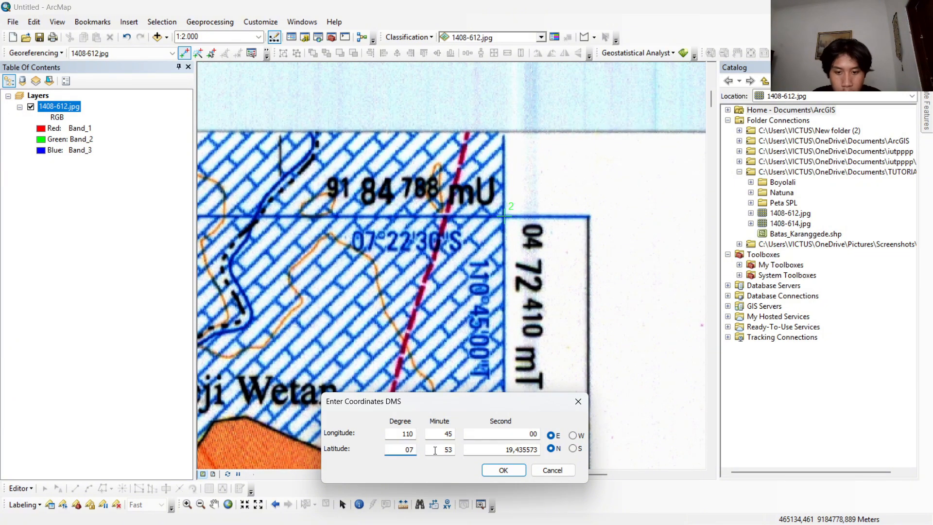
{"action": "key", "text": "Tab"}
{"action": "type", "text": "22"}
{"action": "key", "text": "Tab"}
{"action": "type", "text": "30"}
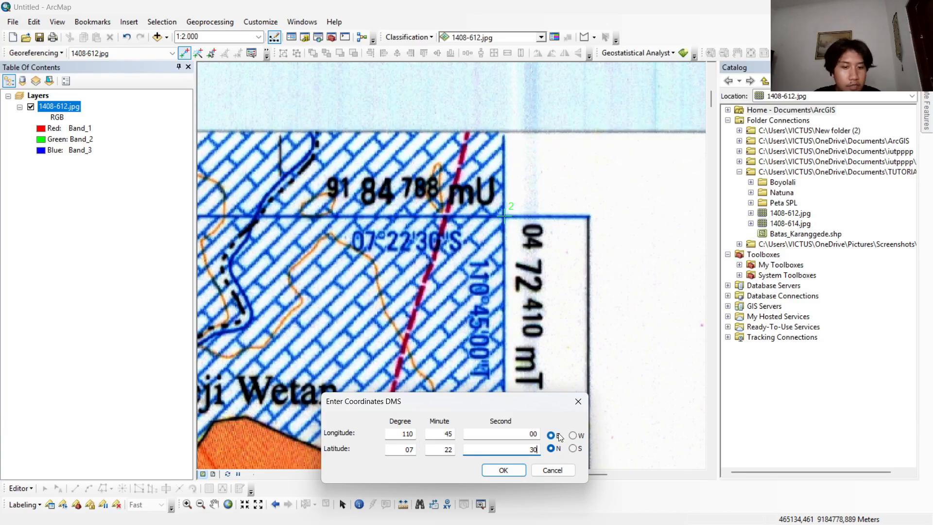
{"action": "left_click", "coordinate": [509, 471]}
Place the third control point at the map's lower-right graticule corner.
{"action": "scroll", "coordinate": [501, 390], "scroll_direction": "down", "scroll_amount": 5}
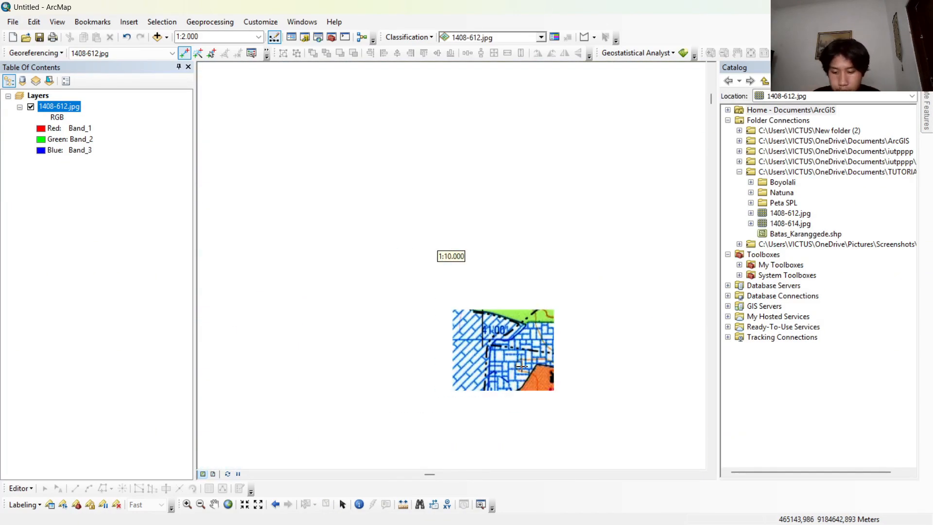
{"action": "scroll", "coordinate": [558, 366], "scroll_direction": "down", "scroll_amount": 1}
{"action": "left_click_drag", "start_coordinate": [558, 365], "coordinate": [443, 186]}
{"action": "left_click_drag", "start_coordinate": [567, 298], "coordinate": [483, 104]}
{"action": "scroll", "coordinate": [567, 259], "scroll_direction": "up", "scroll_amount": 2}
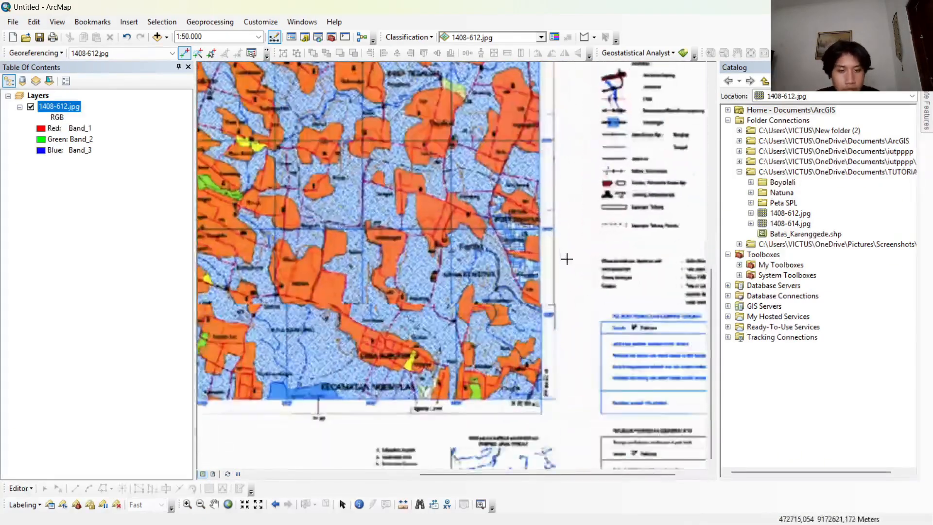
{"action": "left_click_drag", "start_coordinate": [559, 406], "coordinate": [562, 351]}
{"action": "scroll", "coordinate": [563, 350], "scroll_direction": "up", "scroll_amount": 1}
{"action": "left_click_drag", "start_coordinate": [555, 385], "coordinate": [541, 282]}
{"action": "scroll", "coordinate": [540, 280], "scroll_direction": "up", "scroll_amount": 2}
{"action": "scroll", "coordinate": [450, 306], "scroll_direction": "up", "scroll_amount": 1}
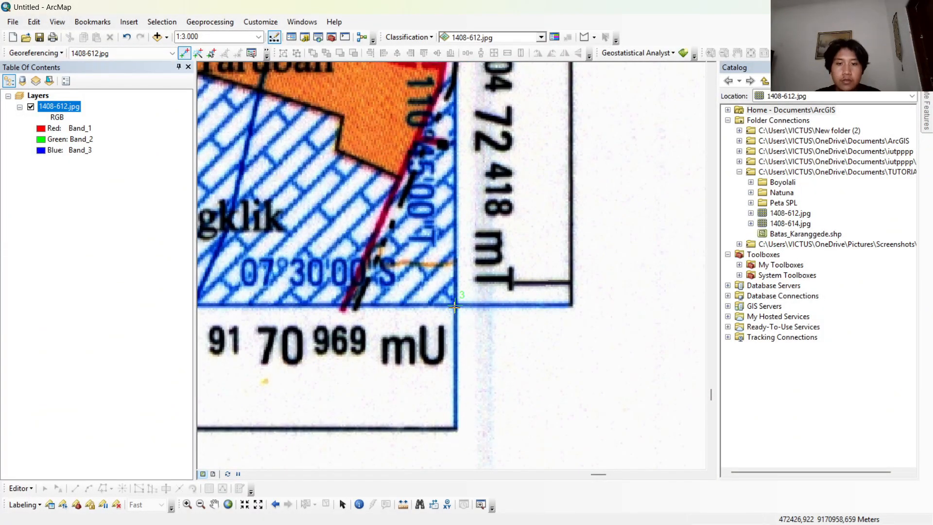
{"action": "left_click", "coordinate": [455, 305]}
Enter the third control point's DMS longitude as 110 degrees, 45 minutes, 00 seconds east.
{"action": "right_click", "coordinate": [455, 305]}
{"action": "left_click", "coordinate": [478, 325]}
{"action": "left_click_drag", "start_coordinate": [474, 224], "coordinate": [473, 345]}
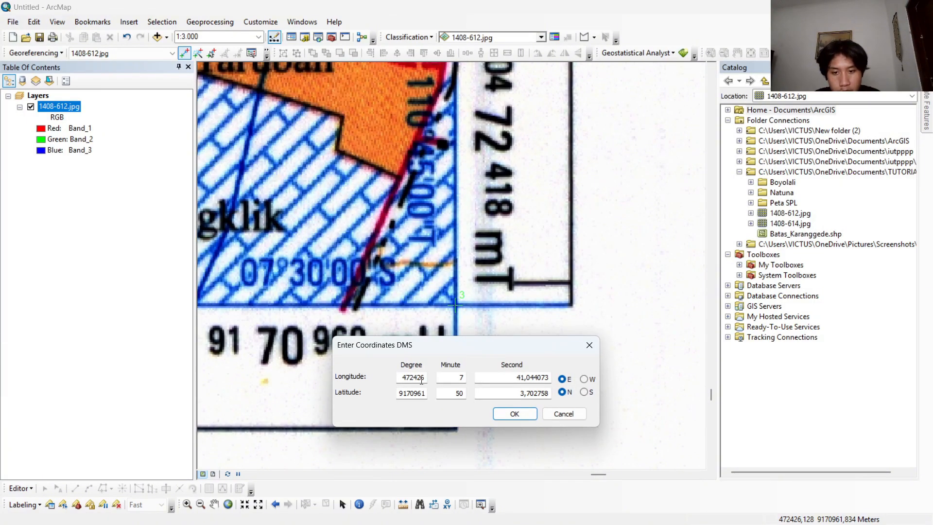
{"action": "left_click_drag", "start_coordinate": [425, 377], "coordinate": [365, 380]}
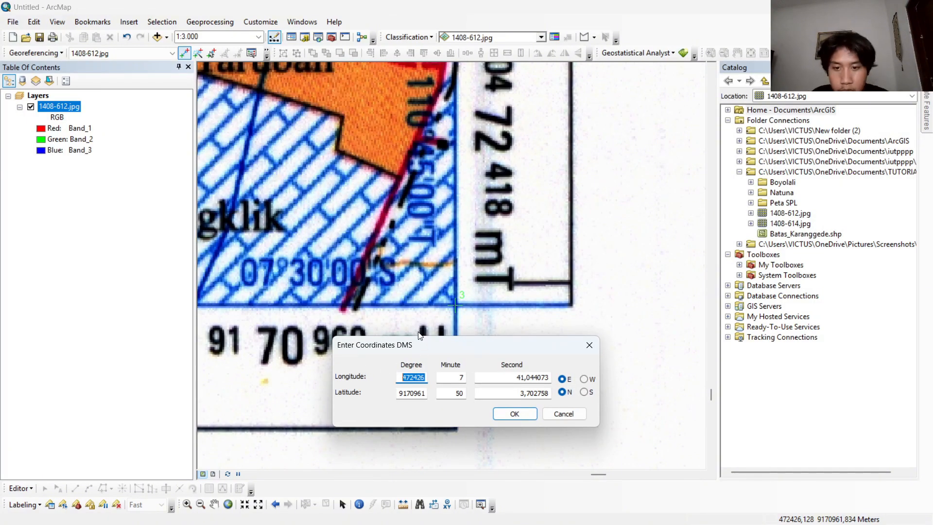
{"action": "type", "text": "110"}
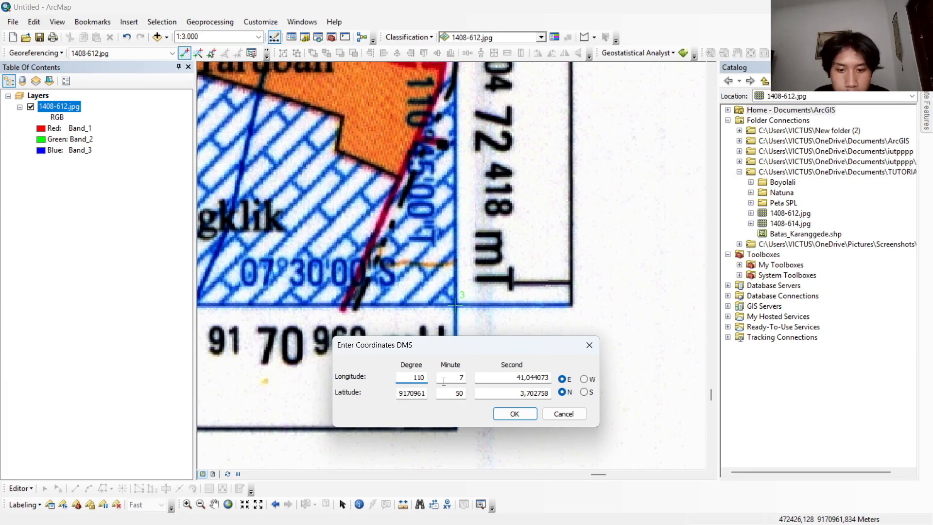
{"action": "key", "text": "Tab"}
{"action": "key", "text": "Tab"}
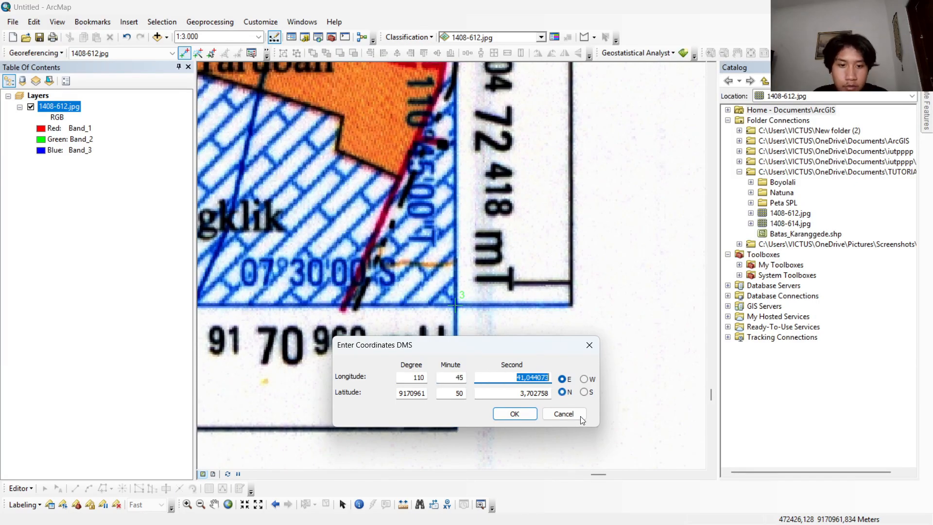
{"action": "type", "text": "00"}
Set the third control point's latitude to 07 degrees, 30 minutes, 00 seconds south and apply the coordinates.
{"action": "left_click_drag", "start_coordinate": [399, 393], "coordinate": [433, 439]}
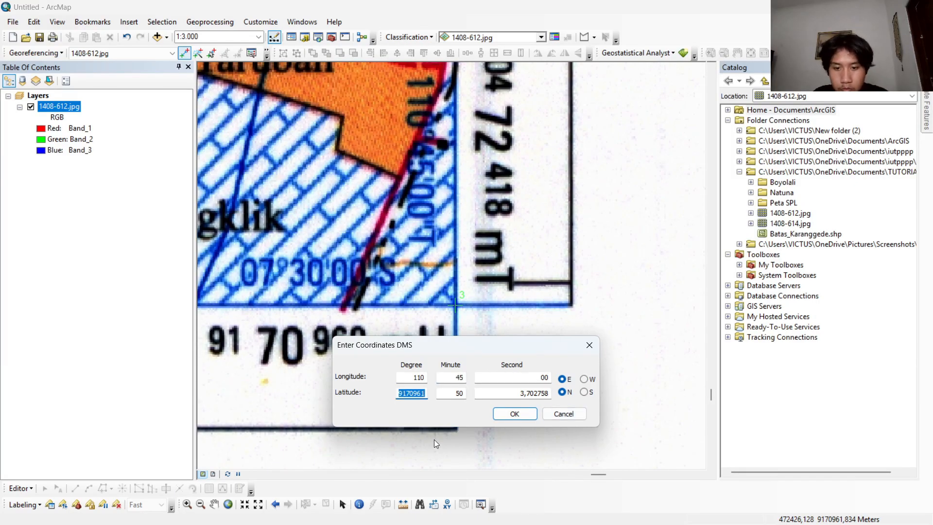
{"action": "type", "text": "07"}
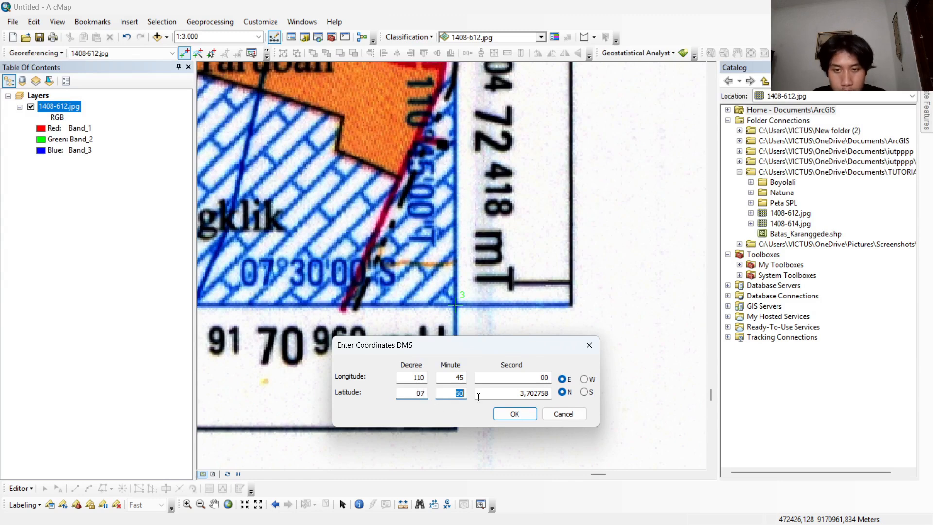
{"action": "key", "text": "Tab"}
{"action": "type", "text": "30"}
{"action": "key", "text": "Tab"}
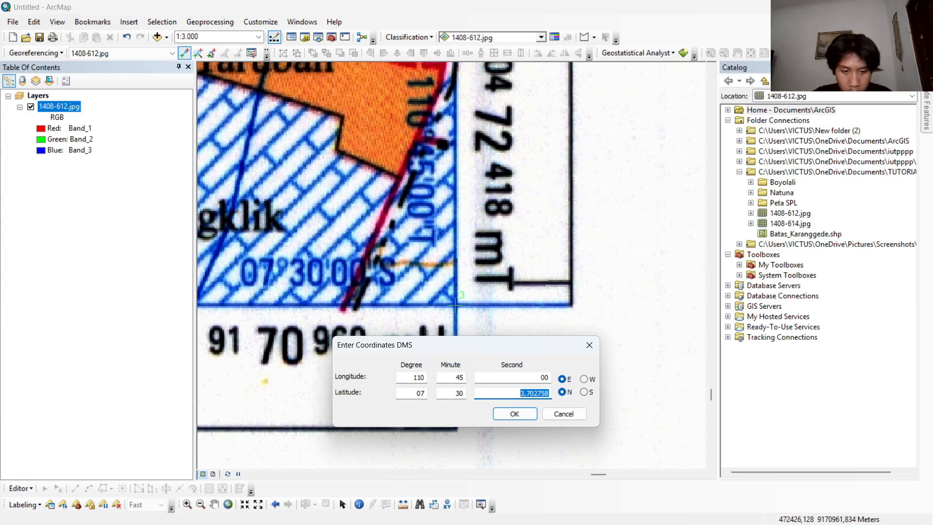
{"action": "type", "text": "00"}
{"action": "left_click", "coordinate": [508, 414]}
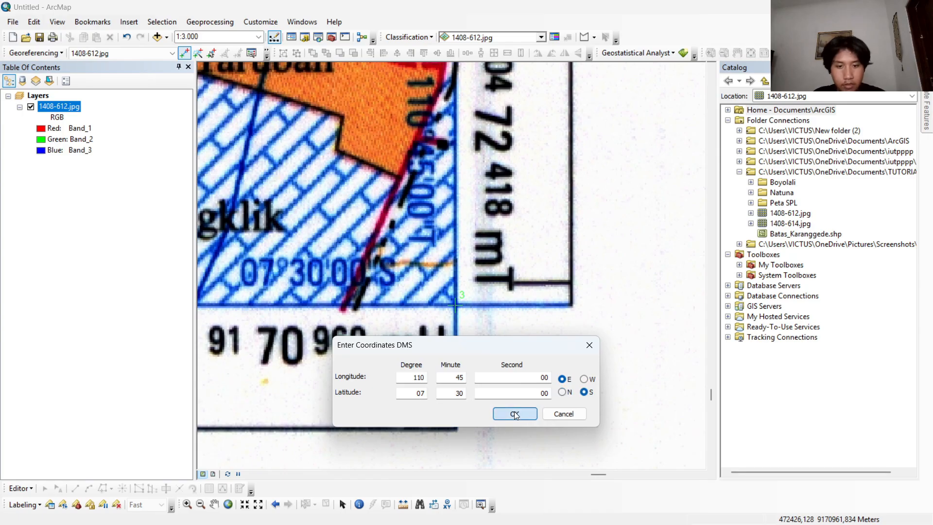
Place the fourth control point at the map's lower-left graticule corner.
{"action": "scroll", "coordinate": [455, 345], "scroll_direction": "down", "scroll_amount": 3}
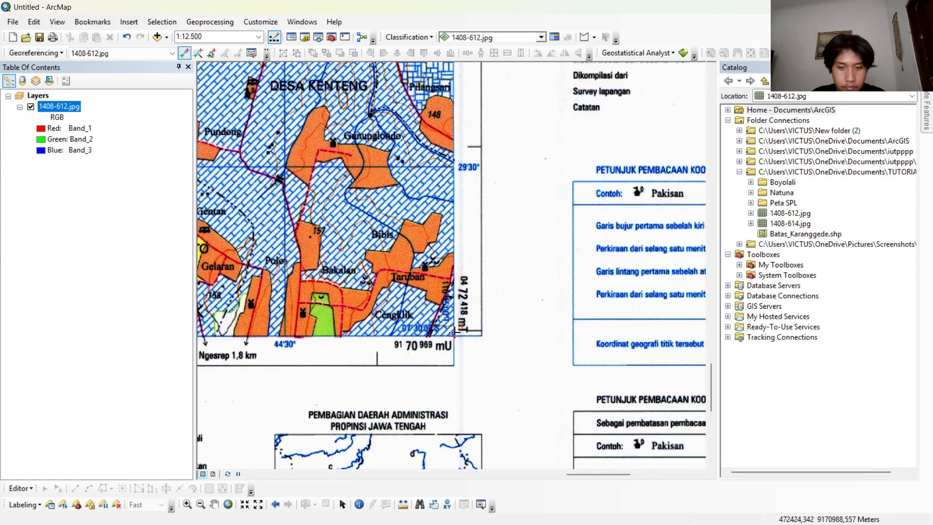
{"action": "scroll", "coordinate": [394, 312], "scroll_direction": "down", "scroll_amount": 1}
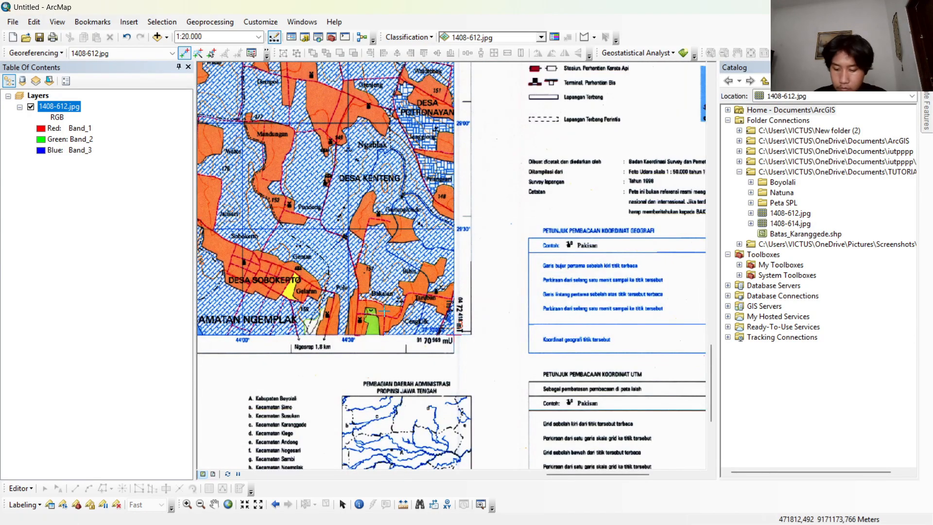
{"action": "scroll", "coordinate": [395, 311], "scroll_direction": "down", "scroll_amount": 4}
{"action": "scroll", "coordinate": [402, 367], "scroll_direction": "up", "scroll_amount": 6}
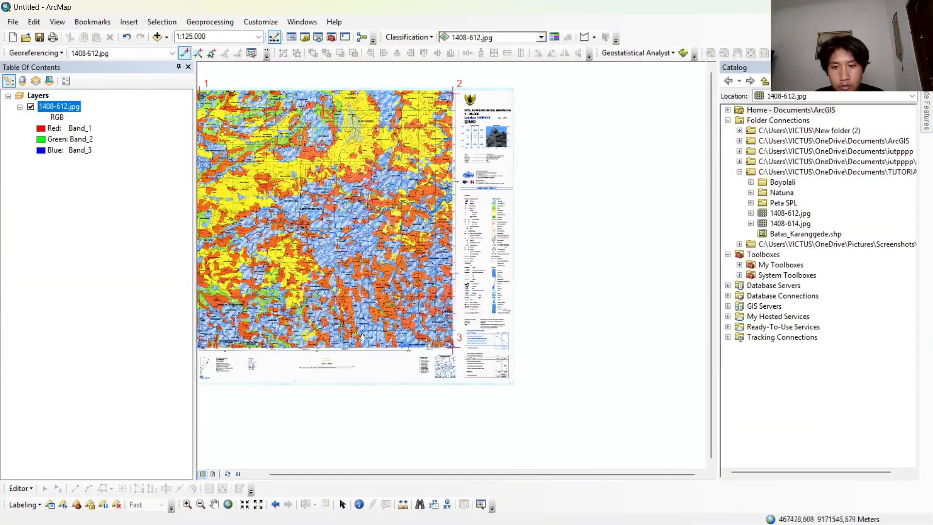
{"action": "scroll", "coordinate": [403, 367], "scroll_direction": "up", "scroll_amount": 4}
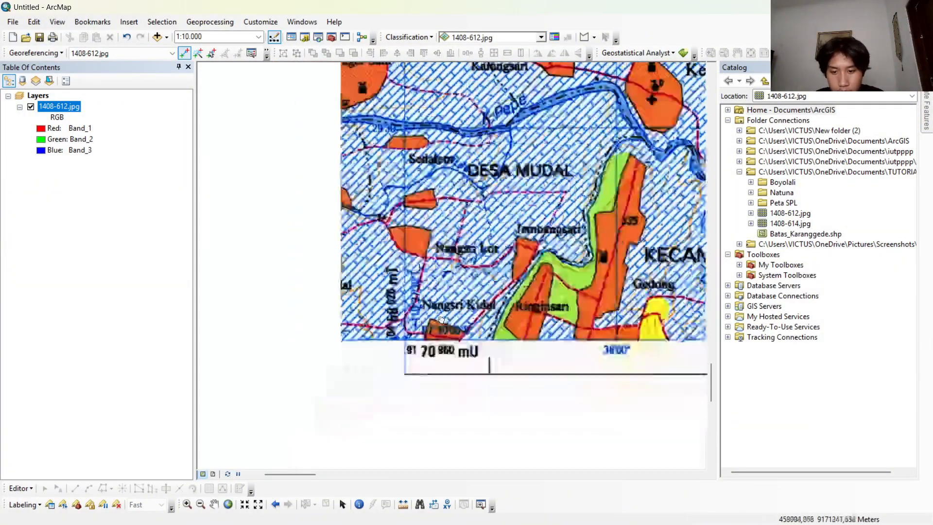
{"action": "scroll", "coordinate": [356, 355], "scroll_direction": "up", "scroll_amount": 2}
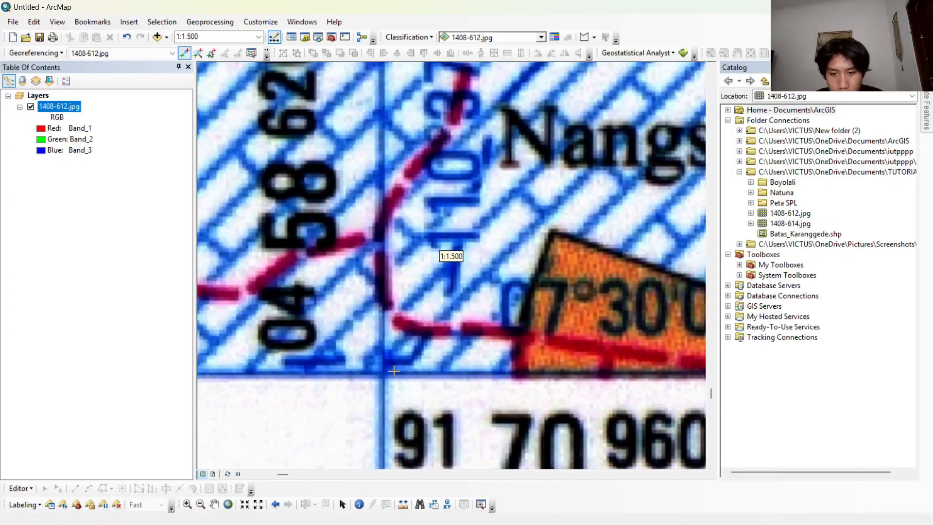
{"action": "left_click", "coordinate": [383, 372]}
{"action": "right_click", "coordinate": [383, 372]}
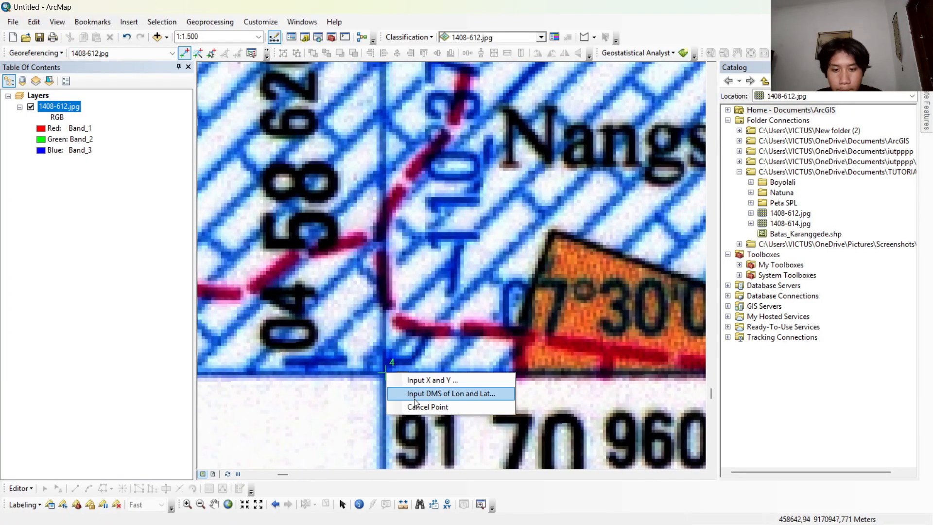
{"action": "left_click", "coordinate": [428, 389]}
{"action": "double_click", "coordinate": [426, 257]}
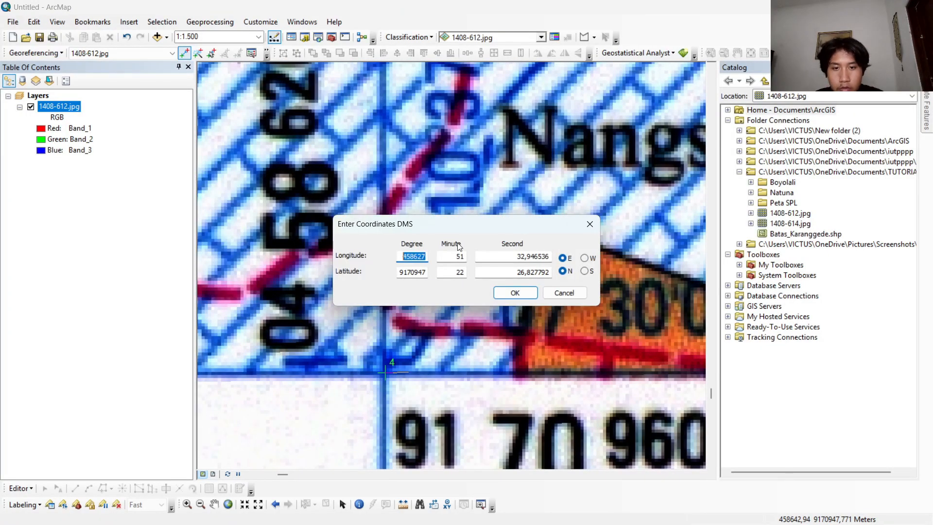
{"action": "left_click", "coordinate": [564, 293]}
Enter the fourth control point's DMS longitude as 110 degrees, 37 minutes, 30 seconds east.
{"action": "scroll", "coordinate": [447, 289], "scroll_direction": "down", "scroll_amount": 2}
{"action": "right_click", "coordinate": [412, 327]}
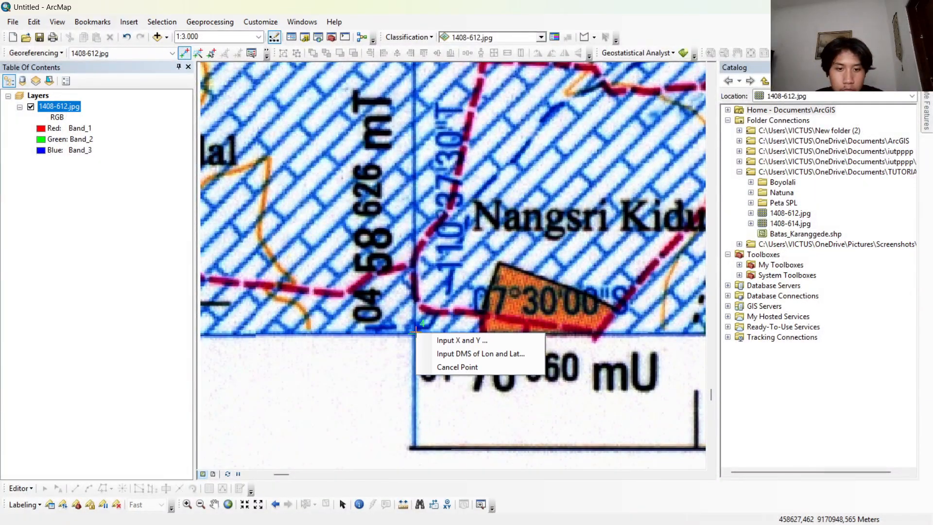
{"action": "left_click", "coordinate": [452, 356]}
{"action": "left_click_drag", "start_coordinate": [494, 229], "coordinate": [506, 367]}
{"action": "double_click", "coordinate": [419, 395]}
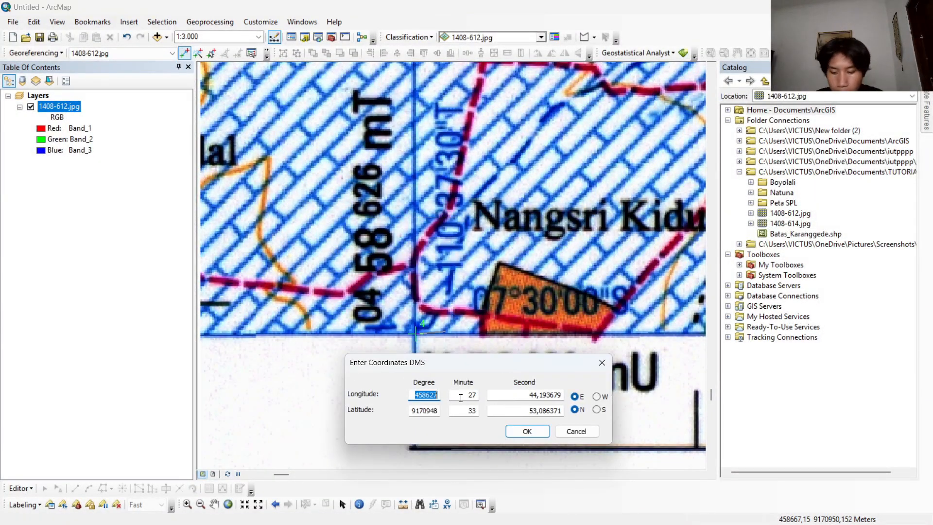
{"action": "type", "text": "11"}
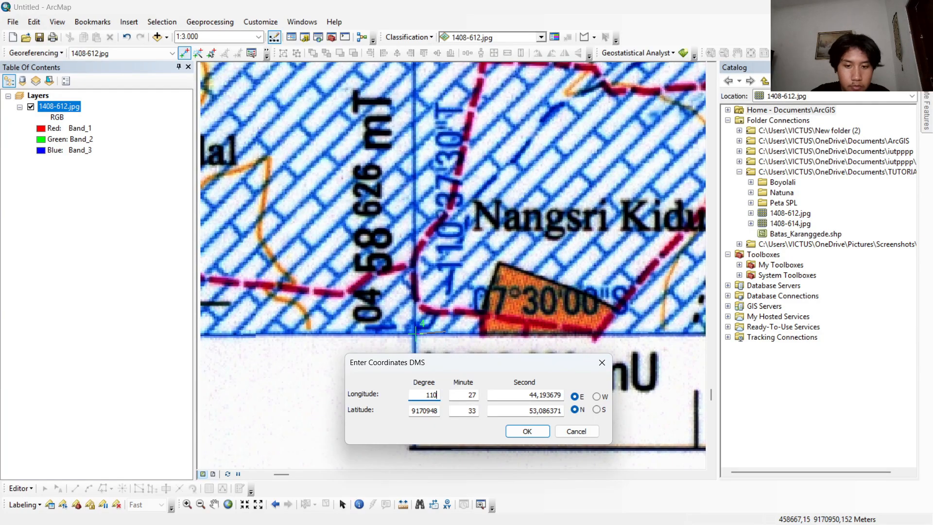
{"action": "type", "text": "0"}
{"action": "double_click", "coordinate": [465, 396]}
{"action": "type", "text": "37"}
{"action": "key", "text": "Tab"}
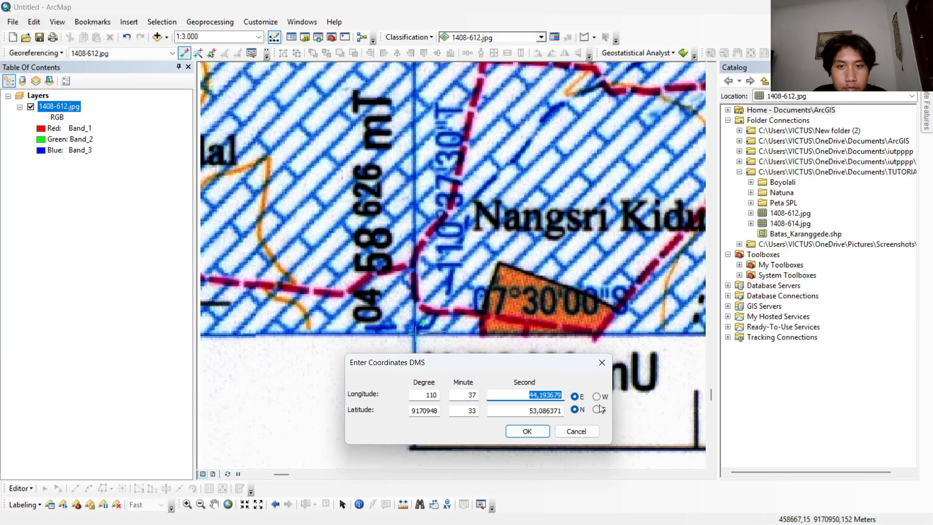
{"action": "type", "text": "30"}
Set the fourth control point's latitude to 07 degrees, 30 minutes, 00 seconds south and apply the coordinates.
{"action": "double_click", "coordinate": [412, 410]}
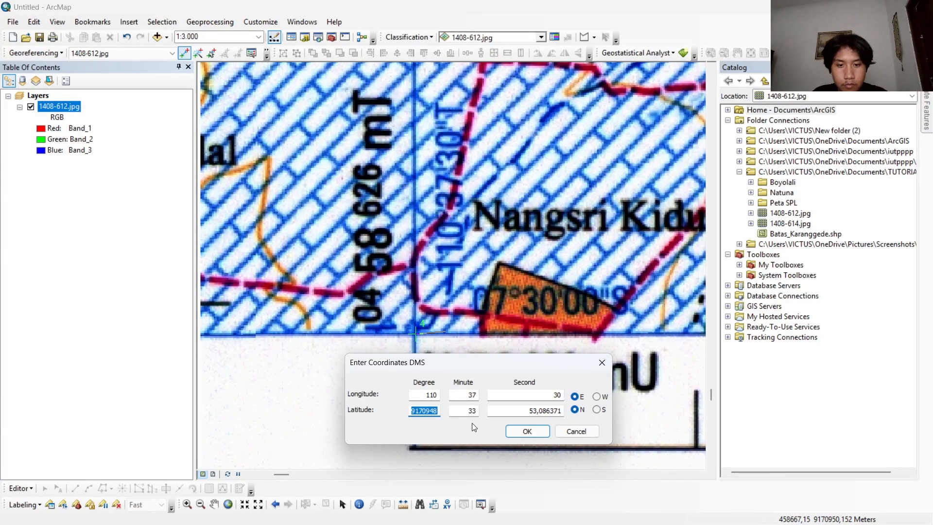
{"action": "type", "text": "07"}
{"action": "key", "text": "Tab"}
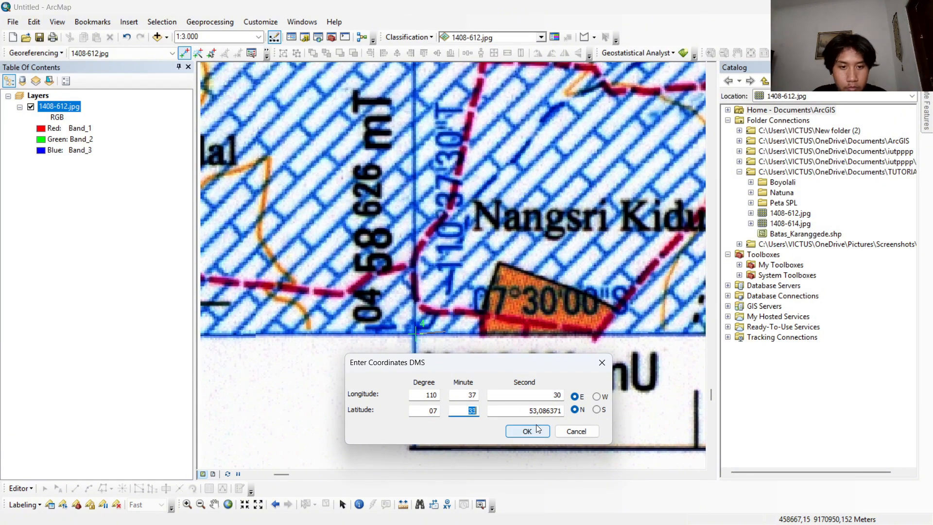
{"action": "type", "text": "30"}
{"action": "key", "text": "Tab"}
{"action": "type", "text": "00"}
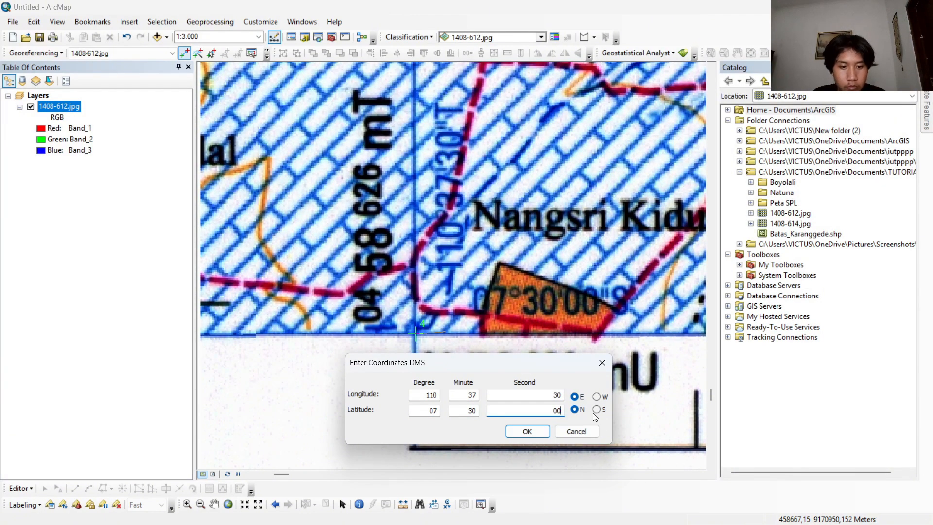
{"action": "left_click", "coordinate": [597, 410]}
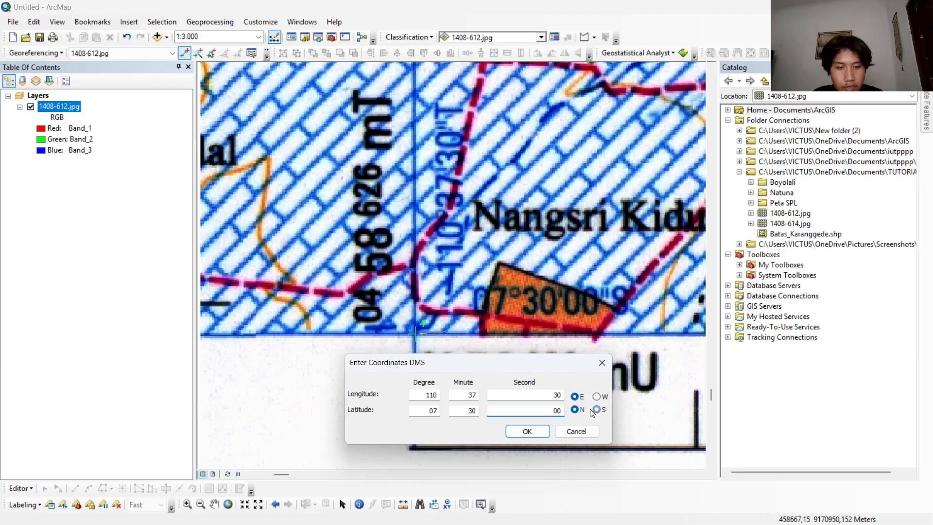
{"action": "left_click", "coordinate": [542, 432]}
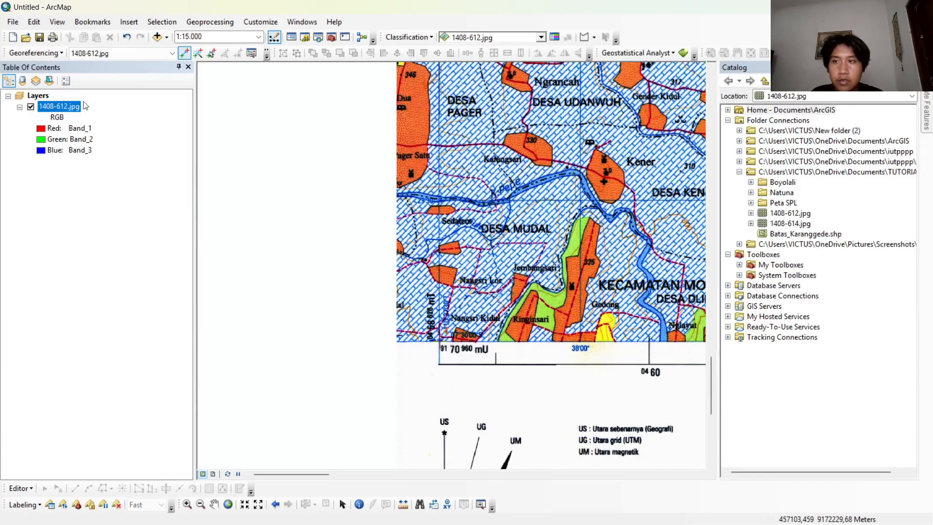
Save the control-point transformation of 1408-612.jpg by updating its georeferencing.
{"action": "left_click", "coordinate": [57, 55]}
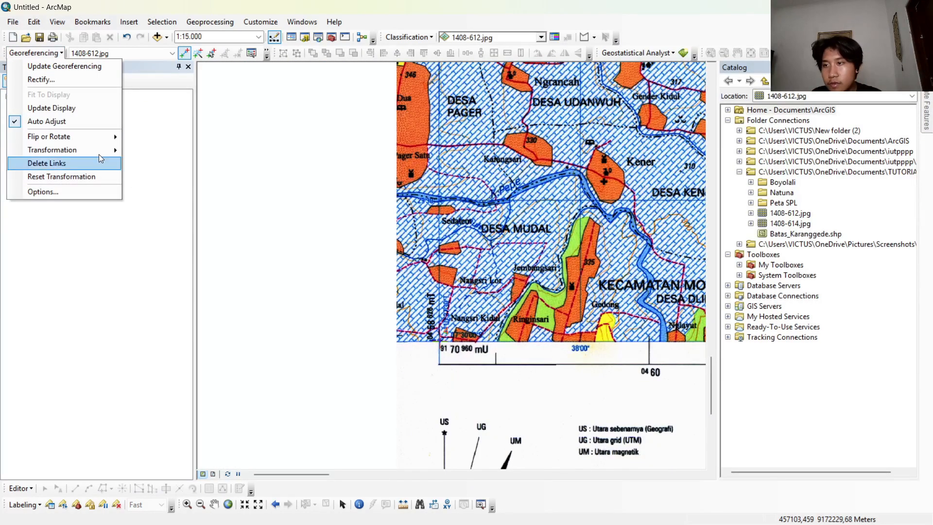
{"action": "left_click", "coordinate": [73, 66]}
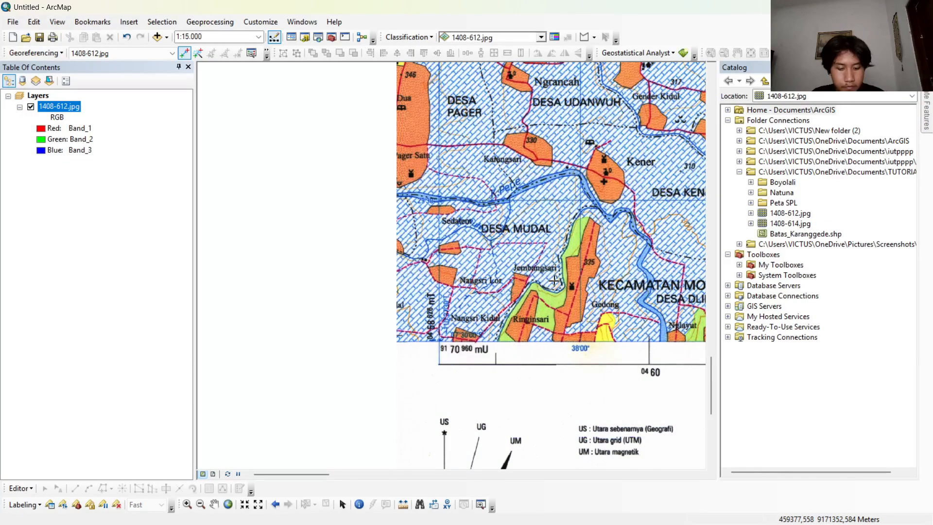
{"action": "left_click_drag", "start_coordinate": [563, 271], "coordinate": [421, 311]}
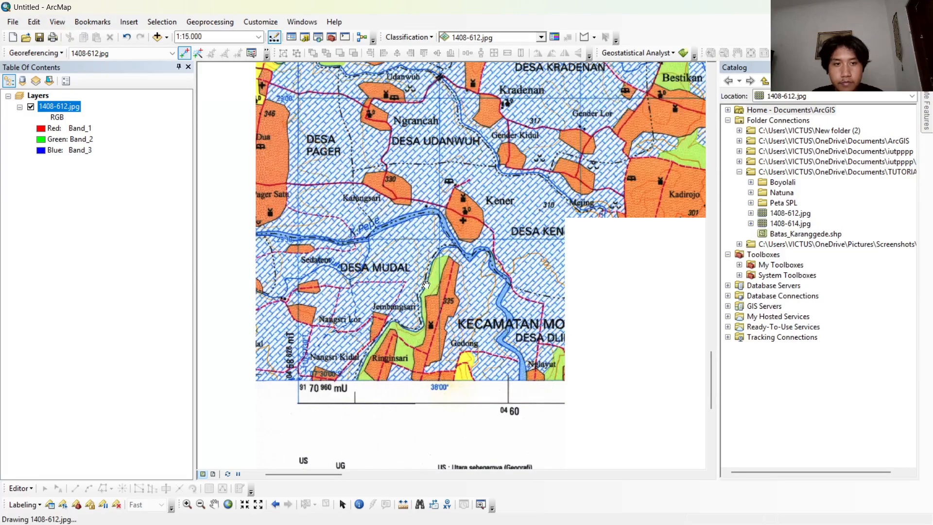
{"action": "left_click_drag", "start_coordinate": [352, 292], "coordinate": [412, 224]}
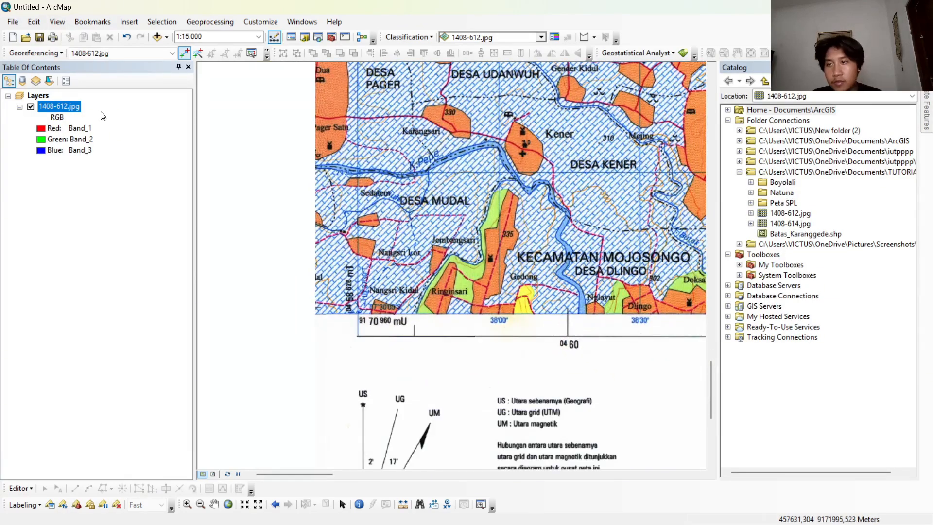
Add the second map sheet, 1408-614.jpg, to the map as a new layer.
{"action": "left_click", "coordinate": [792, 223]}
{"action": "left_click_drag", "start_coordinate": [714, 221], "coordinate": [278, 188]}
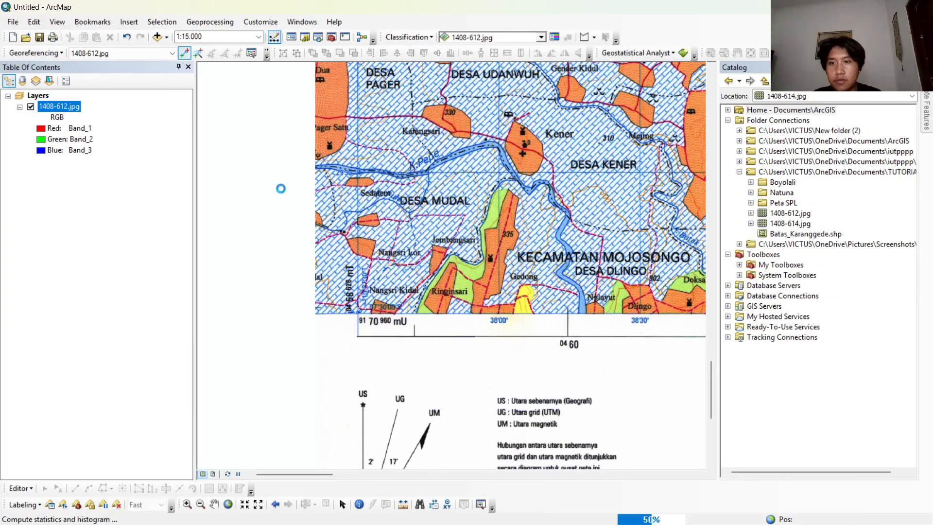
{"action": "left_click", "coordinate": [549, 323]}
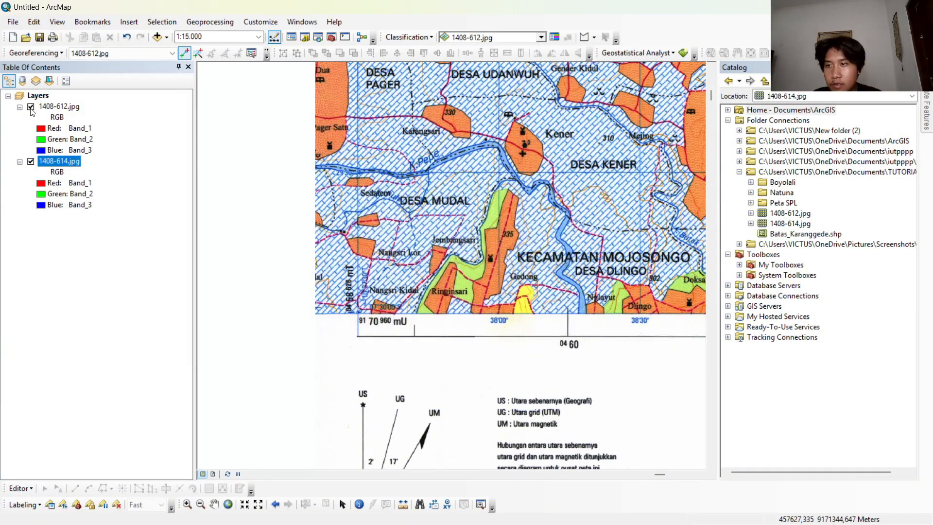
Hide the 1408-612.jpg layer and zoom to the extent of the 1408-614.jpg layer.
{"action": "left_click", "coordinate": [31, 108]}
{"action": "right_click", "coordinate": [51, 162]}
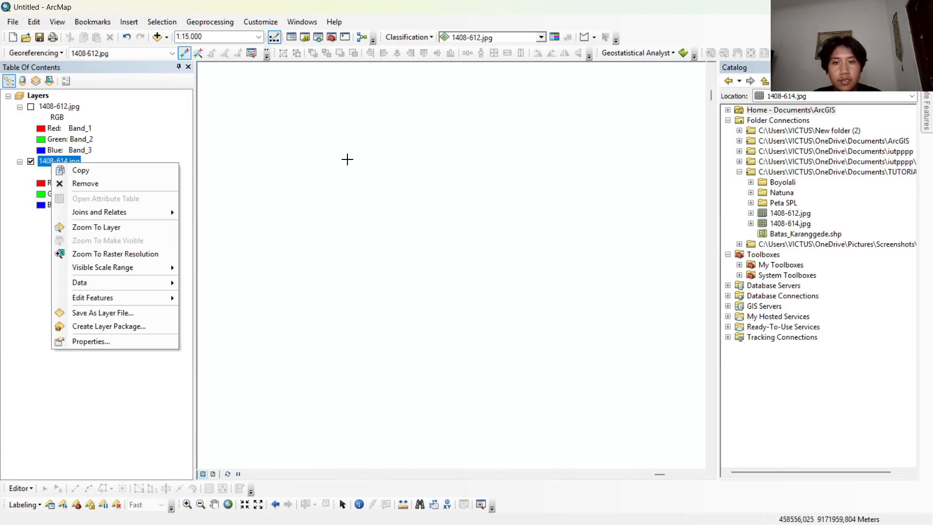
{"action": "left_click", "coordinate": [104, 227]}
{"action": "scroll", "coordinate": [311, 153], "scroll_direction": "down", "scroll_amount": 2}
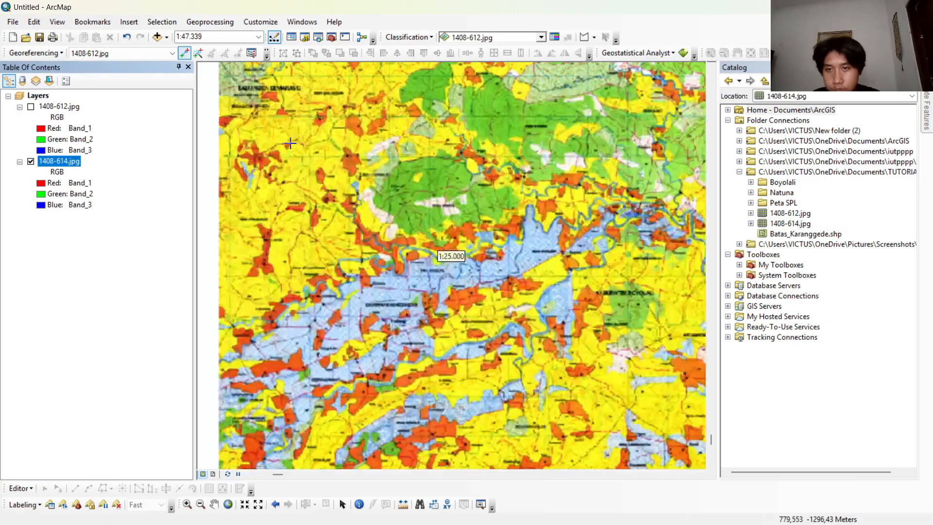
{"action": "scroll", "coordinate": [290, 143], "scroll_direction": "down", "scroll_amount": 1}
{"action": "left_click_drag", "start_coordinate": [275, 117], "coordinate": [388, 234]}
{"action": "left_click_drag", "start_coordinate": [336, 149], "coordinate": [373, 236]}
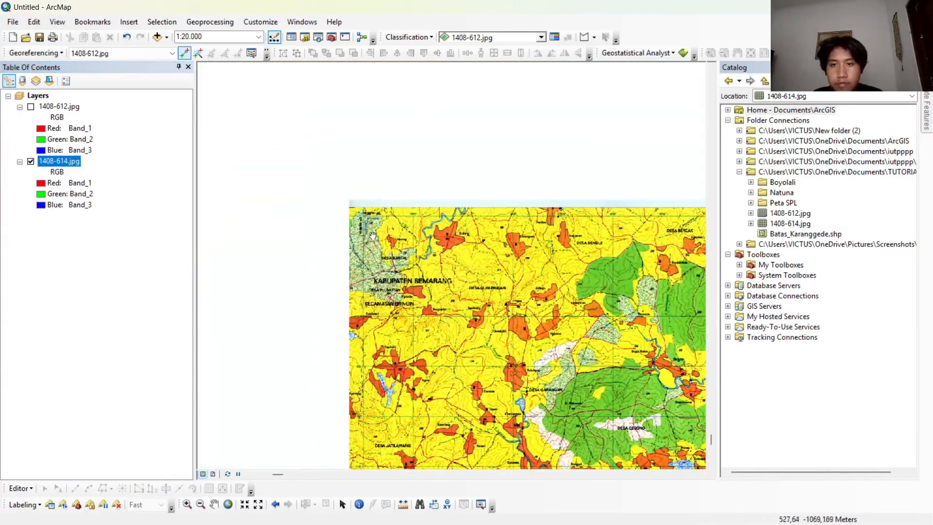
{"action": "scroll", "coordinate": [373, 236], "scroll_direction": "down", "scroll_amount": 9}
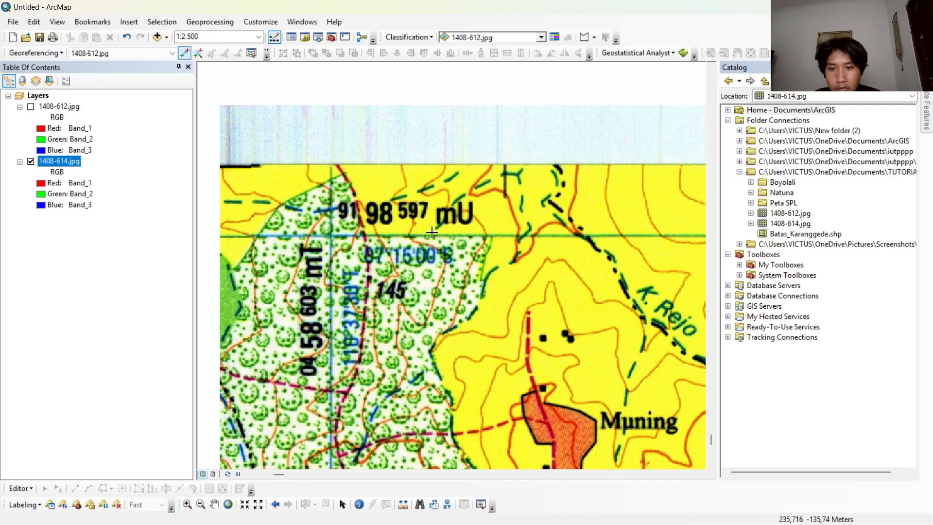
{"action": "scroll", "coordinate": [320, 232], "scroll_direction": "down", "scroll_amount": 2}
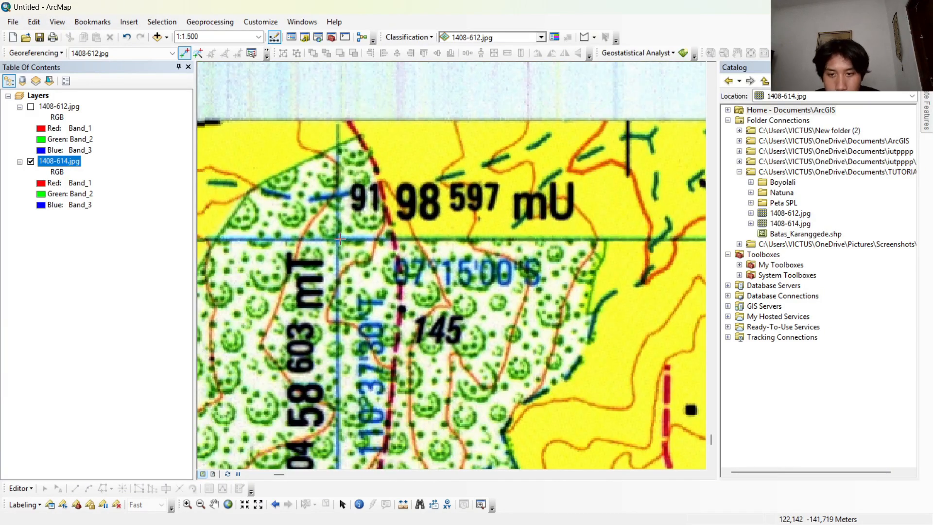
{"action": "left_click", "coordinate": [338, 238]}
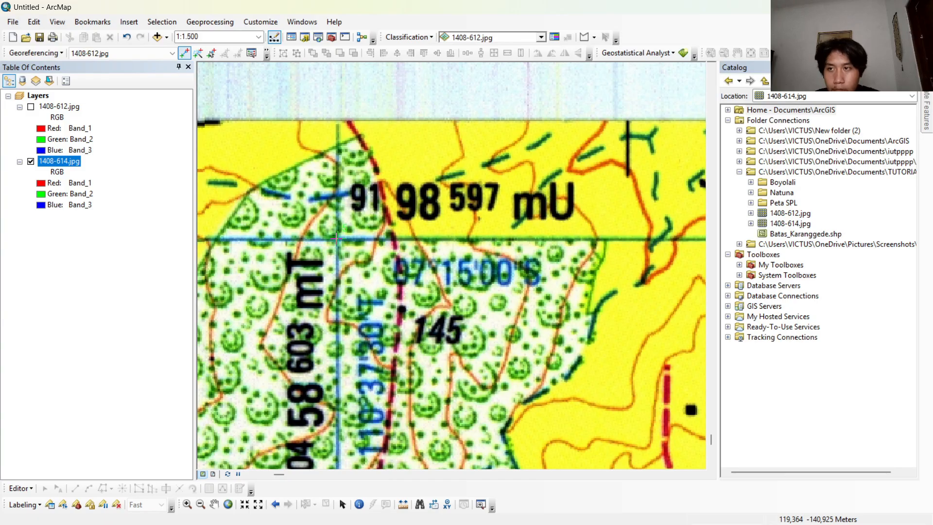
{"action": "right_click", "coordinate": [338, 237]}
{"action": "left_click", "coordinate": [375, 273]}
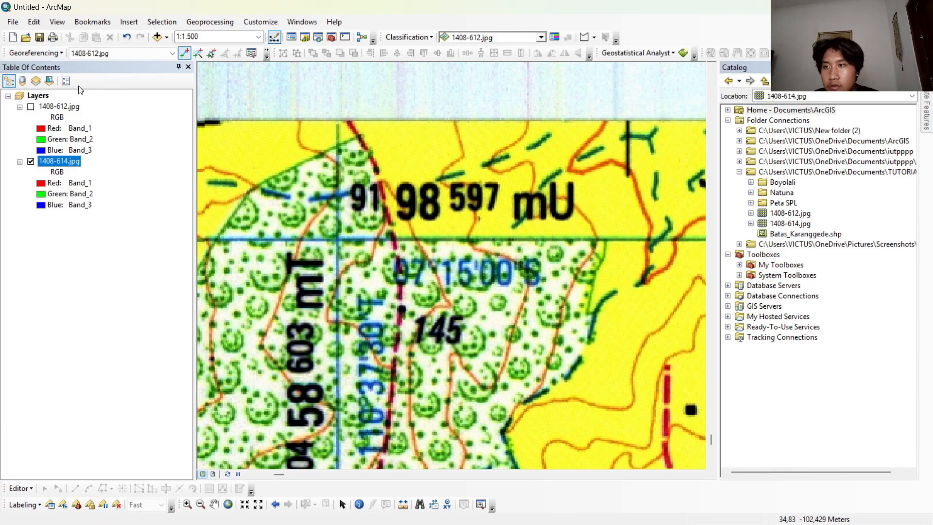
Show the 1408-612.jpg layer in place of 1408-614.jpg and update the georeferencing of 1408-612.jpg.
{"action": "left_click", "coordinate": [35, 53]}
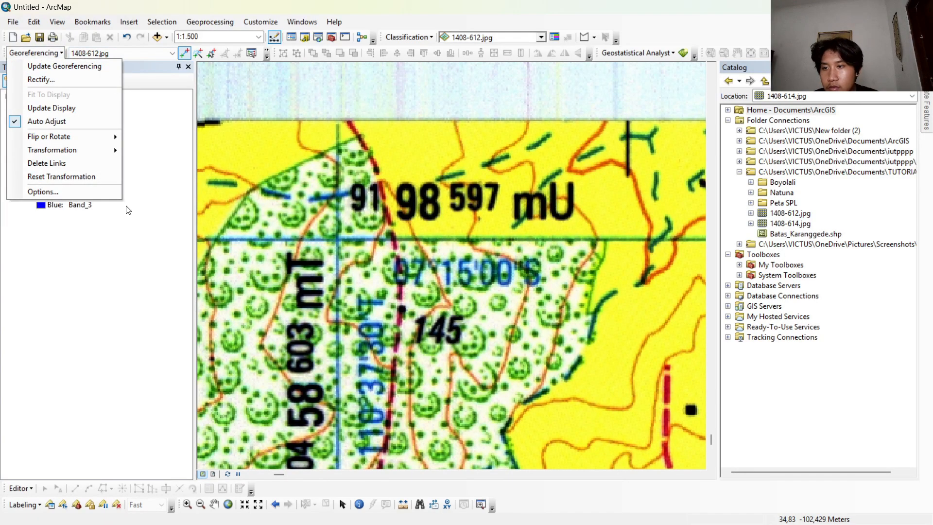
{"action": "left_click", "coordinate": [72, 204]}
{"action": "left_click", "coordinate": [30, 161]}
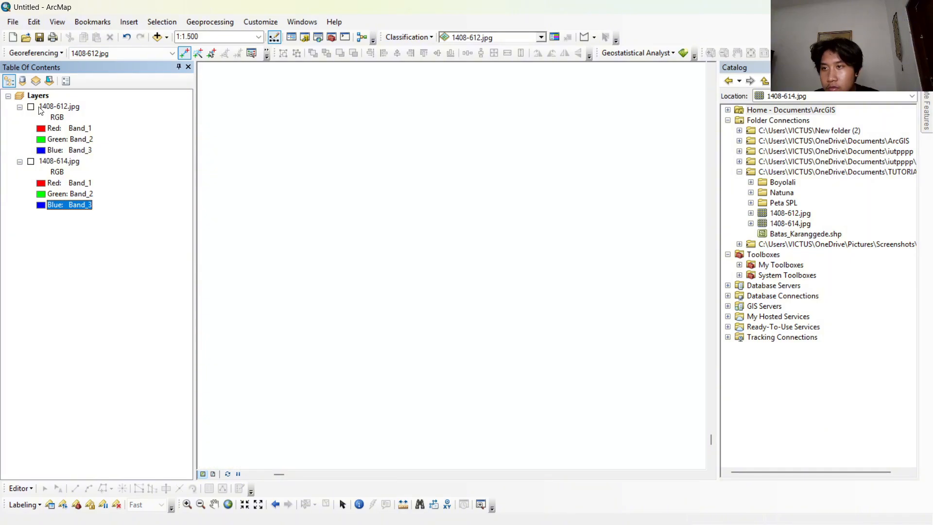
{"action": "right_click", "coordinate": [72, 111]}
{"action": "left_click", "coordinate": [119, 172]}
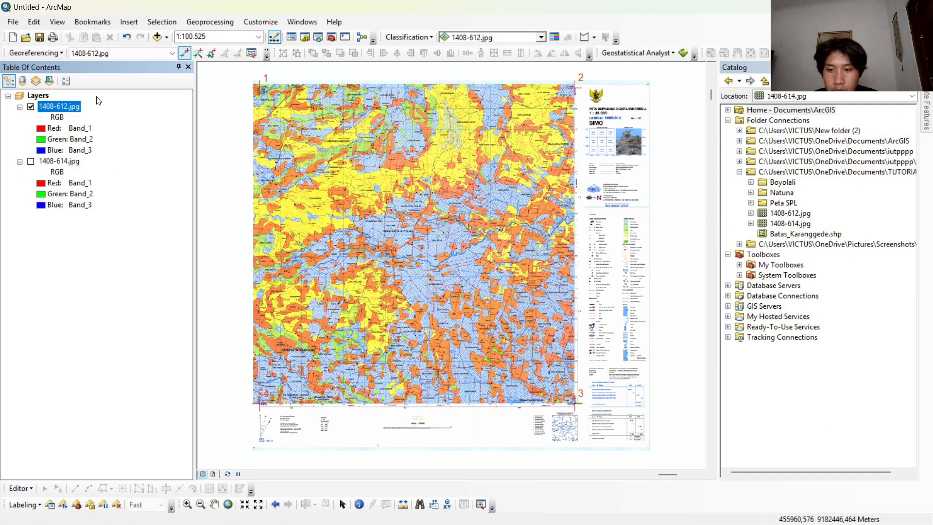
{"action": "left_click", "coordinate": [56, 53]}
{"action": "left_click", "coordinate": [69, 64]}
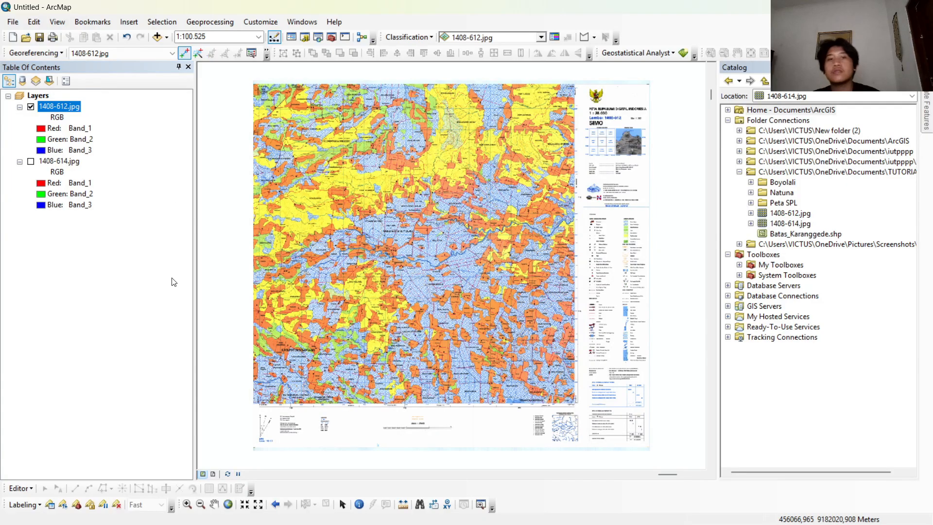
Hide the 1408-612.jpg layer, show 1408-614.jpg again and zoom to its full extent.
{"action": "left_click", "coordinate": [31, 161]}
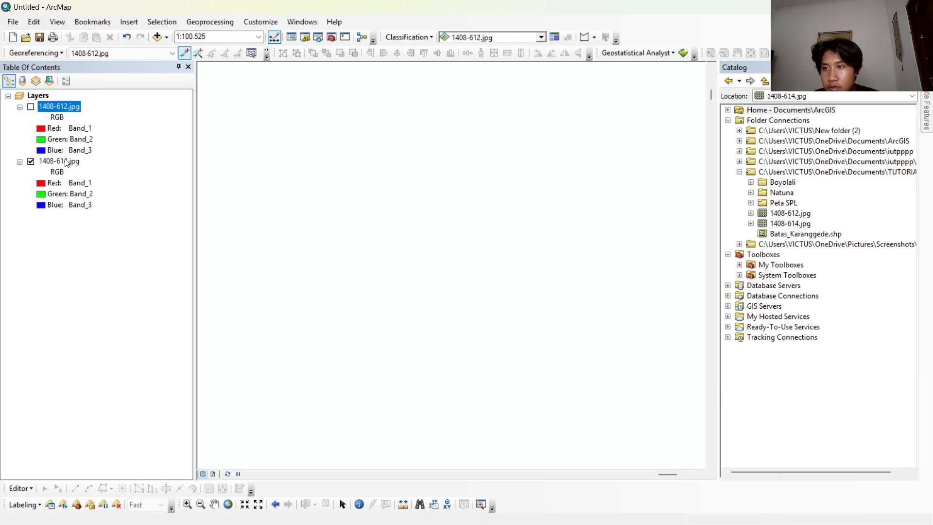
{"action": "right_click", "coordinate": [67, 162]}
{"action": "left_click", "coordinate": [109, 223]}
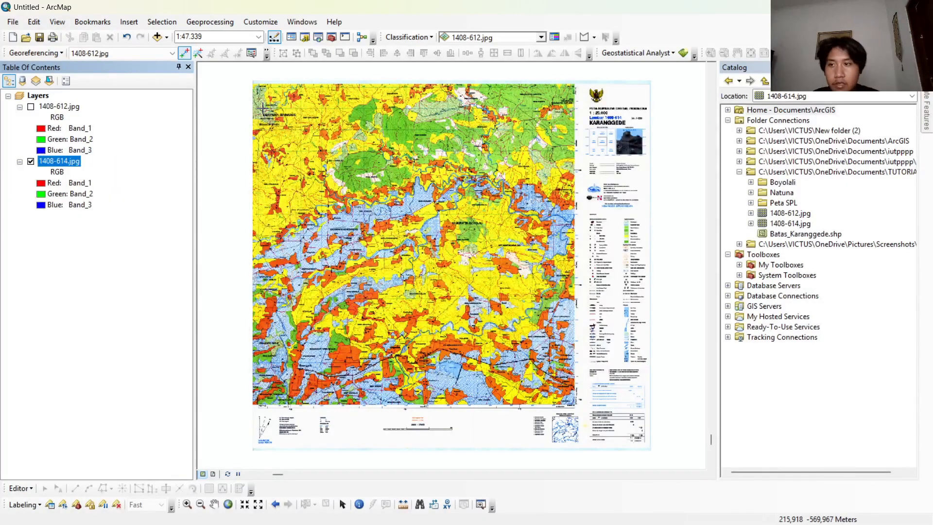
Place the first control point on the northwest corner graticule intersection of 1408-614.jpg and open its degrees-minutes-seconds coordinate entry.
{"action": "scroll", "coordinate": [304, 200], "scroll_direction": "up", "scroll_amount": 3}
{"action": "scroll", "coordinate": [307, 206], "scroll_direction": "up", "scroll_amount": 4}
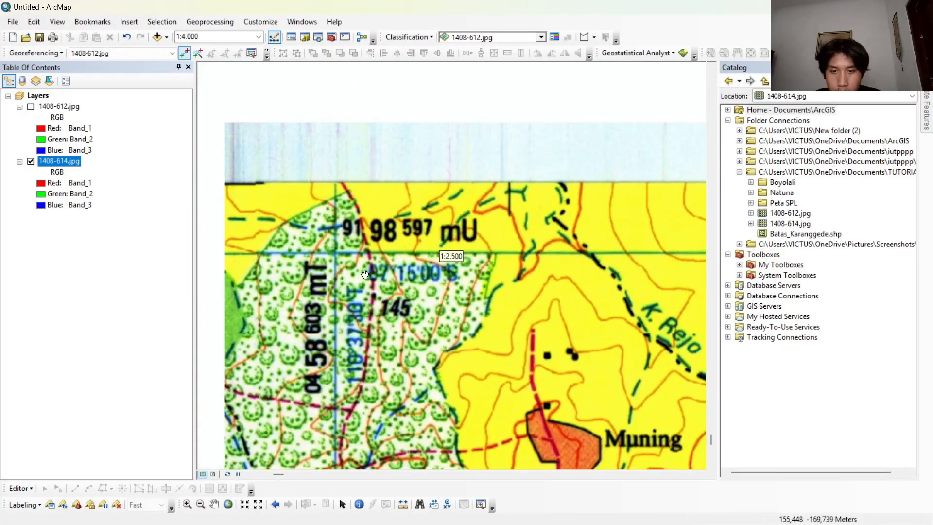
{"action": "scroll", "coordinate": [340, 257], "scroll_direction": "up", "scroll_amount": 1}
{"action": "left_click", "coordinate": [337, 253]}
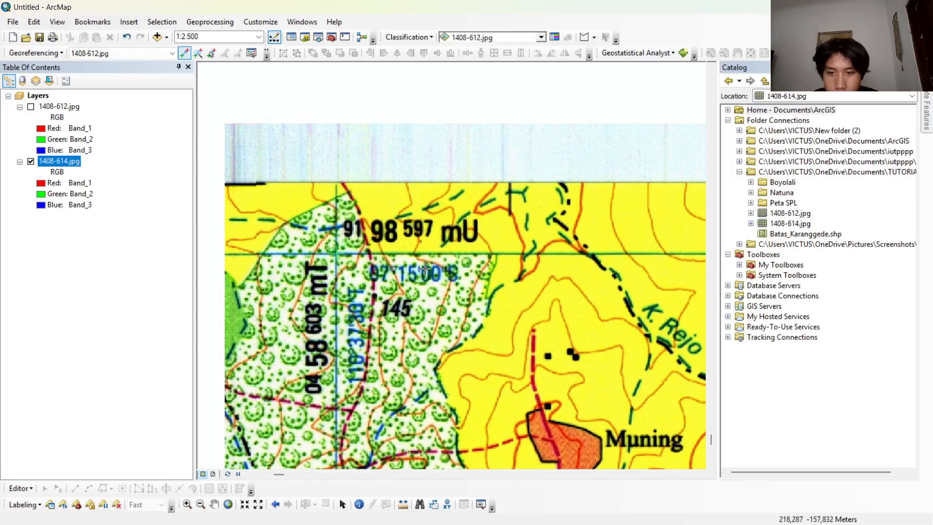
{"action": "right_click", "coordinate": [336, 254]}
{"action": "left_click", "coordinate": [455, 269]}
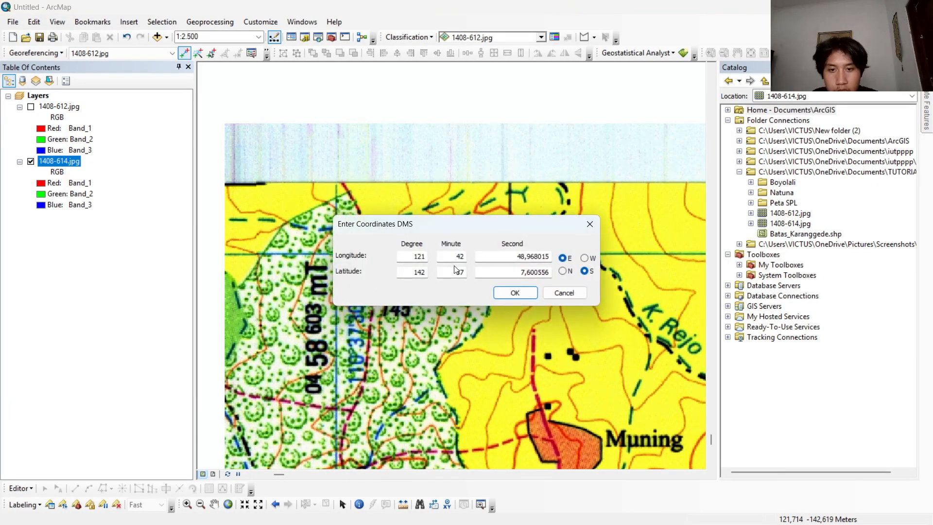
Set the first control point's longitude to 110 degrees, 37 minutes, 30 seconds east, keeping the printed corner coordinates readable.
{"action": "double_click", "coordinate": [428, 256]}
{"action": "left_click_drag", "start_coordinate": [461, 224], "coordinate": [513, 309]}
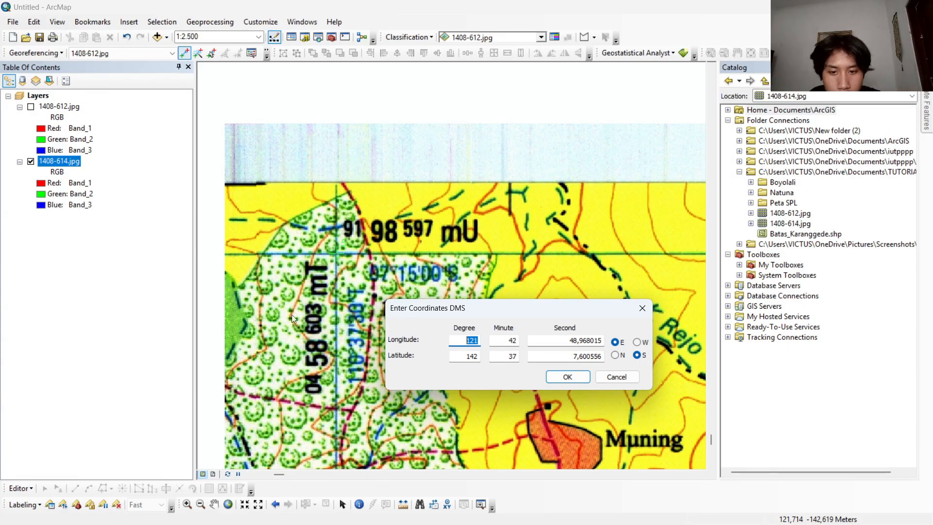
{"action": "left_click_drag", "start_coordinate": [485, 308], "coordinate": [515, 296]}
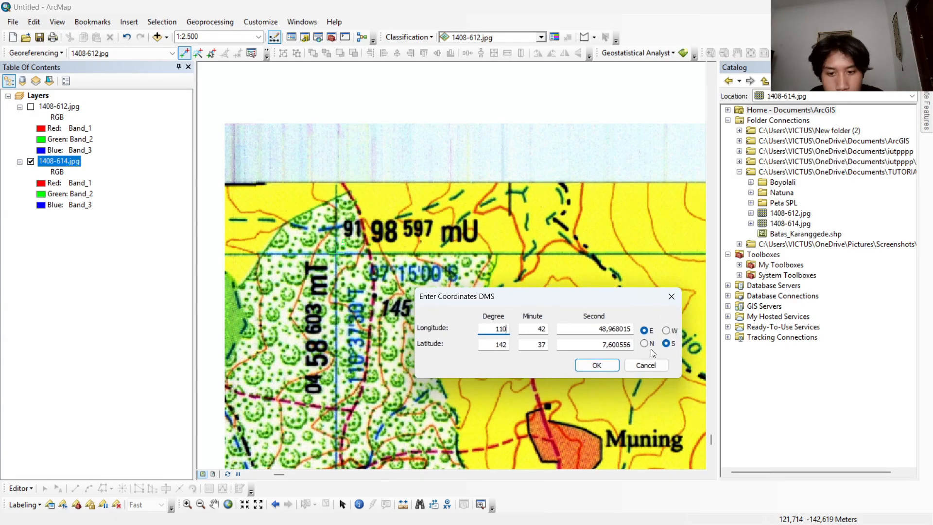
{"action": "key", "text": "Tab"}
{"action": "type", "text": "37"}
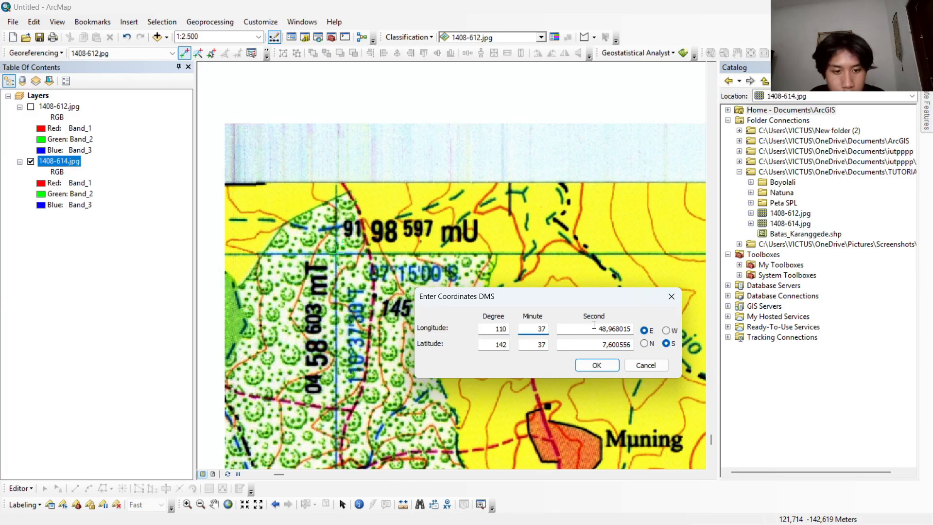
{"action": "key", "text": "Tab"}
{"action": "type", "text": "30"}
{"action": "key", "text": "Tab"}
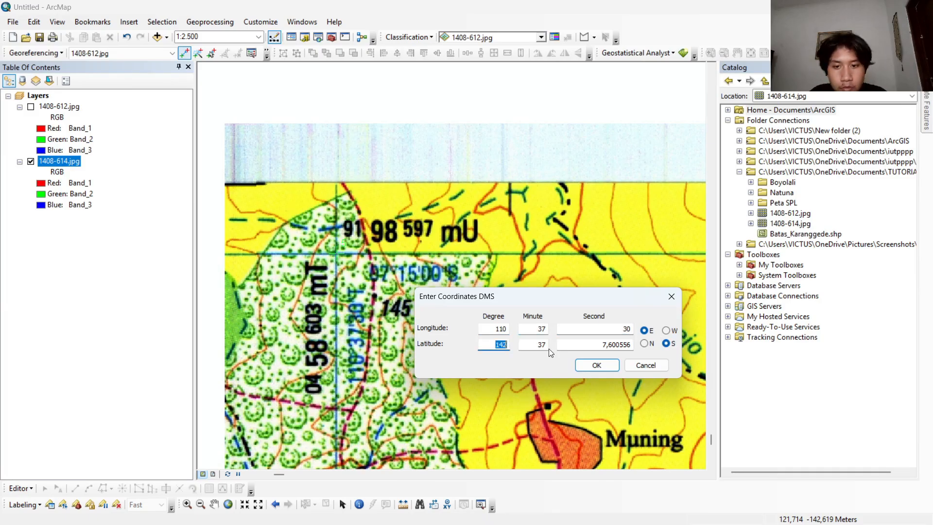
Set the first control point's latitude to 07 degrees, 15 minutes, 00 seconds south and apply the coordinates.
{"action": "type", "text": "07"}
{"action": "key", "text": "Tab"}
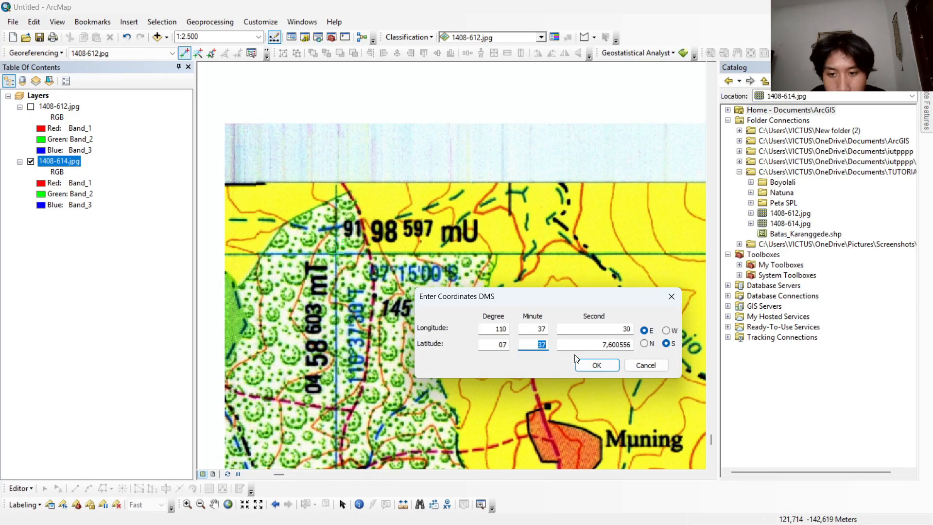
{"action": "double_click", "coordinate": [599, 344]}
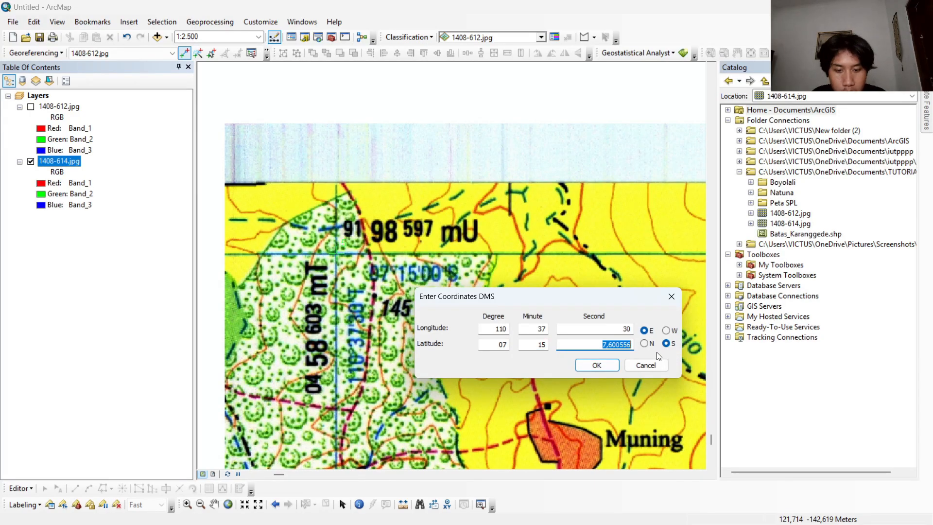
{"action": "type", "text": "00"}
{"action": "left_click", "coordinate": [596, 364]}
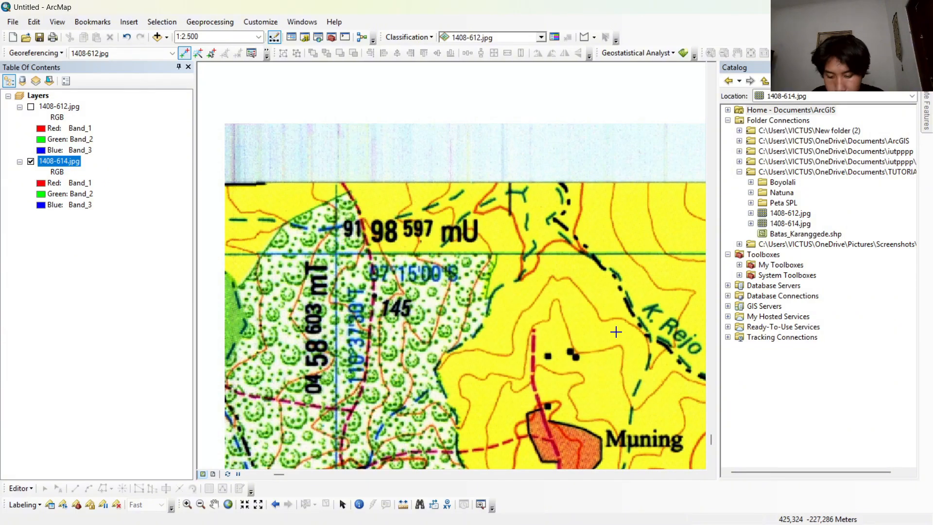
Place the second control point on the northeast corner graticule intersection of 1408-614.jpg and open its degrees-minutes-seconds coordinate entry.
{"action": "scroll", "coordinate": [553, 315], "scroll_direction": "down", "scroll_amount": 5}
{"action": "scroll", "coordinate": [546, 296], "scroll_direction": "up", "scroll_amount": 6}
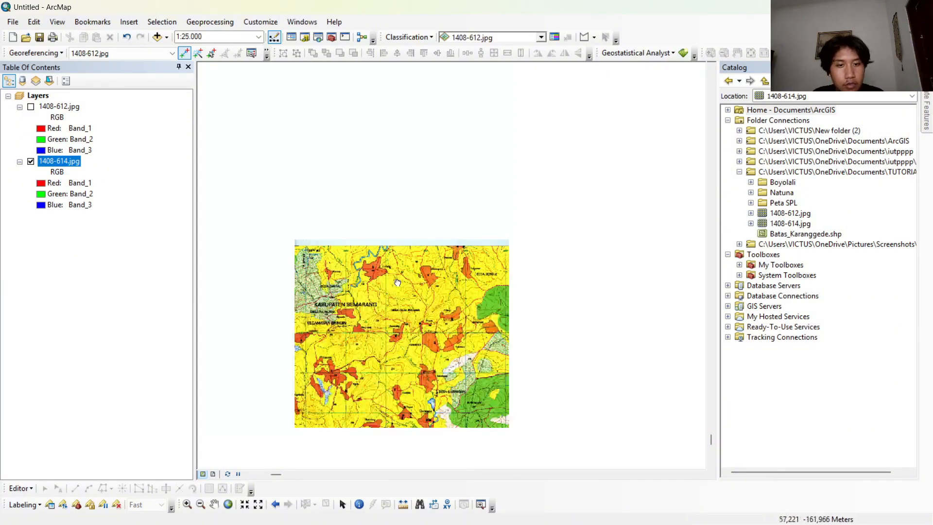
{"action": "scroll", "coordinate": [432, 252], "scroll_direction": "up", "scroll_amount": 1}
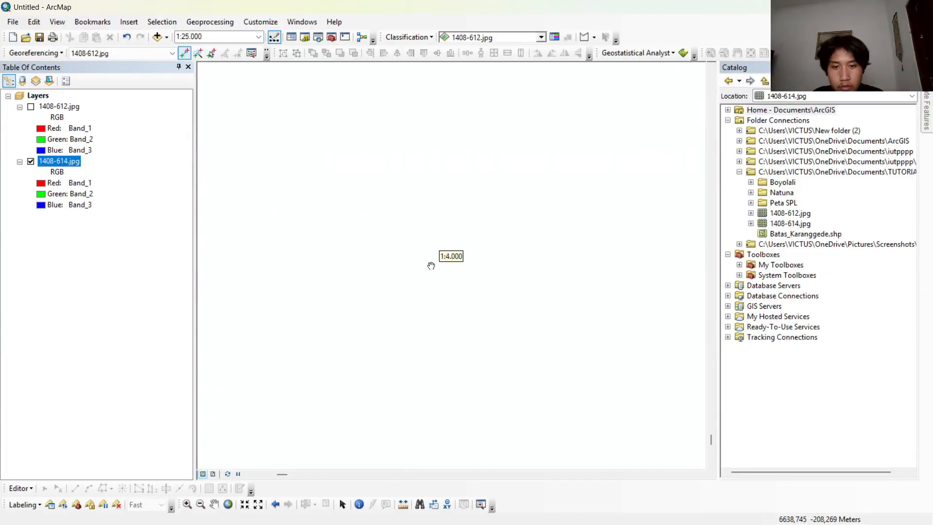
{"action": "right_click", "coordinate": [69, 161]}
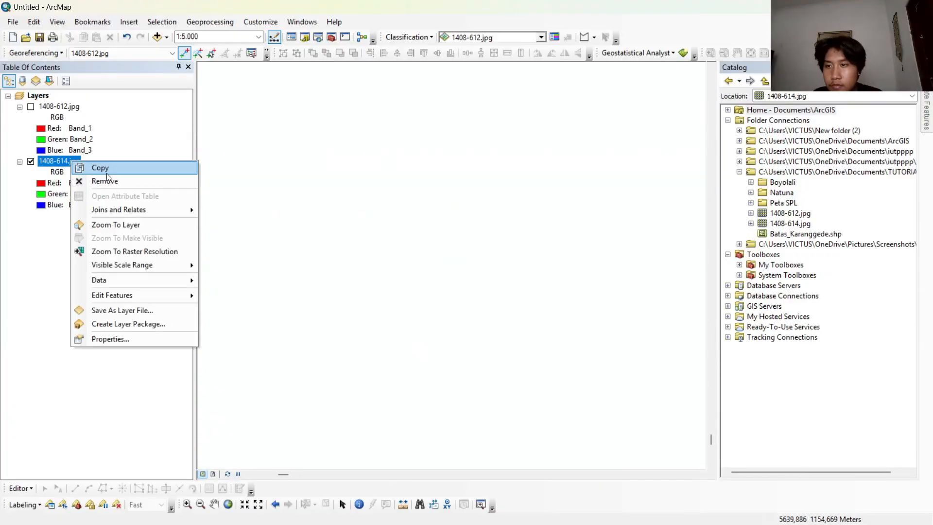
{"action": "left_click", "coordinate": [115, 225]}
{"action": "scroll", "coordinate": [577, 99], "scroll_direction": "up", "scroll_amount": 2}
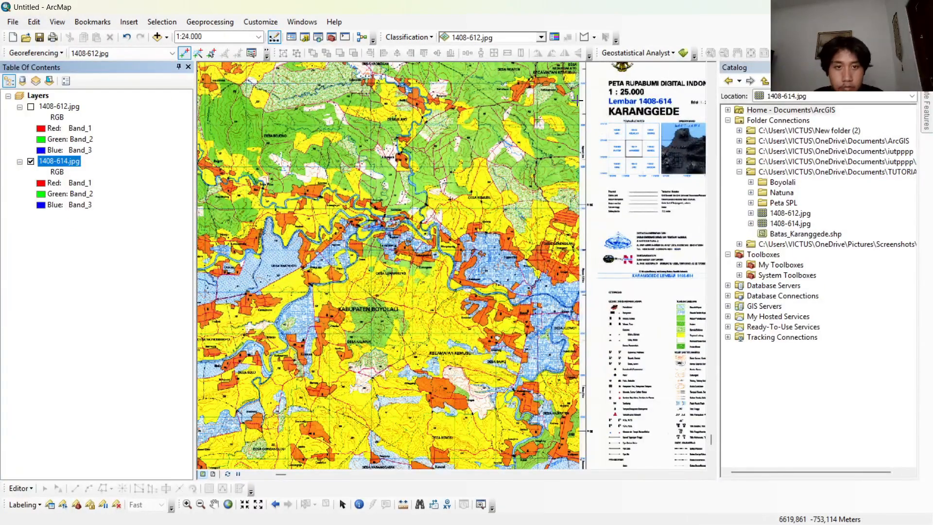
{"action": "scroll", "coordinate": [577, 99], "scroll_direction": "up", "scroll_amount": 4}
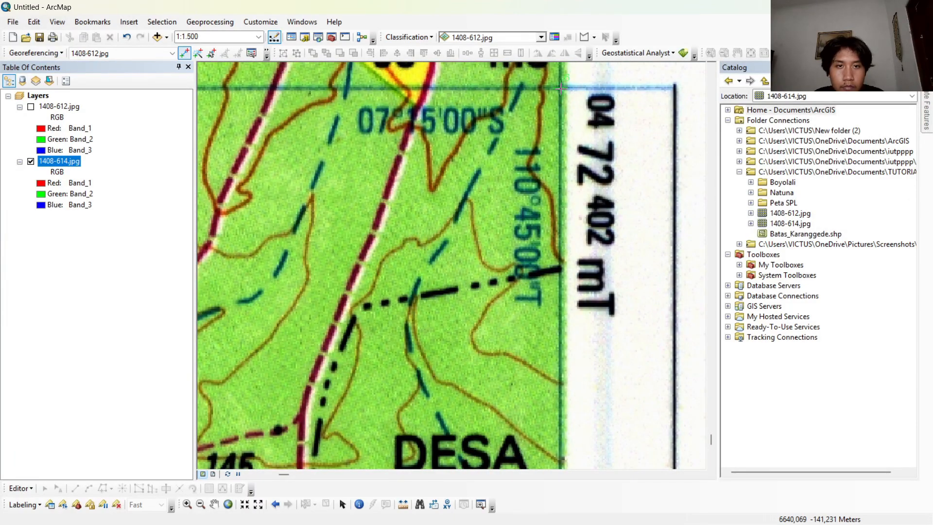
{"action": "left_click", "coordinate": [560, 88]}
{"action": "right_click", "coordinate": [561, 89]}
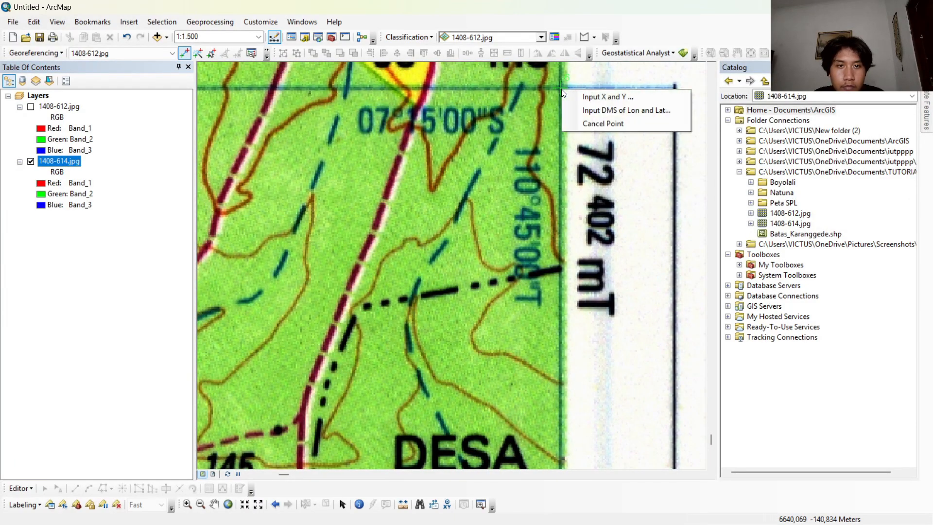
{"action": "left_click", "coordinate": [619, 111]}
Set the second control point's longitude to 110 degrees, 45 minutes, 00 seconds east.
{"action": "left_click_drag", "start_coordinate": [498, 227], "coordinate": [488, 318]}
{"action": "double_click", "coordinate": [406, 348]}
{"action": "type", "text": "110"}
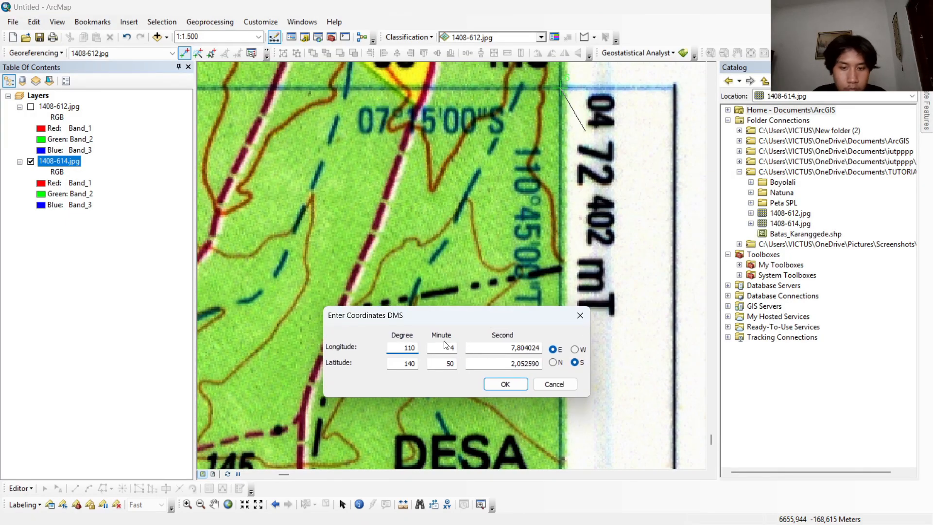
{"action": "double_click", "coordinate": [439, 349]}
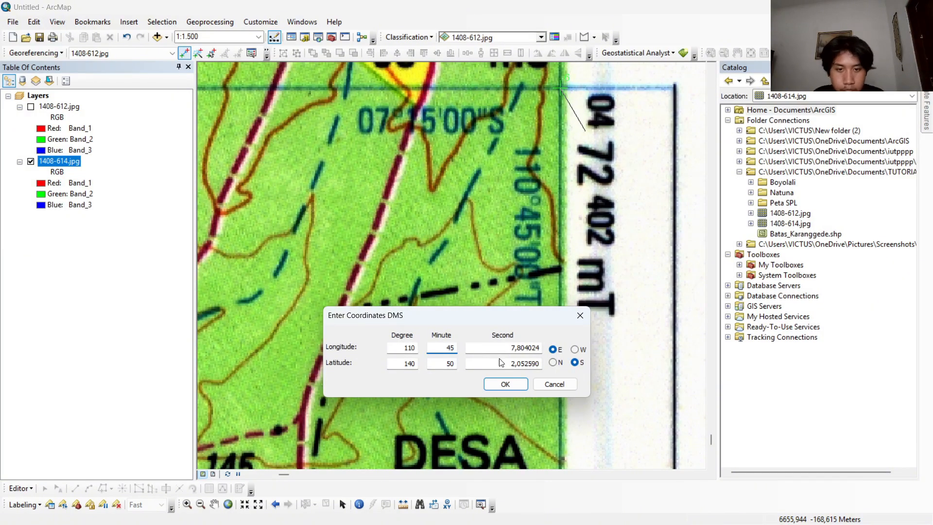
{"action": "double_click", "coordinate": [511, 347]}
{"action": "type", "text": "00"}
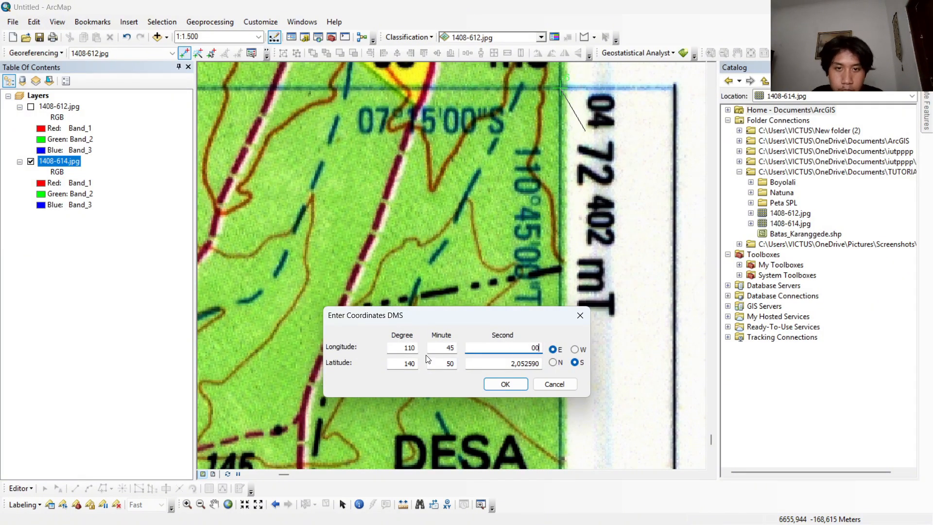
Set the second control point's latitude to 07 degrees, 15 minutes, 00 seconds south and apply the coordinates.
{"action": "double_click", "coordinate": [407, 362]}
{"action": "double_click", "coordinate": [449, 364]}
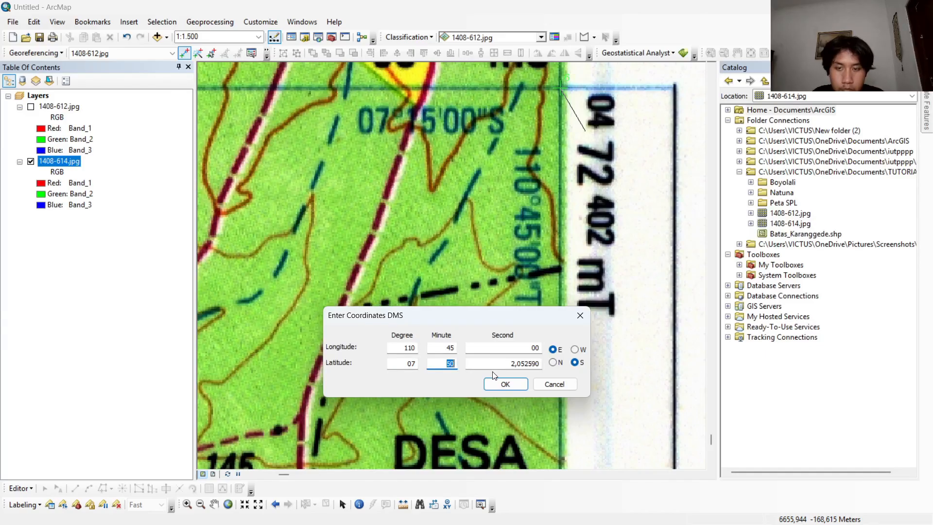
{"action": "type", "text": "15"}
{"action": "double_click", "coordinate": [491, 363]}
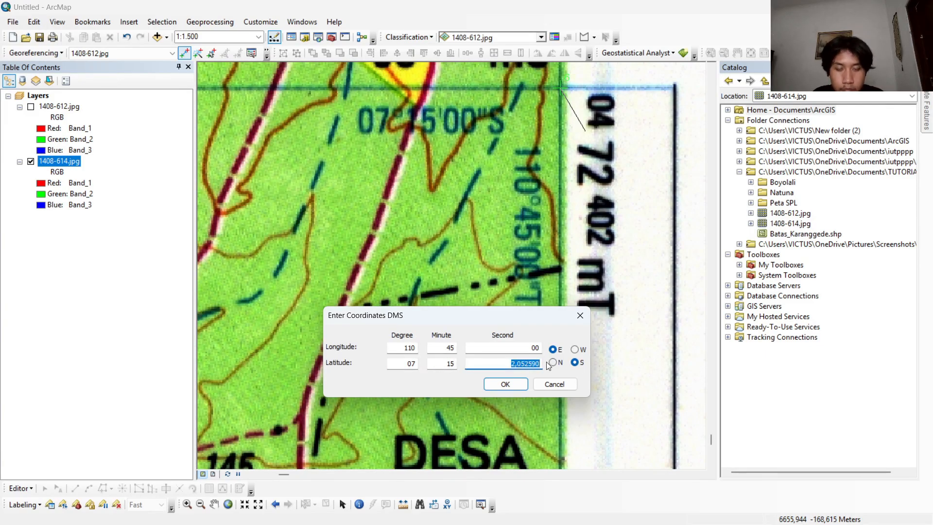
{"action": "type", "text": "00"}
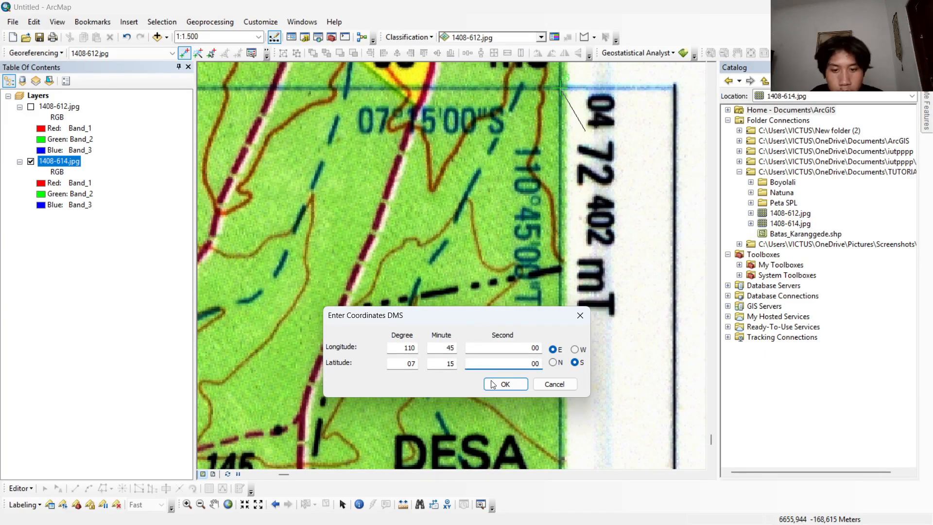
{"action": "left_click", "coordinate": [505, 384]}
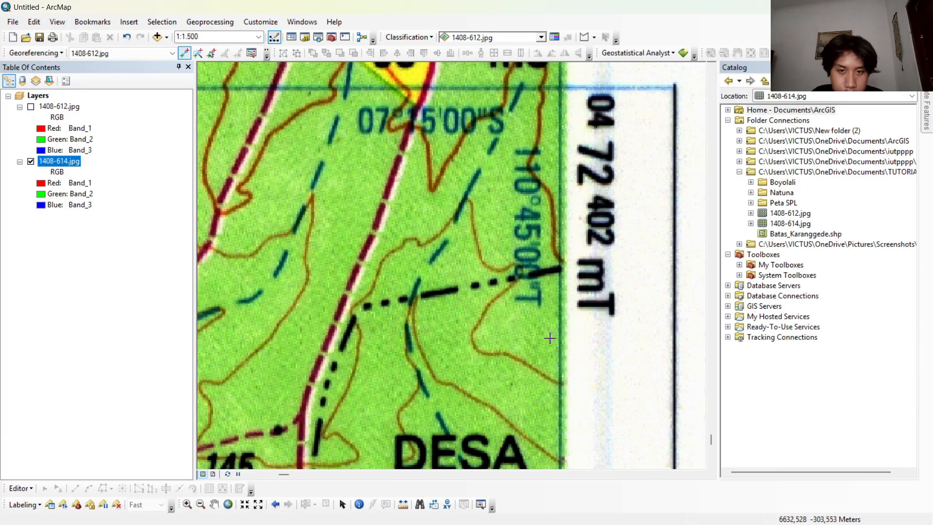
Place the third control point on the southeast corner graticule intersection of 1408-614.jpg and open its degrees-minutes-seconds coordinate entry.
{"action": "scroll", "coordinate": [550, 339], "scroll_direction": "up", "scroll_amount": 10}
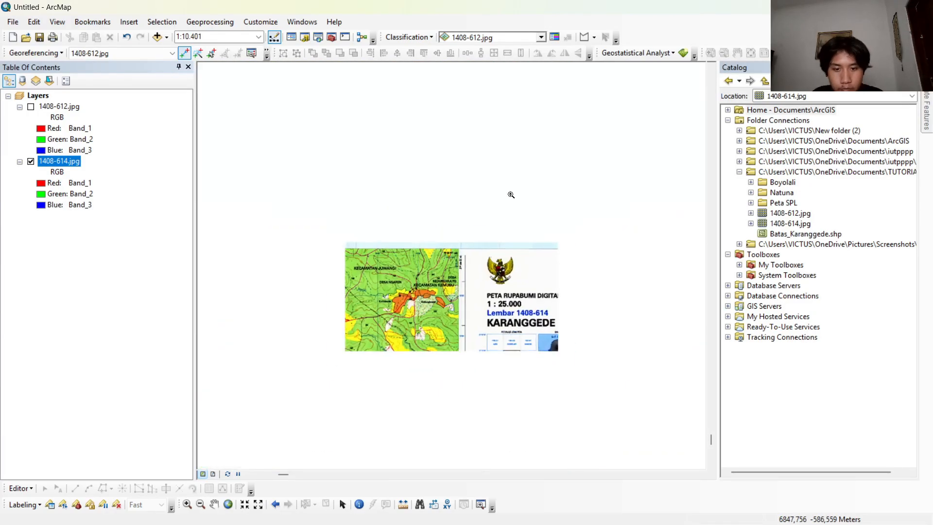
{"action": "scroll", "coordinate": [377, 294], "scroll_direction": "down", "scroll_amount": 4}
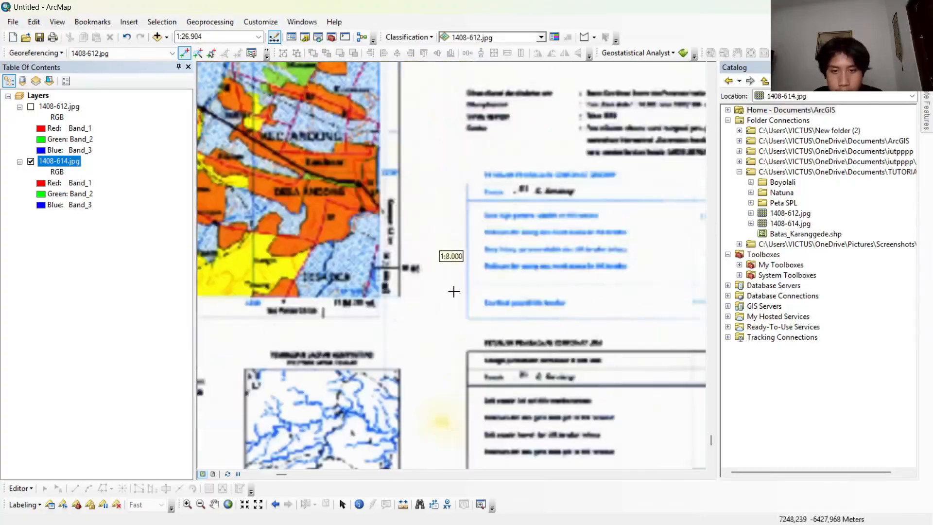
{"action": "scroll", "coordinate": [376, 294], "scroll_direction": "down", "scroll_amount": 4}
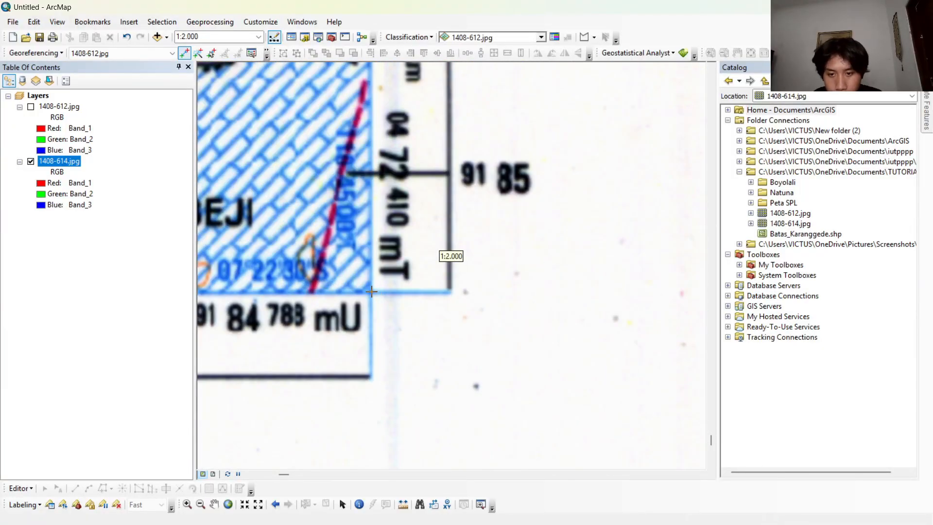
{"action": "left_click", "coordinate": [371, 291]}
{"action": "right_click", "coordinate": [371, 291]}
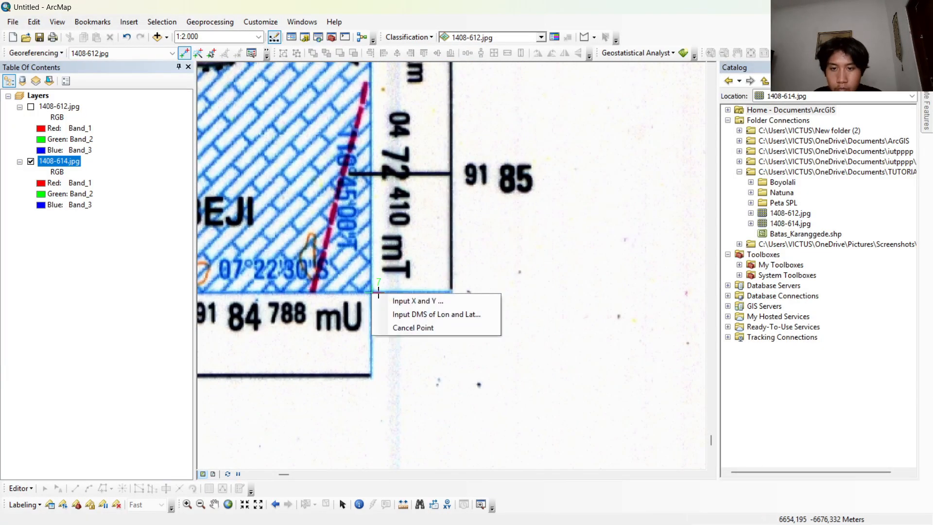
{"action": "left_click", "coordinate": [401, 311]}
Set the third control point's longitude to 110 degrees, 45 minutes, 00 seconds east.
{"action": "double_click", "coordinate": [408, 259]}
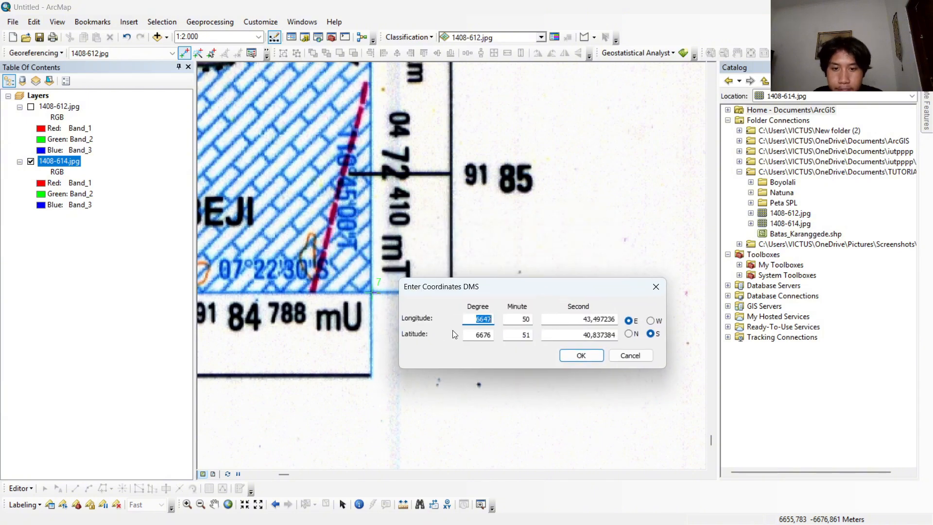
{"action": "type", "text": "110"}
{"action": "key", "text": "Tab"}
{"action": "type", "text": "4"}
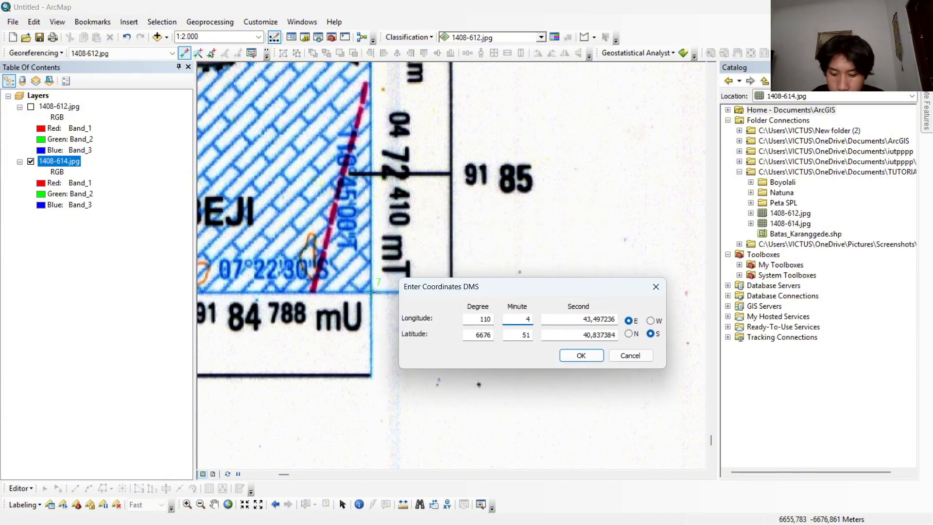
{"action": "type", "text": "5"}
{"action": "key", "text": "Tab"}
{"action": "type", "text": "00"}
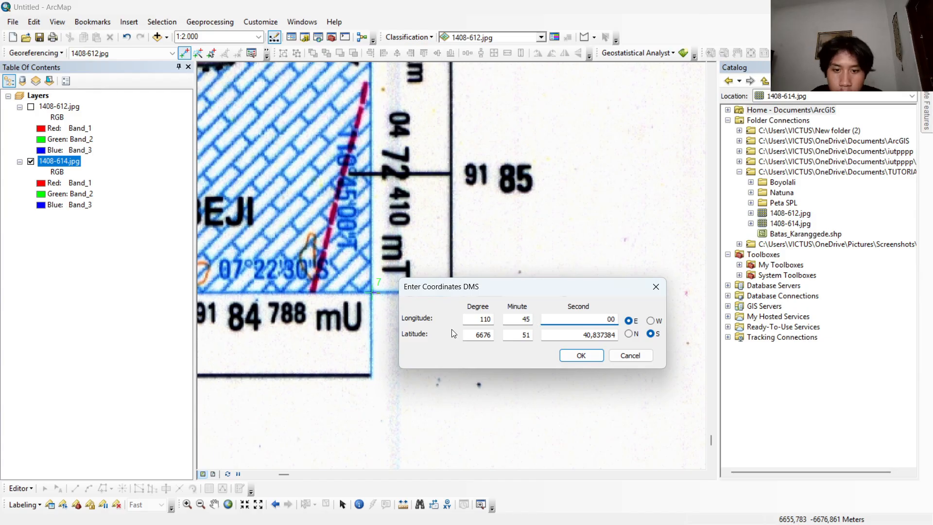
Set the third control point's latitude to 07 degrees, 22 minutes, 30 seconds south and apply the coordinates.
{"action": "double_click", "coordinate": [472, 336]}
{"action": "type", "text": "07"}
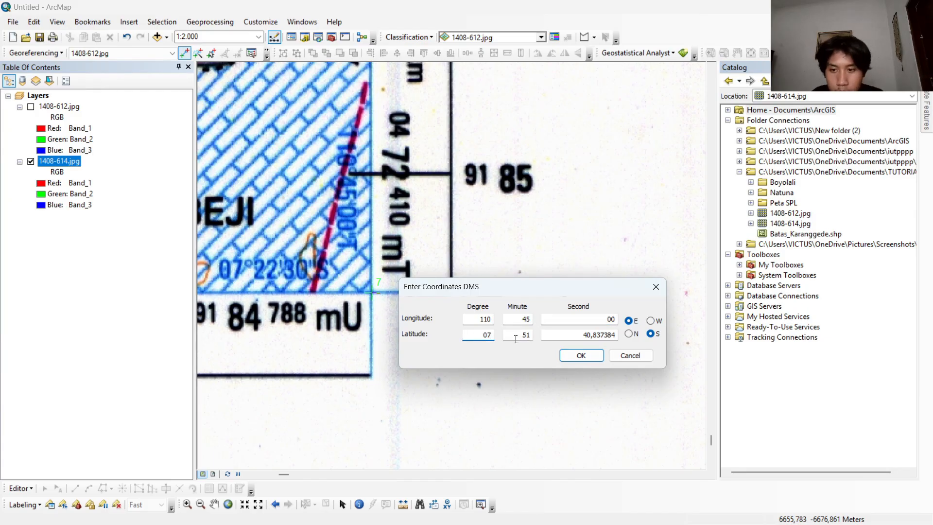
{"action": "key", "text": "Tab"}
{"action": "type", "text": "22"}
{"action": "key", "text": "Tab"}
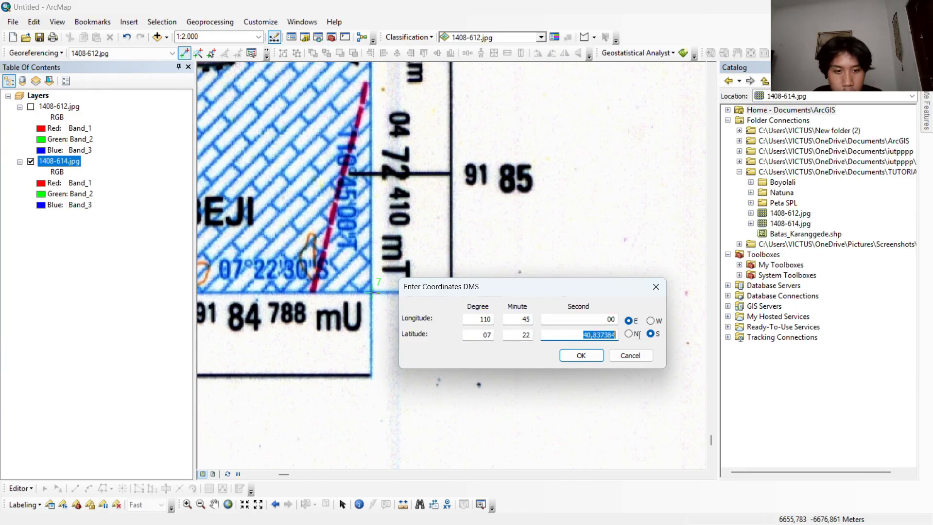
{"action": "type", "text": "30"}
{"action": "left_click", "coordinate": [580, 355]}
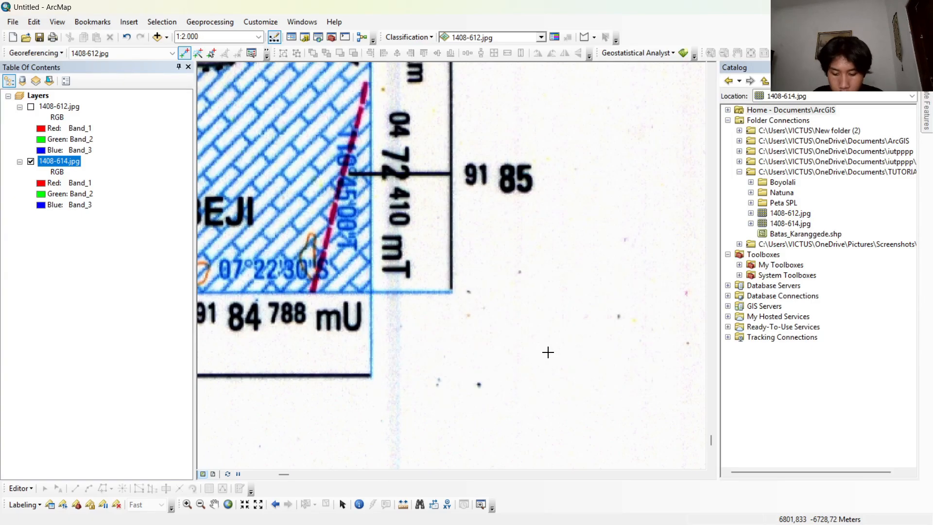
Place the fourth control point on the southwest corner graticule intersection of 1408-614.jpg and open its degrees-minutes-seconds coordinate entry.
{"action": "scroll", "coordinate": [511, 308], "scroll_direction": "down", "scroll_amount": 4}
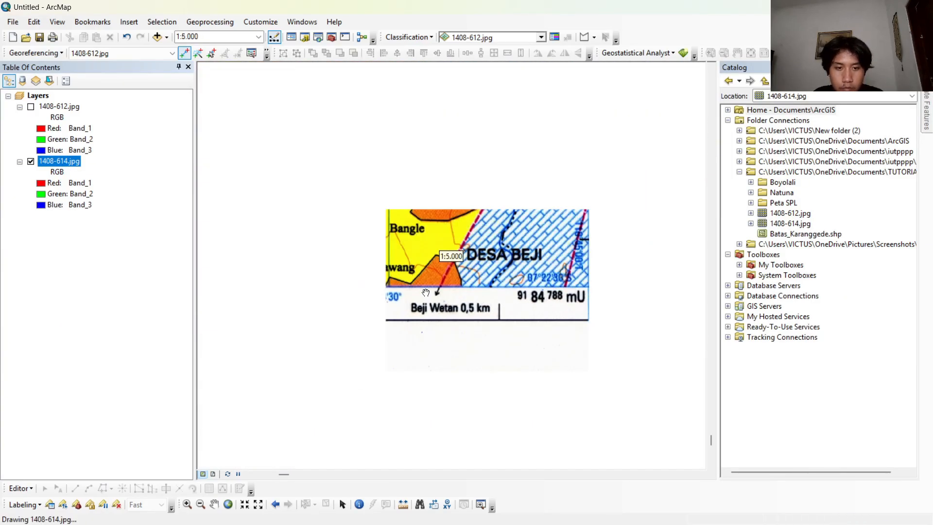
{"action": "left_click_drag", "start_coordinate": [426, 290], "coordinate": [585, 286]}
{"action": "left_click_drag", "start_coordinate": [291, 311], "coordinate": [675, 285]}
{"action": "left_click_drag", "start_coordinate": [390, 297], "coordinate": [863, 311]}
{"action": "left_click_drag", "start_coordinate": [398, 314], "coordinate": [728, 310]}
{"action": "scroll", "coordinate": [607, 317], "scroll_direction": "down", "scroll_amount": 1}
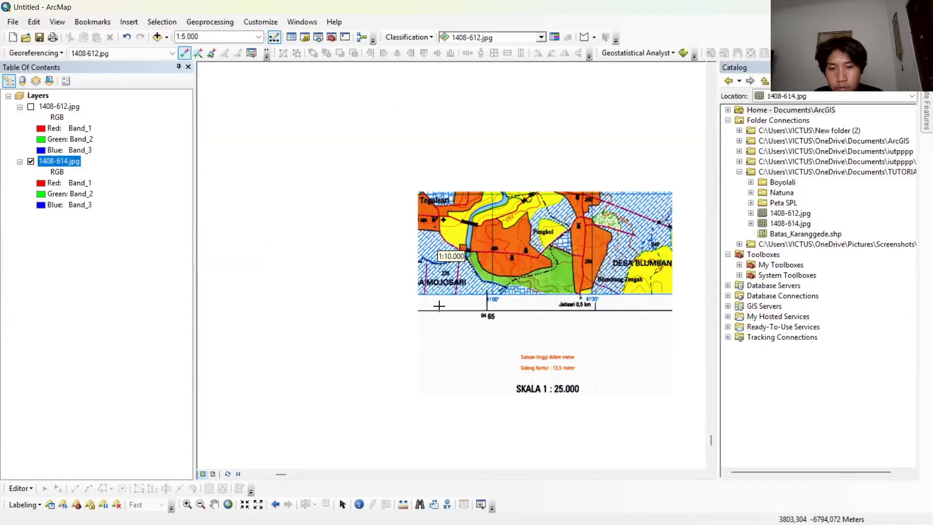
{"action": "left_click_drag", "start_coordinate": [311, 312], "coordinate": [784, 286]}
{"action": "left_click_drag", "start_coordinate": [272, 294], "coordinate": [450, 288]}
{"action": "scroll", "coordinate": [458, 288], "scroll_direction": "up", "scroll_amount": 4}
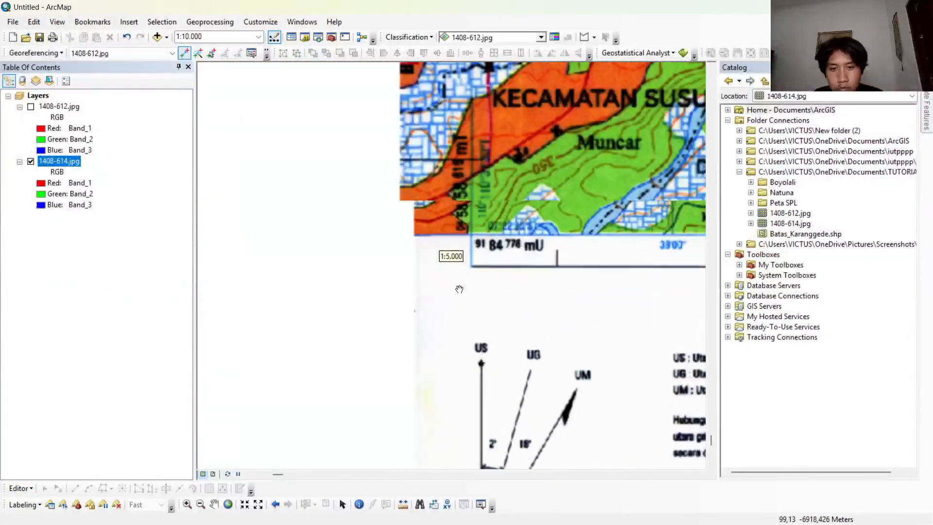
{"action": "left_click_drag", "start_coordinate": [492, 213], "coordinate": [464, 278]}
{"action": "scroll", "coordinate": [462, 278], "scroll_direction": "up", "scroll_amount": 5}
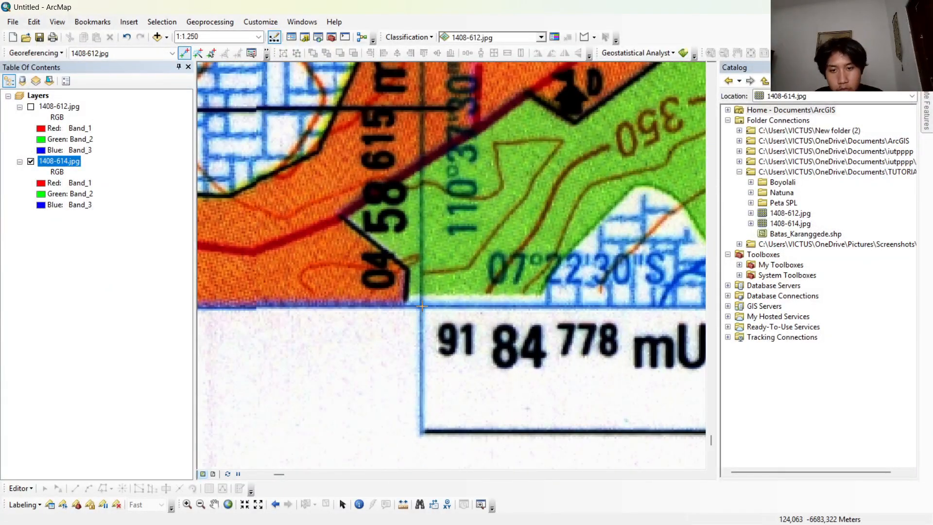
{"action": "left_click", "coordinate": [420, 307]}
{"action": "right_click", "coordinate": [423, 307]}
{"action": "left_click", "coordinate": [485, 326]}
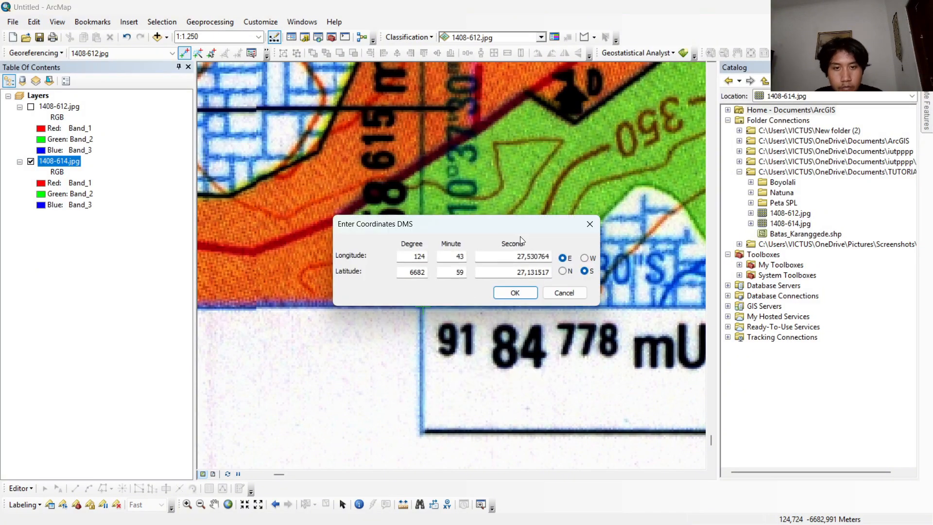
Set the fourth control point's longitude to 110 degrees, 37 minutes, 30 seconds east.
{"action": "left_click_drag", "start_coordinate": [498, 234], "coordinate": [497, 359]}
{"action": "double_click", "coordinate": [420, 382]}
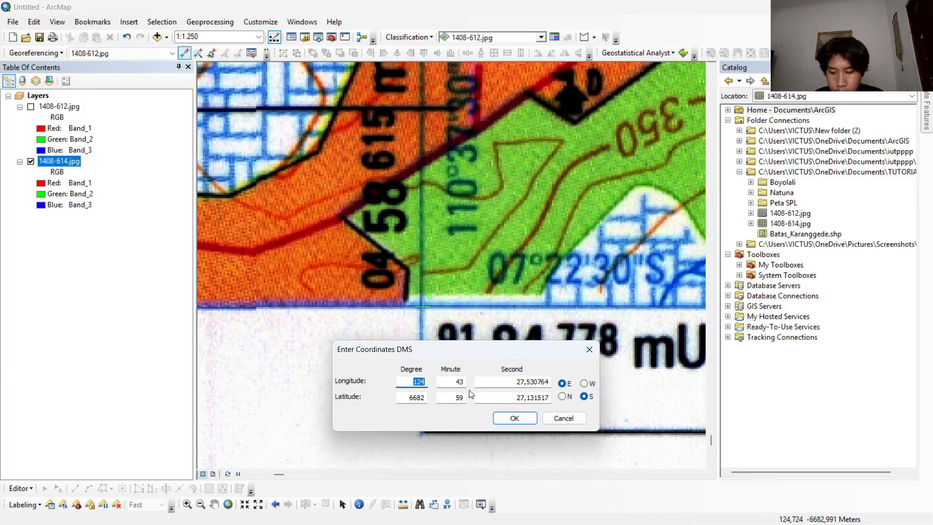
{"action": "type", "text": "110"}
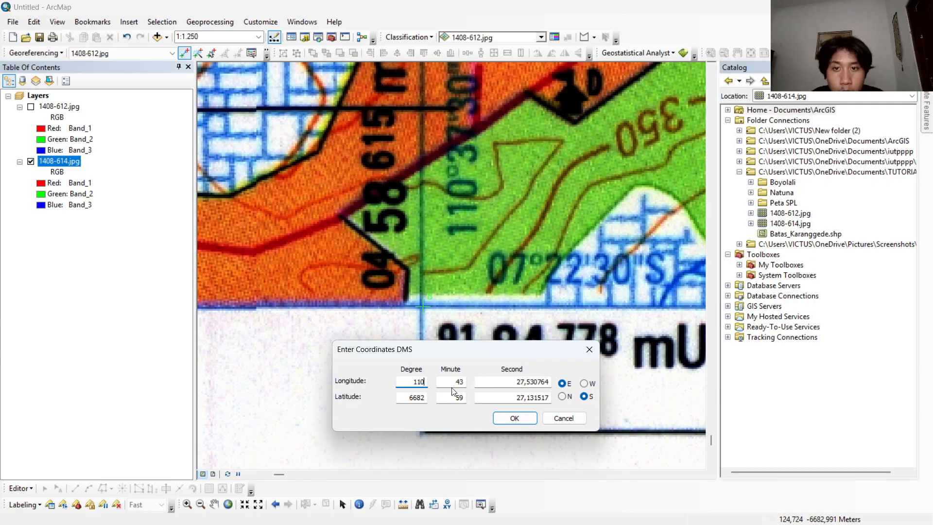
{"action": "double_click", "coordinate": [457, 382]}
{"action": "type", "text": "37"}
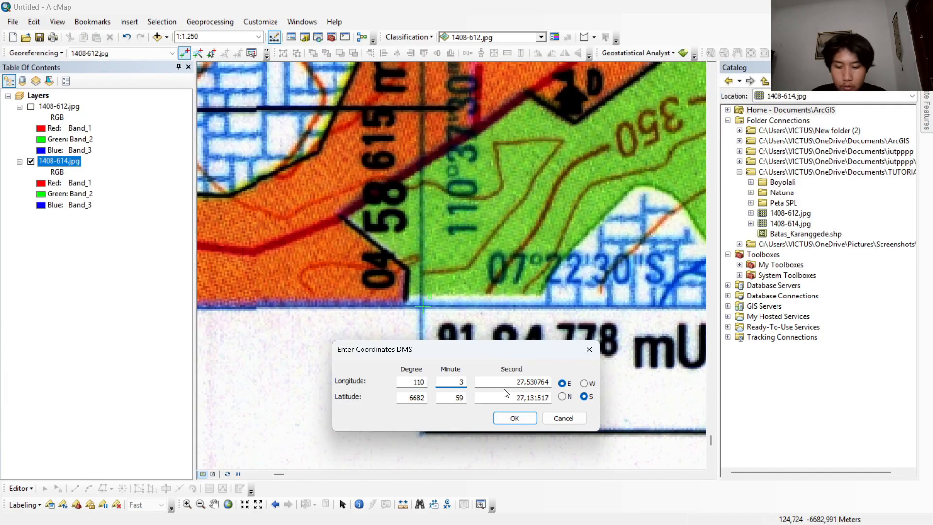
{"action": "key", "text": "Tab"}
{"action": "type", "text": "30"}
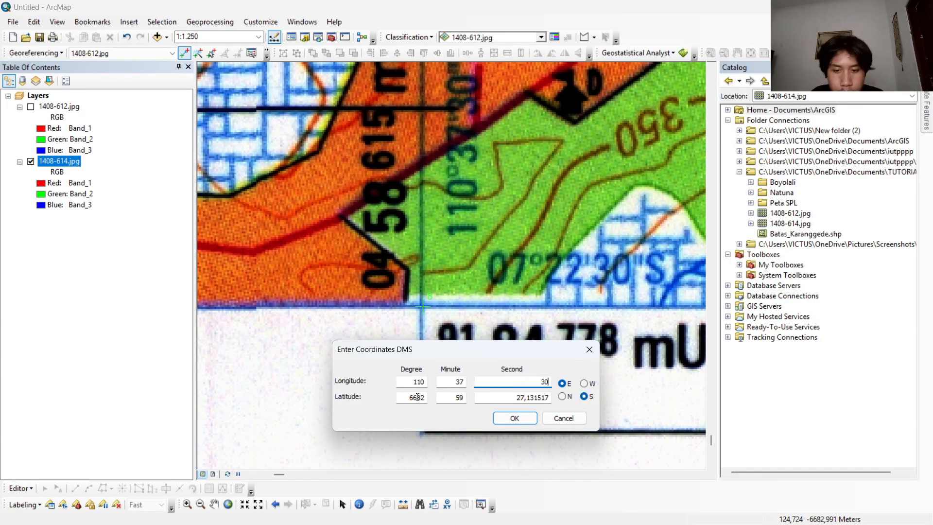
Set the fourth control point's latitude to 07 degrees, 22 minutes, 30 seconds south and apply the coordinates.
{"action": "double_click", "coordinate": [413, 397]}
{"action": "type", "text": "07"}
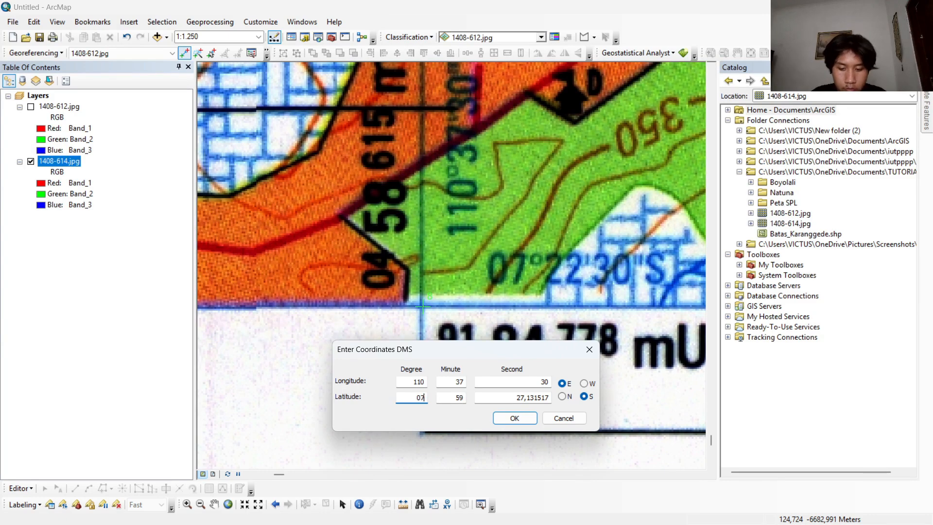
{"action": "type", "text": "22"}
{"action": "double_click", "coordinate": [515, 397]}
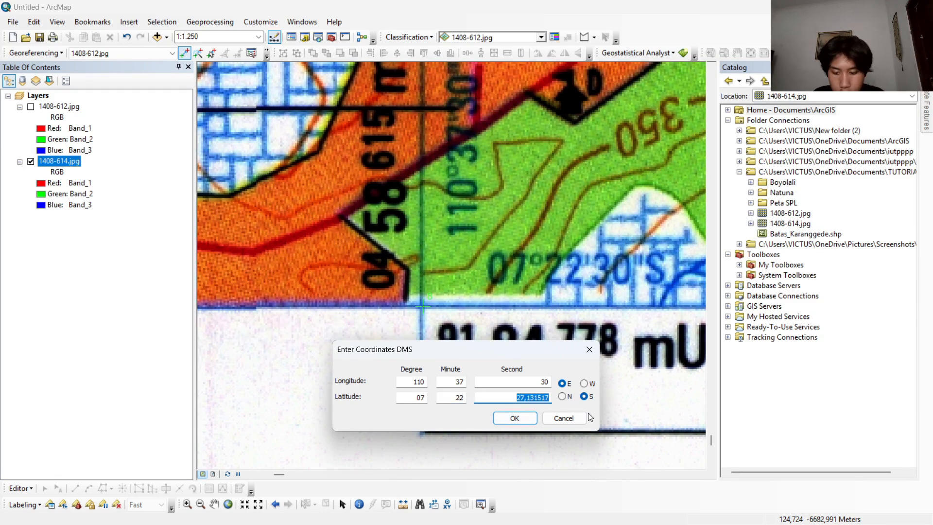
{"action": "type", "text": "30"}
{"action": "left_click", "coordinate": [521, 419]}
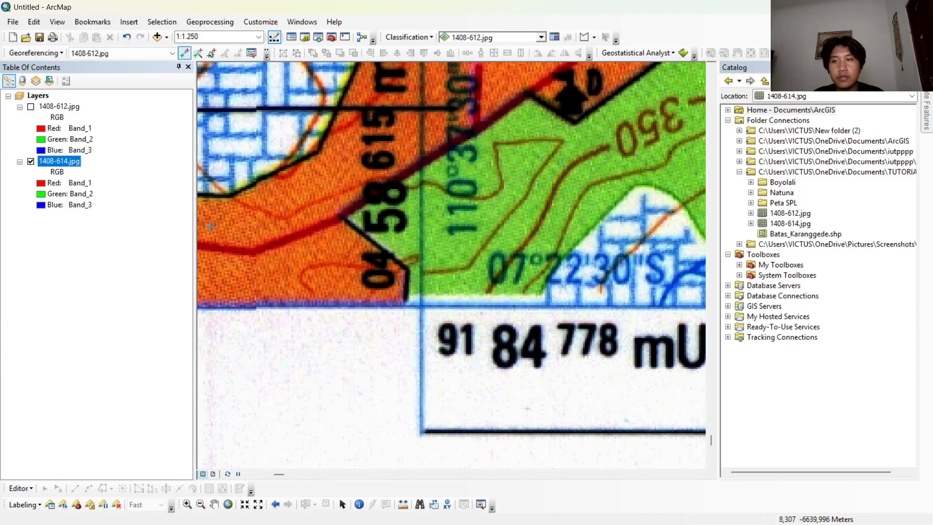
Zoom to the full extent of the 1408-614.jpg layer and update the georeferencing.
{"action": "scroll", "coordinate": [339, 205], "scroll_direction": "down", "scroll_amount": 2}
{"action": "right_click", "coordinate": [75, 164]}
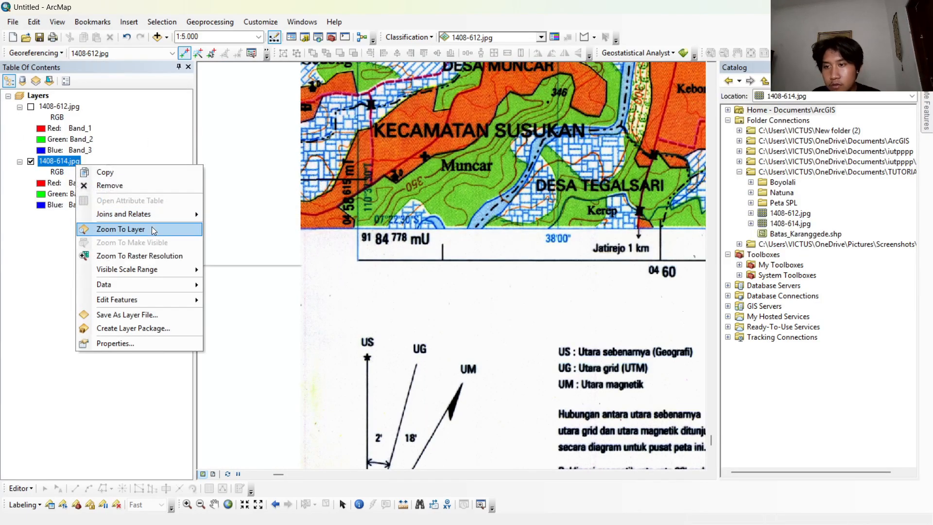
{"action": "left_click", "coordinate": [181, 229]}
{"action": "left_click", "coordinate": [35, 52]}
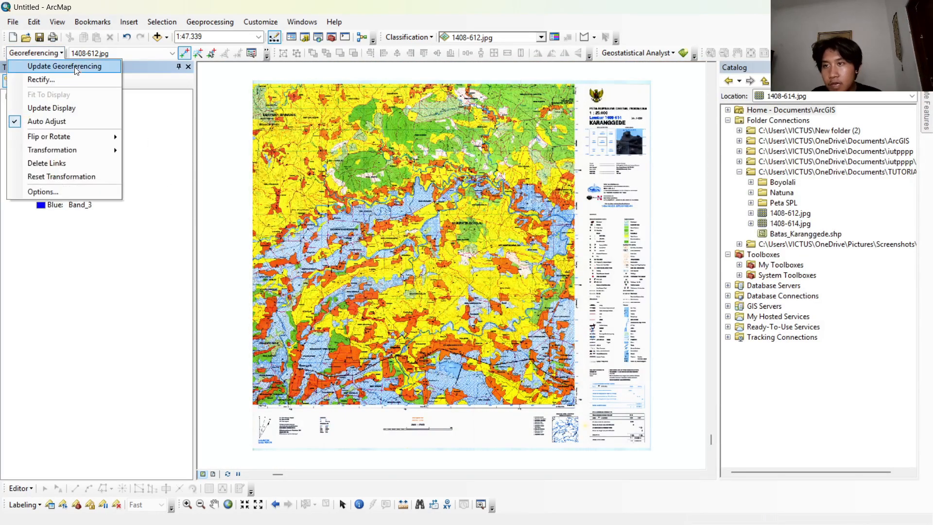
{"action": "left_click", "coordinate": [77, 68]}
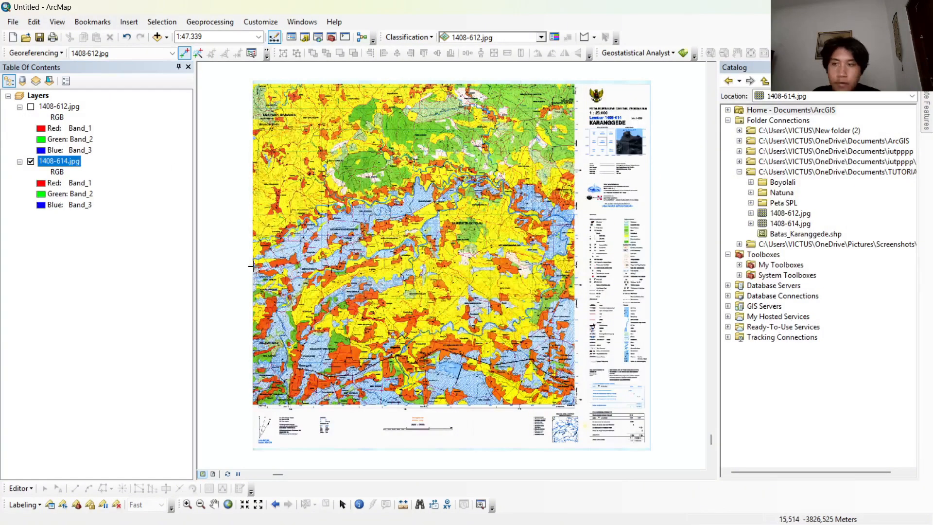
Switch to the Georeferencing Karanggede ArcMap project containing both georeferenced map sheets.
{"action": "scroll", "coordinate": [313, 282], "scroll_direction": "down", "scroll_amount": 1}
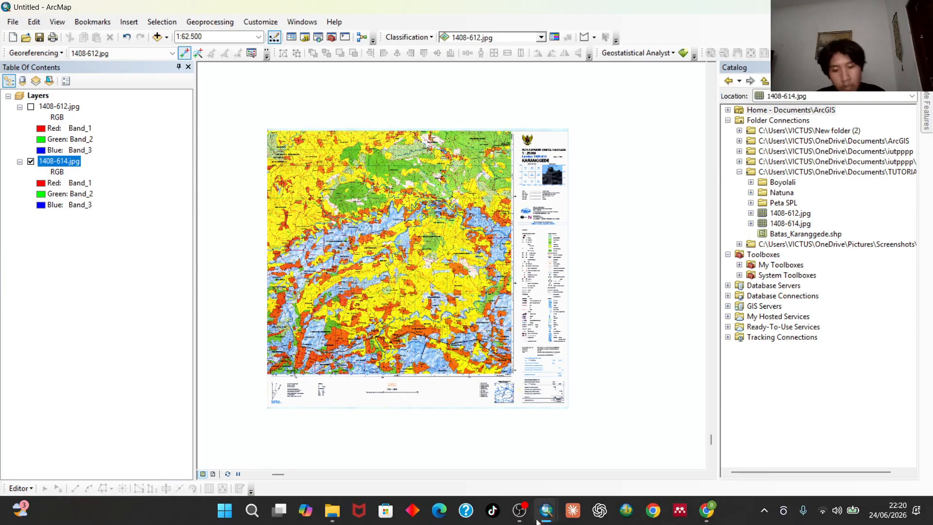
{"action": "mouse_move", "coordinate": [552, 511]}
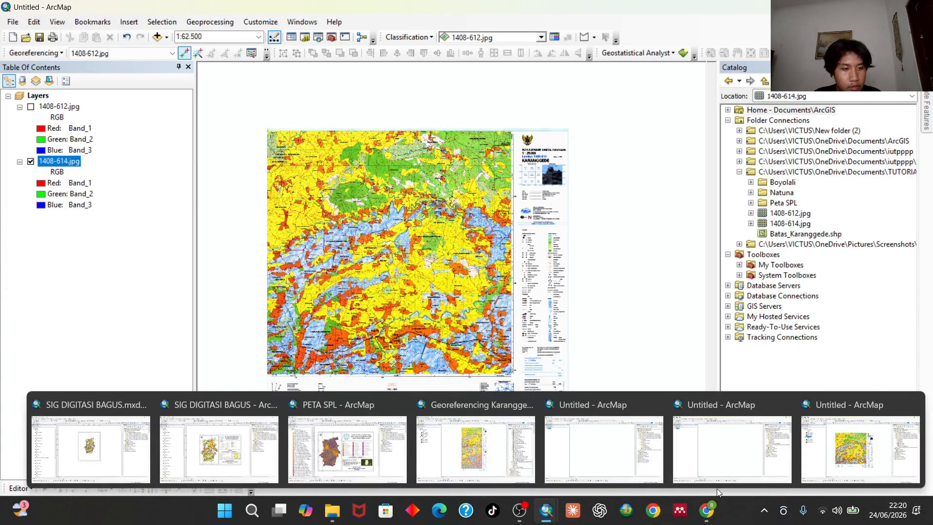
{"action": "left_click", "coordinate": [474, 459]}
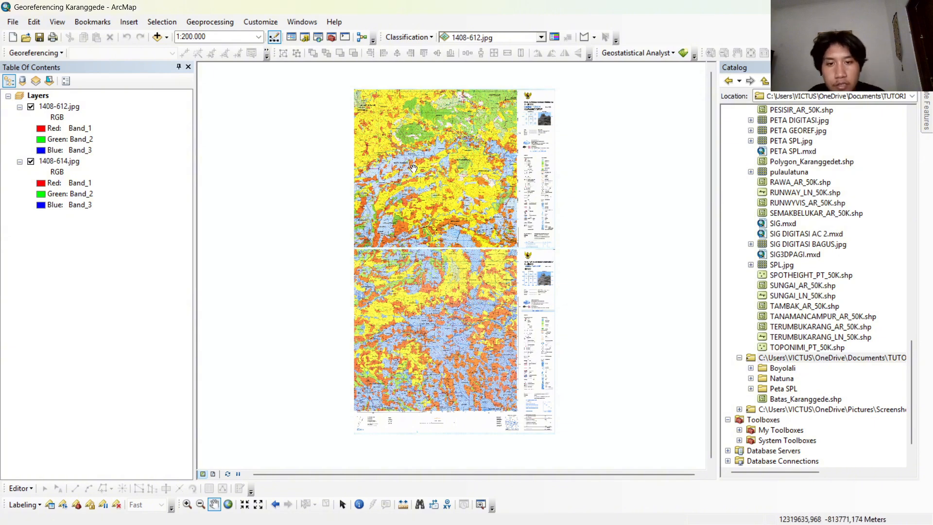
{"action": "left_click_drag", "start_coordinate": [379, 174], "coordinate": [285, 208]}
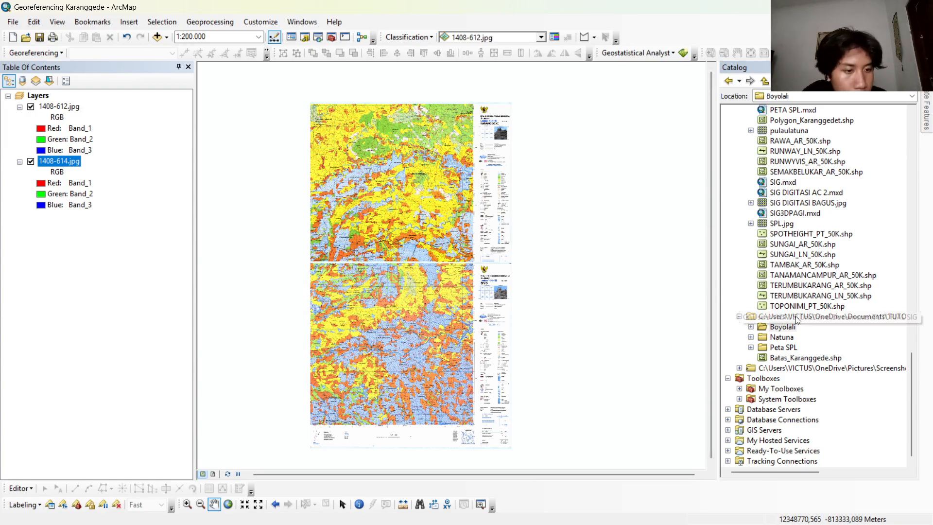
Add the ADMINISTRASI_AR_KECAMATAN feature class from the Boyolali RBI25K geodatabase's BatasWilayah dataset above the map sheet layers.
{"action": "left_click", "coordinate": [776, 328]}
{"action": "left_click", "coordinate": [751, 328]}
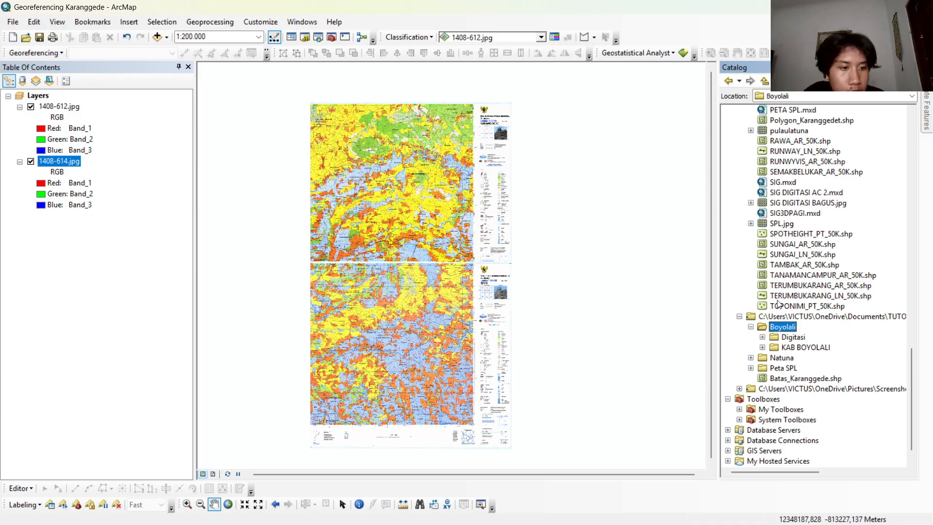
{"action": "left_click", "coordinate": [762, 347]}
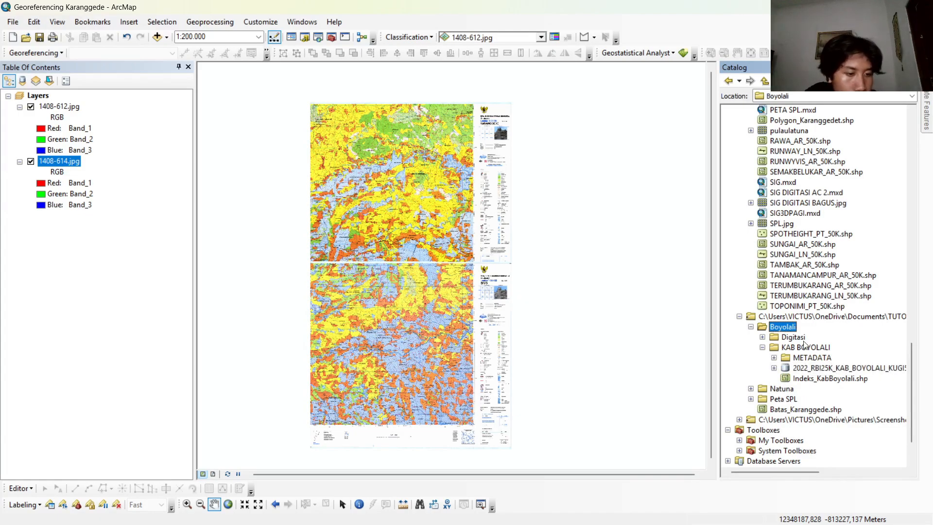
{"action": "left_click", "coordinate": [774, 368]}
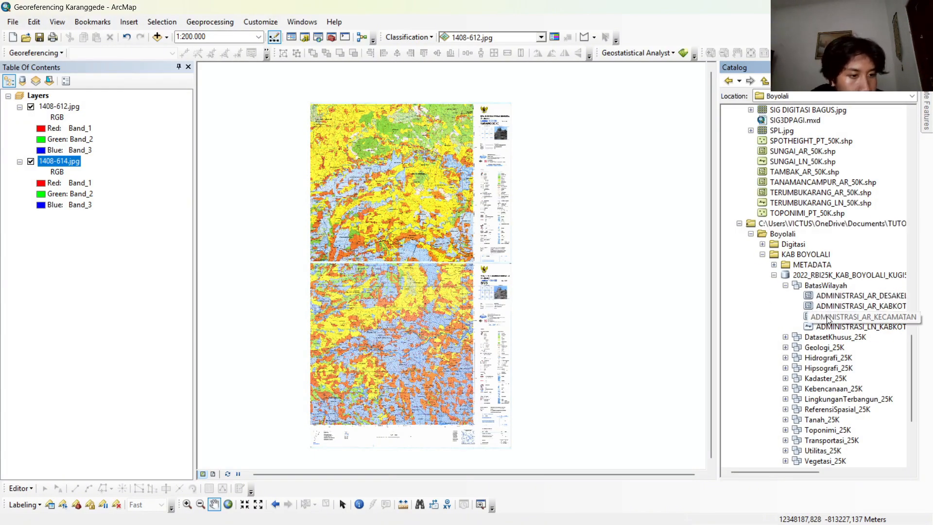
{"action": "left_click_drag", "start_coordinate": [828, 316], "coordinate": [121, 106]}
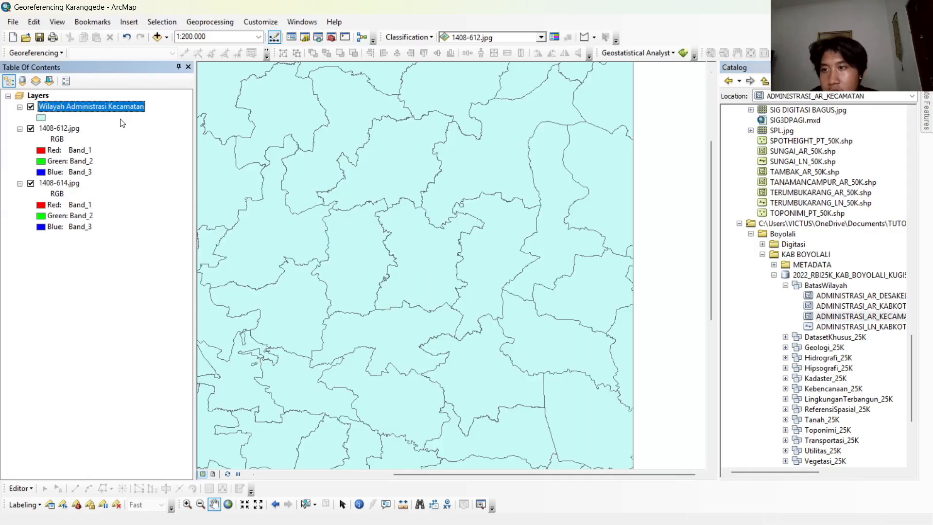
Open the attribute table of Wilayah Administrasi Kecamatan and select the Karanggede record.
{"action": "right_click", "coordinate": [114, 107]}
{"action": "left_click", "coordinate": [145, 139]}
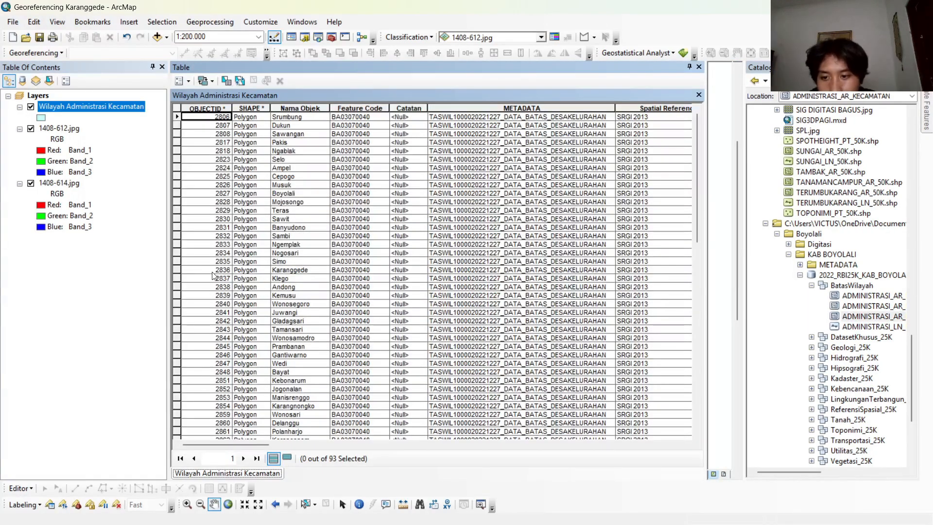
{"action": "left_click", "coordinate": [176, 270]}
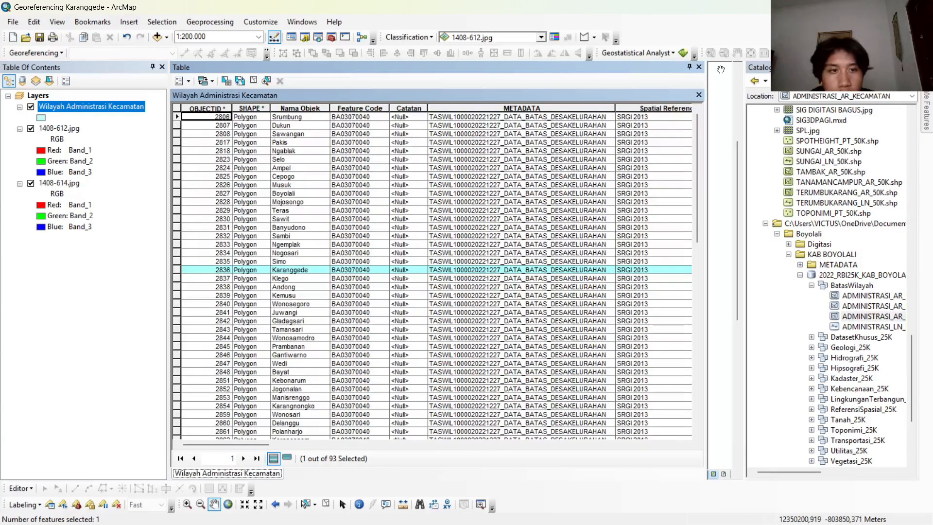
Create a layer from the selected Karanggede feature and remove the original Wilayah Administrasi Kecamatan layer.
{"action": "left_click", "coordinate": [696, 95]}
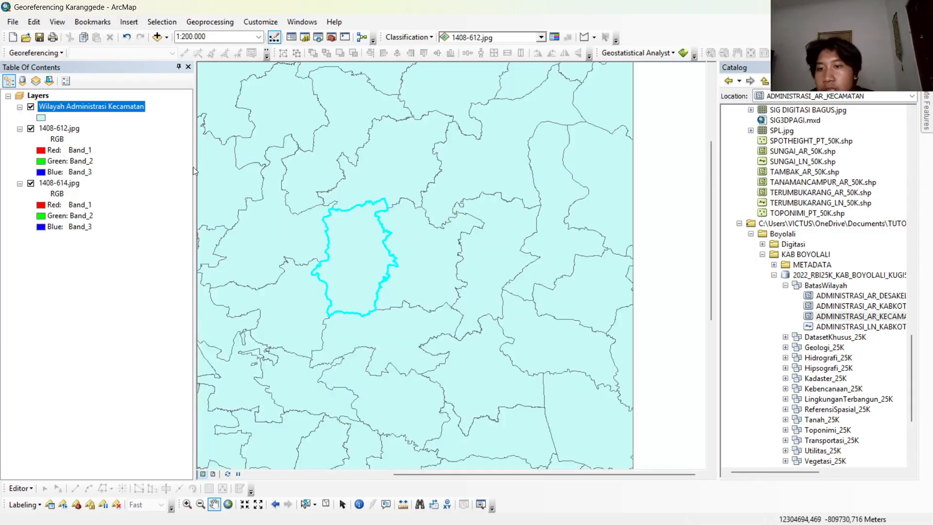
{"action": "right_click", "coordinate": [111, 112]}
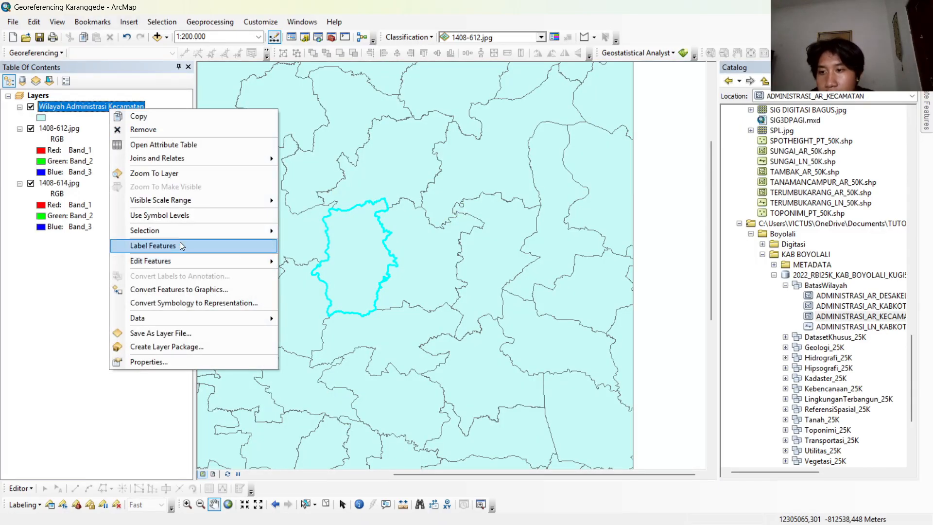
{"action": "mouse_move", "coordinate": [184, 231]}
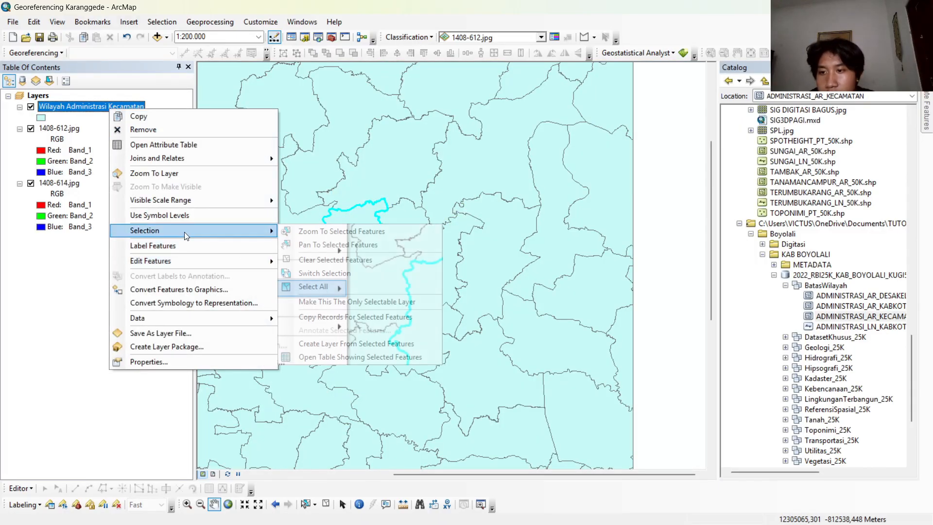
{"action": "left_click", "coordinate": [366, 344]}
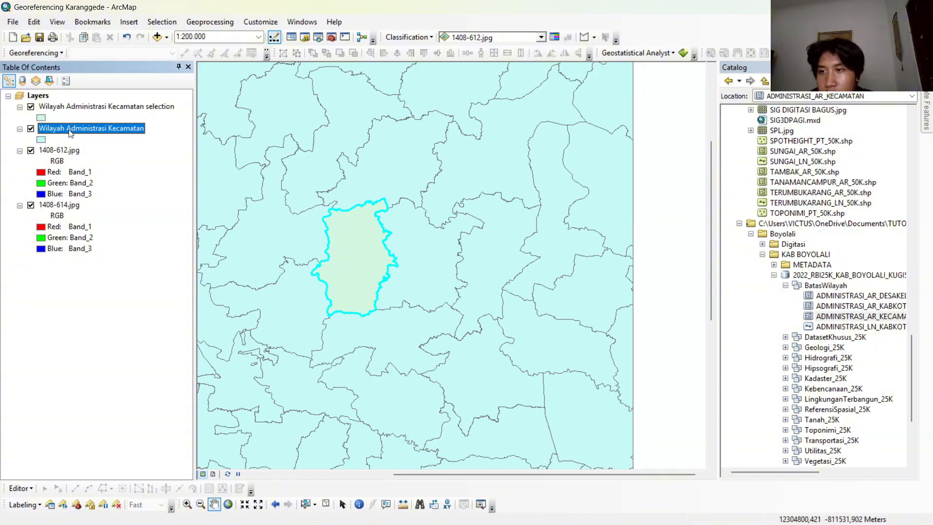
{"action": "right_click", "coordinate": [87, 132]}
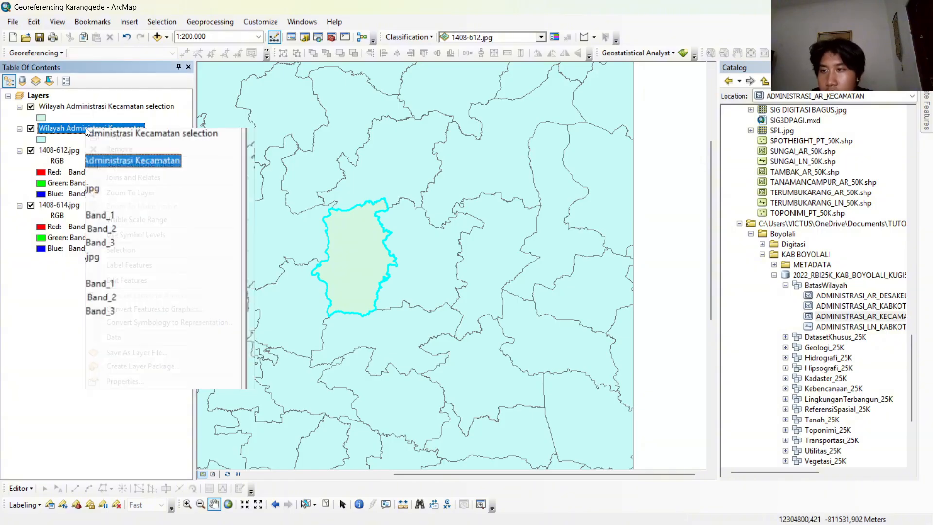
{"action": "left_click", "coordinate": [174, 153]}
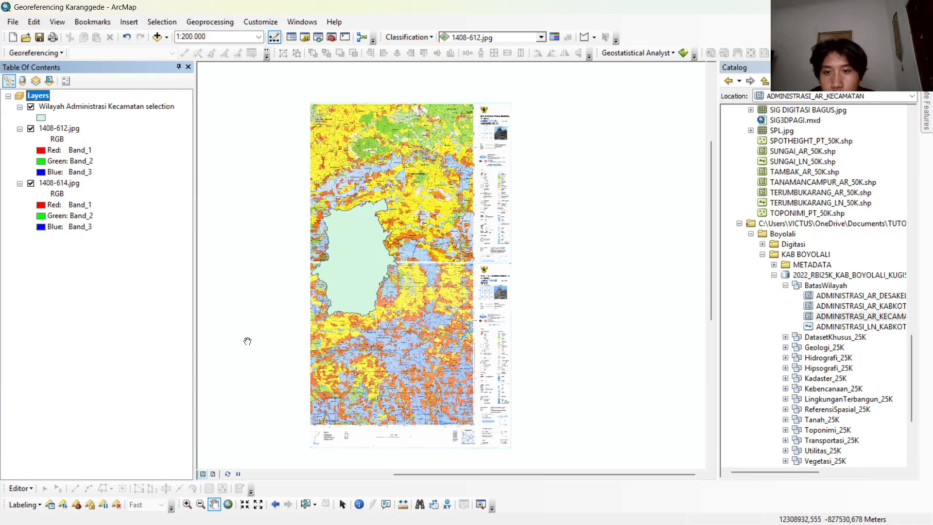
Convert the Wilayah Administrasi Kecamatan selection layer to a boundary line with the Polygon To Line tool.
{"action": "scroll", "coordinate": [395, 236], "scroll_direction": "down", "scroll_amount": 2}
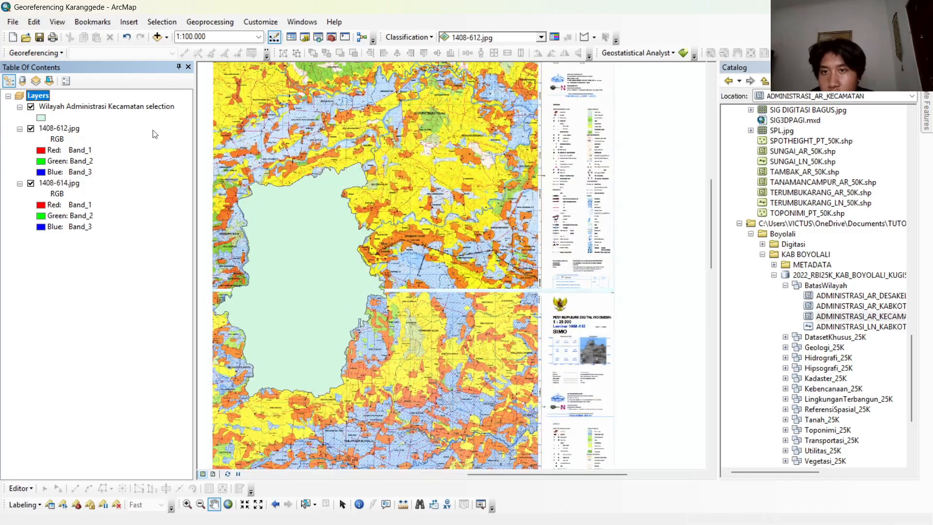
{"action": "left_click", "coordinate": [318, 37]}
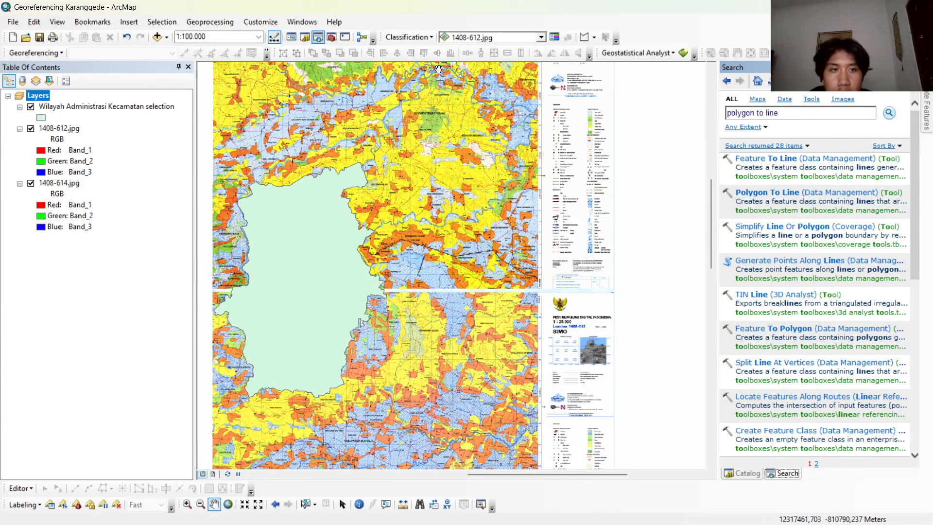
{"action": "left_click_drag", "start_coordinate": [781, 115], "coordinate": [684, 118]}
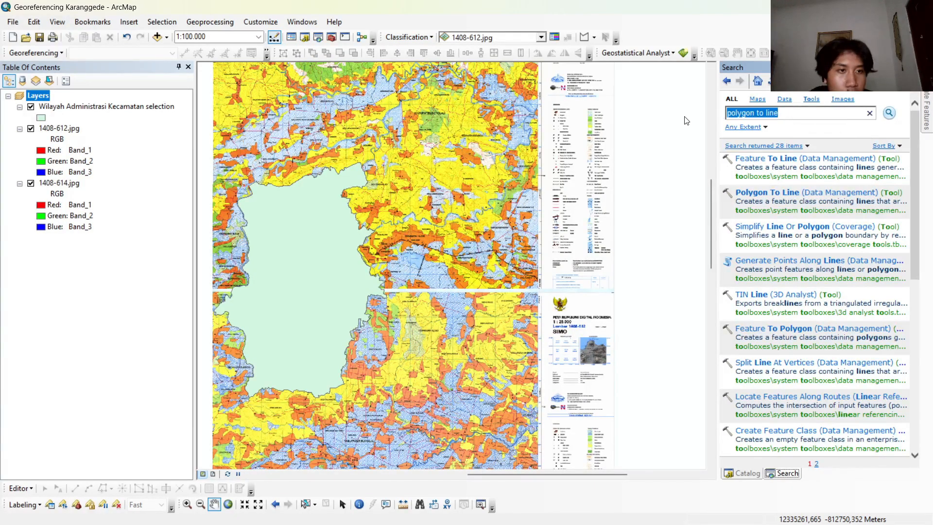
{"action": "left_click", "coordinate": [798, 118]}
{"action": "left_click", "coordinate": [808, 194]}
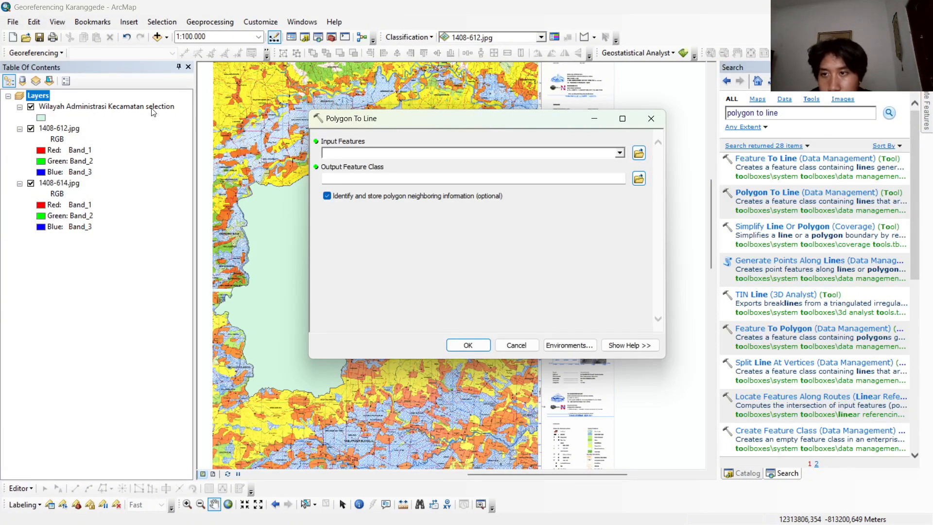
{"action": "left_click_drag", "start_coordinate": [153, 112], "coordinate": [347, 152]}
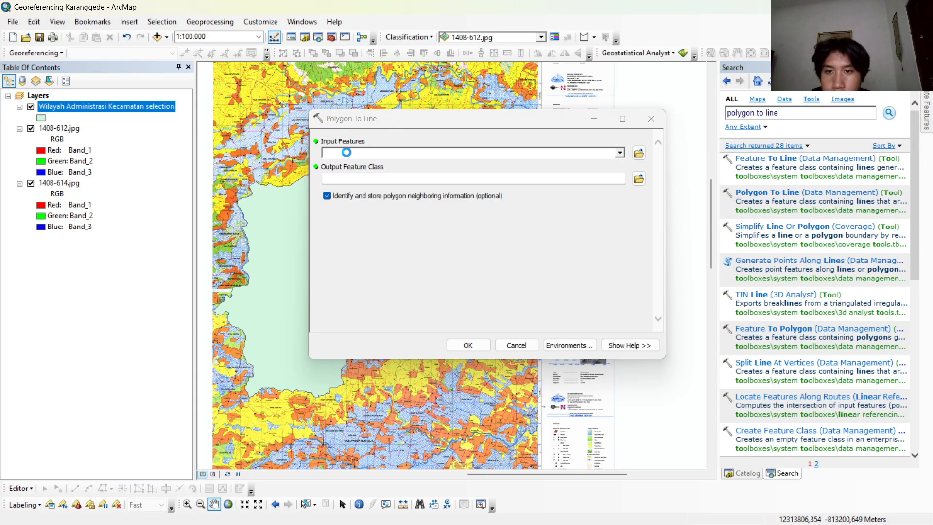
{"action": "left_click", "coordinate": [468, 345]}
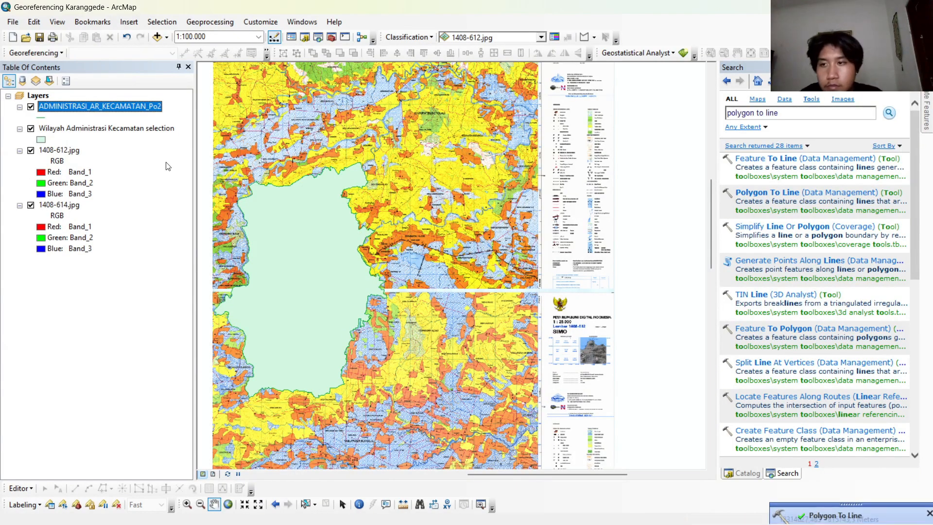
Hide the Wilayah Administrasi Kecamatan selection layer and symbolize the boundary line in dark brown with a width of 3.
{"action": "left_click", "coordinate": [30, 128]}
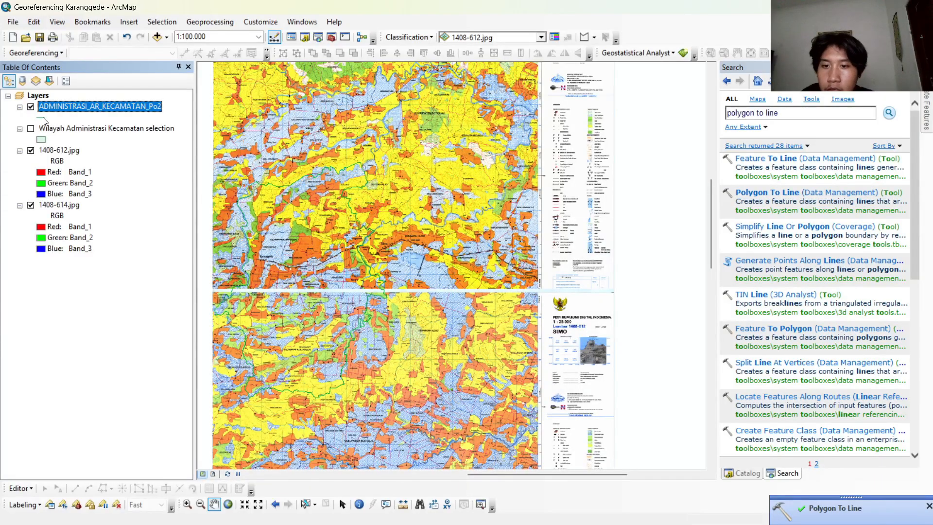
{"action": "left_click", "coordinate": [43, 119]}
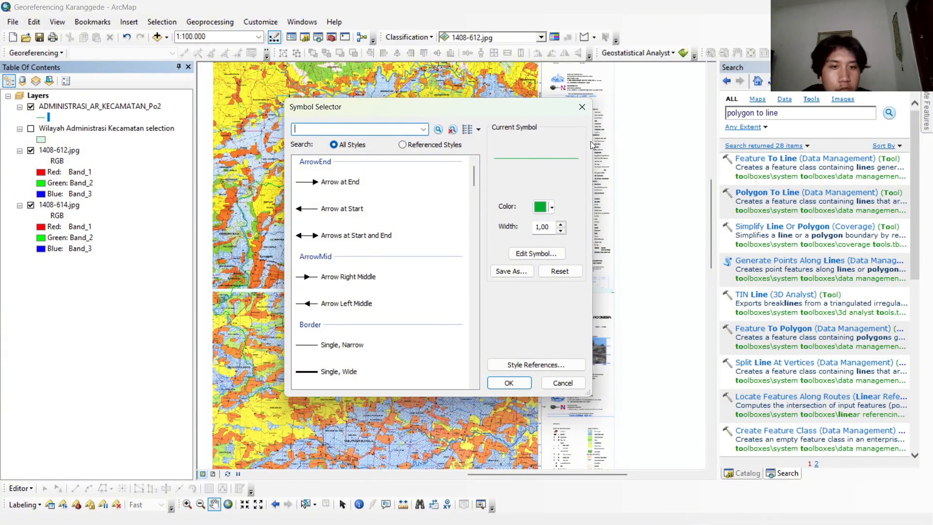
{"action": "left_click", "coordinate": [543, 207]}
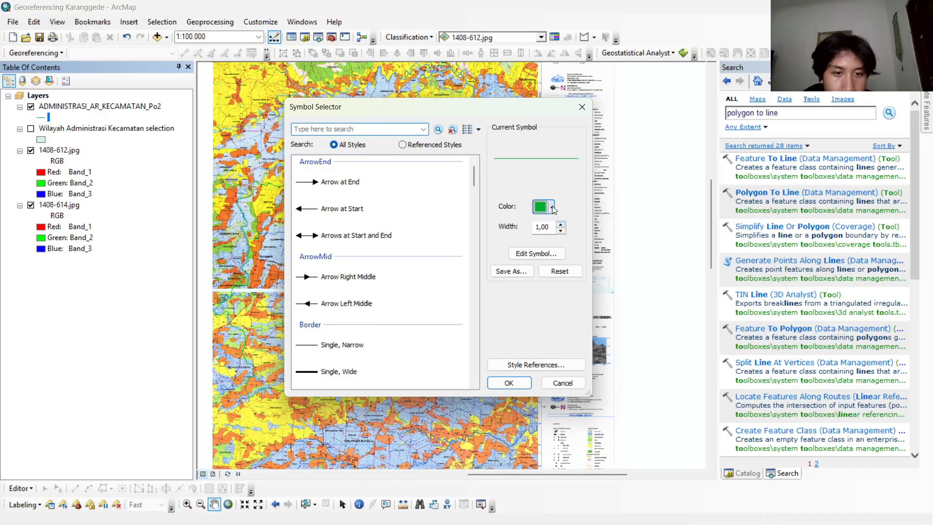
{"action": "left_click", "coordinate": [560, 293]}
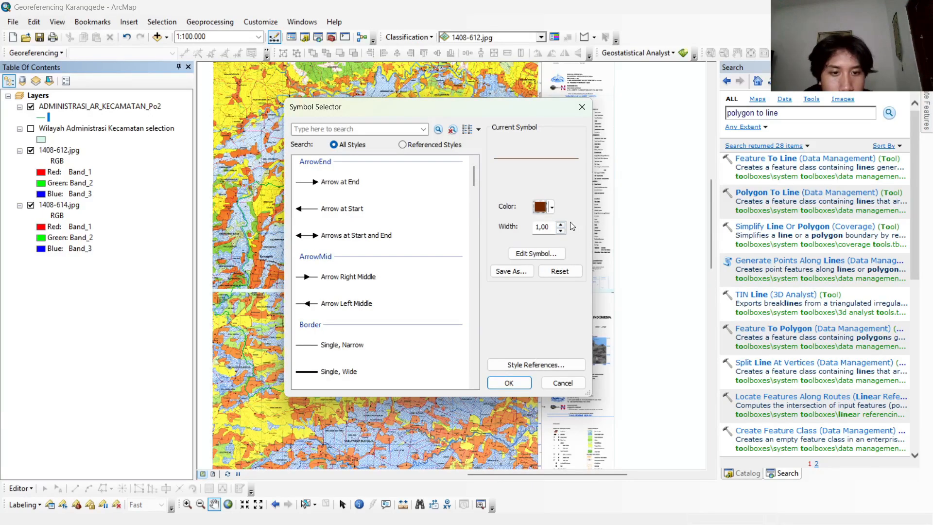
{"action": "left_click", "coordinate": [560, 225]}
{"action": "left_click", "coordinate": [560, 225]}
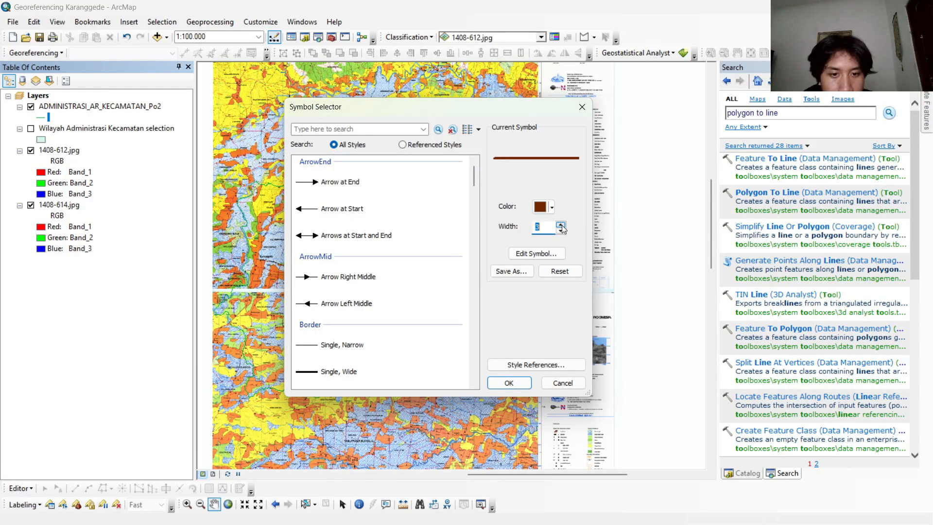
{"action": "left_click", "coordinate": [509, 382]}
{"action": "left_click_drag", "start_coordinate": [311, 217], "coordinate": [423, 155]}
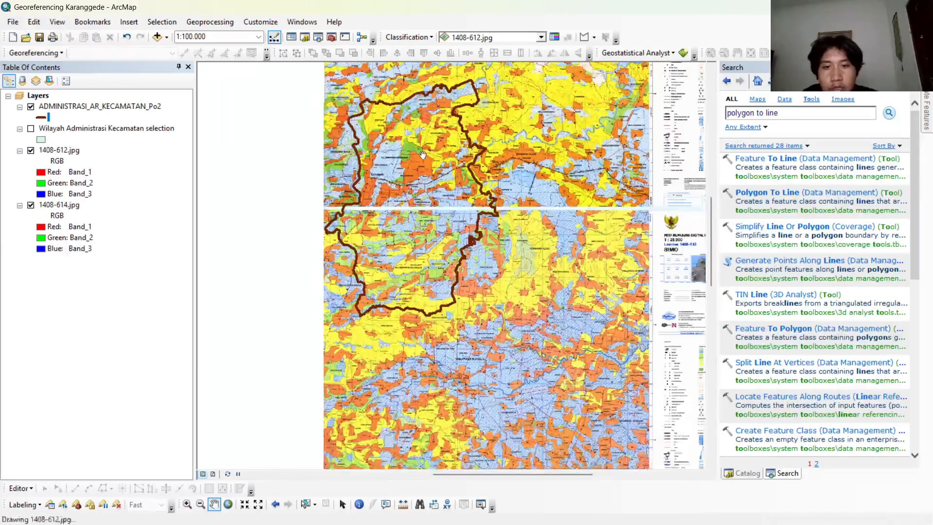
{"action": "scroll", "coordinate": [423, 154], "scroll_direction": "up", "scroll_amount": 2}
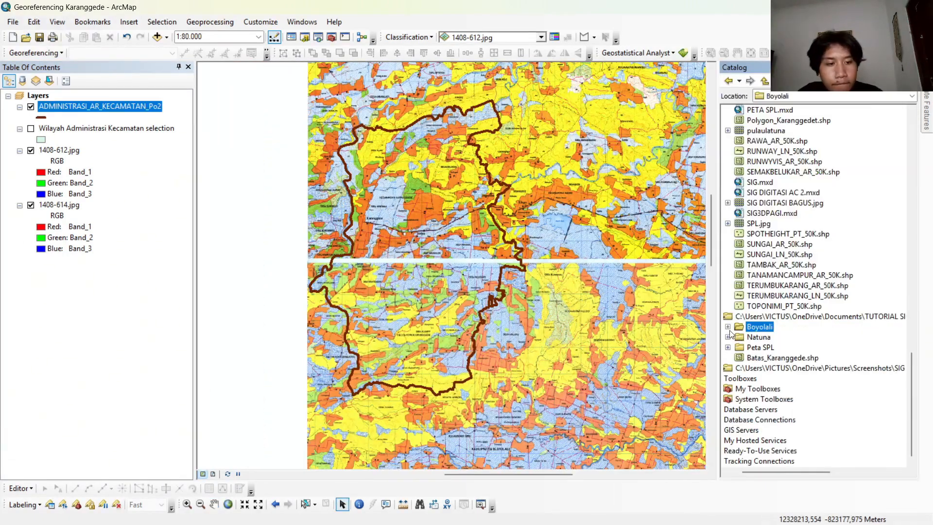
Start a new shapefile in the Boyolali Digitasi folder, with feature type Polygon and the name Pemukiman.
{"action": "left_click", "coordinate": [727, 326]}
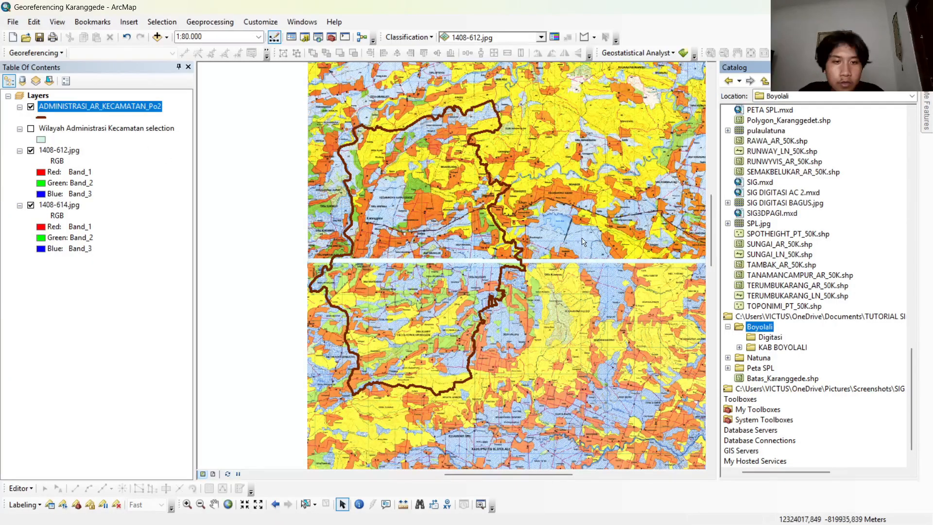
{"action": "right_click", "coordinate": [788, 316]}
{"action": "mouse_move", "coordinate": [823, 390]}
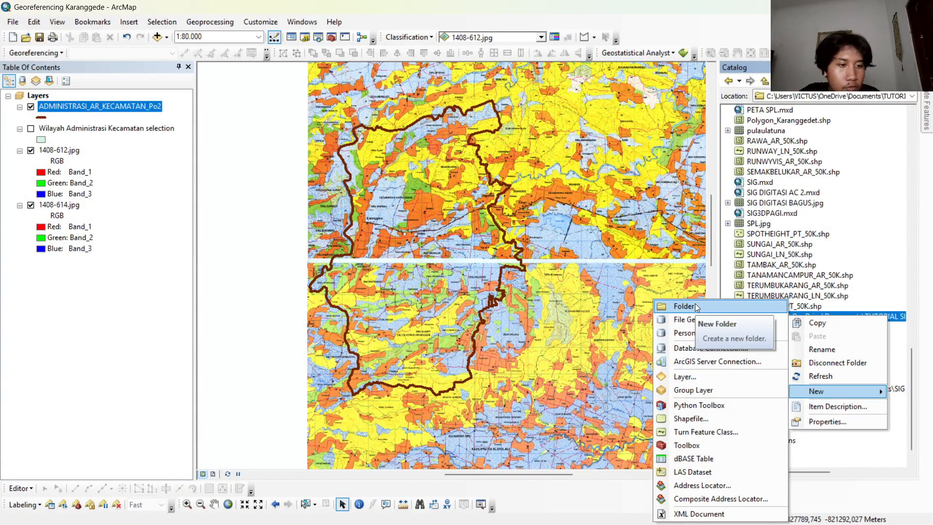
{"action": "left_click", "coordinate": [906, 330]}
{"action": "left_click", "coordinate": [769, 337]}
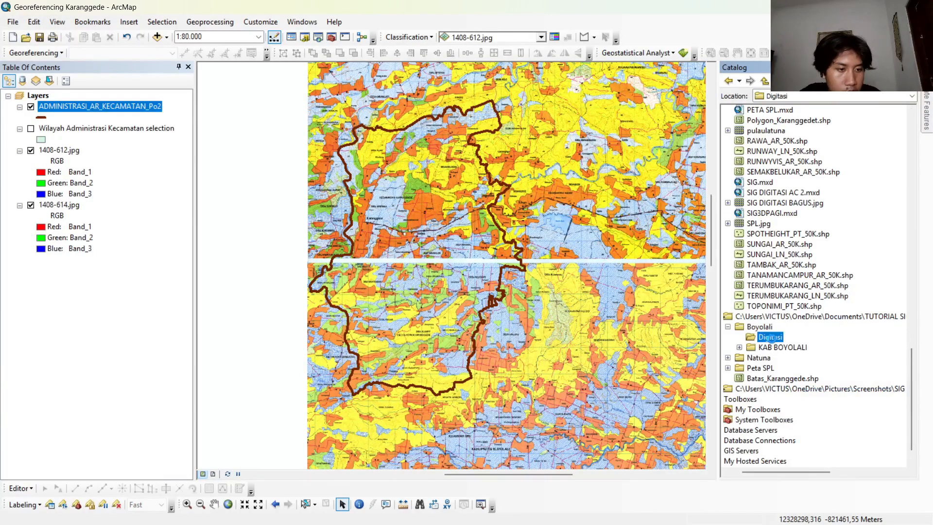
{"action": "right_click", "coordinate": [770, 336]}
{"action": "mouse_move", "coordinate": [819, 414]}
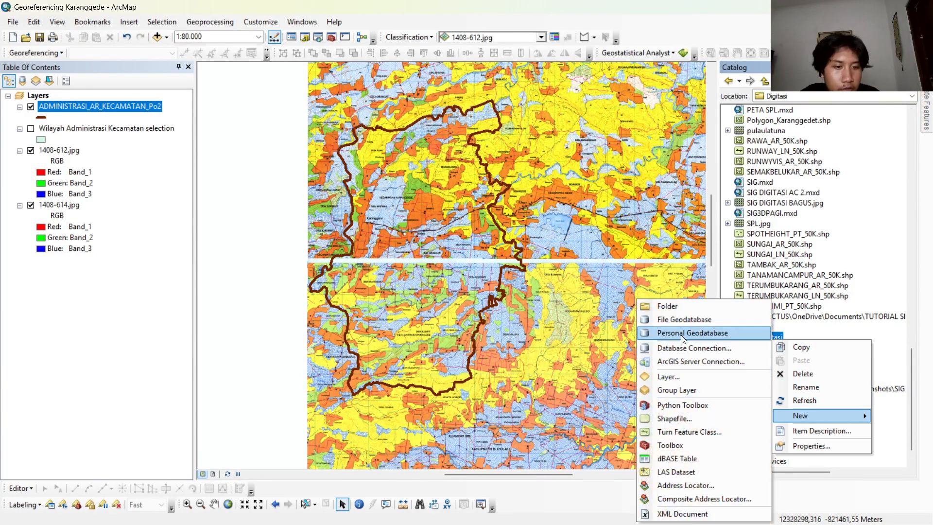
{"action": "left_click", "coordinate": [674, 418]}
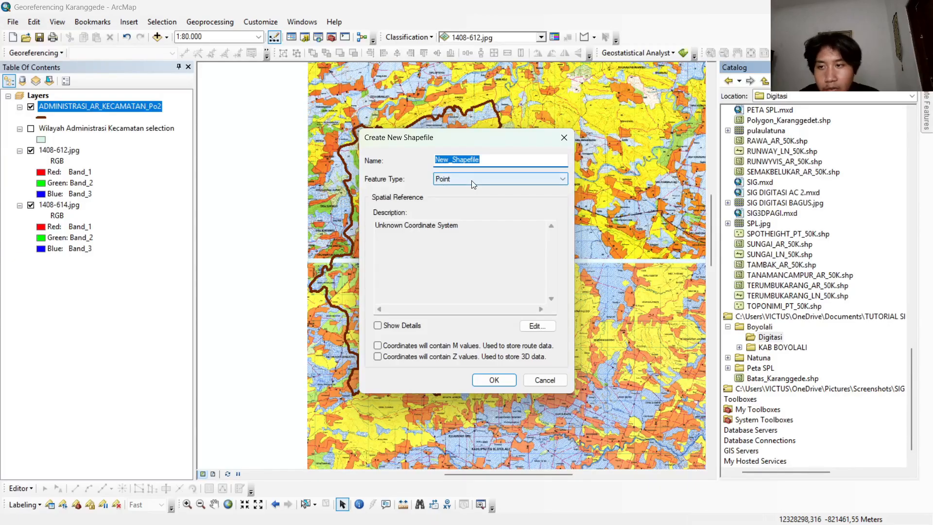
{"action": "left_click", "coordinate": [471, 180]}
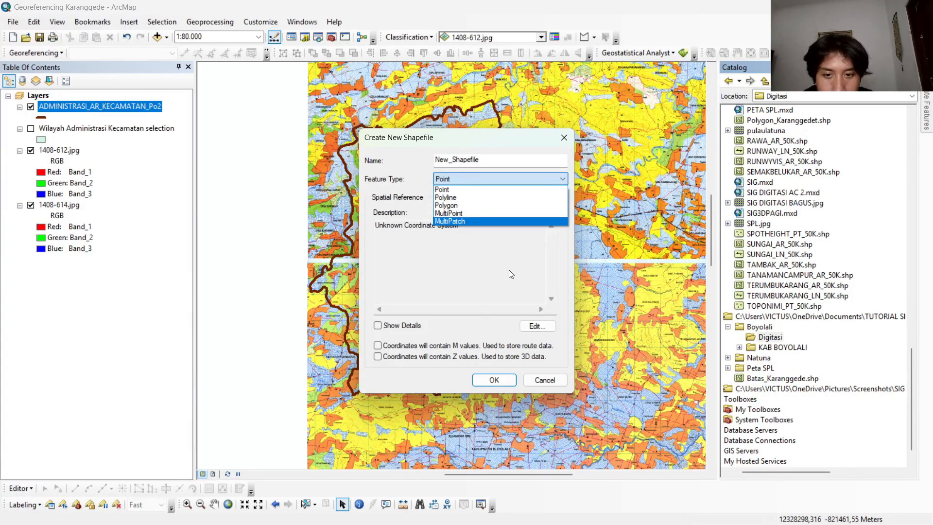
{"action": "left_click", "coordinate": [448, 206]}
{"action": "left_click_drag", "start_coordinate": [480, 160], "coordinate": [338, 141]}
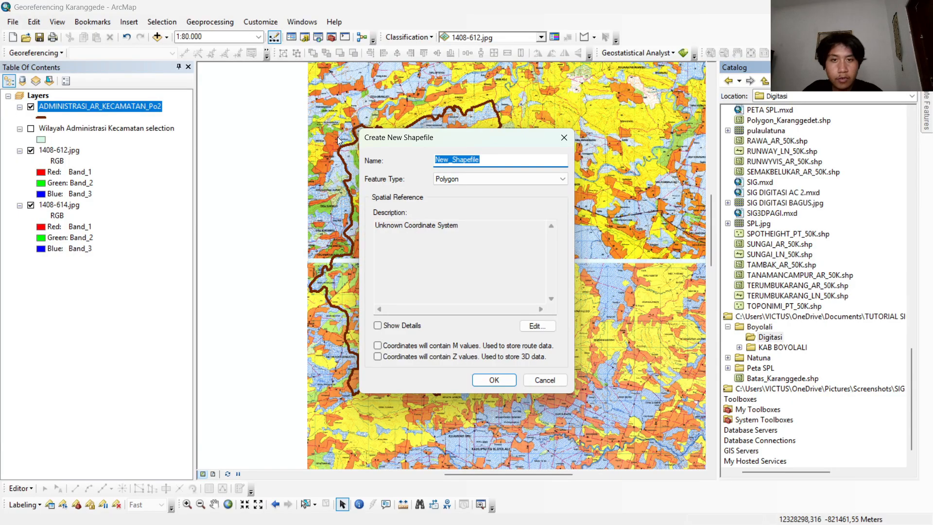
{"action": "type", "text": "Pemukiman"}
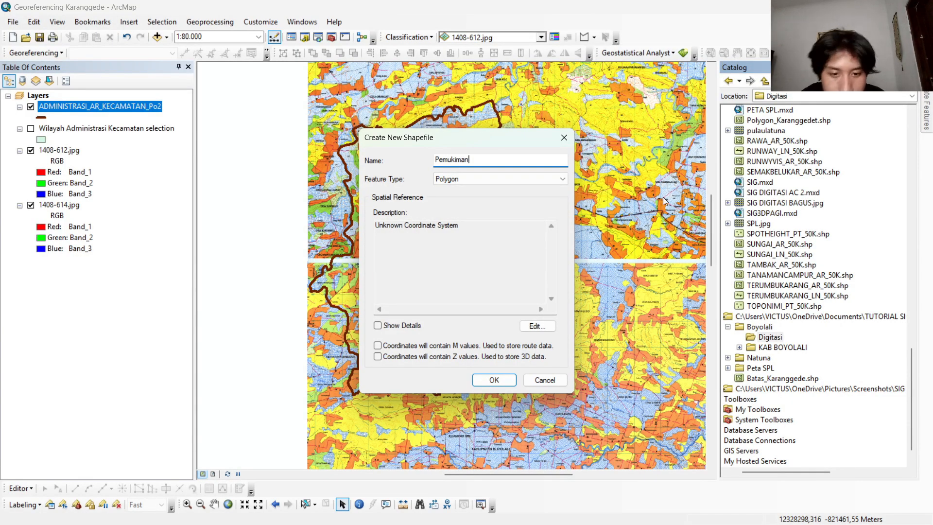
Assign the WGS 1984 UTM Zone 49S coordinate system to the Pemukiman shapefile and create it.
{"action": "left_click", "coordinate": [533, 325]}
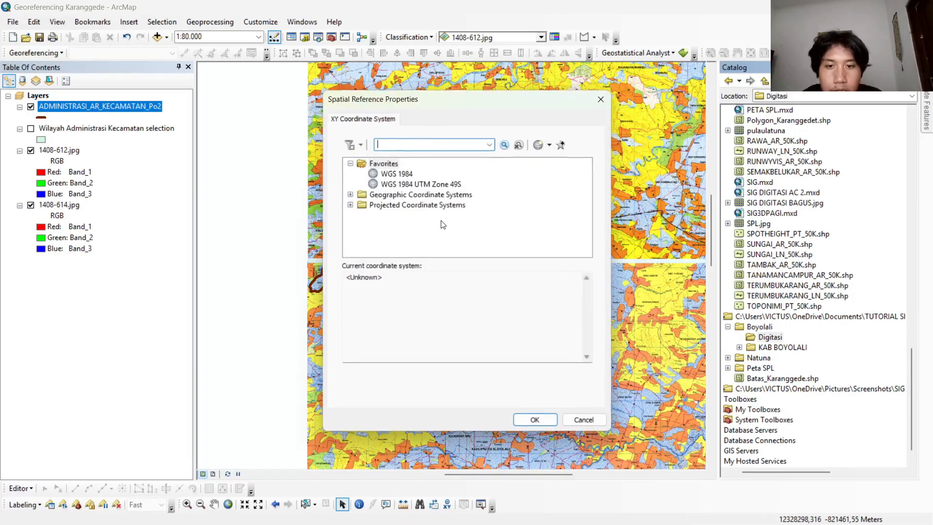
{"action": "left_click", "coordinate": [414, 184]}
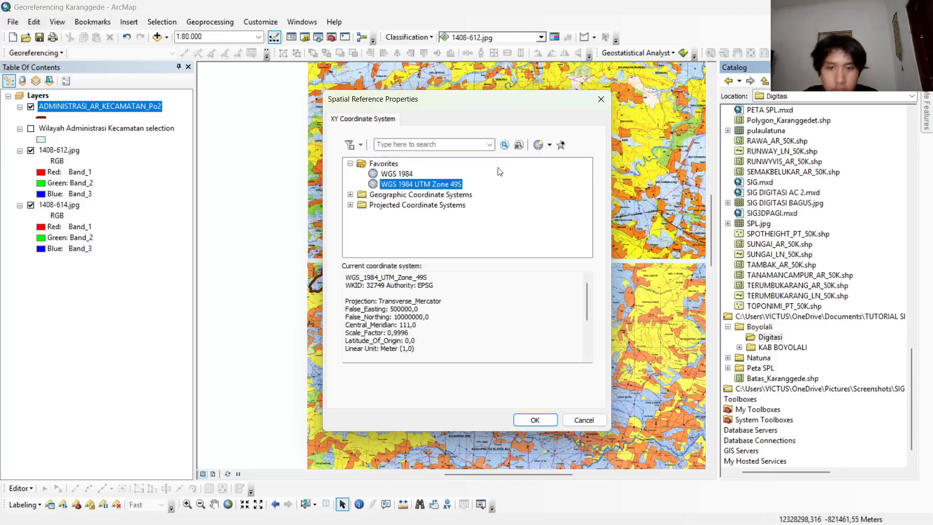
{"action": "left_click", "coordinate": [533, 420]}
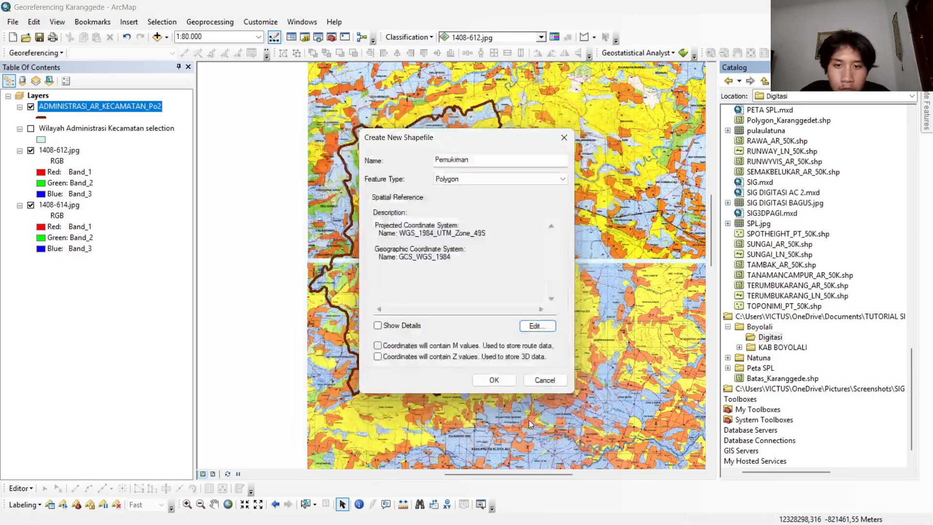
{"action": "left_click", "coordinate": [491, 378]}
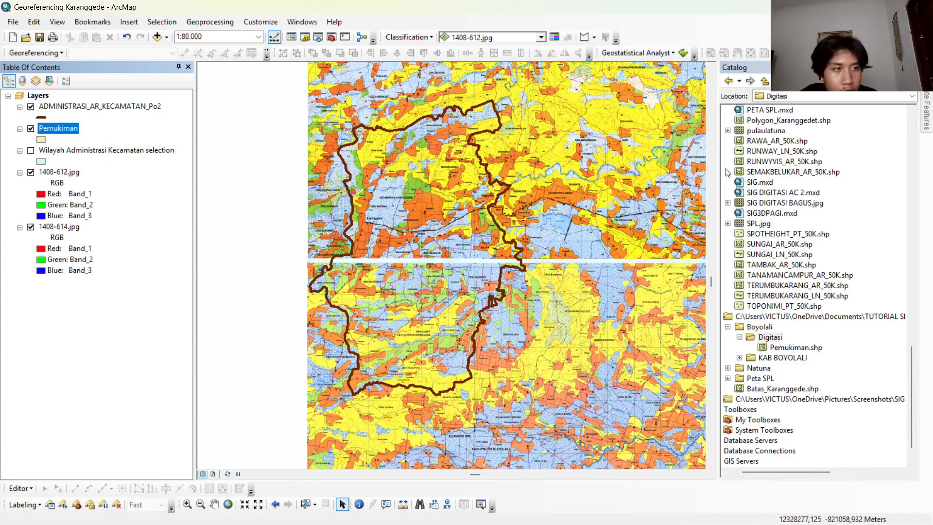
Start another new shapefile in the Digitasi folder, with the name Jalan and feature type Polyline.
{"action": "left_click", "coordinate": [24, 488]}
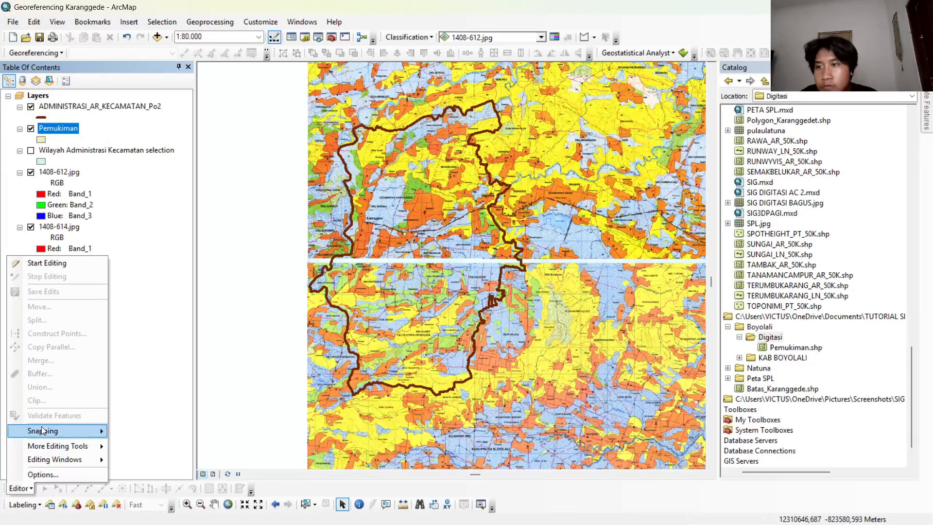
{"action": "mouse_move", "coordinate": [41, 428]}
{"action": "left_click", "coordinate": [771, 337]}
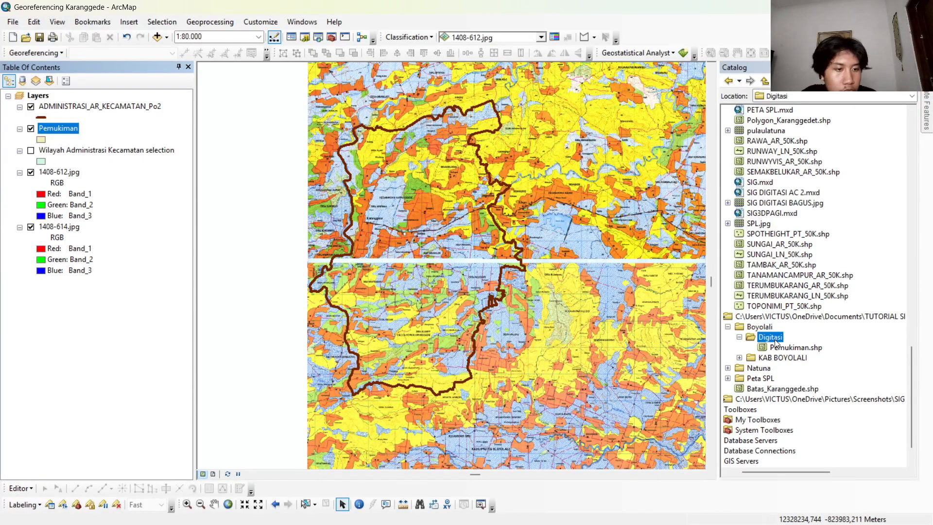
{"action": "right_click", "coordinate": [774, 338]}
{"action": "mouse_move", "coordinate": [825, 416]}
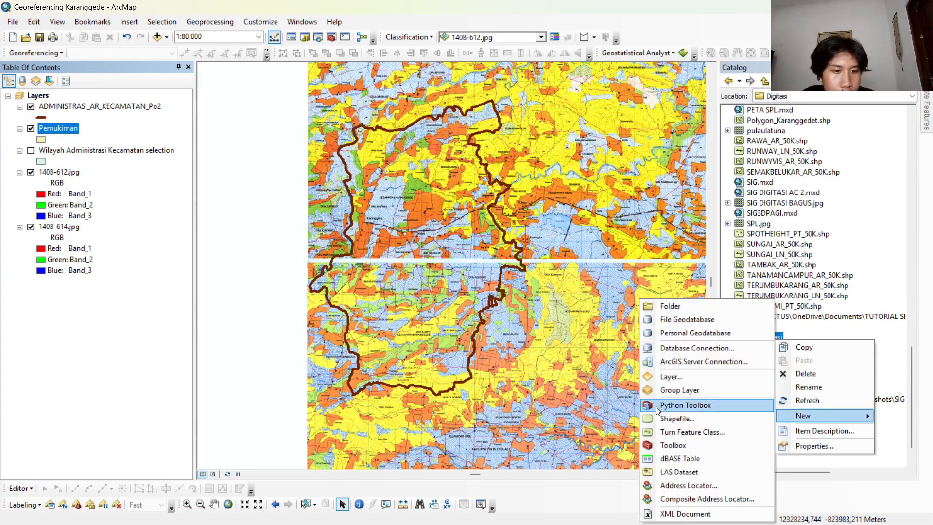
{"action": "left_click", "coordinate": [670, 418]}
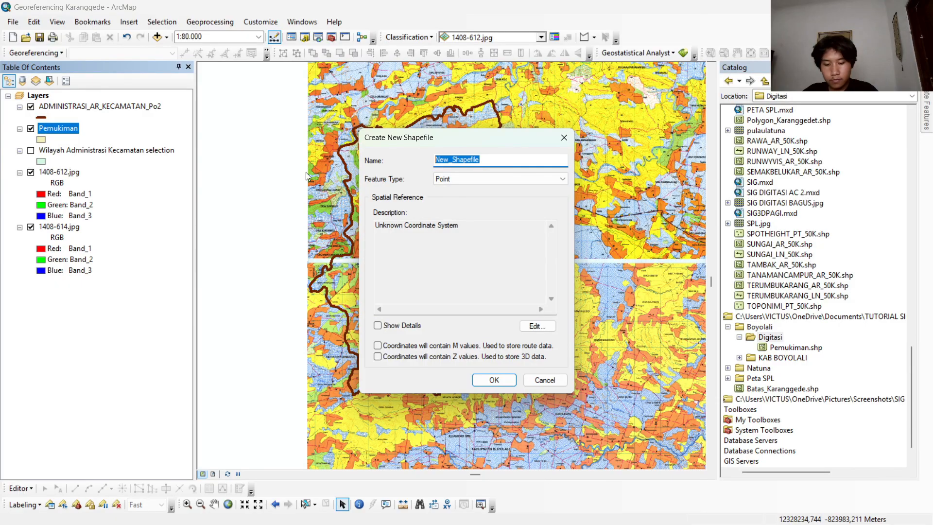
{"action": "type", "text": "Jalan"}
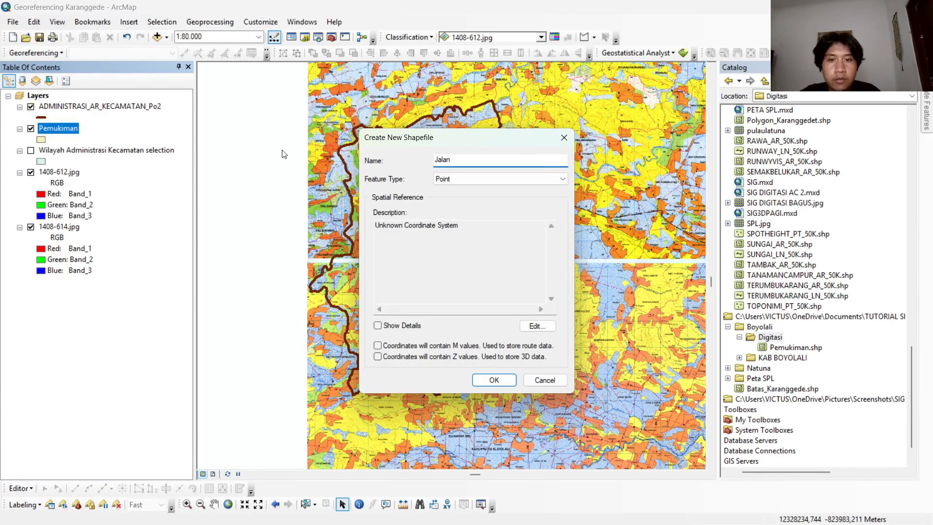
{"action": "left_click", "coordinate": [500, 179]}
{"action": "left_click", "coordinate": [452, 191]}
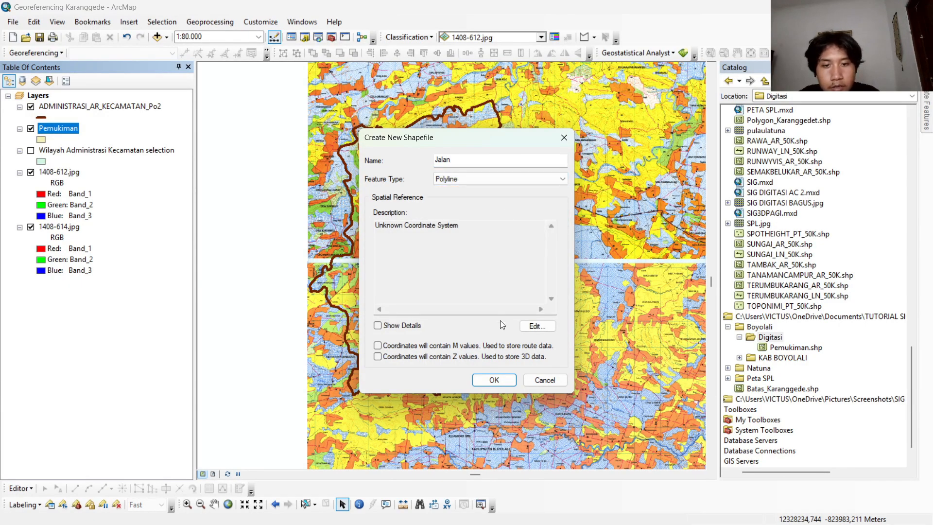
Assign the WGS 1984 UTM Zone 49S coordinate system to the Jalan shapefile and create it.
{"action": "left_click", "coordinate": [535, 325]}
{"action": "left_click", "coordinate": [403, 185]}
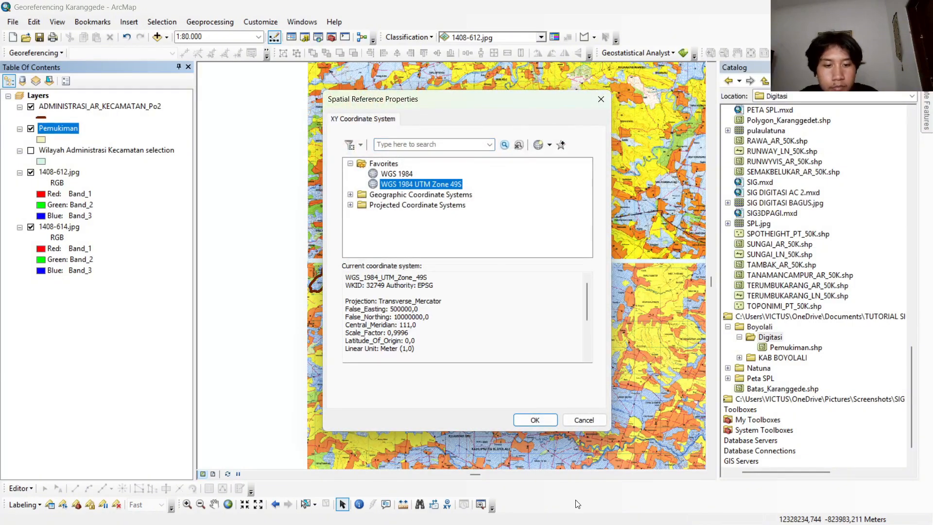
{"action": "left_click", "coordinate": [536, 420]}
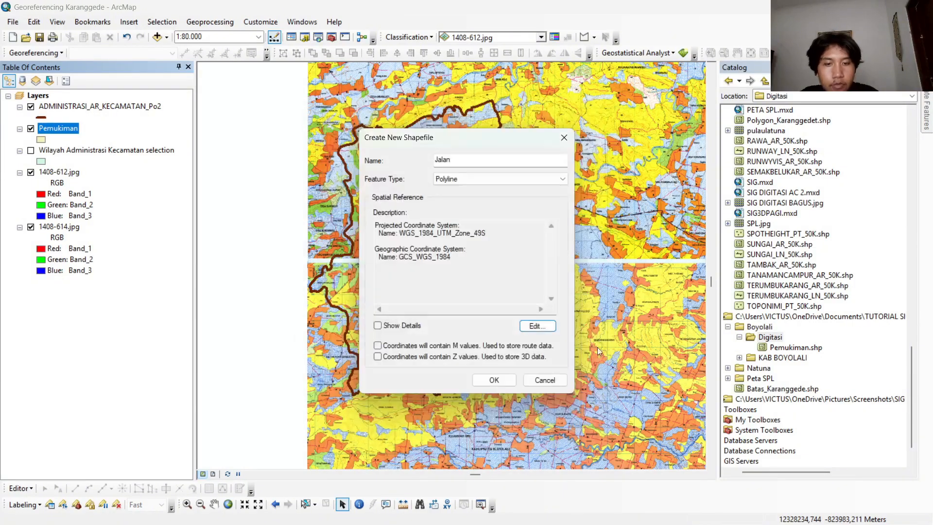
{"action": "left_click", "coordinate": [493, 382]}
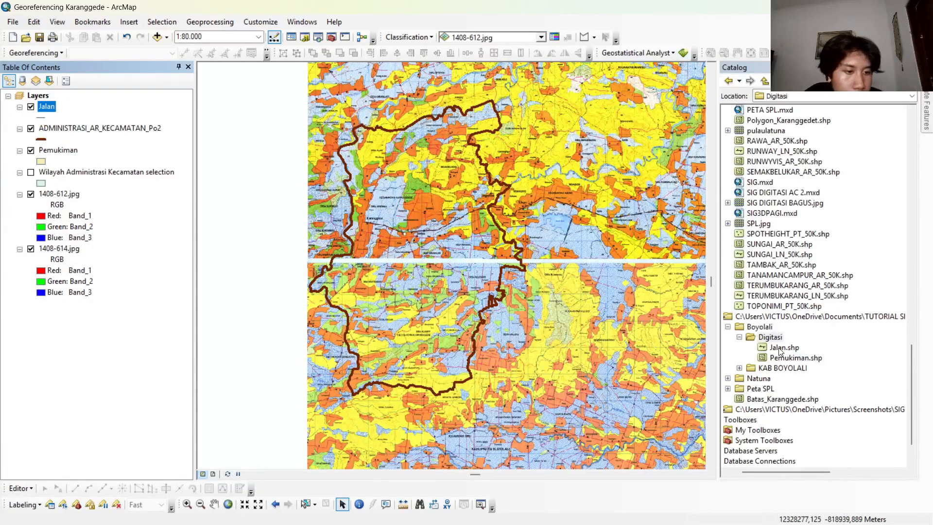
Create a shapefile named Kantor Desa in the Digitasi folder, with feature type Point and the coordinate system left undefined.
{"action": "left_click", "coordinate": [779, 351]}
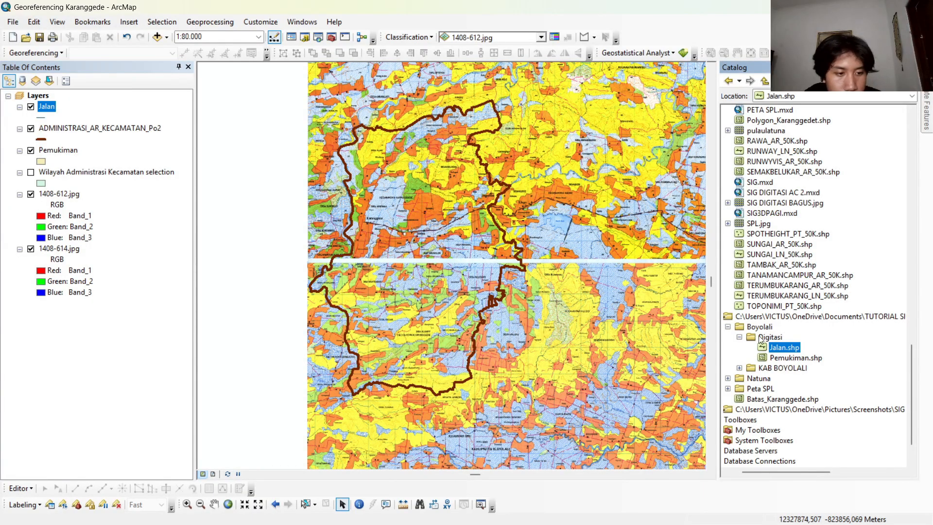
{"action": "left_click", "coordinate": [760, 338]}
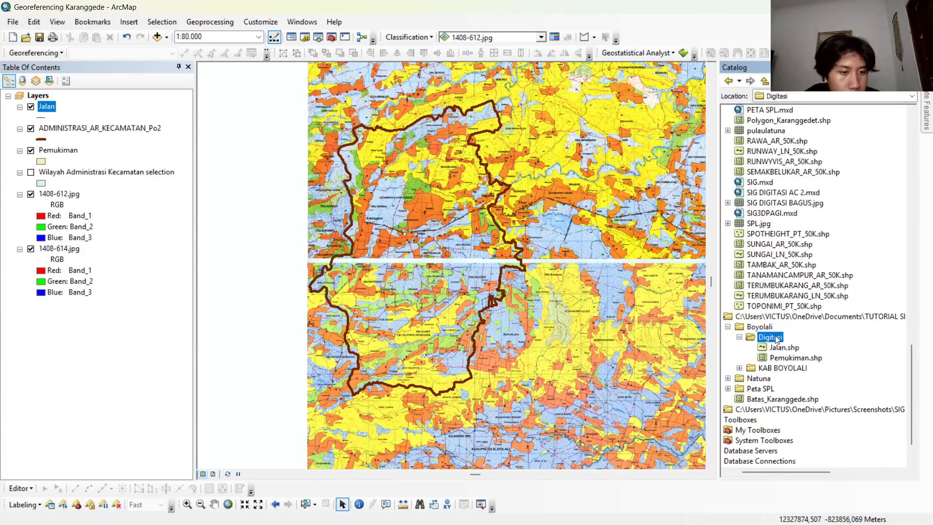
{"action": "right_click", "coordinate": [776, 339]}
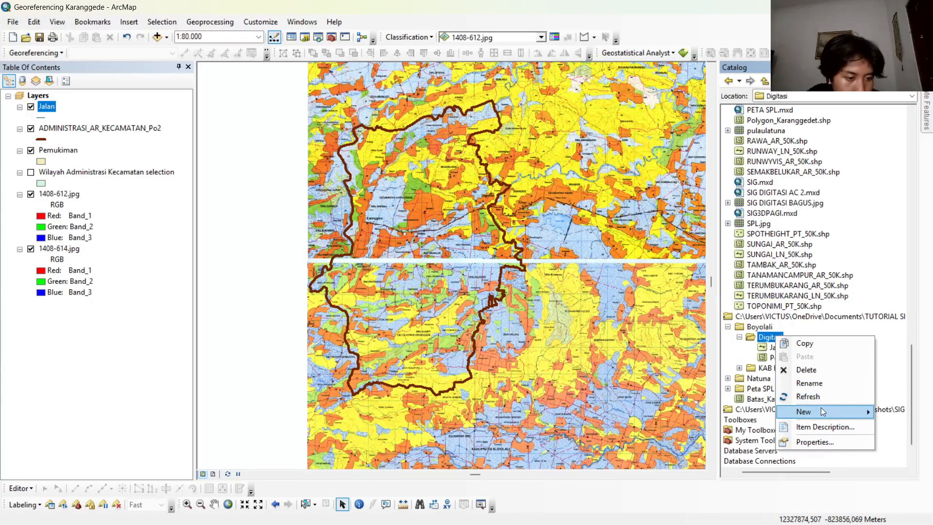
{"action": "mouse_move", "coordinate": [820, 408]}
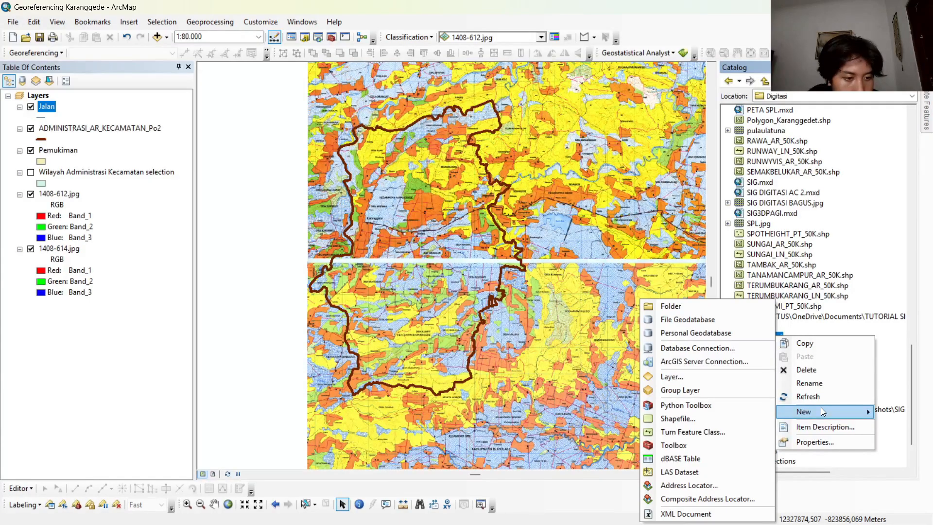
{"action": "left_click", "coordinate": [701, 421]}
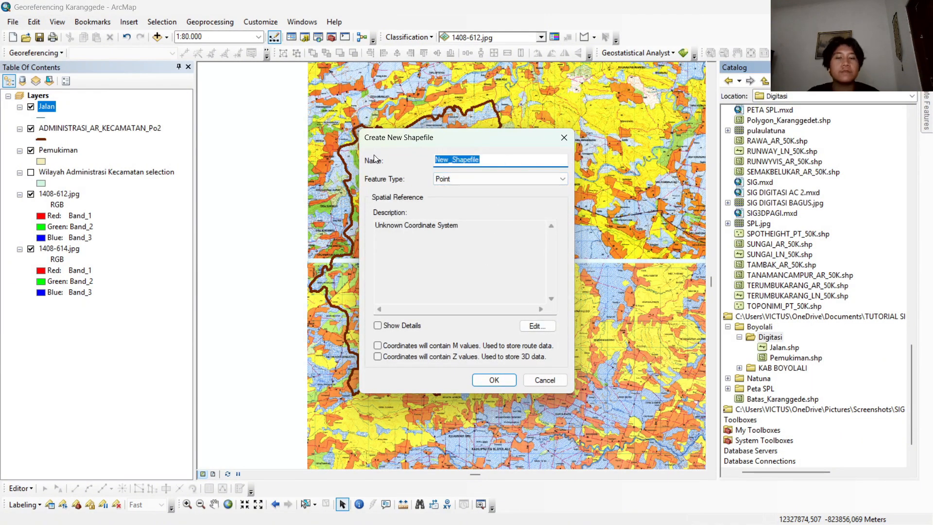
{"action": "key", "text": "BackSpace"}
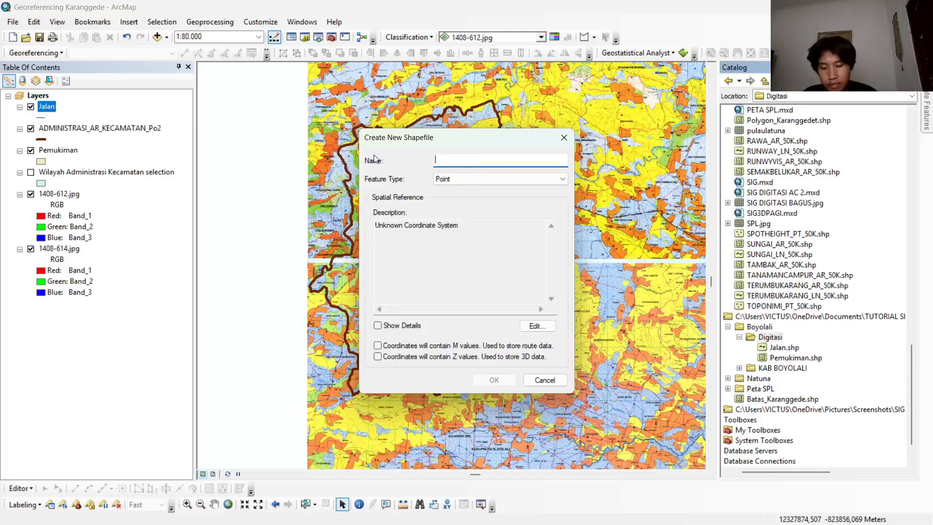
{"action": "type", "text": "Kantor Desa"}
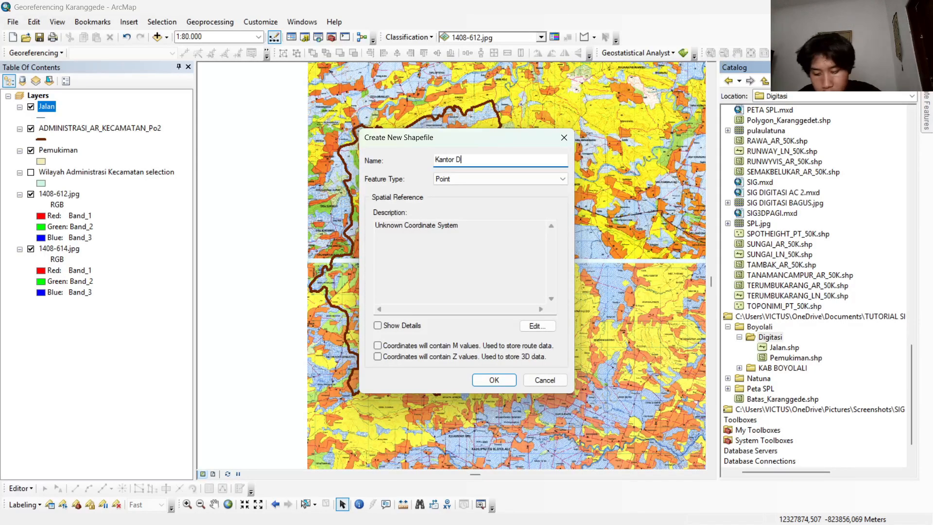
{"action": "left_click", "coordinate": [494, 380]}
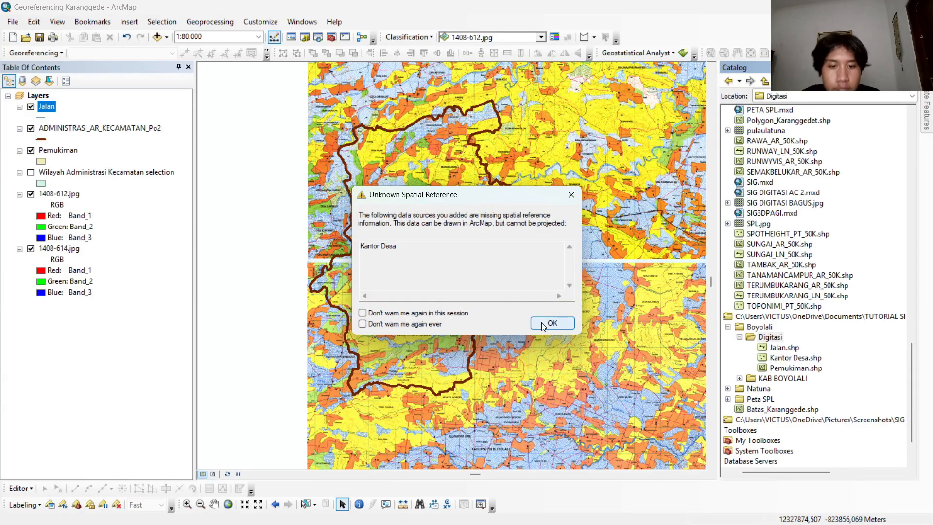
{"action": "left_click", "coordinate": [543, 324]}
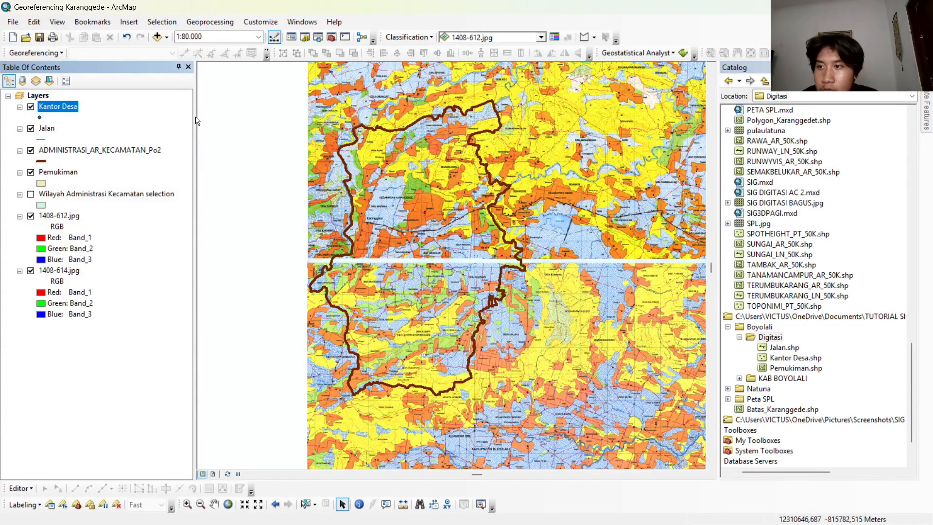
Start an edit session on the shapefile workspace containing Pemukiman, continuing past the spatial reference warnings.
{"action": "left_click", "coordinate": [20, 488]}
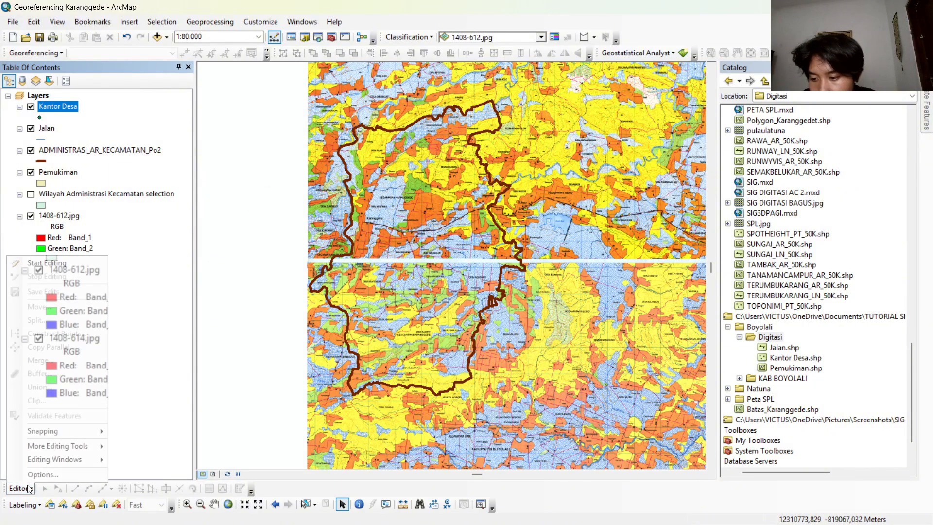
{"action": "left_click", "coordinate": [86, 266]}
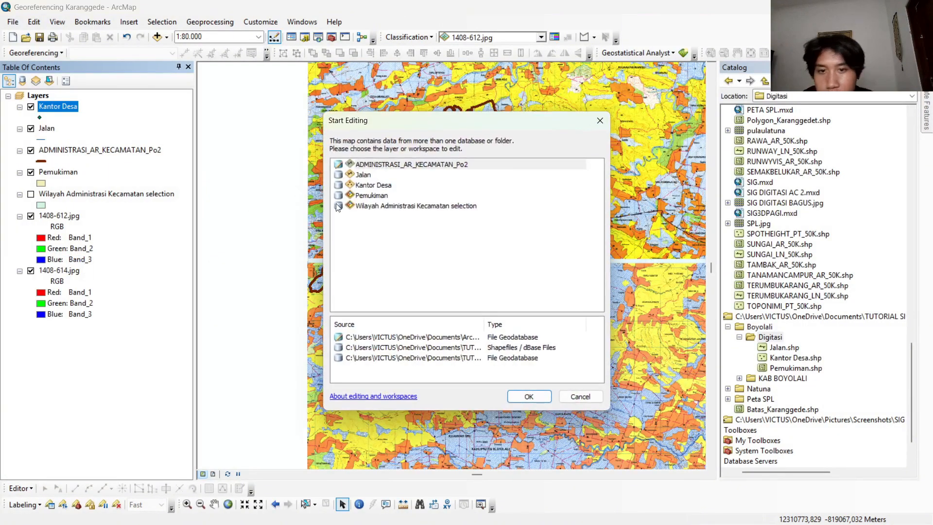
{"action": "left_click", "coordinate": [378, 196]}
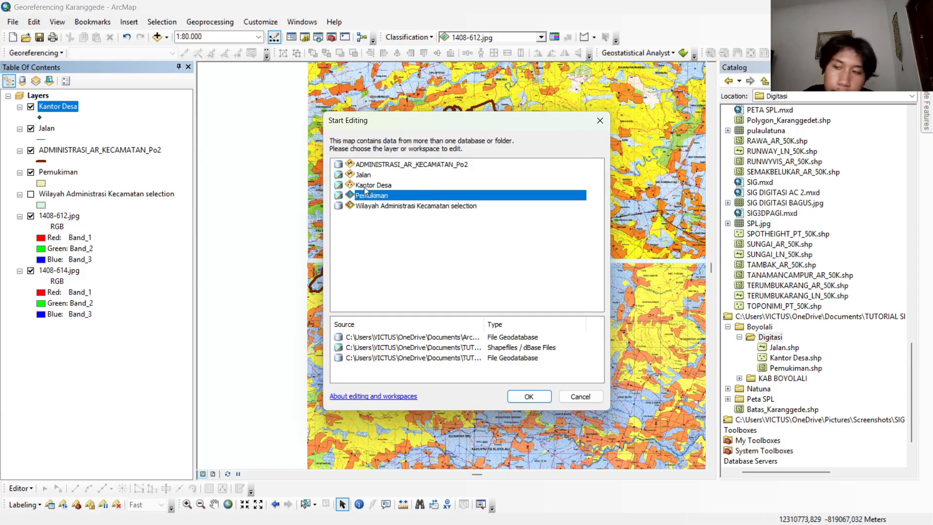
{"action": "left_click", "coordinate": [528, 397]}
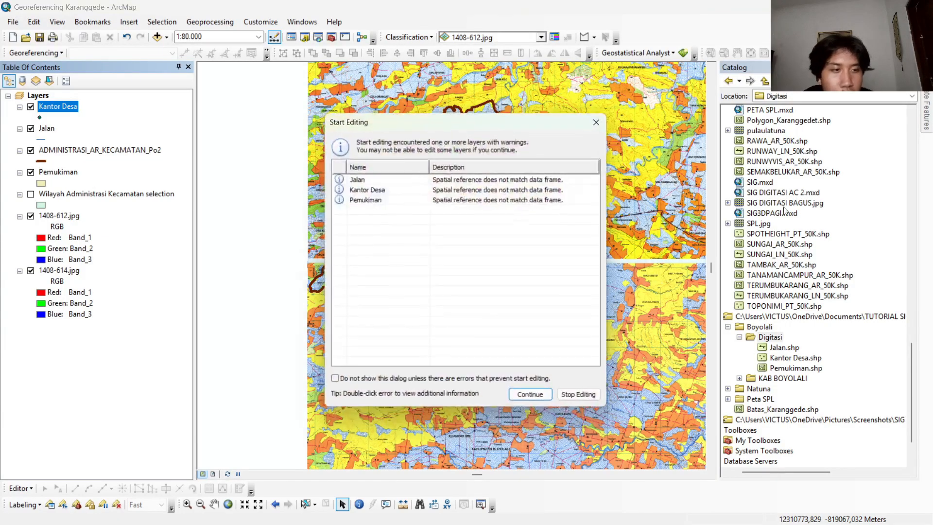
{"action": "left_click", "coordinate": [534, 397]}
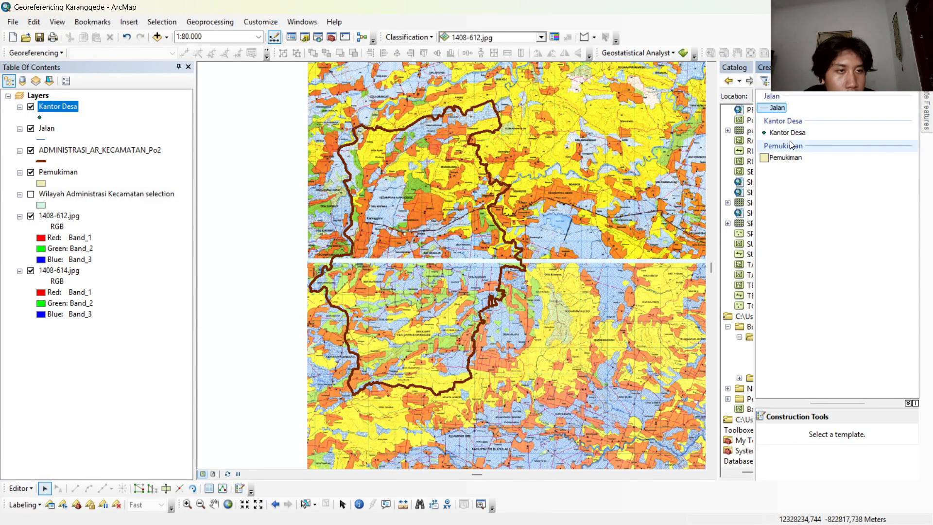
Digitize the orange settlement area beside the Klampok label as a Pemukiman polygon, tracing its outline at 1:4.000 scale, and finish the sketch.
{"action": "left_click", "coordinate": [790, 158]}
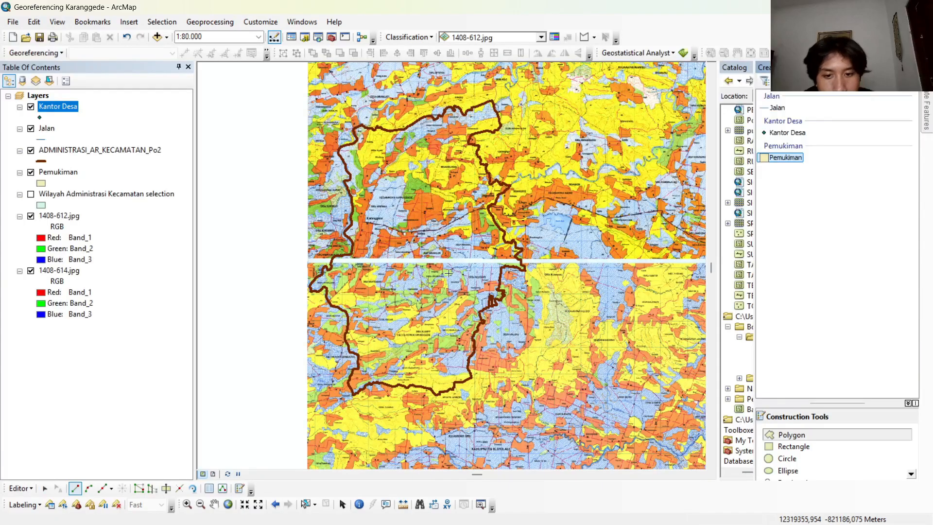
{"action": "scroll", "coordinate": [441, 274], "scroll_direction": "up", "scroll_amount": 2}
{"action": "scroll", "coordinate": [441, 274], "scroll_direction": "up", "scroll_amount": 1}
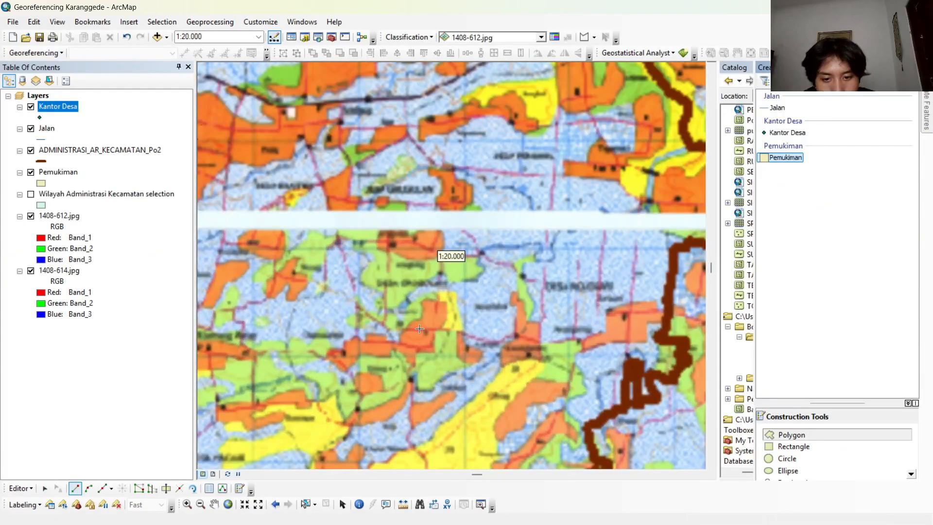
{"action": "scroll", "coordinate": [437, 272], "scroll_direction": "up", "scroll_amount": 1}
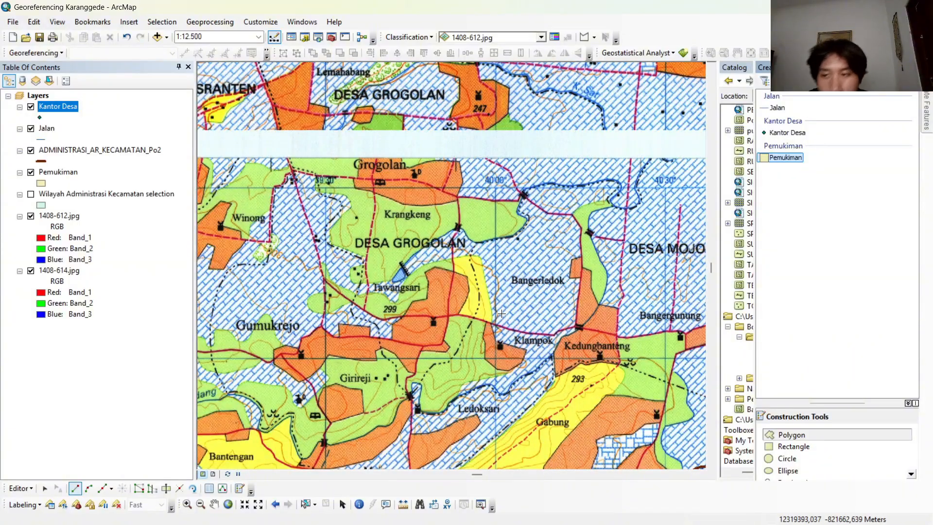
{"action": "scroll", "coordinate": [494, 319], "scroll_direction": "up", "scroll_amount": 1}
{"action": "scroll", "coordinate": [483, 326], "scroll_direction": "up", "scroll_amount": 2}
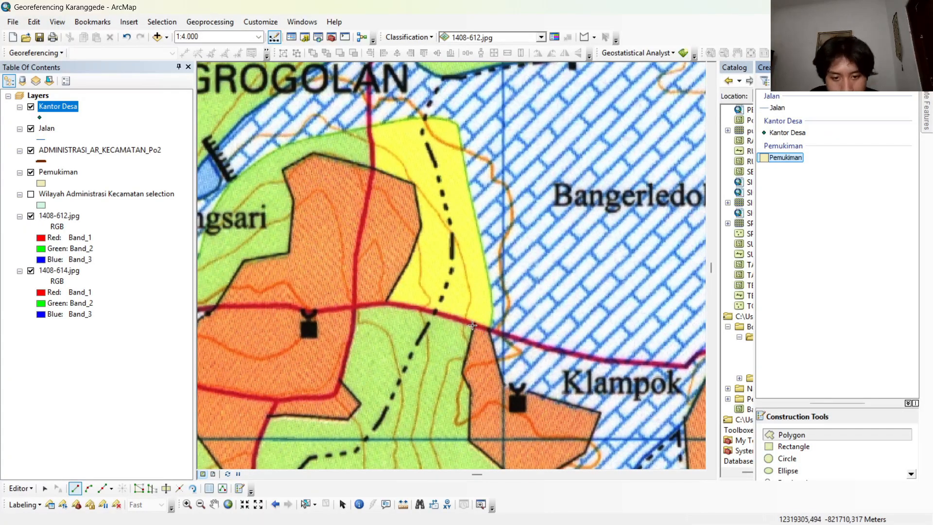
{"action": "left_click", "coordinate": [474, 325]}
{"action": "left_click", "coordinate": [460, 373]}
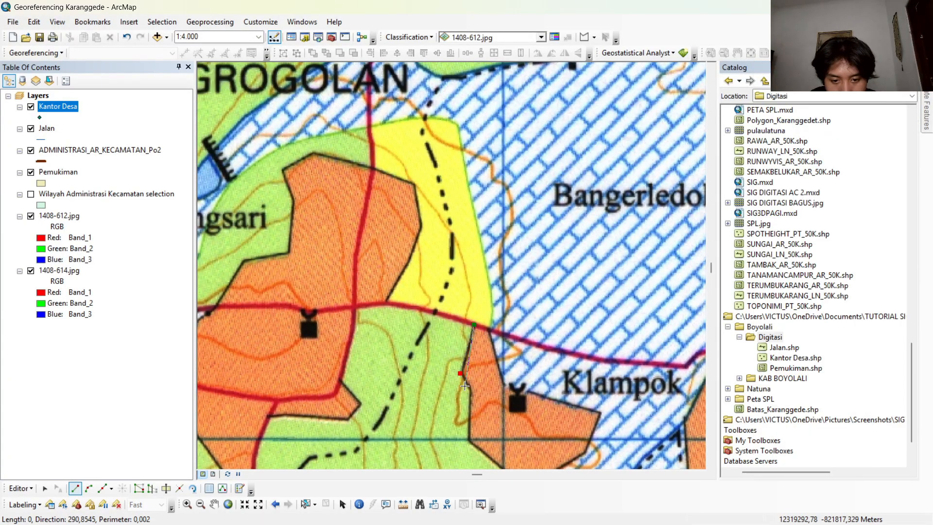
{"action": "left_click", "coordinate": [468, 391]}
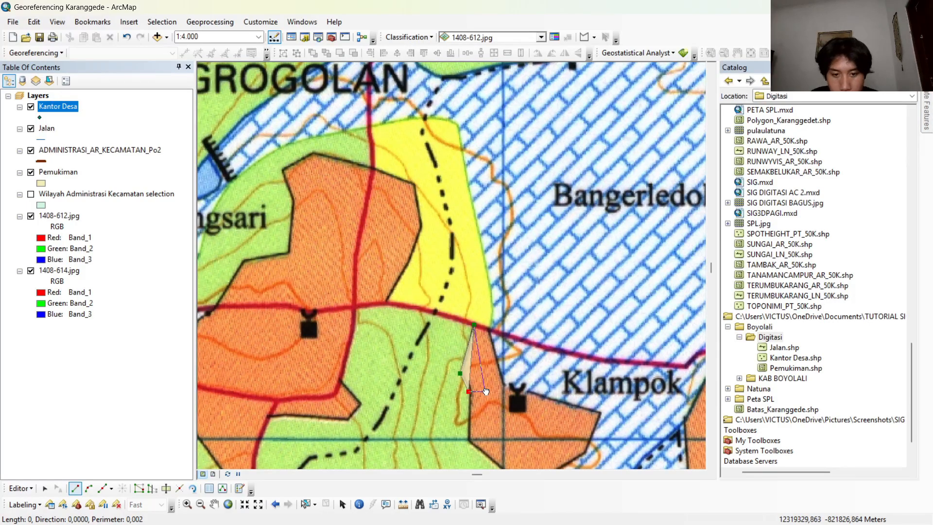
{"action": "mouse_move", "coordinate": [486, 391]}
{"action": "left_mouse_down"}
{"action": "mouse_move", "coordinate": [464, 217]}
{"action": "mouse_move", "coordinate": [446, 198]}
{"action": "left_mouse_up"}
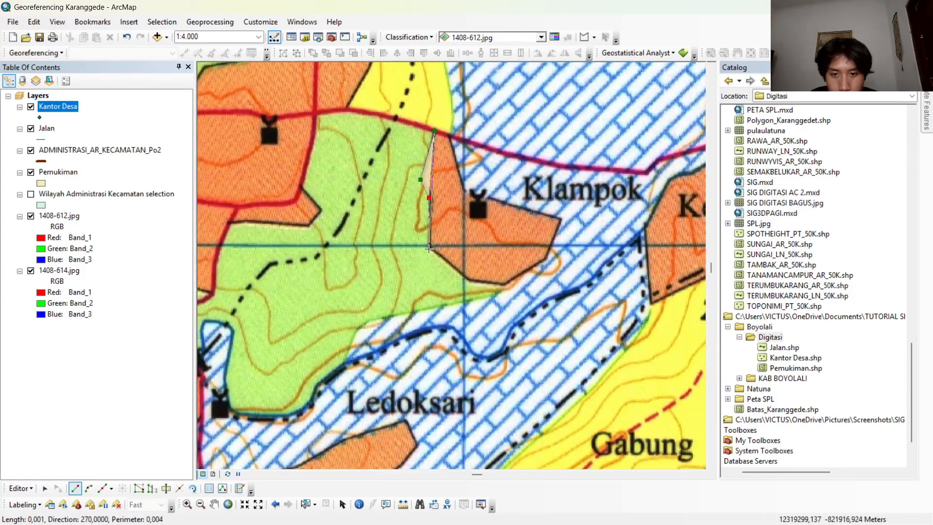
{"action": "left_click", "coordinate": [428, 248]}
{"action": "left_click", "coordinate": [468, 281]}
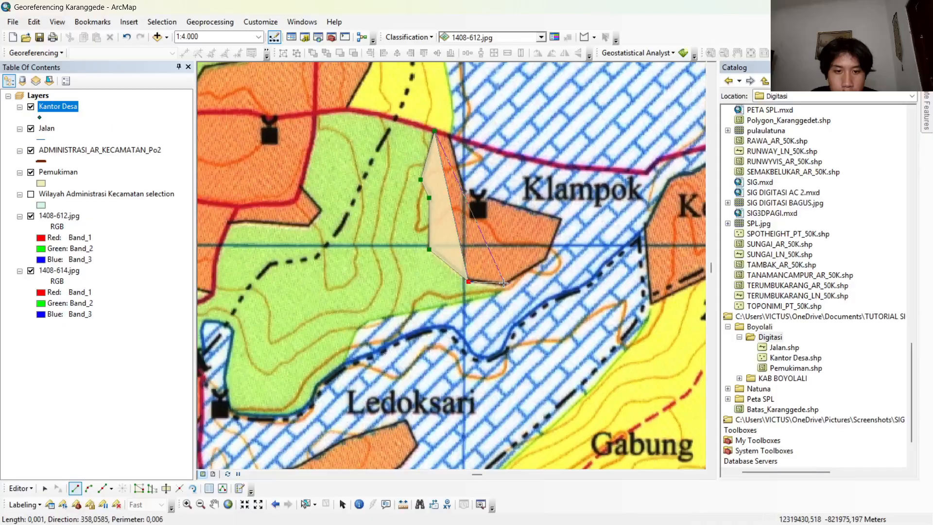
{"action": "left_click", "coordinate": [503, 285]}
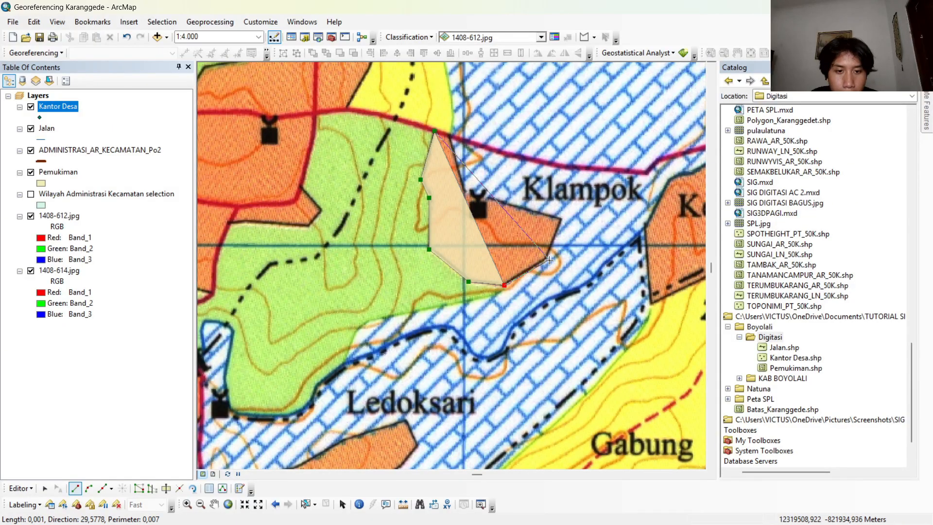
{"action": "left_click", "coordinate": [547, 259]}
{"action": "left_click", "coordinate": [561, 219]}
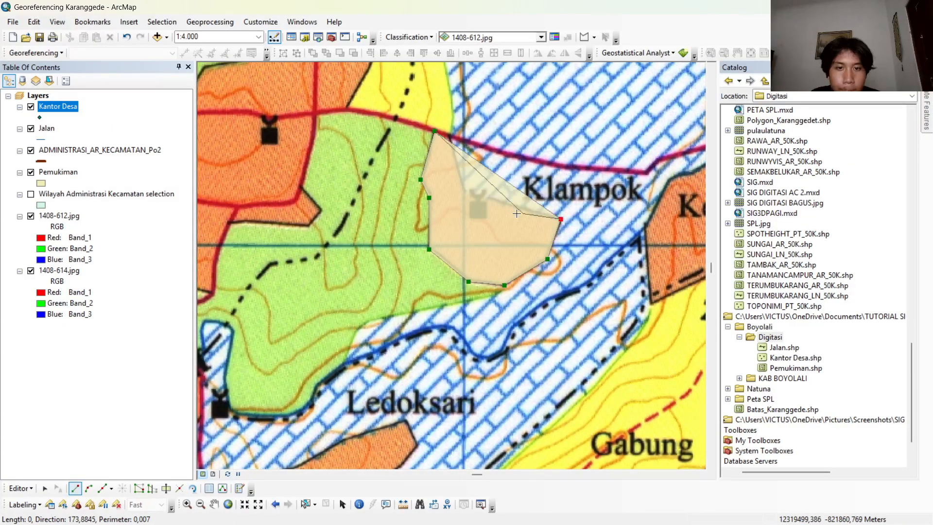
{"action": "left_click", "coordinate": [464, 189]}
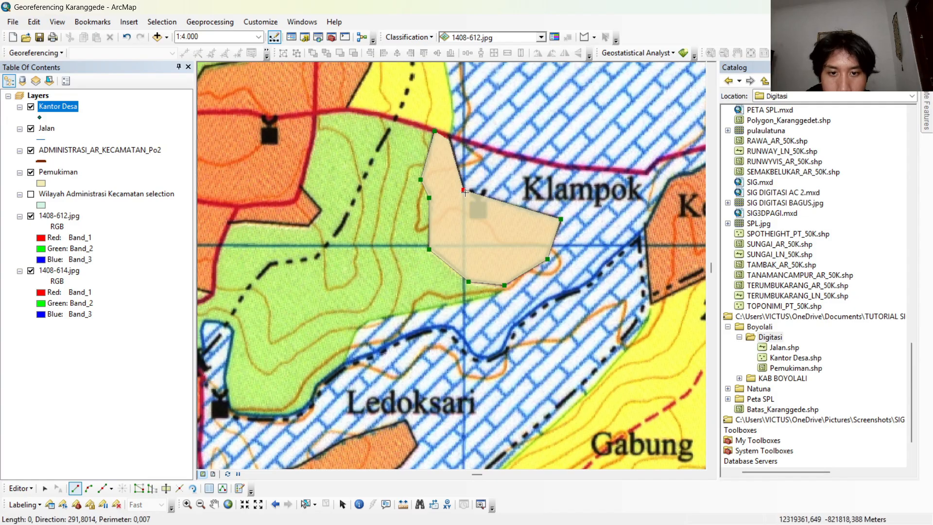
{"action": "key", "text": "F2"}
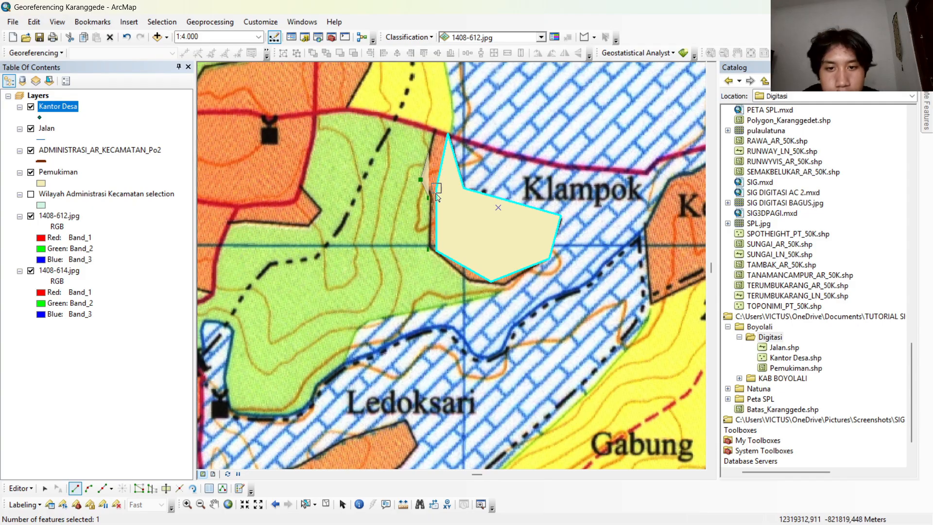
Digitize the red road from below the 299 spot height past Klampok as a Jalan line at 1:6.000 scale and finish the sketch.
{"action": "scroll", "coordinate": [455, 198], "scroll_direction": "down", "scroll_amount": 5}
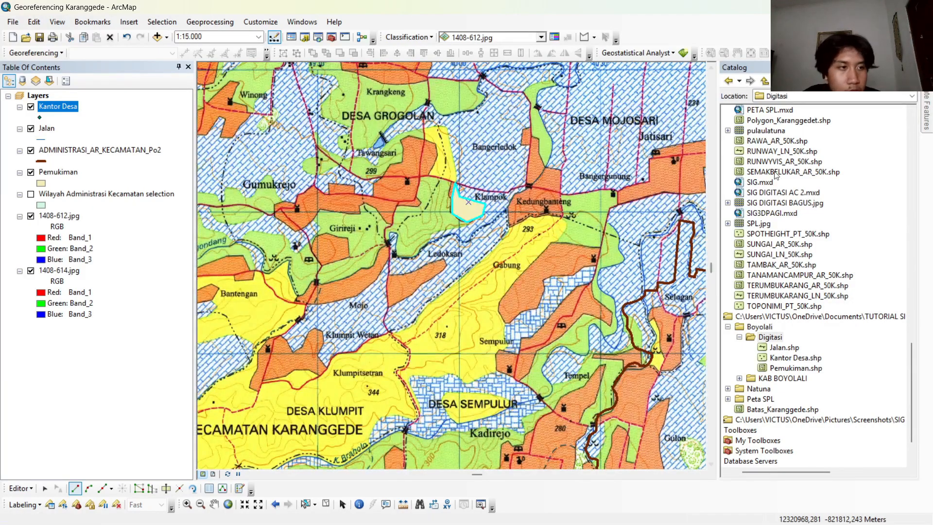
{"action": "mouse_move", "coordinate": [927, 116]}
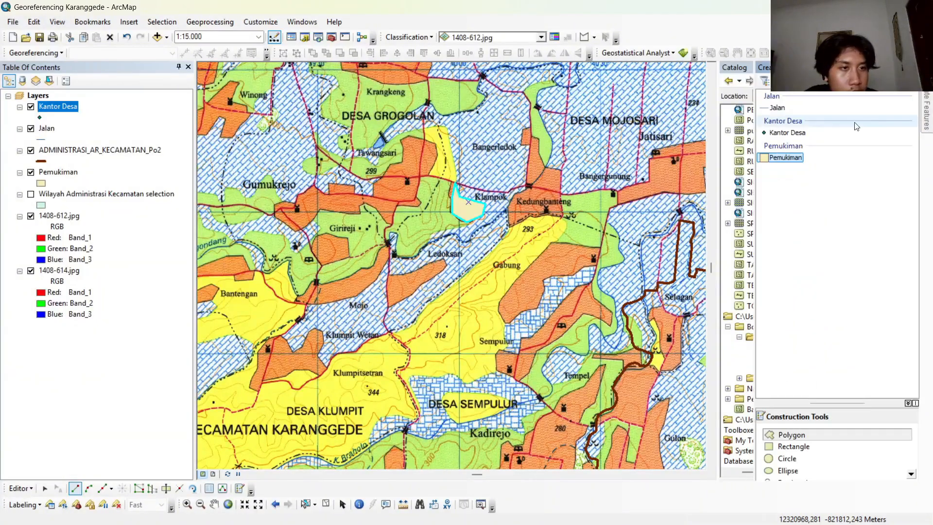
{"action": "left_click", "coordinate": [777, 108]}
{"action": "scroll", "coordinate": [440, 254], "scroll_direction": "down", "scroll_amount": 1}
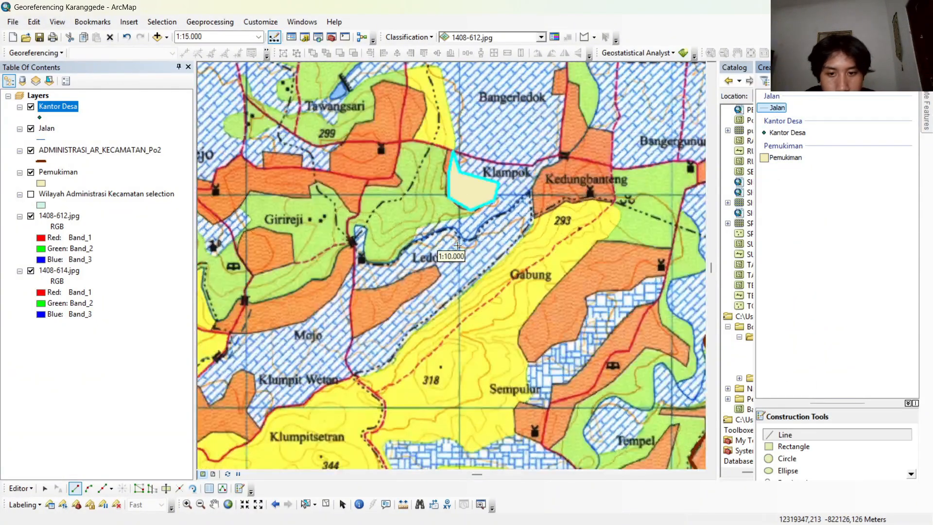
{"action": "scroll", "coordinate": [435, 302], "scroll_direction": "down", "scroll_amount": 1}
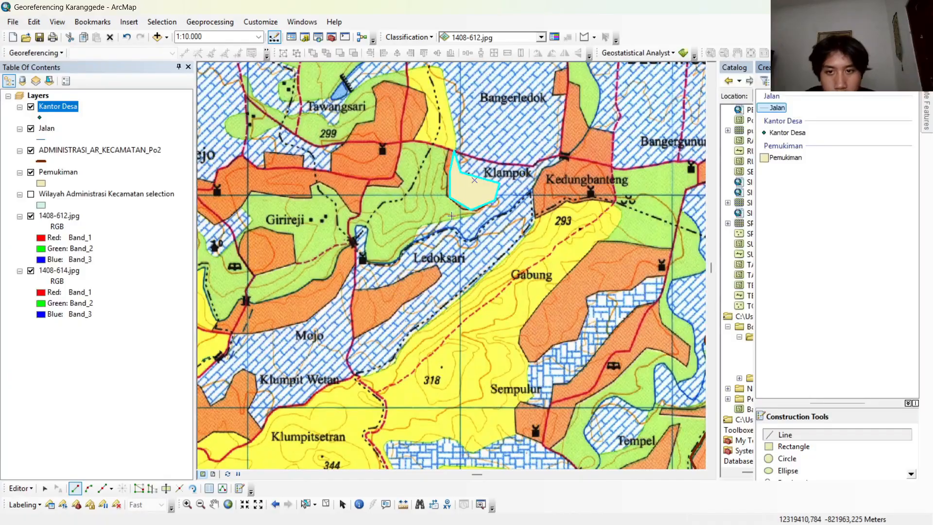
{"action": "scroll", "coordinate": [392, 230], "scroll_direction": "down", "scroll_amount": 1}
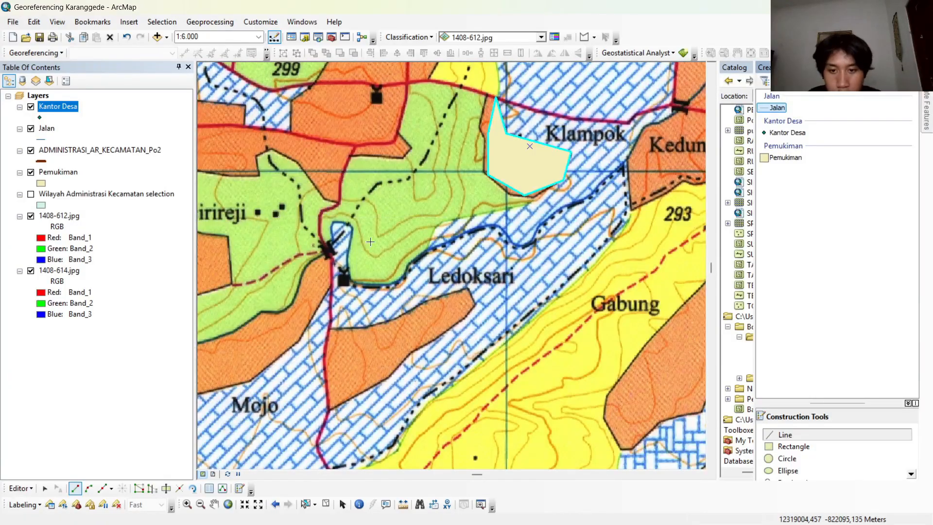
{"action": "left_click_drag", "start_coordinate": [369, 165], "coordinate": [353, 349]}
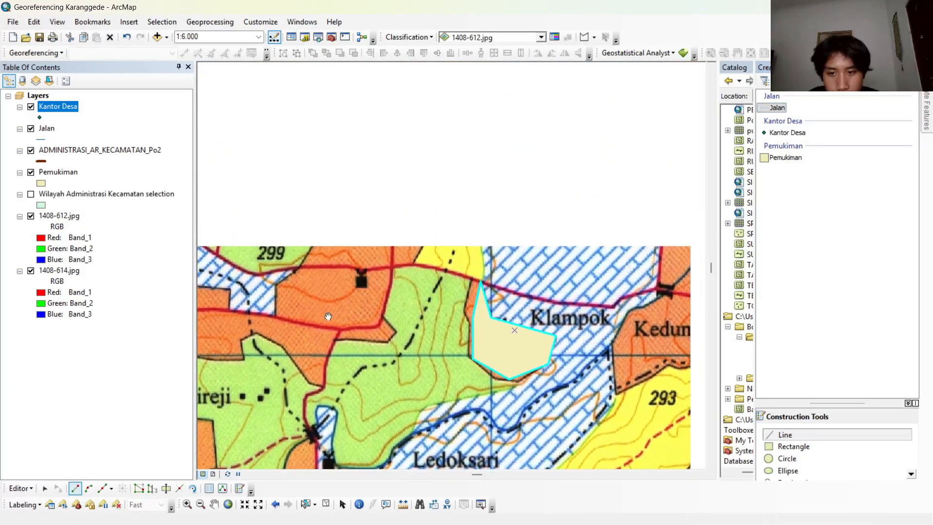
{"action": "left_click", "coordinate": [258, 274]}
{"action": "left_click", "coordinate": [283, 268]}
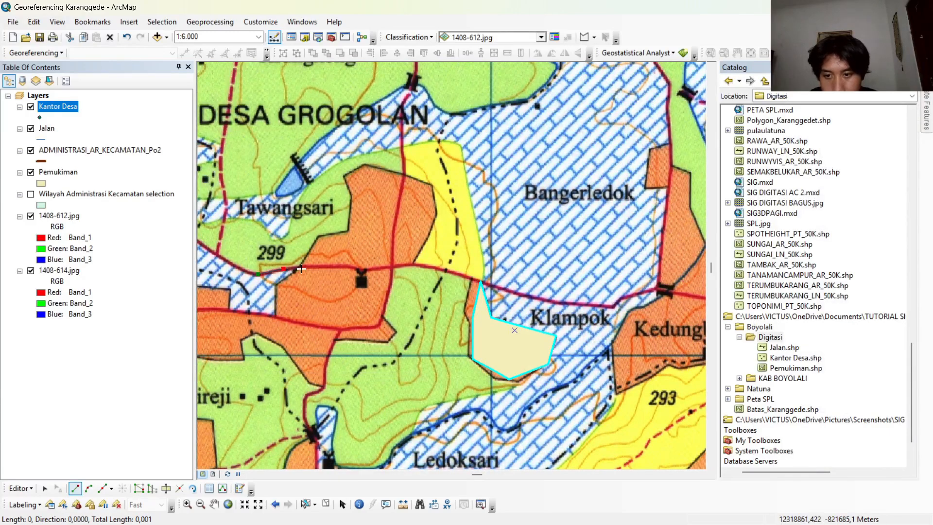
{"action": "left_click", "coordinate": [318, 266]}
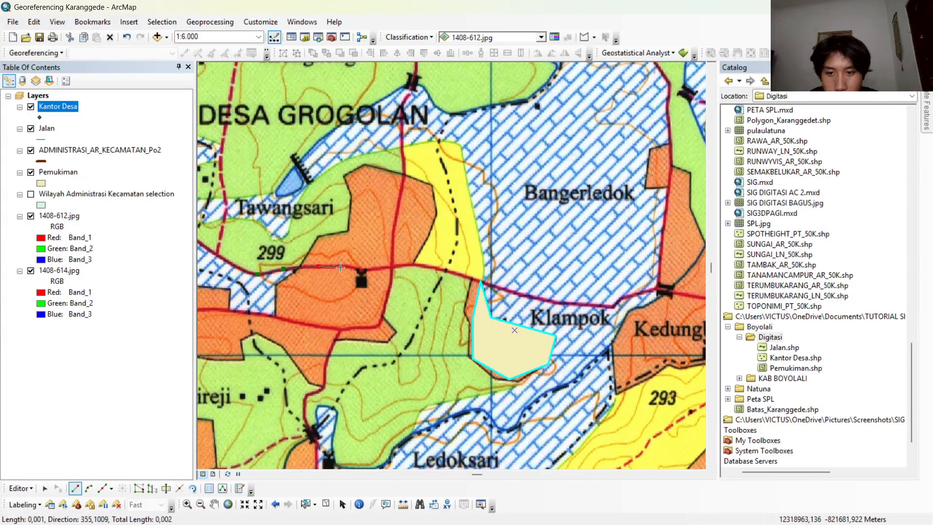
{"action": "left_click", "coordinate": [351, 266]}
{"action": "left_click", "coordinate": [398, 265]}
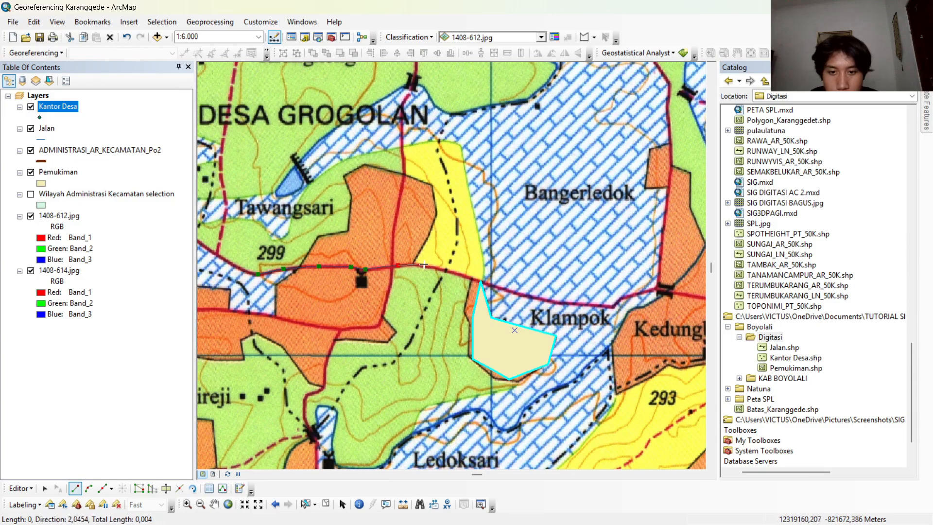
{"action": "left_click", "coordinate": [426, 267]}
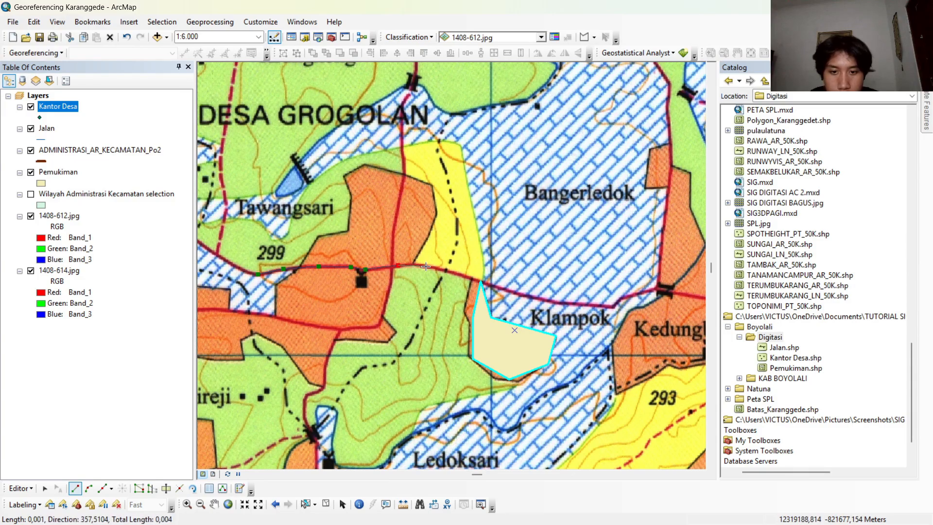
{"action": "left_click", "coordinate": [481, 281]}
{"action": "left_click", "coordinate": [536, 296]}
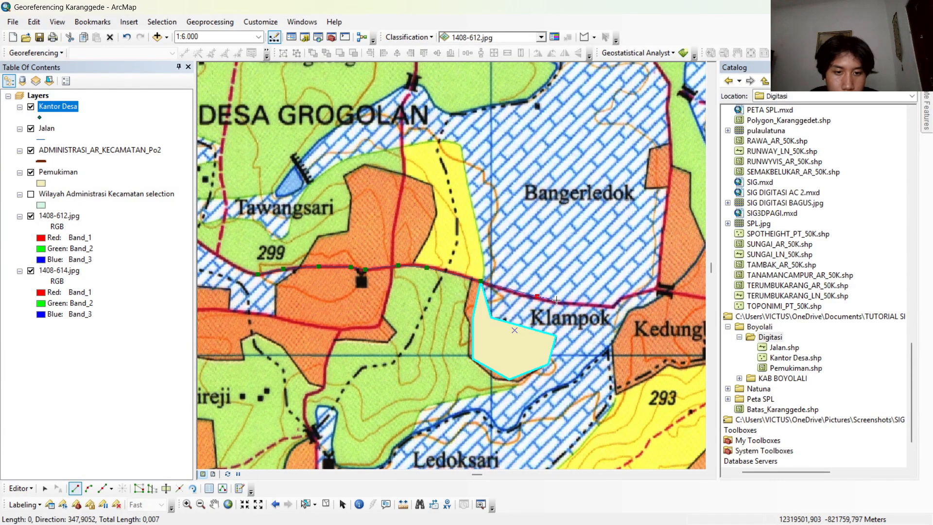
{"action": "left_click", "coordinate": [580, 303]}
{"action": "left_click", "coordinate": [611, 307]}
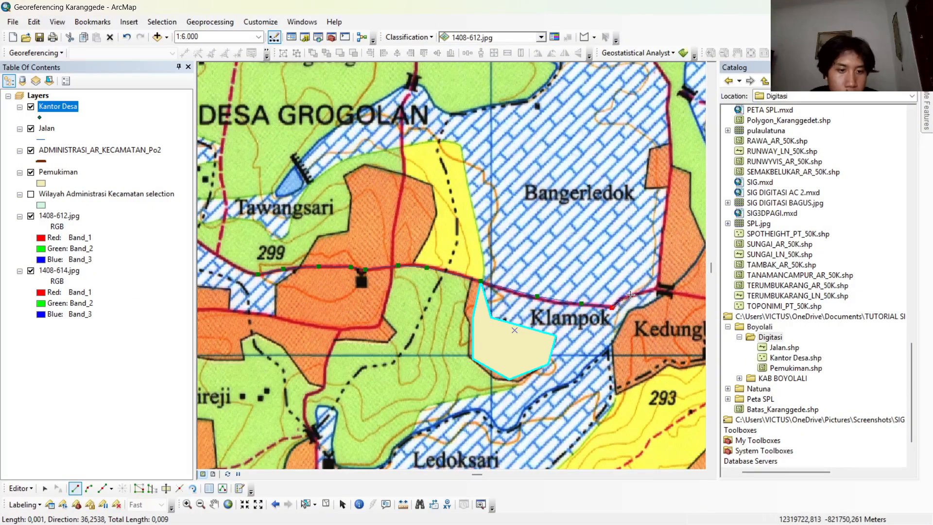
{"action": "double_click", "coordinate": [621, 297]}
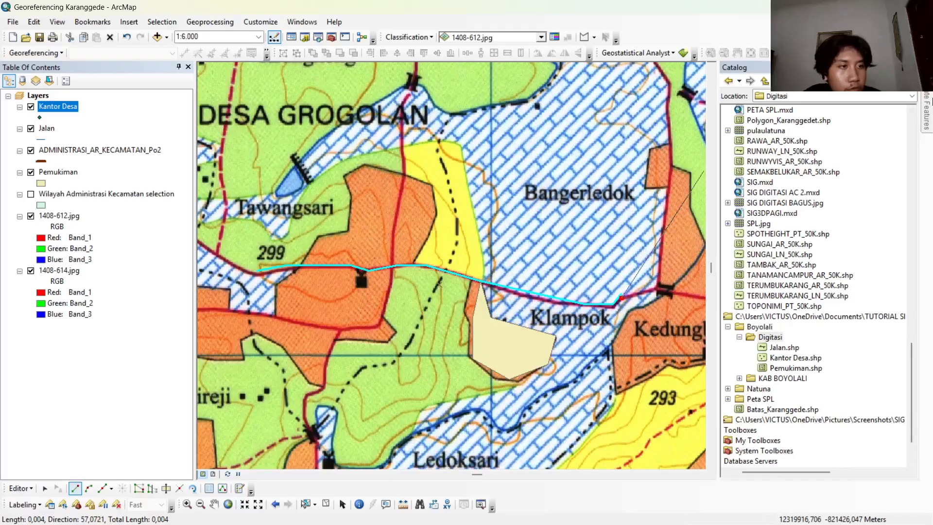
Place a Kantor Desa point on the village office symbol marked D below the Jatisari label, at 1:2.000 scale.
{"action": "left_click", "coordinate": [927, 105]}
{"action": "left_click", "coordinate": [765, 135]}
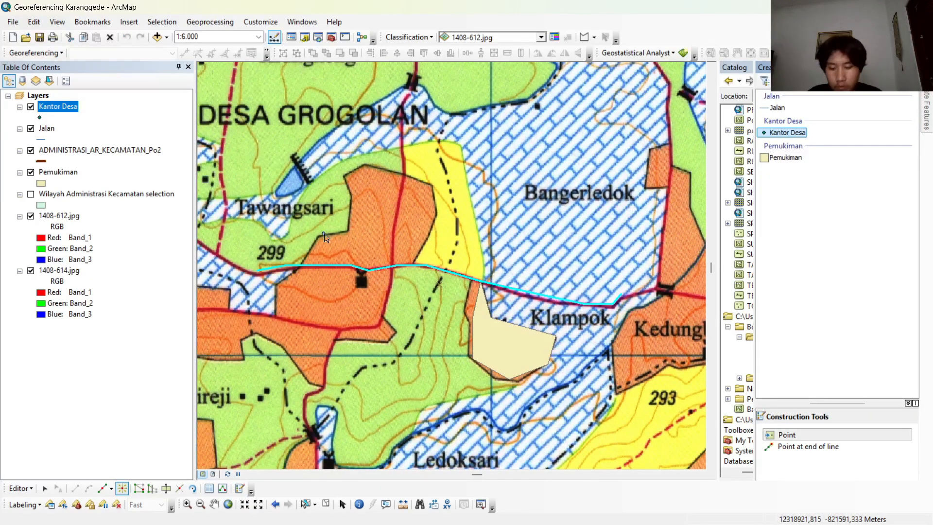
{"action": "scroll", "coordinate": [335, 248], "scroll_direction": "up", "scroll_amount": 2}
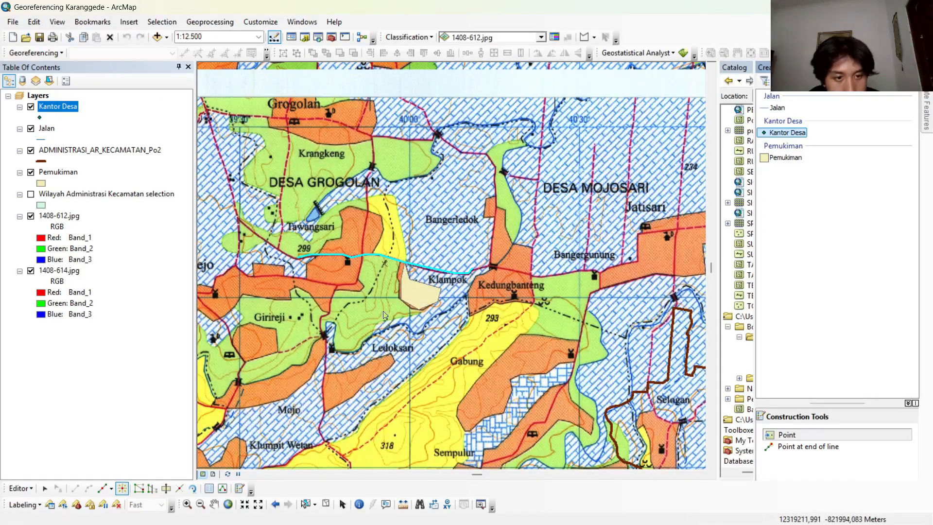
{"action": "scroll", "coordinate": [654, 243], "scroll_direction": "down", "scroll_amount": 3}
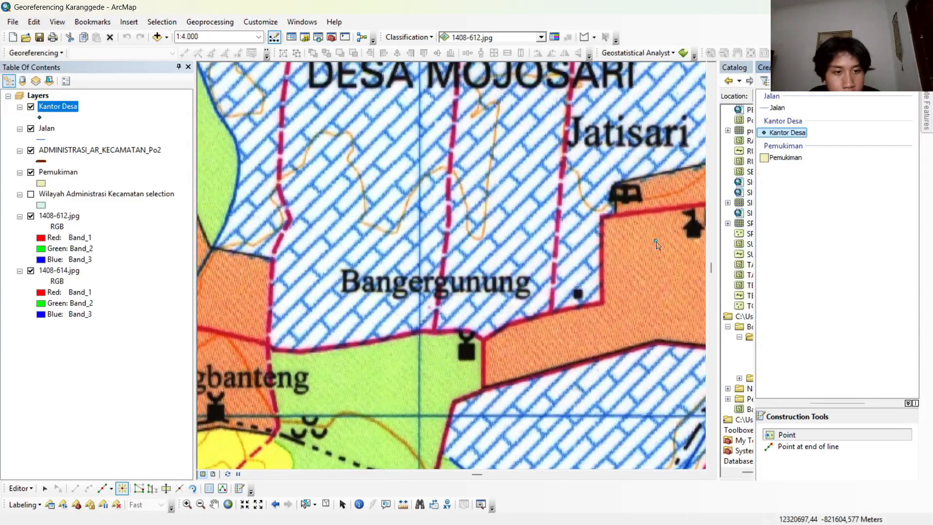
{"action": "left_click_drag", "start_coordinate": [656, 244], "coordinate": [404, 232]}
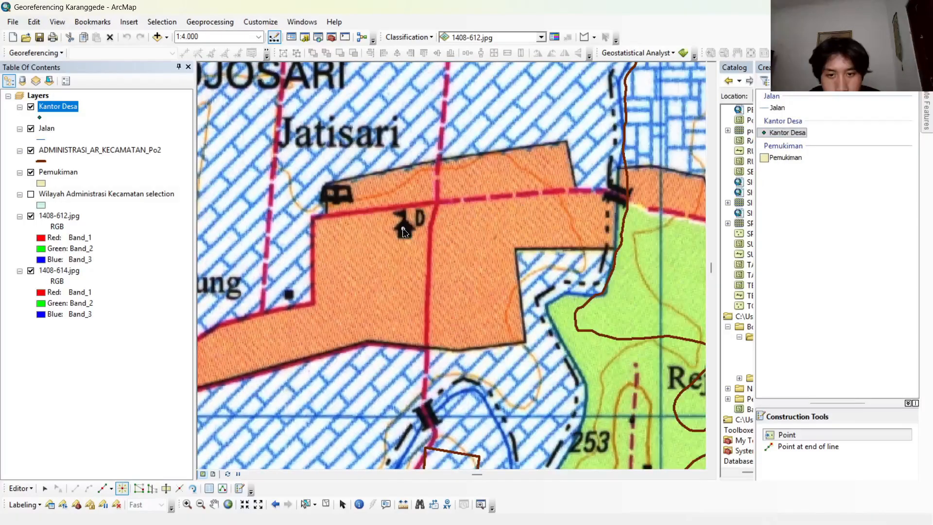
{"action": "scroll", "coordinate": [403, 232], "scroll_direction": "down", "scroll_amount": 2}
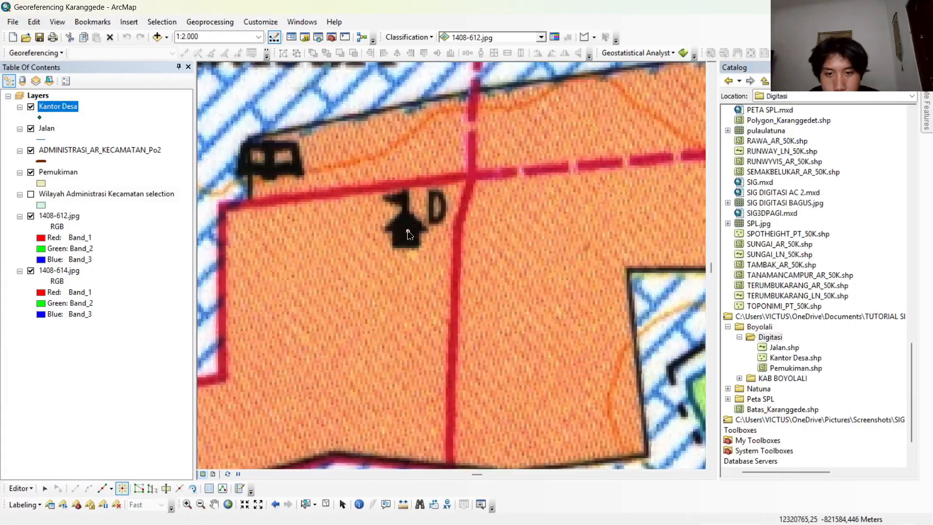
{"action": "left_click", "coordinate": [407, 229]}
{"action": "scroll", "coordinate": [402, 327], "scroll_direction": "up", "scroll_amount": 5}
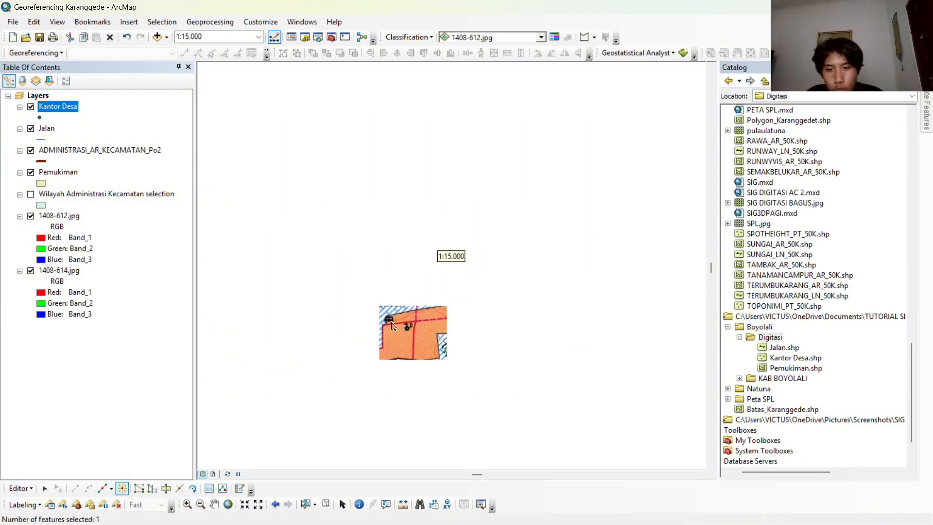
{"action": "left_click_drag", "start_coordinate": [326, 336], "coordinate": [477, 202]}
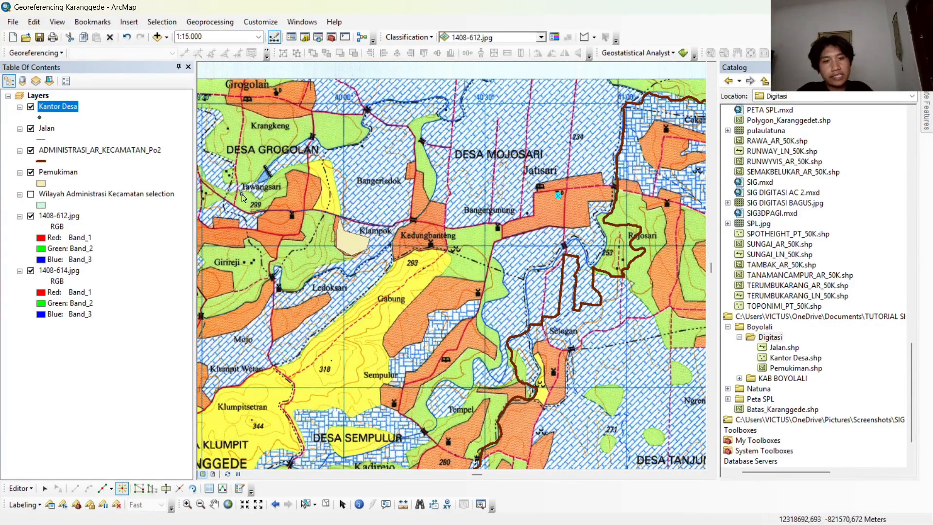
Save the edits and end the edit session.
{"action": "left_click", "coordinate": [19, 488]}
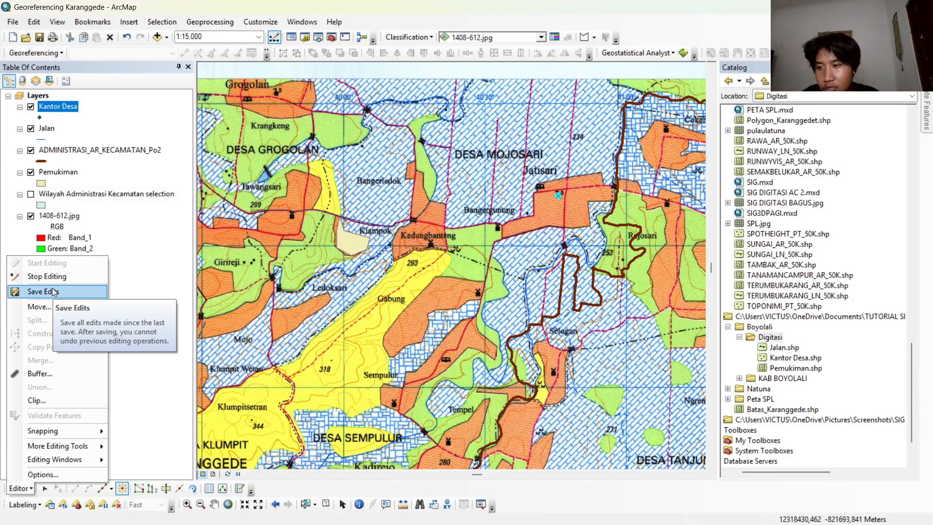
{"action": "left_click", "coordinate": [55, 292]}
{"action": "left_click", "coordinate": [20, 488]}
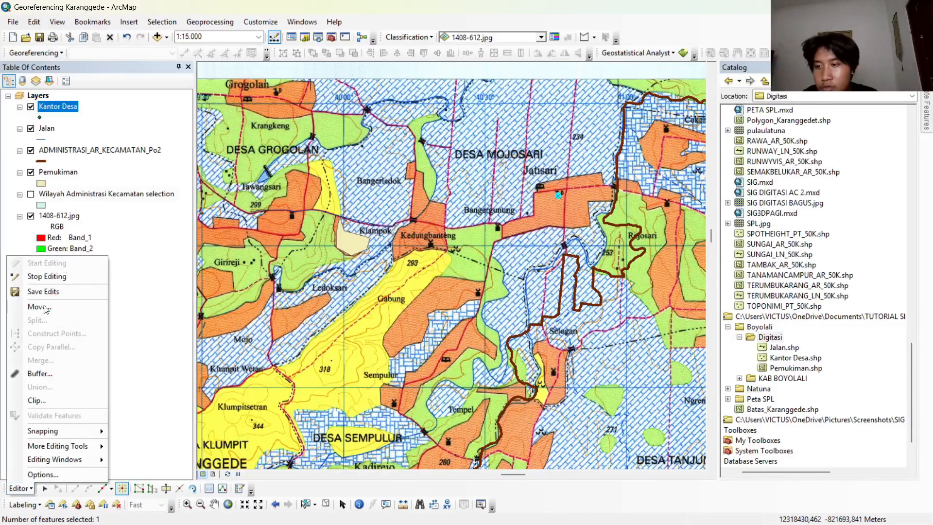
{"action": "left_click", "coordinate": [57, 276]}
Switch to the SIG DIGITASI BAGUS map document and examine its layer list and fully digitized district map.
{"action": "scroll", "coordinate": [400, 250], "scroll_direction": "down", "scroll_amount": 3}
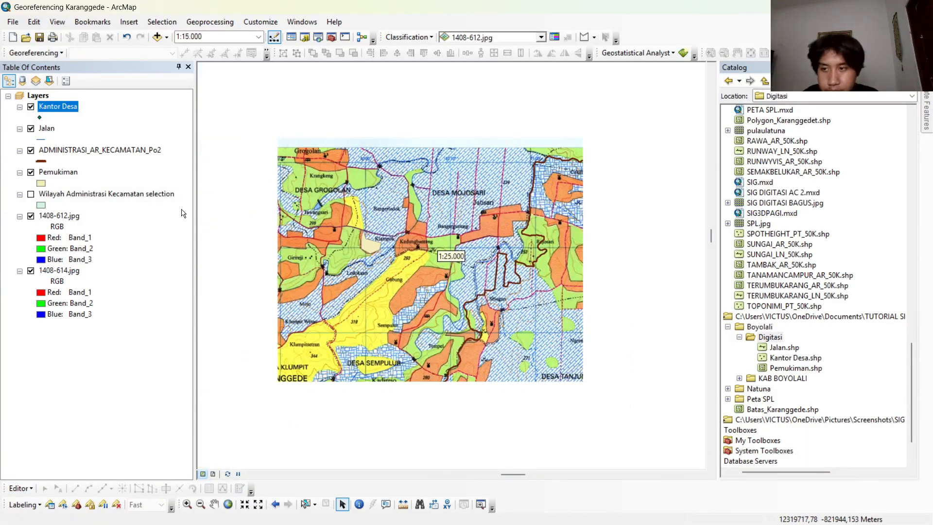
{"action": "scroll", "coordinate": [387, 225], "scroll_direction": "down", "scroll_amount": 3}
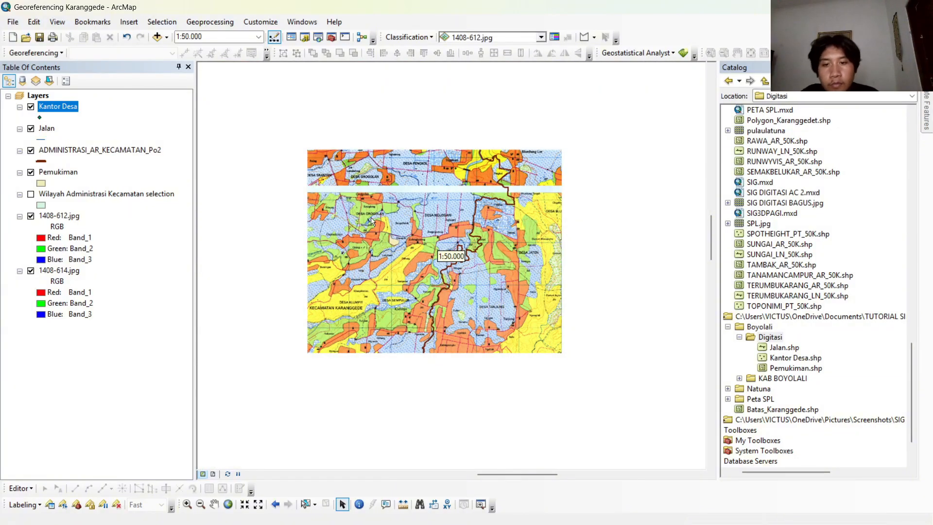
{"action": "scroll", "coordinate": [371, 220], "scroll_direction": "up", "scroll_amount": 2}
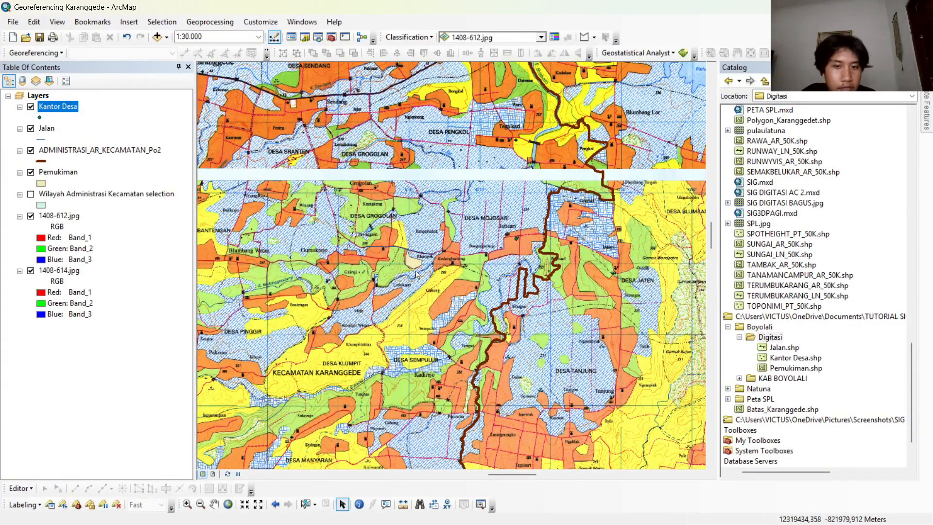
{"action": "mouse_move", "coordinate": [513, 512]}
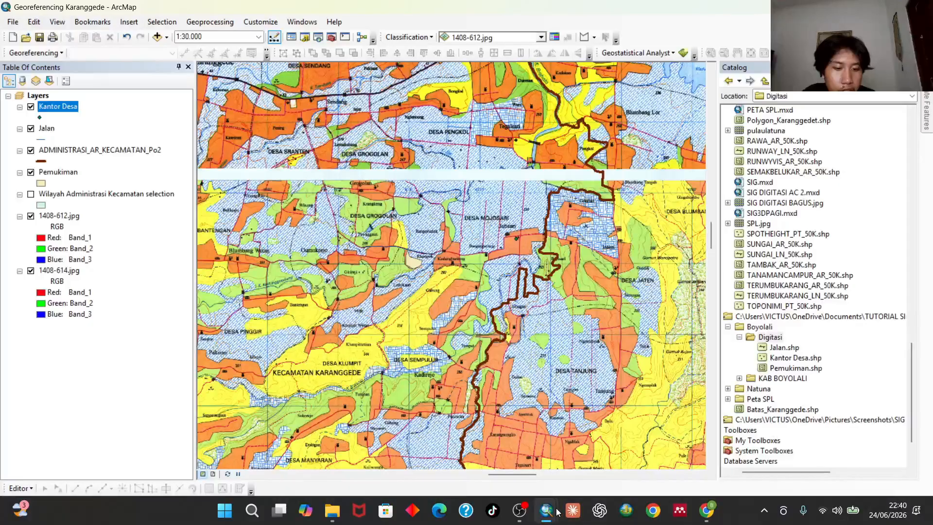
{"action": "mouse_move", "coordinate": [553, 510]}
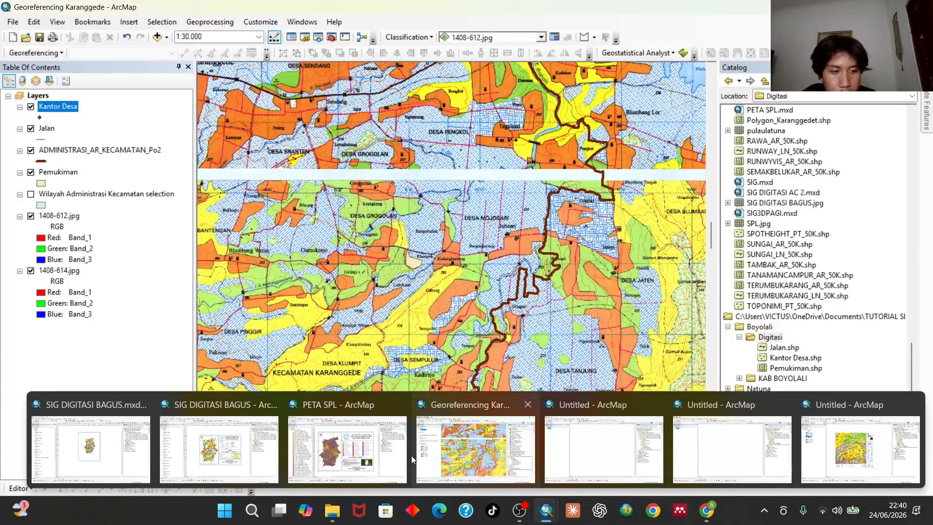
{"action": "mouse_move", "coordinate": [253, 432]}
{"action": "left_click", "coordinate": [189, 442]}
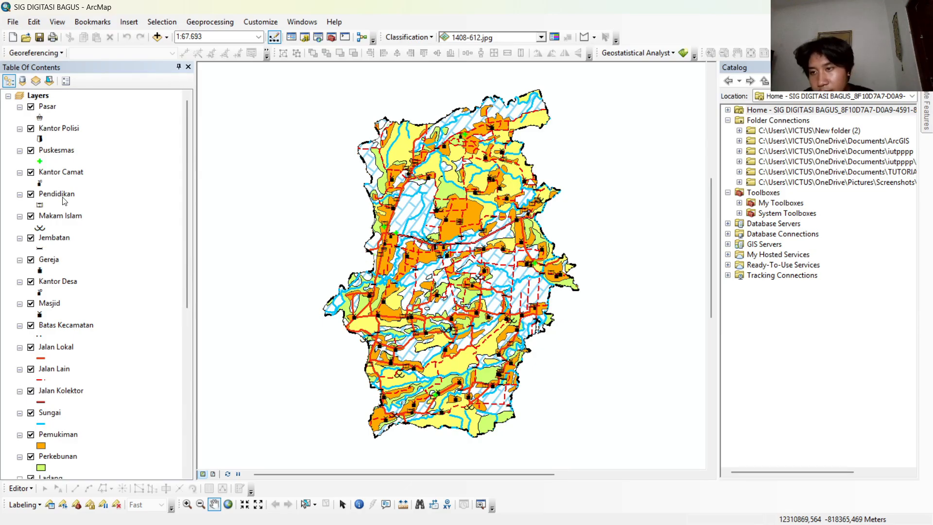
{"action": "scroll", "coordinate": [66, 224], "scroll_direction": "down", "scroll_amount": 2}
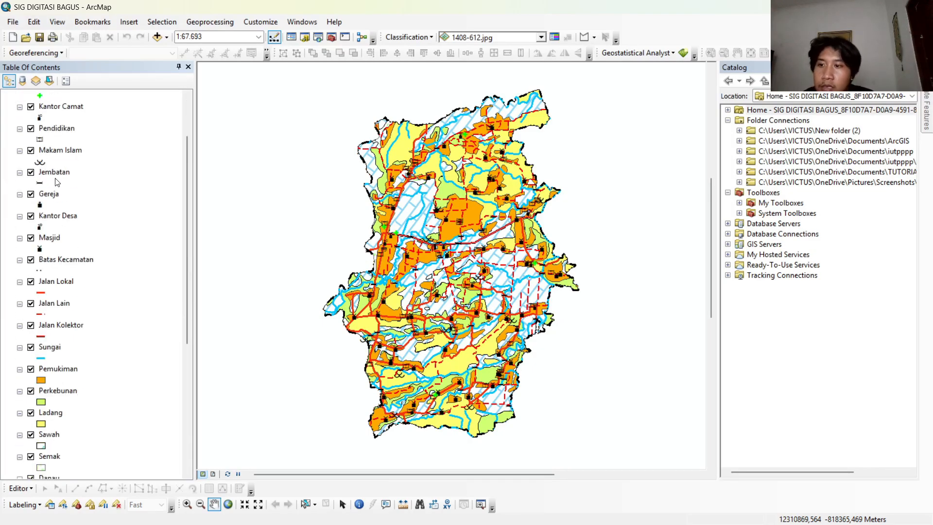
{"action": "scroll", "coordinate": [62, 276], "scroll_direction": "down", "scroll_amount": 1}
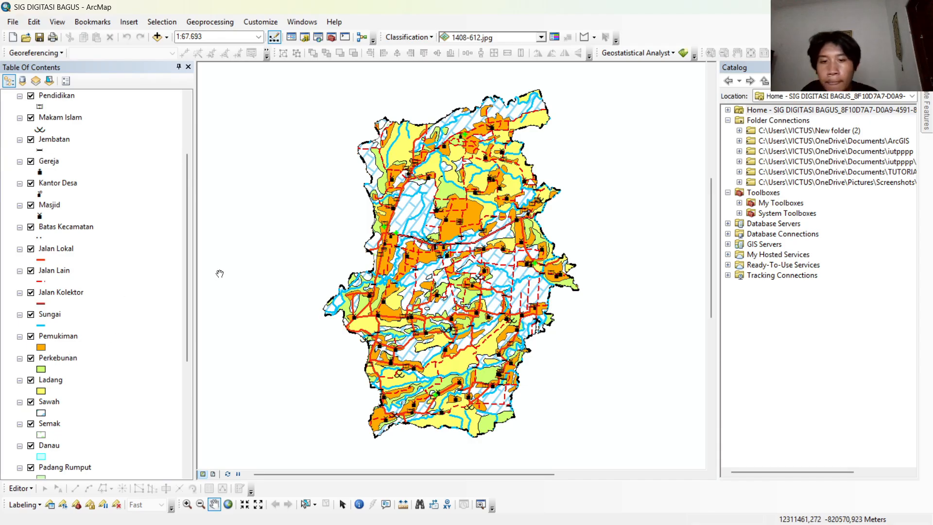
{"action": "scroll", "coordinate": [160, 250], "scroll_direction": "down", "scroll_amount": 2}
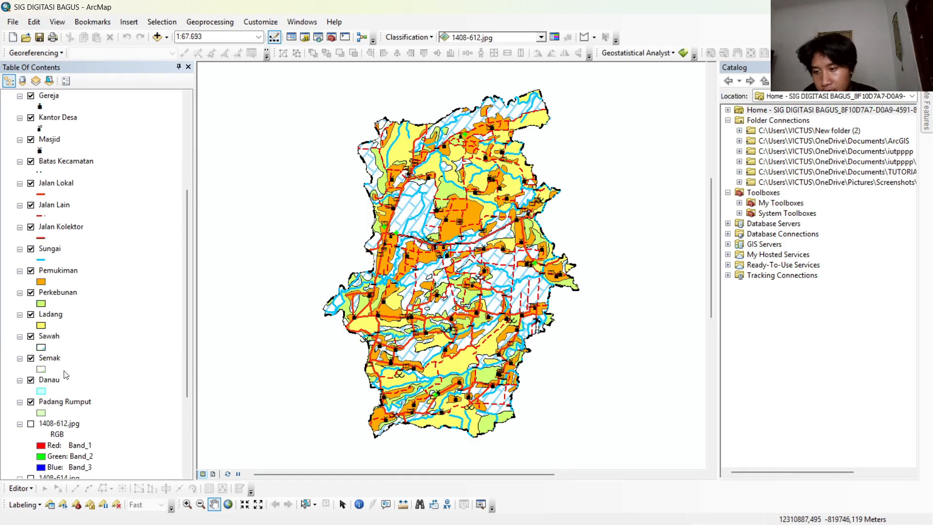
{"action": "scroll", "coordinate": [66, 374], "scroll_direction": "down", "scroll_amount": 5}
{"action": "scroll", "coordinate": [90, 352], "scroll_direction": "up", "scroll_amount": 10}
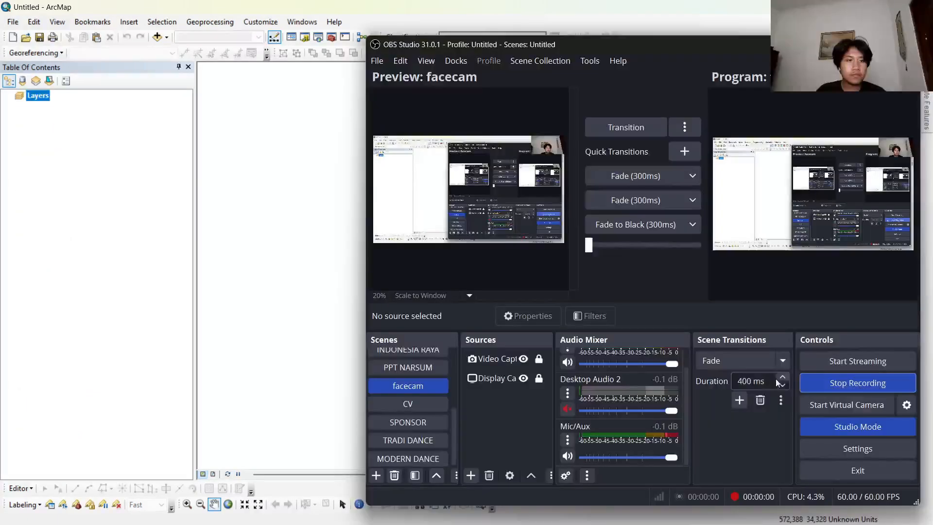
Set the data frame's coordinate system to WGS 1984 in the untitled map document.
{"action": "left_click", "coordinate": [243, 276]}
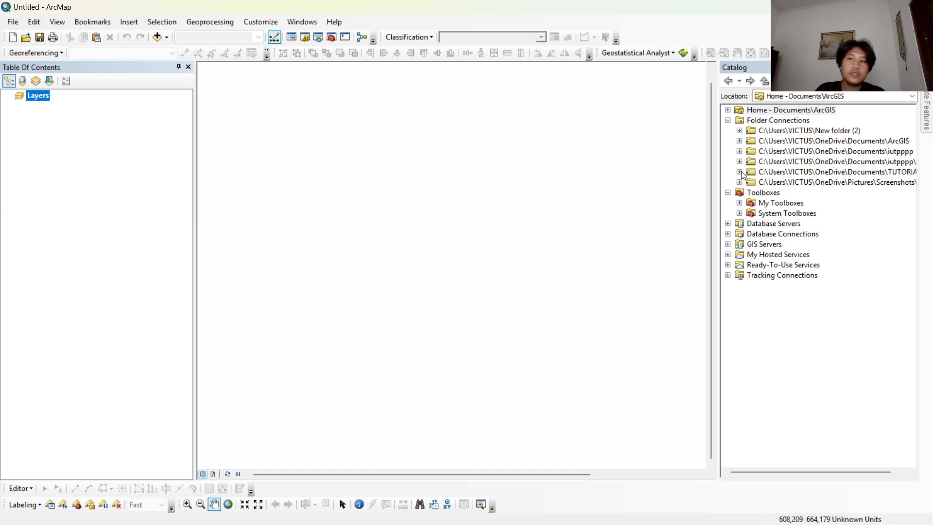
{"action": "right_click", "coordinate": [49, 103]}
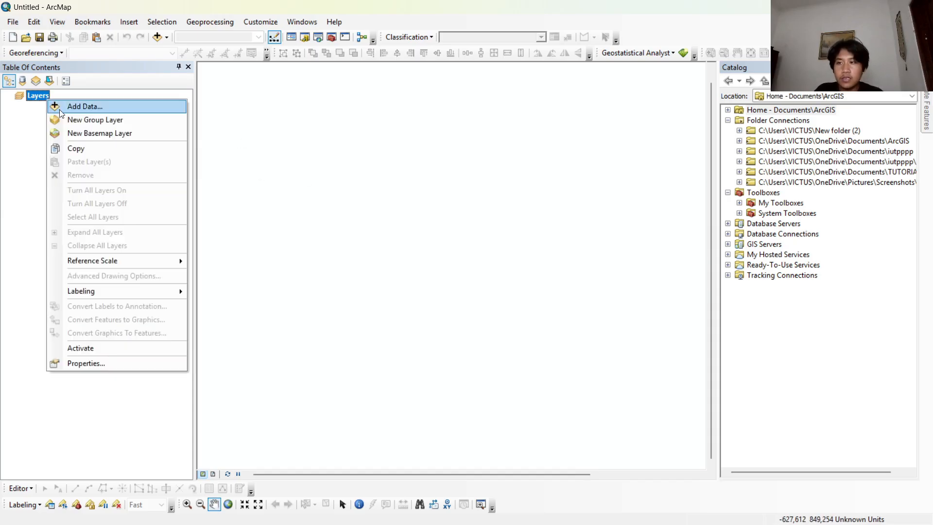
{"action": "left_click", "coordinate": [119, 365]}
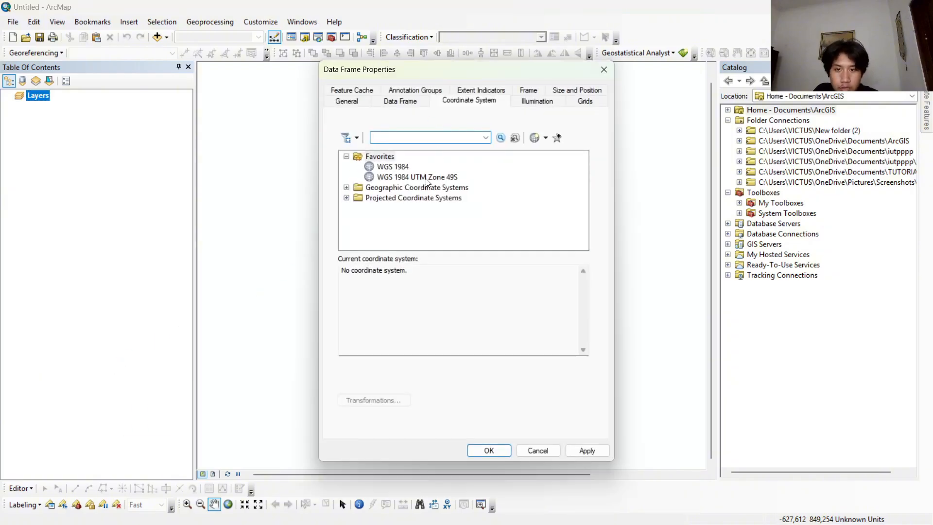
{"action": "left_click", "coordinate": [393, 167]}
{"action": "left_click", "coordinate": [488, 451]}
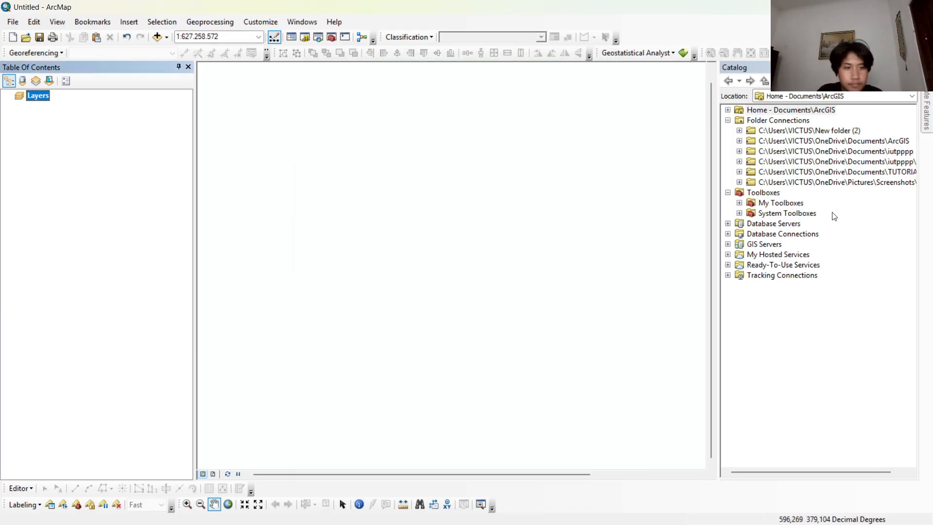
Add the Batas_Karanggede.shp boundary shapefile from the tutorial folder to the map.
{"action": "left_click", "coordinate": [738, 172]}
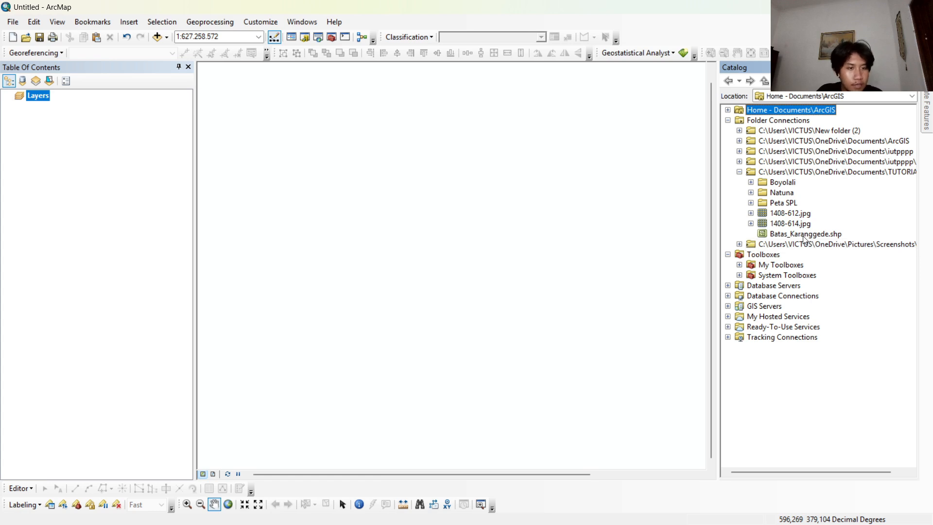
{"action": "left_click_drag", "start_coordinate": [803, 238], "coordinate": [480, 226]}
{"action": "left_click_drag", "start_coordinate": [135, 161], "coordinate": [123, 154]}
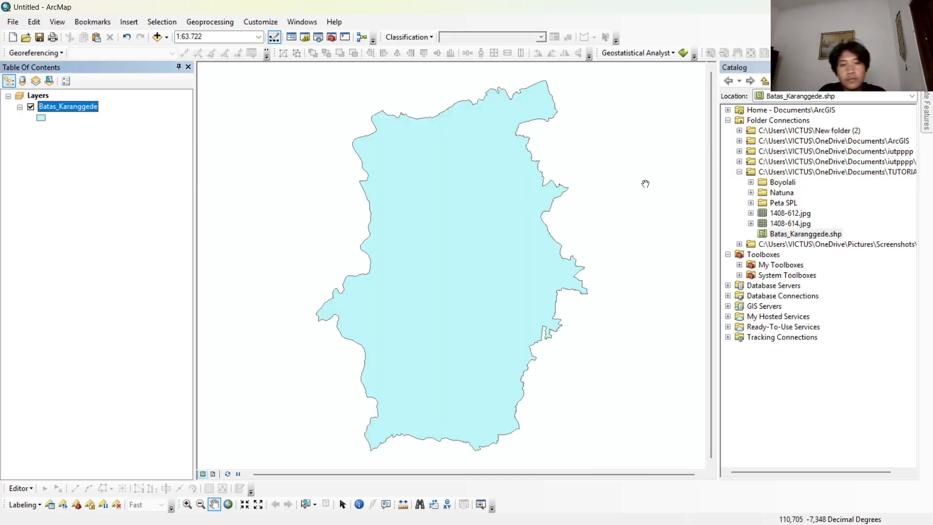
Add the DEMNAS_1408-61_v1.0.tif raster from the Peta SPL DEMNAS folder above the boundary layer and dismiss the extent warning.
{"action": "left_click", "coordinate": [750, 203]}
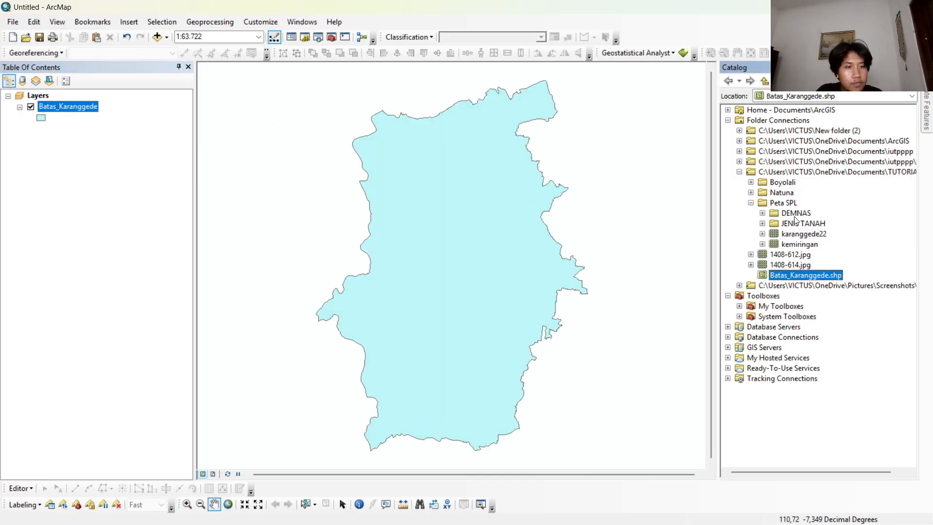
{"action": "left_click", "coordinate": [762, 214]}
{"action": "left_click_drag", "start_coordinate": [797, 225], "coordinate": [97, 105]}
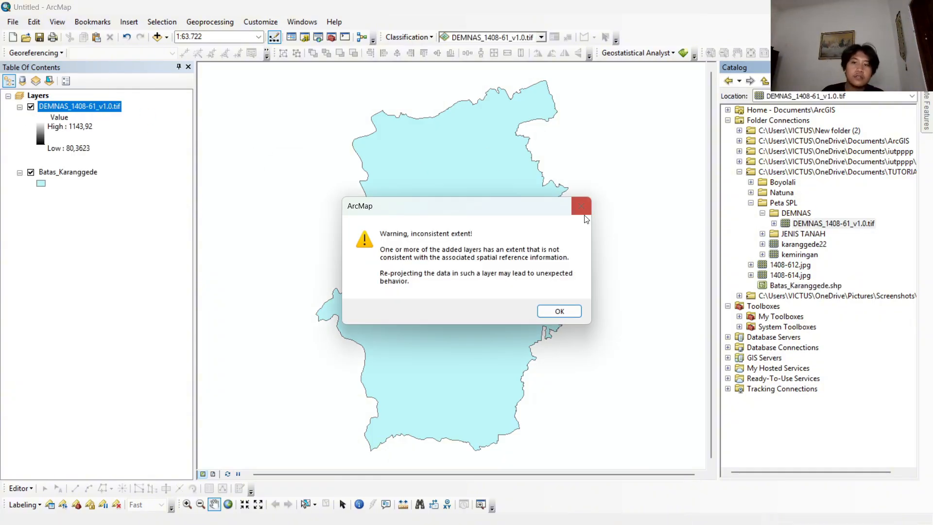
{"action": "left_click", "coordinate": [559, 311]}
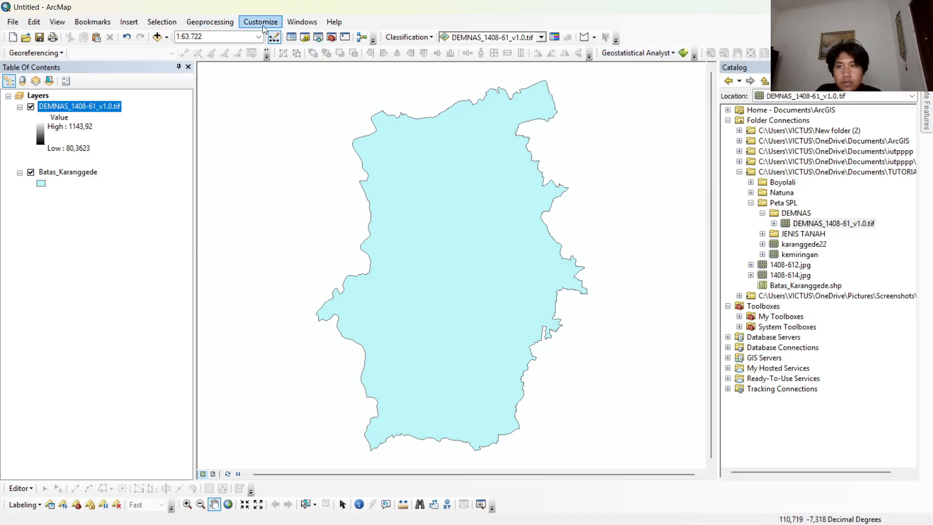
Search for "define projection" and open the Data Management version of the Define Projection tool.
{"action": "left_click", "coordinate": [319, 39]}
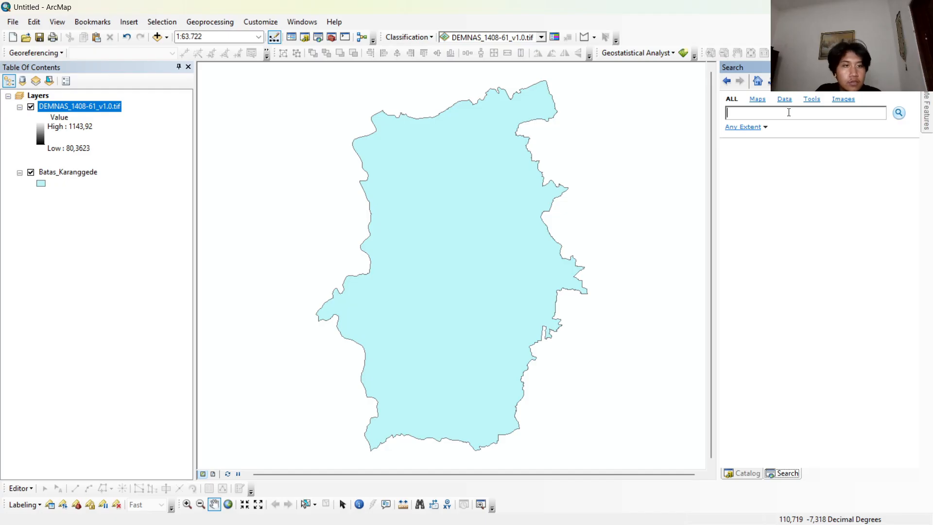
{"action": "type", "text": "def"}
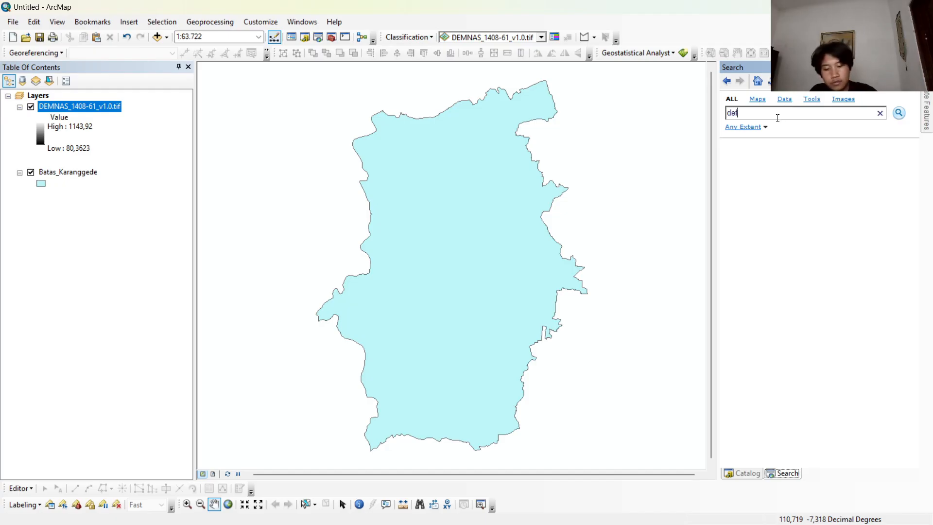
{"action": "type", "text": "ine p"}
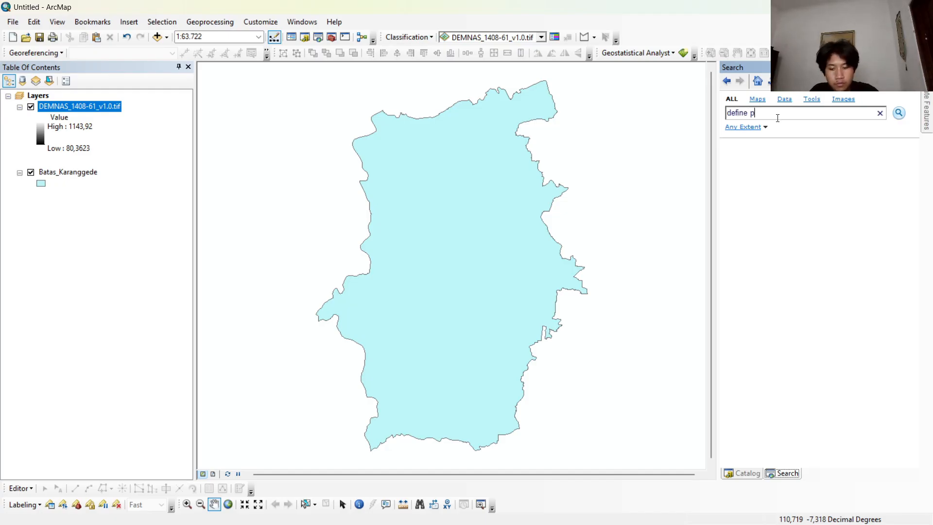
{"action": "type", "text": "roject"}
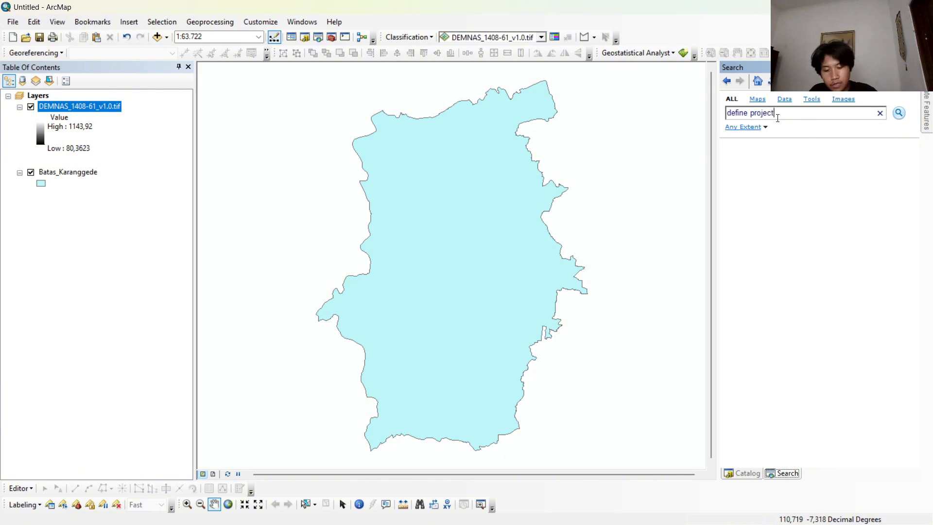
{"action": "type", "text": "ion"}
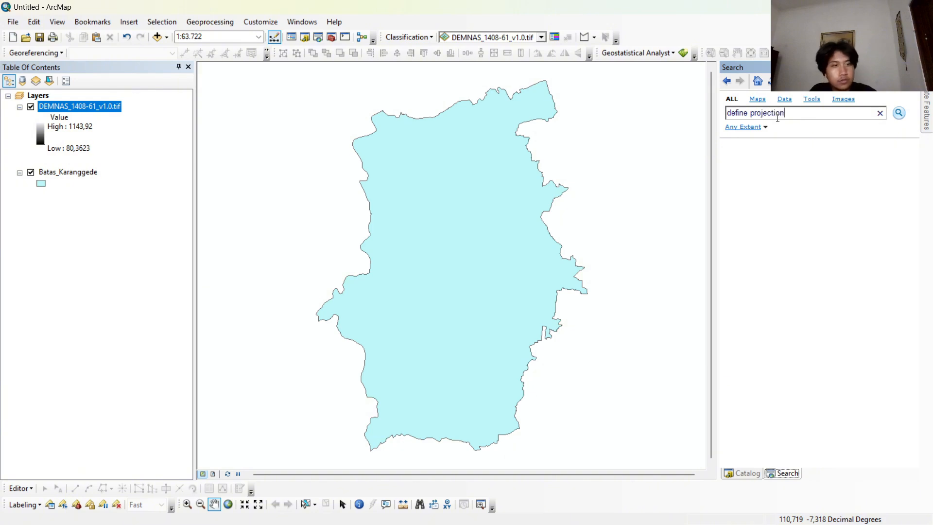
{"action": "left_click", "coordinate": [898, 113]}
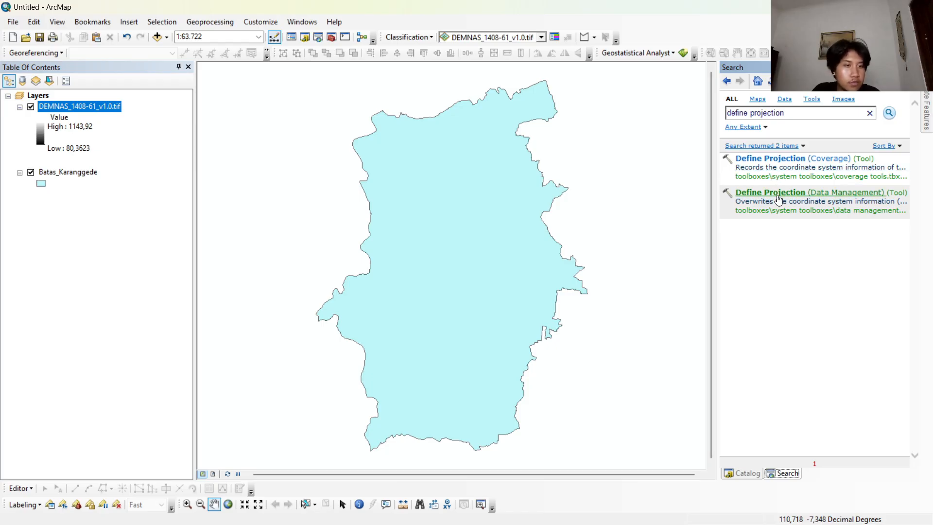
{"action": "left_click", "coordinate": [763, 193]}
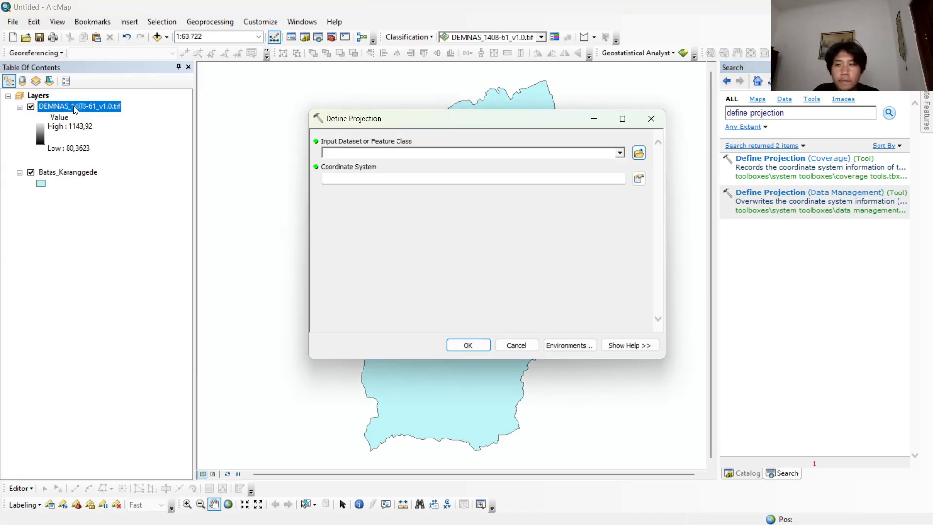
Define the projection of the DEMNAS_1408-61_v1.0.tif raster as WGS 1984 and run the tool.
{"action": "left_click_drag", "start_coordinate": [75, 109], "coordinate": [147, 112]}
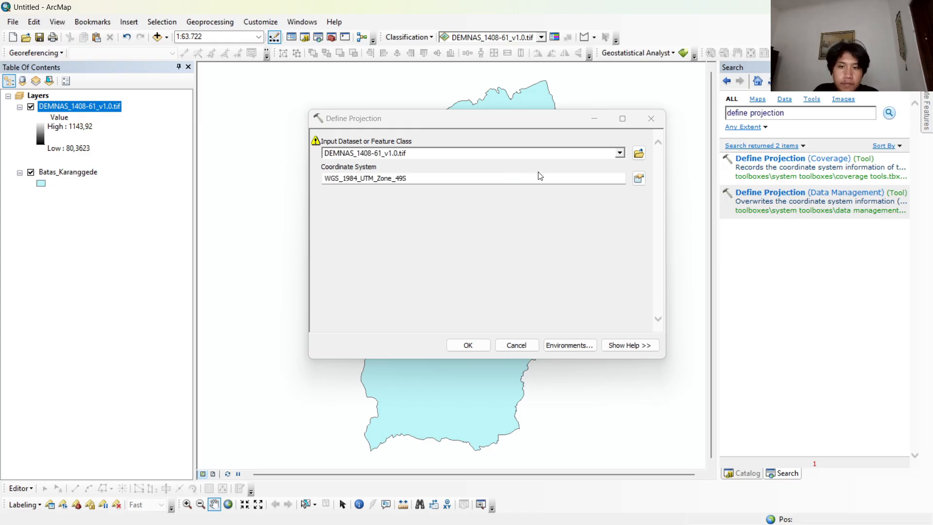
{"action": "left_click", "coordinate": [638, 179]}
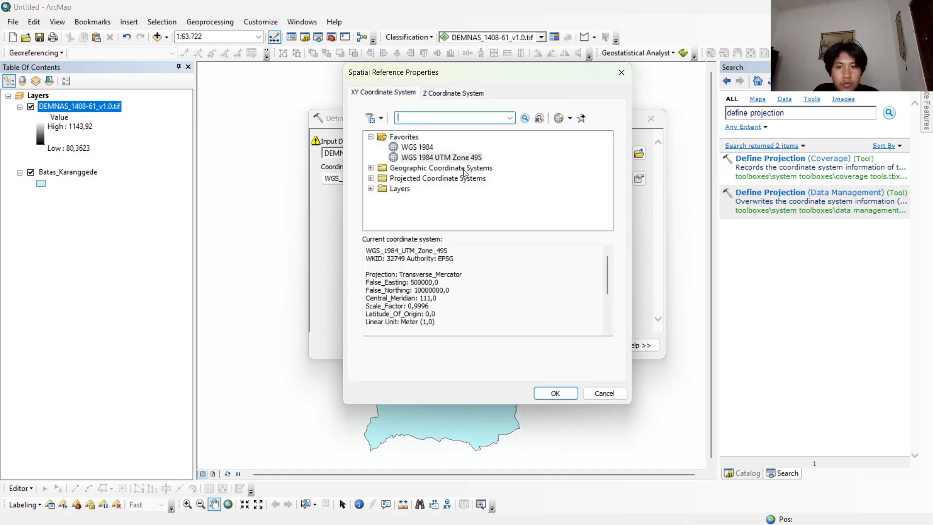
{"action": "left_click", "coordinate": [432, 148]}
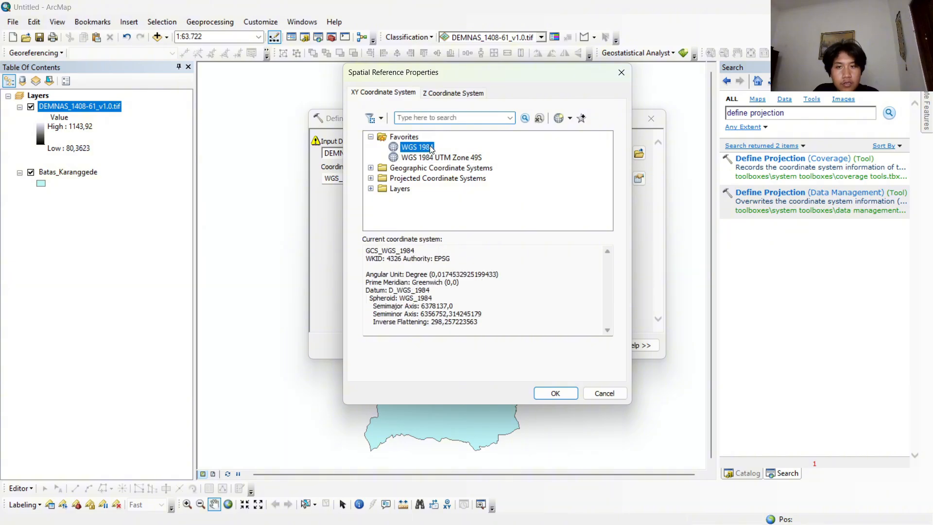
{"action": "left_click", "coordinate": [554, 392]}
{"action": "left_click", "coordinate": [467, 344]}
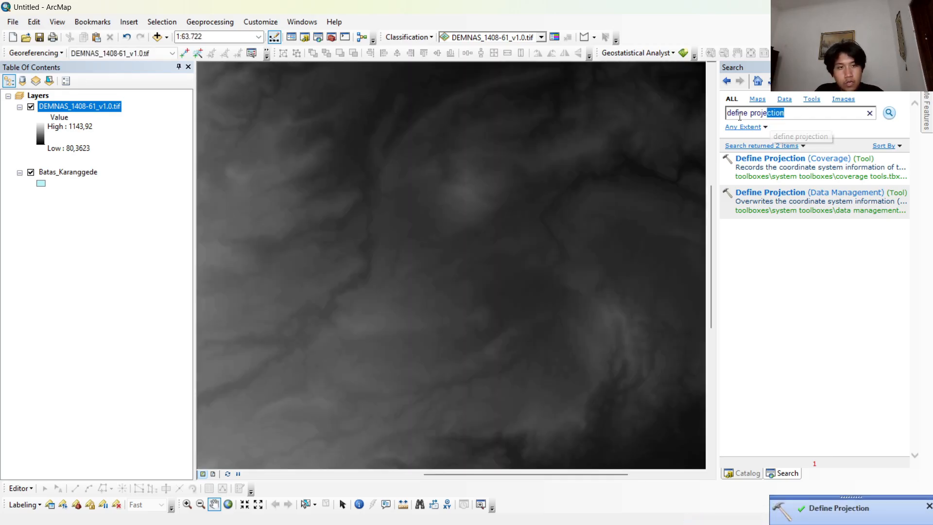
Search for "mosaic to new raster" and open the Mosaic To New Raster tool.
{"action": "left_click", "coordinate": [773, 113]}
{"action": "key", "text": "BackSpace"}
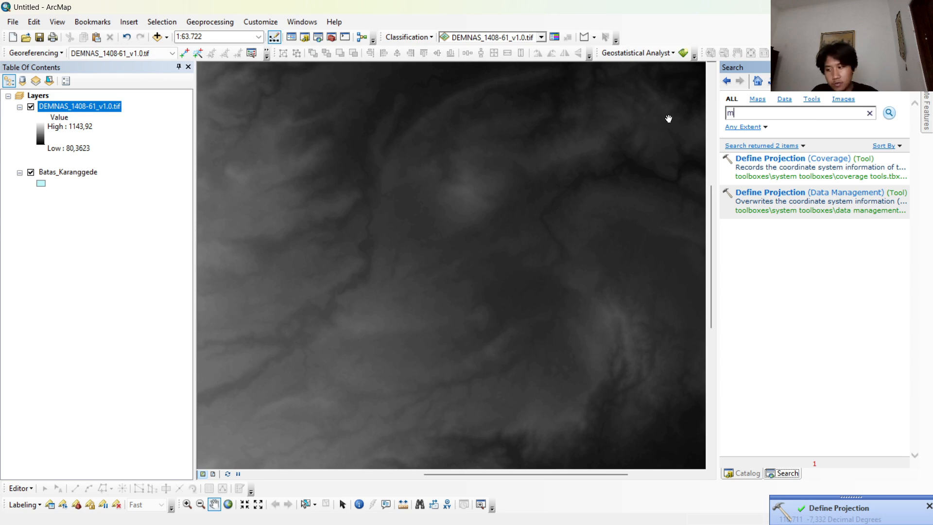
{"action": "type", "text": "mo"}
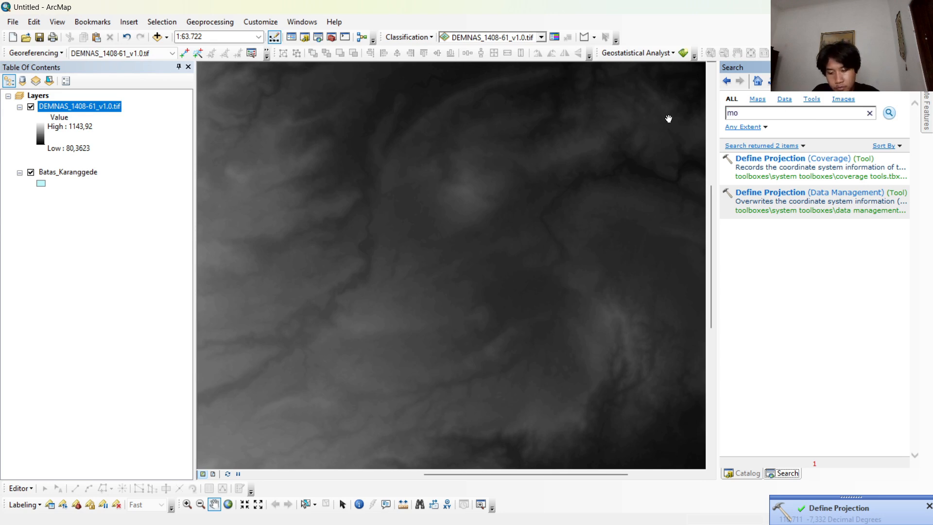
{"action": "type", "text": "sai"}
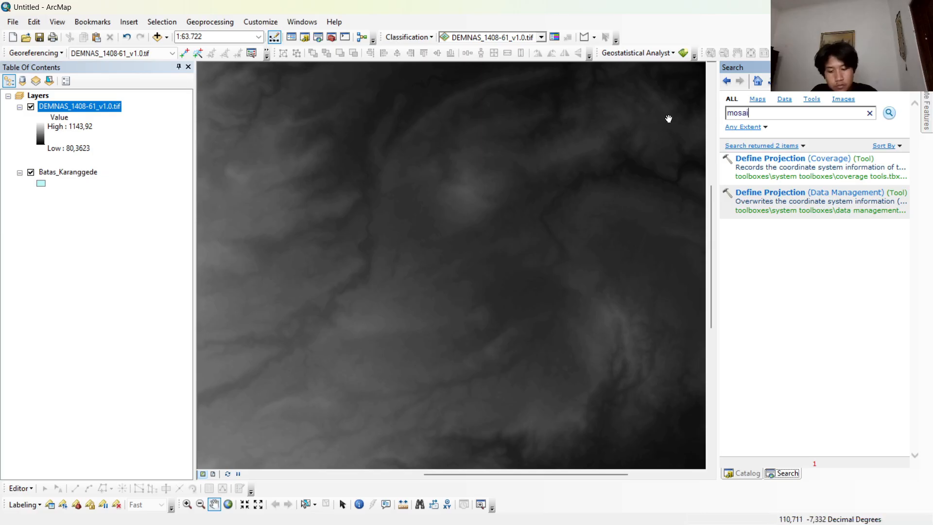
{"action": "type", "text": "c to"}
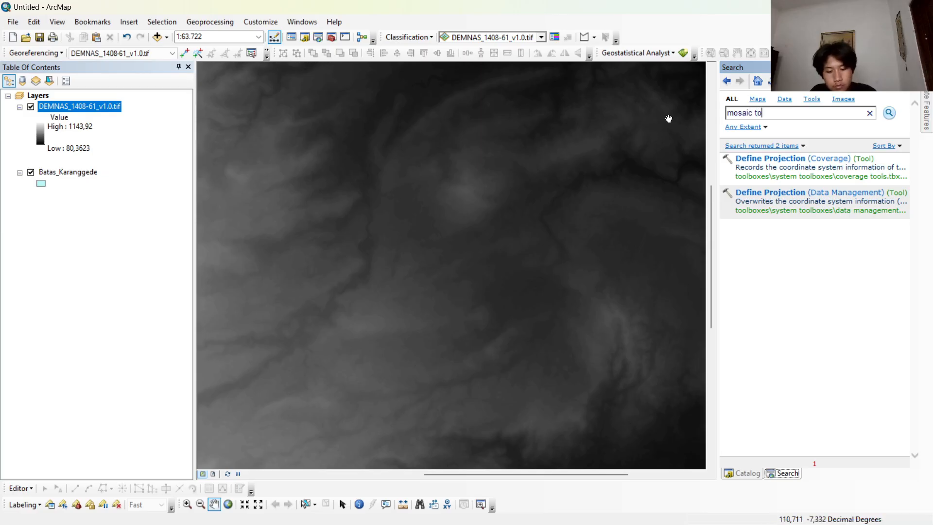
{"action": "type", "text": " new ras"}
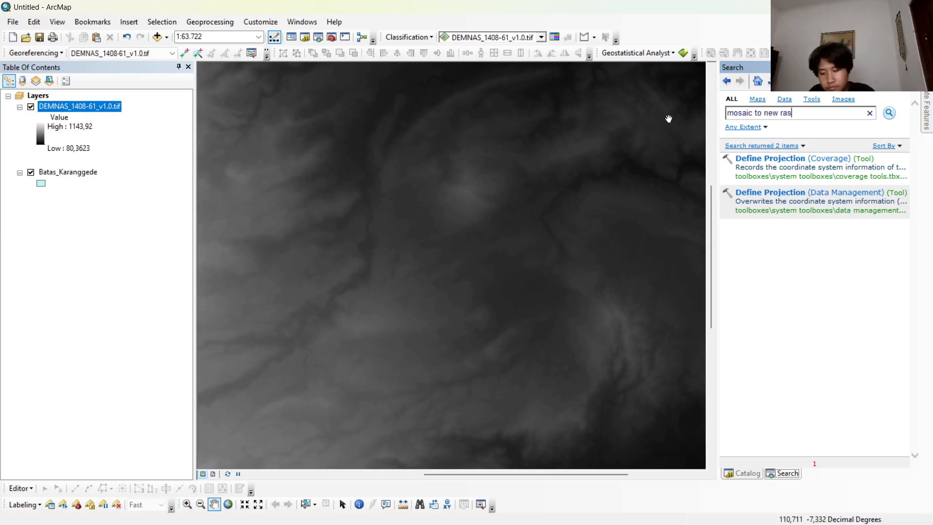
{"action": "type", "text": "ter"}
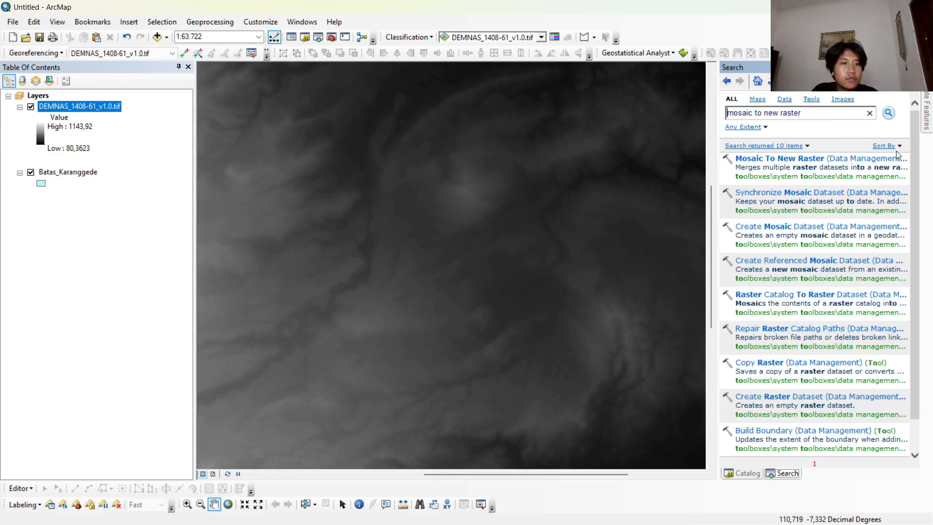
{"action": "left_click", "coordinate": [812, 160]}
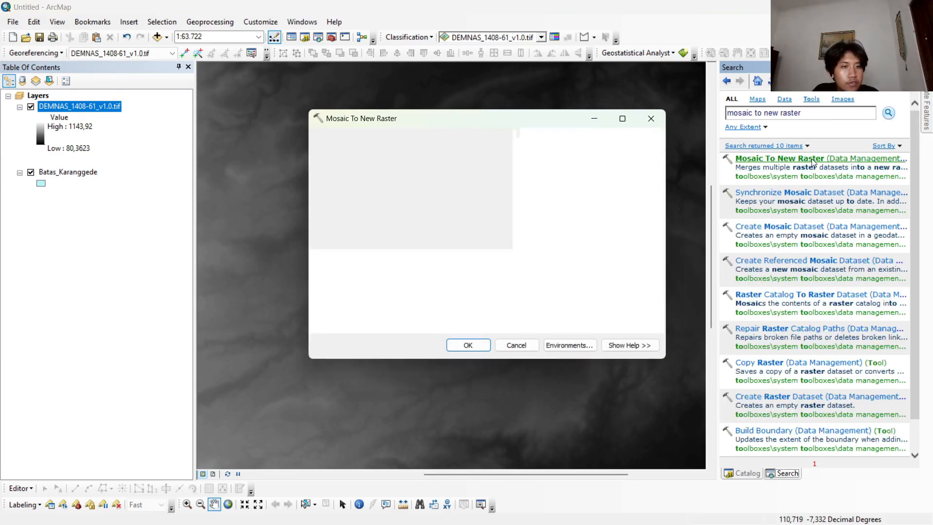
Use DEMNAS_1408-61_v1.0.tif as the mosaic's input raster and the Peta SPL folder as its output location.
{"action": "left_click_drag", "start_coordinate": [101, 110], "coordinate": [236, 121]}
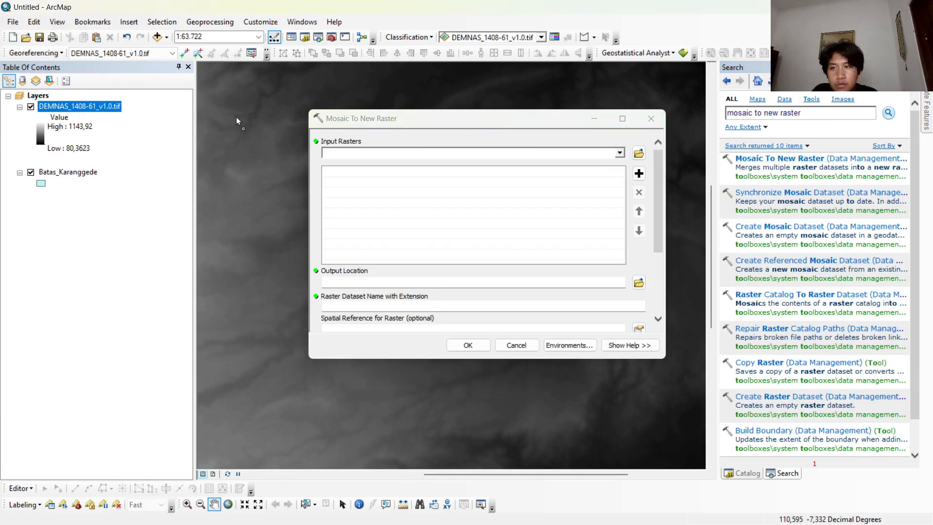
{"action": "left_click_drag", "start_coordinate": [324, 144], "coordinate": [334, 151]}
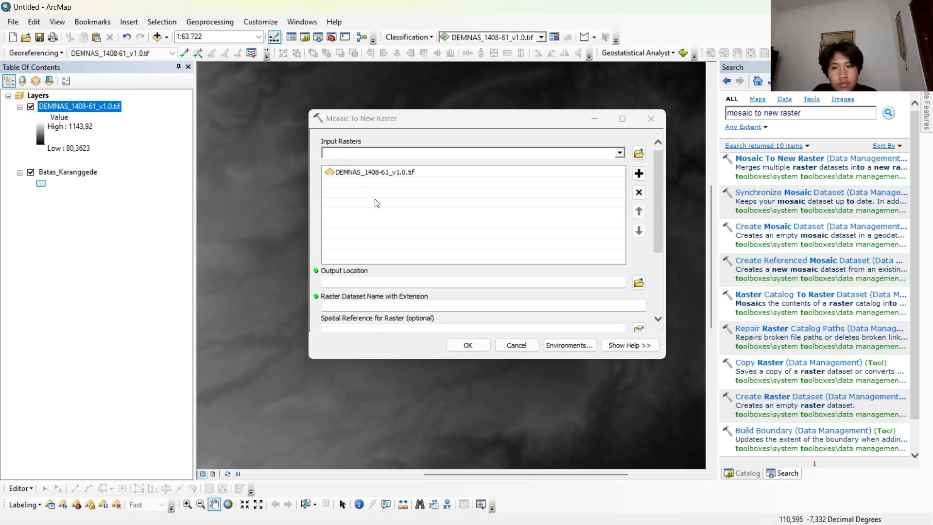
{"action": "scroll", "coordinate": [405, 261], "scroll_direction": "down", "scroll_amount": 1}
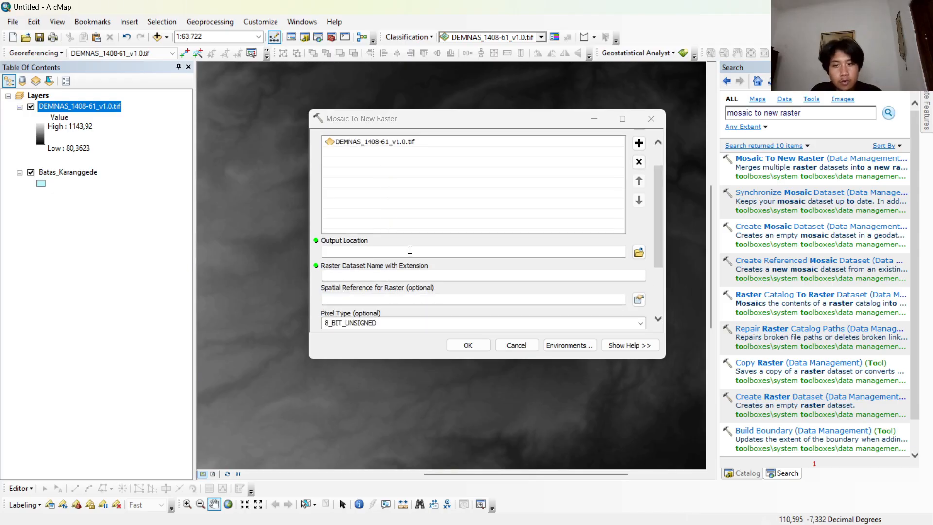
{"action": "left_click", "coordinate": [638, 252]}
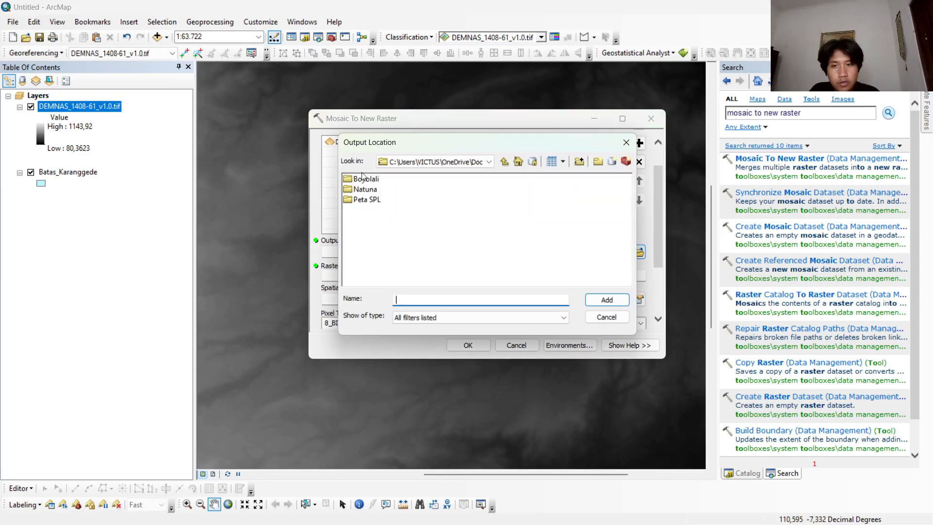
{"action": "left_click", "coordinate": [363, 203]}
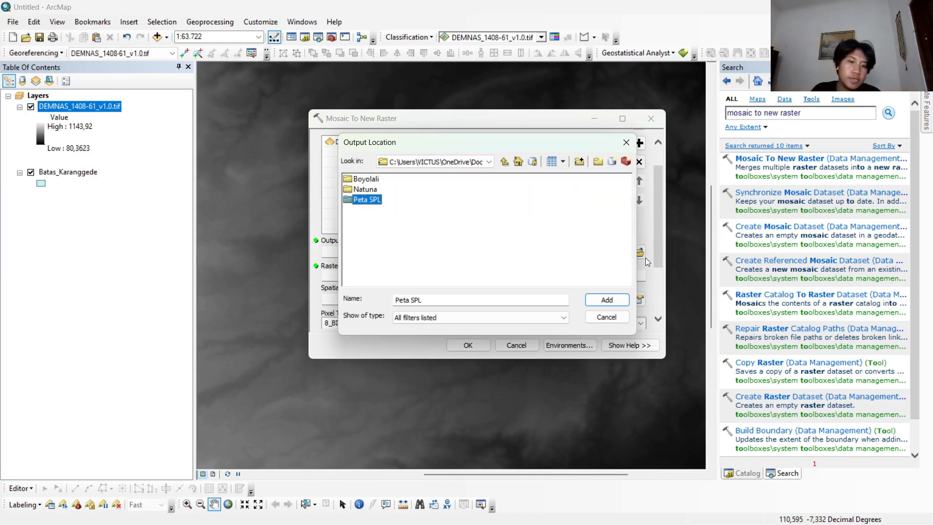
{"action": "left_click", "coordinate": [611, 304]}
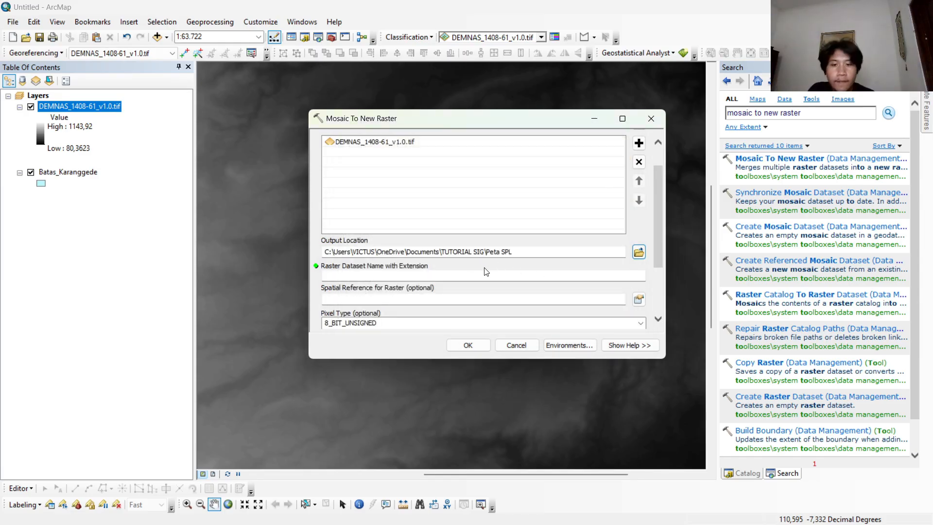
Open the mosaic's raster dataset name for editing.
{"action": "left_click", "coordinate": [502, 277]}
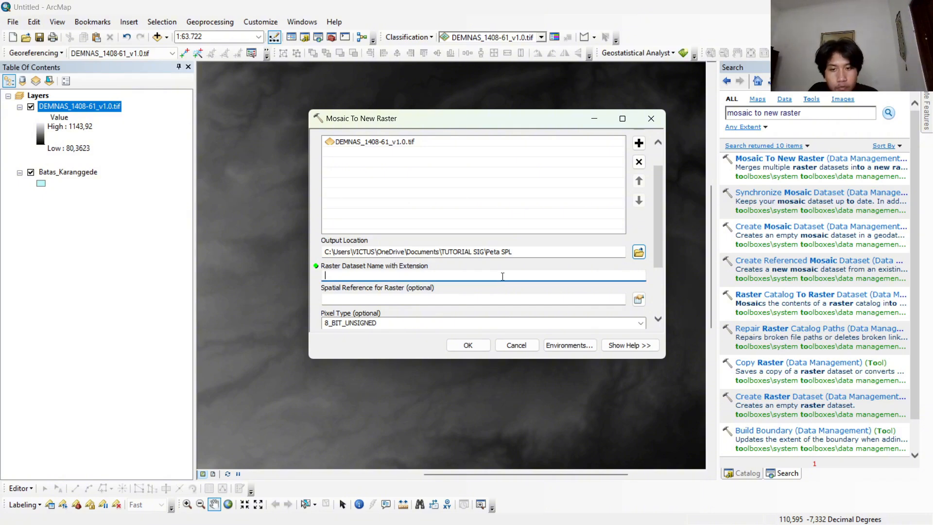
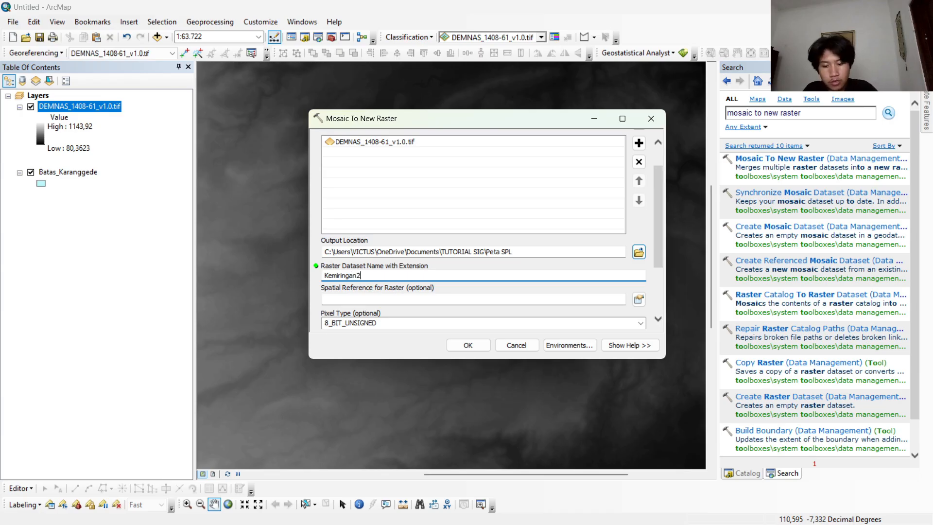
Name the mosaic's raster dataset Kemiringan26 and set its spatial reference to WGS 1984.
{"action": "left_click", "coordinate": [639, 299]}
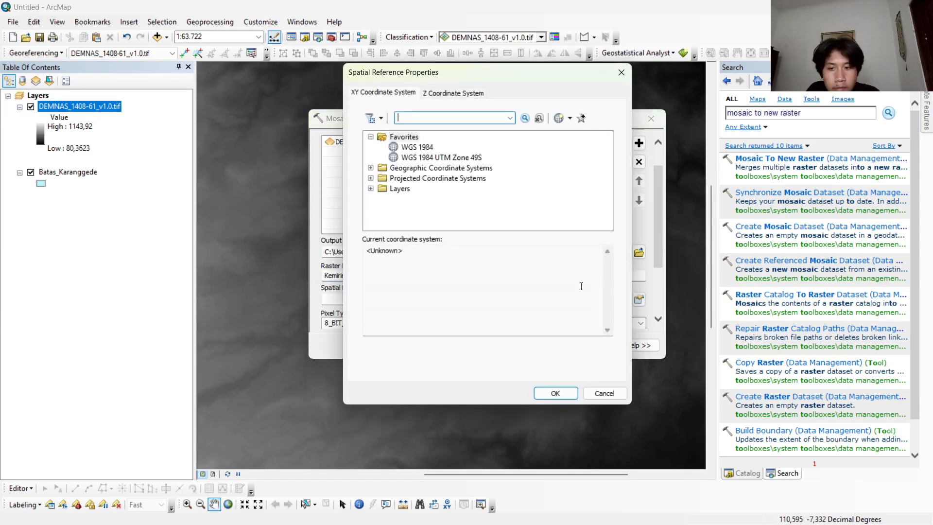
{"action": "left_click", "coordinate": [417, 147]}
{"action": "left_click", "coordinate": [555, 393]}
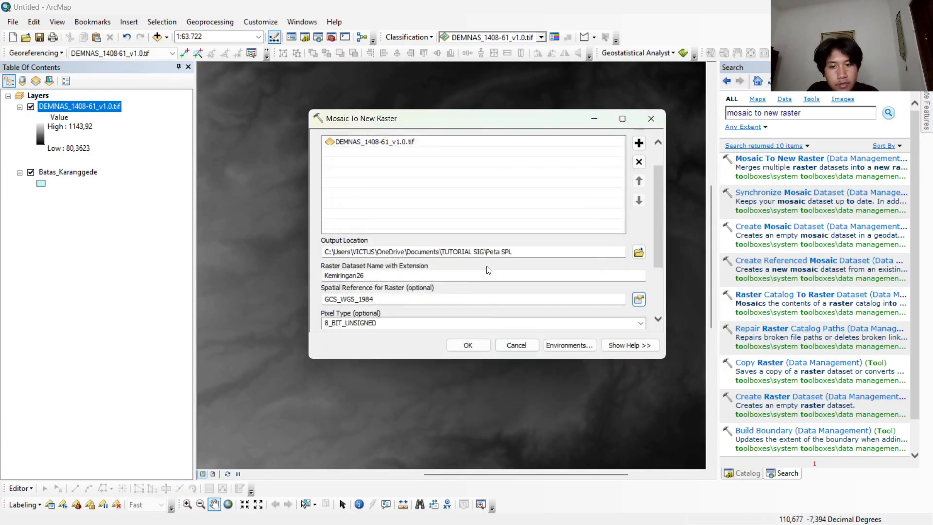
Set the mosaic's pixel type to 32_BIT_SIGNED.
{"action": "scroll", "coordinate": [488, 270], "scroll_direction": "down", "scroll_amount": 1}
{"action": "left_click", "coordinate": [571, 295]}
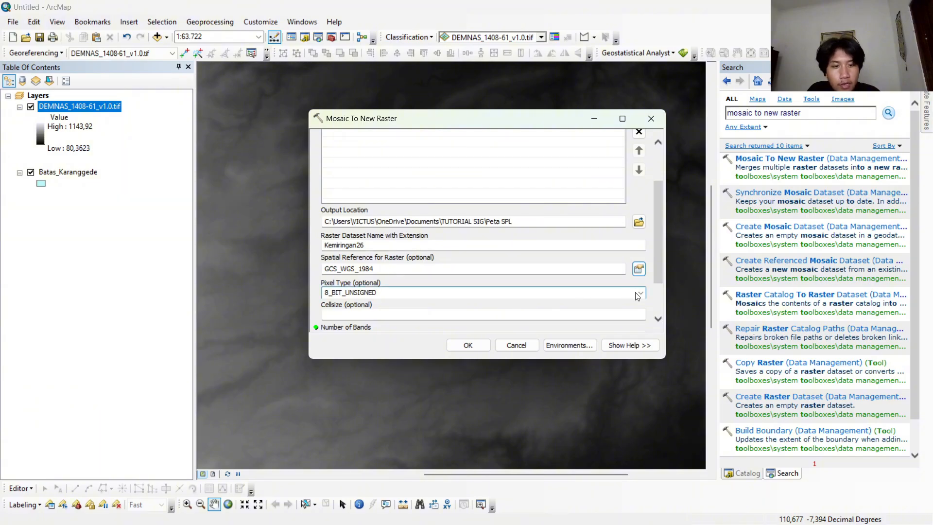
{"action": "left_click", "coordinate": [637, 295]}
{"action": "left_click", "coordinate": [414, 370]}
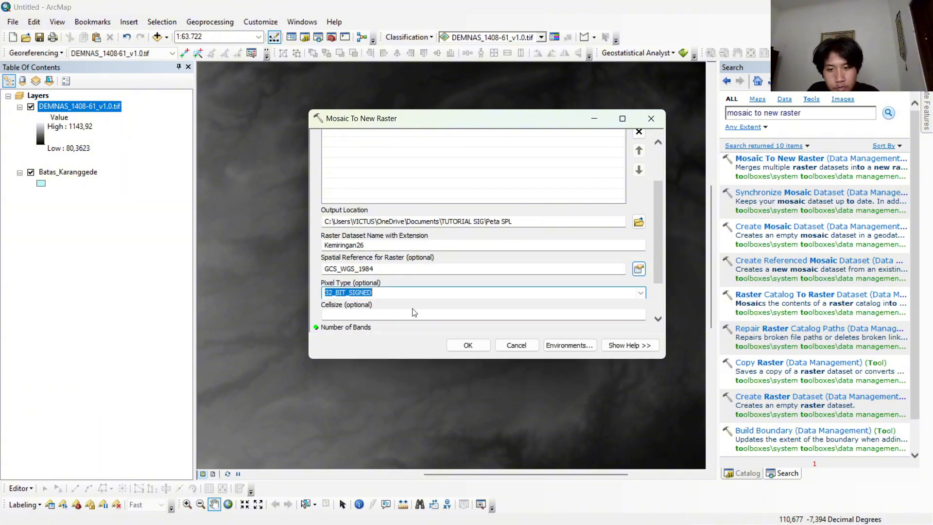
Set the mosaic's number of bands to 1 and run the Mosaic To New Raster tool.
{"action": "scroll", "coordinate": [324, 289], "scroll_direction": "down", "scroll_amount": 2}
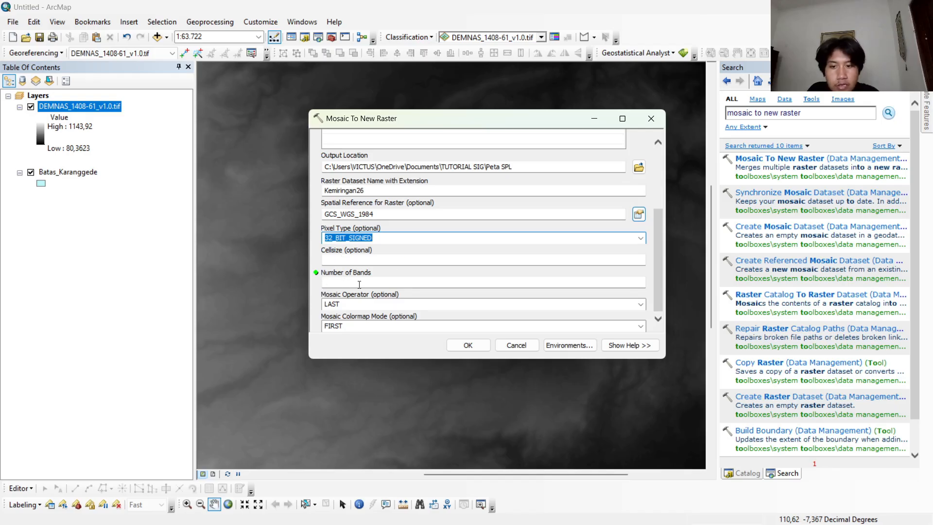
{"action": "left_click", "coordinate": [358, 285]}
{"action": "type", "text": "1"}
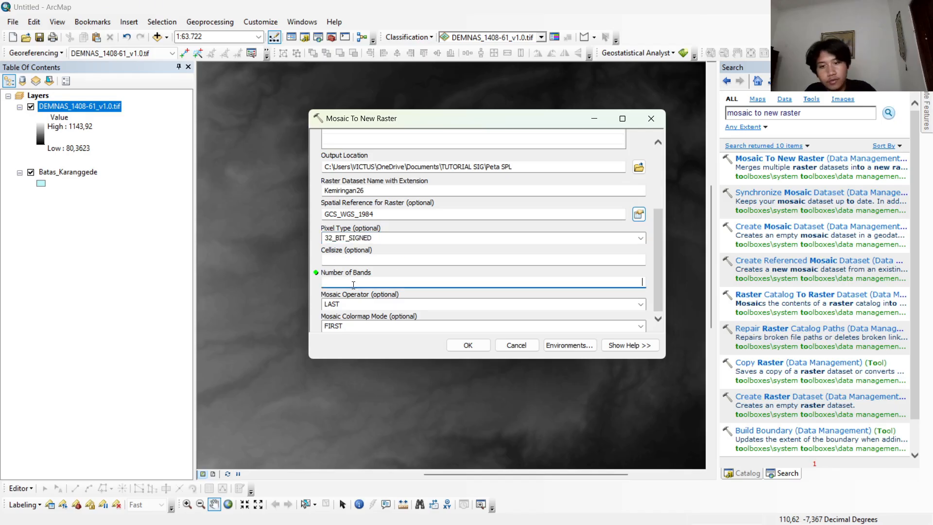
{"action": "left_click", "coordinate": [462, 345]}
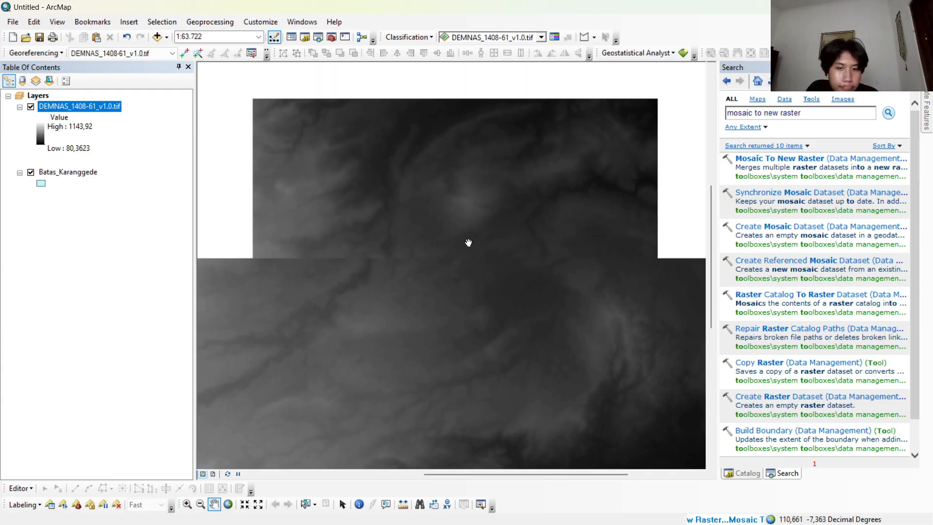
{"action": "scroll", "coordinate": [469, 242], "scroll_direction": "up", "scroll_amount": 3}
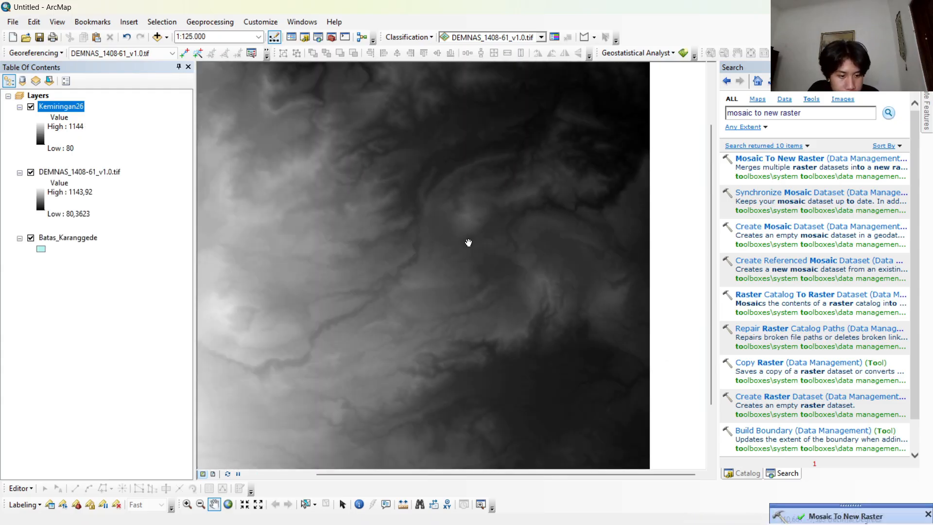
{"action": "scroll", "coordinate": [468, 242], "scroll_direction": "up", "scroll_amount": 2}
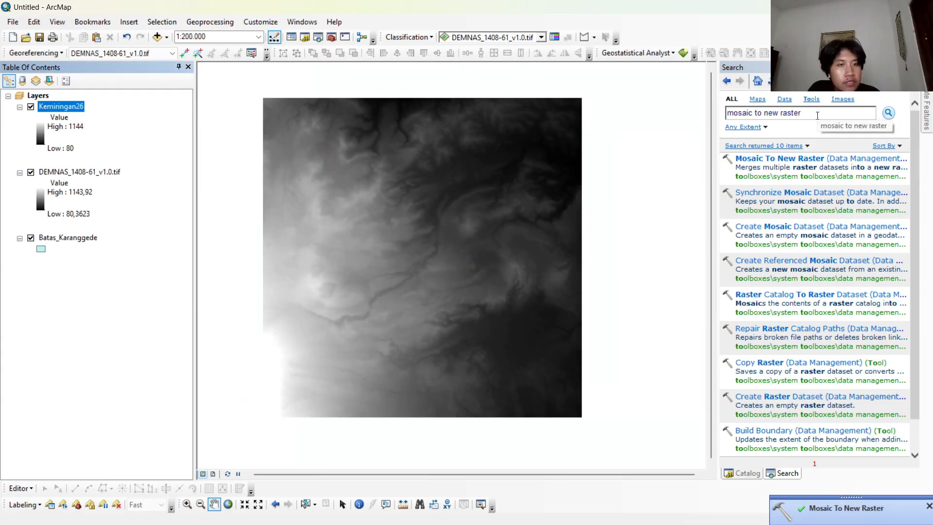
Search for "extract by mask" and open the Extract by Mask tool.
{"action": "left_click", "coordinate": [817, 115]}
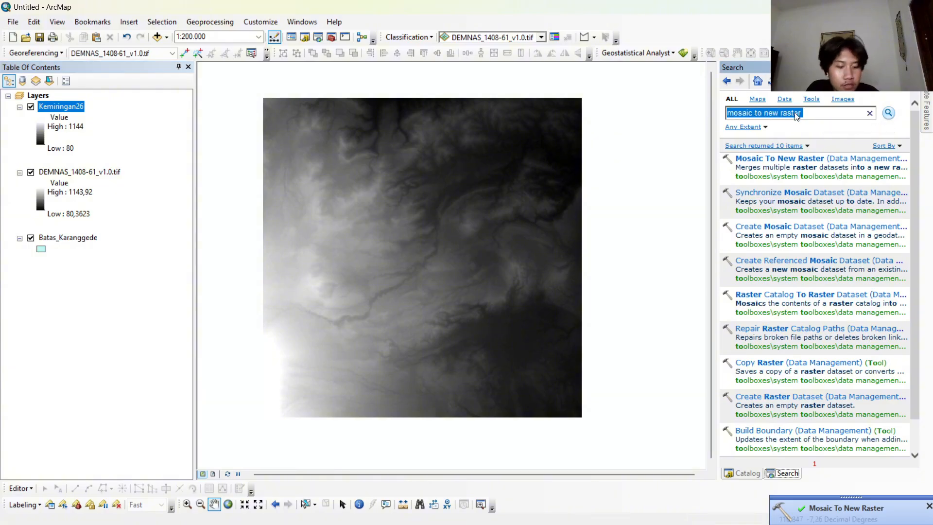
{"action": "key", "text": "BackSpace"}
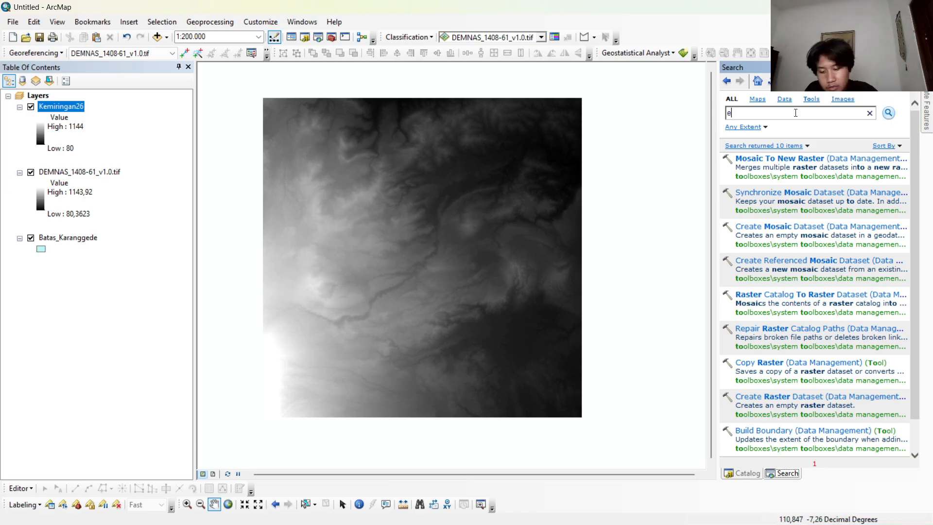
{"action": "type", "text": "extrac"}
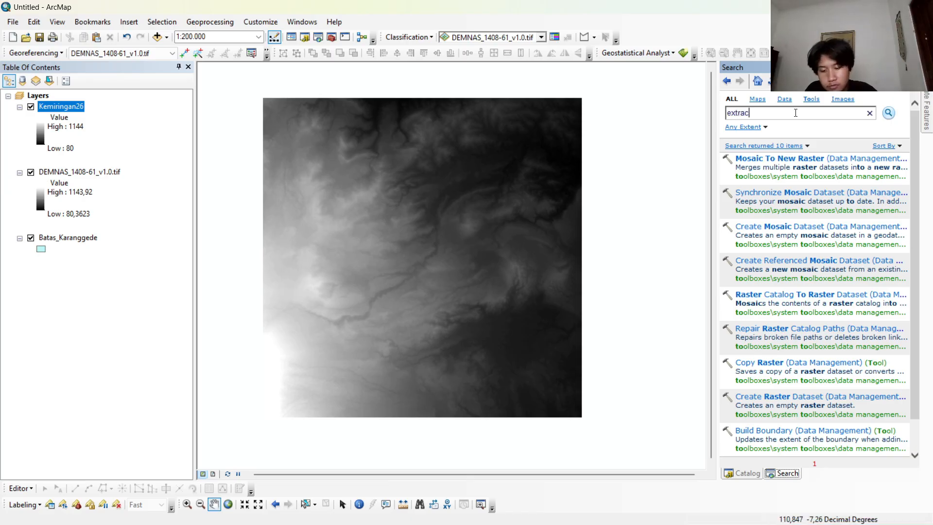
{"action": "type", "text": "t b"}
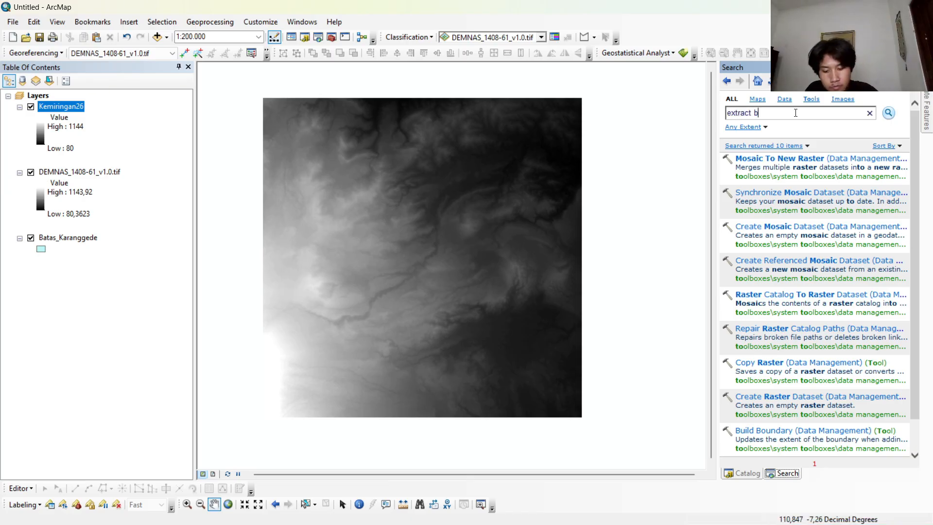
{"action": "type", "text": "y mask"}
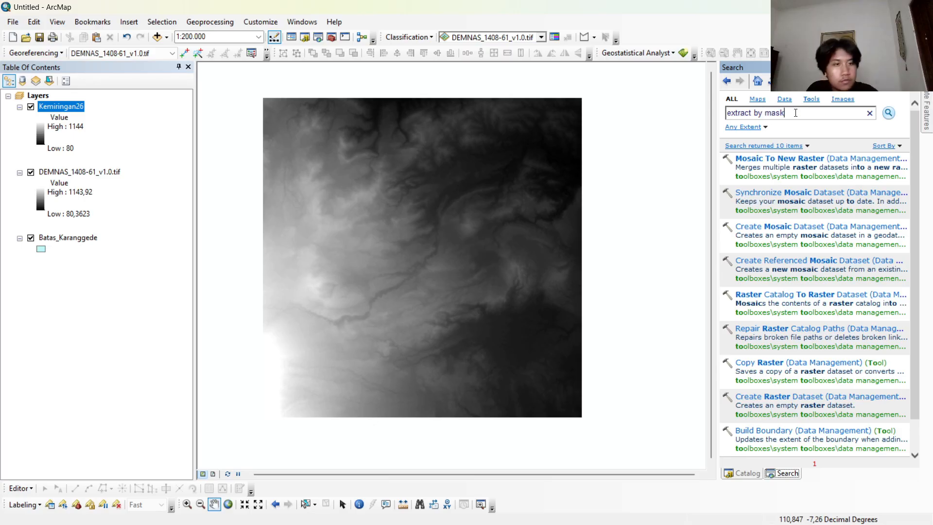
{"action": "key", "text": "Return"}
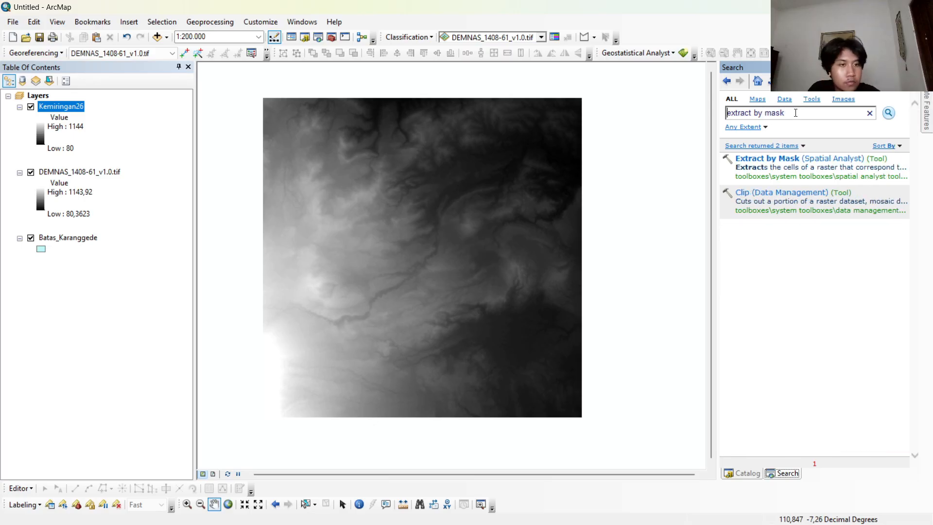
{"action": "left_click", "coordinate": [806, 160]}
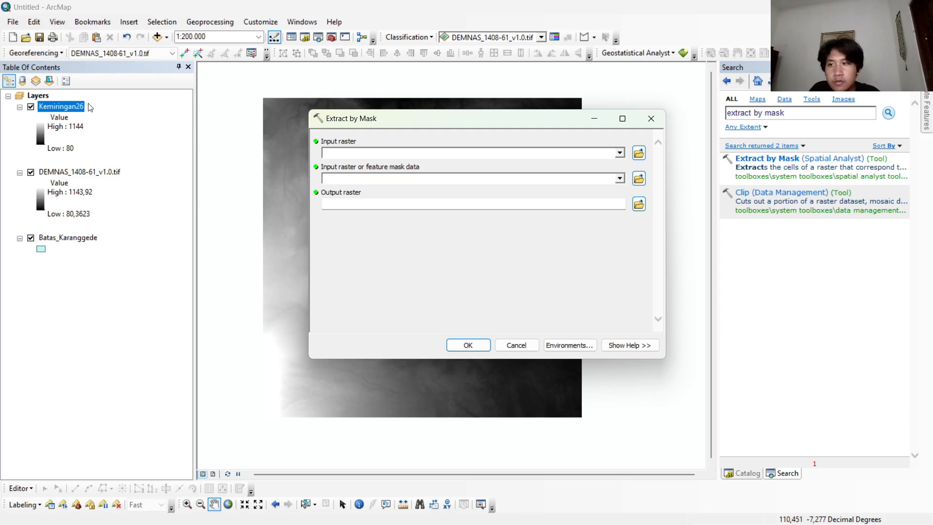
Extract the Kemiringan26 raster using Batas_Karanggede as the mask, keeping the default output raster.
{"action": "left_click_drag", "start_coordinate": [79, 110], "coordinate": [303, 144]}
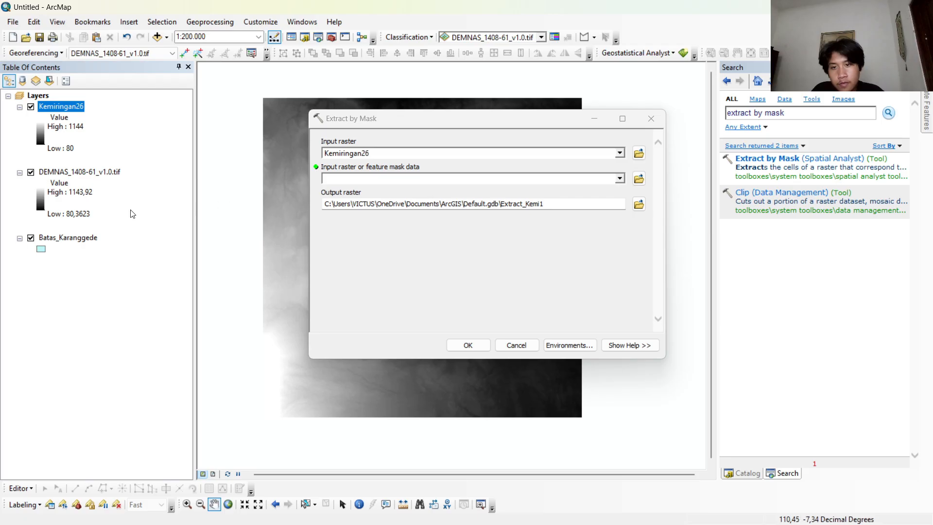
{"action": "left_click_drag", "start_coordinate": [63, 236], "coordinate": [90, 239]}
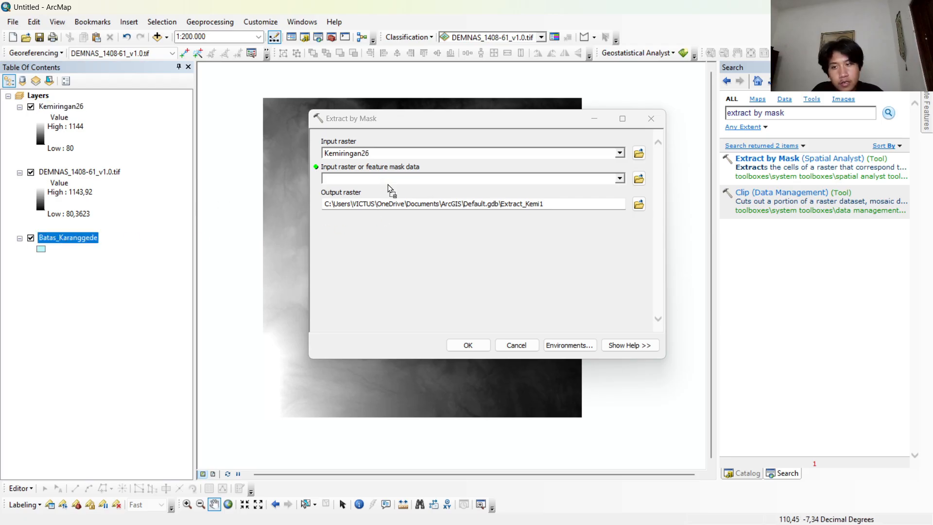
{"action": "left_click_drag", "start_coordinate": [391, 189], "coordinate": [393, 179]}
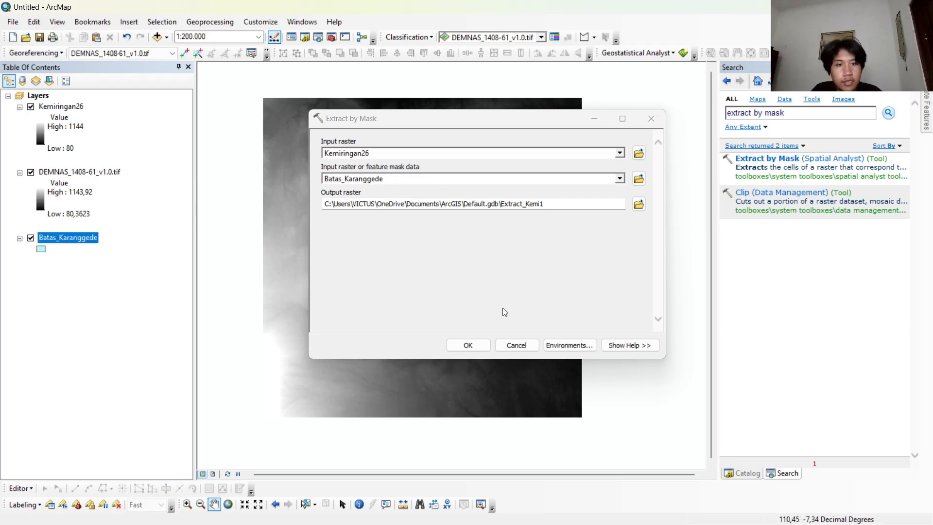
{"action": "left_click", "coordinate": [468, 345]}
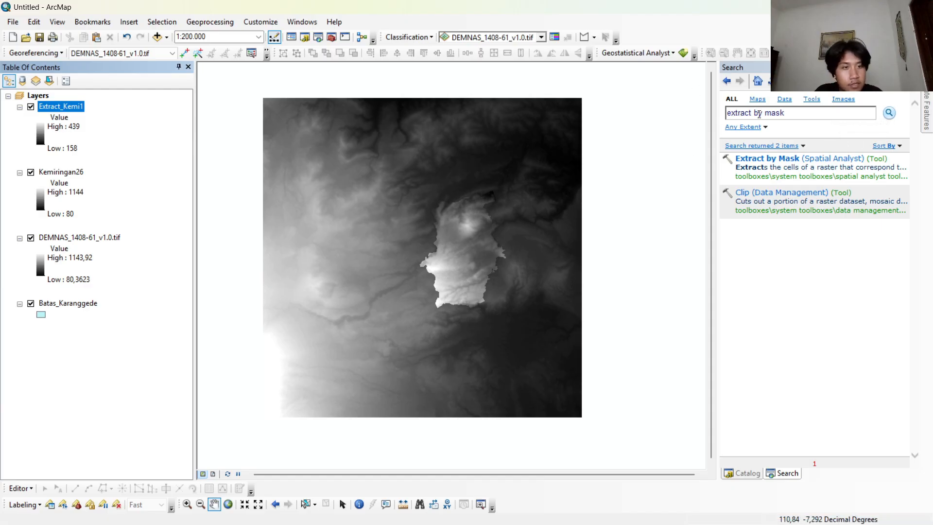
Search for "slope" and open the Spatial Analyst version of the Slope tool.
{"action": "left_click", "coordinate": [826, 112]}
{"action": "type", "text": "slope"}
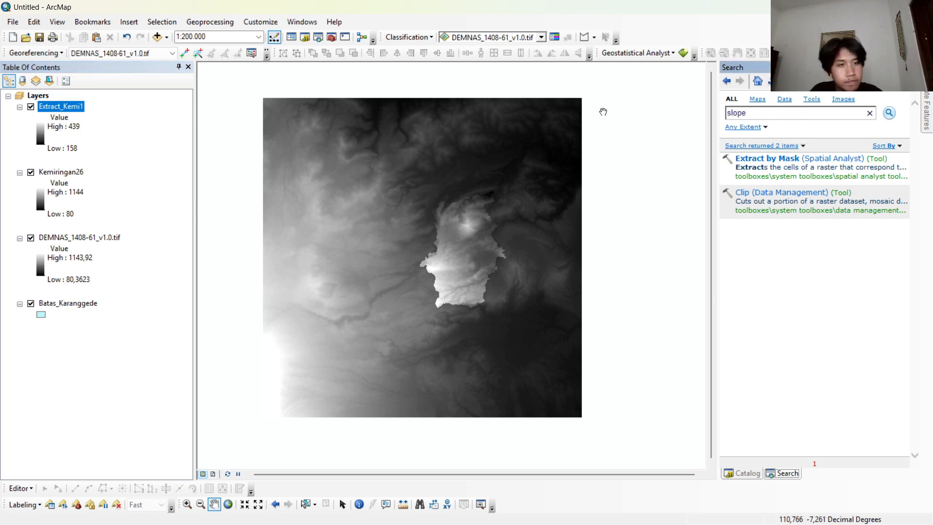
{"action": "left_click", "coordinate": [892, 112]}
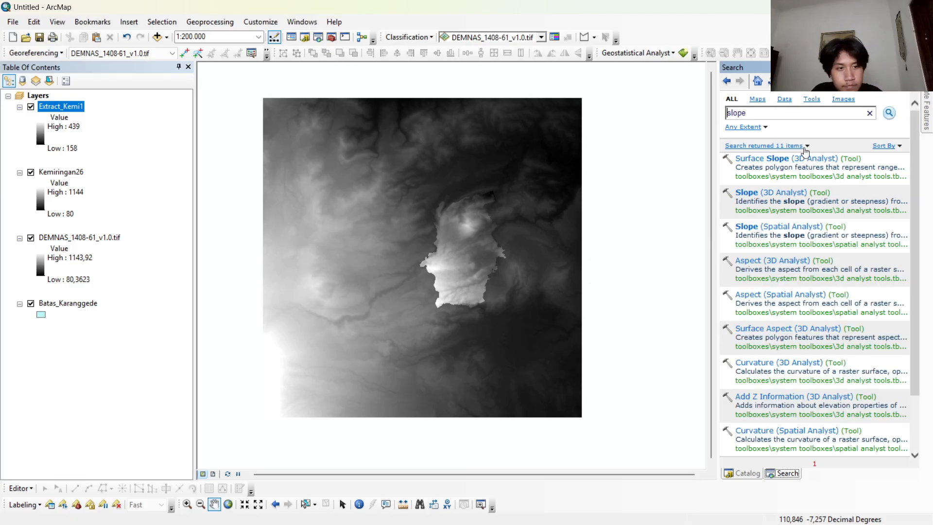
{"action": "left_click", "coordinate": [757, 227]}
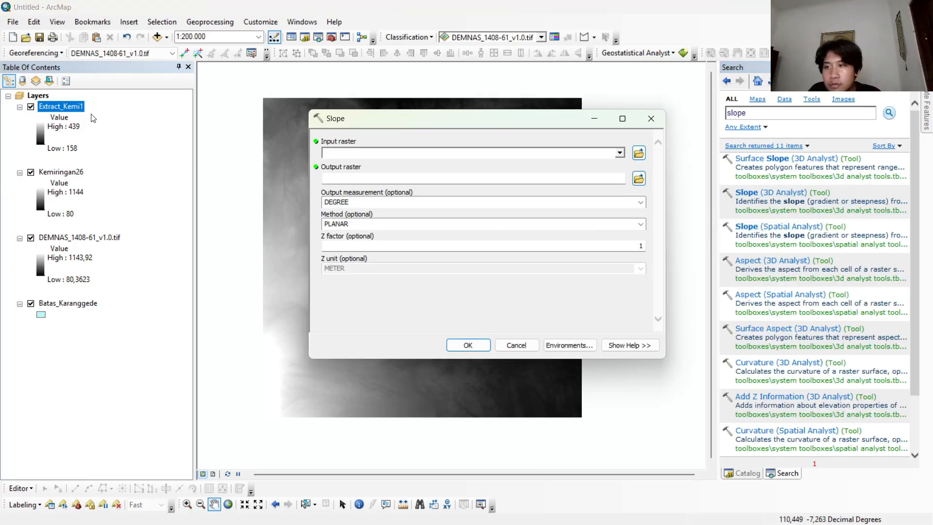
Run Slope on the Extract_Kemi1 raster with PERCENT_RISE as the output measurement.
{"action": "left_click_drag", "start_coordinate": [87, 109], "coordinate": [381, 151]}
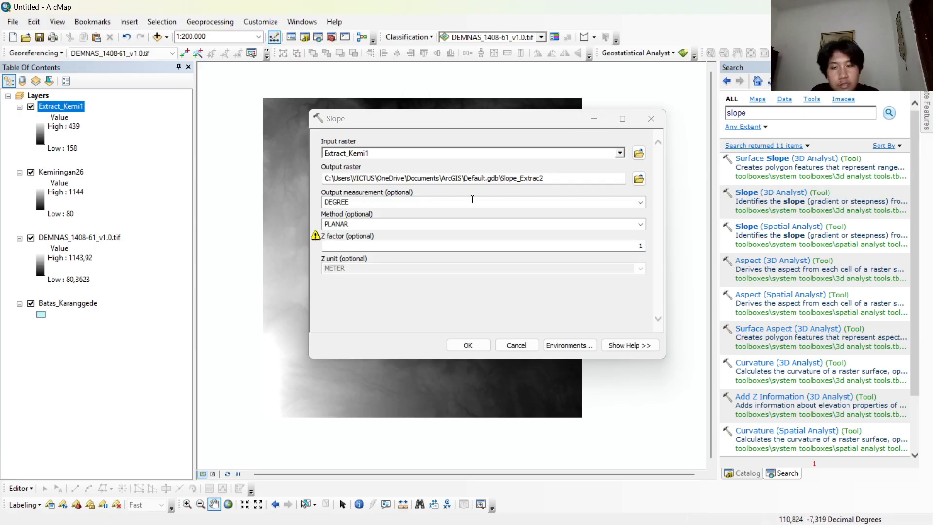
{"action": "left_click", "coordinate": [640, 202]}
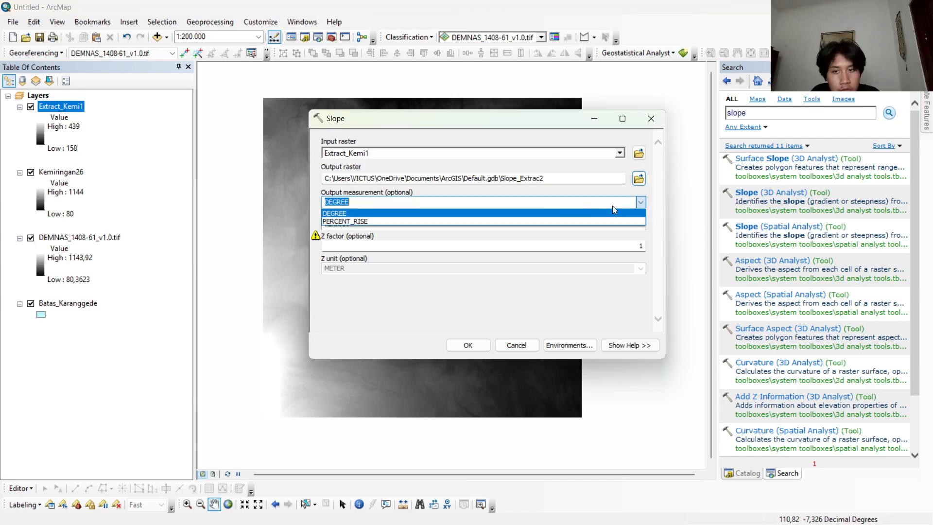
{"action": "left_click", "coordinate": [441, 222]}
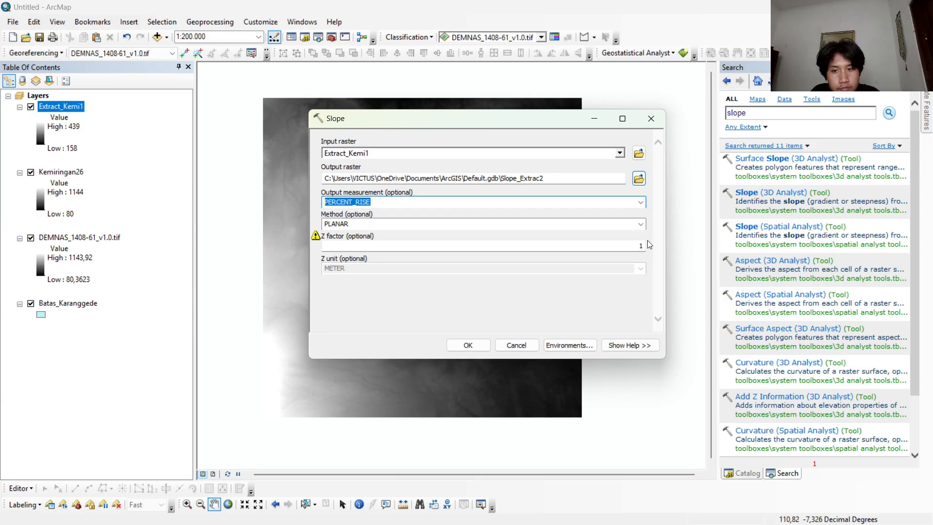
{"action": "left_click", "coordinate": [473, 344]}
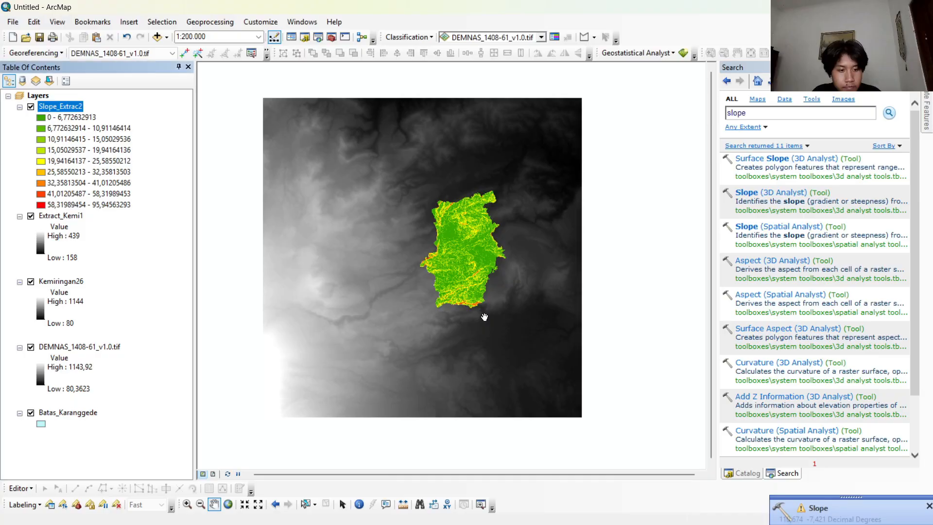
Hide the Extract_Kemi1, Kemiringan26 and DEMNAS_1408-61_v1.0.tif layers so that the slope raster stands alone over the boundary.
{"action": "left_click", "coordinate": [30, 216]}
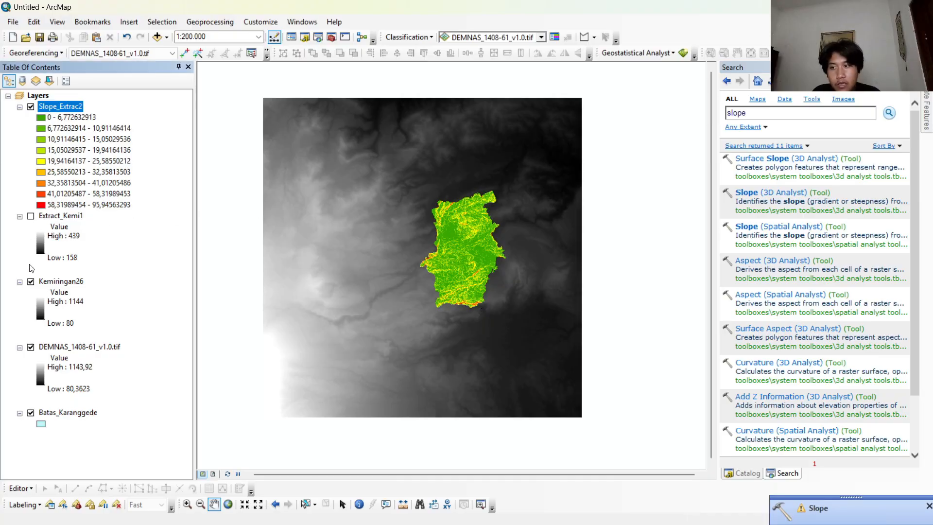
{"action": "left_click", "coordinate": [30, 281]}
{"action": "left_click", "coordinate": [31, 347]}
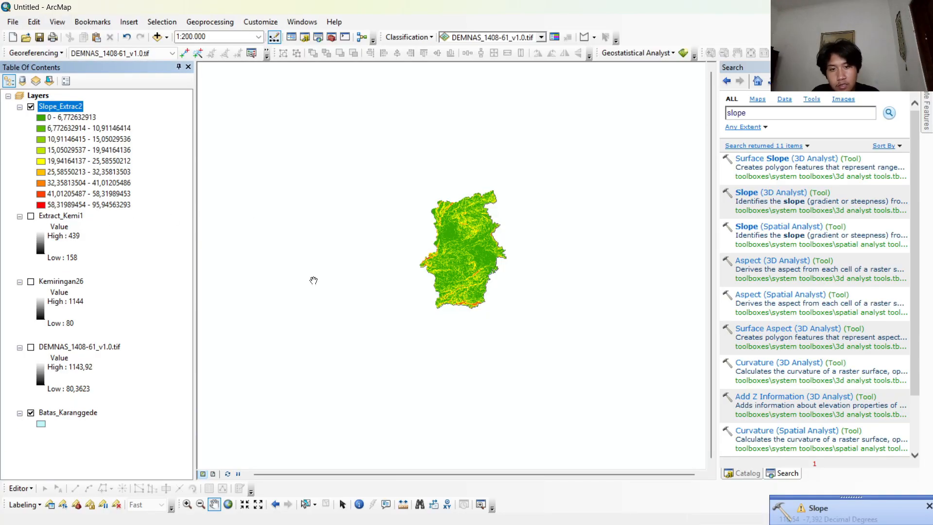
{"action": "scroll", "coordinate": [490, 250], "scroll_direction": "up", "scroll_amount": 2}
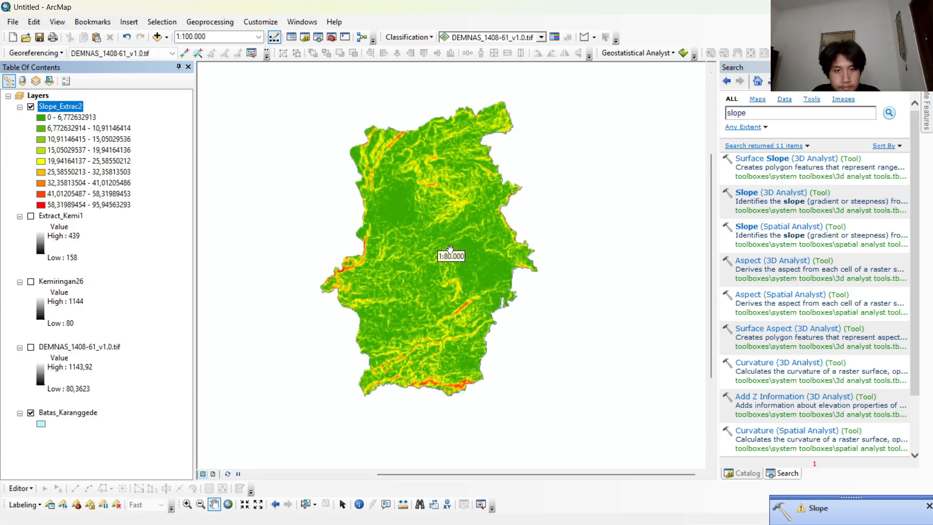
{"action": "scroll", "coordinate": [485, 238], "scroll_direction": "up", "scroll_amount": 1}
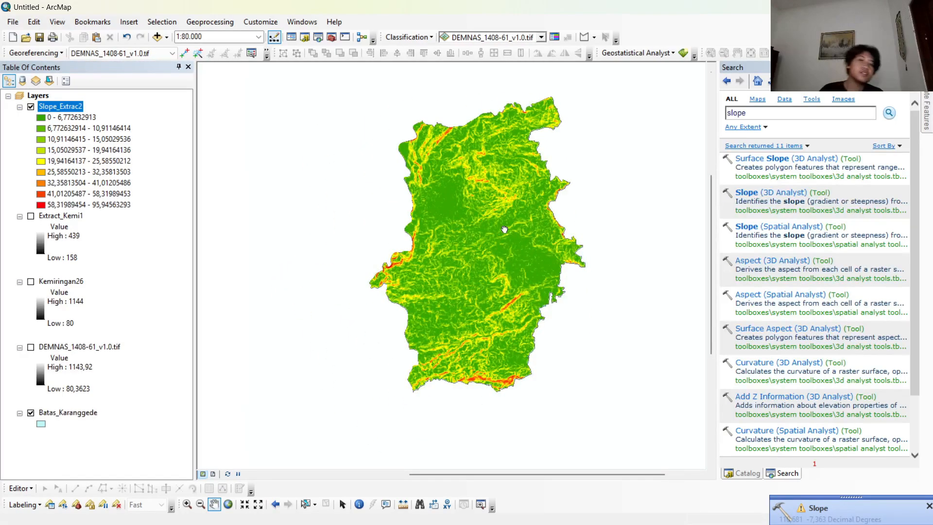
{"action": "left_click_drag", "start_coordinate": [504, 229], "coordinate": [463, 227]}
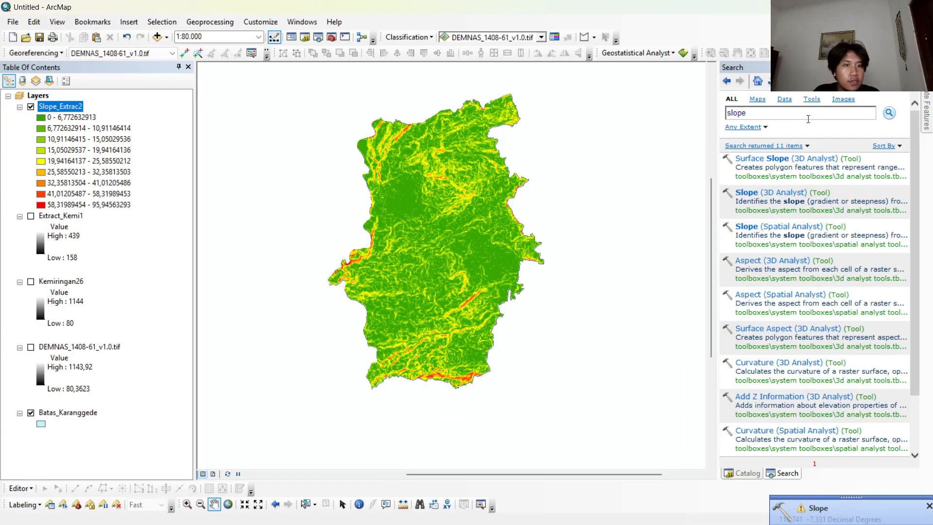
Search for "reclassify" and open the Spatial Analyst version of the Reclassify tool.
{"action": "left_click_drag", "start_coordinate": [774, 117], "coordinate": [621, 107]}
{"action": "key", "text": "BackSpace"}
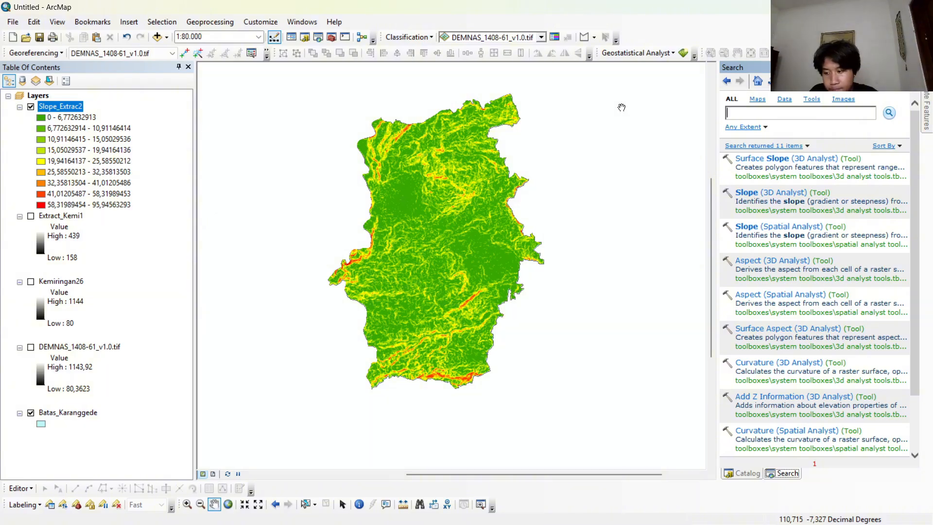
{"action": "type", "text": "reclassi"}
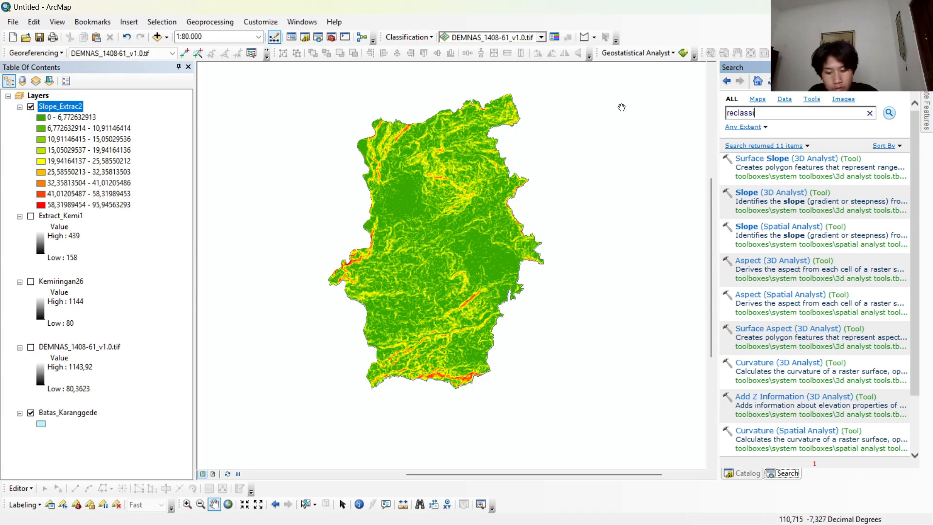
{"action": "type", "text": "fy"}
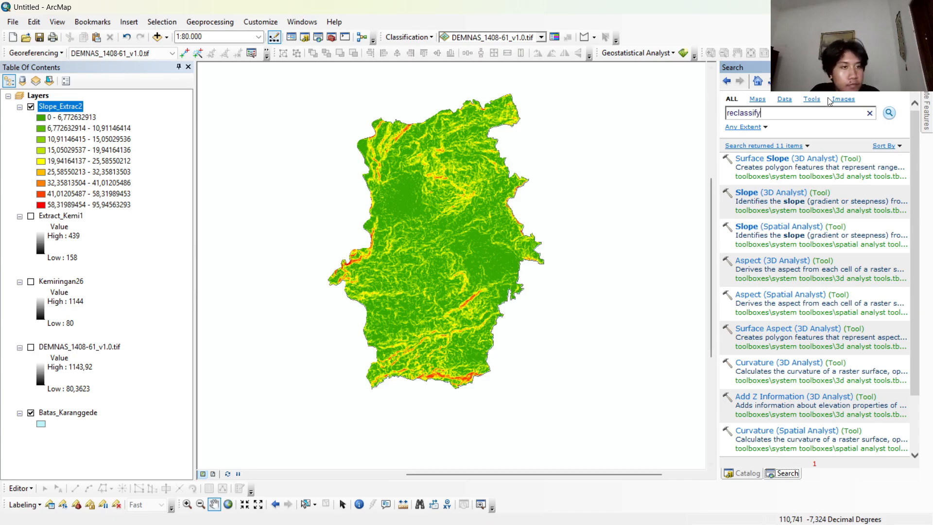
{"action": "left_click", "coordinate": [889, 112]}
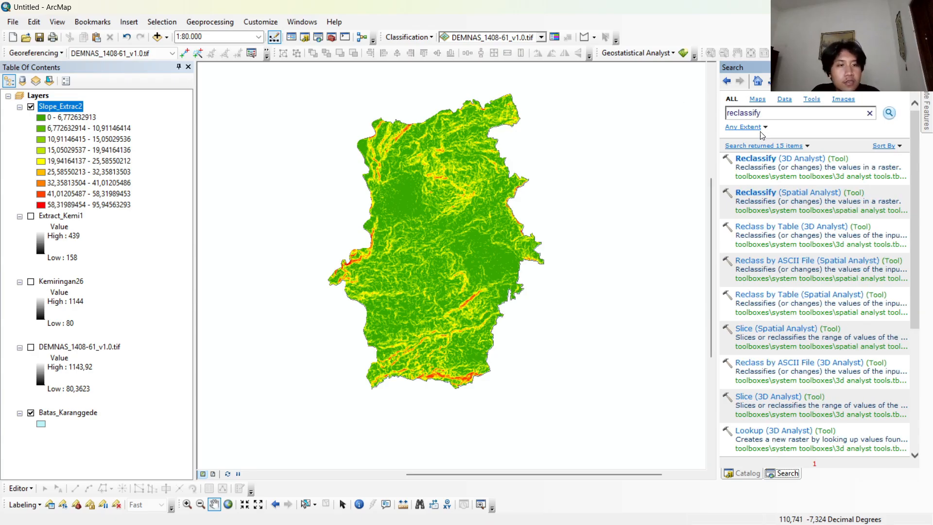
{"action": "left_click", "coordinate": [784, 193]}
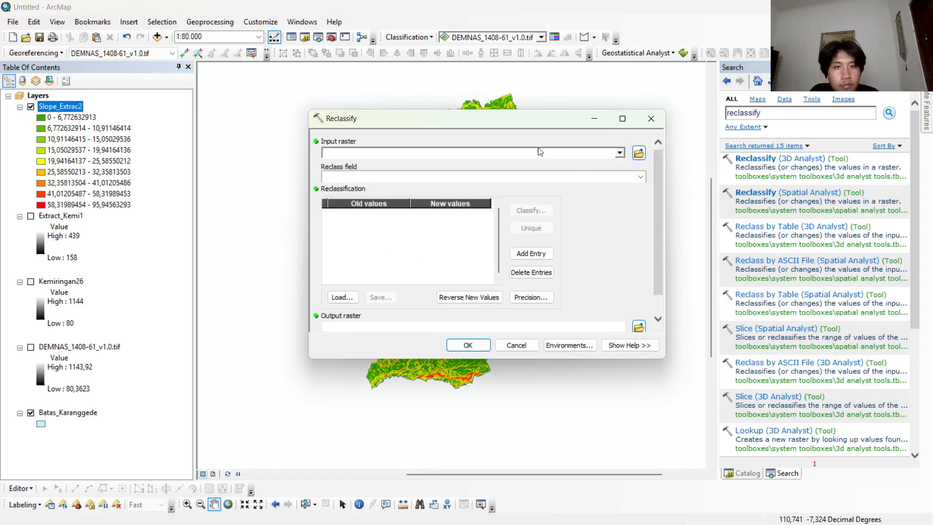
Use Slope_Extrac2 as the Reclassify input raster and set its classification to 5 classes.
{"action": "left_click_drag", "start_coordinate": [524, 118], "coordinate": [543, 153]}
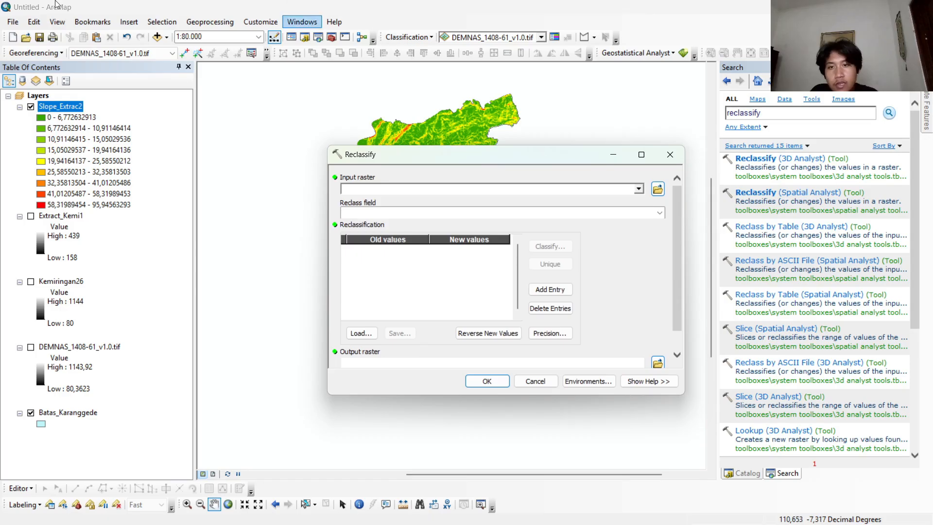
{"action": "left_click", "coordinate": [238, 184]}
{"action": "left_click_drag", "start_coordinate": [238, 183], "coordinate": [375, 193]}
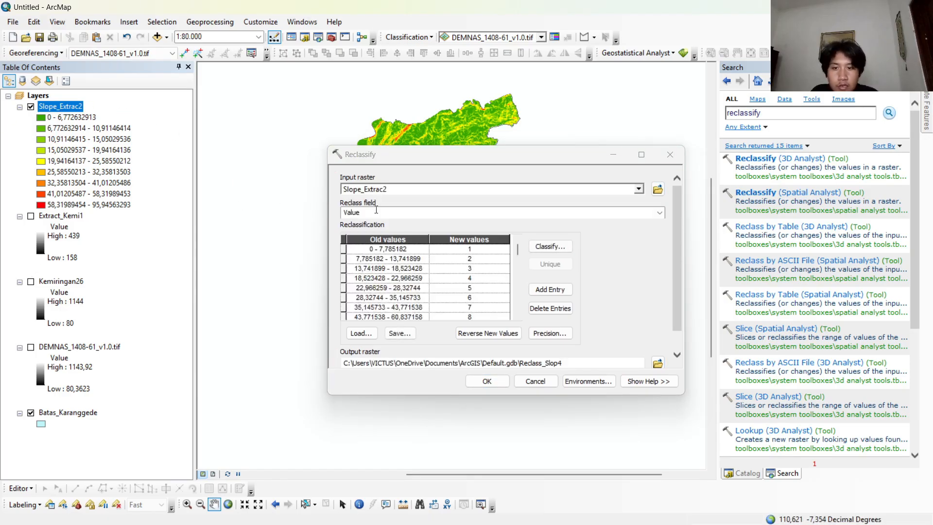
{"action": "left_click", "coordinate": [553, 246]}
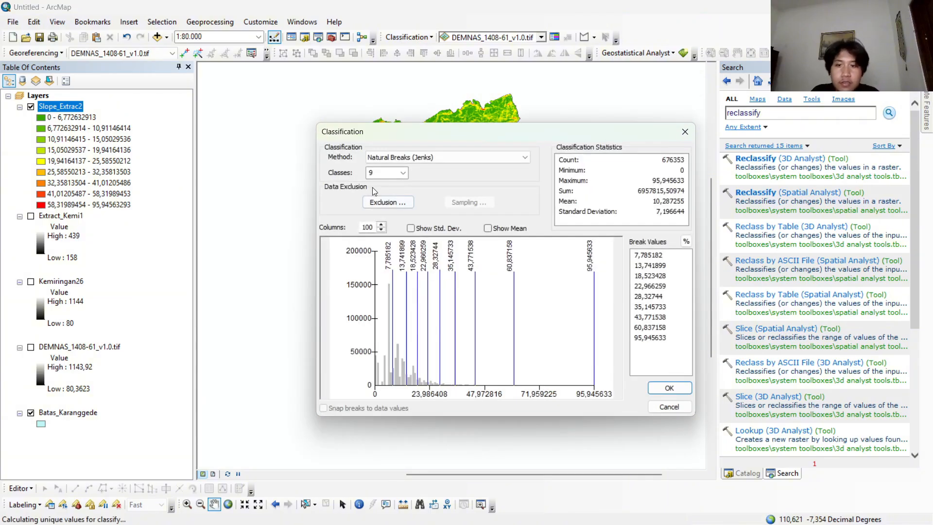
{"action": "left_click", "coordinate": [403, 173]}
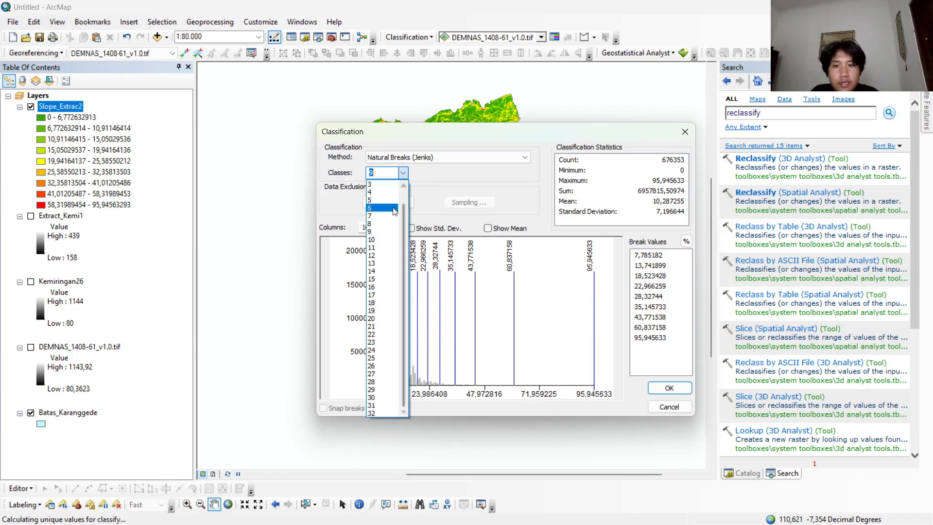
{"action": "left_click", "coordinate": [384, 211]}
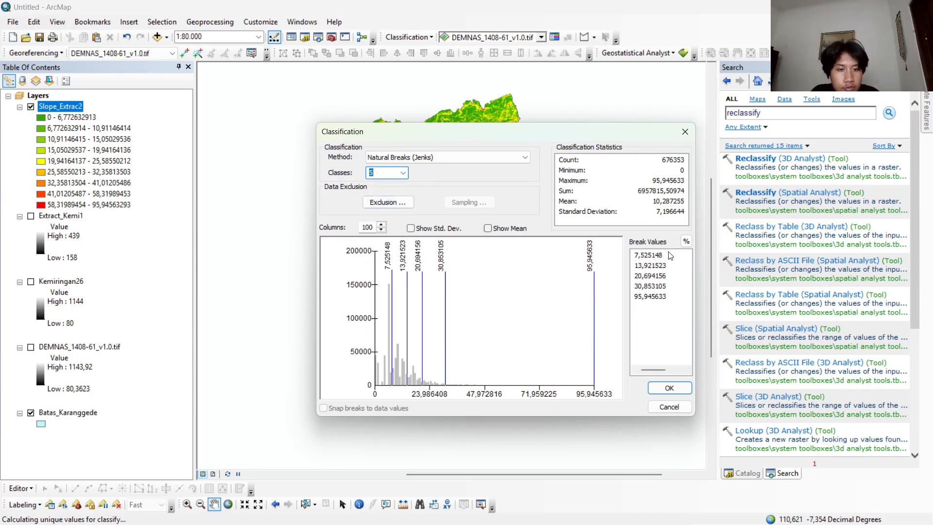
Set the class break values to 8, 15, 25, 45 and 100, and run Reclassify with the default output raster.
{"action": "left_click", "coordinate": [652, 252]}
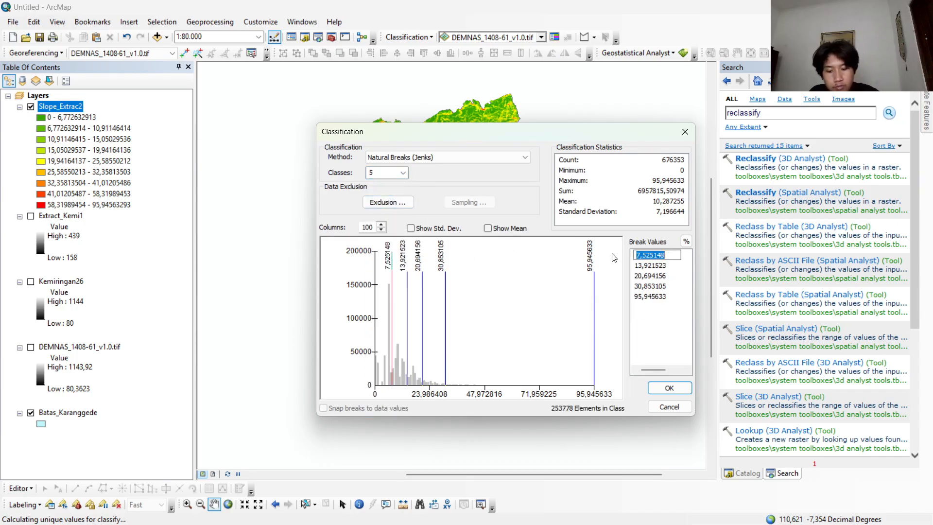
{"action": "key", "text": "Return"}
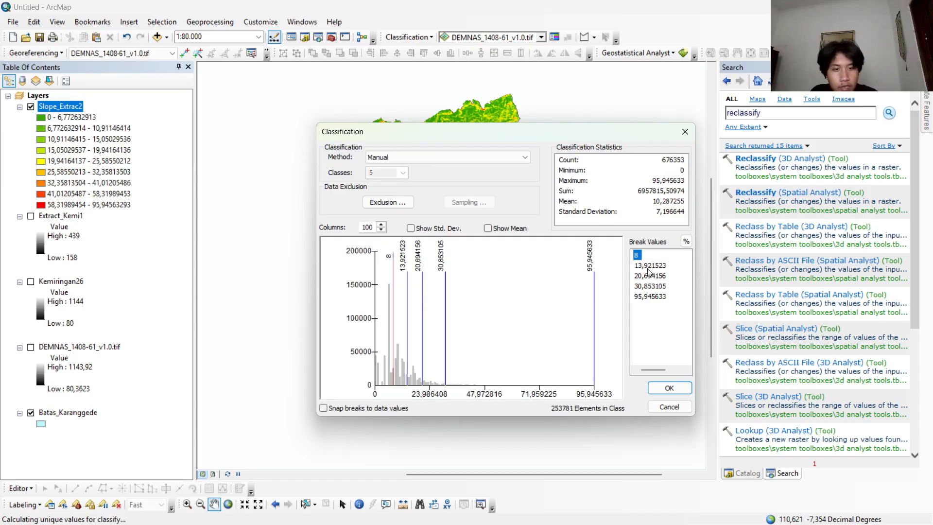
{"action": "left_click", "coordinate": [650, 268]}
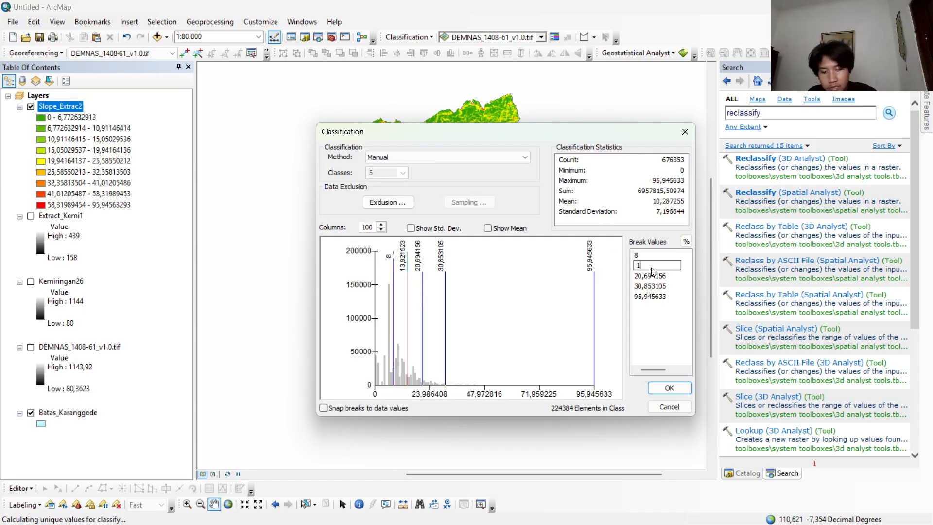
{"action": "type", "text": "15"}
{"action": "key", "text": "Return"}
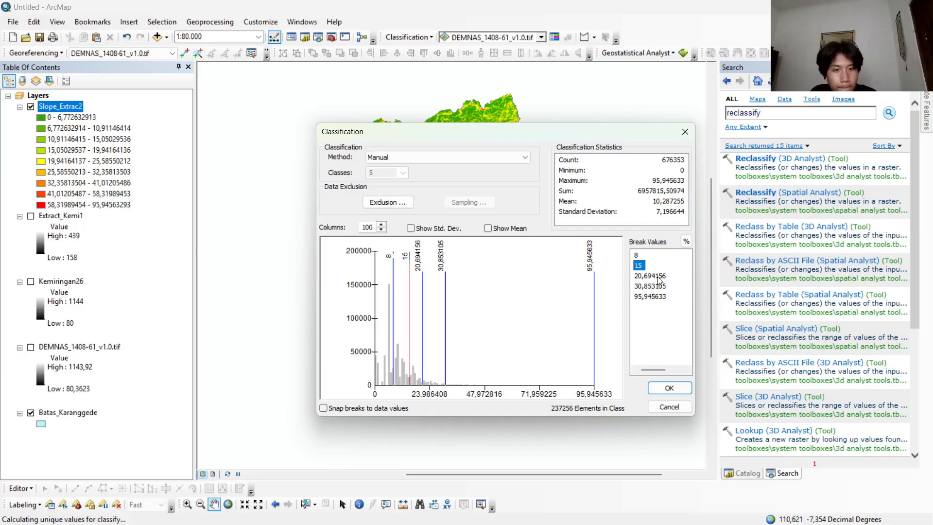
{"action": "left_click", "coordinate": [657, 276]}
{"action": "type", "text": "25"}
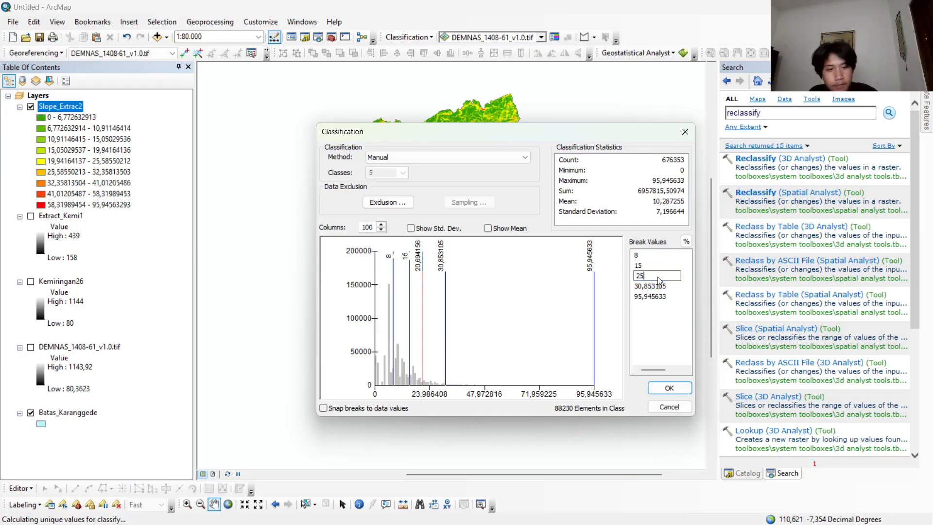
{"action": "key", "text": "Return"}
{"action": "left_click", "coordinate": [663, 287]}
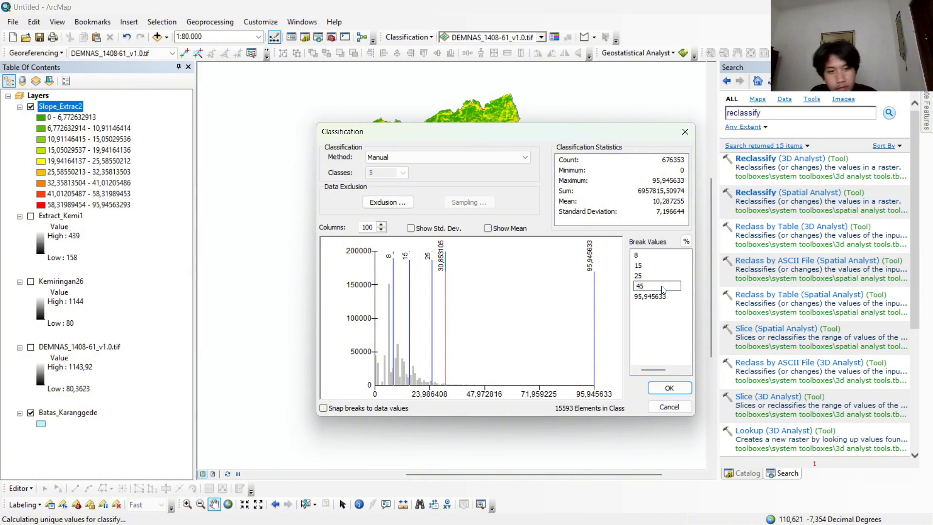
{"action": "key", "text": "Return"}
{"action": "left_click", "coordinate": [663, 296]}
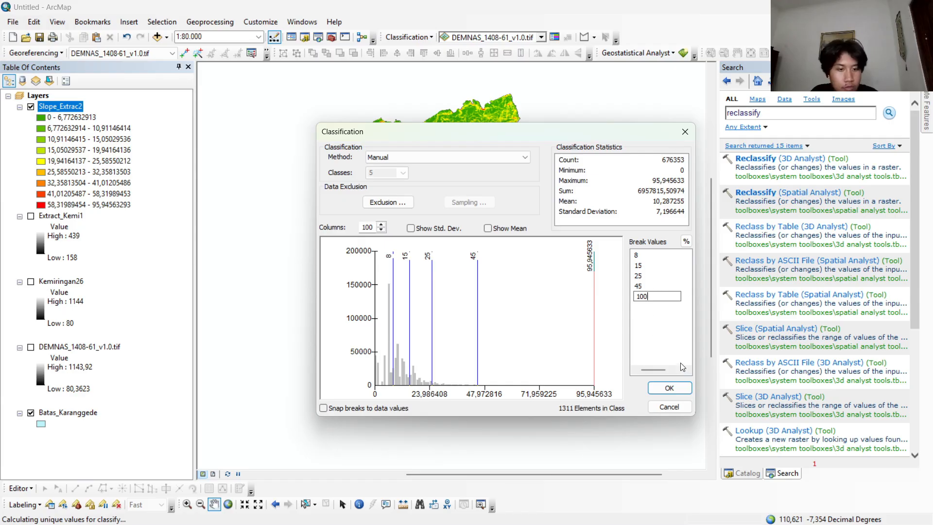
{"action": "left_click", "coordinate": [687, 387]}
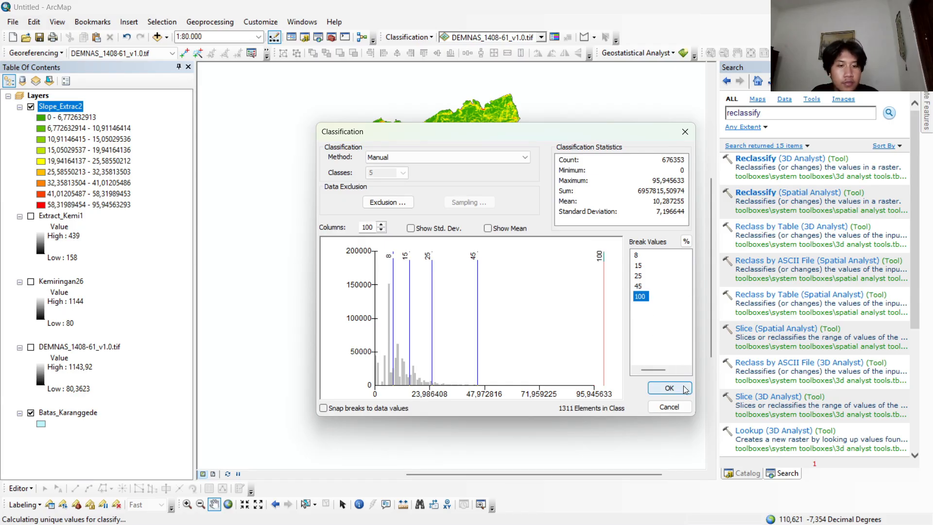
{"action": "left_click", "coordinate": [685, 388]}
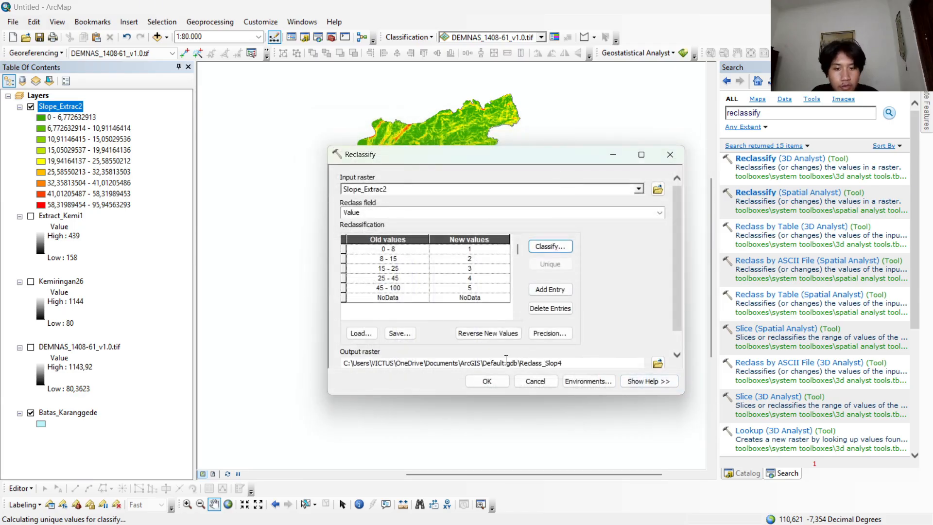
{"action": "left_click", "coordinate": [486, 380]}
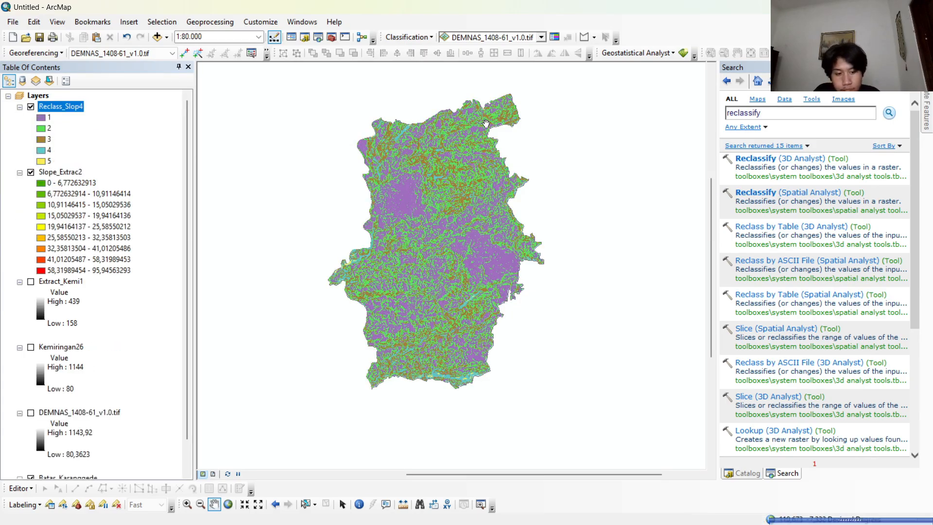
Find the Raster to Polygon conversion tool and run it on Reclass_Slop4, keeping the Value field, simplified polygons and default output.
{"action": "double_click", "coordinate": [797, 115]}
{"action": "key", "text": "BackSpace"}
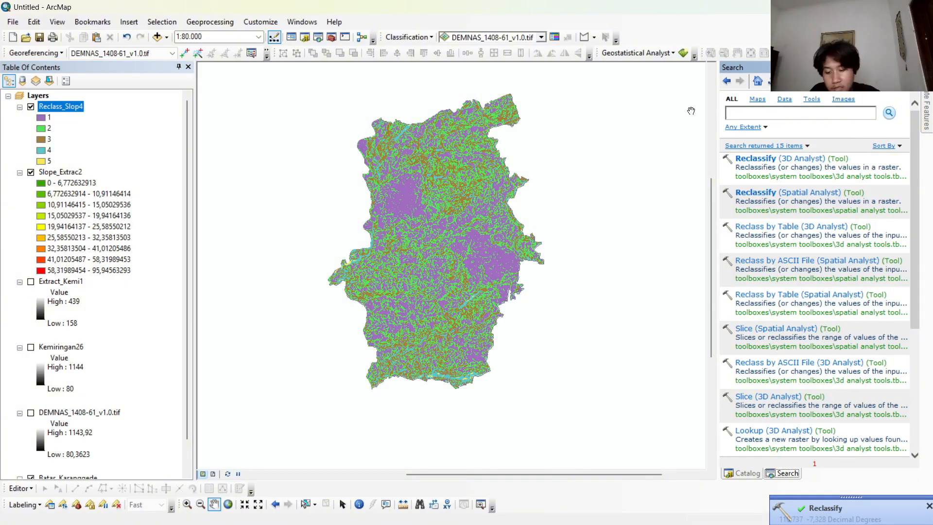
{"action": "type", "text": "raster"}
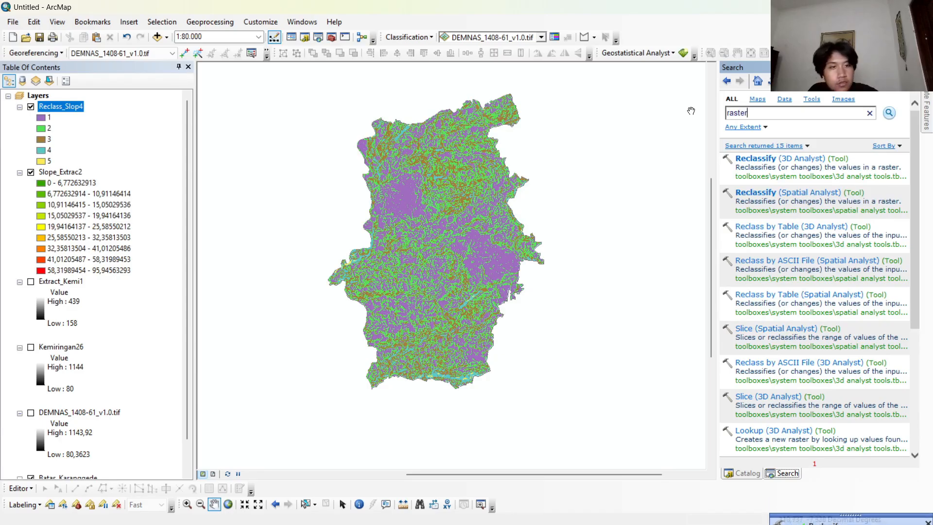
{"action": "type", "text": " to polygon"}
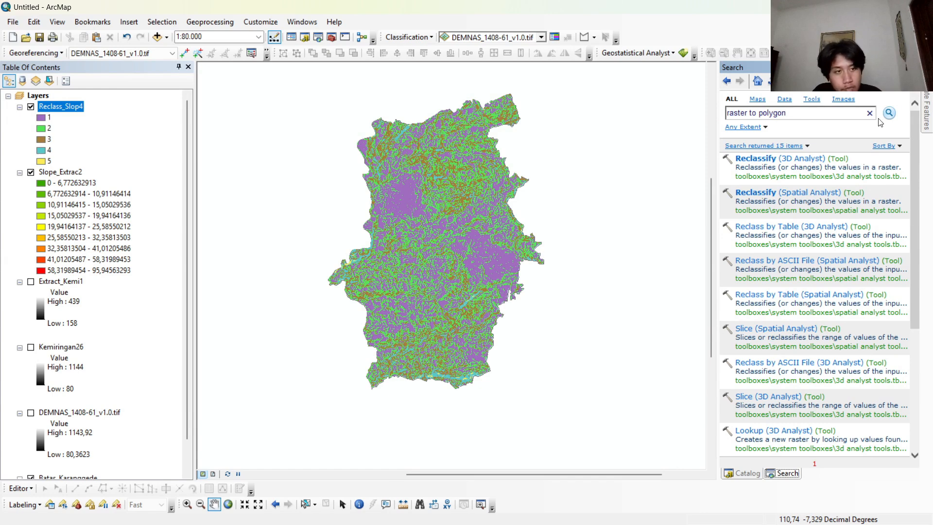
{"action": "left_click", "coordinate": [889, 112]}
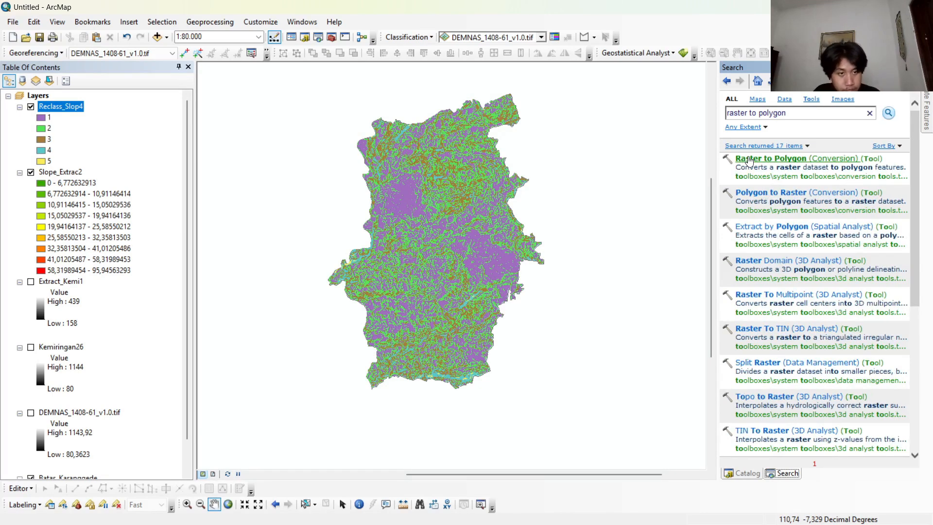
{"action": "left_click", "coordinate": [777, 159]}
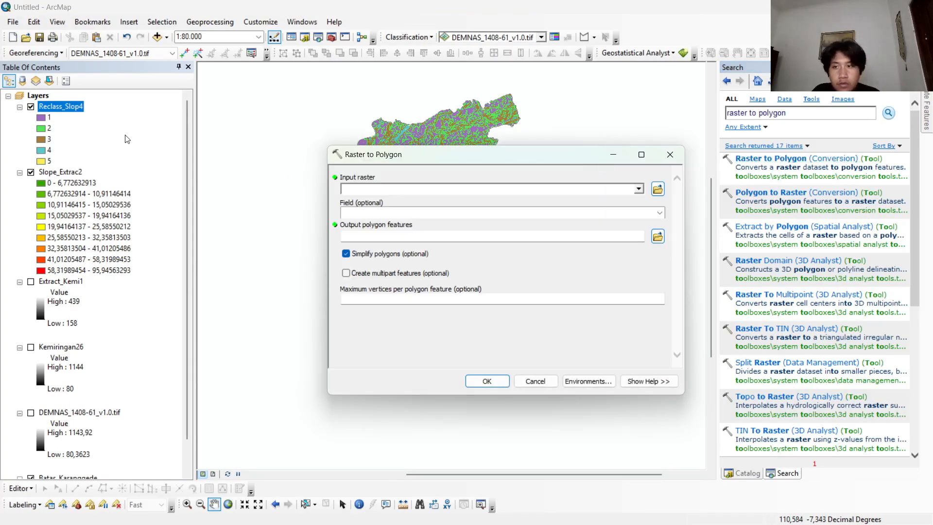
{"action": "left_click_drag", "start_coordinate": [73, 106], "coordinate": [373, 191]}
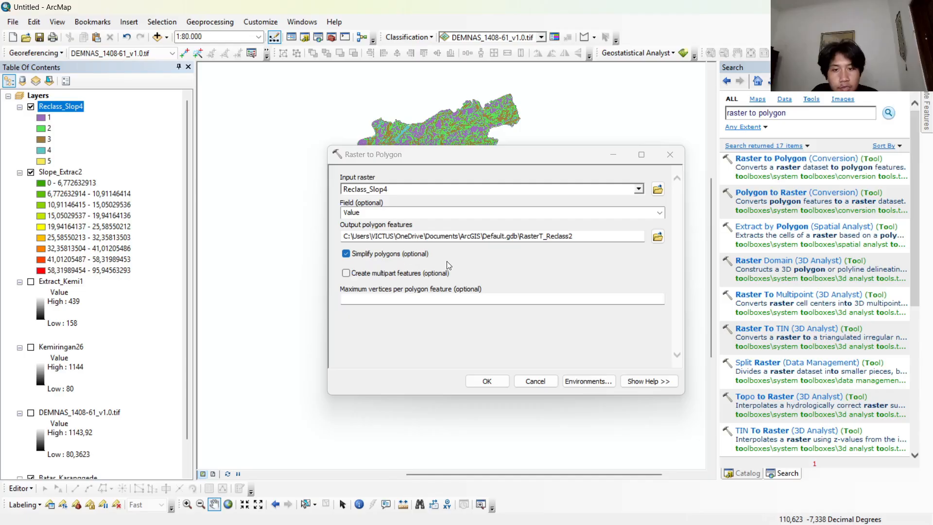
{"action": "left_click", "coordinate": [487, 381]}
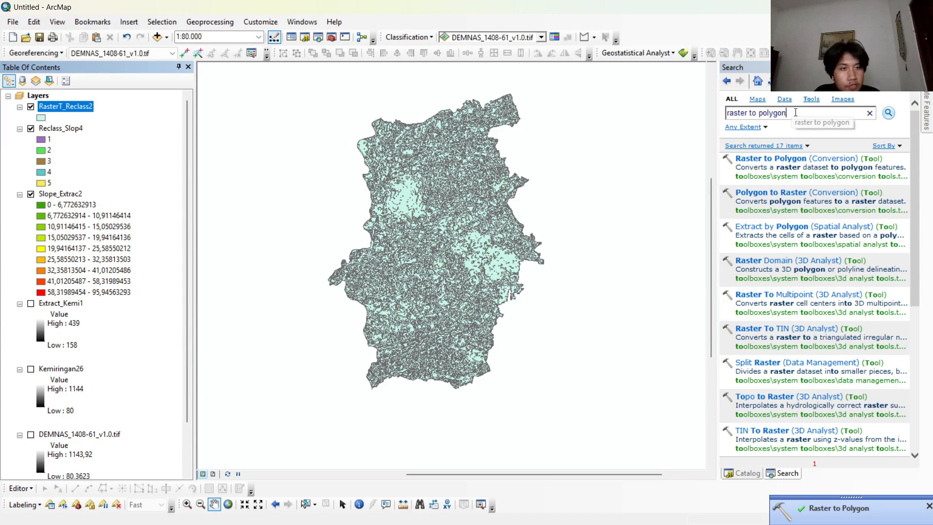
Search for "dissolve" and open the Data Management version of the Dissolve tool.
{"action": "left_click_drag", "start_coordinate": [792, 112], "coordinate": [637, 117]}
{"action": "key", "text": "BackSpace"}
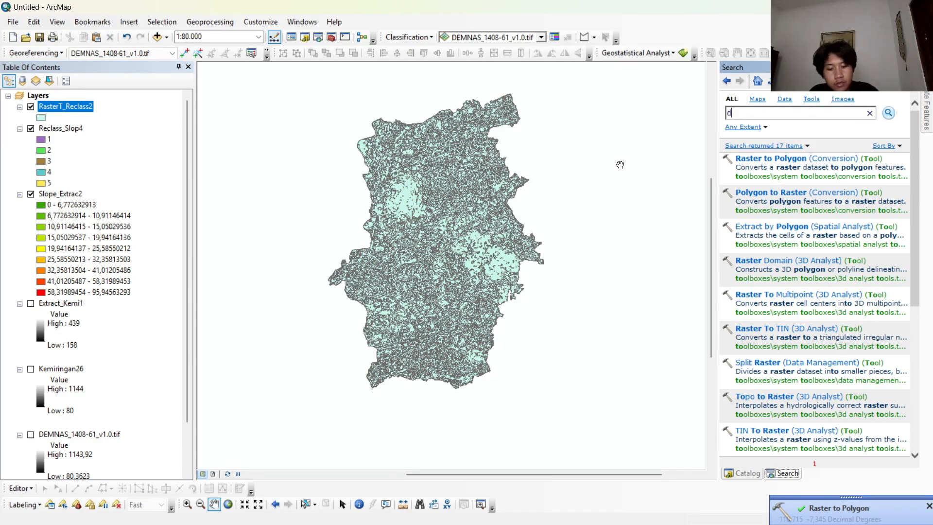
{"action": "type", "text": "di"}
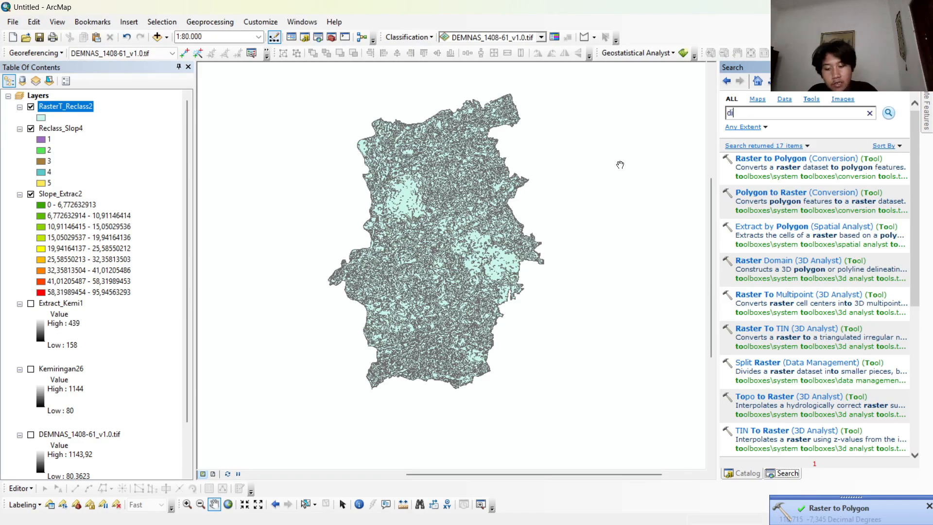
{"action": "type", "text": "ssol"}
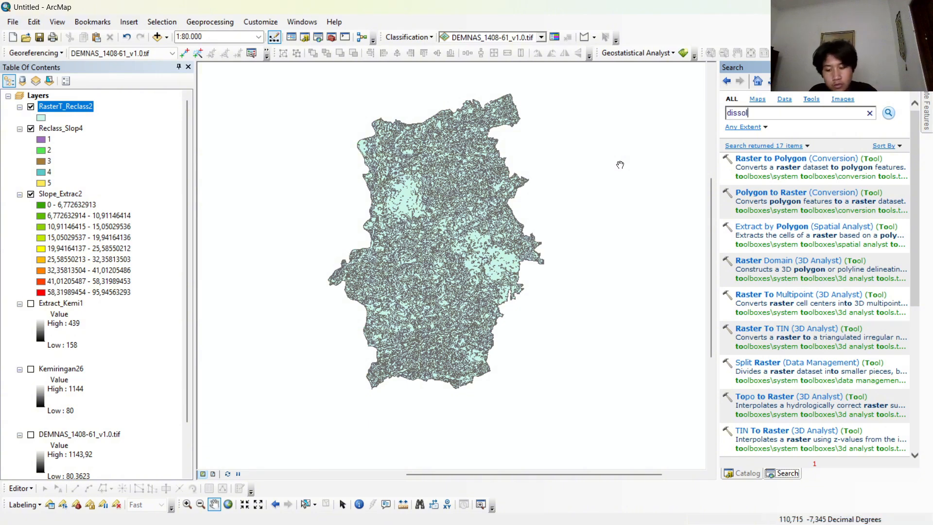
{"action": "type", "text": "ve"}
{"action": "scroll", "coordinate": [620, 165], "scroll_direction": "down", "scroll_amount": 1}
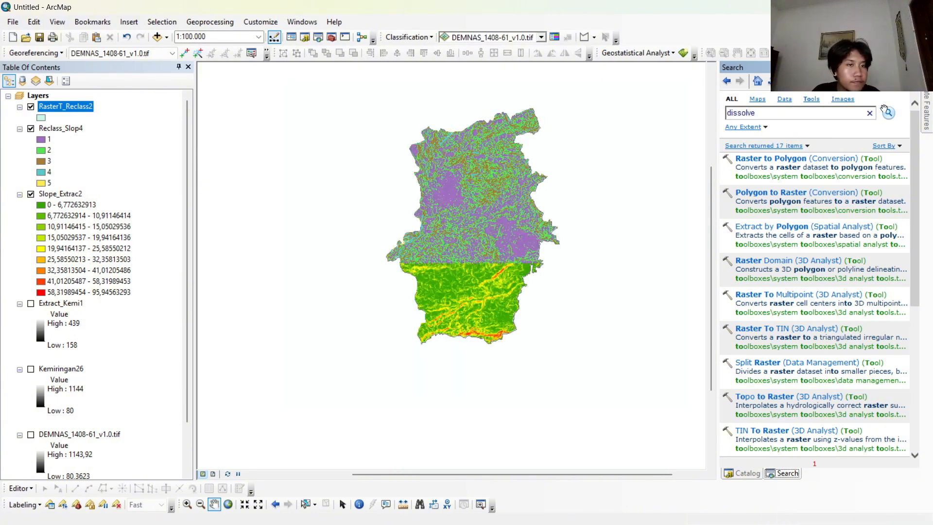
{"action": "left_click", "coordinate": [889, 115]}
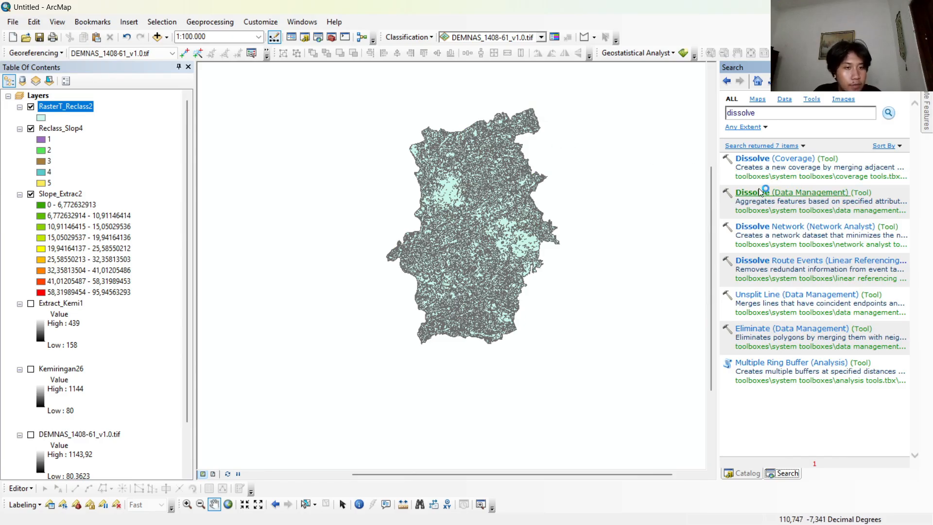
{"action": "left_click", "coordinate": [759, 191]}
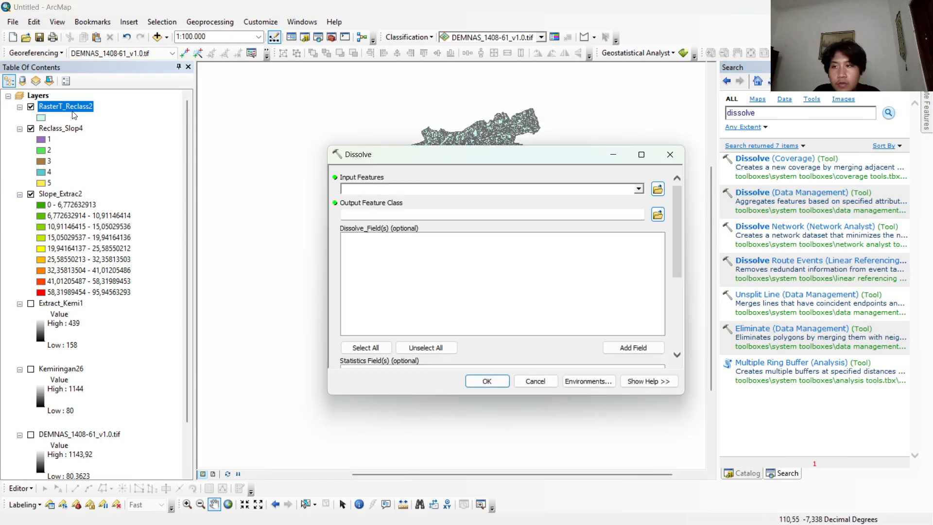
Dissolve RasterT_Reclass2 by the gridcode field with the default output, and open the attribute table of the dissolved layer.
{"action": "left_click_drag", "start_coordinate": [74, 115], "coordinate": [102, 119]}
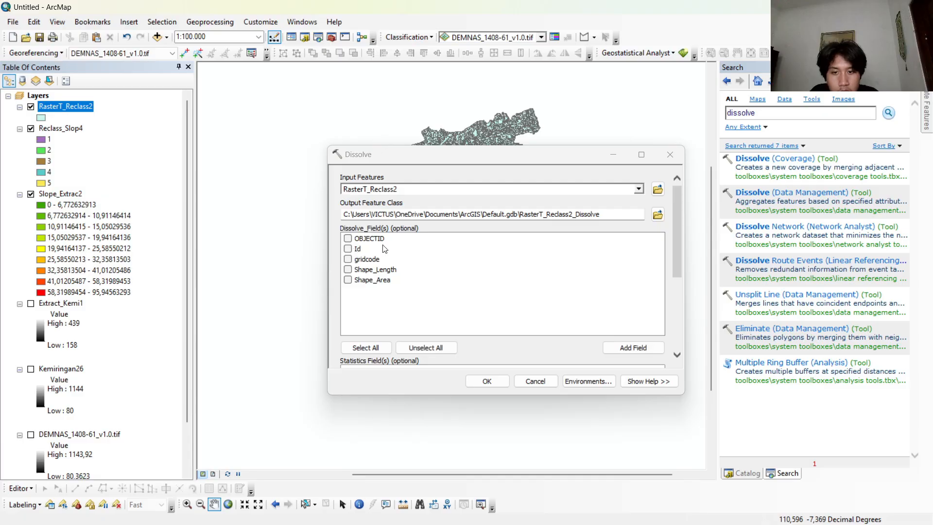
{"action": "left_click", "coordinate": [348, 260]}
{"action": "scroll", "coordinate": [530, 351], "scroll_direction": "down", "scroll_amount": 1}
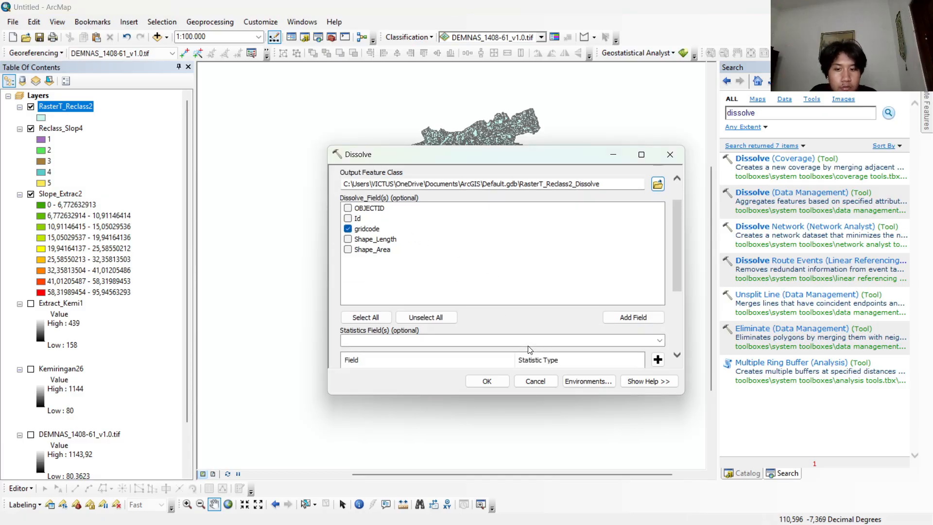
{"action": "left_click", "coordinate": [488, 381]}
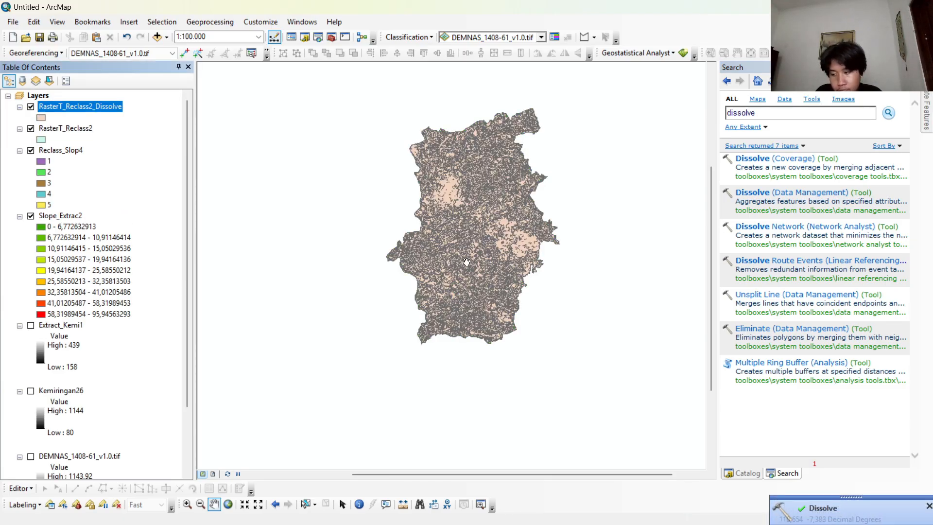
{"action": "right_click", "coordinate": [91, 111]}
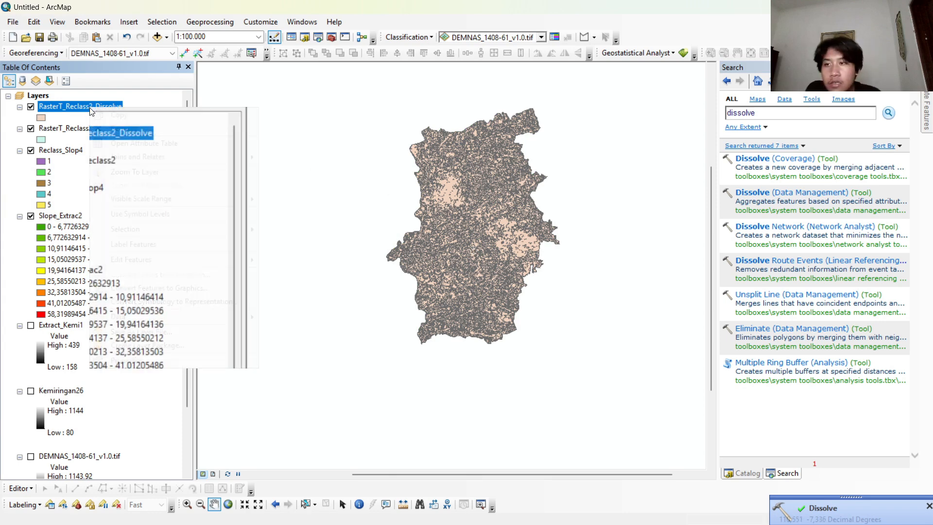
{"action": "left_click", "coordinate": [167, 148]}
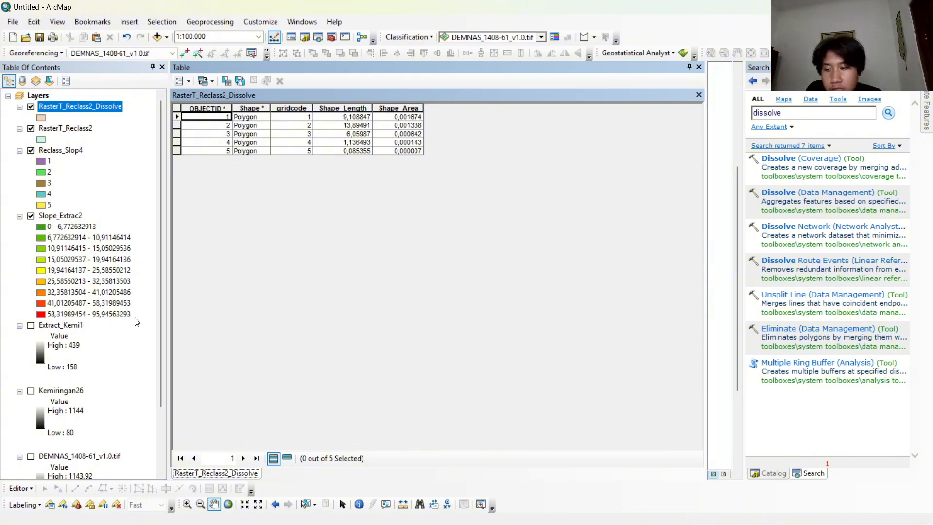
{"action": "left_click", "coordinate": [24, 487]}
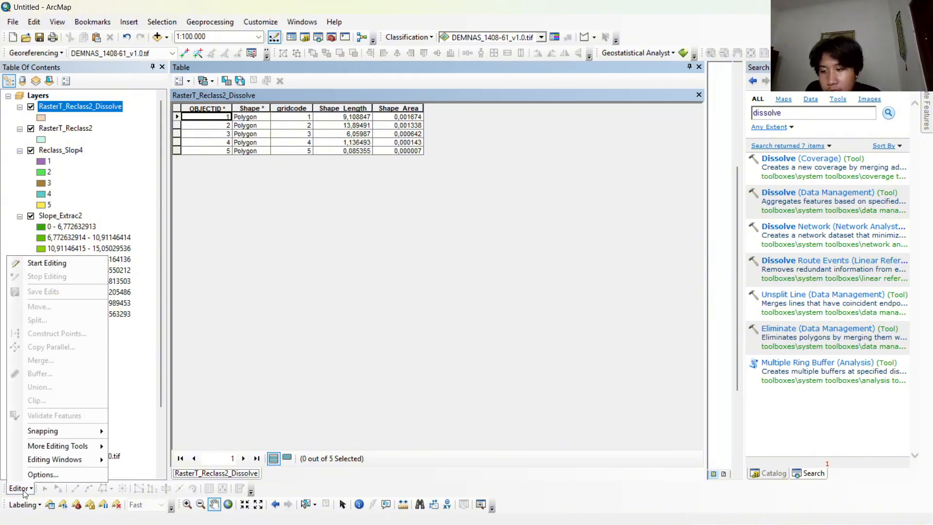
{"action": "left_click", "coordinate": [90, 265]}
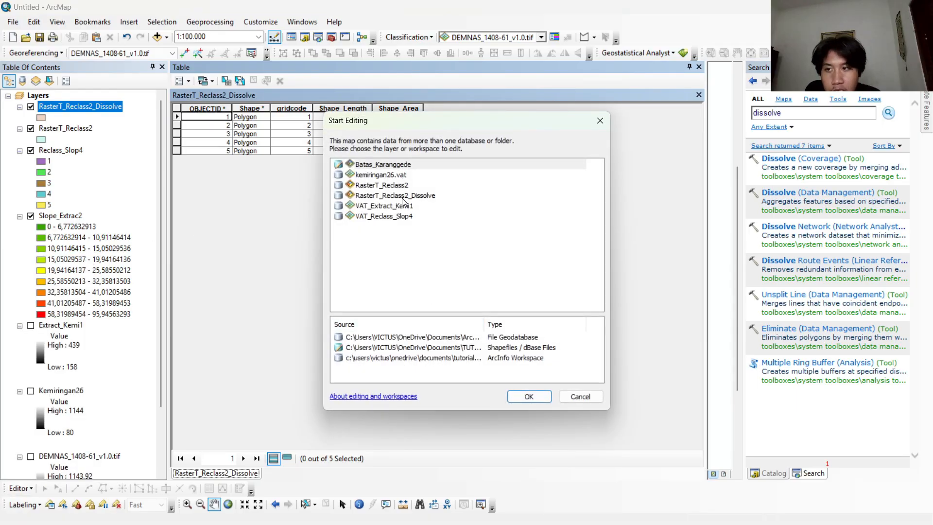
{"action": "left_click", "coordinate": [407, 195]}
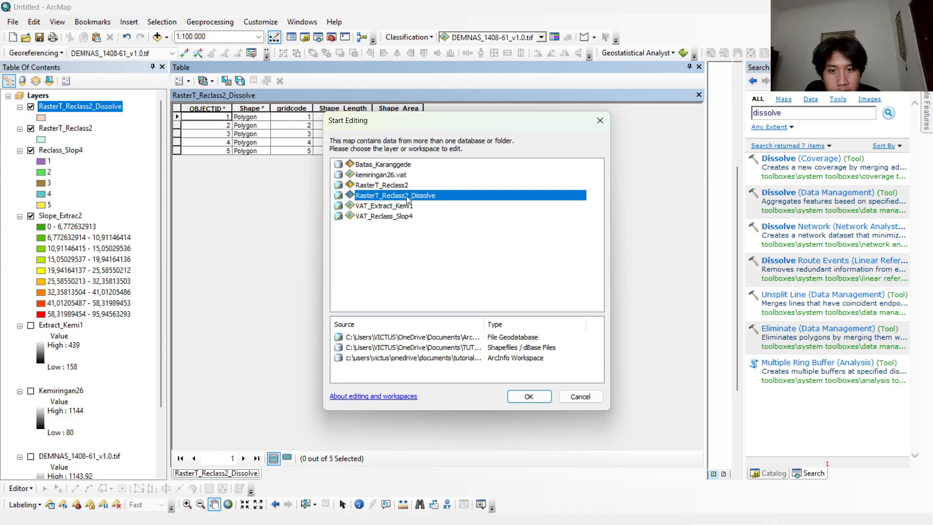
{"action": "left_click", "coordinate": [516, 397]}
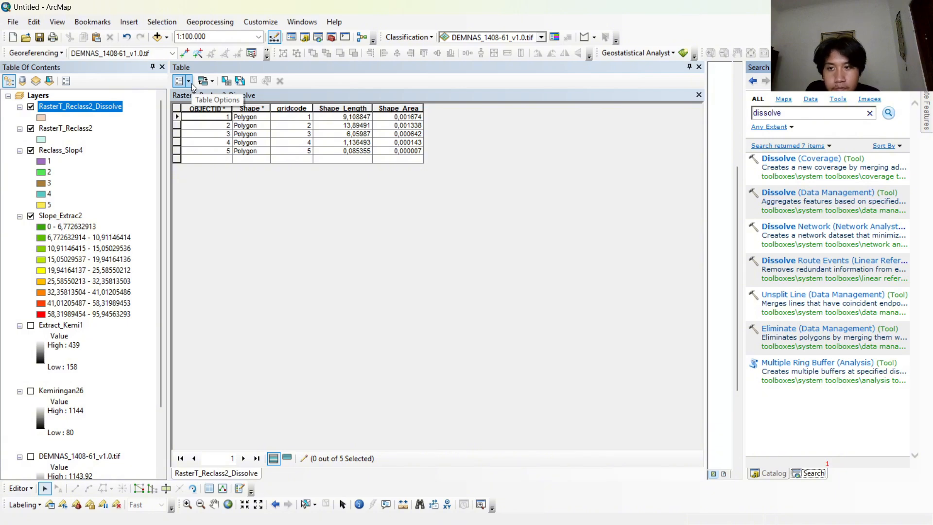
{"action": "left_click", "coordinate": [189, 81]}
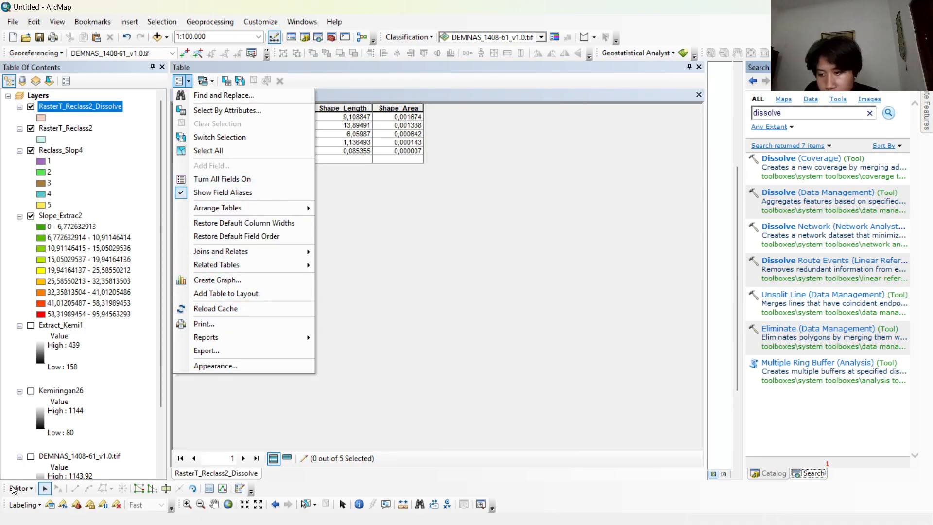
{"action": "left_click", "coordinate": [34, 488]}
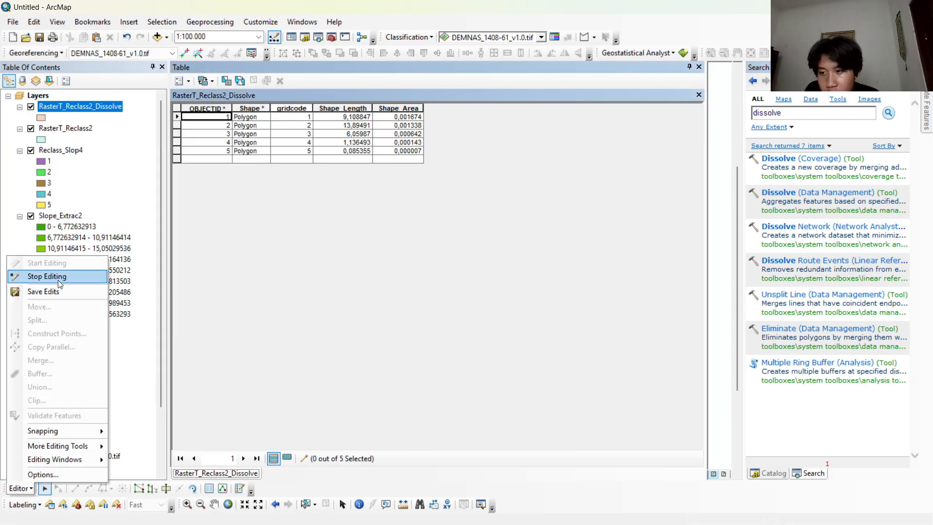
{"action": "left_click", "coordinate": [41, 274]}
Add a Text field named Kemiringan with length 50 to the RasterT_Reclass2_Dissolve attribute table.
{"action": "left_click", "coordinate": [180, 81]}
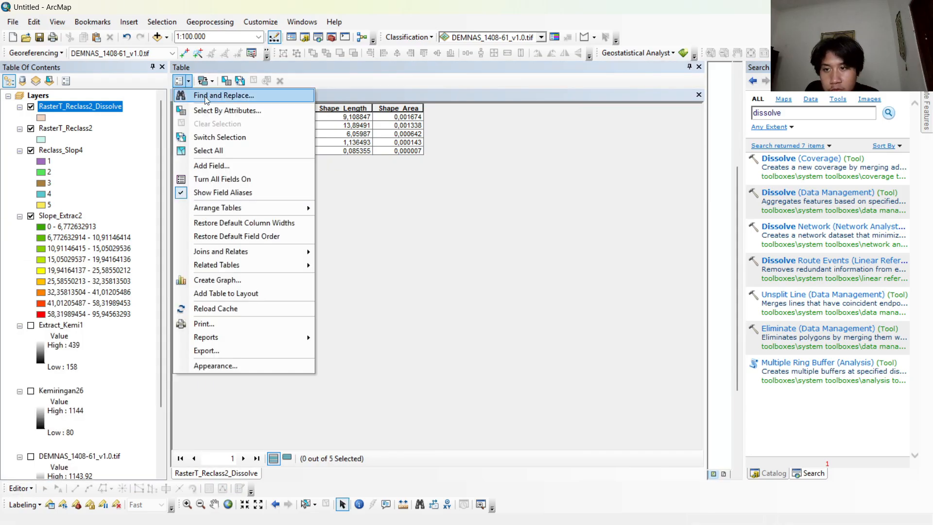
{"action": "left_click", "coordinate": [214, 166]}
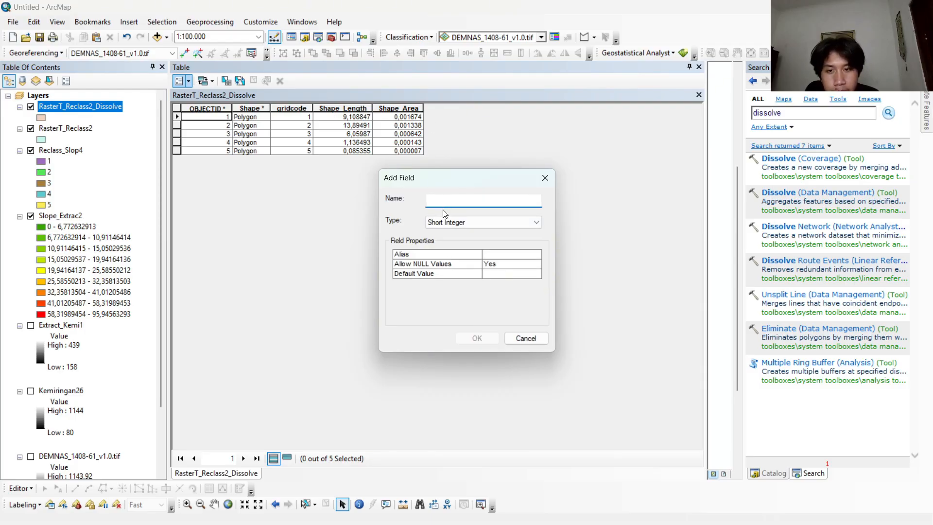
{"action": "type", "text": "Kemiringan"}
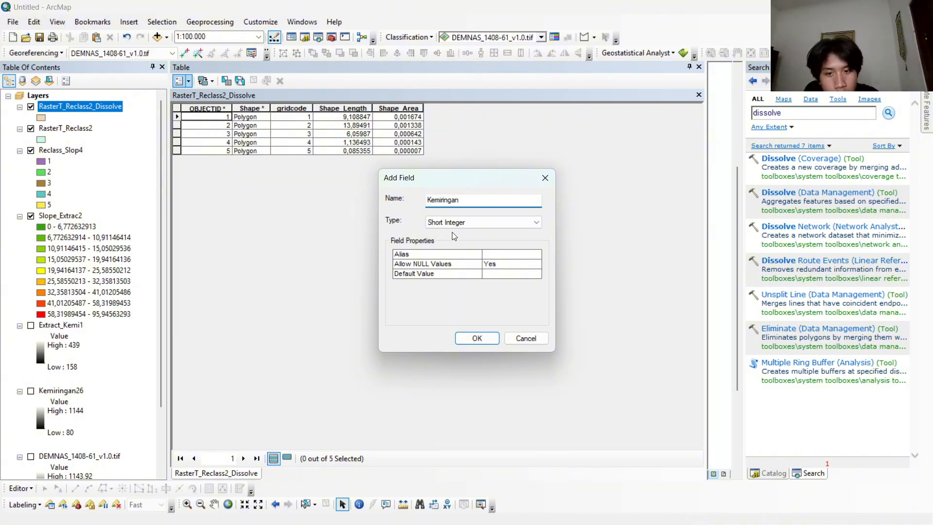
{"action": "left_click", "coordinate": [454, 222]}
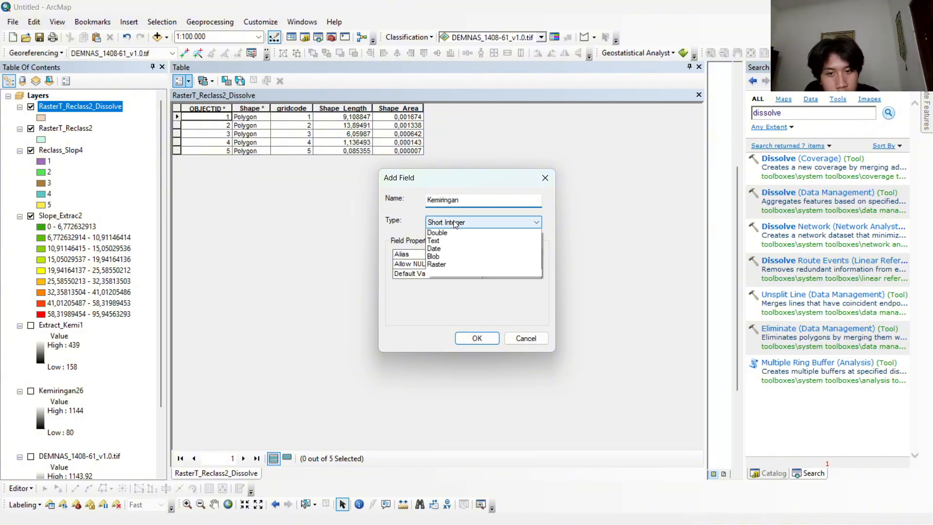
{"action": "left_click", "coordinate": [454, 270]}
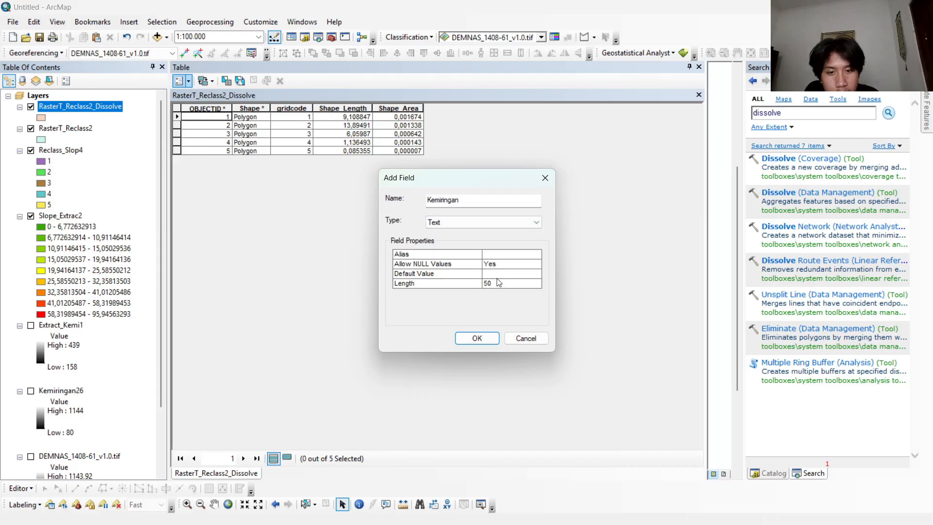
{"action": "left_click", "coordinate": [477, 338]}
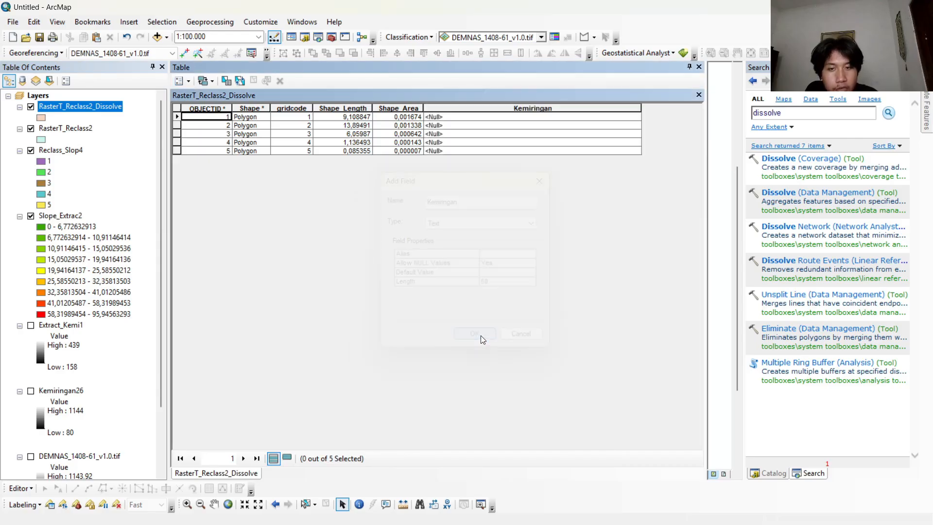
Start an edit session on the RasterT_Reclass2_Dissolve layer.
{"action": "left_click", "coordinate": [471, 117]}
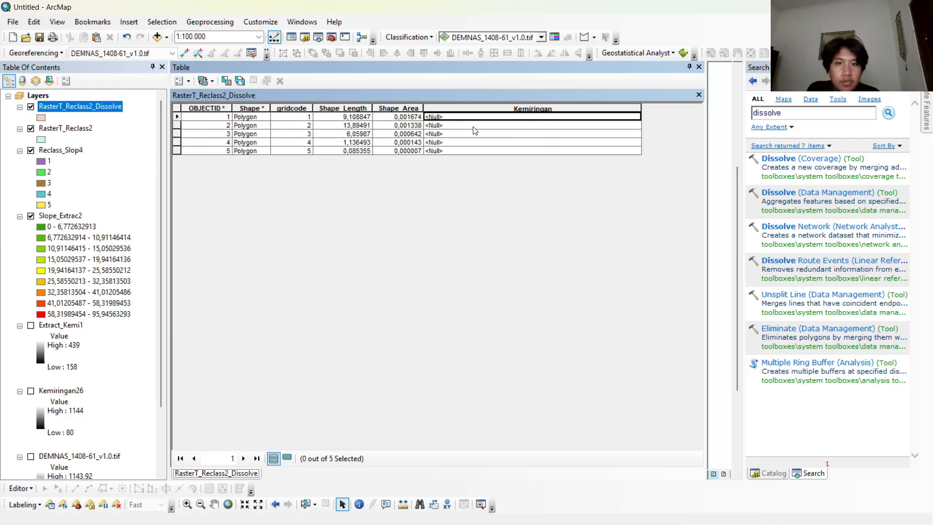
{"action": "left_click", "coordinate": [26, 489]}
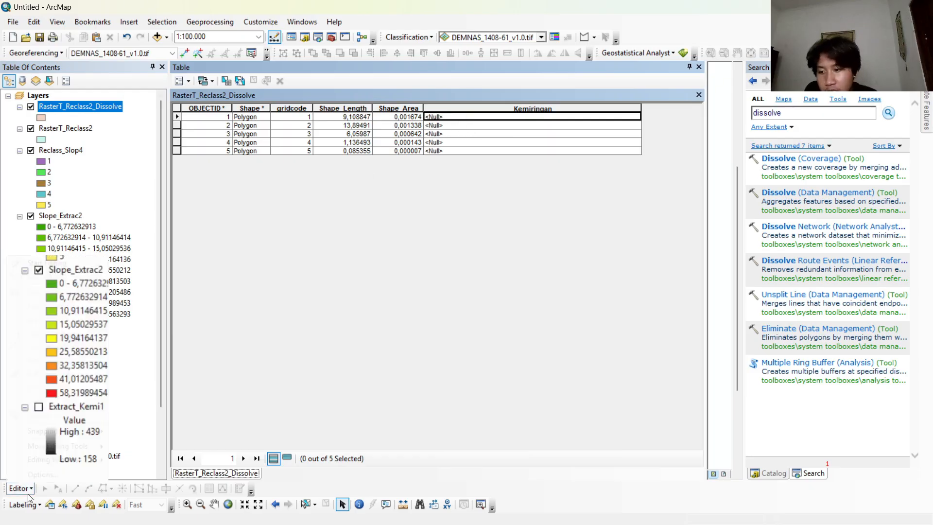
{"action": "left_click", "coordinate": [47, 262]}
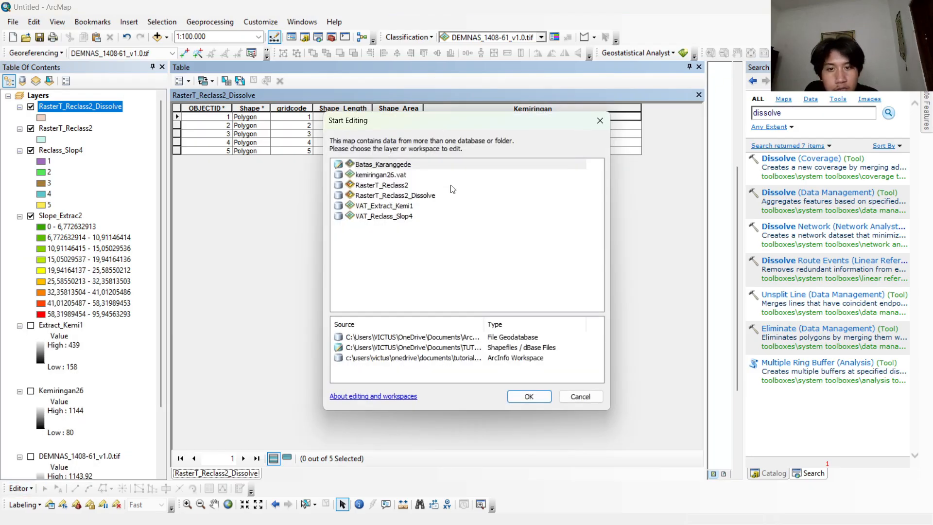
{"action": "left_click", "coordinate": [406, 195]}
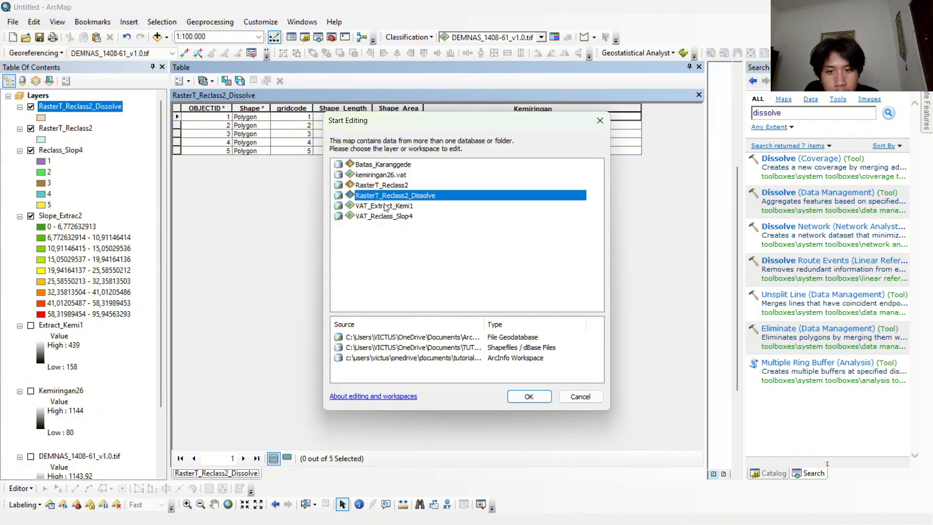
{"action": "left_click", "coordinate": [529, 398]}
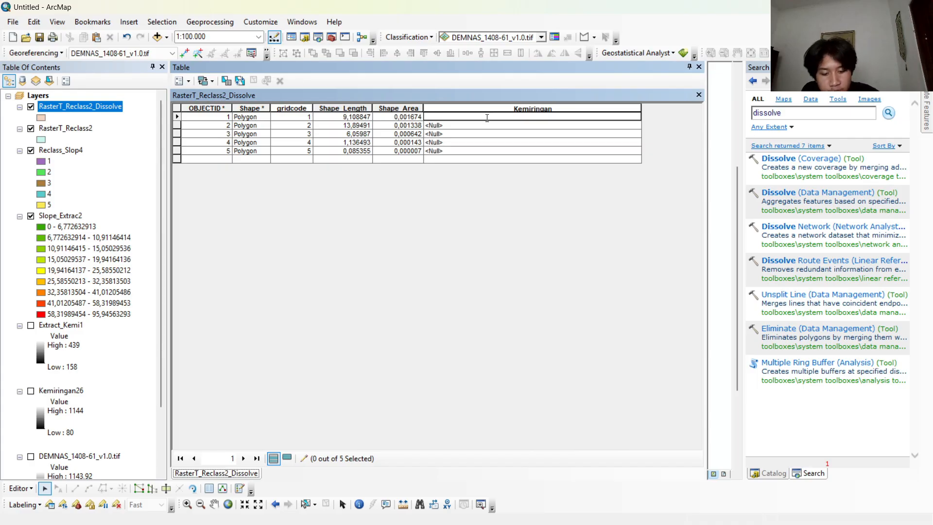
Fill the Kemiringan values for gridcodes 1 to 5 with 0-8%, 8-15%, 15-25%, 25-45% and 45-100%.
{"action": "left_click", "coordinate": [516, 125]}
{"action": "type", "text": "8-15"}
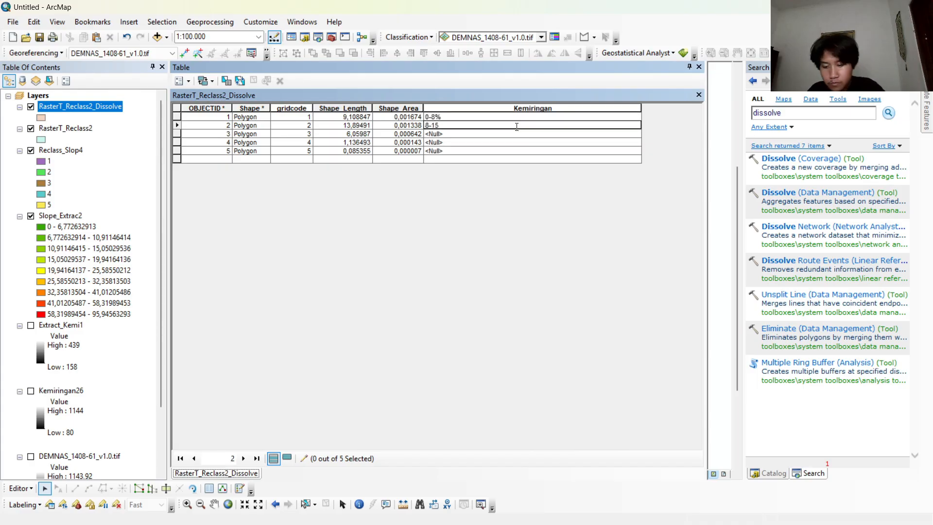
{"action": "type", "text": "%"}
{"action": "left_click", "coordinate": [517, 132]}
{"action": "type", "text": "15-"}
{"action": "left_click", "coordinate": [522, 142]}
{"action": "type", "text": "2"}
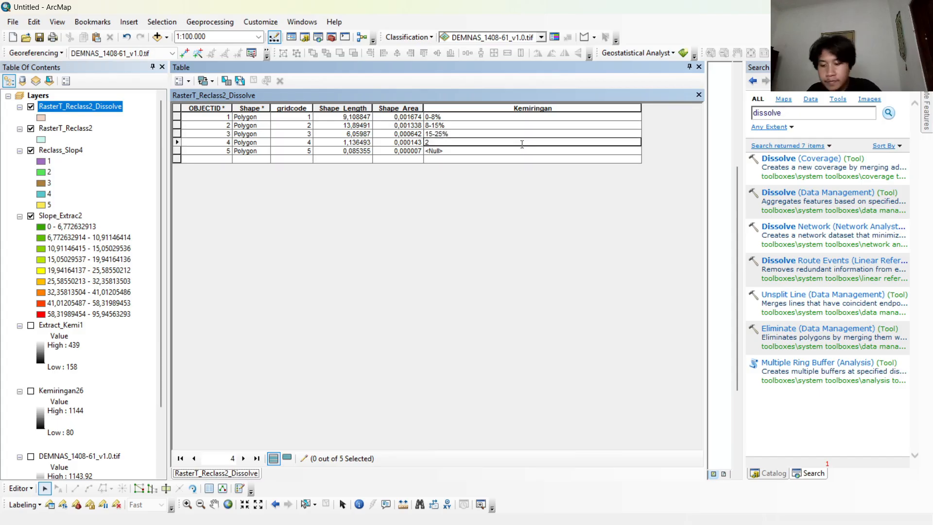
{"action": "left_click", "coordinate": [522, 150]}
{"action": "type", "text": "45"}
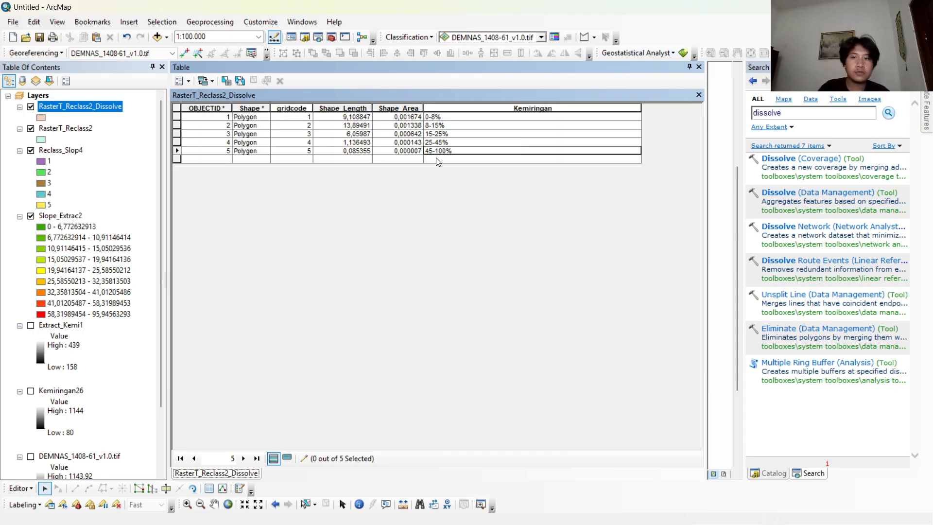
Save the attribute edits, end the edit session and close the attribute table.
{"action": "left_click", "coordinate": [21, 487]}
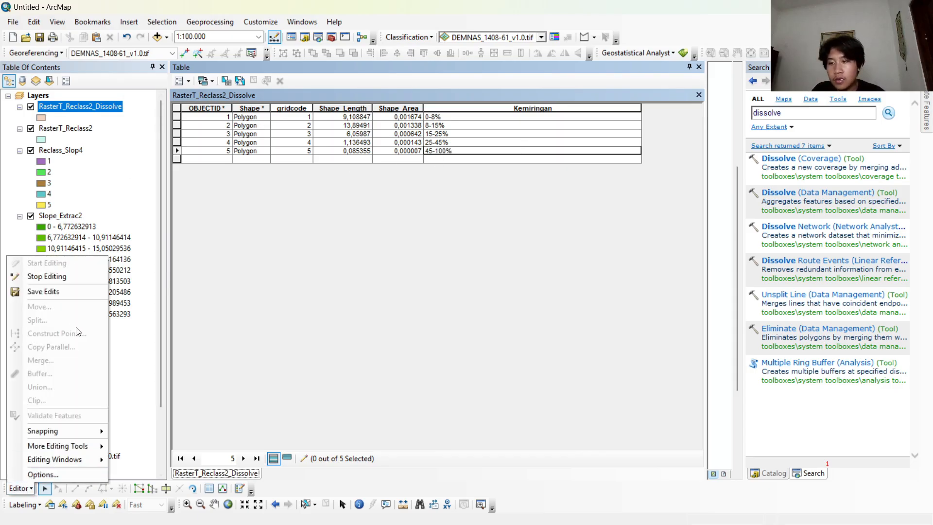
{"action": "left_click", "coordinate": [62, 298]}
{"action": "left_click", "coordinate": [21, 488]}
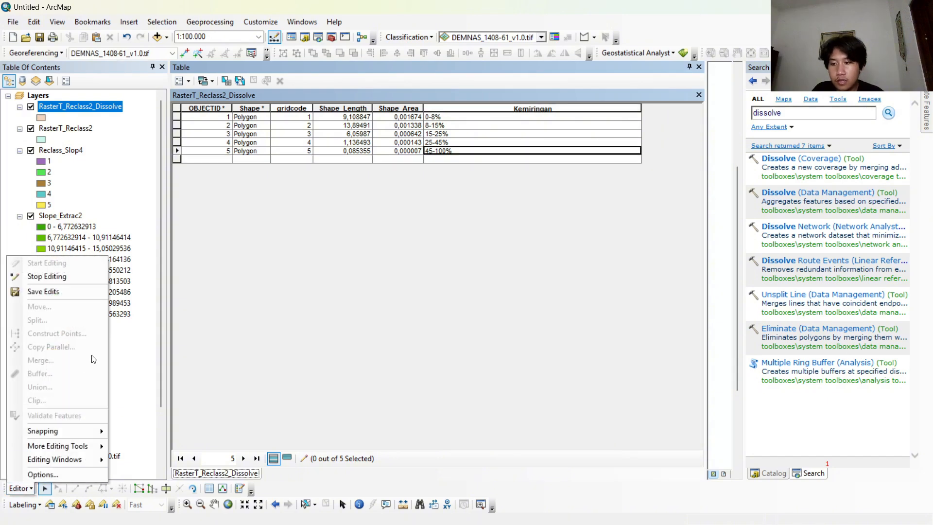
{"action": "left_click", "coordinate": [46, 276]}
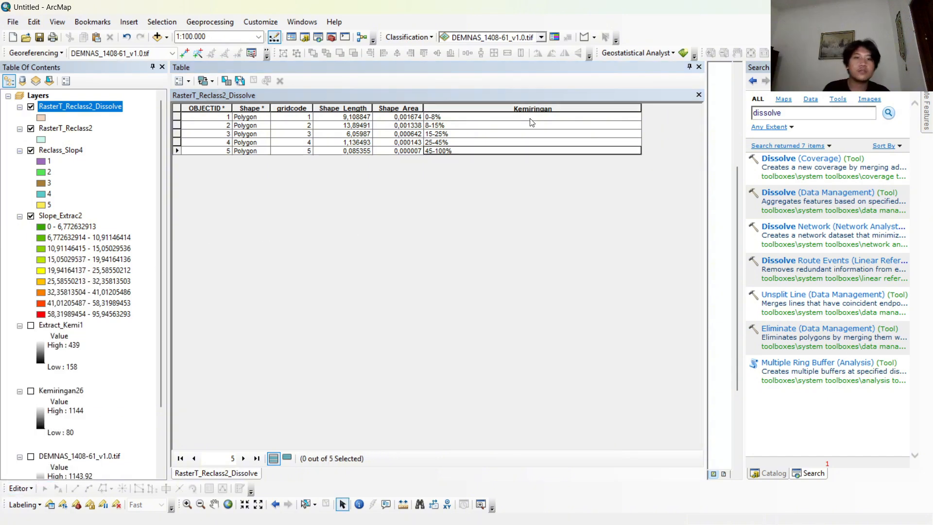
{"action": "left_click", "coordinate": [699, 68]}
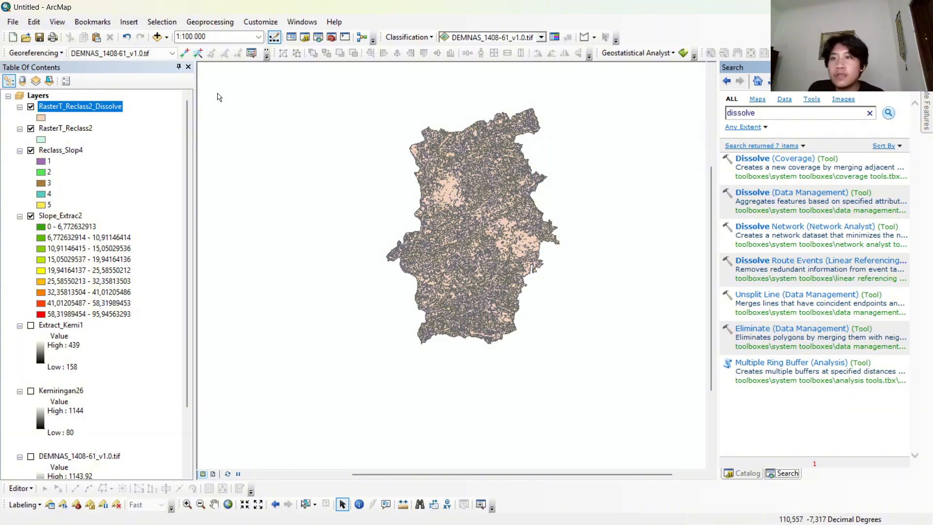
Run Dissolve on RasterT_Reclass2_Dissolve using the Kemiringan field and the default output feature class.
{"action": "left_click", "coordinate": [210, 26]}
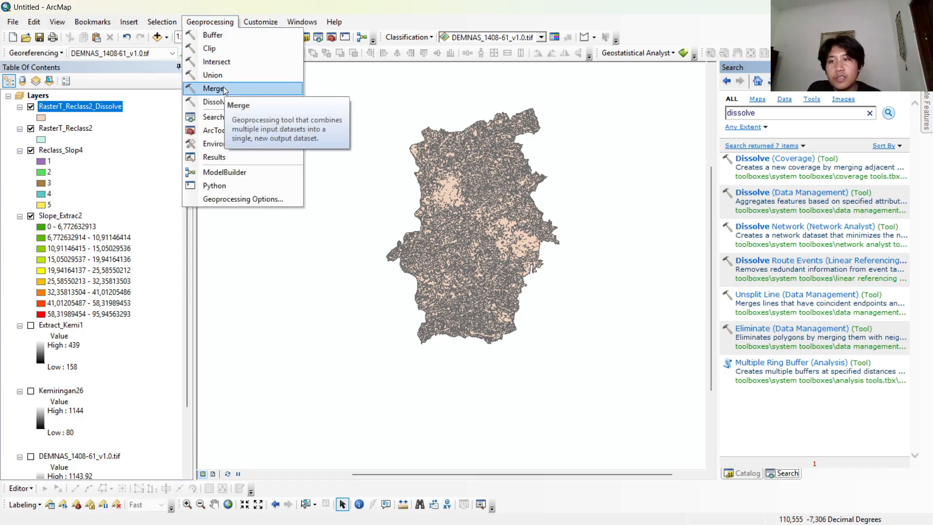
{"action": "left_click", "coordinate": [235, 101]}
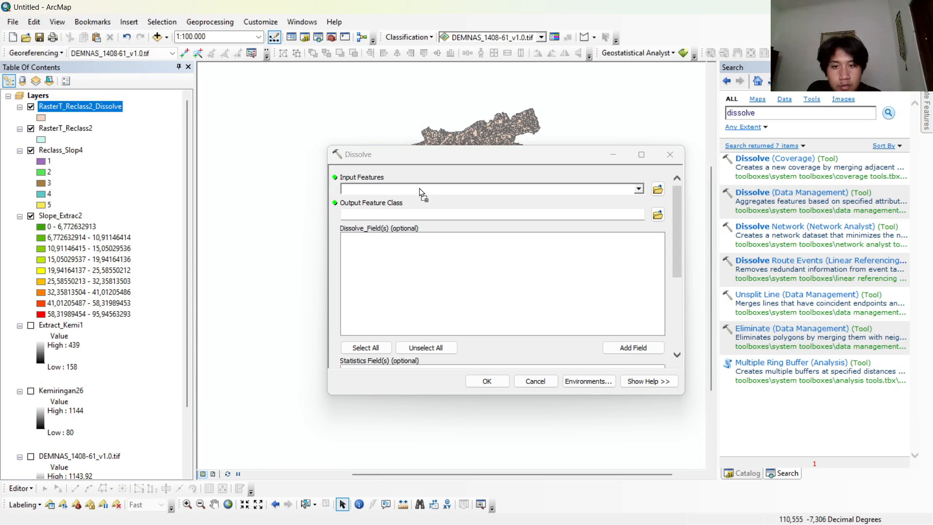
{"action": "left_click_drag", "start_coordinate": [419, 191], "coordinate": [420, 190]}
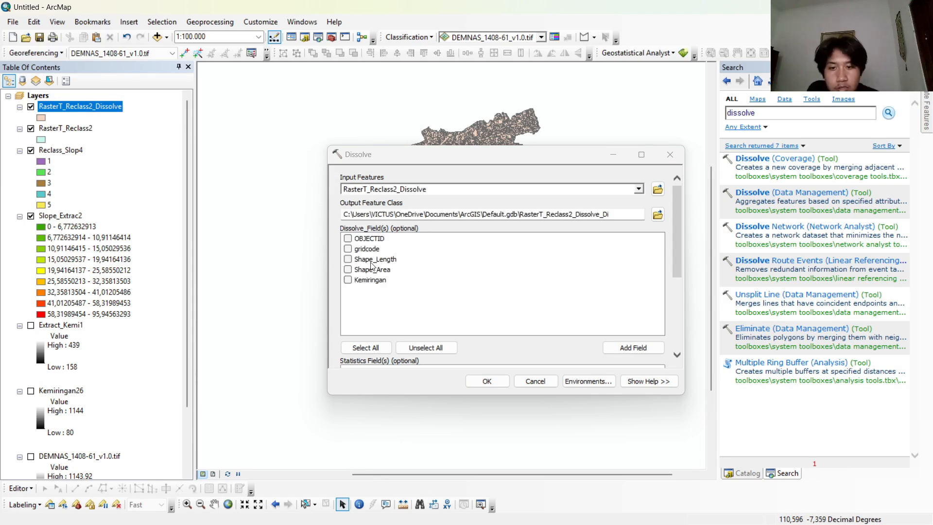
{"action": "left_click", "coordinate": [348, 280]}
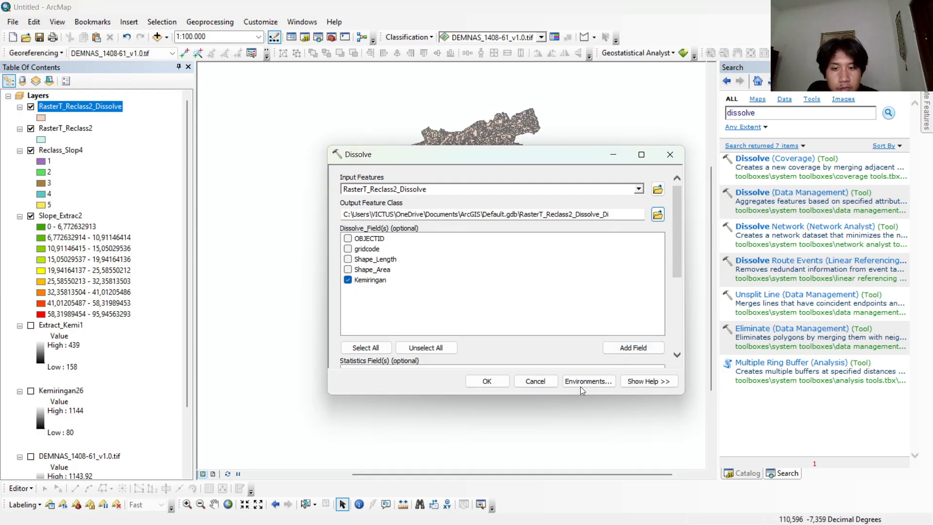
{"action": "left_click", "coordinate": [503, 380]}
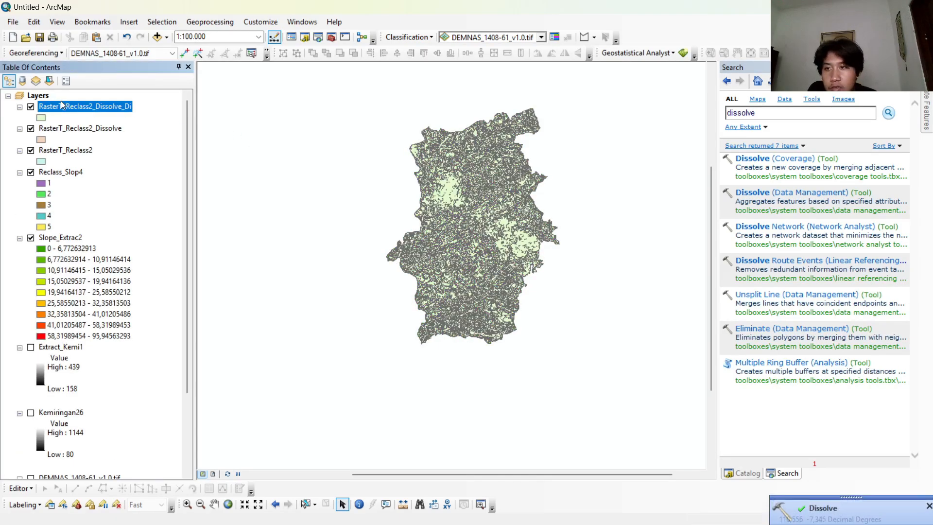
Rename the newly dissolved layer RasterT_Reclass2_Dissolve_Di as Peta Kemiringan Lereng.
{"action": "right_click", "coordinate": [70, 111]}
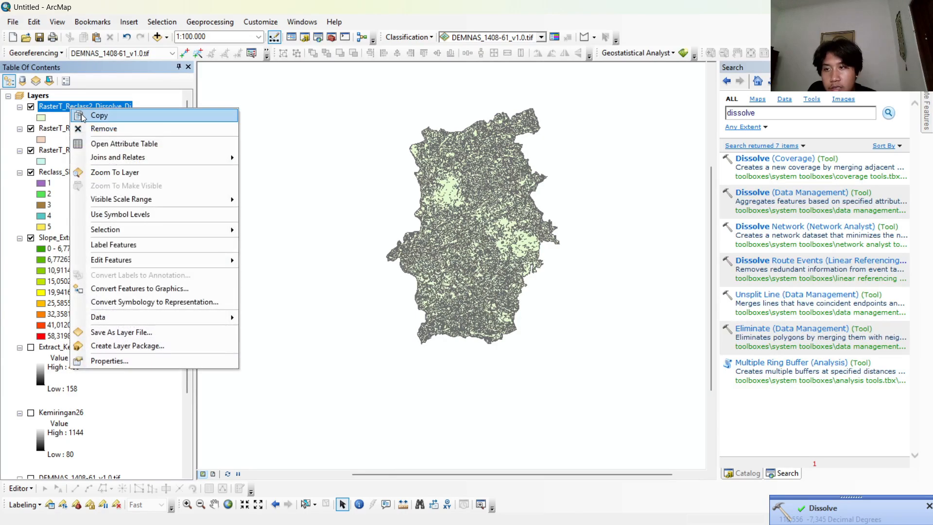
{"action": "left_click", "coordinate": [146, 362]}
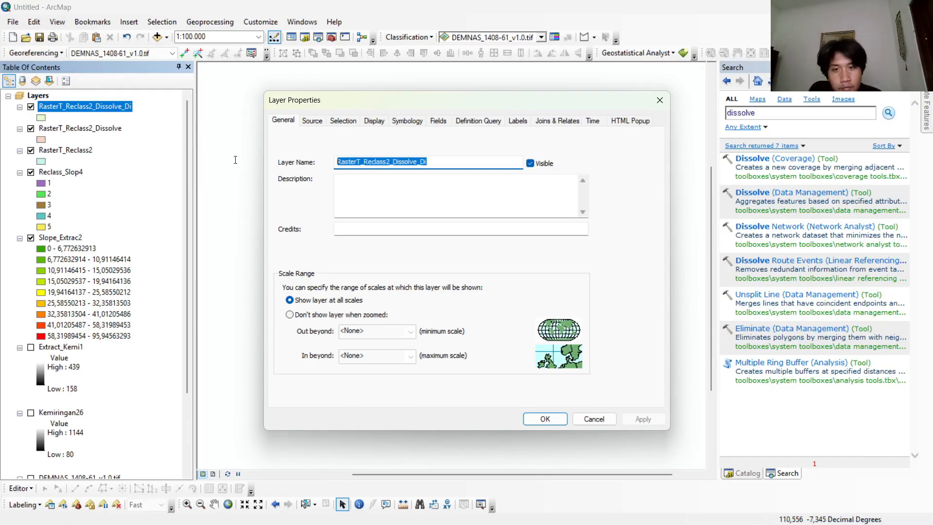
{"action": "key", "text": "BackSpace"}
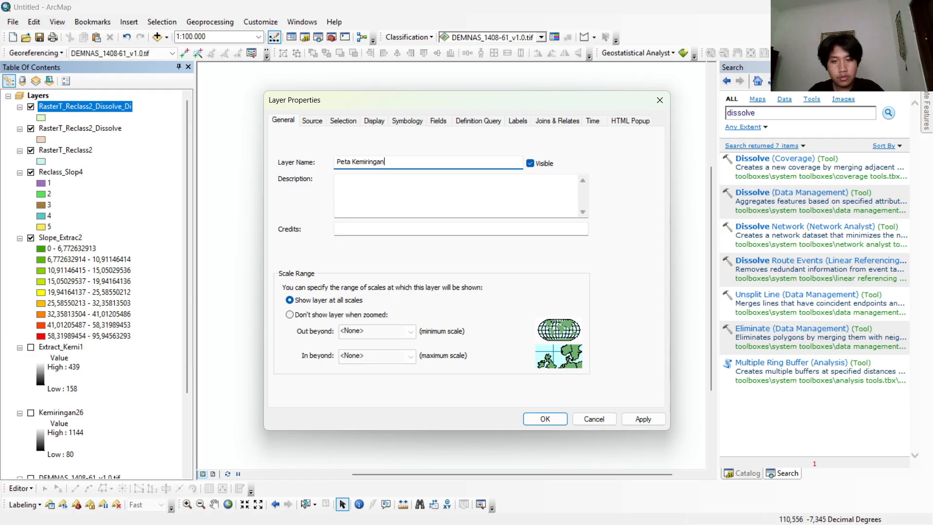
{"action": "type", "text": "Peta Kemiringan Lereng"}
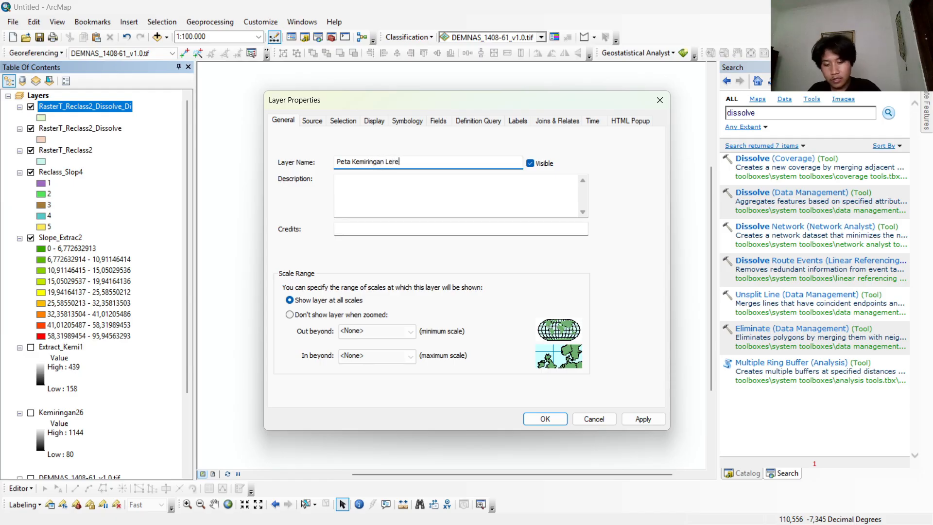
{"action": "left_click", "coordinate": [545, 419]}
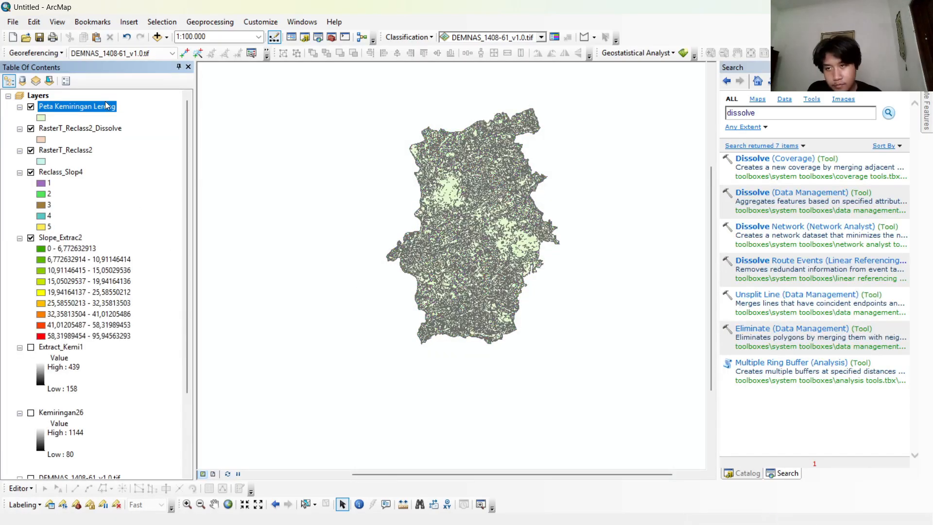
Symbolize Peta Kemiringan Lereng by unique values of the Kemiringan field, adding all values and excluding all other values.
{"action": "right_click", "coordinate": [107, 111]}
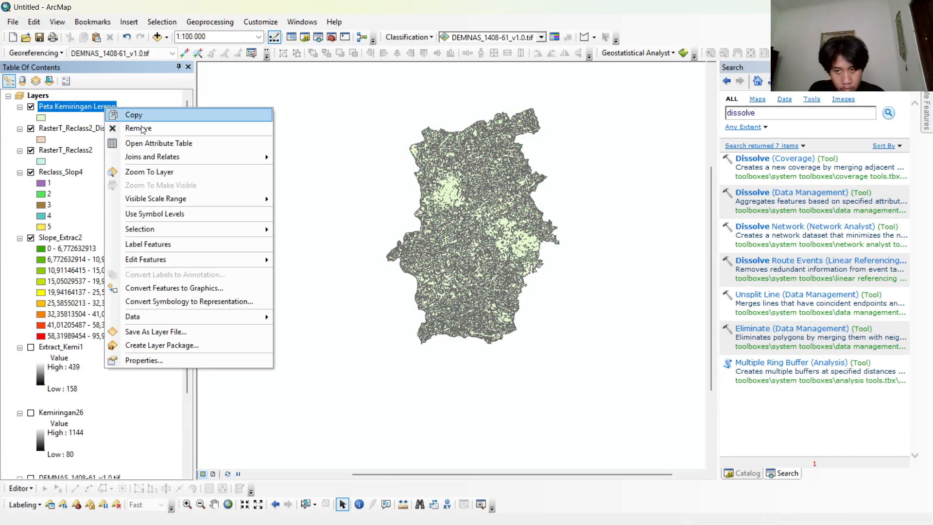
{"action": "left_click", "coordinate": [175, 362]}
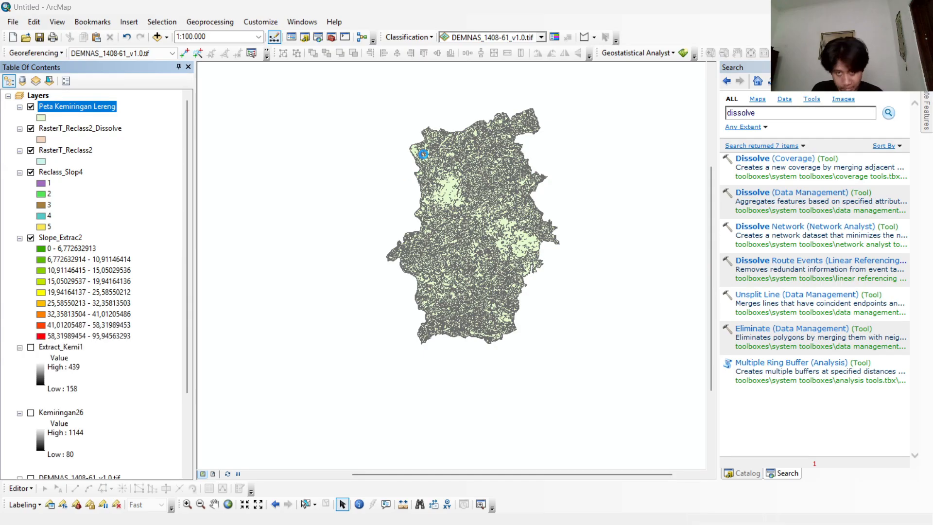
{"action": "left_click", "coordinate": [420, 125]}
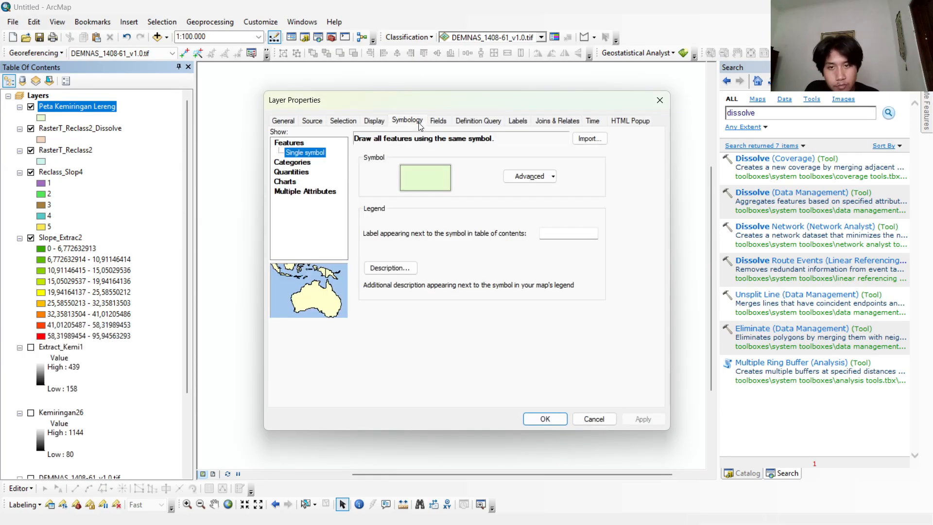
{"action": "left_click", "coordinate": [280, 164]}
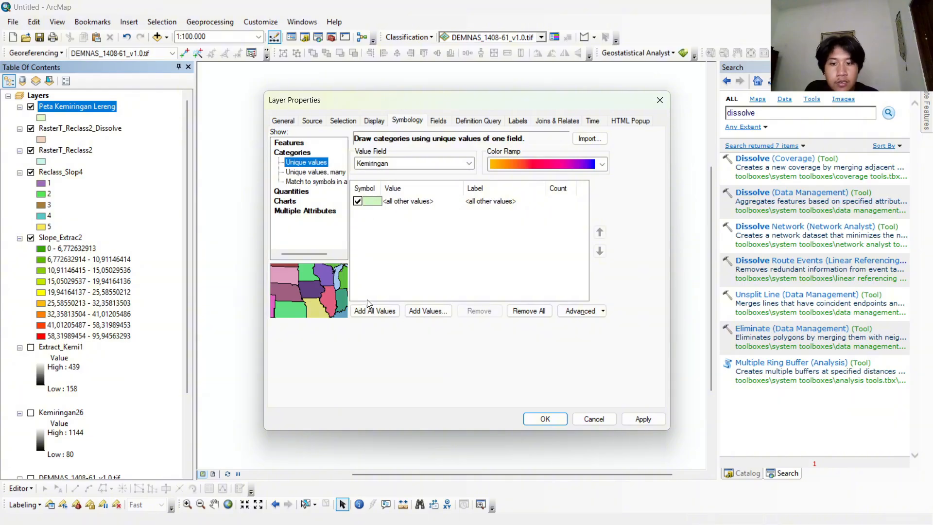
{"action": "left_click", "coordinate": [412, 164]}
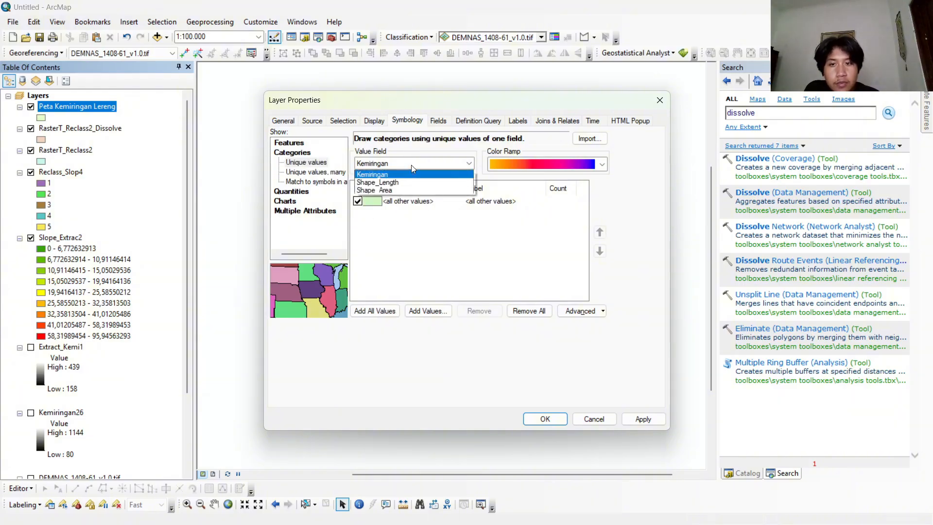
{"action": "left_click", "coordinate": [394, 176]}
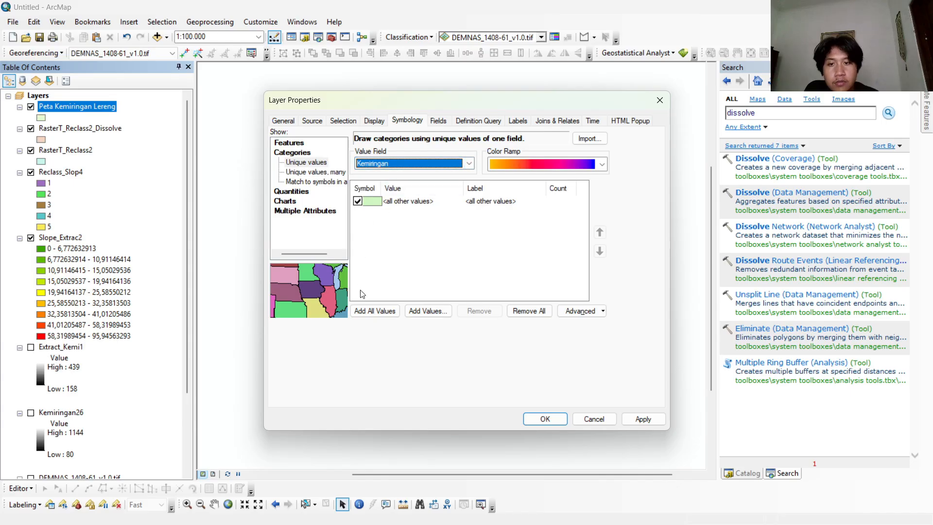
{"action": "left_click", "coordinate": [368, 310]}
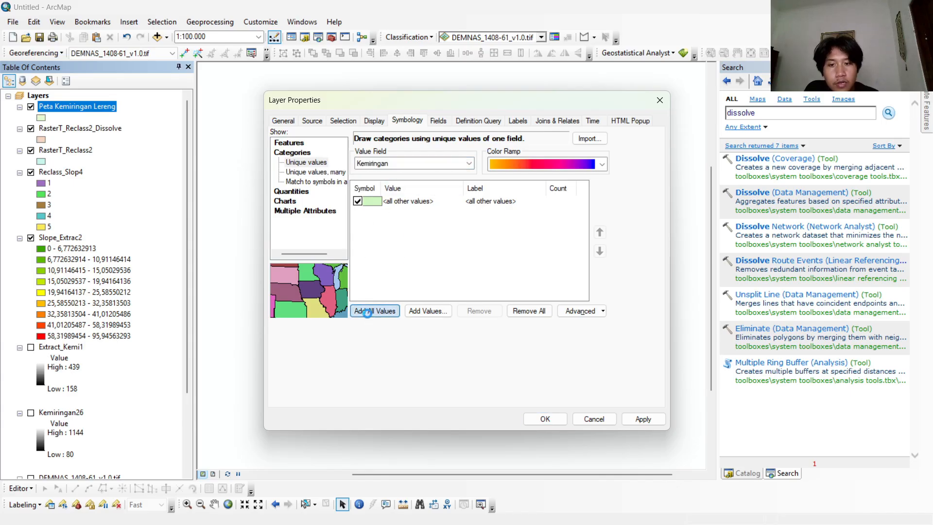
{"action": "left_click", "coordinate": [358, 201]}
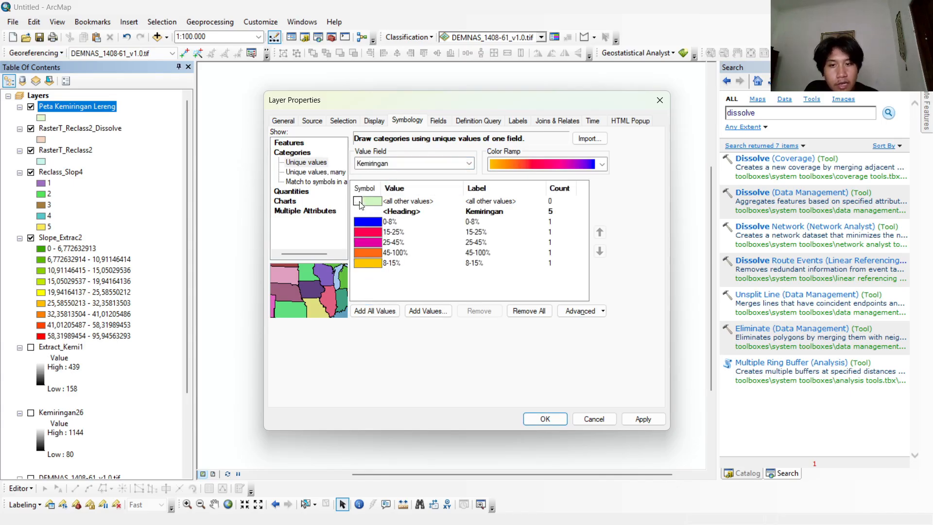
{"action": "left_click", "coordinate": [563, 419]}
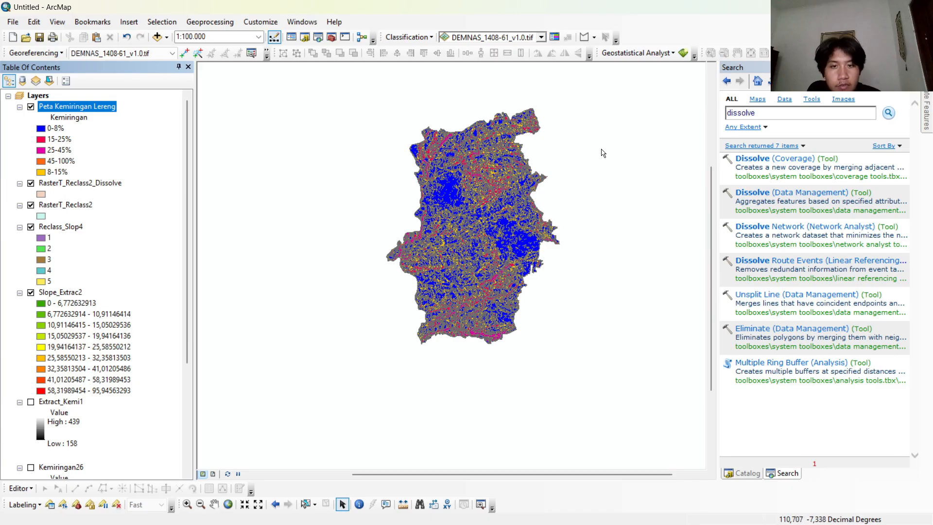
Hide the RasterT_Reclass2_Dissolve, RasterT_Reclass2, Reclass_Slop4 and Slope_Extrac2 layers and collapse their legends.
{"action": "left_click", "coordinate": [30, 183]}
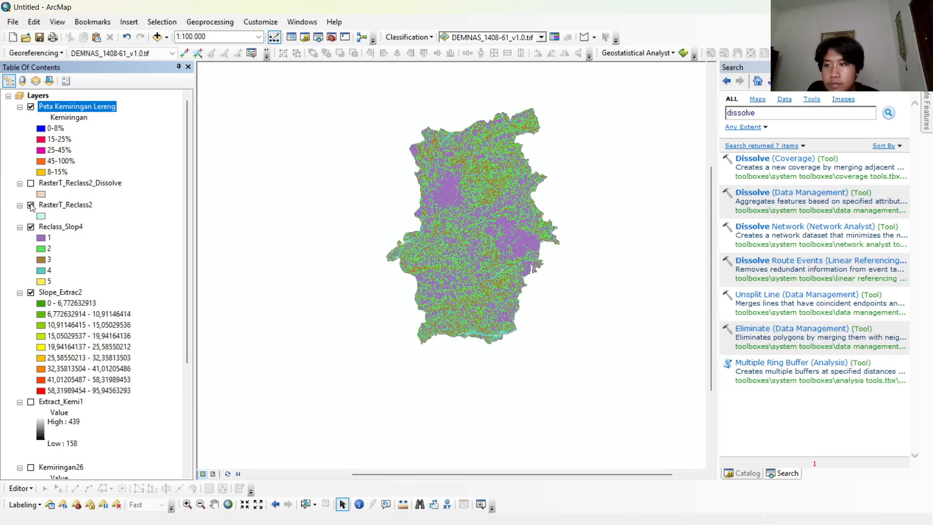
{"action": "left_click", "coordinate": [31, 204]}
{"action": "left_click", "coordinate": [31, 226]}
{"action": "left_click", "coordinate": [31, 293]}
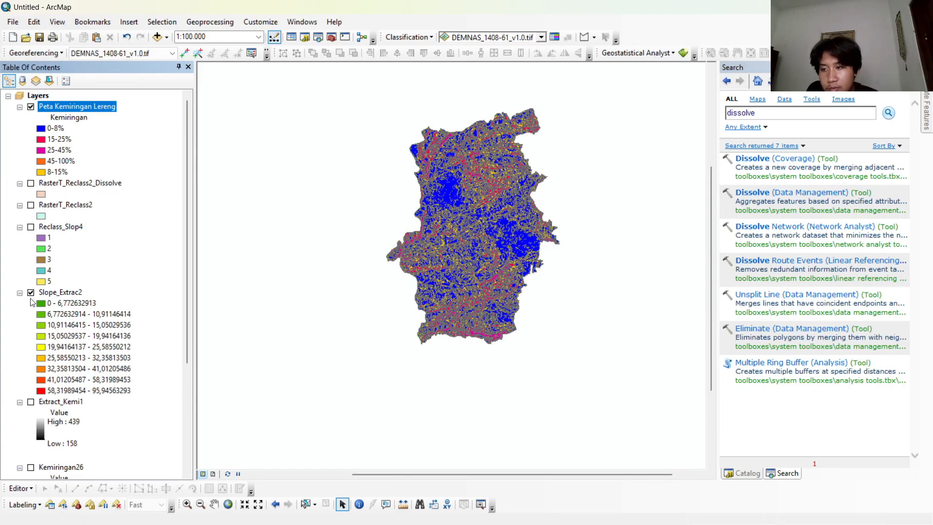
{"action": "left_click", "coordinate": [20, 293]}
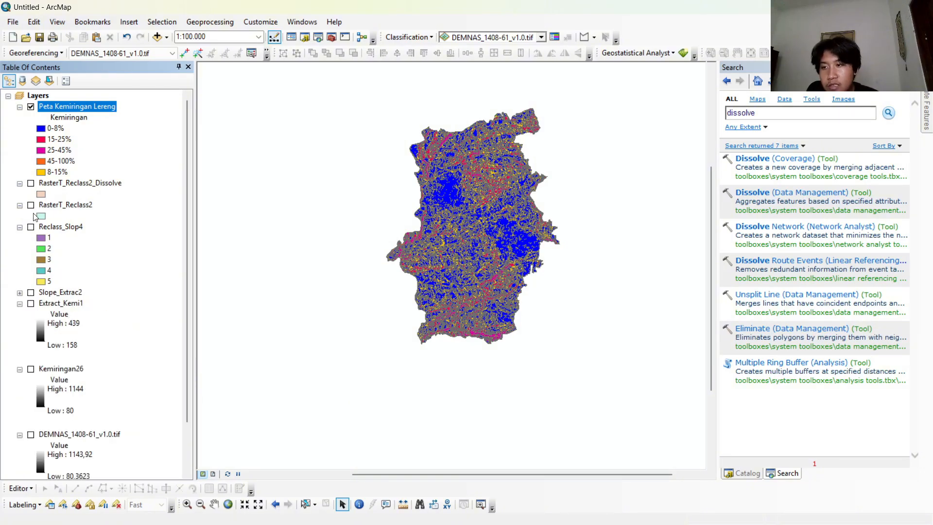
{"action": "left_click", "coordinate": [20, 227]}
{"action": "left_click", "coordinate": [20, 205]}
{"action": "left_click", "coordinate": [20, 183]}
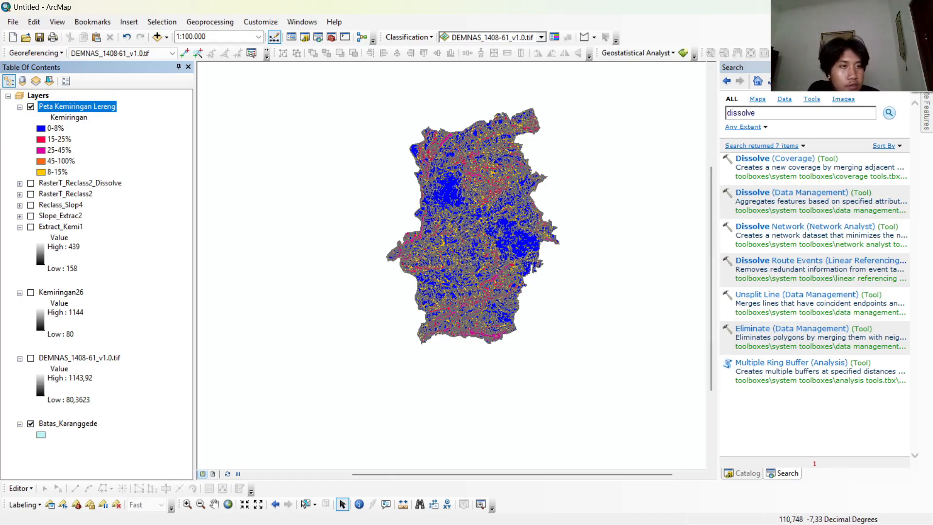
Add JENISTANAHBARUBANGET.shp from the JENIS TANAH folder in Peta SPL as the topmost layer.
{"action": "left_click", "coordinate": [743, 473]}
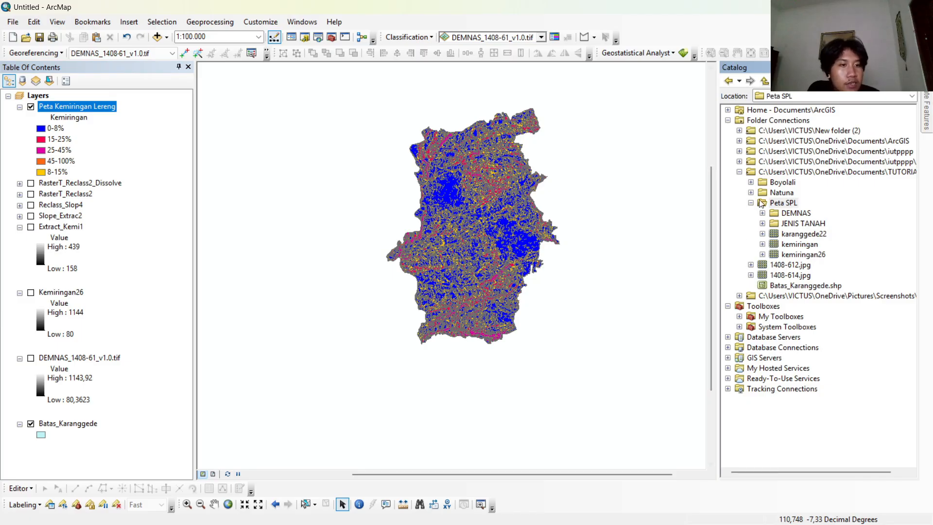
{"action": "left_click", "coordinate": [762, 224]}
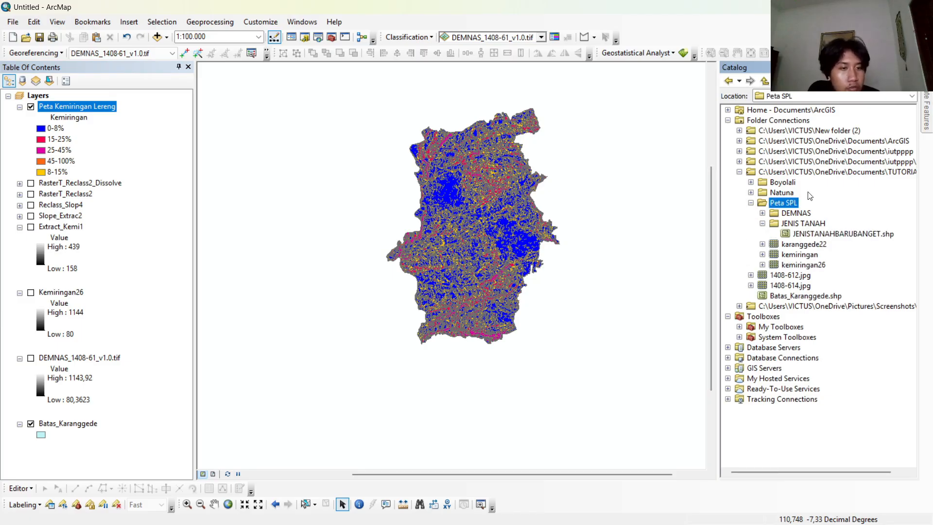
{"action": "mouse_move", "coordinate": [825, 234]}
{"action": "left_mouse_down"}
{"action": "mouse_move", "coordinate": [417, 195]}
{"action": "mouse_move", "coordinate": [183, 151]}
{"action": "mouse_move", "coordinate": [204, 154]}
{"action": "mouse_move", "coordinate": [78, 103]}
{"action": "mouse_move", "coordinate": [121, 106]}
{"action": "mouse_move", "coordinate": [59, 97]}
{"action": "left_mouse_up"}
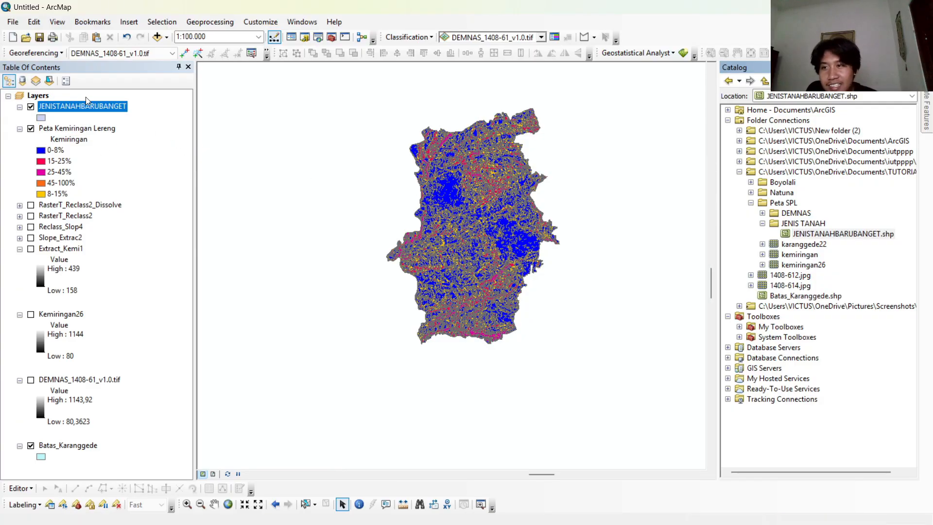
{"action": "scroll", "coordinate": [341, 216], "scroll_direction": "up", "scroll_amount": 8}
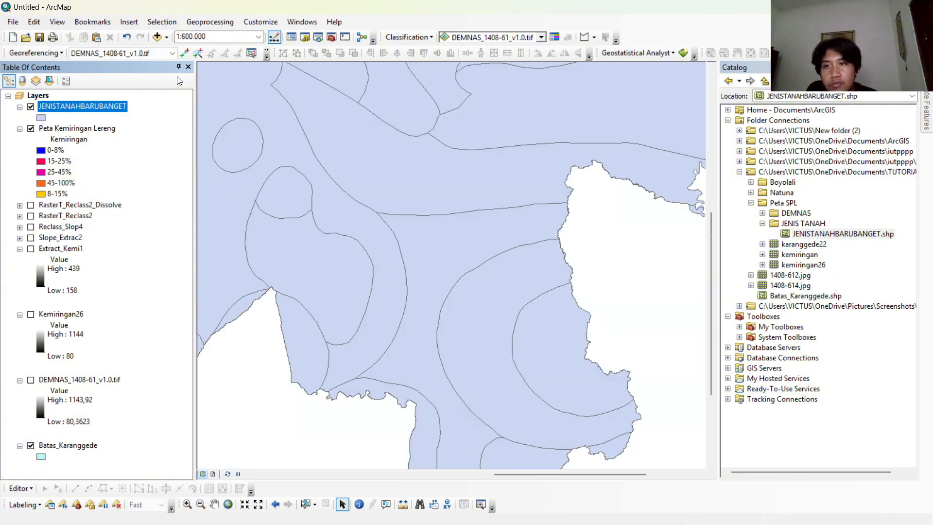
Clip JENISTANAHBARUBANGET with Batas_Karanggede as the clip features, keeping the default output feature class.
{"action": "left_click", "coordinate": [216, 23]}
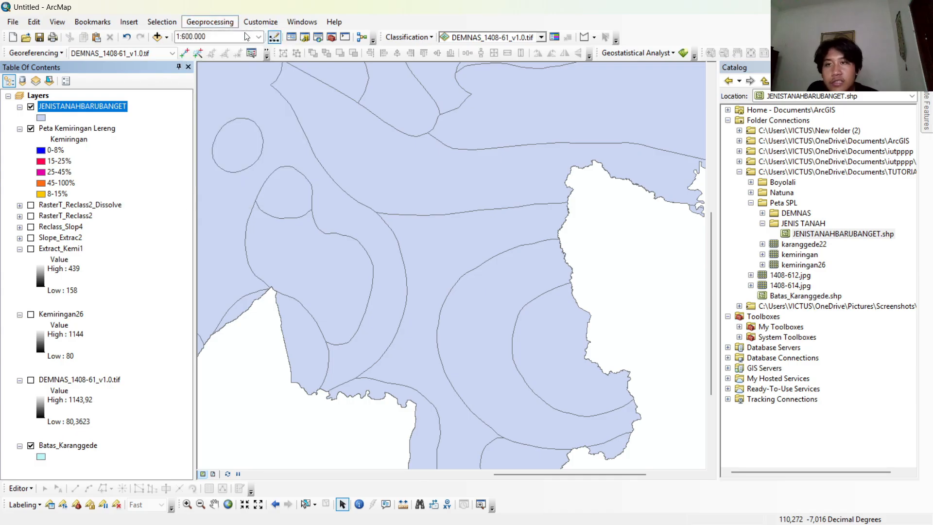
{"action": "left_click", "coordinate": [217, 26]}
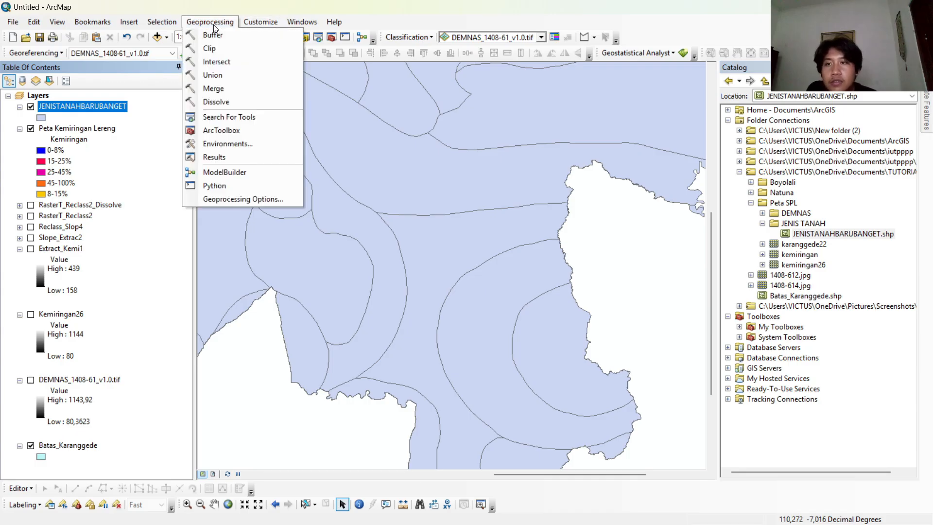
{"action": "left_click", "coordinate": [220, 49]}
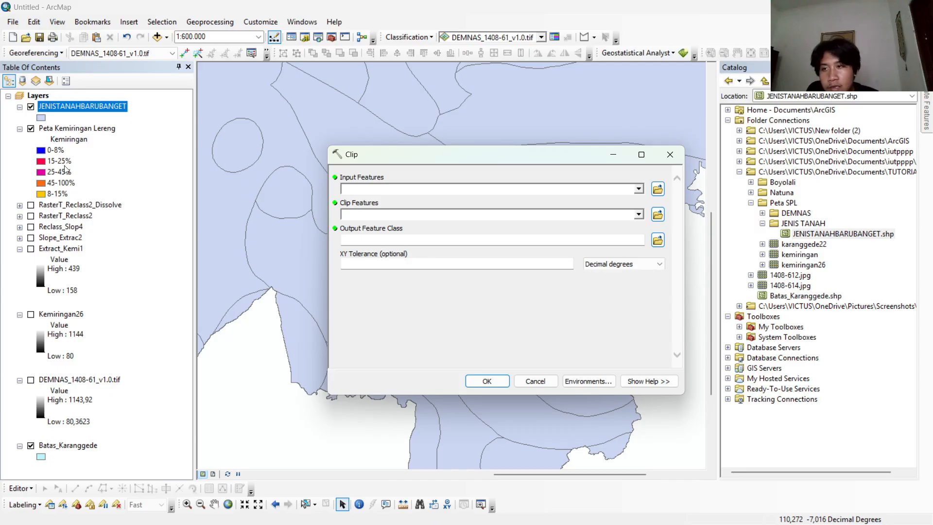
{"action": "left_click_drag", "start_coordinate": [92, 113], "coordinate": [354, 135]}
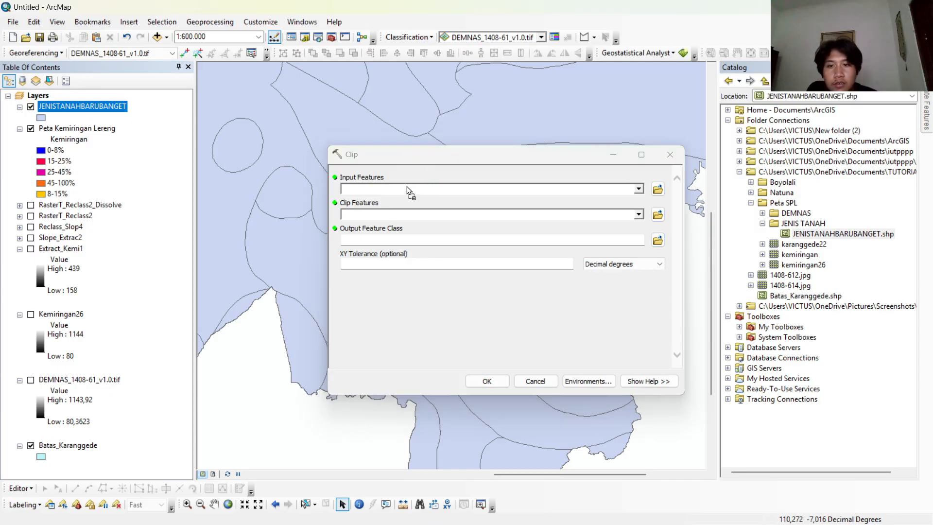
{"action": "left_click_drag", "start_coordinate": [406, 186], "coordinate": [407, 189]}
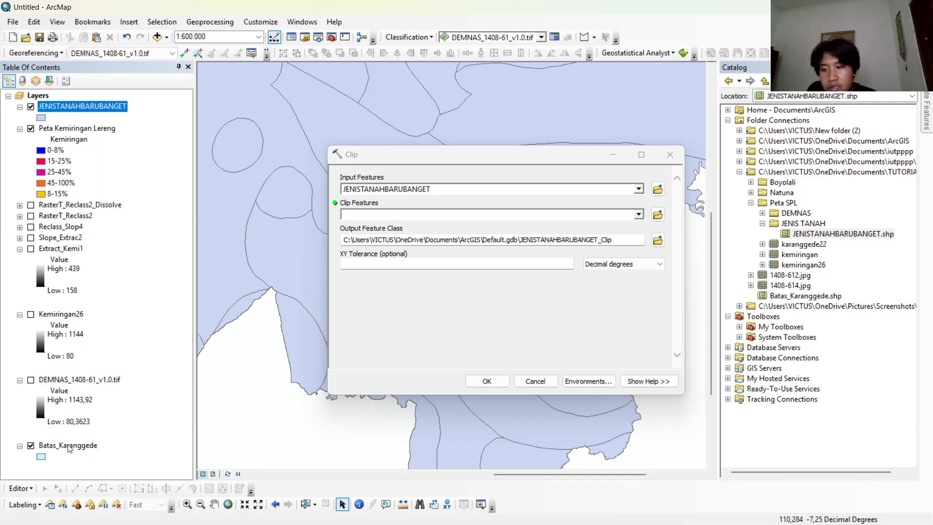
{"action": "left_click_drag", "start_coordinate": [69, 448], "coordinate": [380, 216]}
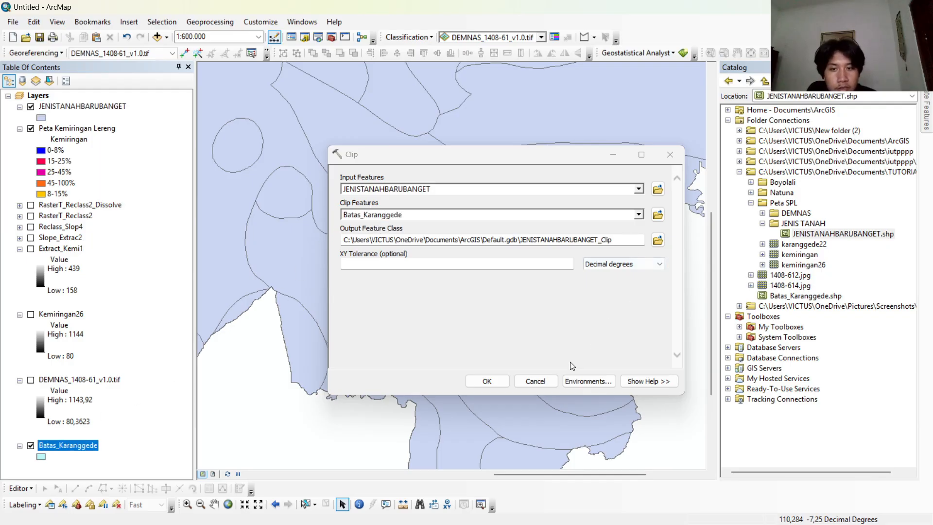
{"action": "left_click", "coordinate": [486, 381]}
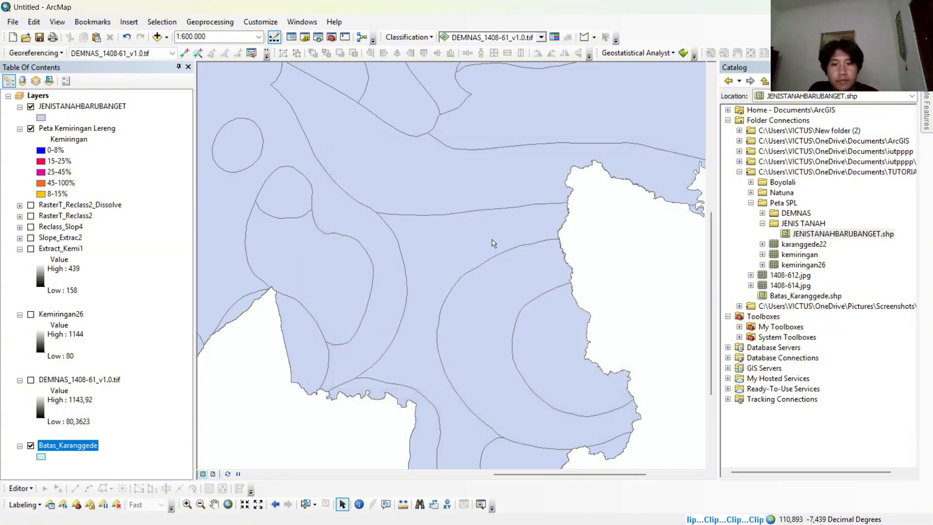
Hide the unclipped JENISTANAHBARUBANGET layer and move it below Peta Kemiringan Lereng.
{"action": "scroll", "coordinate": [466, 242], "scroll_direction": "down", "scroll_amount": 1}
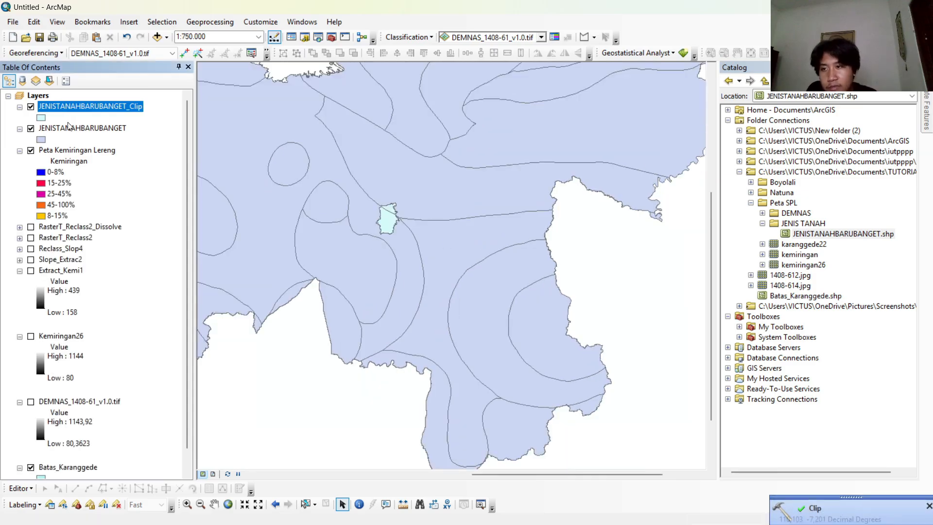
{"action": "left_click", "coordinate": [30, 128]}
{"action": "left_click_drag", "start_coordinate": [83, 128], "coordinate": [91, 216]}
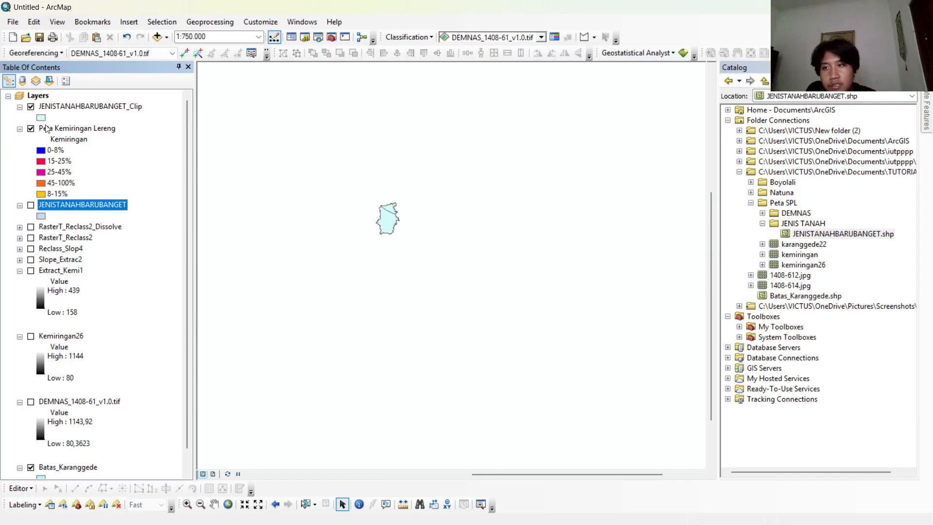
Symbolize JENISTANAHBARUBANGET_Clip by unique SKTN values, adding all values and excluding <all other values>.
{"action": "left_click", "coordinate": [41, 118]}
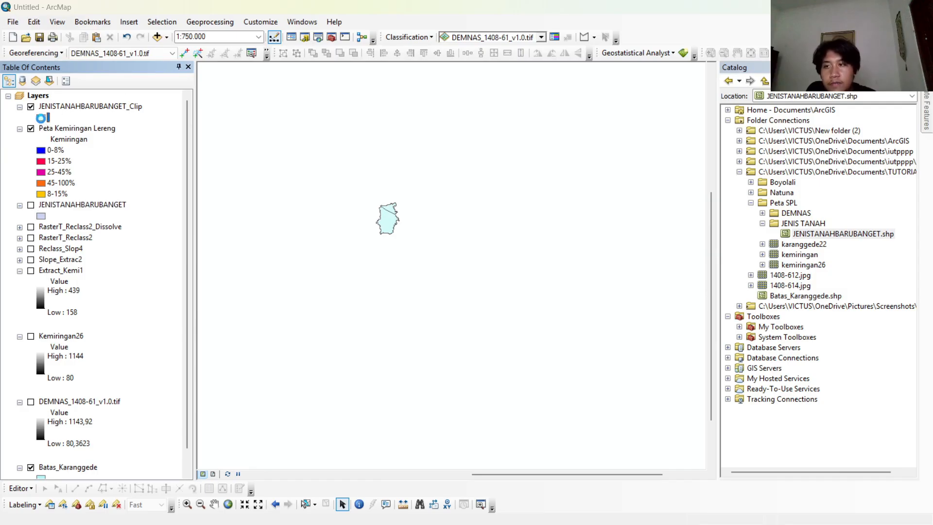
{"action": "left_click", "coordinate": [582, 107]}
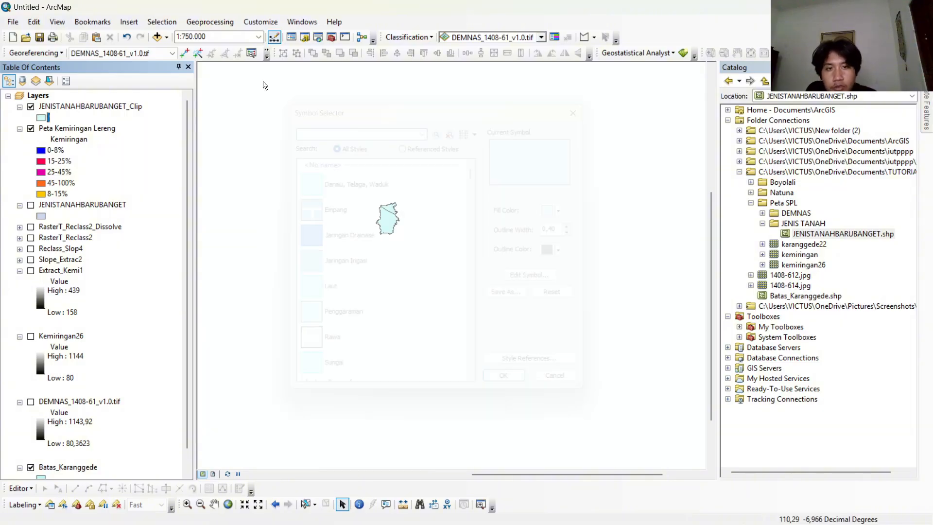
{"action": "right_click", "coordinate": [64, 108]}
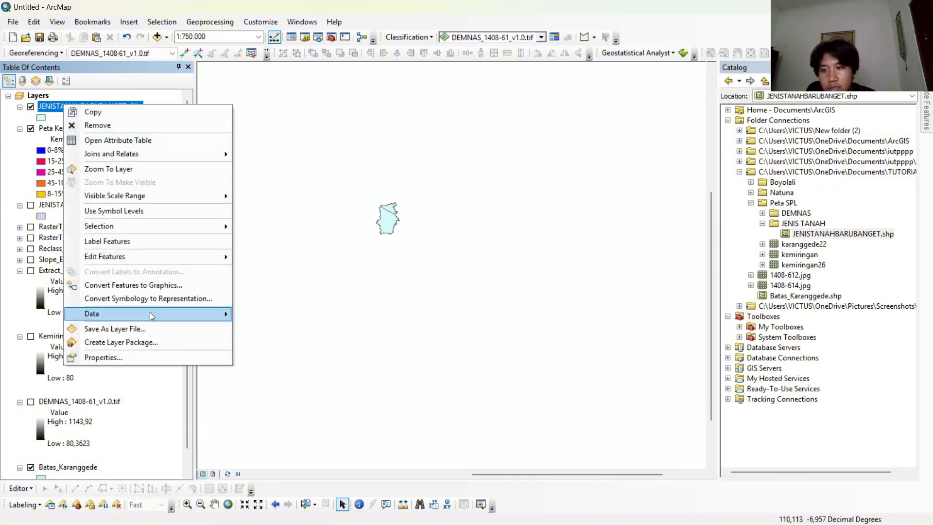
{"action": "left_click", "coordinate": [148, 351]}
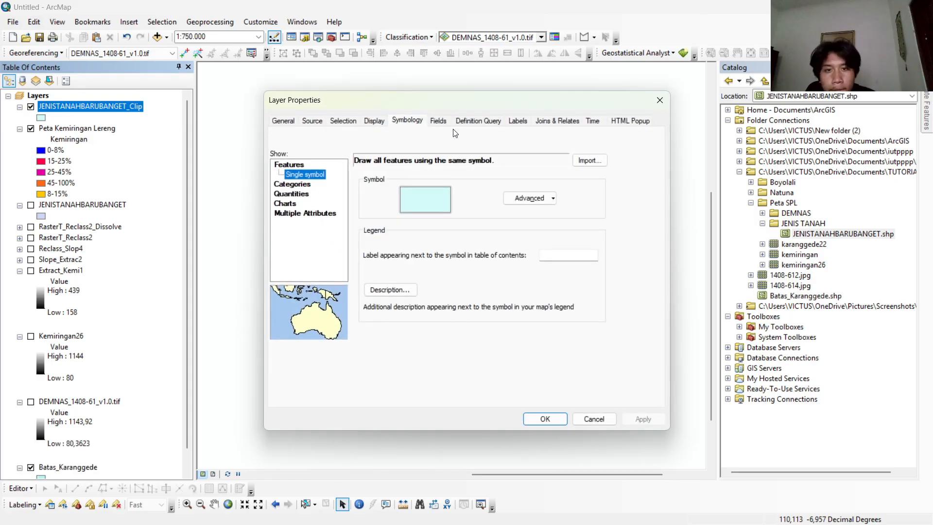
{"action": "left_click", "coordinate": [291, 184]}
{"action": "left_click", "coordinate": [423, 185]}
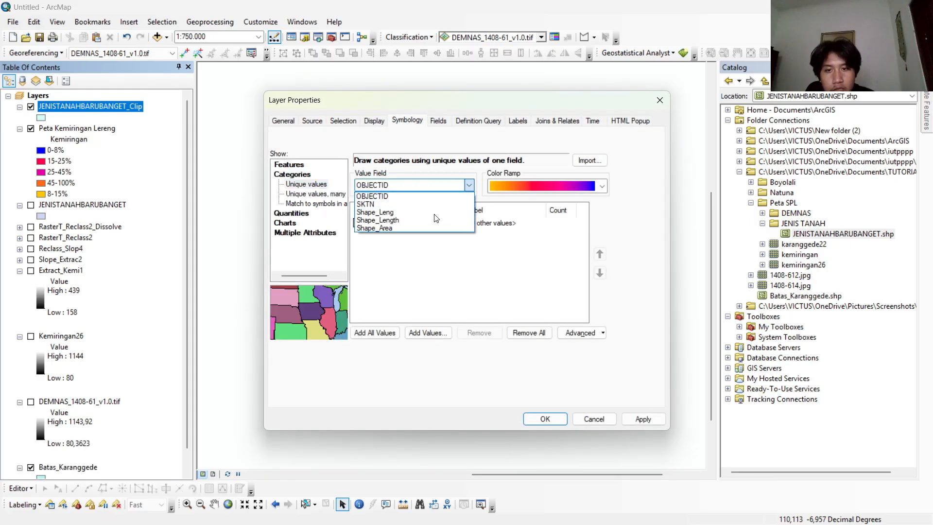
{"action": "left_click", "coordinate": [432, 205]}
{"action": "left_click", "coordinate": [374, 333]}
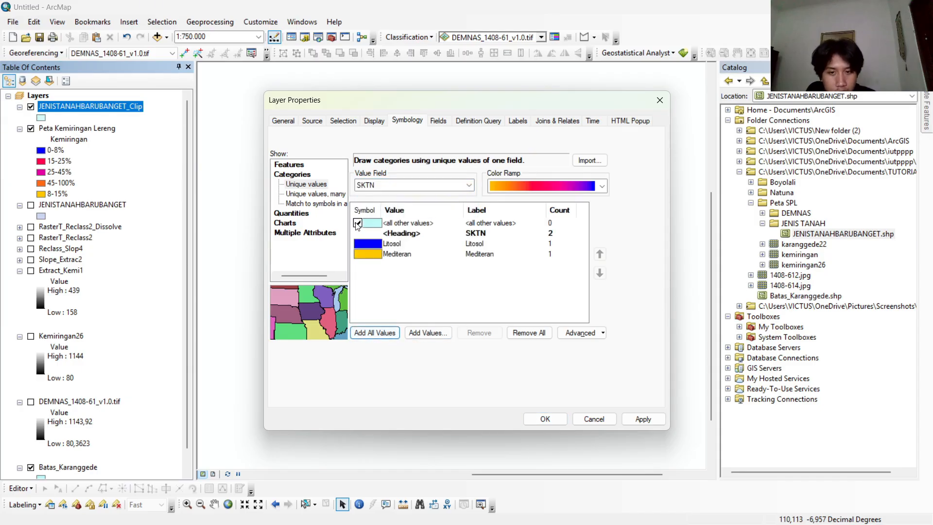
{"action": "left_click", "coordinate": [552, 418]}
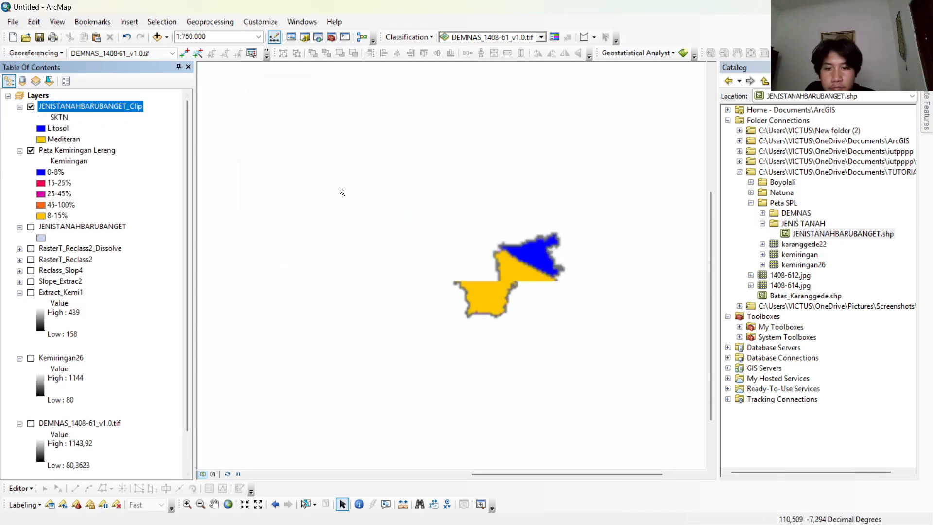
Examine the Litosol and Mediteran areas of the clipped soil-type map, centring it at 1:80.000.
{"action": "scroll", "coordinate": [340, 192], "scroll_direction": "up", "scroll_amount": 2}
{"action": "left_click_drag", "start_coordinate": [579, 319], "coordinate": [277, 210]}
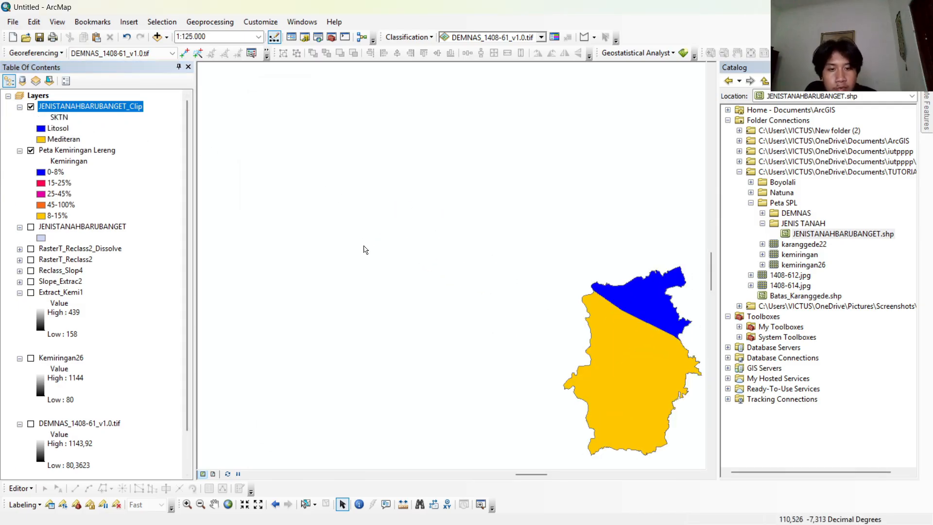
{"action": "left_click_drag", "start_coordinate": [647, 358], "coordinate": [527, 279]}
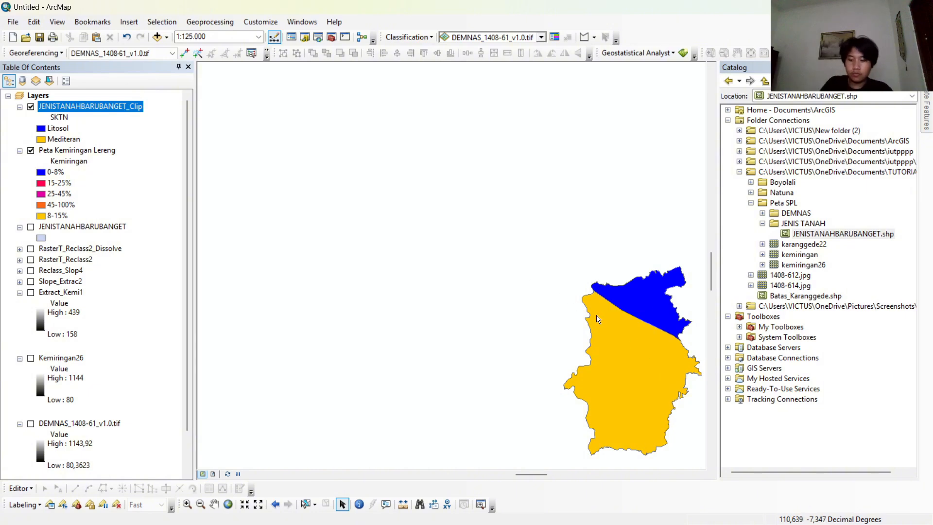
{"action": "left_click_drag", "start_coordinate": [610, 333], "coordinate": [447, 244]}
{"action": "scroll", "coordinate": [450, 246], "scroll_direction": "up", "scroll_amount": 2}
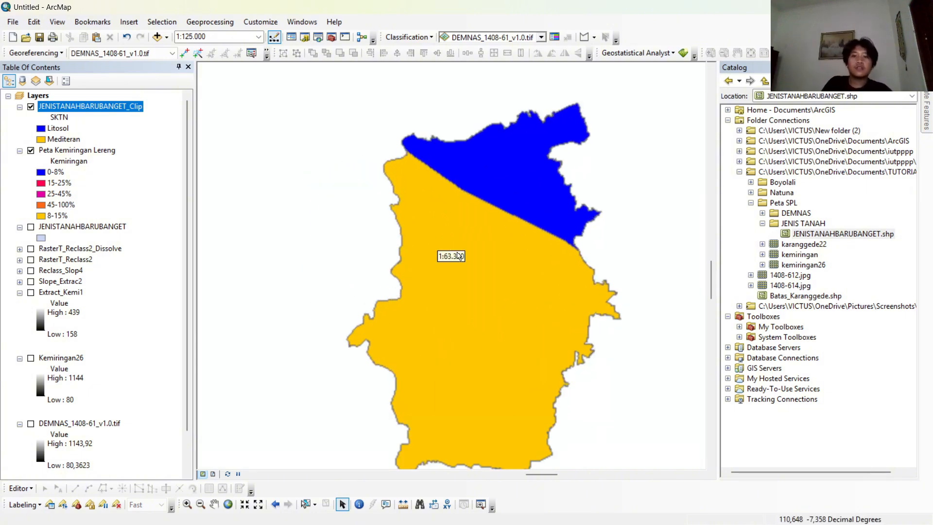
{"action": "scroll", "coordinate": [459, 256], "scroll_direction": "down", "scroll_amount": 2}
{"action": "mouse_move", "coordinate": [475, 254]}
{"action": "left_mouse_down"}
{"action": "mouse_move", "coordinate": [433, 239]}
{"action": "mouse_move", "coordinate": [467, 258]}
{"action": "left_mouse_up"}
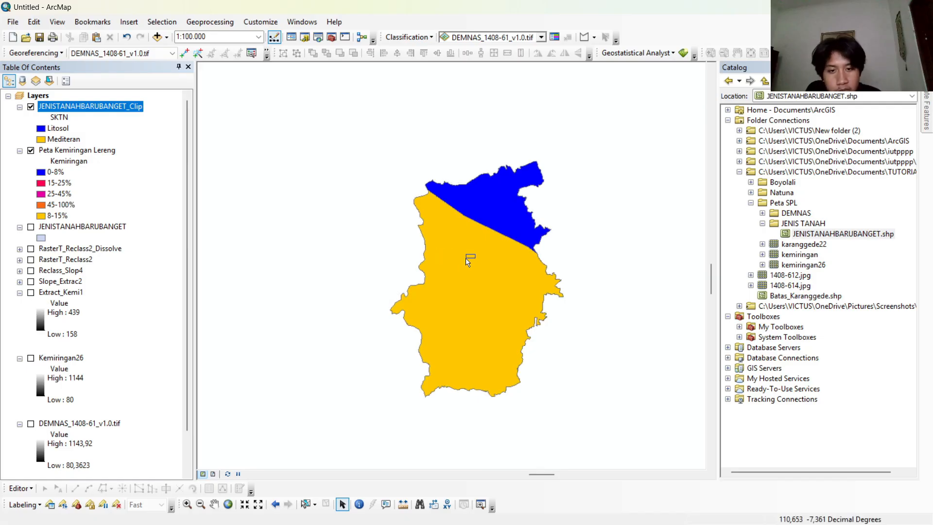
{"action": "left_click", "coordinate": [212, 506]}
{"action": "left_click_drag", "start_coordinate": [424, 338], "coordinate": [380, 345]}
{"action": "scroll", "coordinate": [408, 295], "scroll_direction": "up", "scroll_amount": 1}
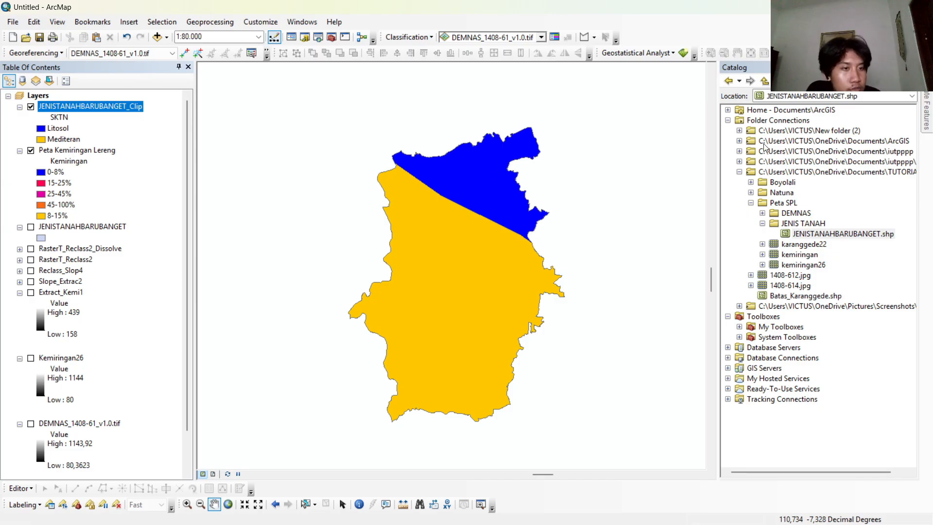
Add the Vegetasi_25K feature dataset from the 2022 RBI25K geodatabase in Boyolali's KAB BOYOLALI folder above the existing layers.
{"action": "left_click", "coordinate": [751, 203]}
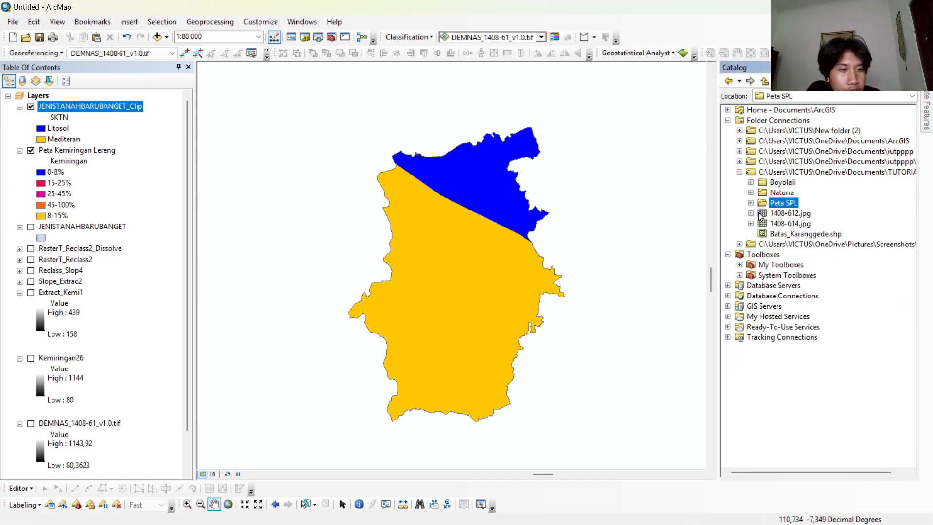
{"action": "left_click", "coordinate": [751, 183]}
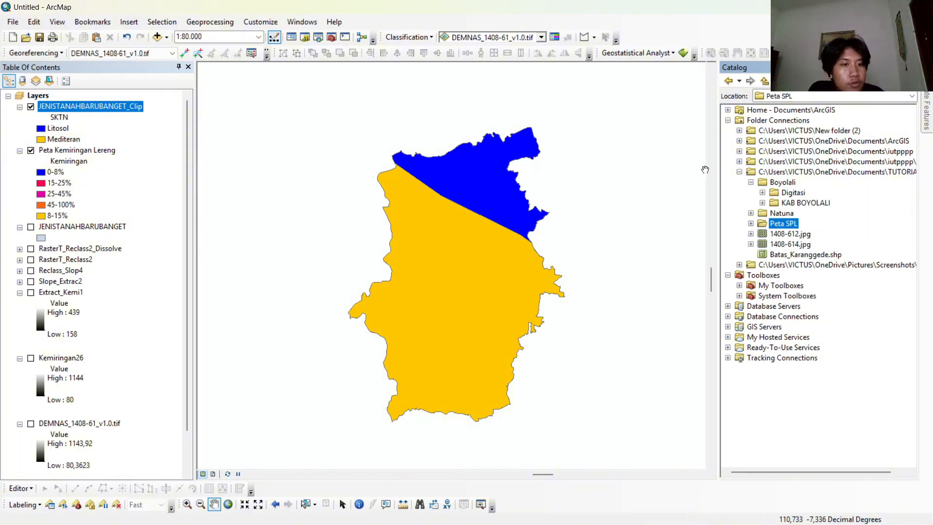
{"action": "left_click", "coordinate": [751, 182]}
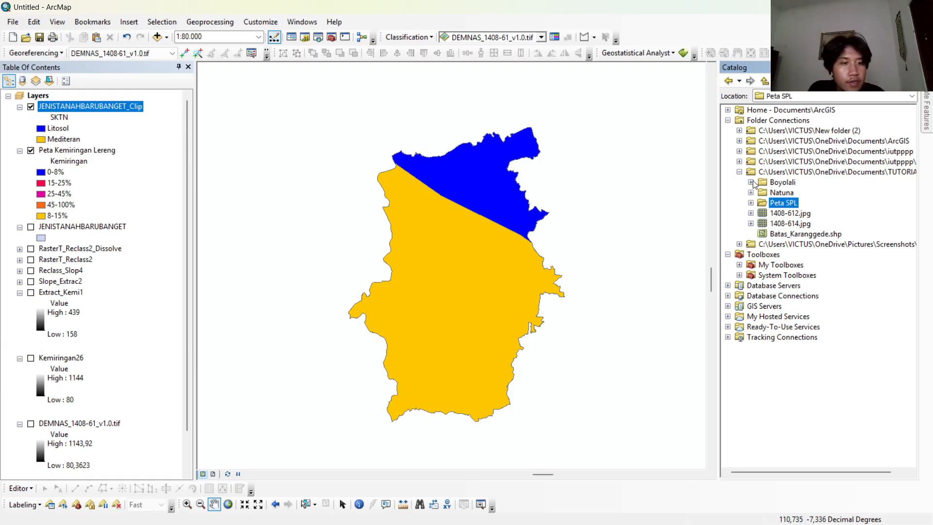
{"action": "left_click", "coordinate": [751, 182]}
{"action": "left_click", "coordinate": [762, 204]}
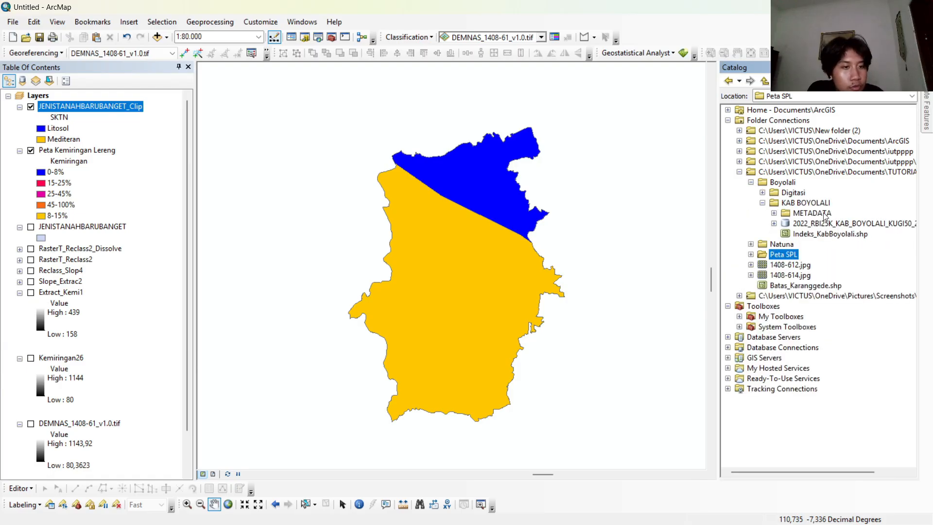
{"action": "left_click", "coordinate": [774, 223]}
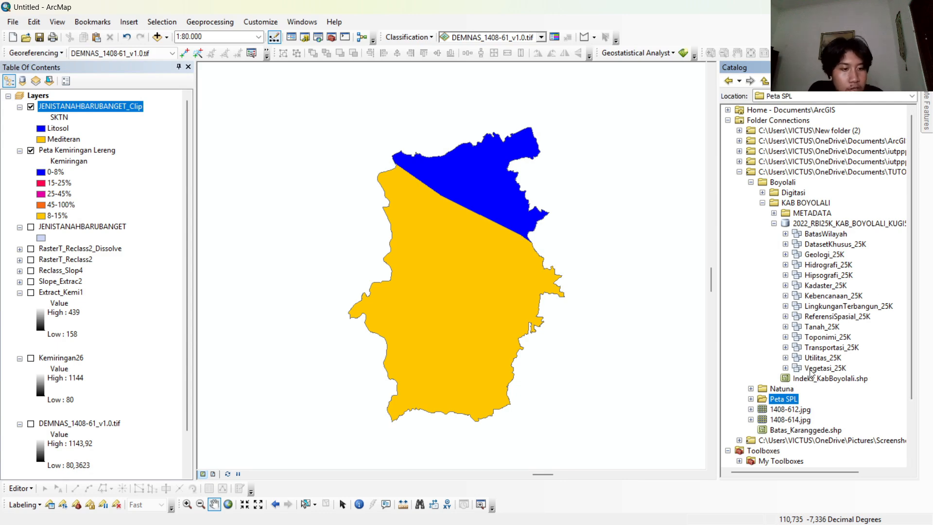
{"action": "left_click_drag", "start_coordinate": [810, 373], "coordinate": [71, 101]}
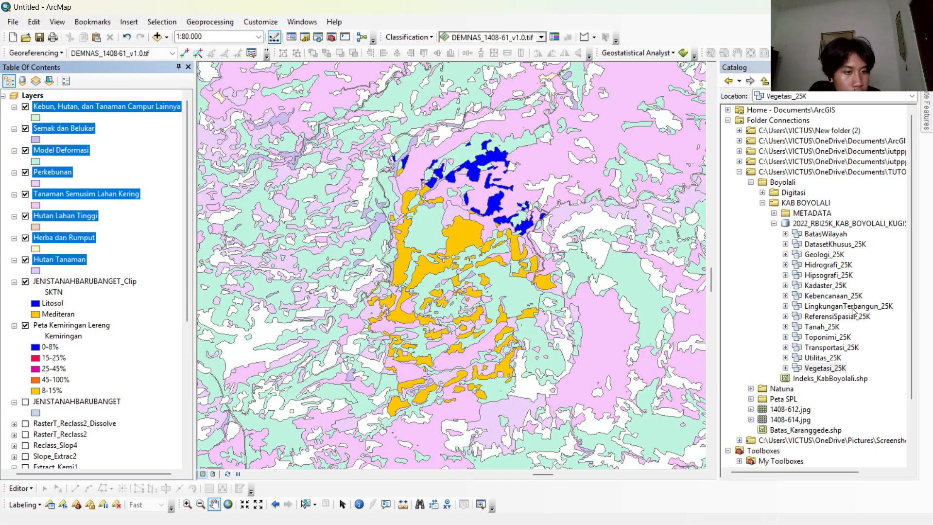
Add the LingkunganTerbangun_25K feature dataset above the vegetation layers and look through its layers.
{"action": "left_click_drag", "start_coordinate": [852, 312], "coordinate": [129, 103]}
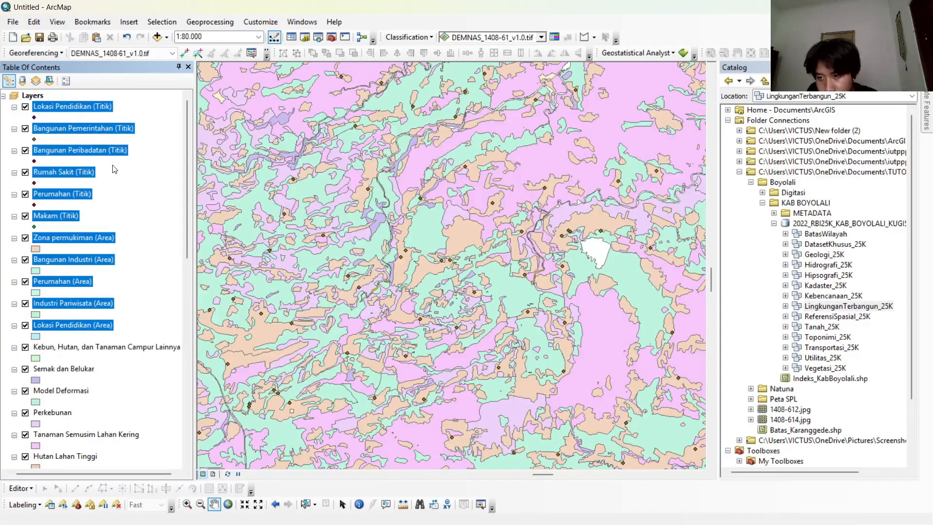
{"action": "scroll", "coordinate": [114, 168], "scroll_direction": "down", "scroll_amount": 3}
{"action": "scroll", "coordinate": [113, 170], "scroll_direction": "up", "scroll_amount": 3}
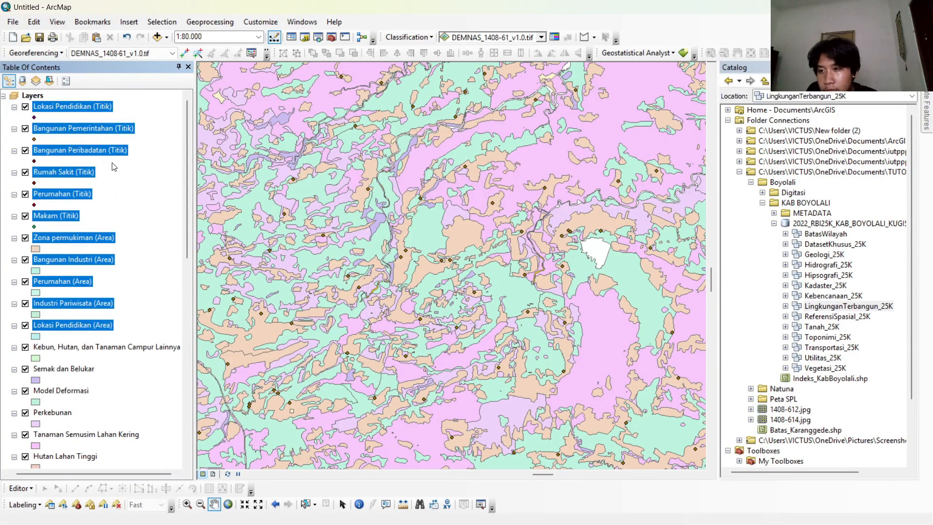
Remove the point layers Lokasi Pendidikan, Bangunan Pemerintahan, Bangunan Peribadatan and Rumah Sakit from the map.
{"action": "left_click", "coordinate": [105, 107]}
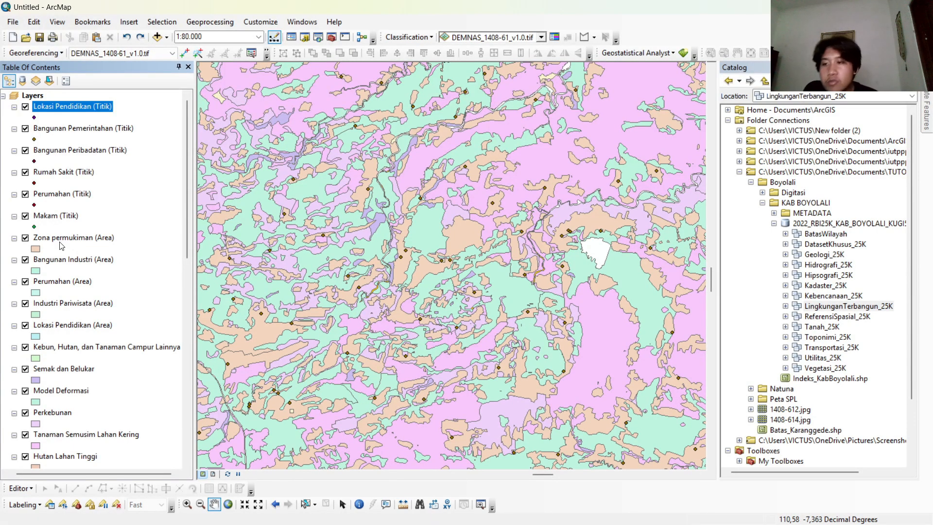
{"action": "right_click", "coordinate": [76, 113]}
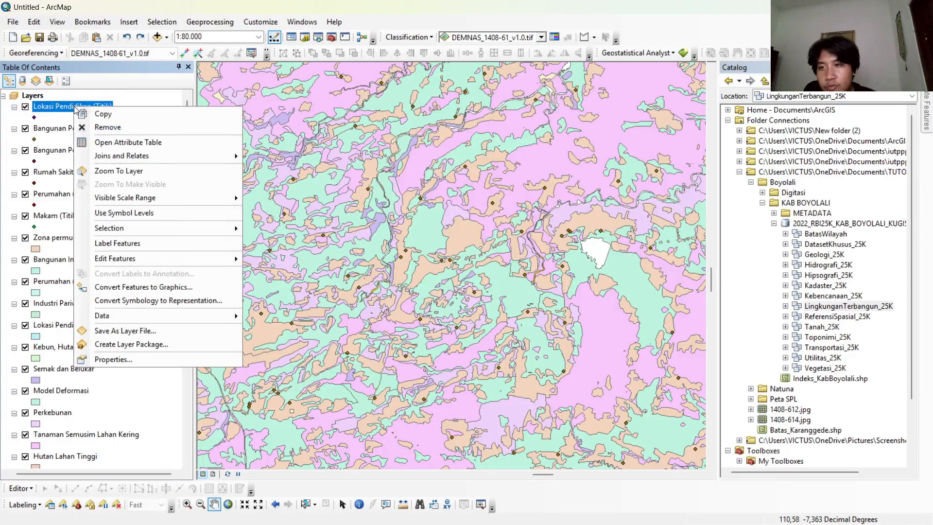
{"action": "left_click", "coordinate": [85, 125]}
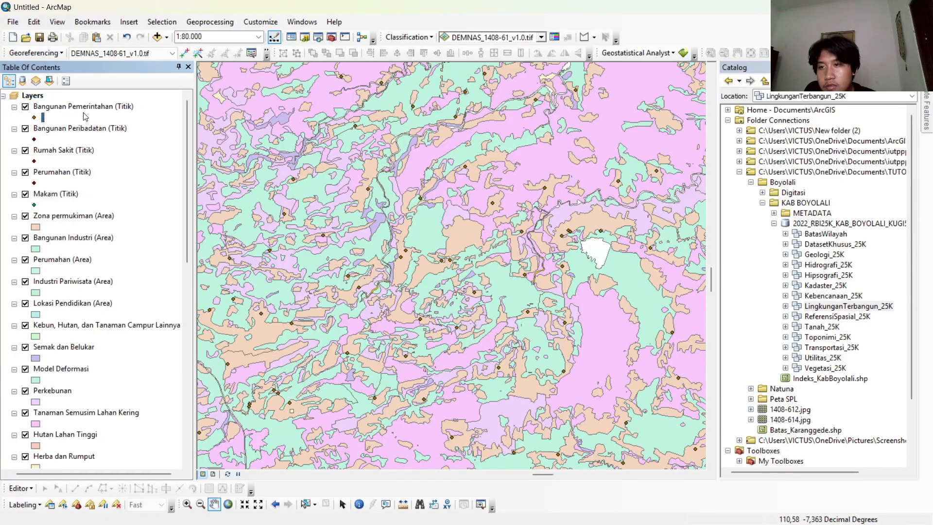
{"action": "right_click", "coordinate": [88, 113]}
{"action": "left_click", "coordinate": [90, 124]}
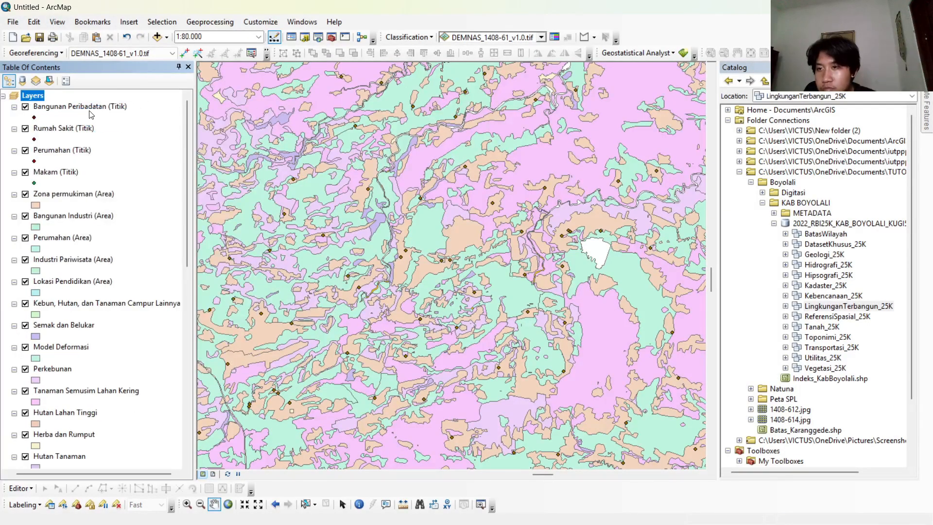
{"action": "right_click", "coordinate": [90, 106]}
{"action": "left_click", "coordinate": [92, 125]}
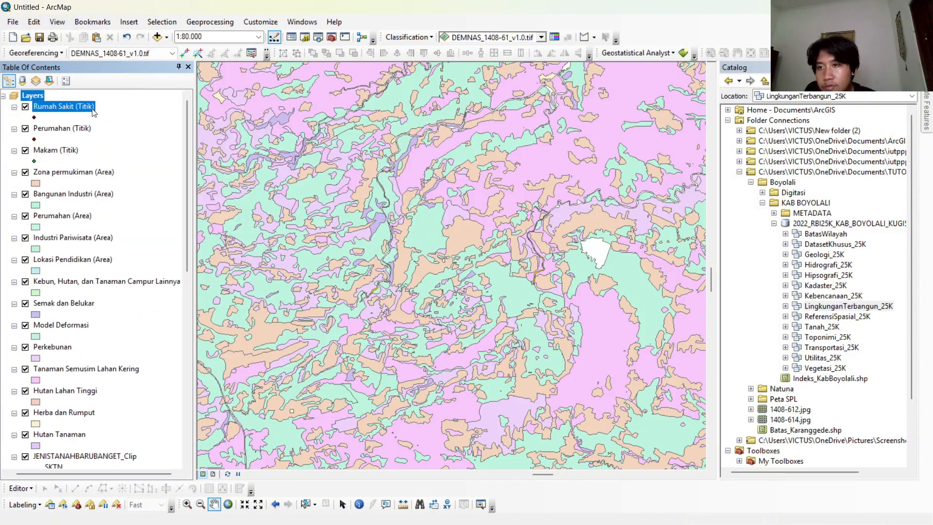
{"action": "right_click", "coordinate": [92, 107]}
{"action": "left_click", "coordinate": [92, 126]}
Remove the remaining point layers, Perumahan (Titik) and Makam (Titik), from the map.
{"action": "left_click", "coordinate": [69, 111]}
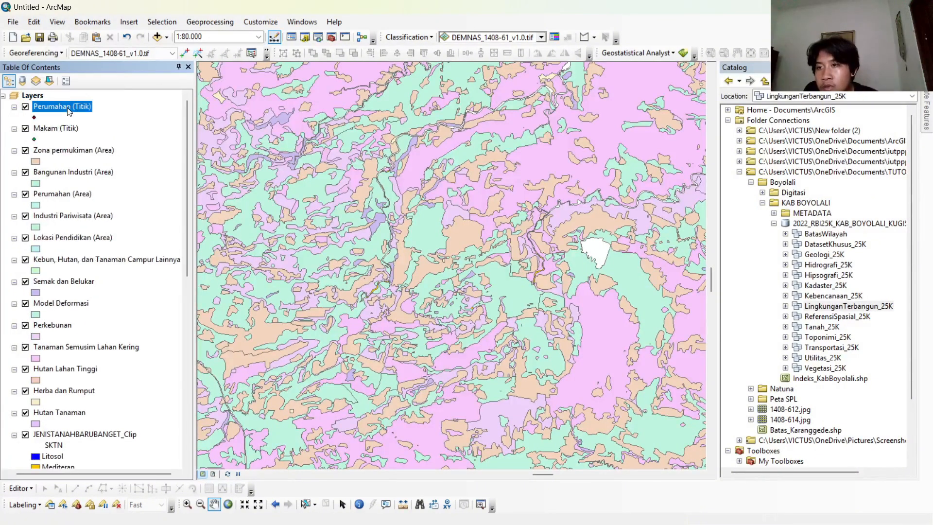
{"action": "right_click", "coordinate": [76, 108]}
{"action": "left_click", "coordinate": [92, 125]}
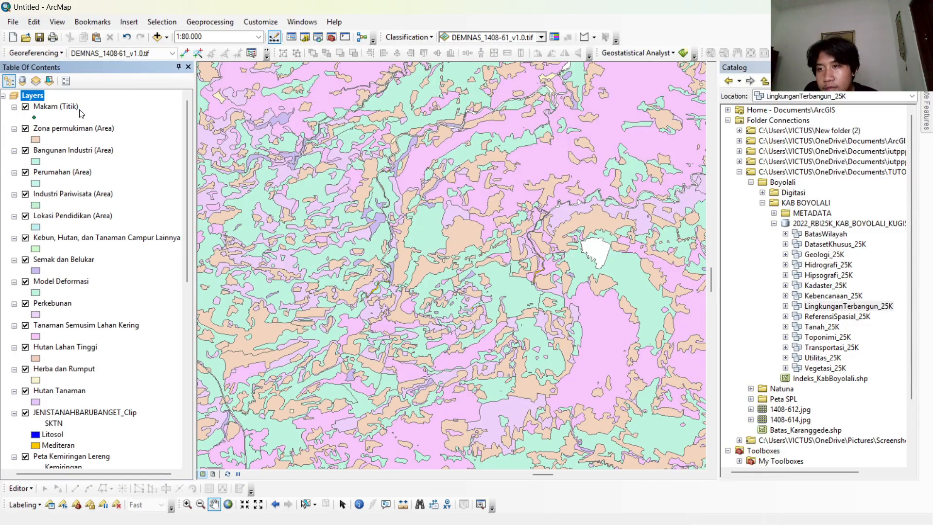
{"action": "left_click", "coordinate": [80, 111]}
{"action": "right_click", "coordinate": [76, 112]}
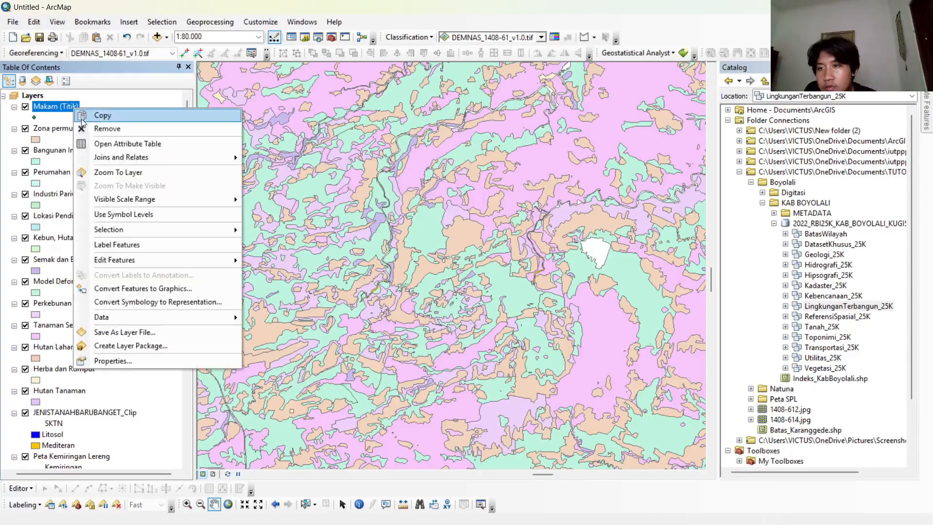
{"action": "left_click", "coordinate": [92, 127]}
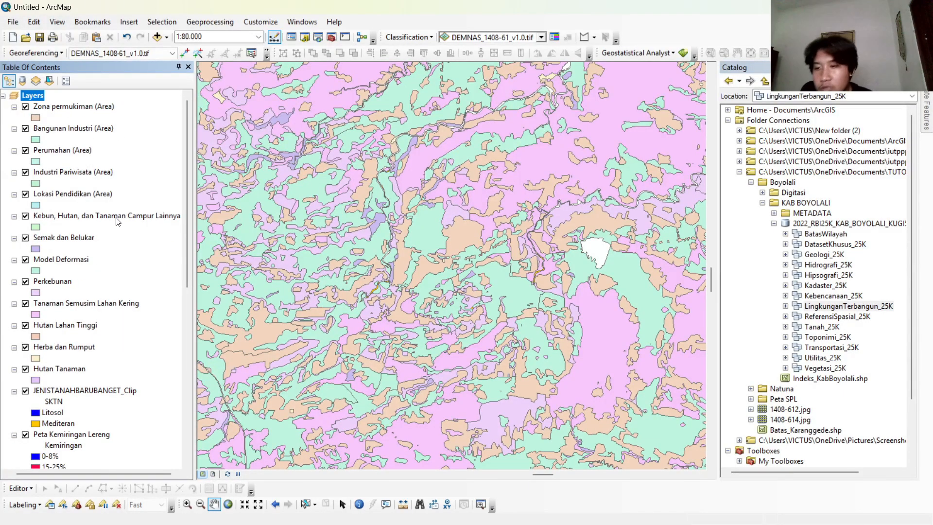
Start the Merge tool and select the five built-environment area layers from Zona permukiman through Lokasi Pendidikan.
{"action": "left_click", "coordinate": [192, 24]}
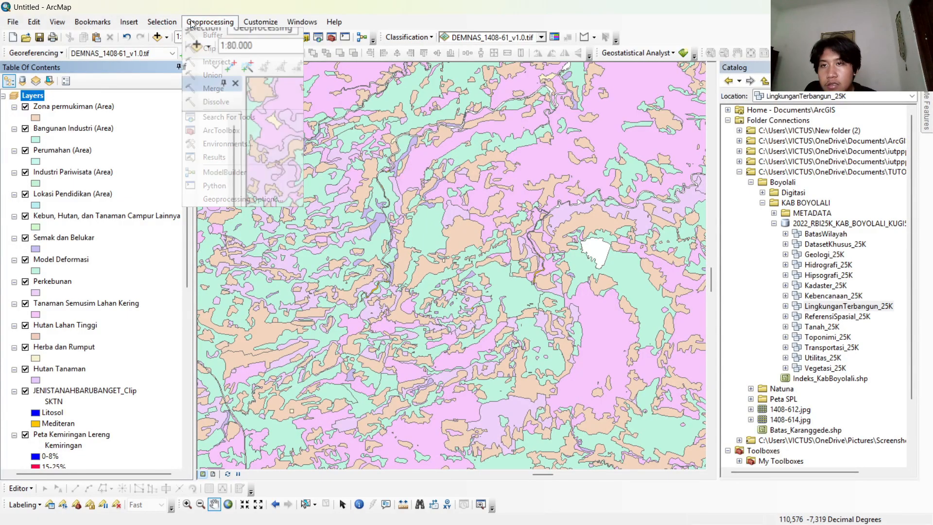
{"action": "left_click", "coordinate": [214, 88]}
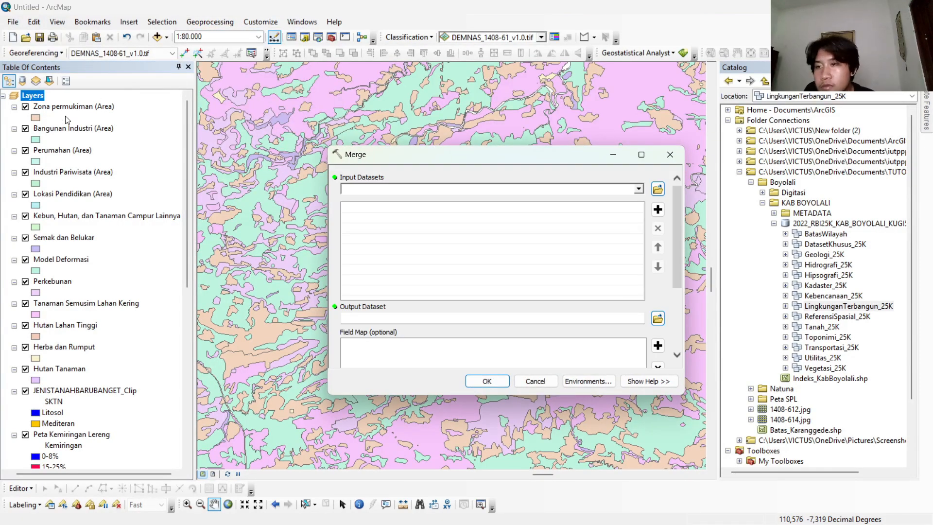
{"action": "left_click", "coordinate": [73, 107]}
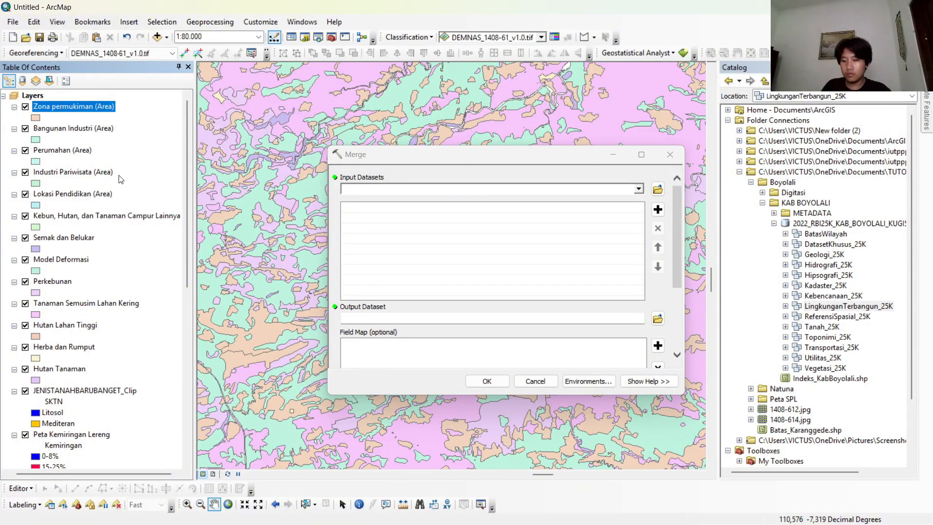
{"action": "left_click", "coordinate": [110, 129], "text": "alt"}
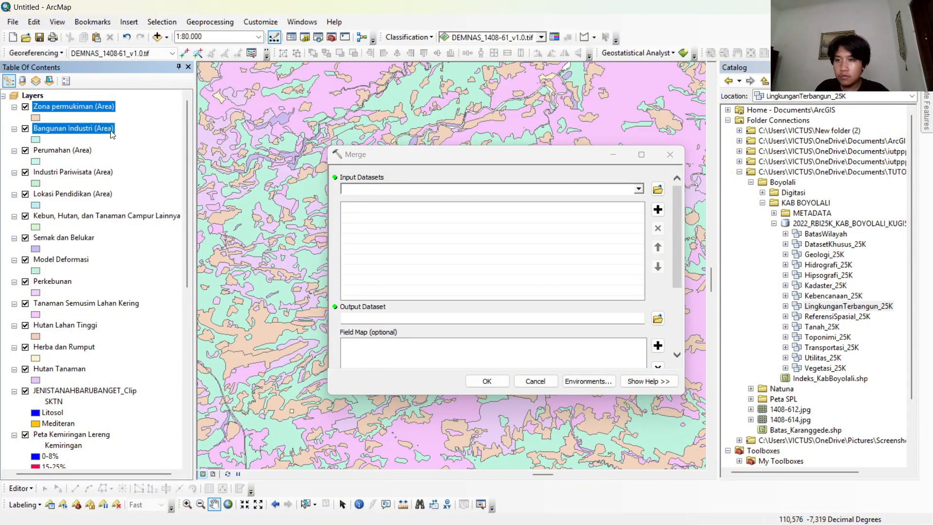
{"action": "left_click", "coordinate": [115, 108], "text": "ctrl"}
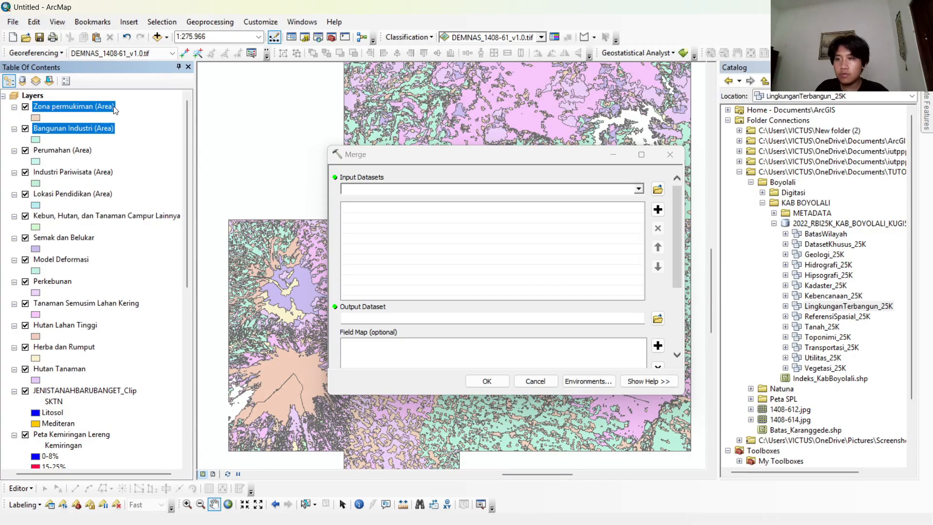
{"action": "left_click", "coordinate": [94, 149], "text": "ctrl"}
{"action": "left_click", "coordinate": [86, 173], "text": "ctrl"}
{"action": "left_click", "coordinate": [85, 194], "text": "ctrl"}
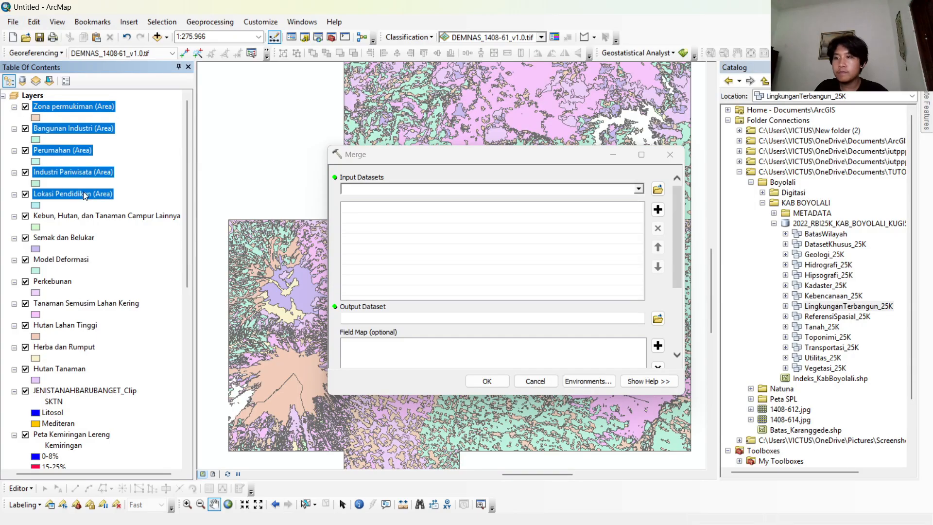
Extend the selection with the vegetation layers from Kebun, Hutan, dan Tanaman Campur Lainnya through Hutan Tanaman and load everything as Merge input datasets.
{"action": "left_click", "coordinate": [85, 217], "text": "ctrl"}
{"action": "left_click", "coordinate": [78, 240], "text": "ctrl"}
{"action": "left_click", "coordinate": [74, 261], "text": "ctrl"}
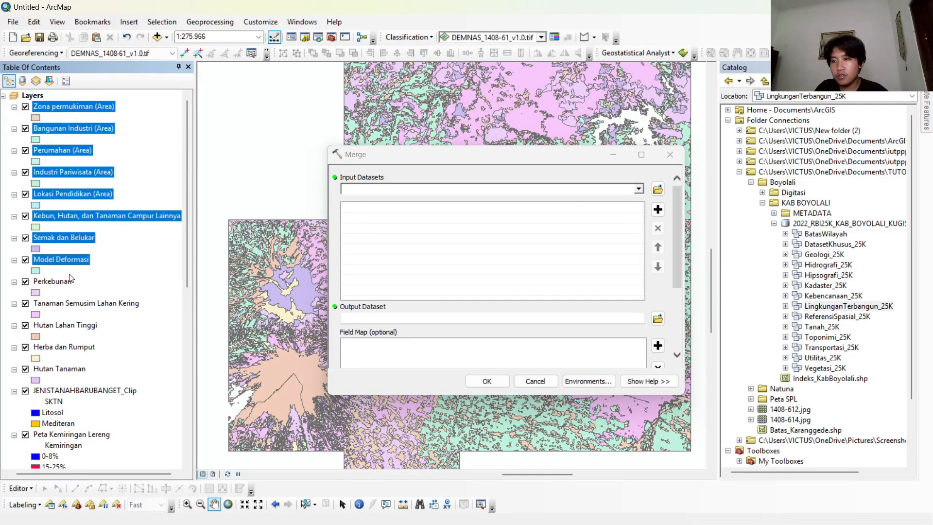
{"action": "left_click", "coordinate": [64, 285], "text": "ctrl"}
{"action": "left_click", "coordinate": [75, 305], "text": "ctrl"}
{"action": "left_click", "coordinate": [76, 327], "text": "ctrl"}
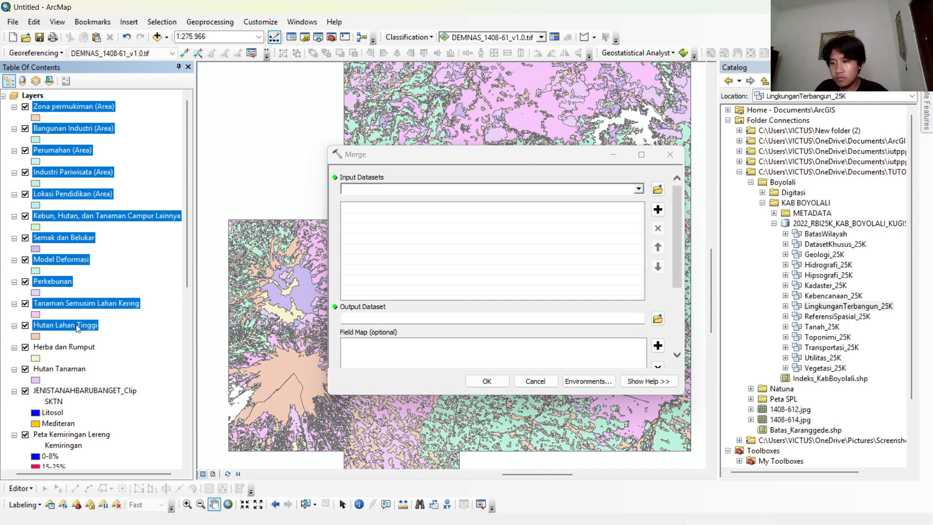
{"action": "left_click", "coordinate": [80, 354], "text": "ctrl"}
{"action": "left_click", "coordinate": [79, 371], "text": "ctrl"}
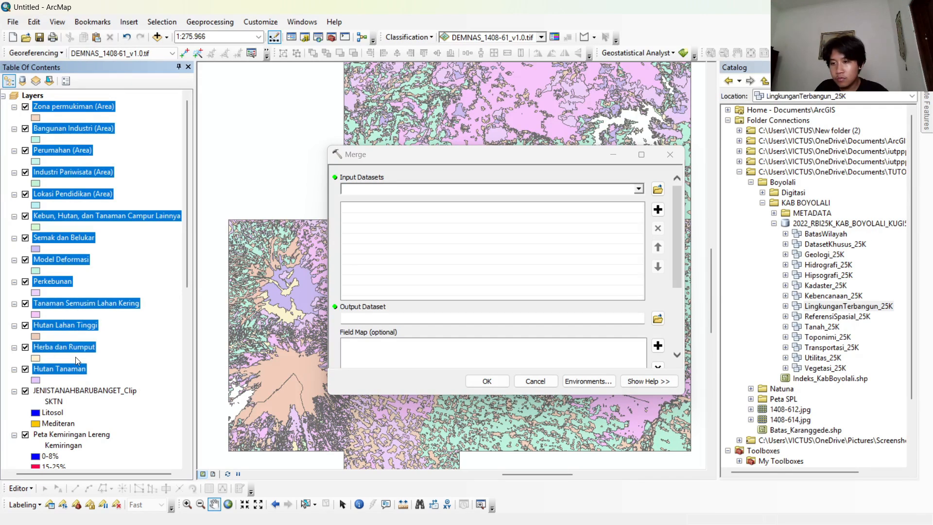
{"action": "left_click_drag", "start_coordinate": [82, 350], "coordinate": [384, 191]}
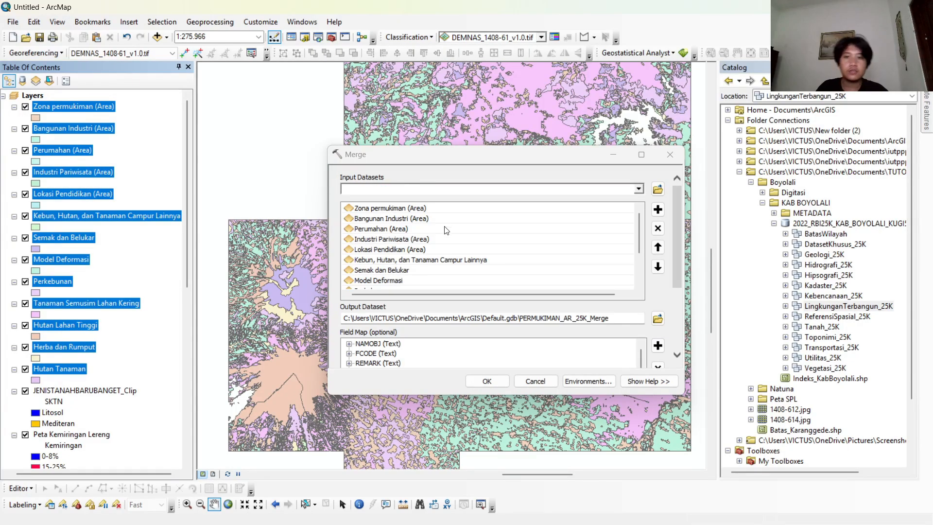
Review the list of input datasets and run the merge with output PERMUKIMAN_AR_25K_Merge in Default.gdb.
{"action": "scroll", "coordinate": [447, 232], "scroll_direction": "down", "scroll_amount": 2}
{"action": "scroll", "coordinate": [378, 251], "scroll_direction": "up", "scroll_amount": 3}
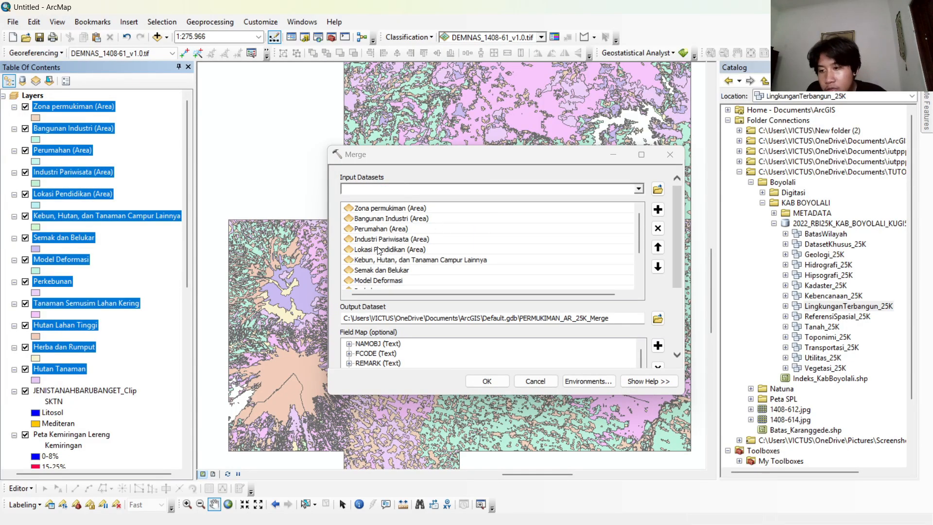
{"action": "scroll", "coordinate": [129, 248], "scroll_direction": "down", "scroll_amount": 3}
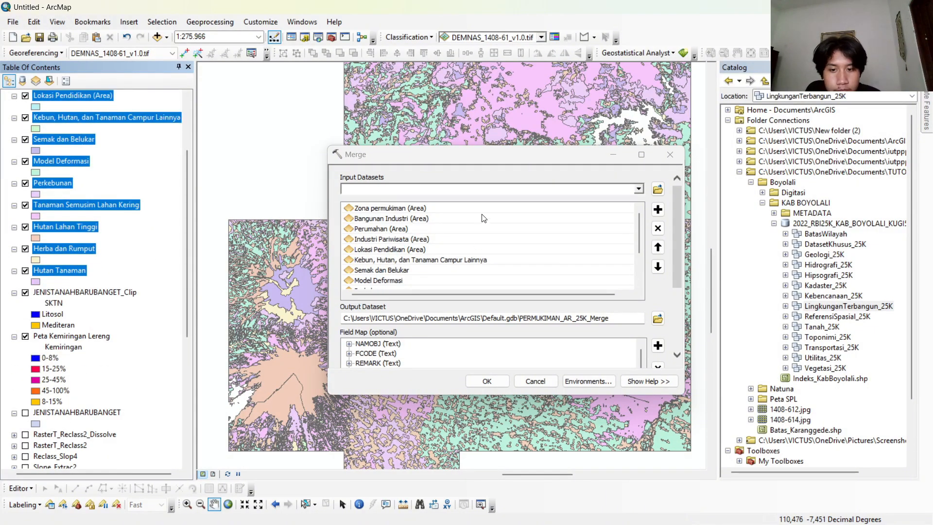
{"action": "scroll", "coordinate": [484, 218], "scroll_direction": "down", "scroll_amount": 2}
{"action": "left_click", "coordinate": [487, 380]}
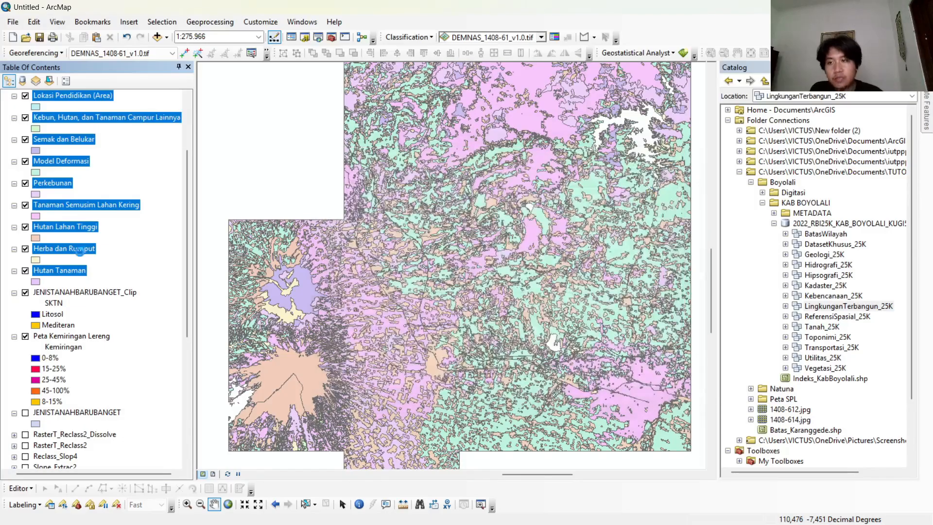
Hide the source area layers Zona permukiman, Bangunan Industri, Perumahan, Industri Pariwisata and Lokasi Pendidikan.
{"action": "scroll", "coordinate": [99, 224], "scroll_direction": "up", "scroll_amount": 3}
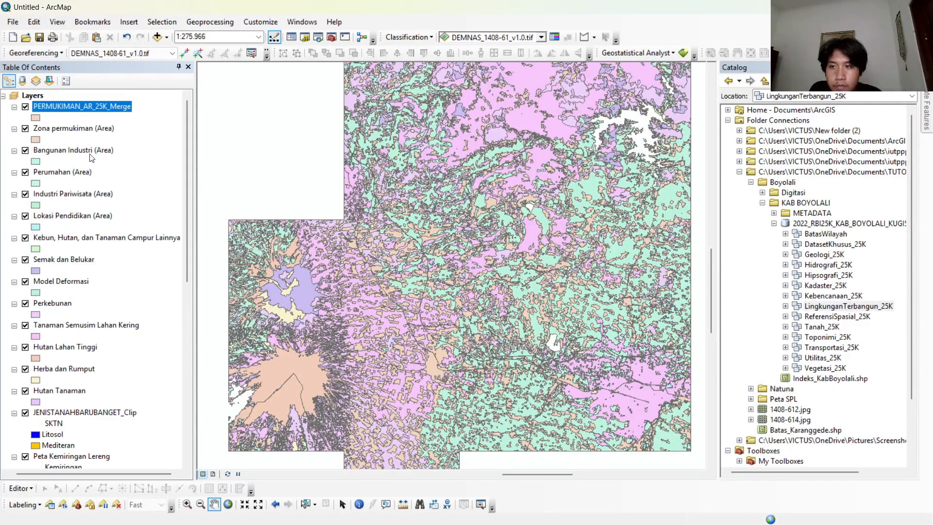
{"action": "left_click", "coordinate": [25, 128]}
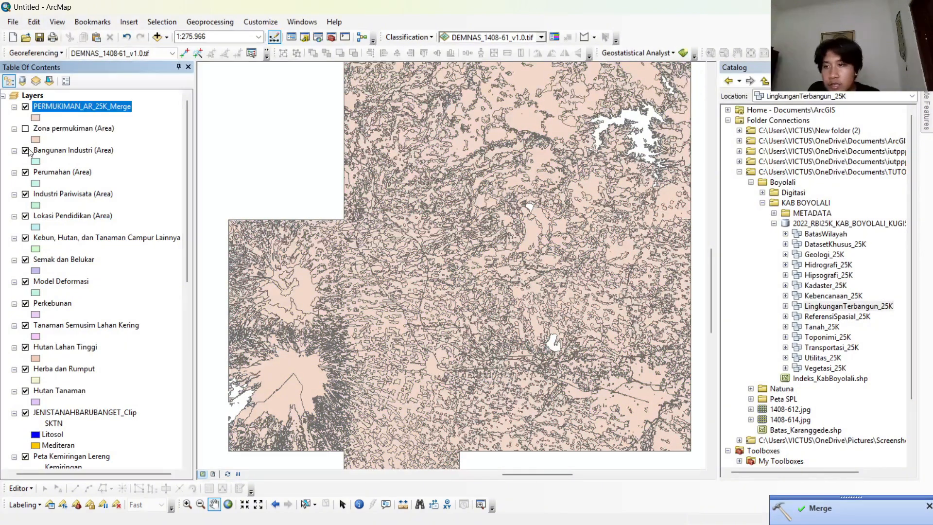
{"action": "left_click", "coordinate": [25, 151]}
{"action": "left_click", "coordinate": [25, 172]}
{"action": "left_click", "coordinate": [26, 195]}
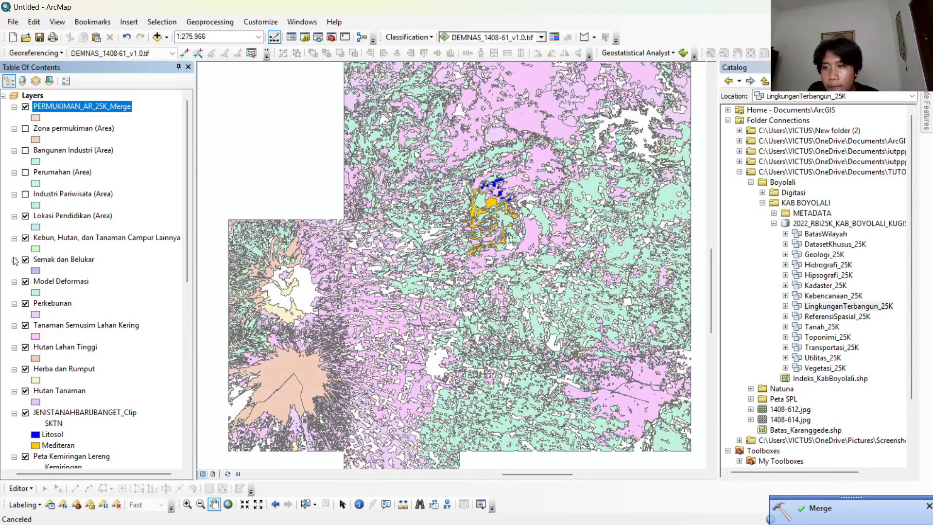
{"action": "left_click", "coordinate": [26, 218]}
Hide the eight source vegetation layers from Kebun, Hutan, dan Tanaman Campur Lainnya down to Hutan Tanaman.
{"action": "left_click", "coordinate": [26, 241]}
{"action": "left_click", "coordinate": [25, 259]}
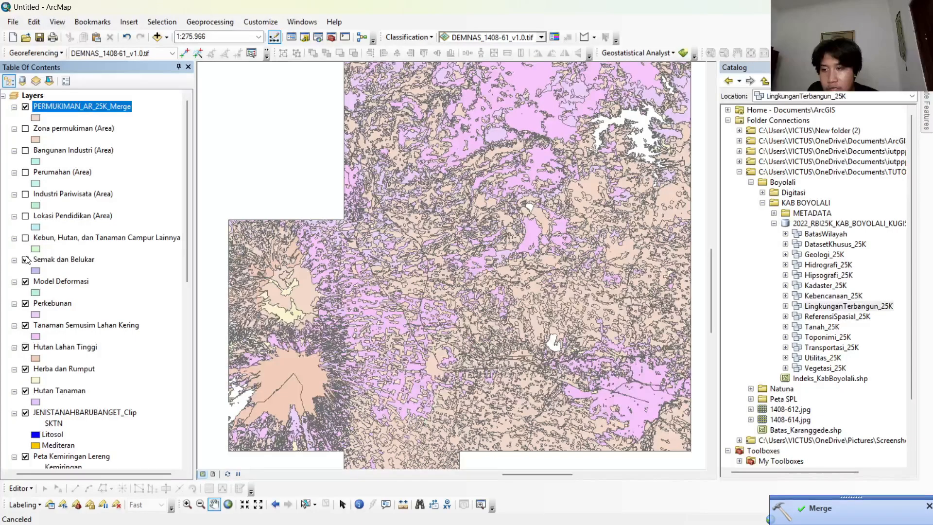
{"action": "left_click", "coordinate": [26, 282]}
{"action": "left_click", "coordinate": [25, 304]}
{"action": "left_click", "coordinate": [26, 326]}
{"action": "left_click", "coordinate": [25, 347]}
{"action": "left_click", "coordinate": [25, 369]}
{"action": "left_click", "coordinate": [25, 391]}
Hide the JENISTANAHBARUBANGET_Clip and Peta Kemiringan Lereng layers and collapse the legends of Hutan Tanaman and Herba dan Rumput.
{"action": "scroll", "coordinate": [54, 373], "scroll_direction": "down", "scroll_amount": 3}
{"action": "left_click", "coordinate": [26, 315]}
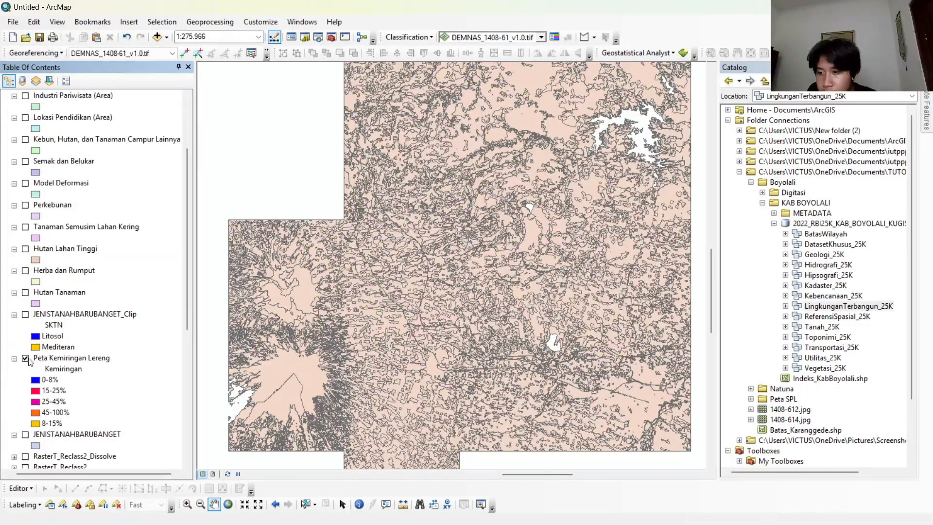
{"action": "left_click", "coordinate": [25, 358]}
{"action": "scroll", "coordinate": [17, 297], "scroll_direction": "up", "scroll_amount": 2}
{"action": "left_click", "coordinate": [15, 358]}
{"action": "left_click", "coordinate": [15, 336]}
{"action": "scroll", "coordinate": [17, 335], "scroll_direction": "up", "scroll_amount": 1}
Clip PERMUKIMAN_AR_25K_Merge to the Batas_Karanggede boundary, with output PERMUKIMAN_AR_25K_Merge_Clip.
{"action": "left_click", "coordinate": [198, 22]}
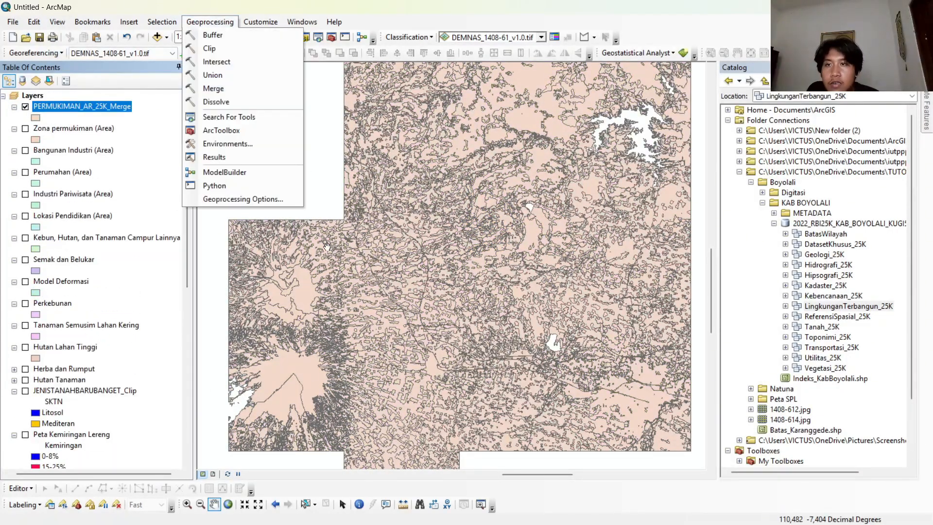
{"action": "left_click", "coordinate": [253, 48]}
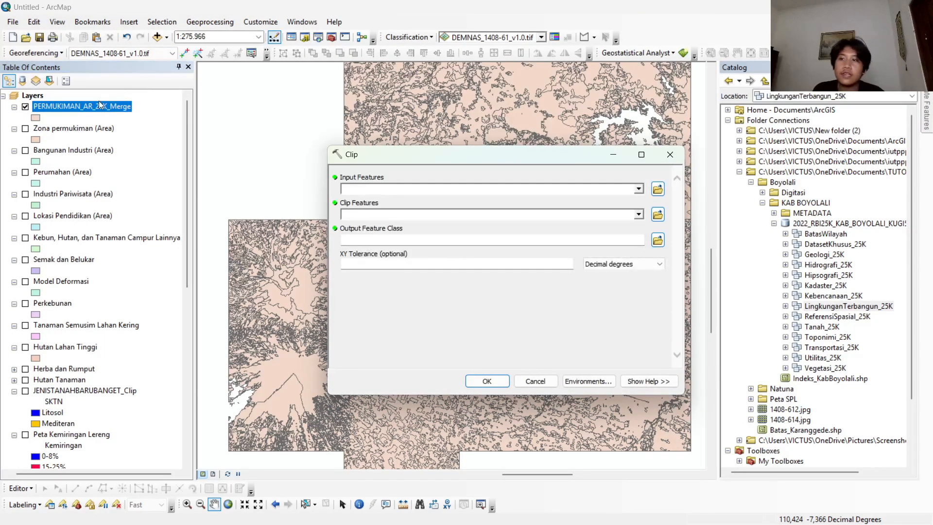
{"action": "left_click_drag", "start_coordinate": [97, 111], "coordinate": [371, 187]}
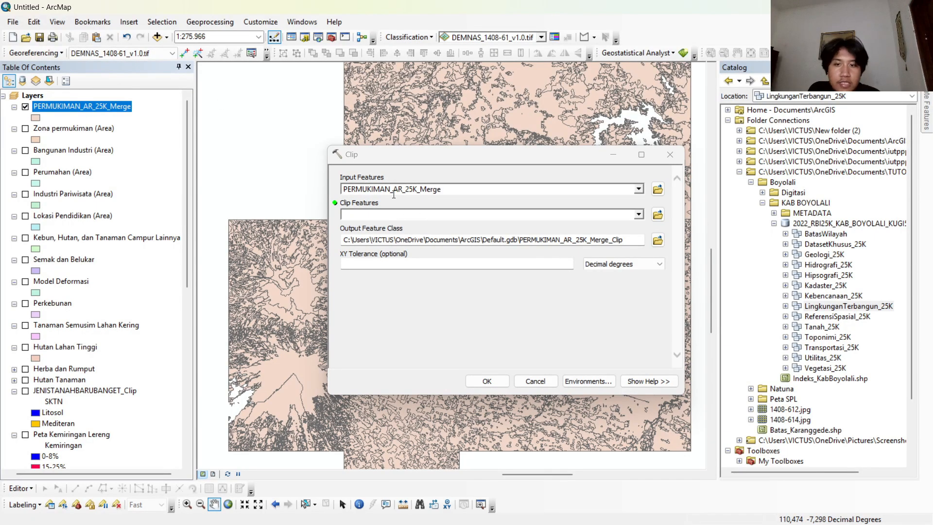
{"action": "scroll", "coordinate": [81, 164], "scroll_direction": "down", "scroll_amount": 3}
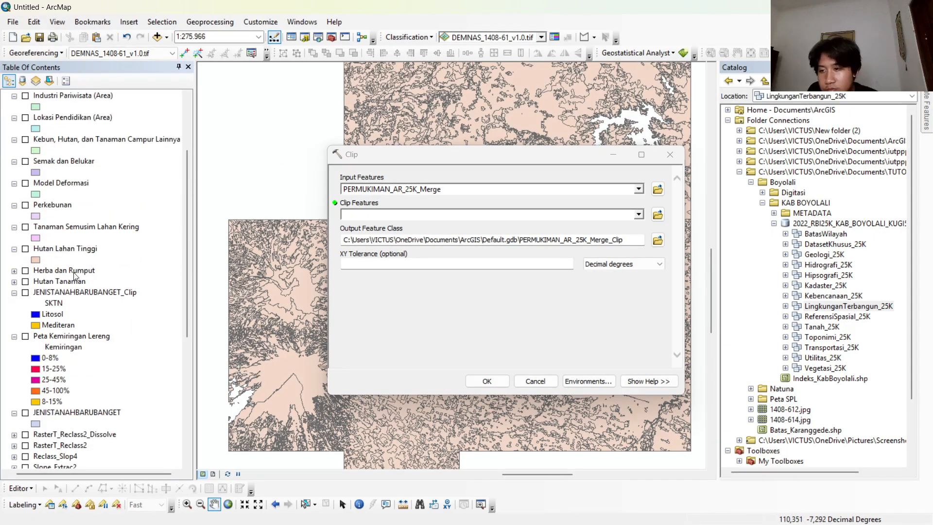
{"action": "scroll", "coordinate": [75, 275], "scroll_direction": "down", "scroll_amount": 2}
{"action": "scroll", "coordinate": [138, 298], "scroll_direction": "down", "scroll_amount": 5}
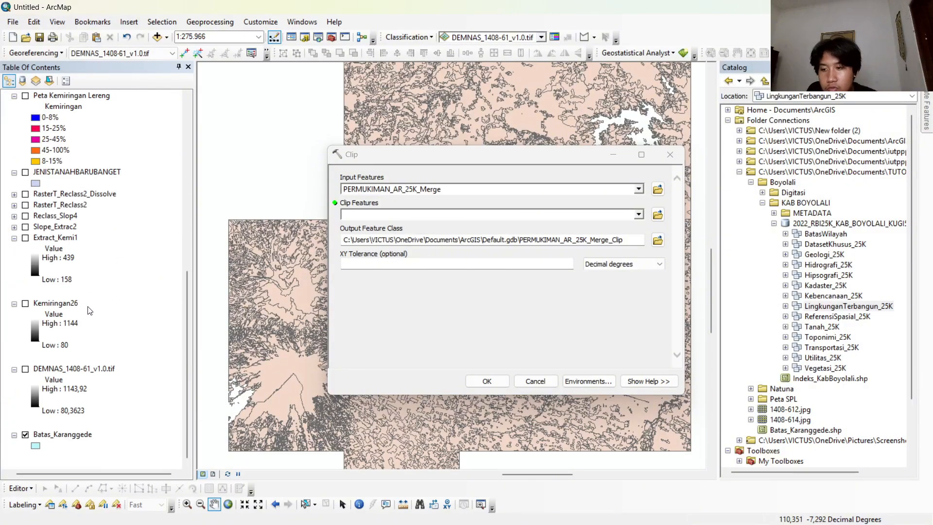
{"action": "left_click", "coordinate": [62, 435]}
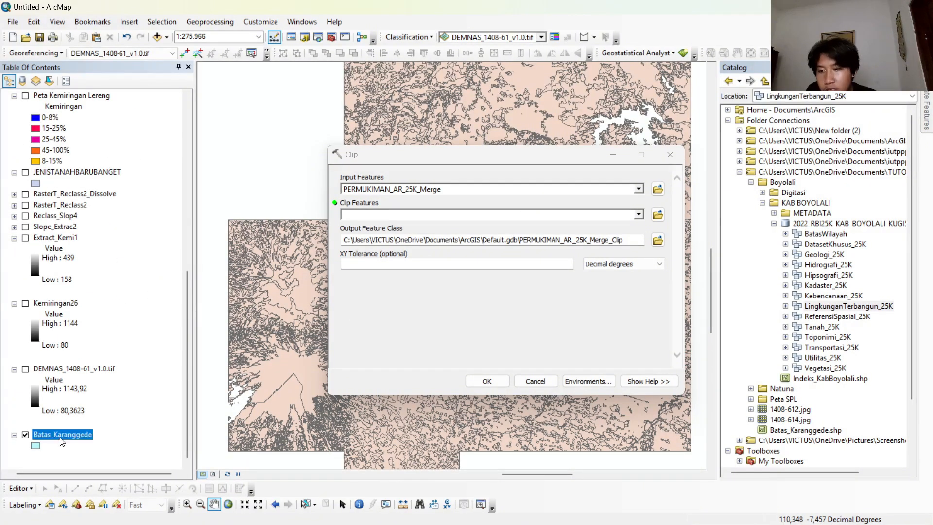
{"action": "left_click_drag", "start_coordinate": [426, 215], "coordinate": [428, 215]}
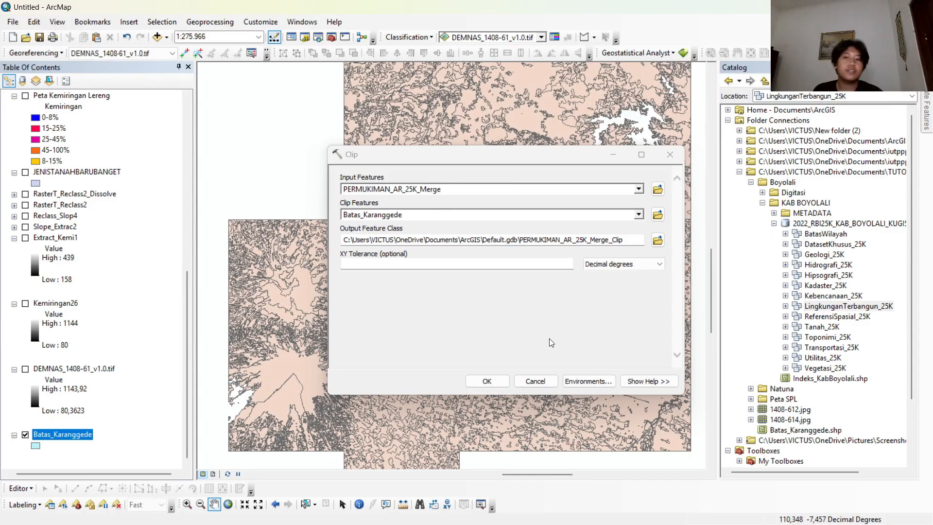
{"action": "left_click", "coordinate": [486, 381]}
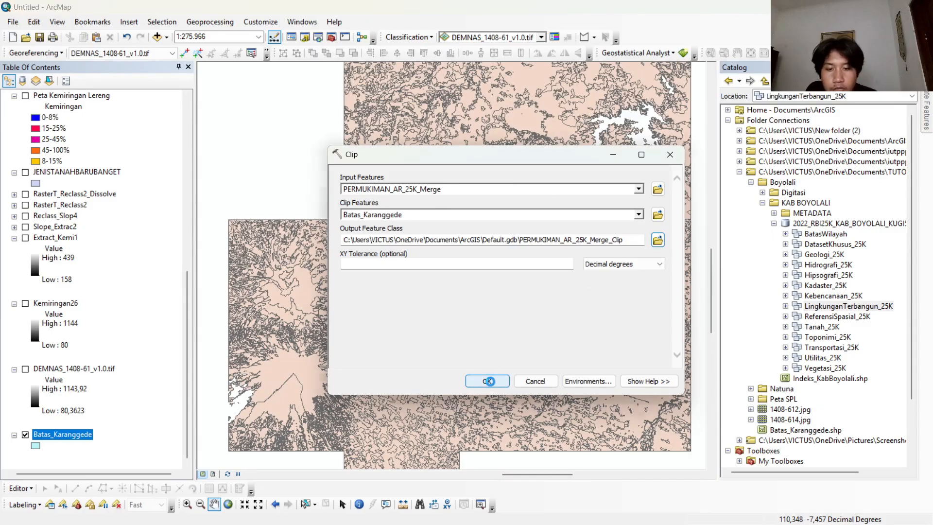
Hide the unclipped PERMUKIMAN_AR_25K_Merge layer and look through the remaining layers in the list.
{"action": "scroll", "coordinate": [150, 230], "scroll_direction": "up", "scroll_amount": 9}
{"action": "scroll", "coordinate": [152, 228], "scroll_direction": "up", "scroll_amount": 2}
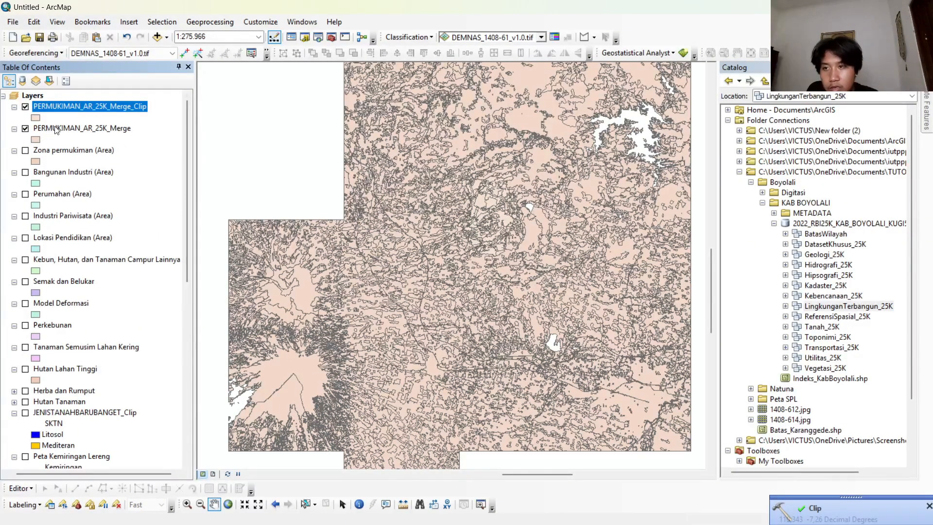
{"action": "left_click", "coordinate": [26, 129]}
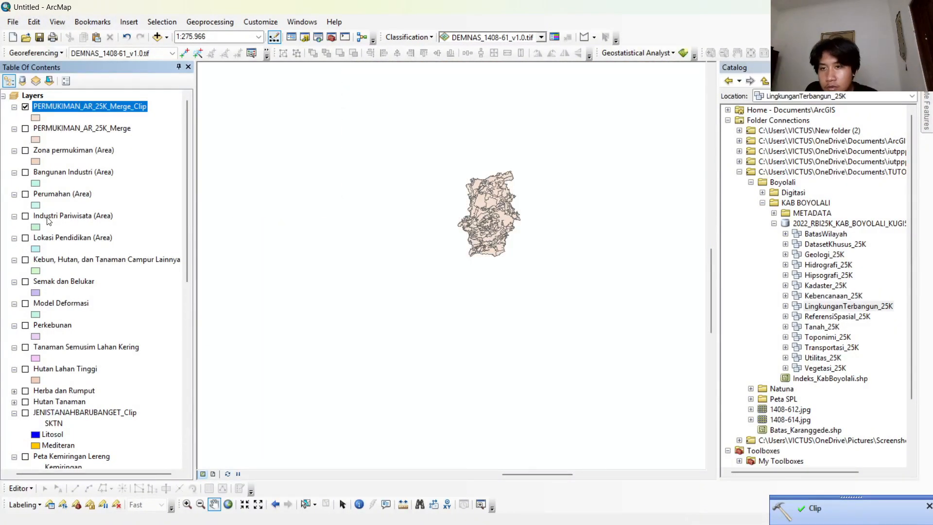
{"action": "scroll", "coordinate": [54, 221], "scroll_direction": "down", "scroll_amount": 4}
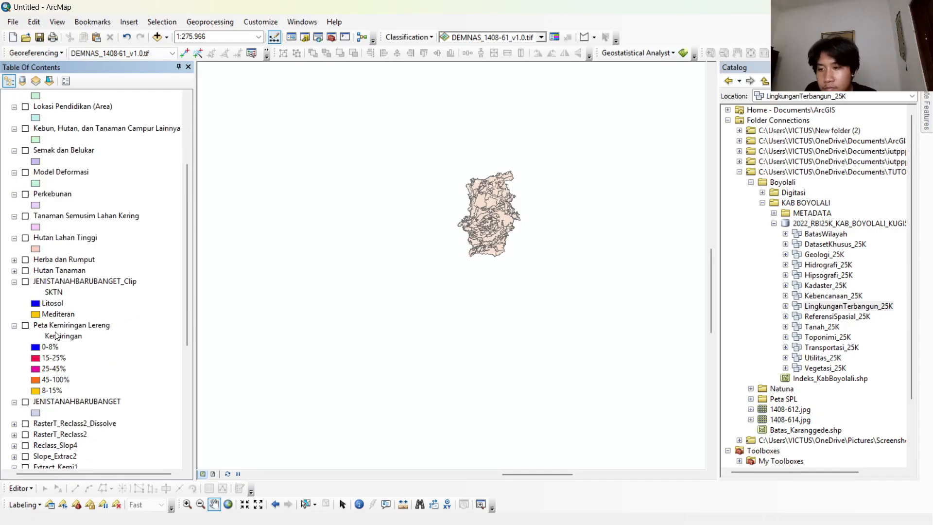
{"action": "scroll", "coordinate": [68, 335], "scroll_direction": "down", "scroll_amount": 3}
{"action": "scroll", "coordinate": [73, 347], "scroll_direction": "up", "scroll_amount": 7}
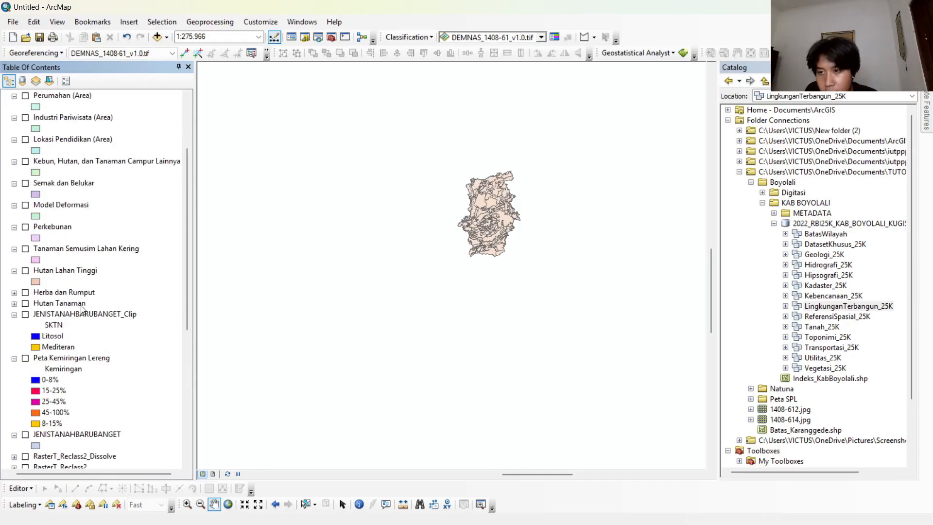
Dissolve PERMUKIMAN_AR_25K_Merge_Clip on the NAMOBJ and REMARK fields, and hide the undissolved clip layer.
{"action": "left_click", "coordinate": [210, 22]}
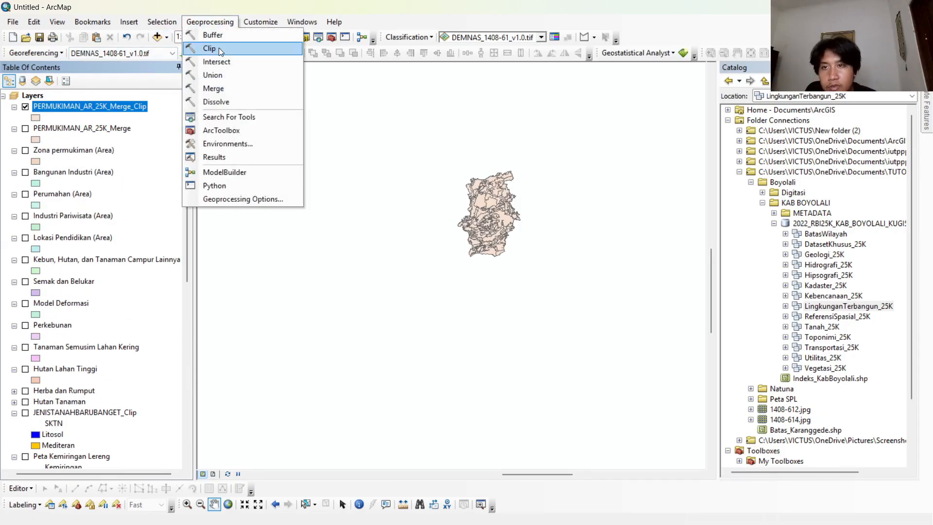
{"action": "left_click", "coordinate": [247, 103]}
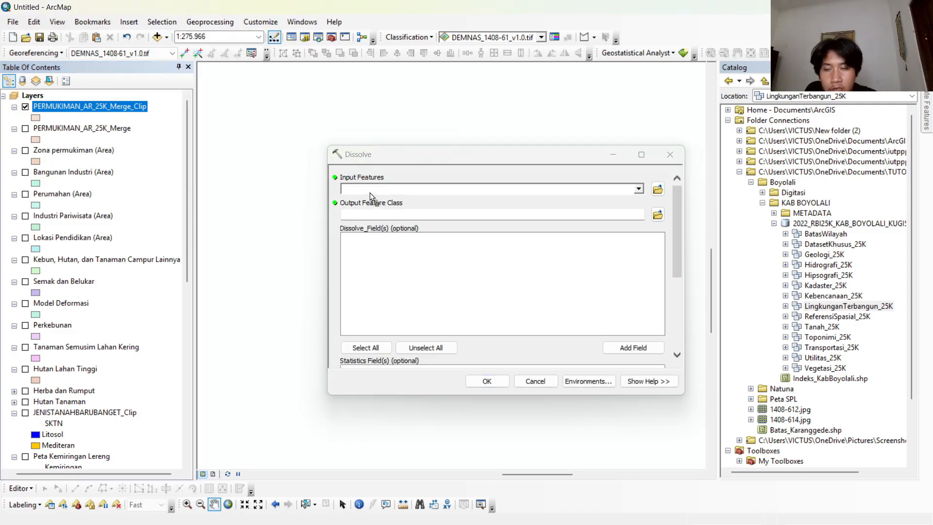
{"action": "left_click", "coordinate": [369, 192]}
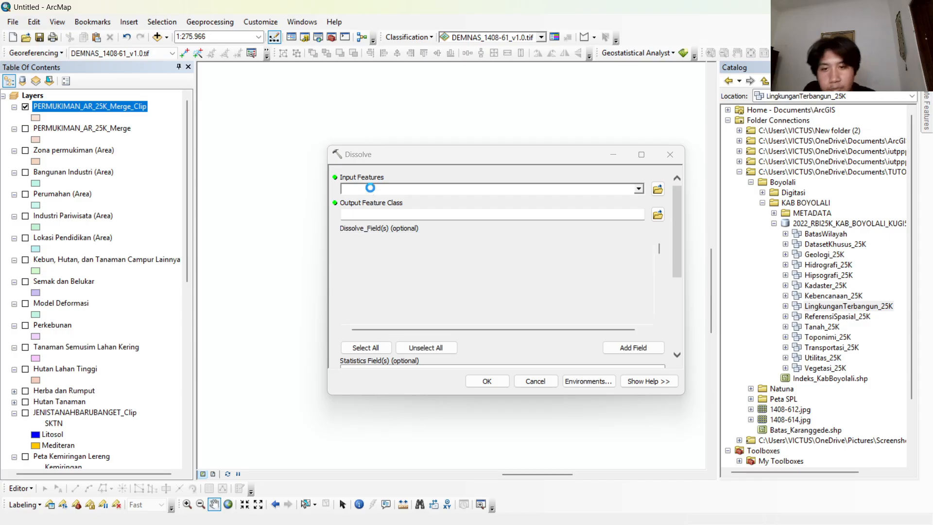
{"action": "left_click", "coordinate": [406, 199]}
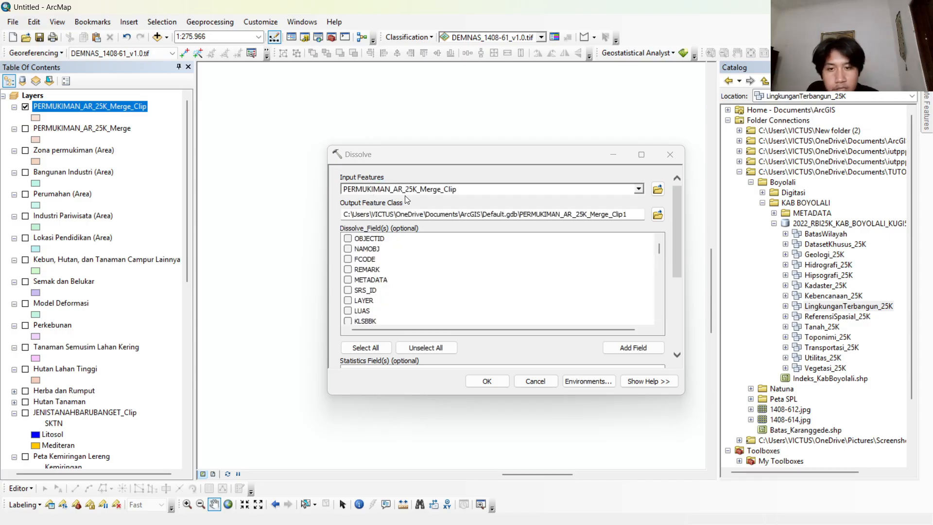
{"action": "left_click", "coordinate": [348, 249]}
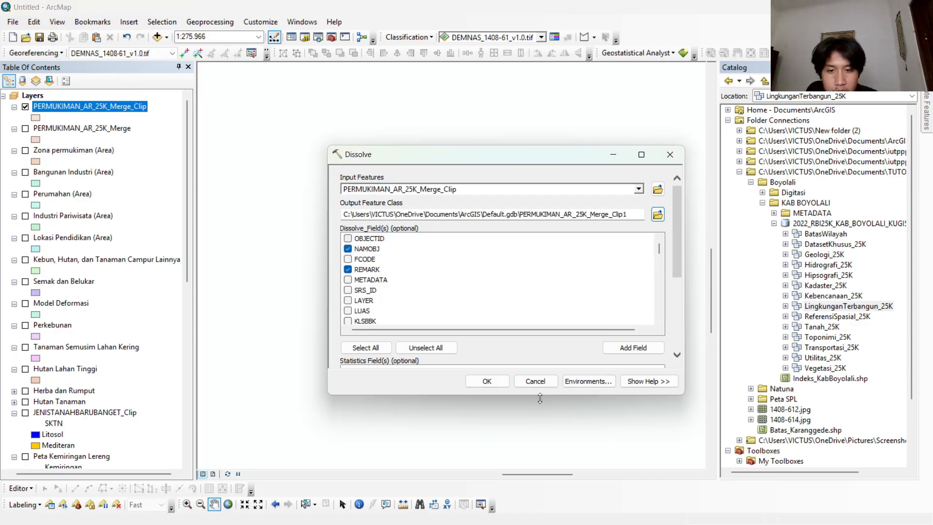
{"action": "left_click", "coordinate": [499, 384]}
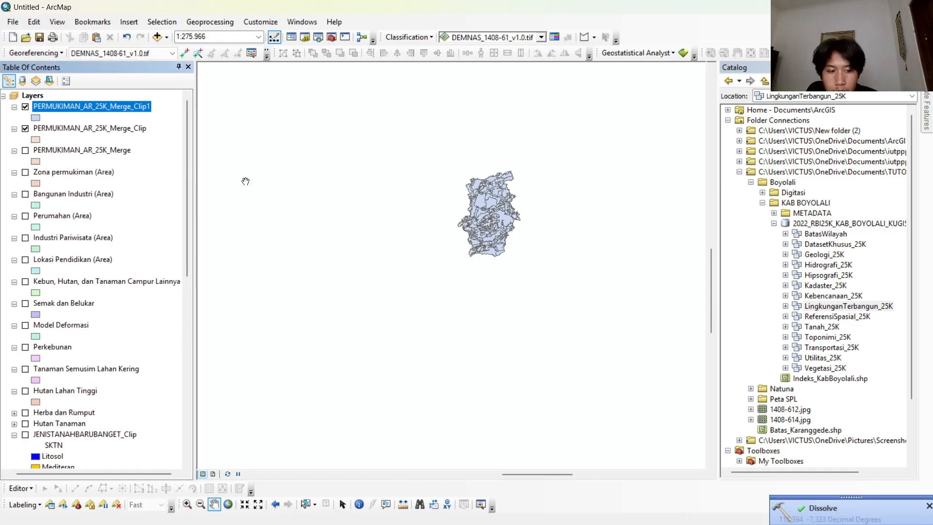
{"action": "left_click", "coordinate": [25, 129]}
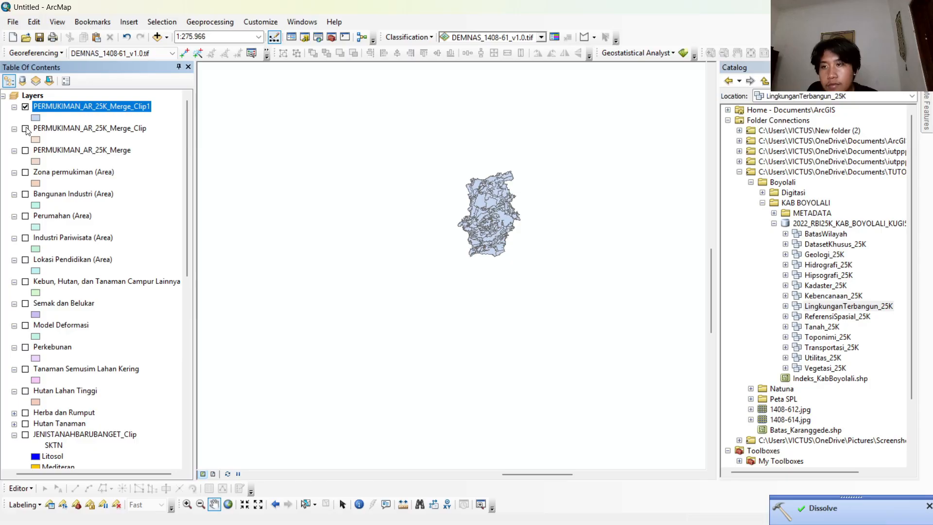
Rename the dissolved land-use layer as Peta Penggunaan Lahan.
{"action": "right_click", "coordinate": [87, 108]}
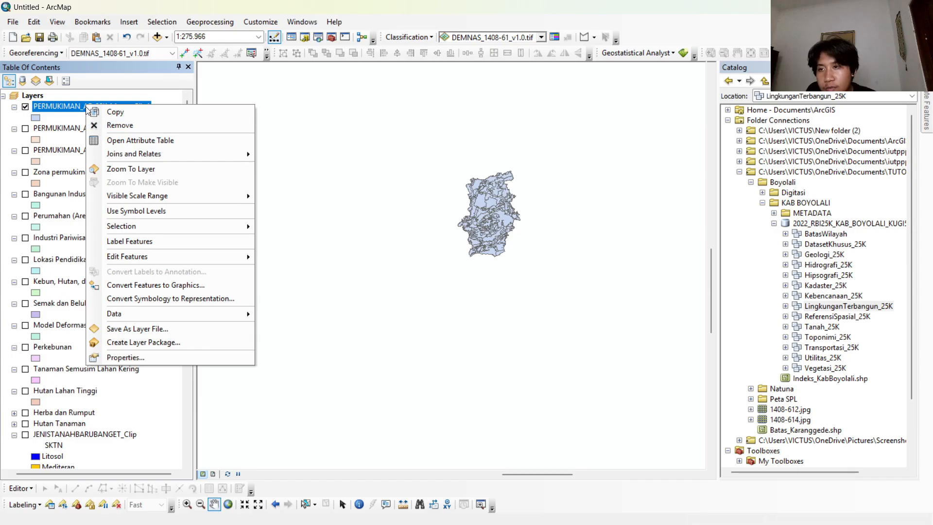
{"action": "left_click", "coordinate": [156, 358]}
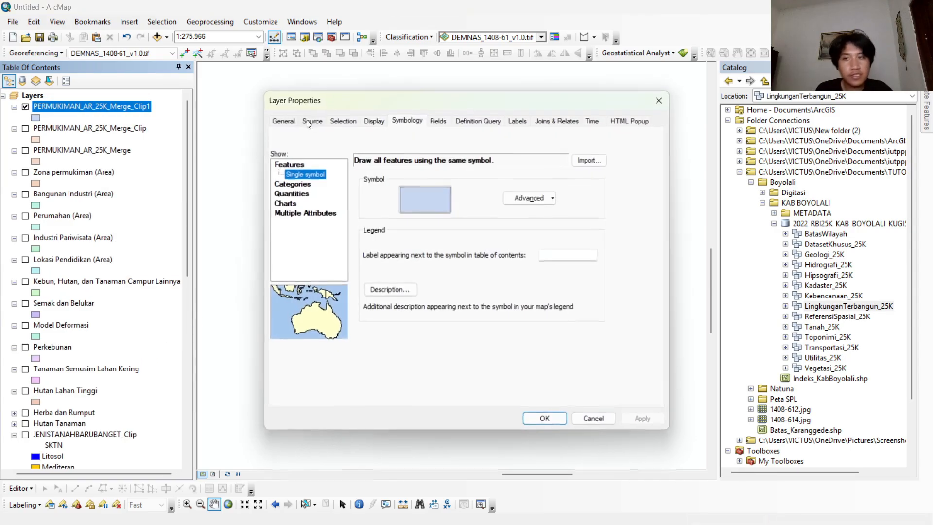
{"action": "left_click", "coordinate": [295, 122]}
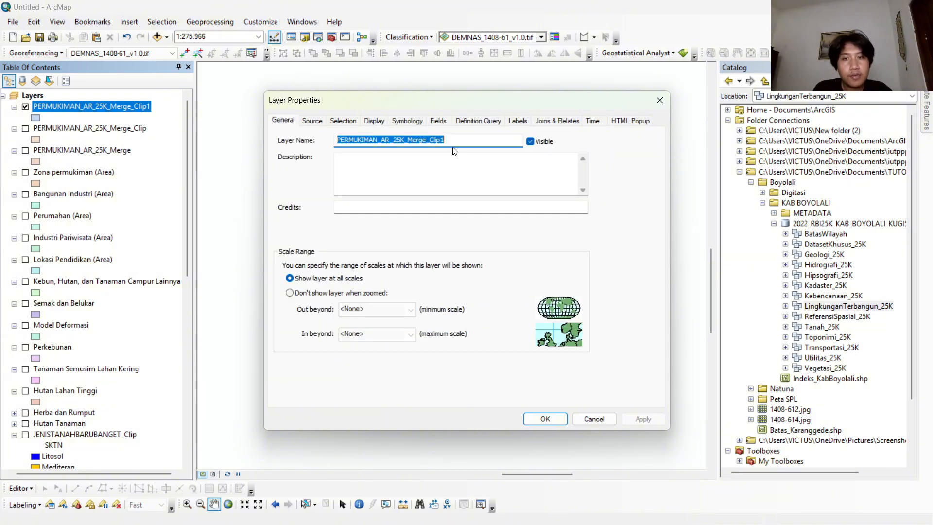
{"action": "key", "text": "BackSpace"}
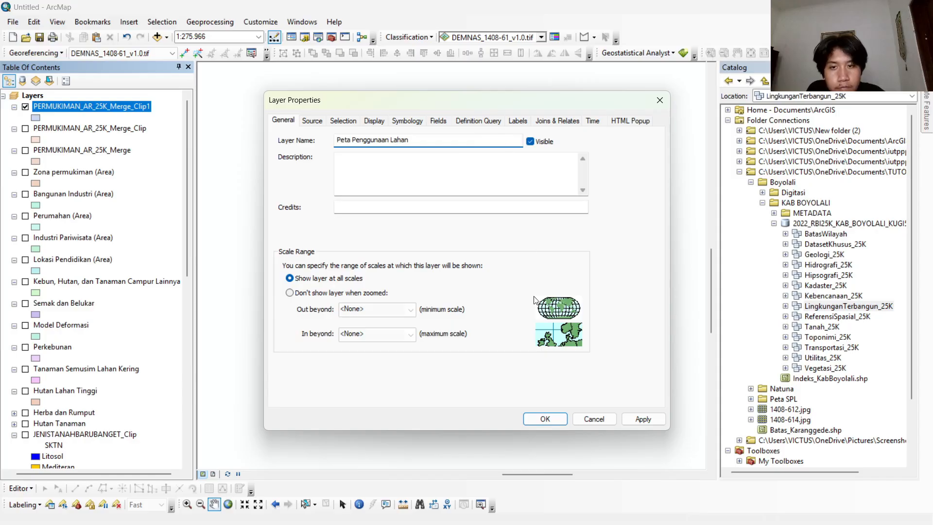
{"action": "left_click", "coordinate": [548, 420]}
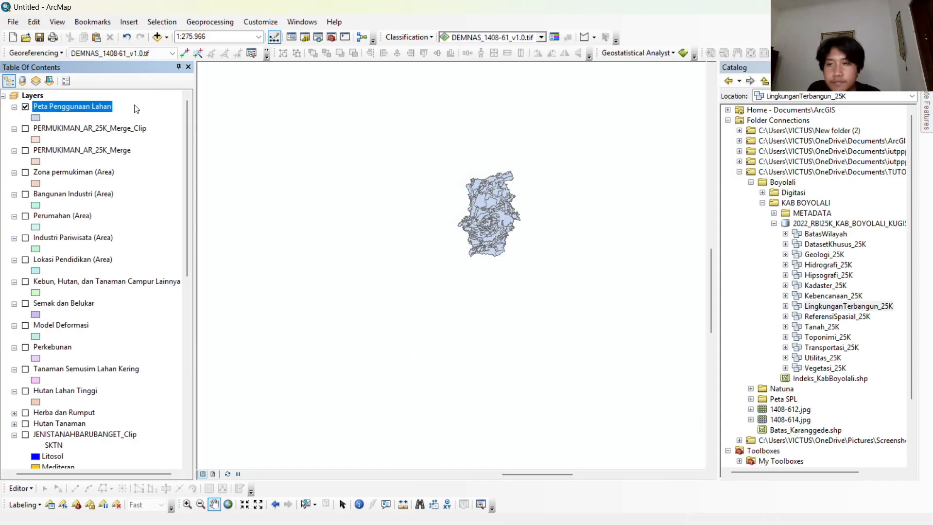
Symbolize Peta Penggunaan Lahan by unique values of the Catatan field, adding all values and excluding all other values.
{"action": "right_click", "coordinate": [100, 106]}
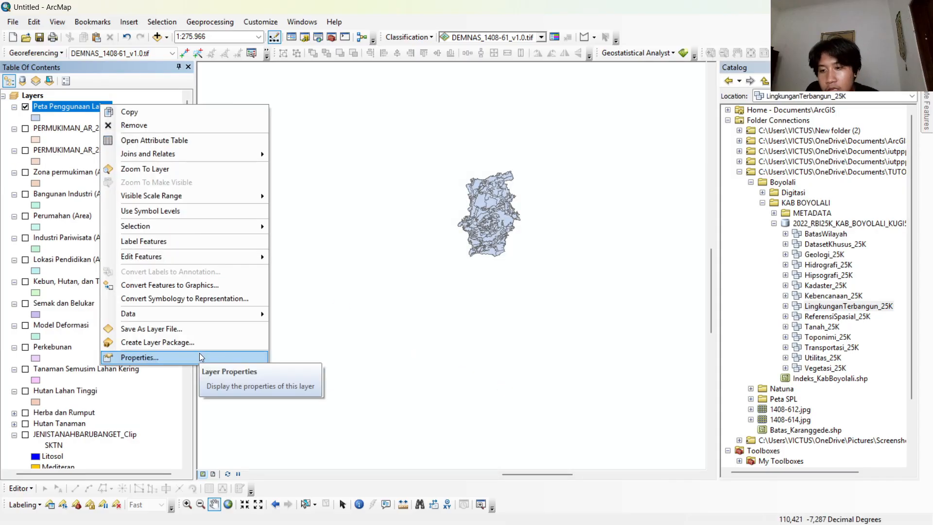
{"action": "left_click", "coordinate": [201, 357]}
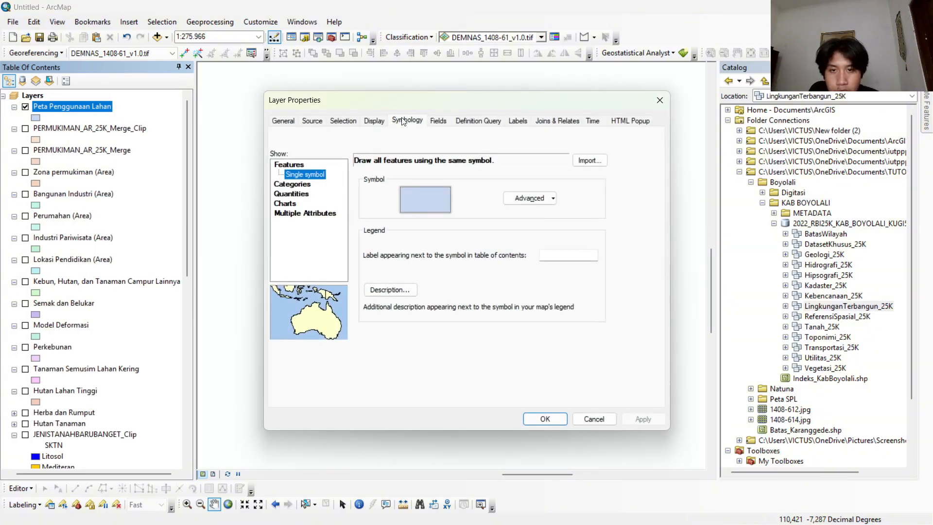
{"action": "left_click", "coordinate": [402, 121]}
{"action": "left_click", "coordinate": [292, 185]}
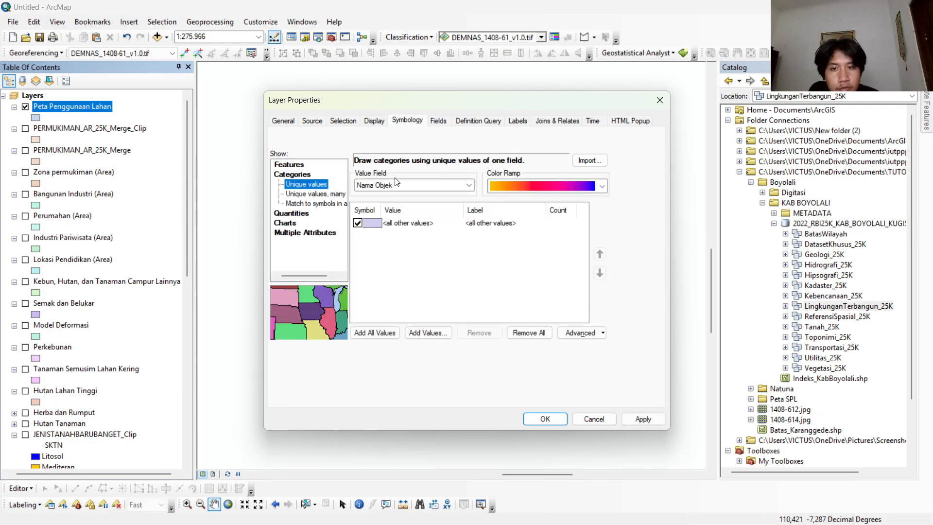
{"action": "left_click", "coordinate": [396, 183]}
{"action": "left_click", "coordinate": [384, 194]}
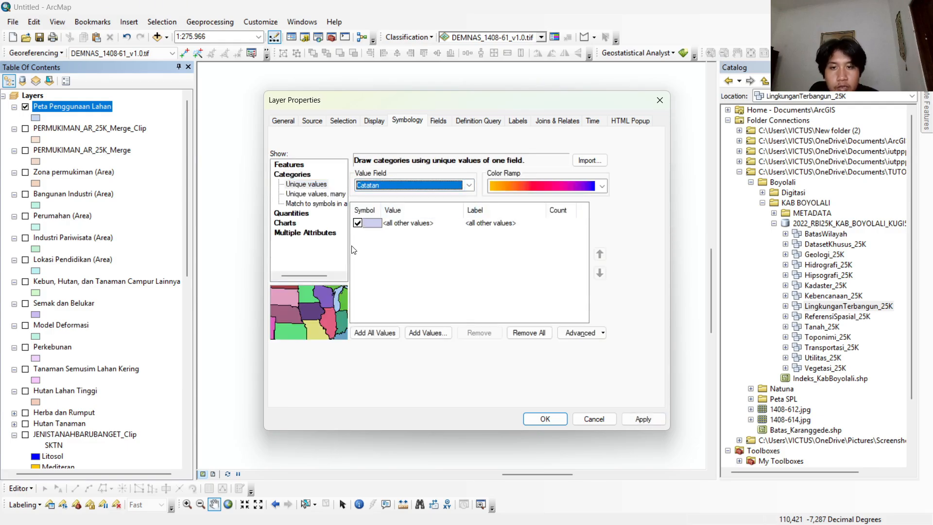
{"action": "left_click", "coordinate": [357, 223]}
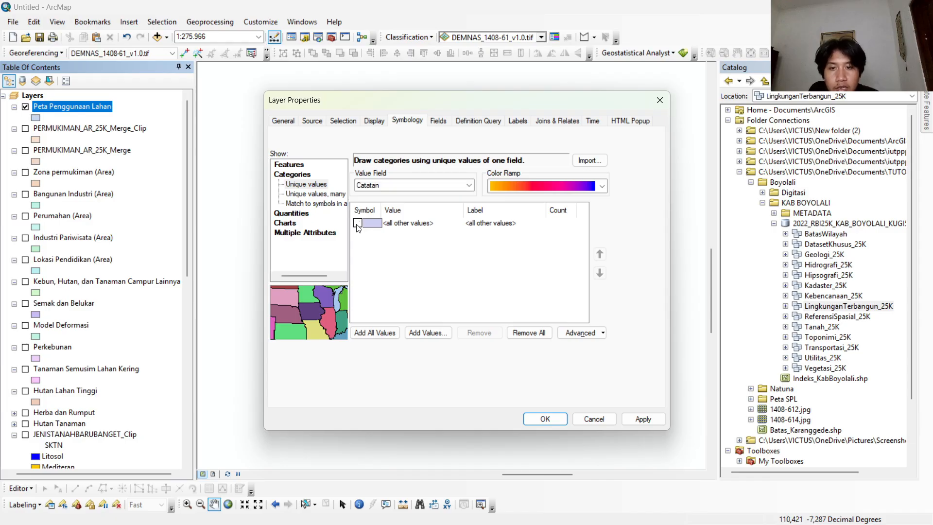
{"action": "left_click", "coordinate": [385, 323]}
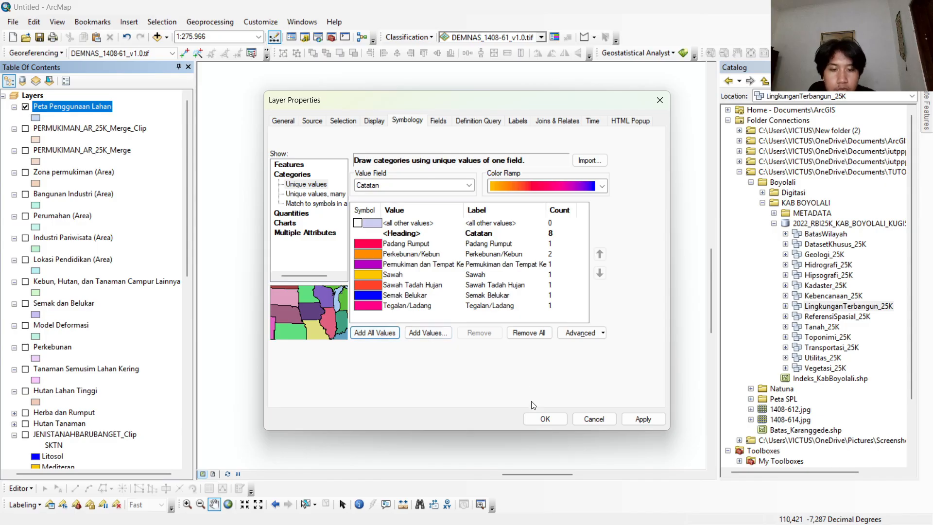
{"action": "left_click", "coordinate": [529, 418]}
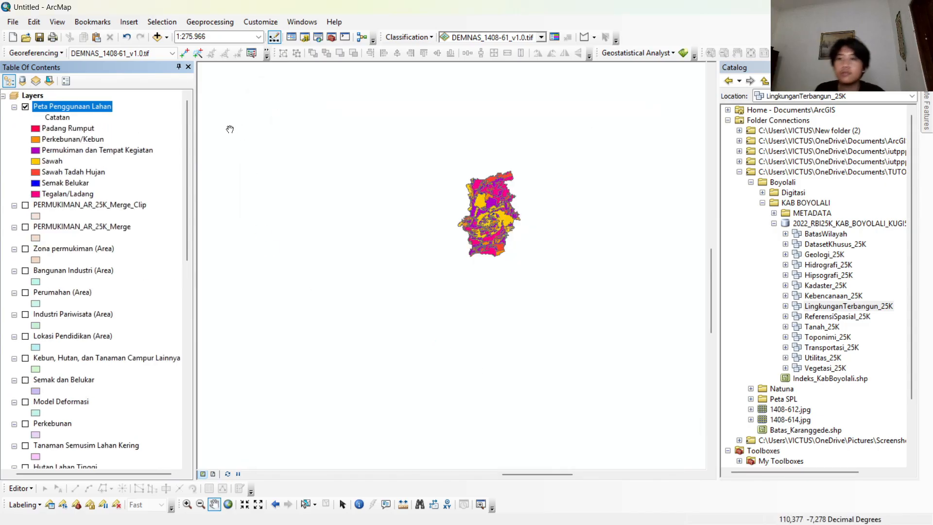
{"action": "left_click_drag", "start_coordinate": [468, 225], "coordinate": [453, 241]}
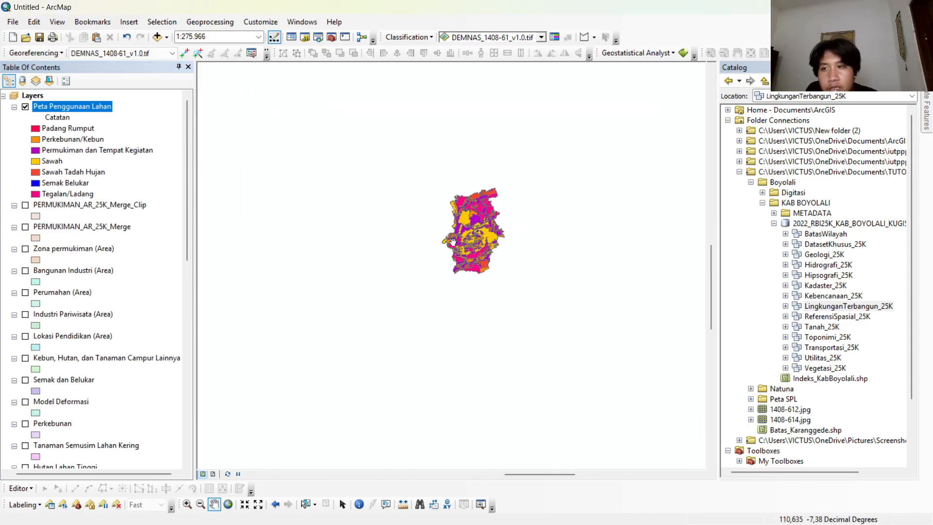
Move the JENISTANAHBARUBANGET_Clip and Peta Kemiringan Lereng layers up to just below Peta Penggunaan Lahan in the layer order.
{"action": "scroll", "coordinate": [85, 360], "scroll_direction": "down", "scroll_amount": 4}
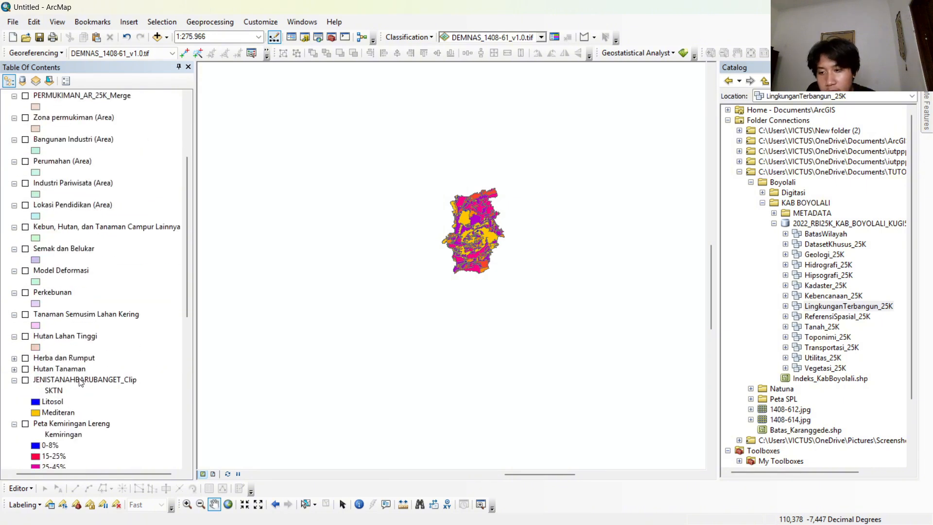
{"action": "left_click_drag", "start_coordinate": [80, 381], "coordinate": [91, 139]}
{"action": "scroll", "coordinate": [85, 169], "scroll_direction": "down", "scroll_amount": 6}
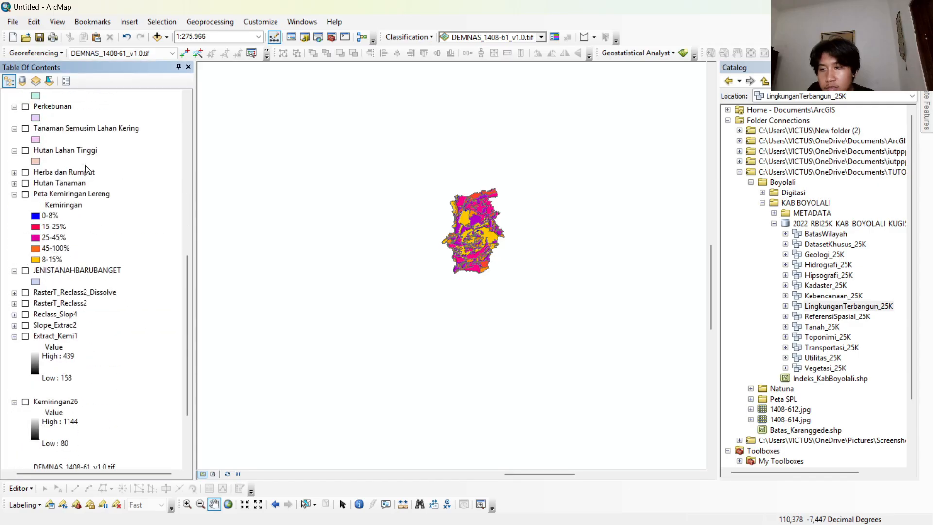
{"action": "left_click_drag", "start_coordinate": [88, 193], "coordinate": [95, 152]}
{"action": "scroll", "coordinate": [60, 180], "scroll_direction": "up", "scroll_amount": 3}
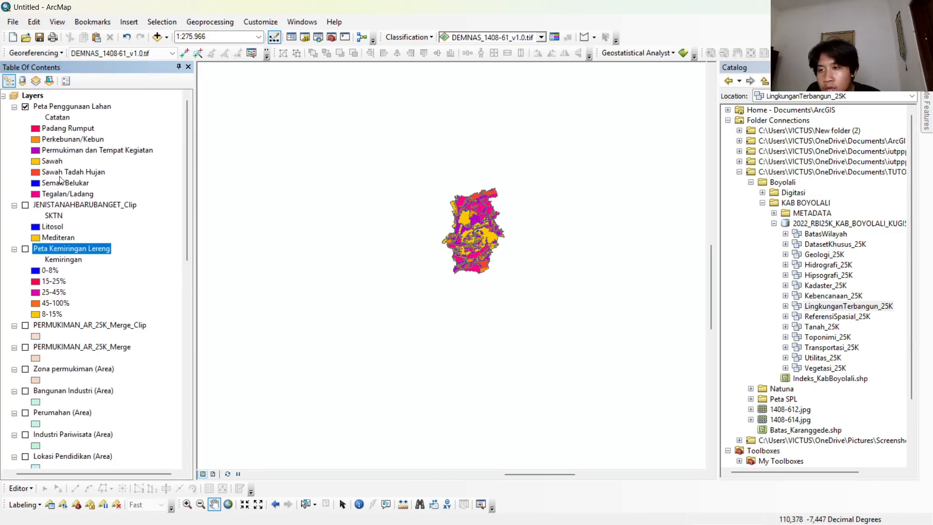
Show the slope and soil layers and order them Peta Kemiringan Lereng, JENISTANAHBARUBANGET_Clip, Peta Penggunaan Lahan from first to third.
{"action": "left_click", "coordinate": [25, 204]}
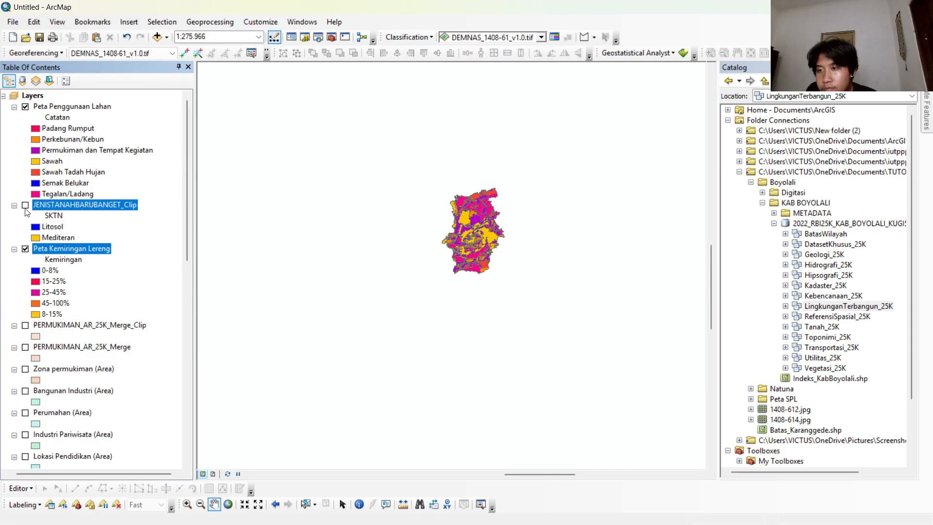
{"action": "left_click_drag", "start_coordinate": [53, 248], "coordinate": [75, 100]}
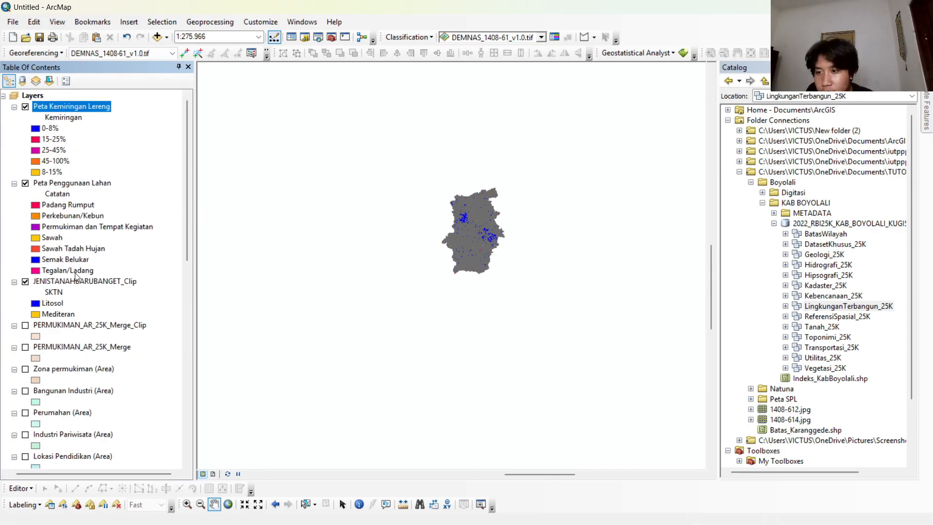
{"action": "left_click_drag", "start_coordinate": [75, 274], "coordinate": [73, 177]}
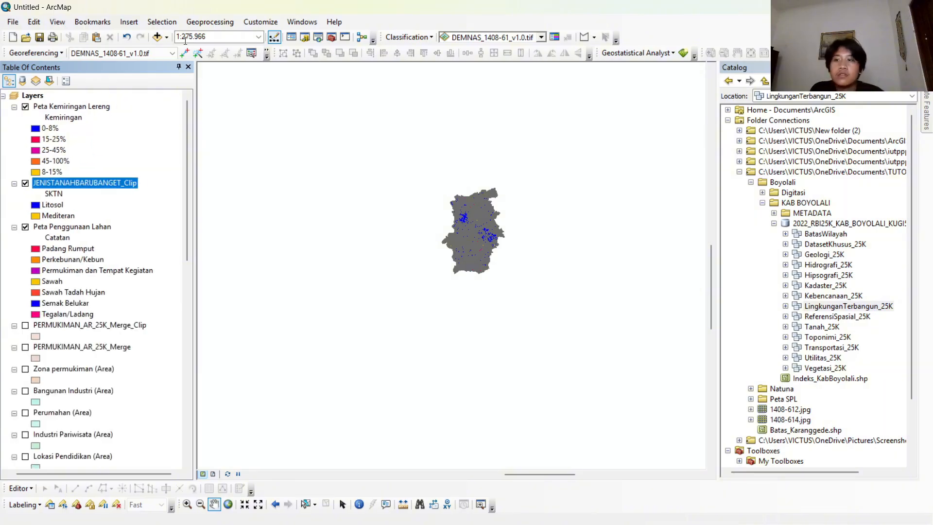
Intersect Peta Kemiringan Lereng, Peta Penggunaan Lahan and JENISTANAHBARUBANGET_Clip, joining all attributes.
{"action": "scroll", "coordinate": [446, 213], "scroll_direction": "up", "scroll_amount": 3}
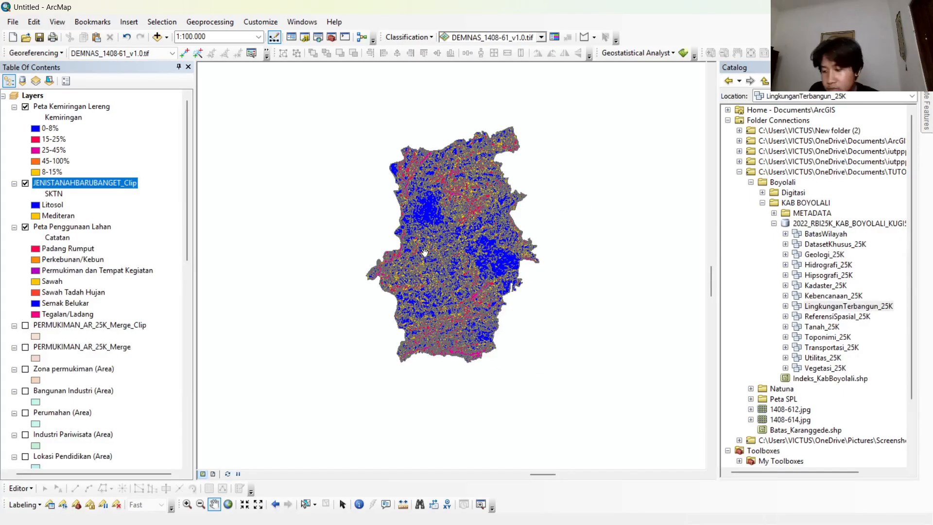
{"action": "left_click", "coordinate": [33, 95]}
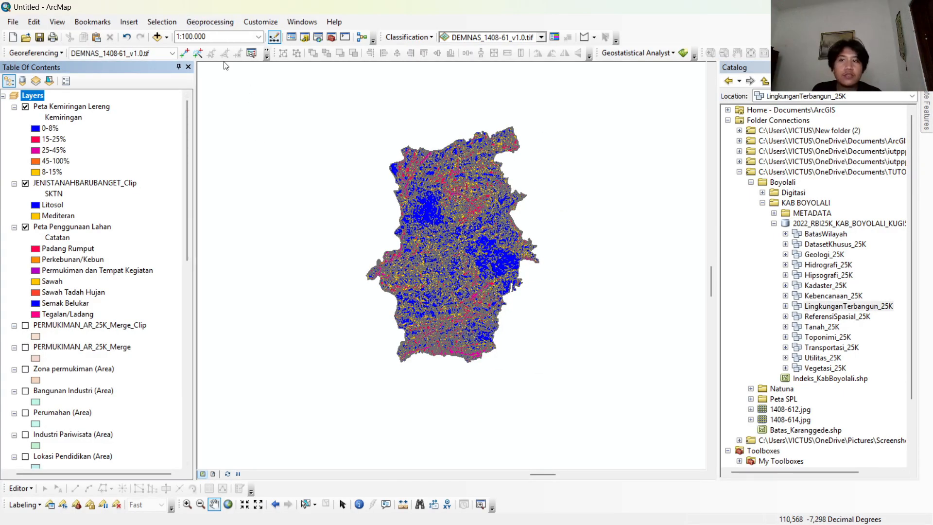
{"action": "left_click", "coordinate": [210, 22]}
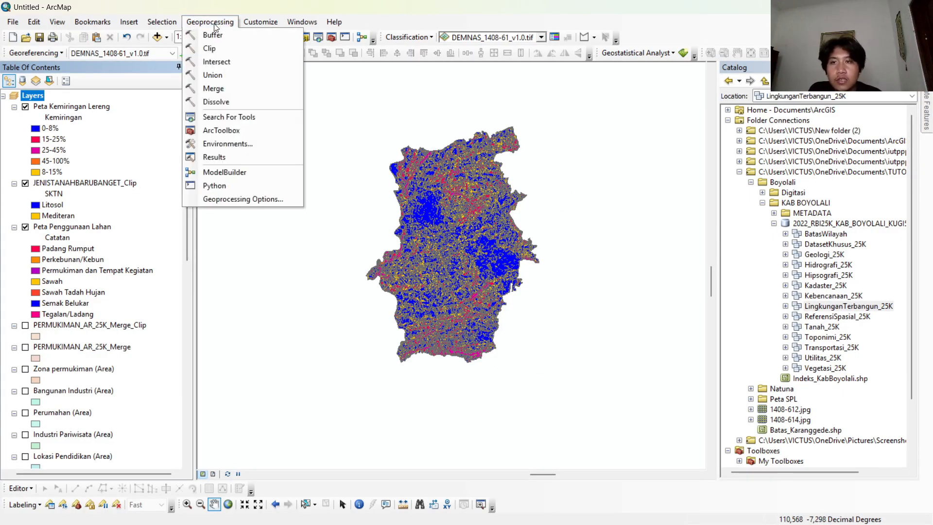
{"action": "left_click", "coordinate": [240, 64]}
{"action": "left_click_drag", "start_coordinate": [54, 111], "coordinate": [377, 189]}
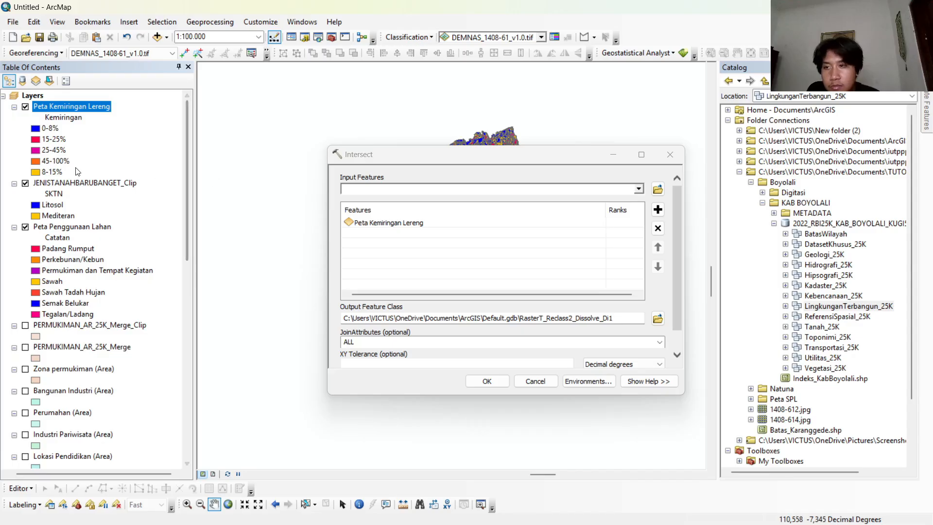
{"action": "left_click", "coordinate": [116, 226]}
{"action": "left_click_drag", "start_coordinate": [117, 225], "coordinate": [386, 190]}
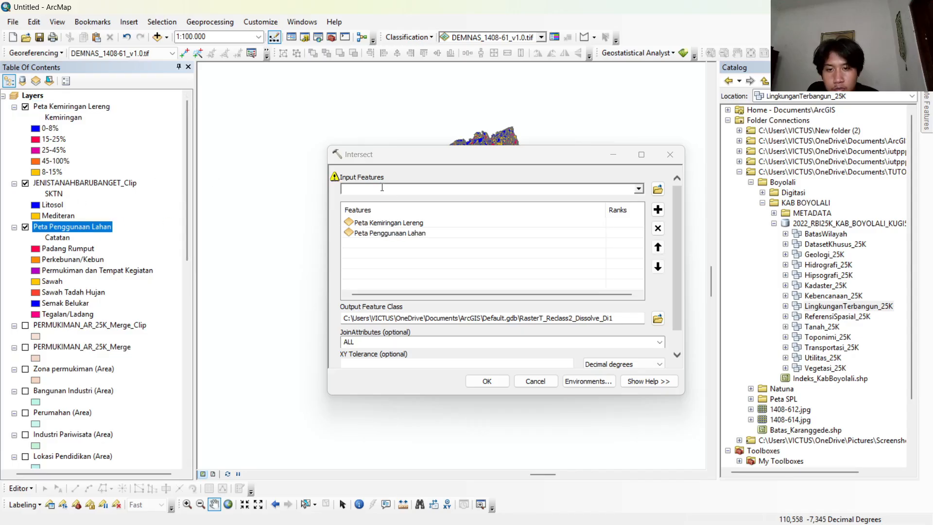
{"action": "left_click_drag", "start_coordinate": [75, 188], "coordinate": [386, 190]}
{"action": "left_click", "coordinate": [479, 383]}
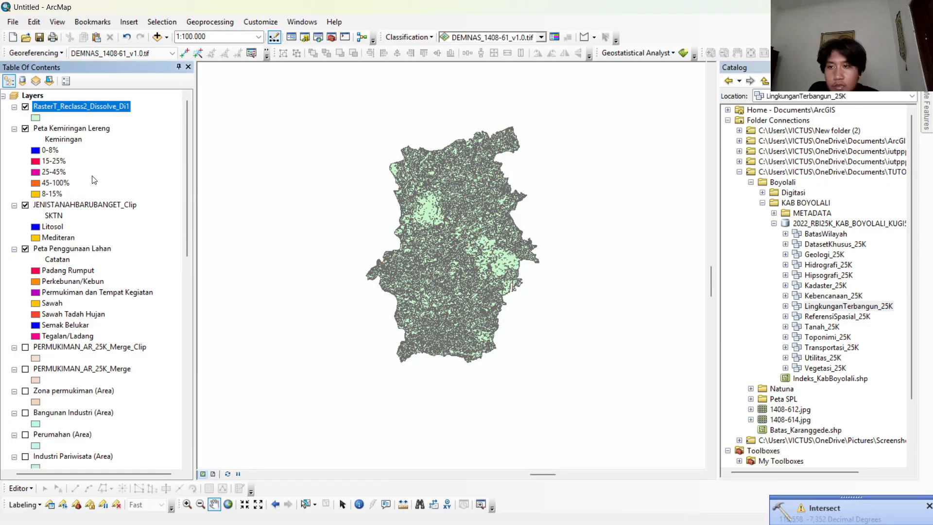
Dissolve RasterT_Reclass2_Dissolve_Di1 on the Kemiringan, REMARK and SKTN fields.
{"action": "left_click", "coordinate": [210, 22]}
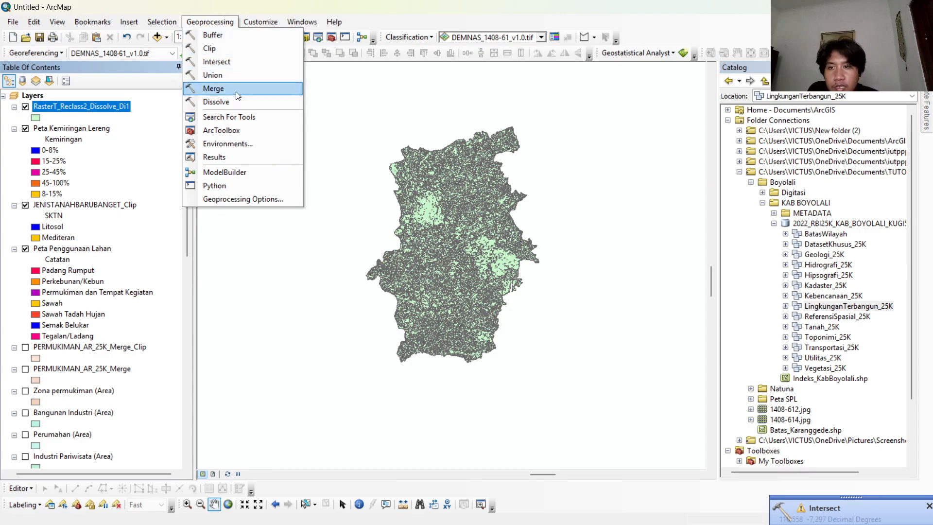
{"action": "left_click", "coordinate": [233, 102]}
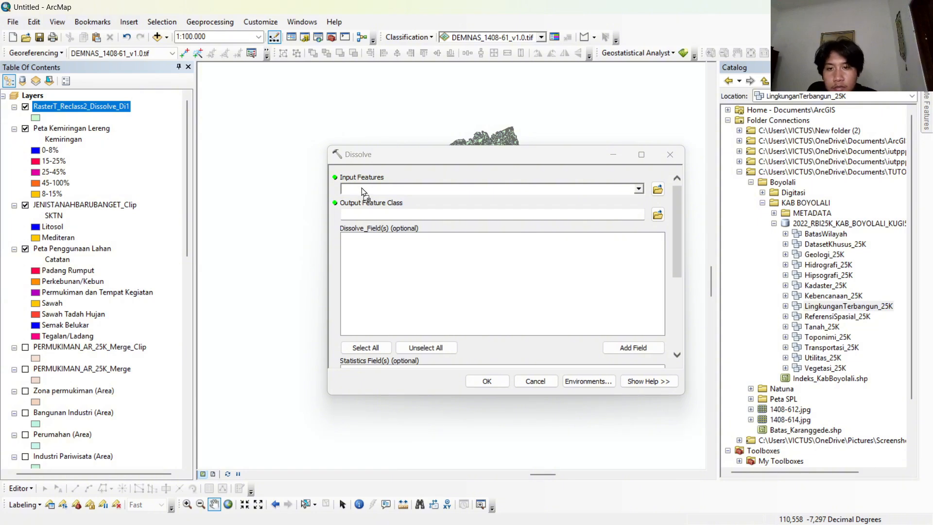
{"action": "left_click_drag", "start_coordinate": [362, 188], "coordinate": [362, 187]}
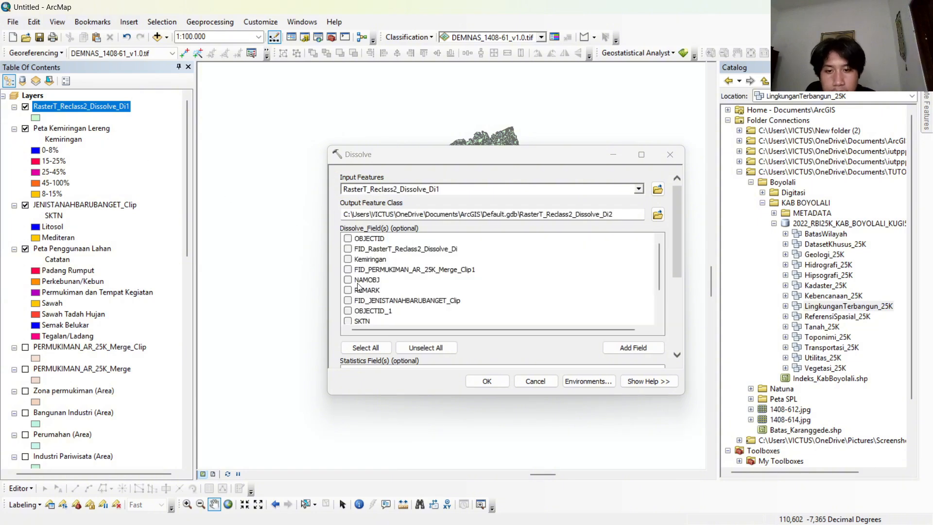
{"action": "scroll", "coordinate": [350, 287], "scroll_direction": "down", "scroll_amount": 1}
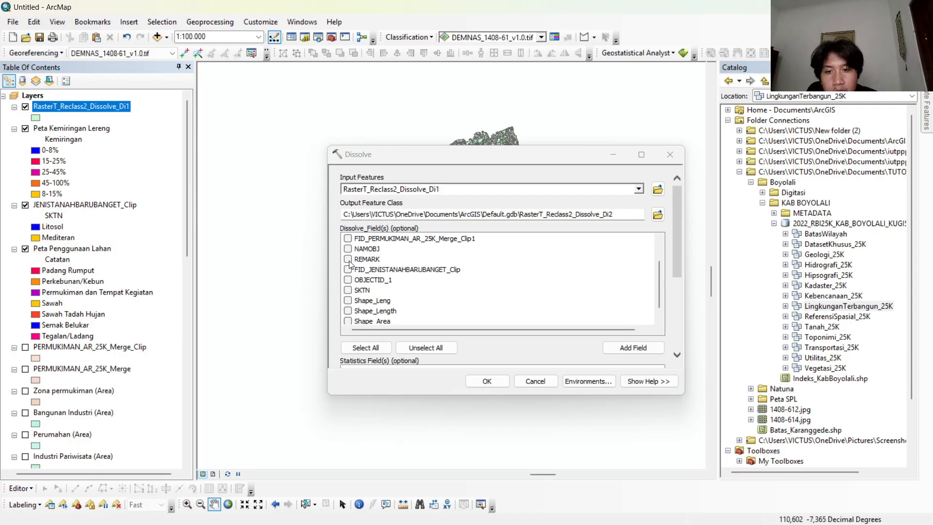
{"action": "left_click", "coordinate": [348, 259]}
{"action": "scroll", "coordinate": [348, 291], "scroll_direction": "up", "scroll_amount": 1}
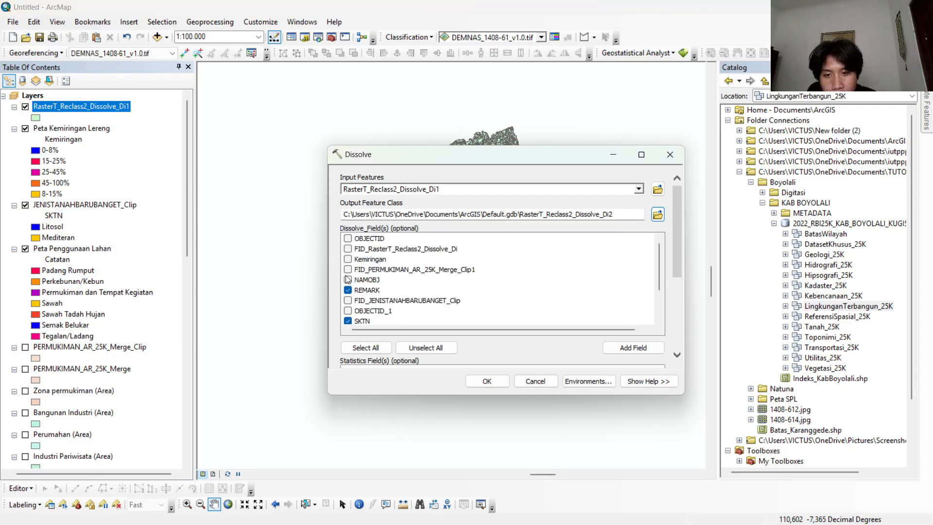
{"action": "left_click", "coordinate": [486, 381]}
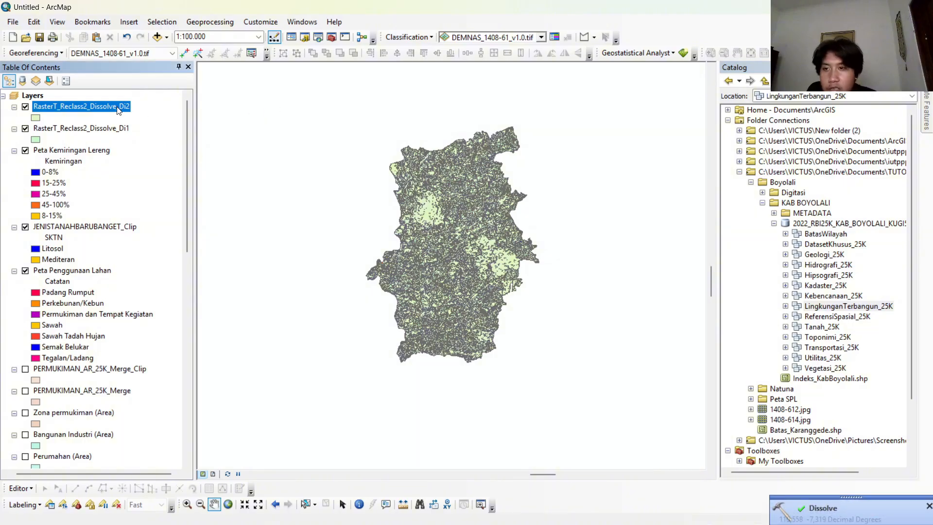
Rename the newly dissolved layer RasterT_Reclass2_Dissolve_Di2 as Satuan Peta Lahan.
{"action": "right_click", "coordinate": [121, 106]}
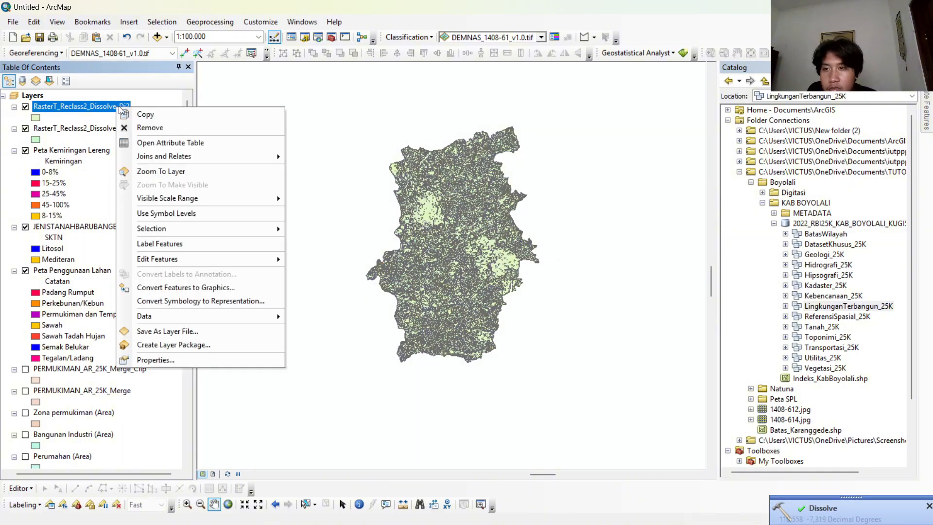
{"action": "left_click", "coordinate": [210, 362]}
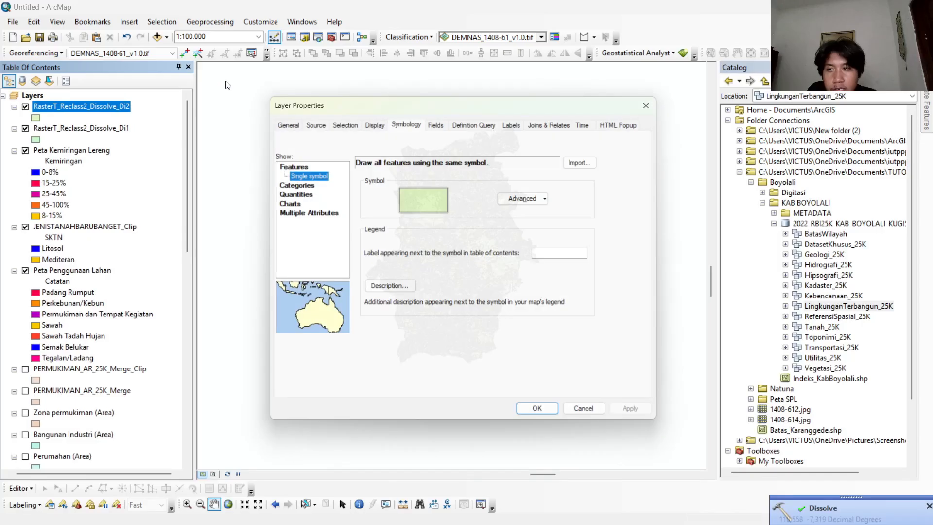
{"action": "left_click", "coordinate": [283, 121]}
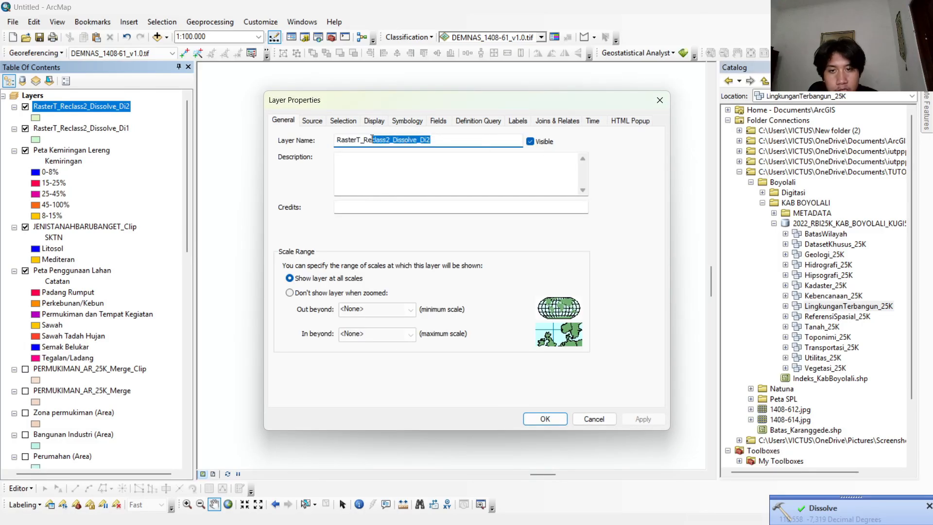
{"action": "key", "text": "BackSpace"}
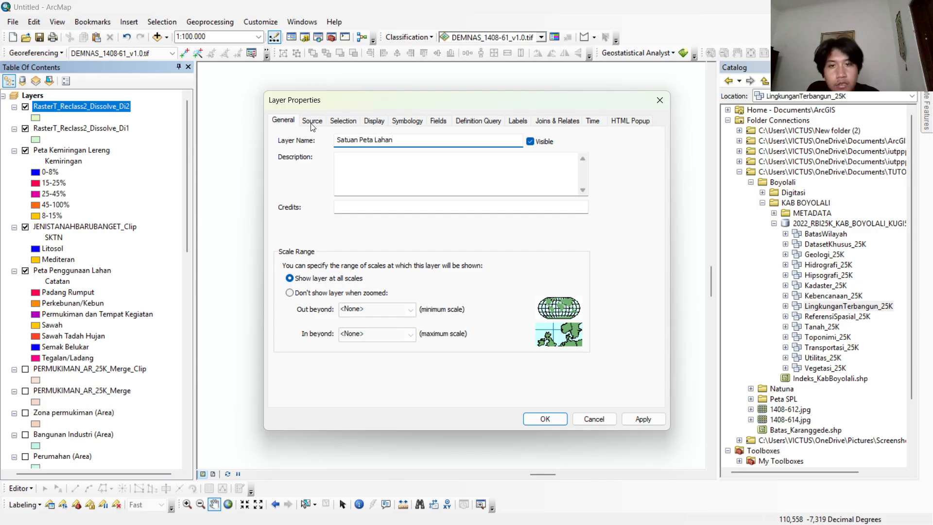
Set the dissolved layer's symbology to unique values combining the Kemiringan, Catatan and SKTN fields.
{"action": "left_click", "coordinate": [407, 122]}
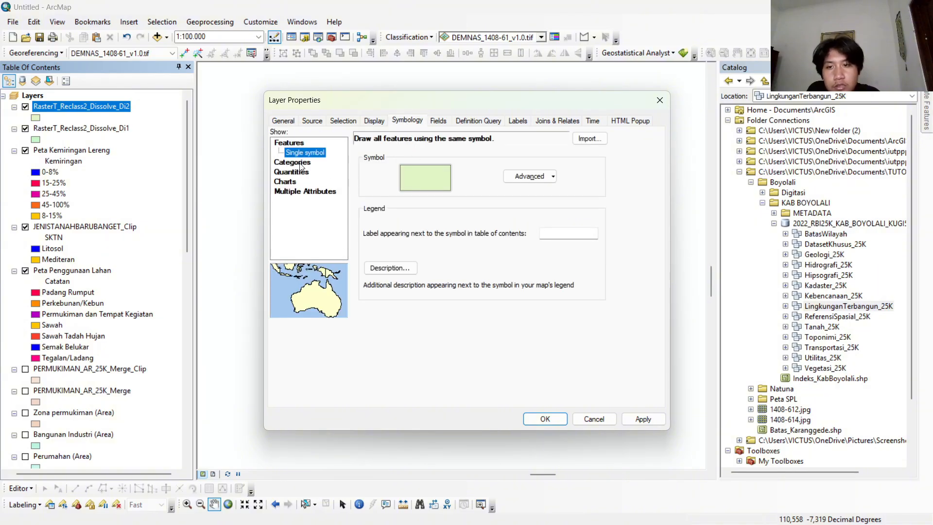
{"action": "left_click", "coordinate": [301, 165]}
{"action": "left_click", "coordinate": [308, 173]}
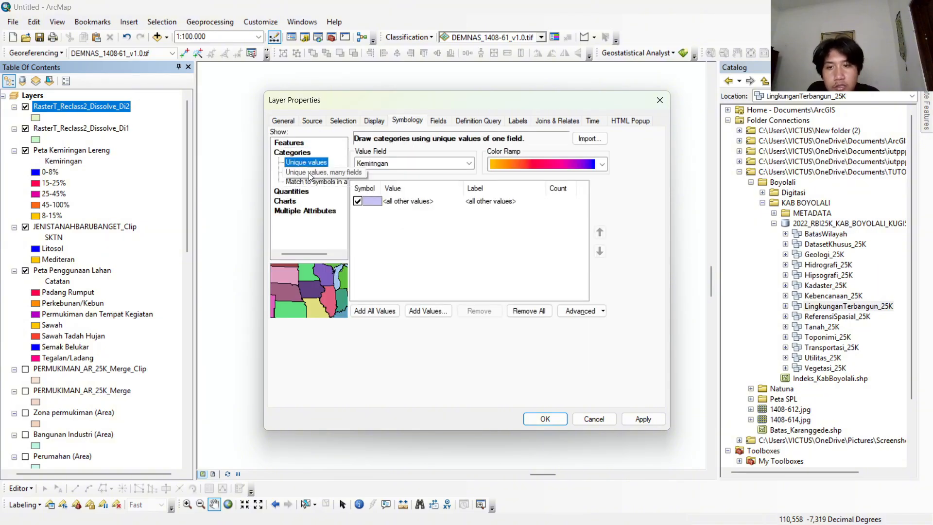
{"action": "left_click", "coordinate": [388, 165]}
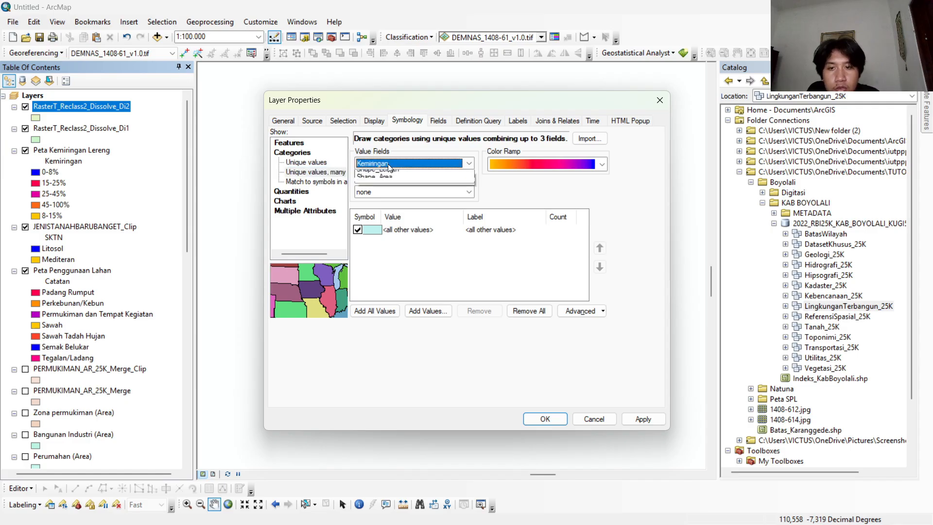
{"action": "left_click", "coordinate": [406, 175]}
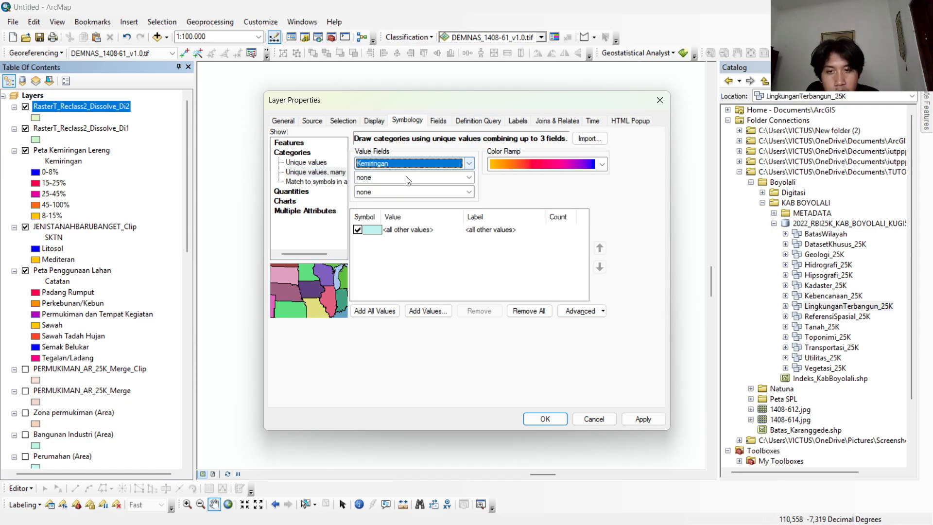
{"action": "left_click", "coordinate": [406, 177]}
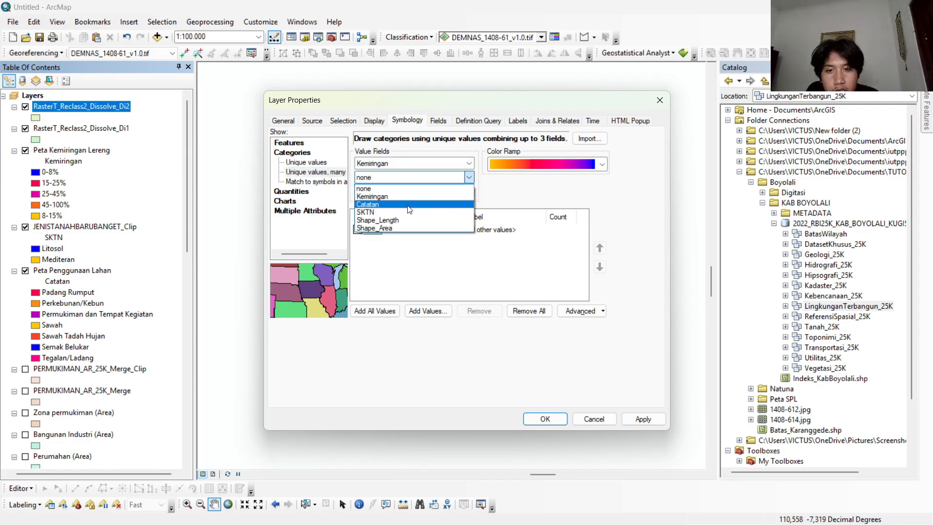
{"action": "left_click", "coordinate": [408, 208]}
{"action": "left_click", "coordinate": [408, 191]}
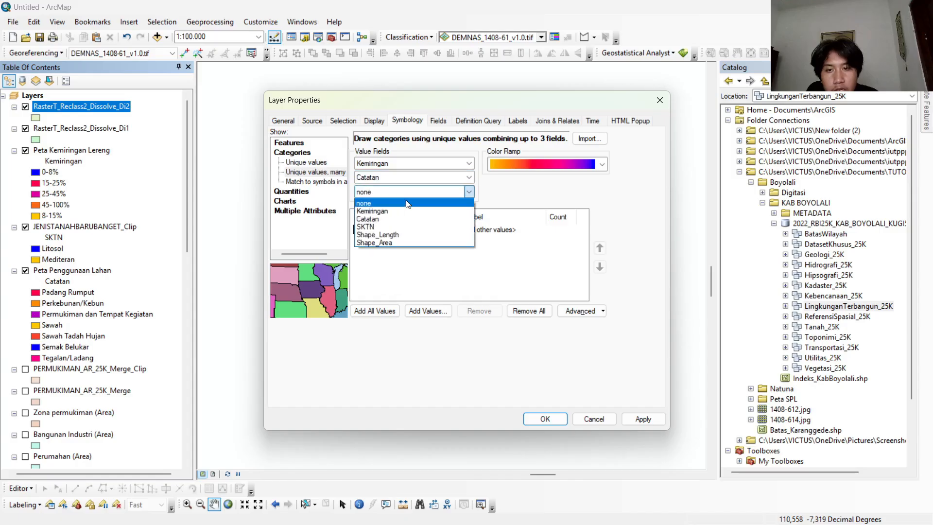
{"action": "left_click", "coordinate": [408, 227]}
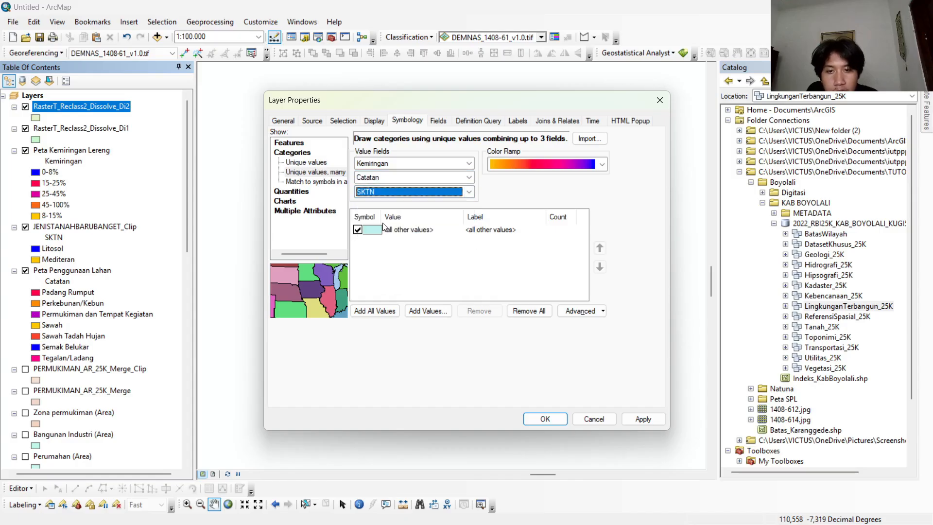
Exclude all other values, add every combined field value to the symbology, and apply the layer properties.
{"action": "left_click", "coordinate": [358, 230]}
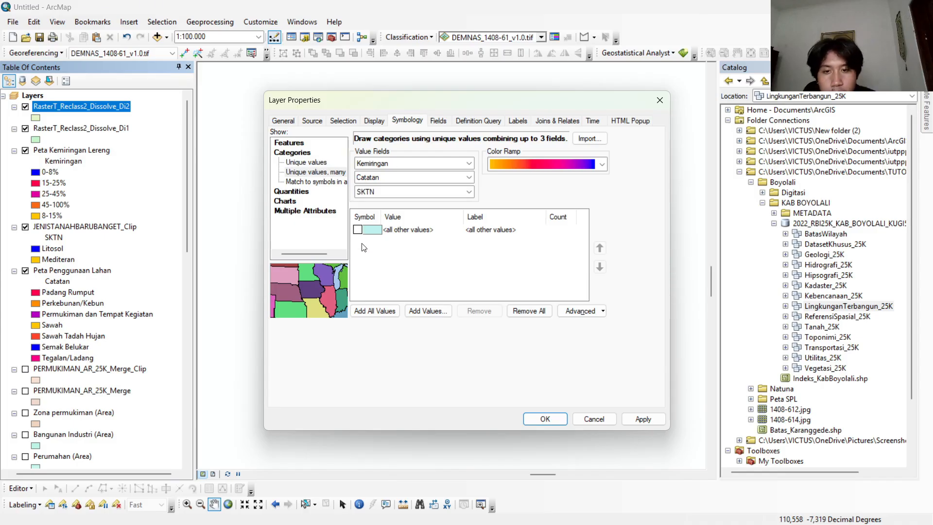
{"action": "left_click", "coordinate": [373, 310]}
{"action": "scroll", "coordinate": [480, 285], "scroll_direction": "down", "scroll_amount": 2}
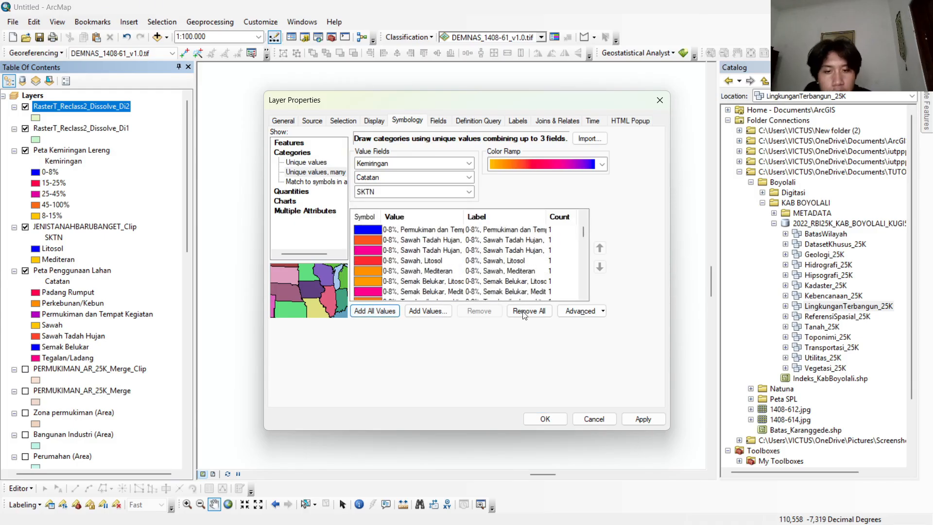
{"action": "left_click", "coordinate": [559, 419]}
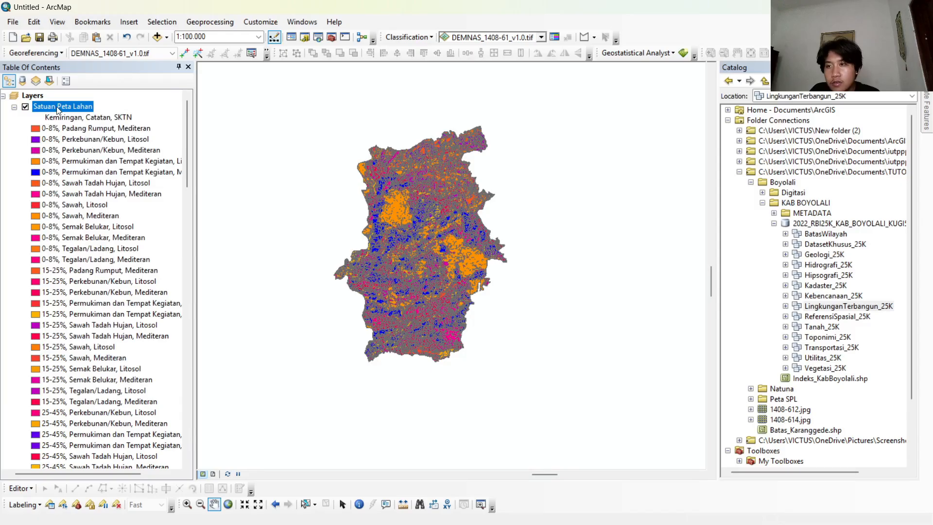
Examine the color ramps available for the Satuan Peta Lahan symbology, keeping the current ramp.
{"action": "right_click", "coordinate": [57, 109]}
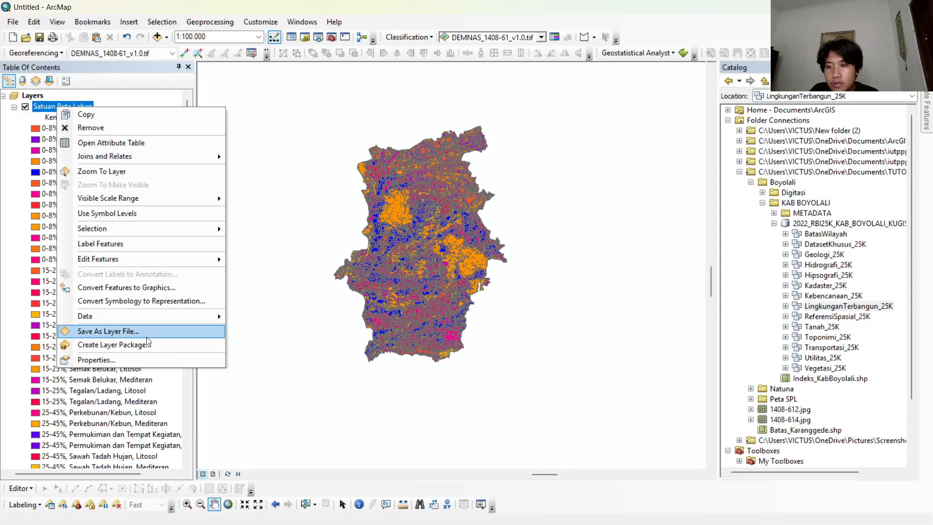
{"action": "left_click", "coordinate": [148, 357]}
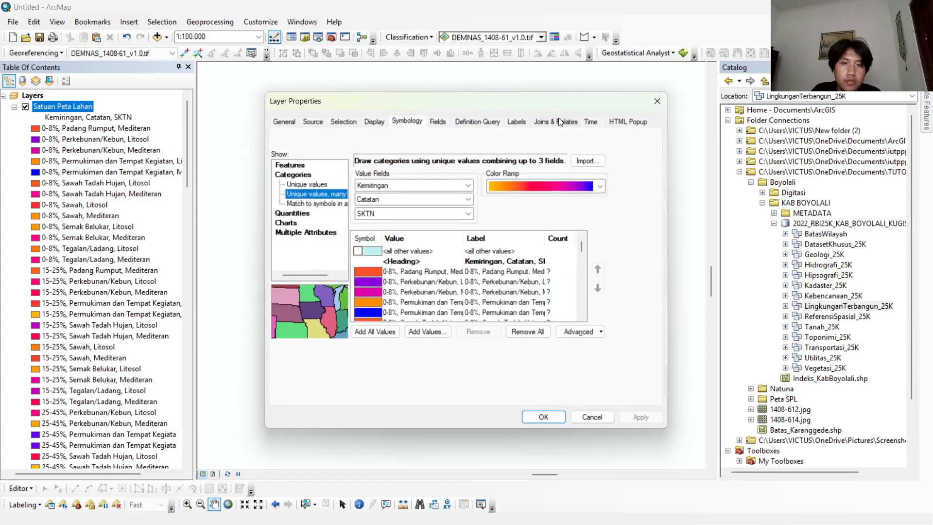
{"action": "left_click", "coordinate": [583, 182]}
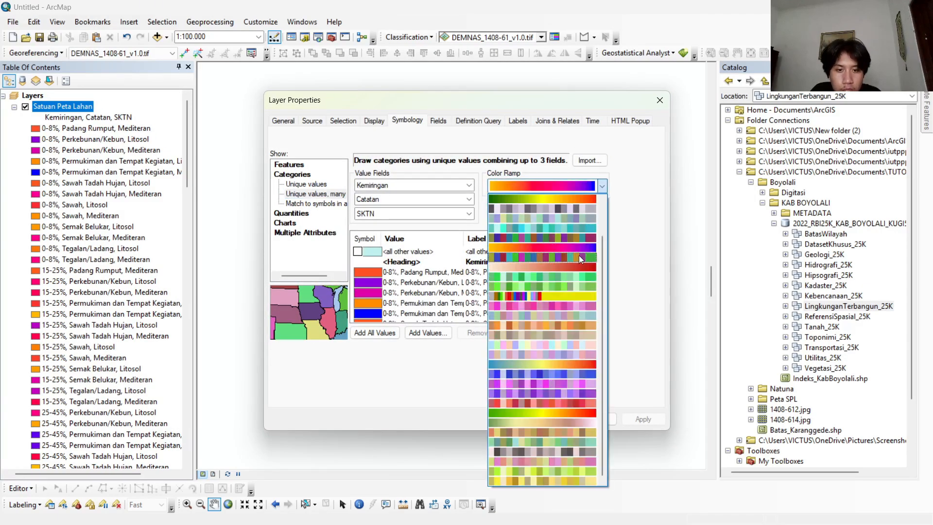
{"action": "scroll", "coordinate": [574, 260], "scroll_direction": "up", "scroll_amount": 2}
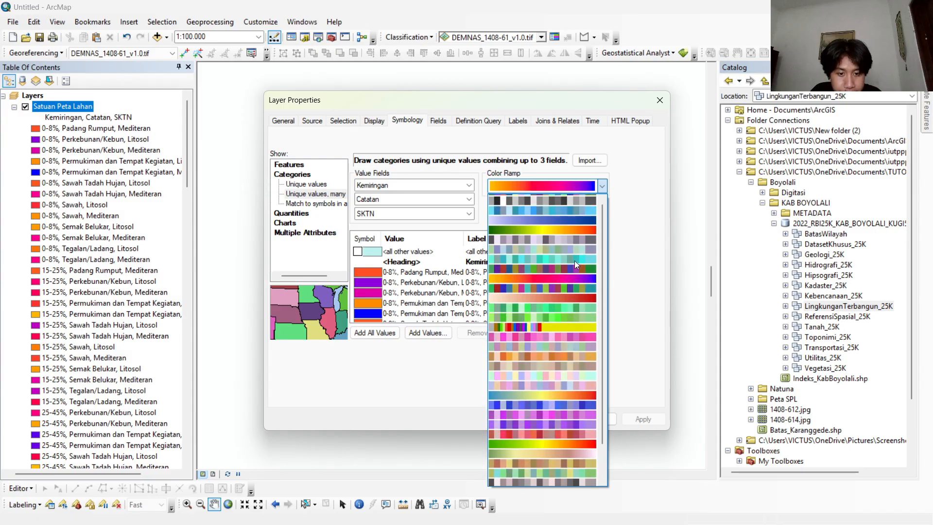
{"action": "scroll", "coordinate": [574, 260], "scroll_direction": "down", "scroll_amount": 2}
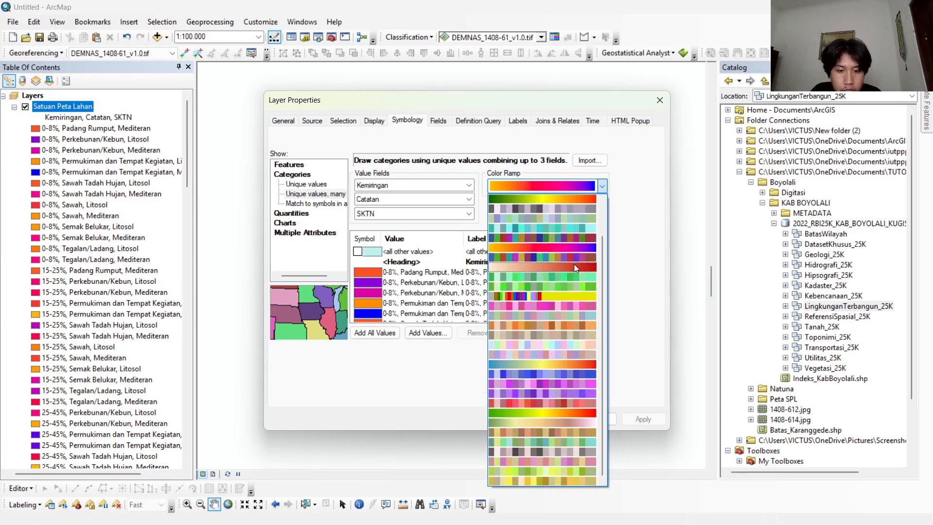
{"action": "scroll", "coordinate": [573, 274], "scroll_direction": "up", "scroll_amount": 2}
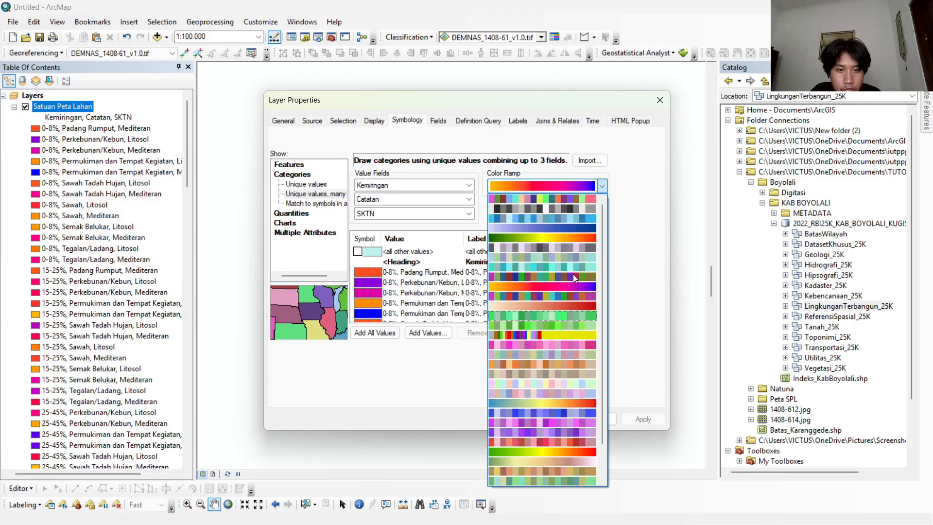
{"action": "scroll", "coordinate": [573, 274], "scroll_direction": "down", "scroll_amount": 2}
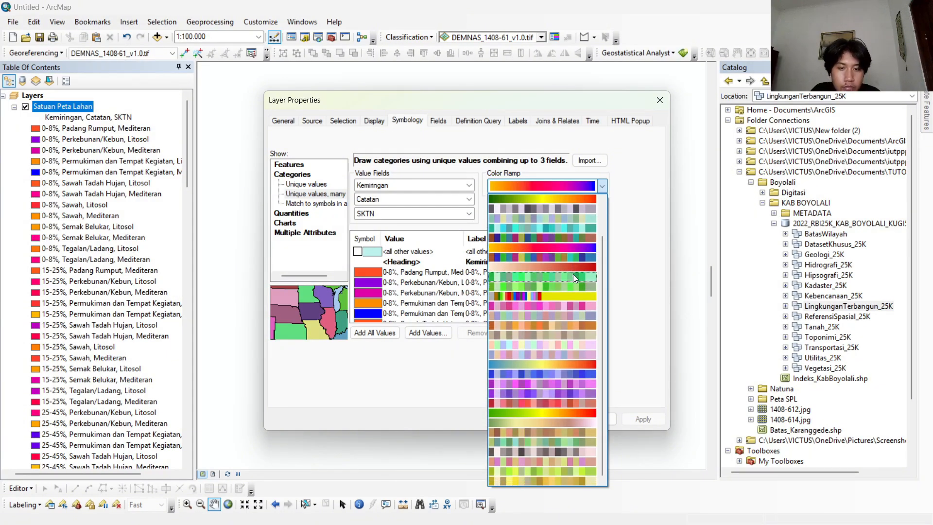
{"action": "scroll", "coordinate": [573, 274], "scroll_direction": "up", "scroll_amount": 4}
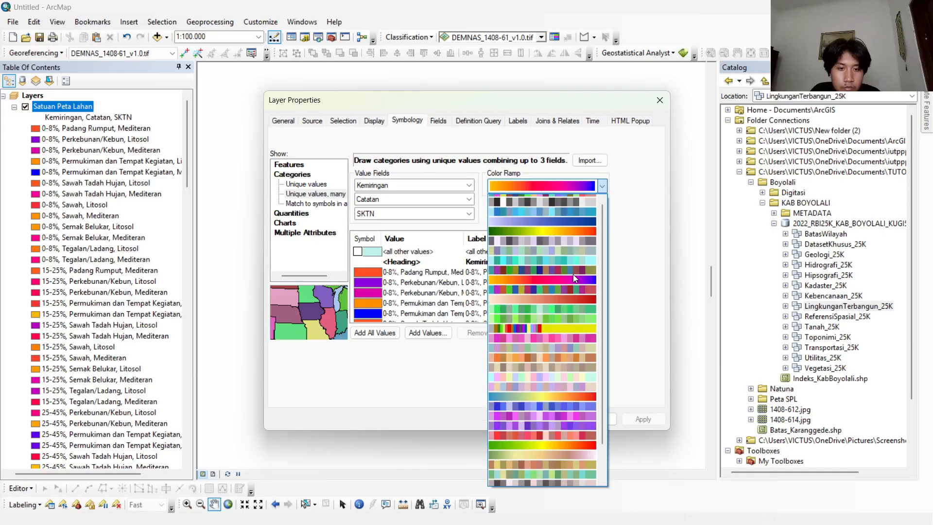
{"action": "left_click", "coordinate": [607, 182]}
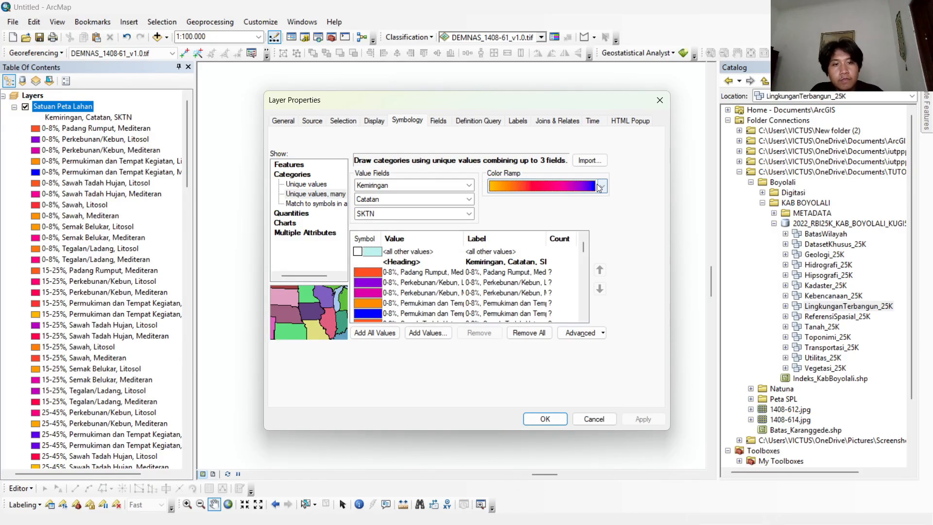
{"action": "left_click", "coordinate": [658, 100]}
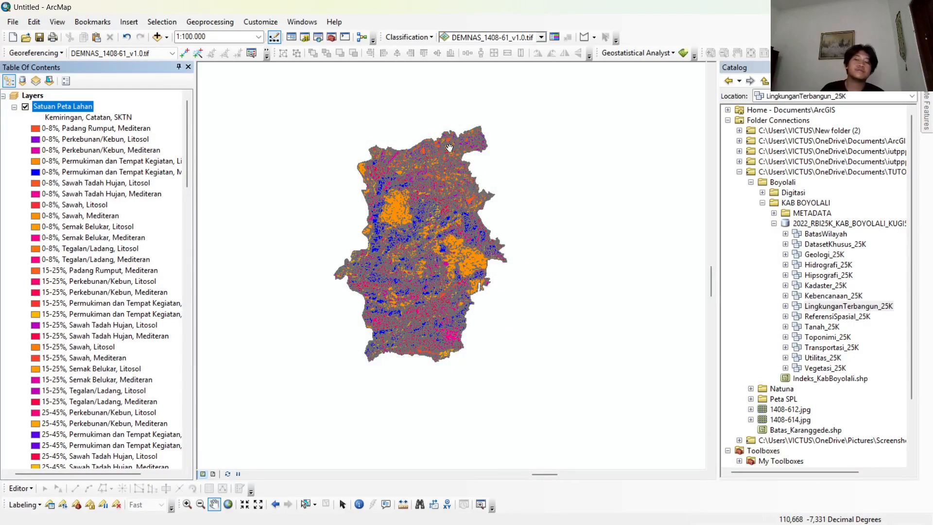
{"action": "left_click_drag", "start_coordinate": [383, 186], "coordinate": [394, 191]}
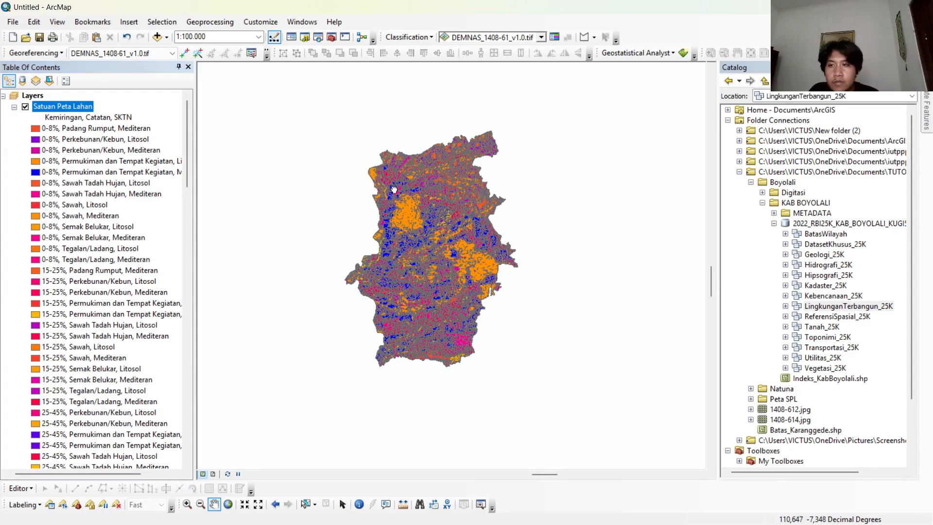
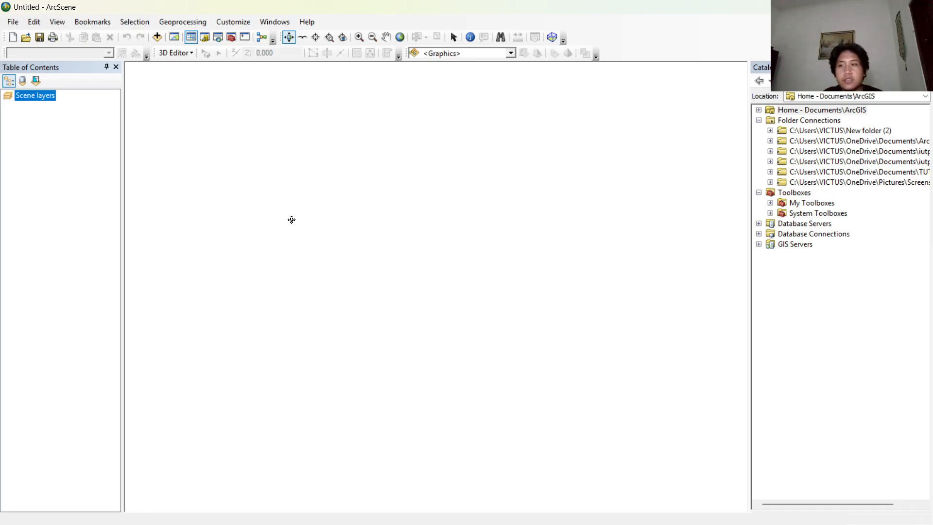
Add DEMNAS_2307-33_v1.0.tif from the Visualisasi 3D folder to the scene and build its pyramids.
{"action": "right_click", "coordinate": [52, 99]}
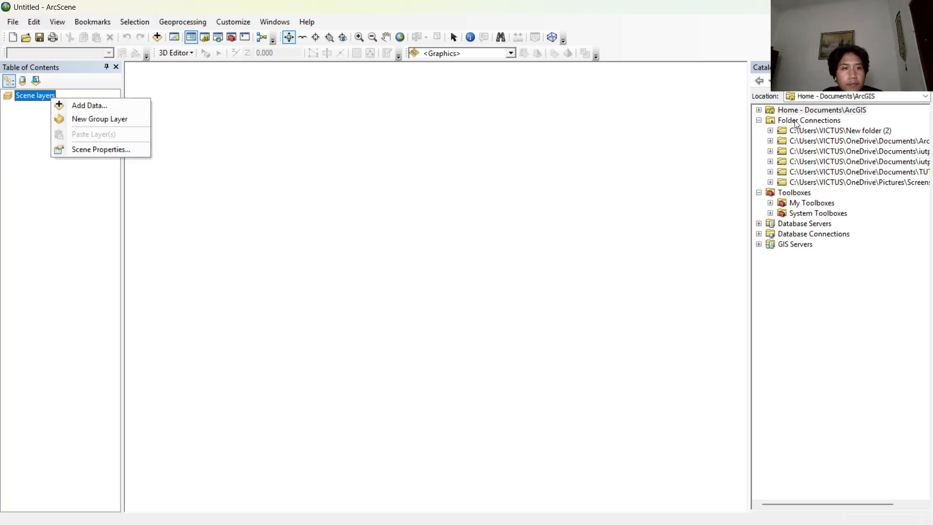
{"action": "left_click", "coordinate": [770, 172]}
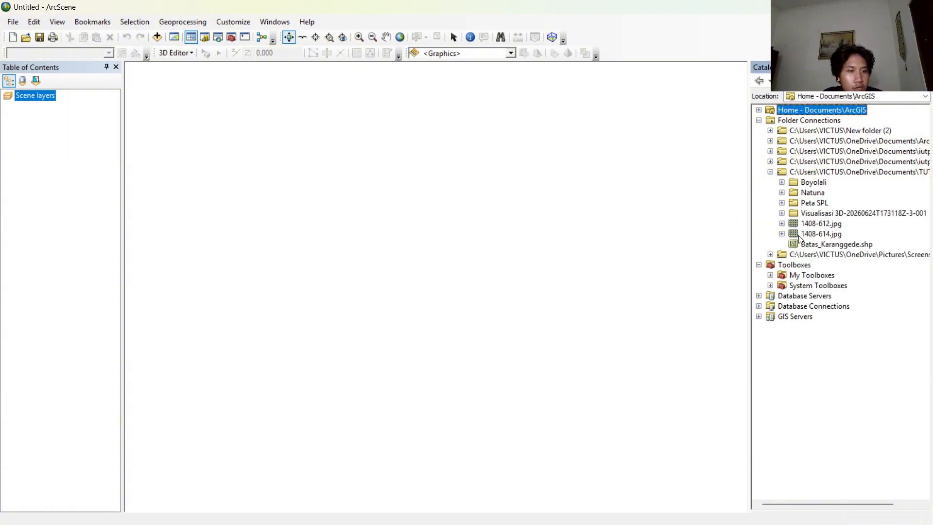
{"action": "left_click", "coordinate": [781, 213]}
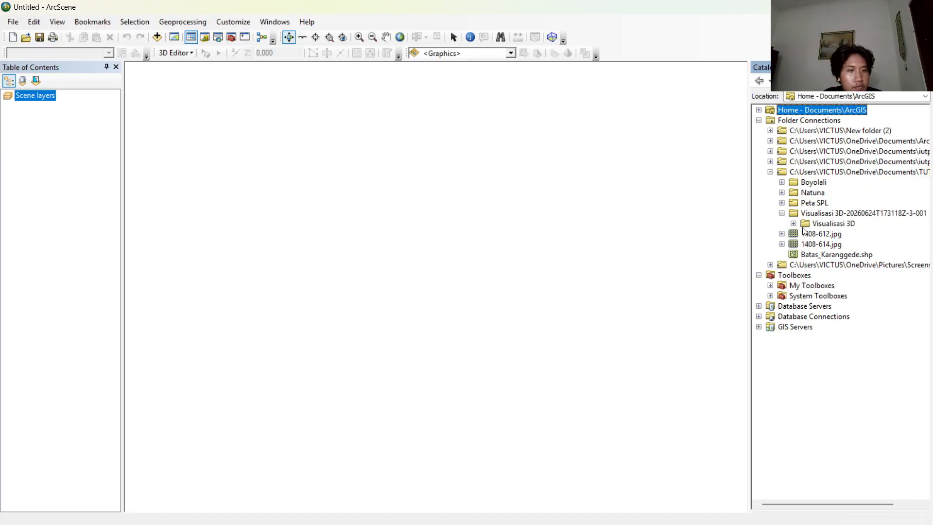
{"action": "left_click", "coordinate": [793, 223]}
{"action": "left_click", "coordinate": [847, 235]}
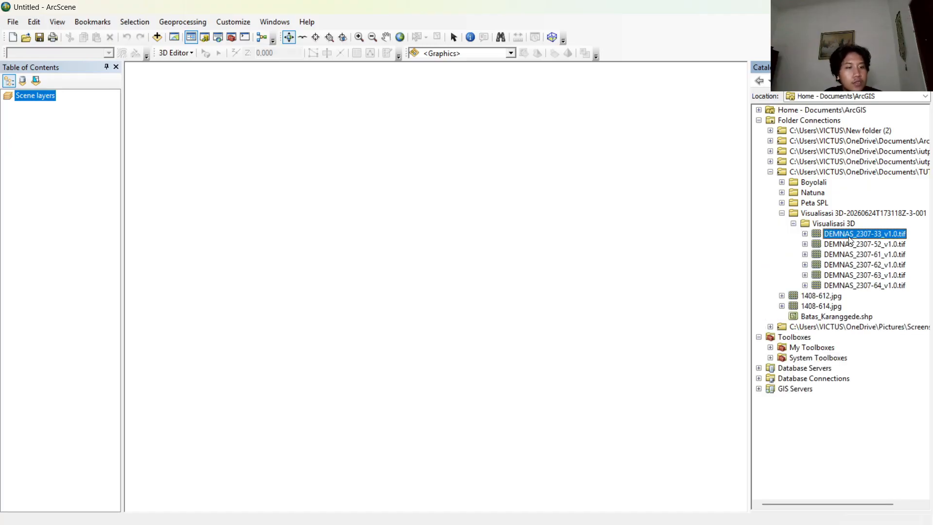
{"action": "left_click_drag", "start_coordinate": [804, 245], "coordinate": [65, 130]}
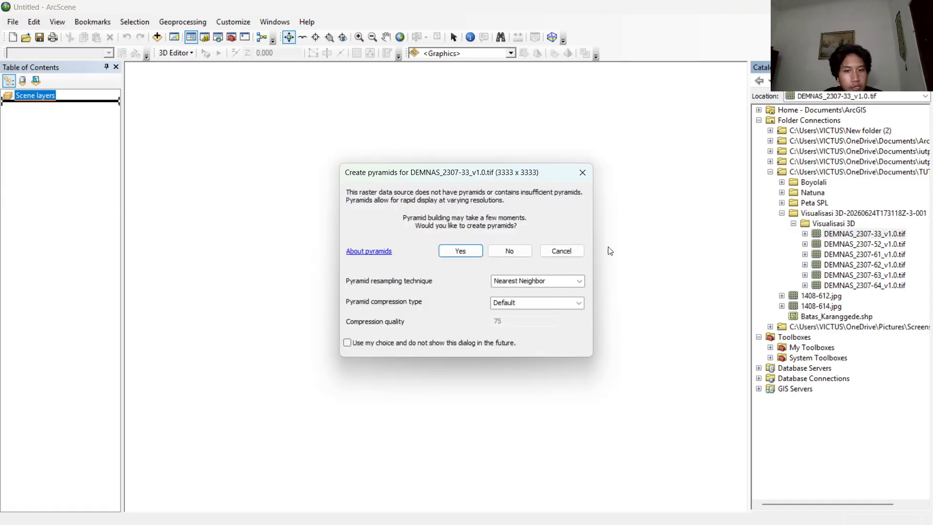
{"action": "left_click", "coordinate": [459, 251]}
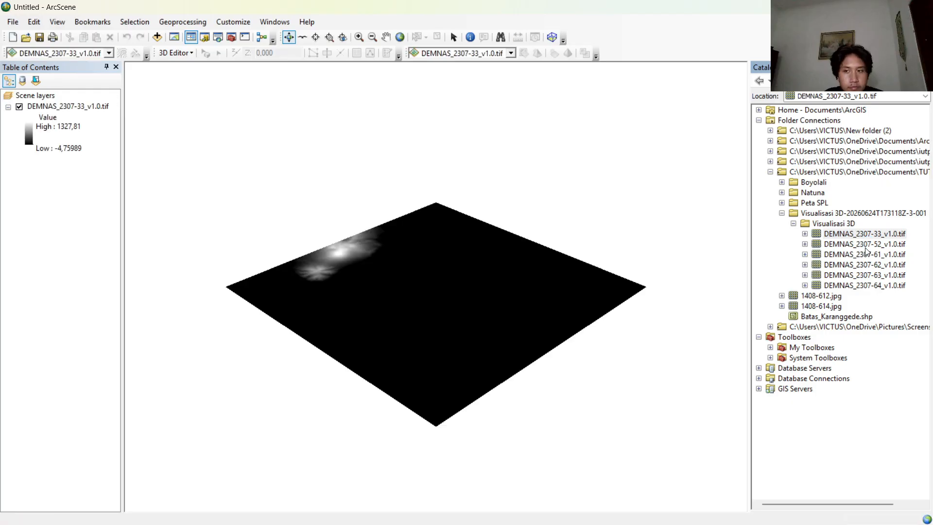
Add the remaining DEMNAS tiles 2307-52, 2307-61, 2307-62, 2307-63 and 2307-64 to the scene, building pyramids for each.
{"action": "left_click", "coordinate": [460, 250]}
{"action": "left_click_drag", "start_coordinate": [864, 245], "coordinate": [64, 248]}
{"action": "left_click", "coordinate": [460, 250]}
{"action": "left_click", "coordinate": [460, 250]}
{"action": "left_click_drag", "start_coordinate": [864, 265], "coordinate": [64, 374]}
{"action": "left_click", "coordinate": [460, 250]}
{"action": "left_click_drag", "start_coordinate": [864, 285], "coordinate": [64, 435]}
{"action": "left_click", "coordinate": [460, 250]}
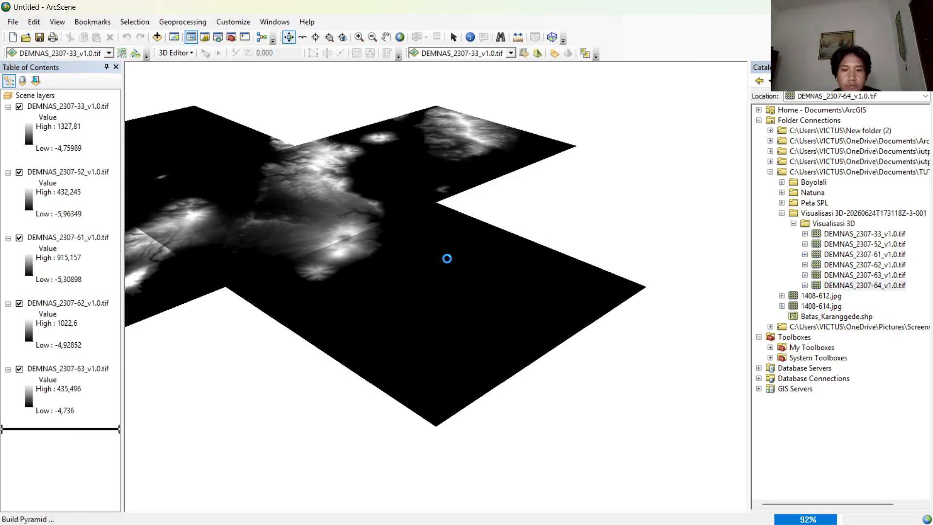
{"action": "scroll", "coordinate": [446, 258], "scroll_direction": "down", "scroll_amount": 3}
{"action": "left_click_drag", "start_coordinate": [446, 258], "coordinate": [442, 160]}
{"action": "left_click_drag", "start_coordinate": [258, 302], "coordinate": [434, 406]}
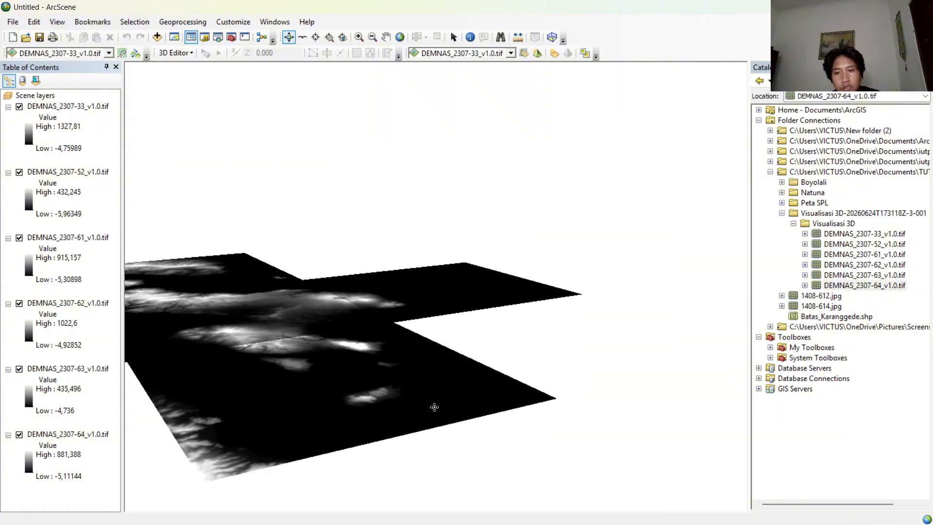
{"action": "left_click_drag", "start_coordinate": [248, 424], "coordinate": [333, 445]}
{"action": "scroll", "coordinate": [479, 418], "scroll_direction": "down", "scroll_amount": 6}
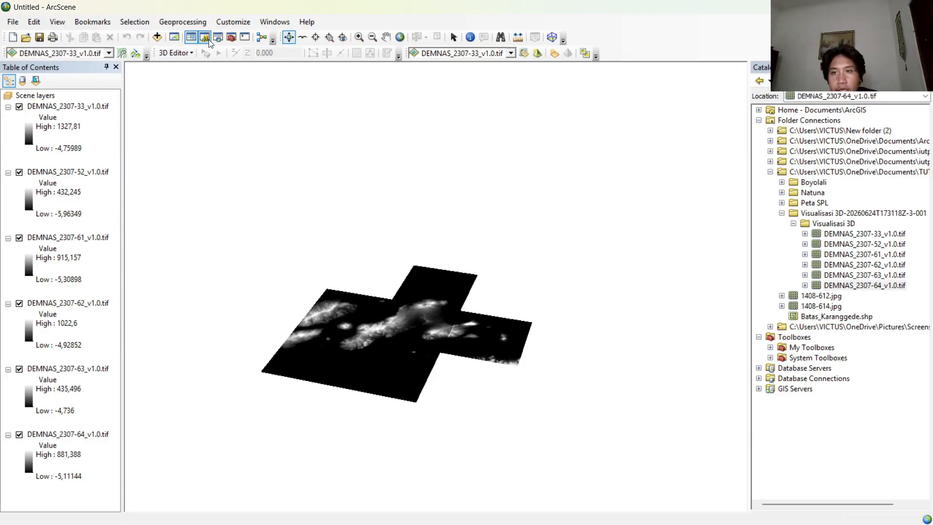
Search for "mosaic to a new raster" and open the Mosaic To New Raster tool.
{"action": "key", "text": "ctrl+f"}
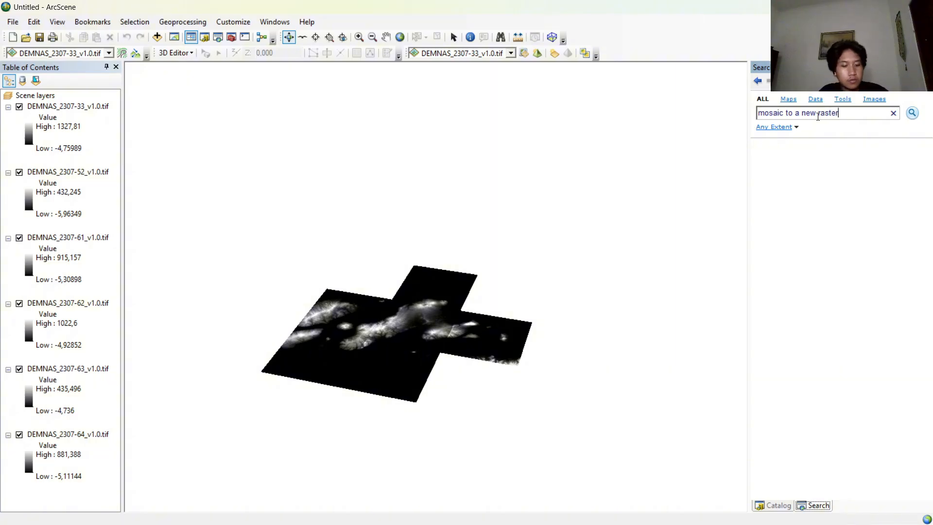
{"action": "left_click", "coordinate": [911, 114]}
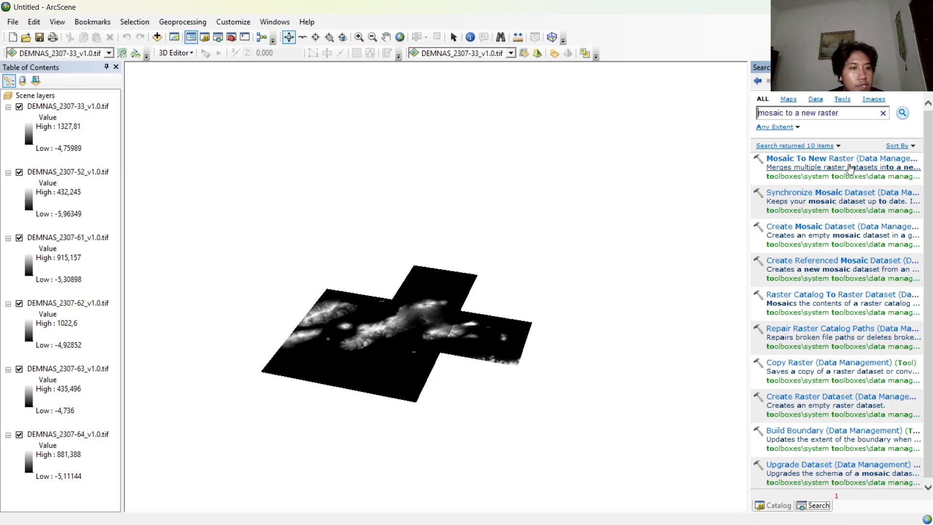
{"action": "left_click", "coordinate": [854, 160]}
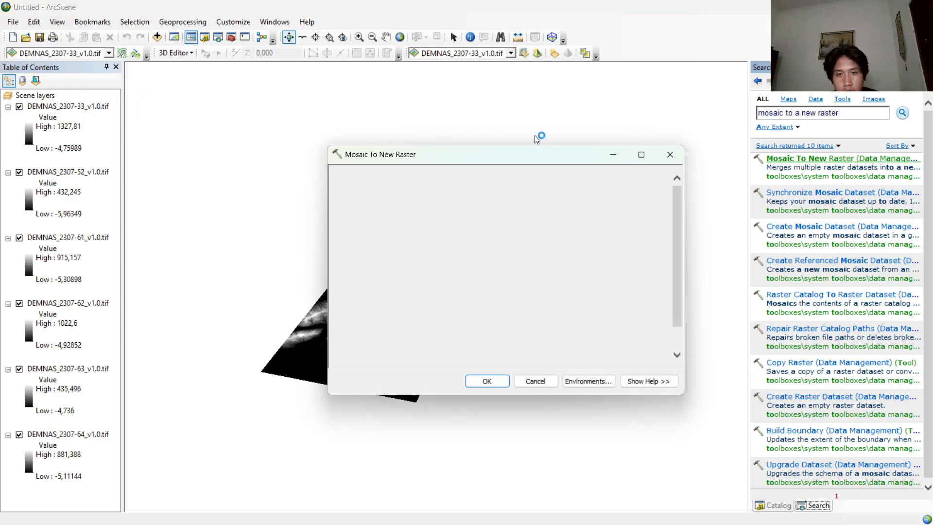
Add all six DEMNAS tiles, 2307-33, 2307-52, 2307-61, 2307-62, 2307-63 and 2307-64, as input rasters for the mosaic.
{"action": "left_click", "coordinate": [638, 189]}
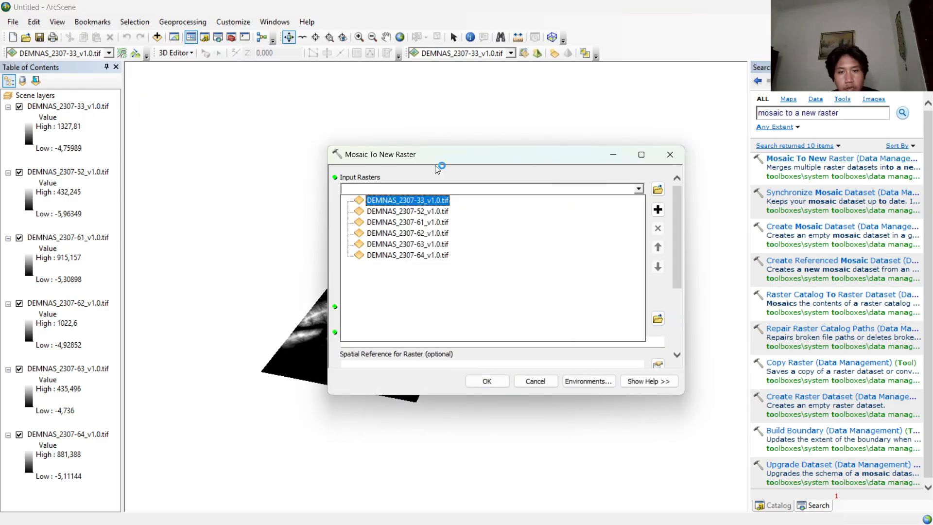
{"action": "left_click", "coordinate": [443, 204]}
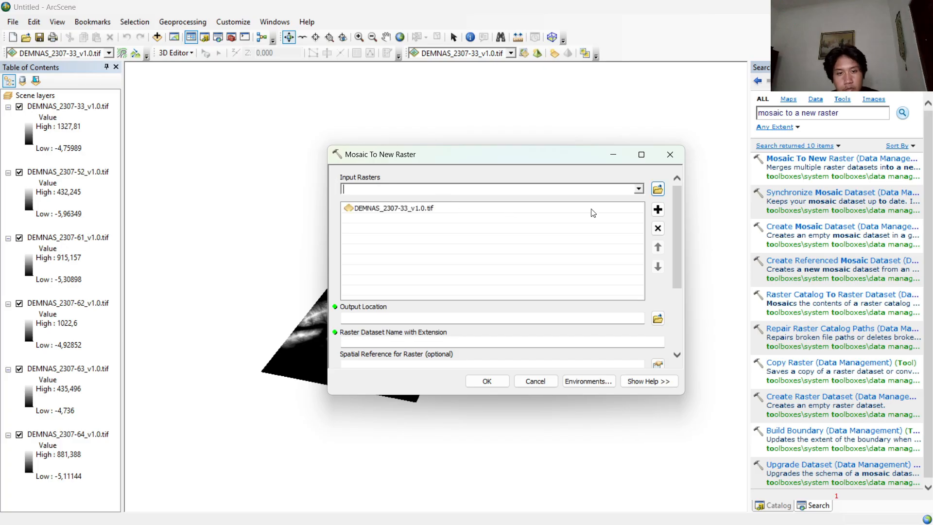
{"action": "left_click", "coordinate": [639, 189]}
{"action": "left_click", "coordinate": [428, 217]}
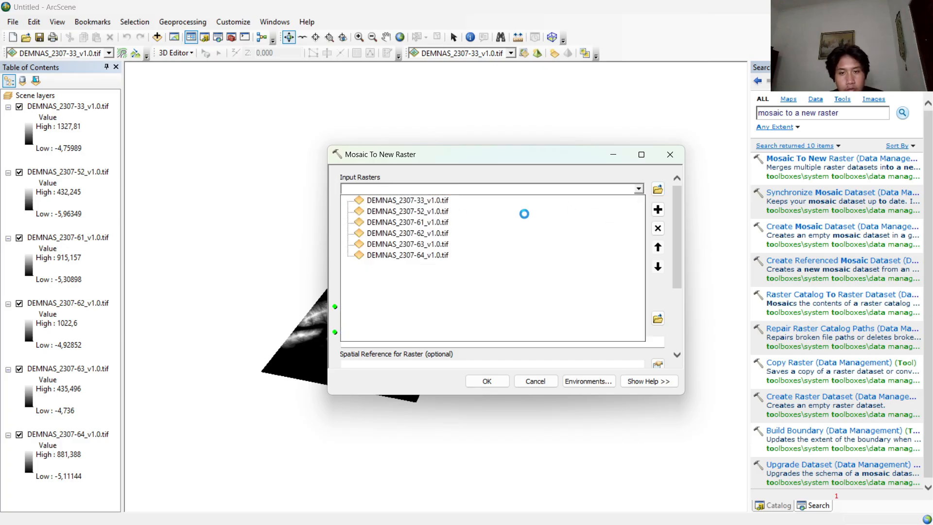
{"action": "left_click", "coordinate": [638, 189]}
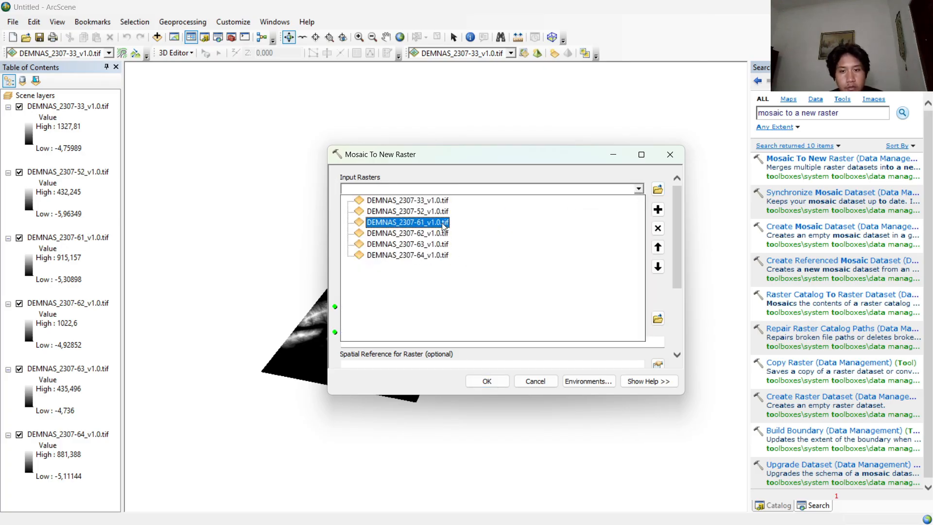
{"action": "left_click", "coordinate": [510, 226]}
{"action": "left_click", "coordinate": [639, 190]}
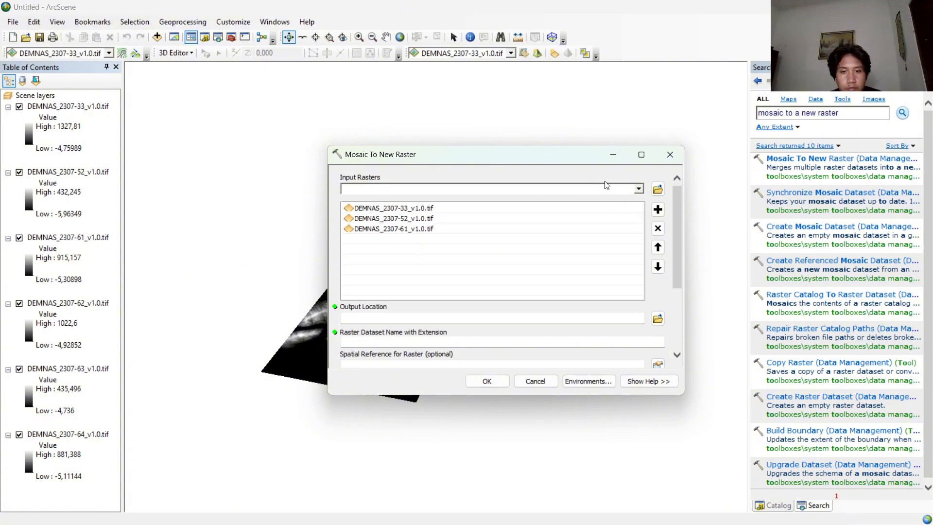
{"action": "left_click", "coordinate": [638, 189]}
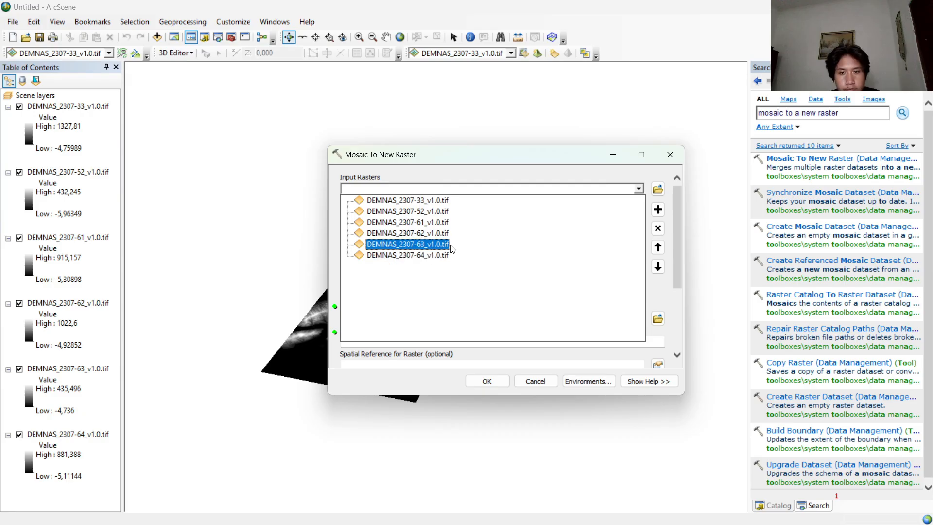
{"action": "left_click", "coordinate": [490, 248]}
{"action": "left_click", "coordinate": [637, 188]}
{"action": "left_click", "coordinate": [446, 258]}
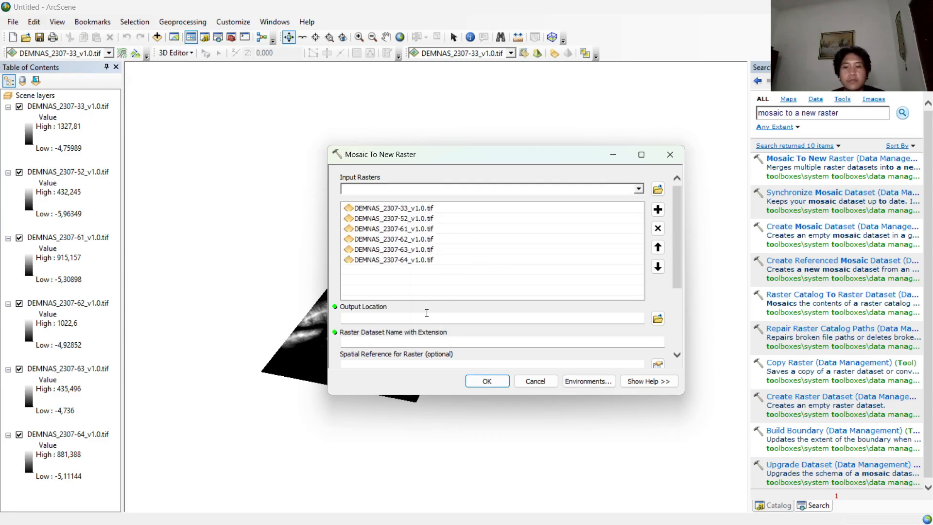
Set the mosaic's output location to the Visualisasi 3D-20260624T173118Z-3-001 folder and name the raster dataset PulauNatuna3D.tif.
{"action": "left_click", "coordinate": [657, 318]}
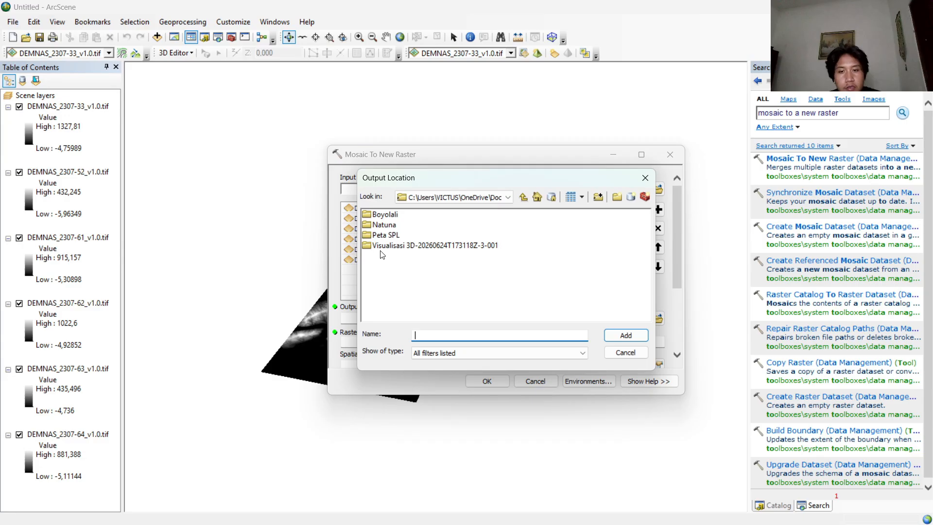
{"action": "left_click", "coordinate": [409, 250]}
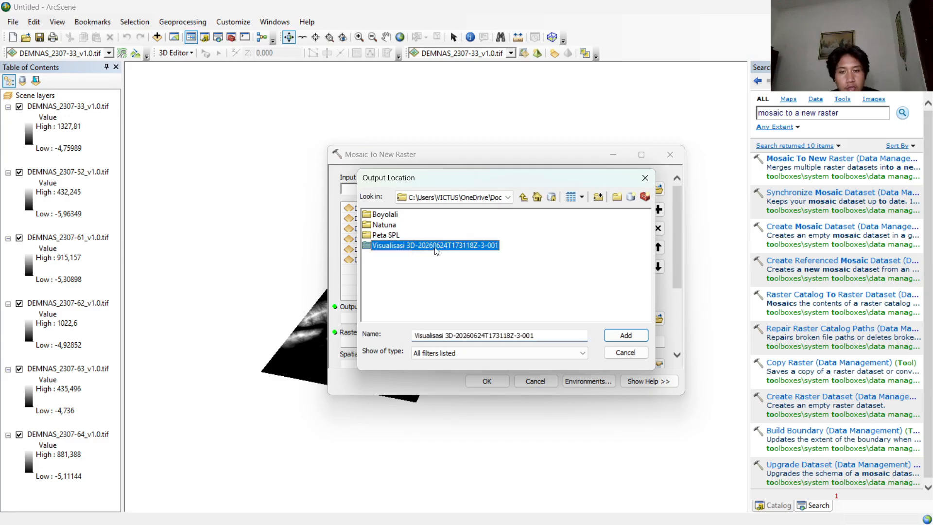
{"action": "left_click", "coordinate": [625, 337]}
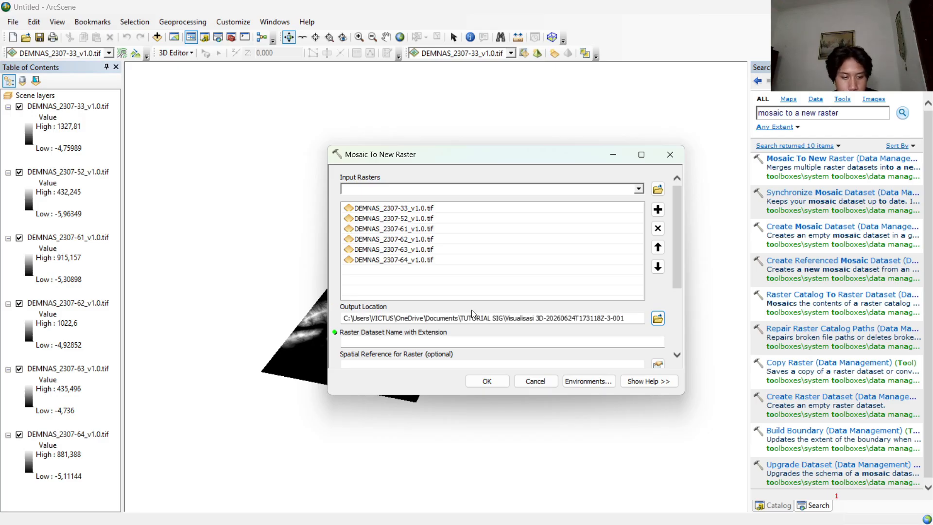
{"action": "left_click", "coordinate": [473, 341]}
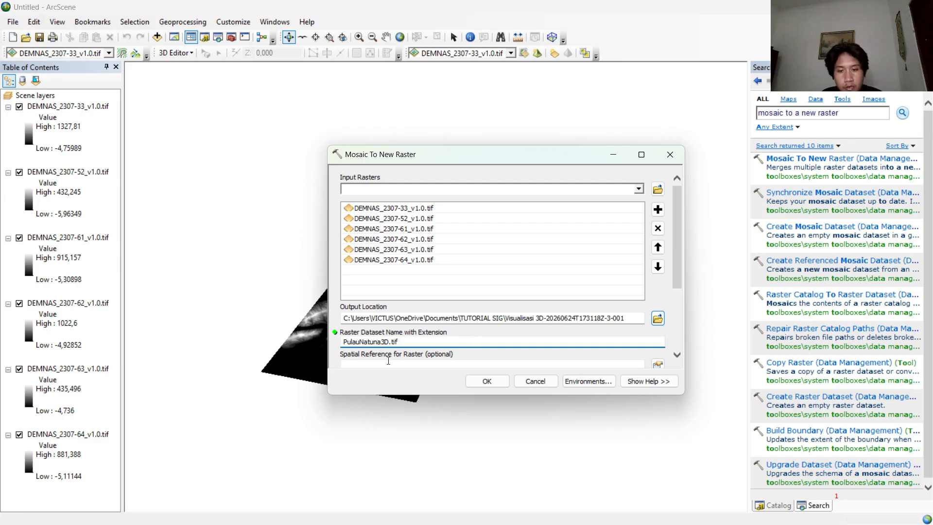
Set the mosaic's pixel type to 32_BIT_SIGNED.
{"action": "scroll", "coordinate": [432, 335], "scroll_direction": "down", "scroll_amount": 1}
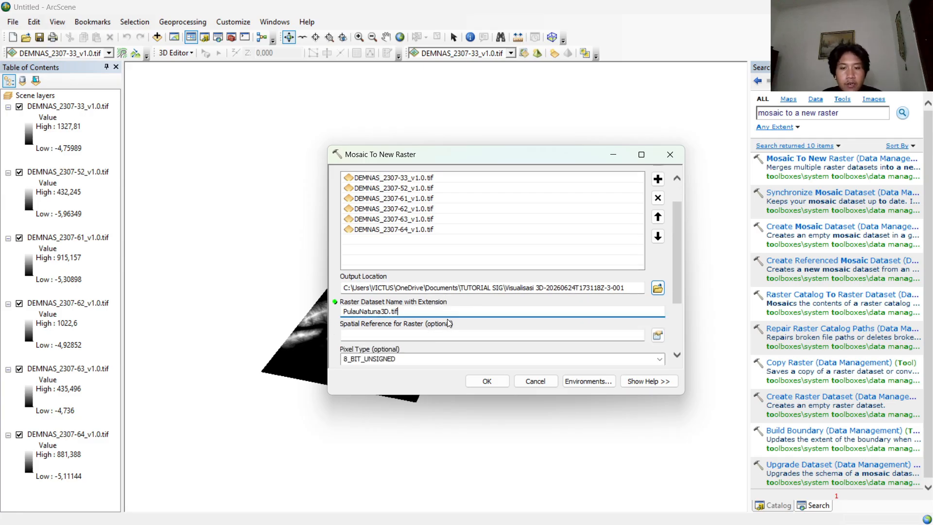
{"action": "scroll", "coordinate": [405, 338], "scroll_direction": "down", "scroll_amount": 1}
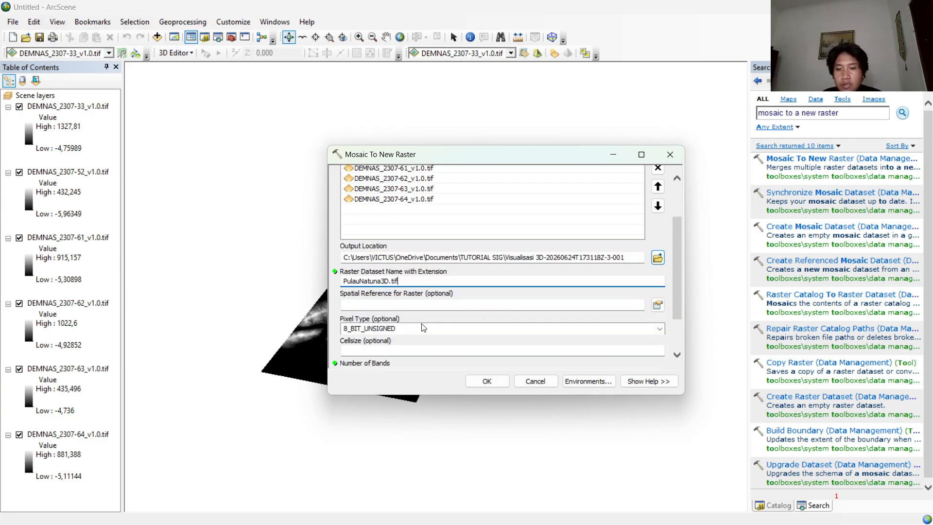
{"action": "left_click", "coordinate": [425, 328]}
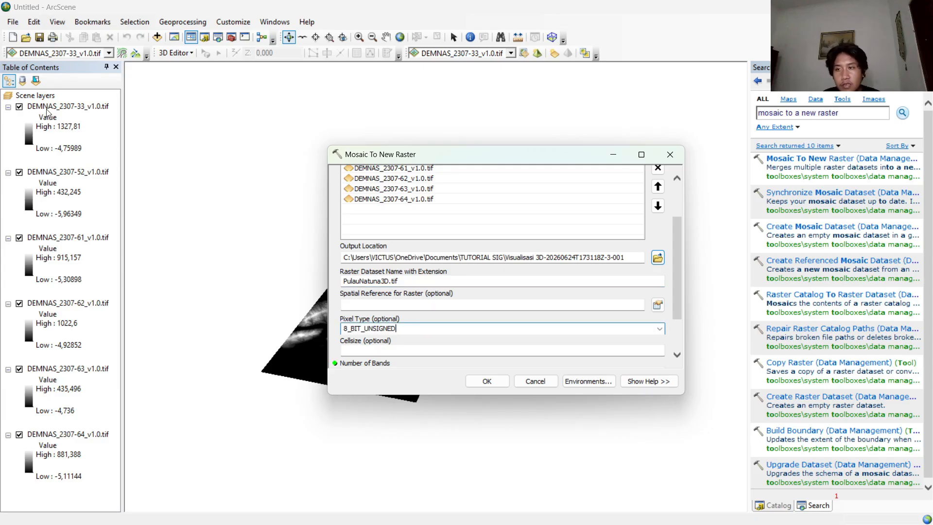
{"action": "left_click", "coordinate": [659, 328]}
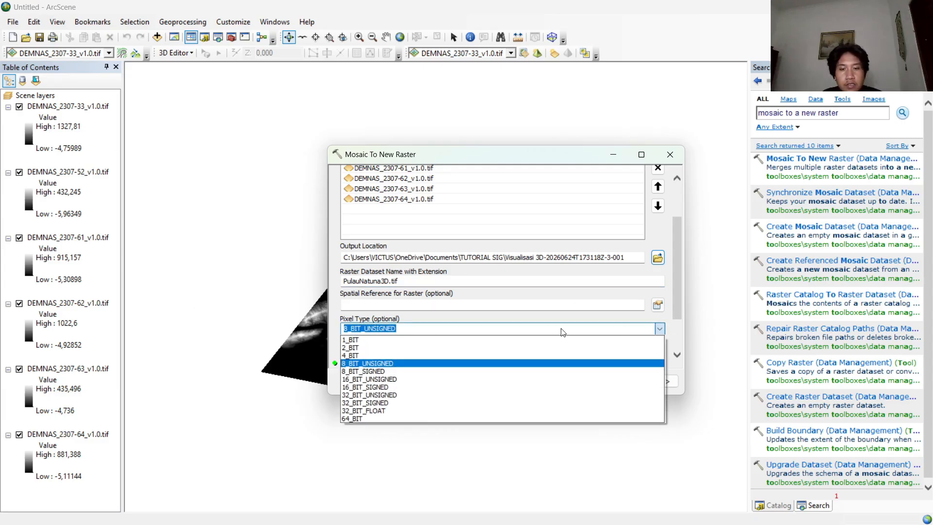
{"action": "left_click", "coordinate": [388, 404]}
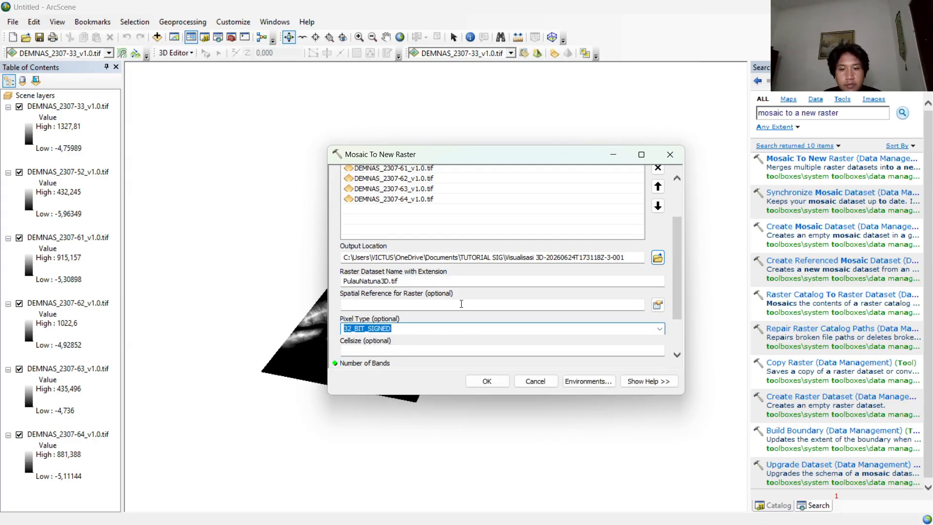
Set the number of bands to 1 and run the mosaic.
{"action": "scroll", "coordinate": [468, 333], "scroll_direction": "down", "scroll_amount": 1}
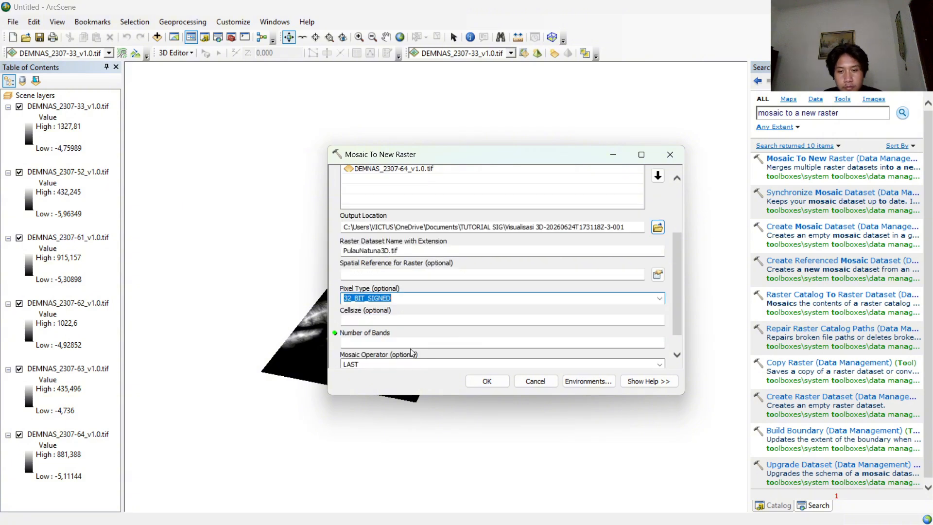
{"action": "left_click", "coordinate": [344, 343]}
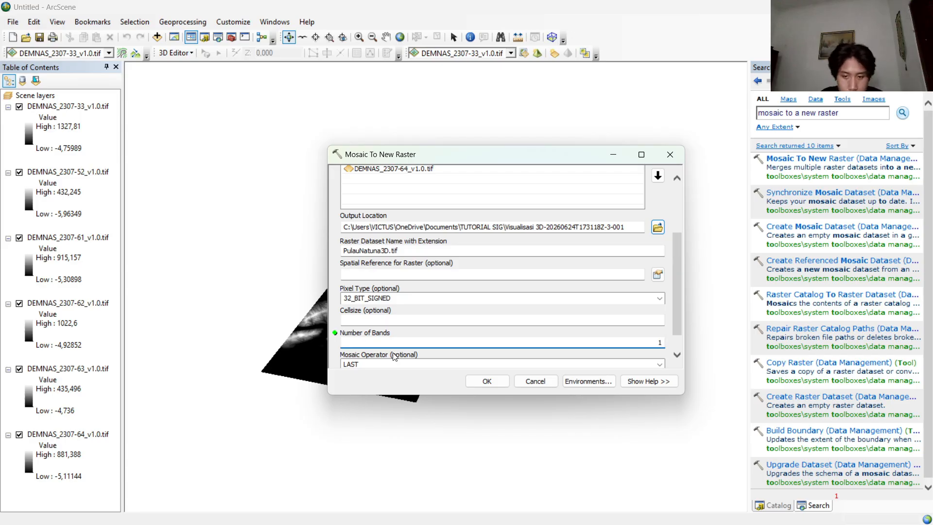
{"action": "left_click", "coordinate": [487, 382]}
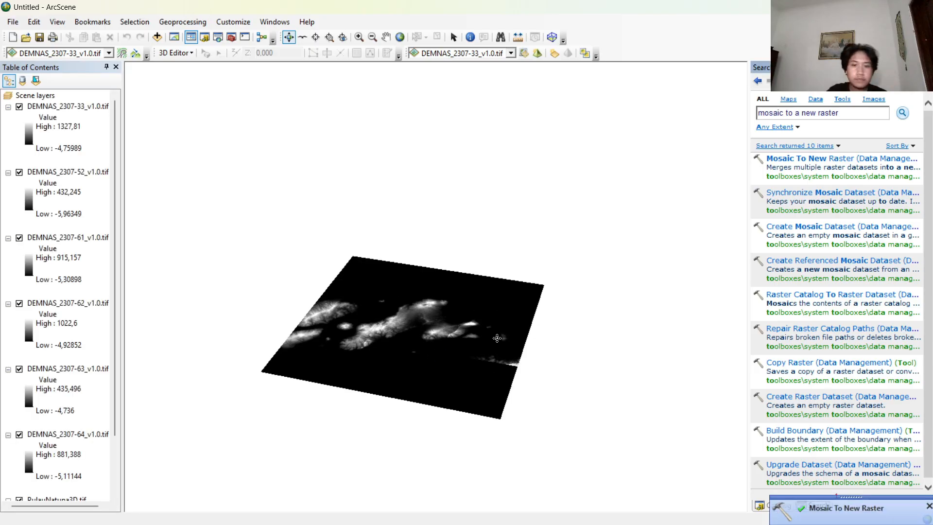
{"action": "left_click_drag", "start_coordinate": [497, 337], "coordinate": [591, 341]}
{"action": "left_click_drag", "start_coordinate": [410, 401], "coordinate": [566, 383]}
{"action": "left_click_drag", "start_coordinate": [389, 375], "coordinate": [580, 385]}
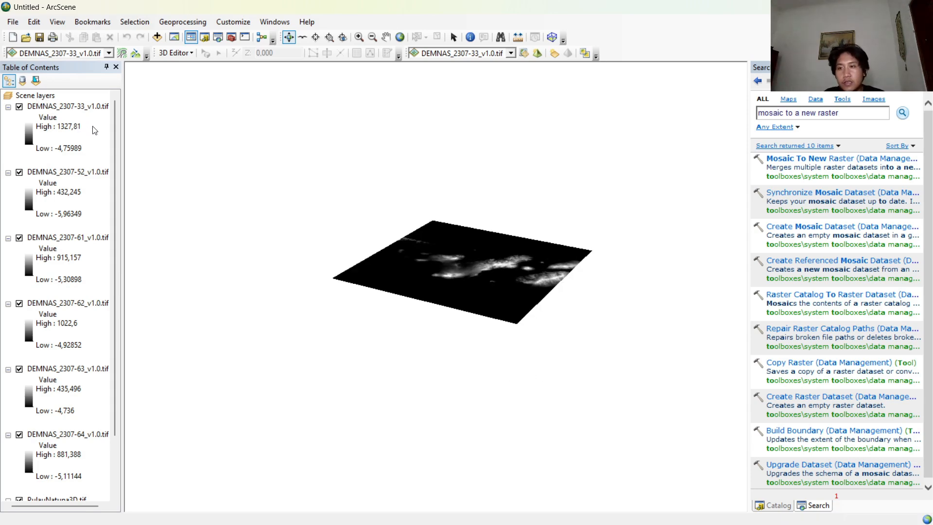
Turn off the visibility of DEMNAS tiles 2307-64, 2307-62, 2307-61, 2307-52 and 2307-33.
{"action": "scroll", "coordinate": [95, 130], "scroll_direction": "down", "scroll_amount": 5}
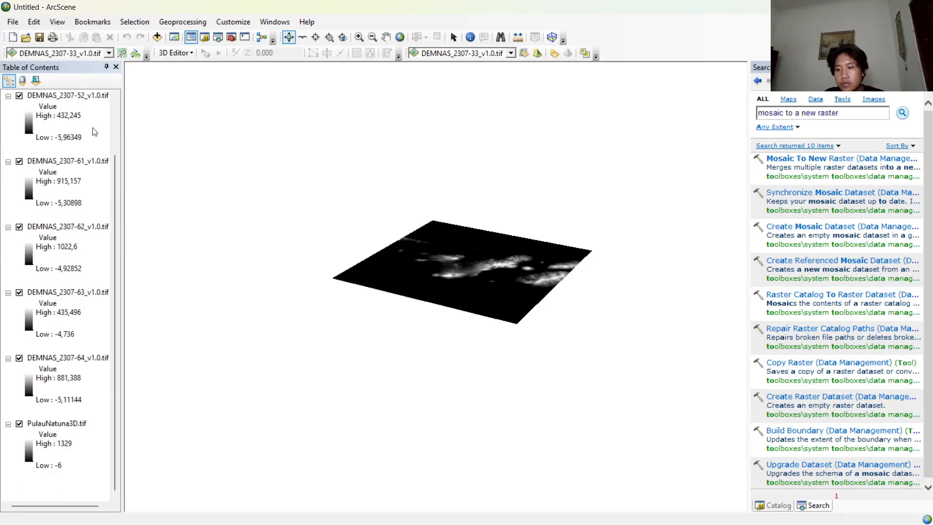
{"action": "left_click", "coordinate": [20, 358]}
{"action": "left_click", "coordinate": [20, 303]}
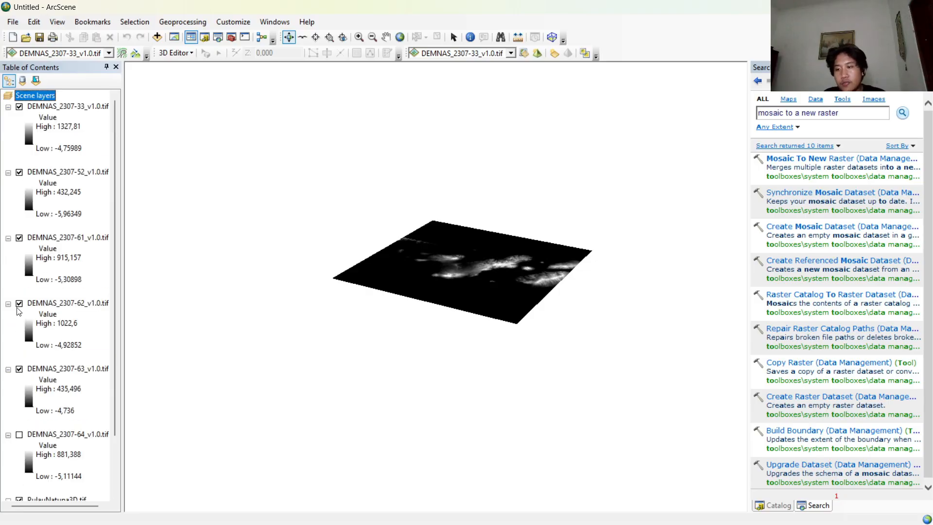
{"action": "left_click", "coordinate": [19, 238]}
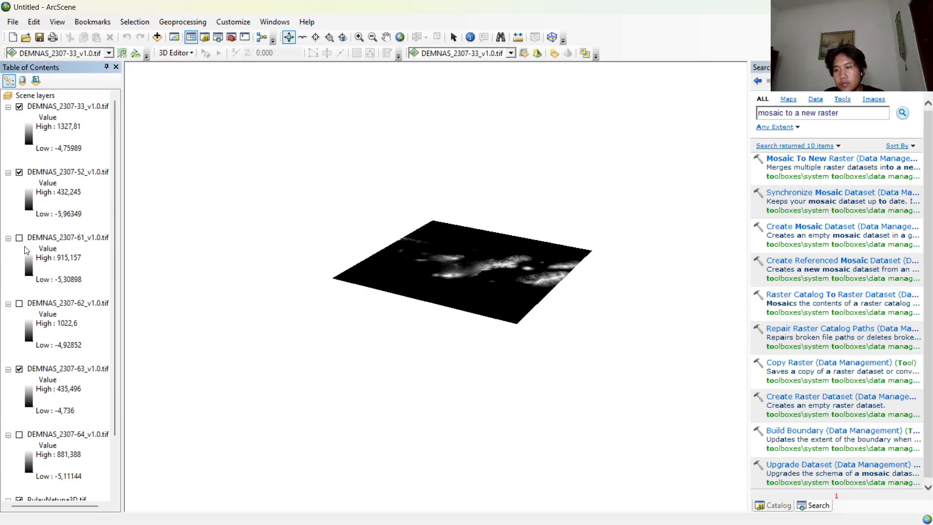
{"action": "left_click", "coordinate": [20, 172]}
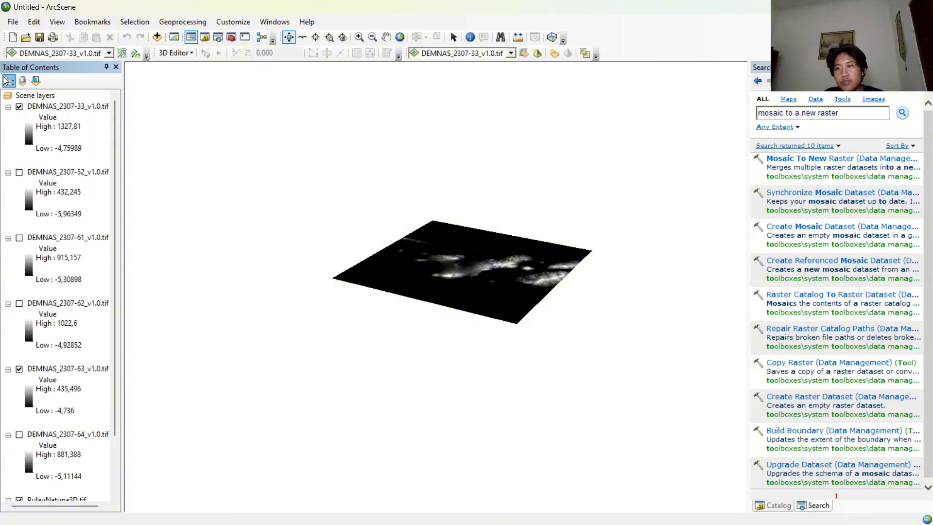
{"action": "left_click", "coordinate": [19, 106]}
Collapse the legends of all six DEMNAS tiles and turn off the visibility of tile 2307-63.
{"action": "left_click", "coordinate": [8, 107]}
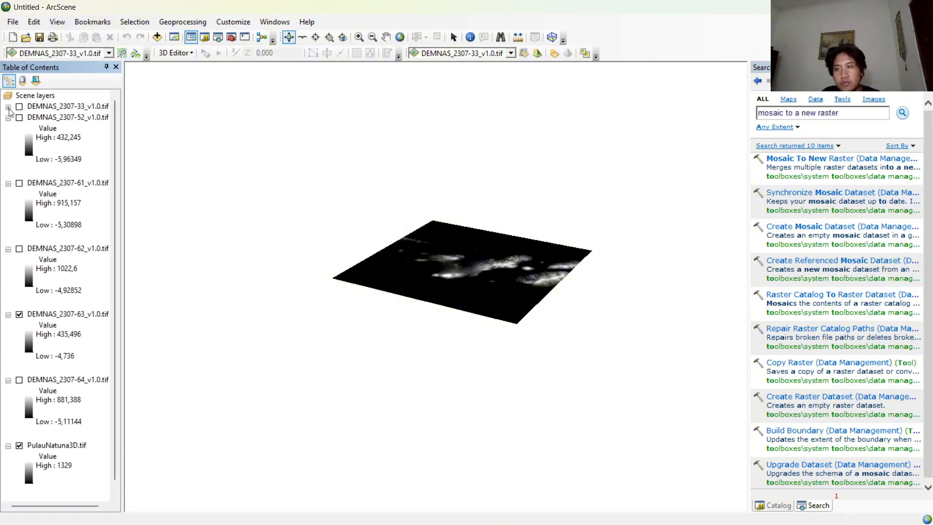
{"action": "left_click", "coordinate": [8, 118]}
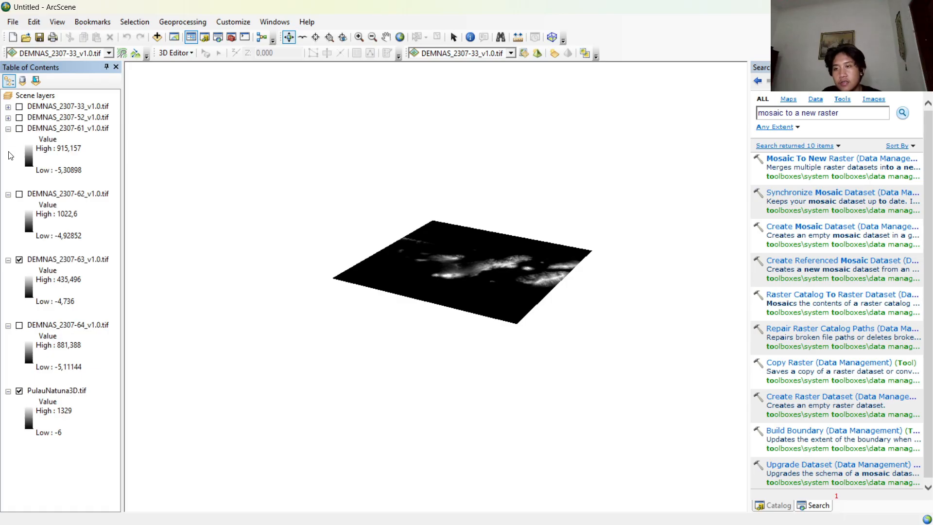
{"action": "left_click", "coordinate": [8, 129]}
{"action": "left_click", "coordinate": [8, 139]}
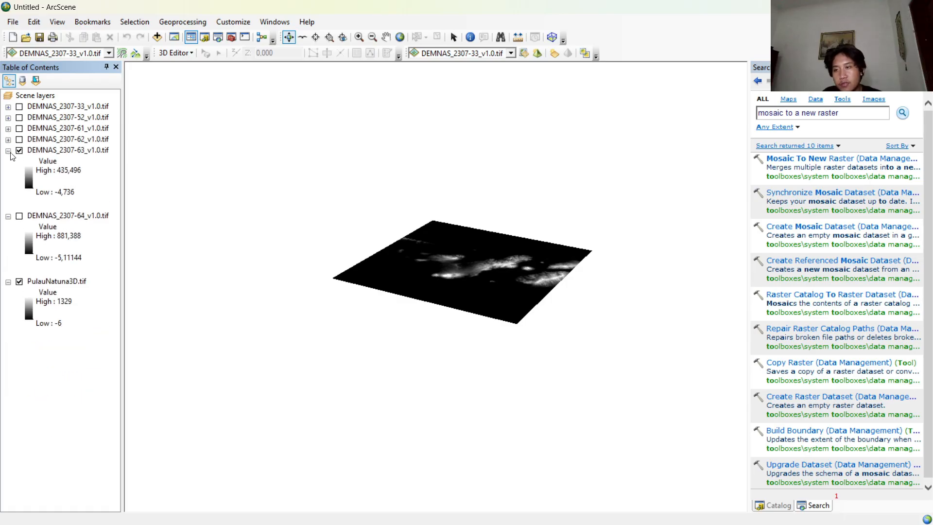
{"action": "left_click", "coordinate": [8, 151]}
{"action": "left_click", "coordinate": [19, 150]}
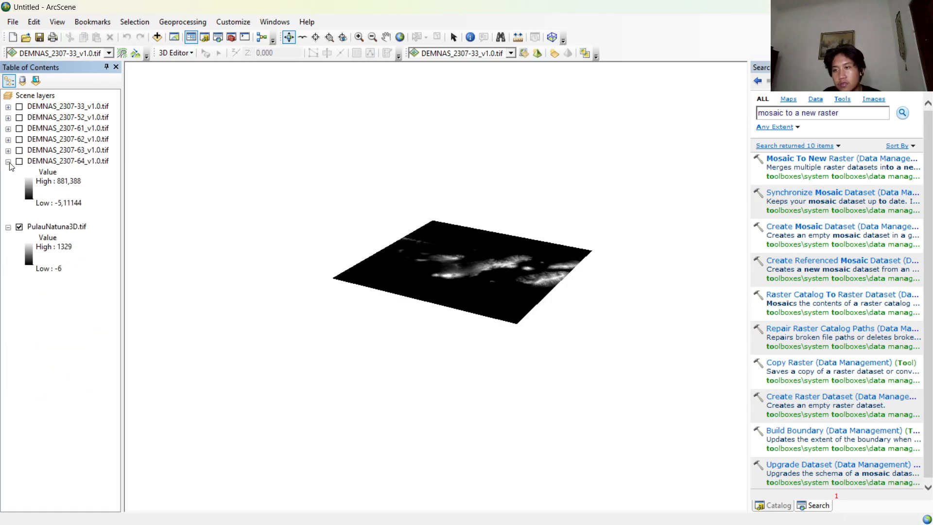
{"action": "left_click", "coordinate": [9, 162]}
Move PulauNatuna3D.tif above the DEMNAS tiles and float it on a custom surface with an elevation conversion factor of 0,00010.
{"action": "left_click_drag", "start_coordinate": [47, 174], "coordinate": [64, 96]}
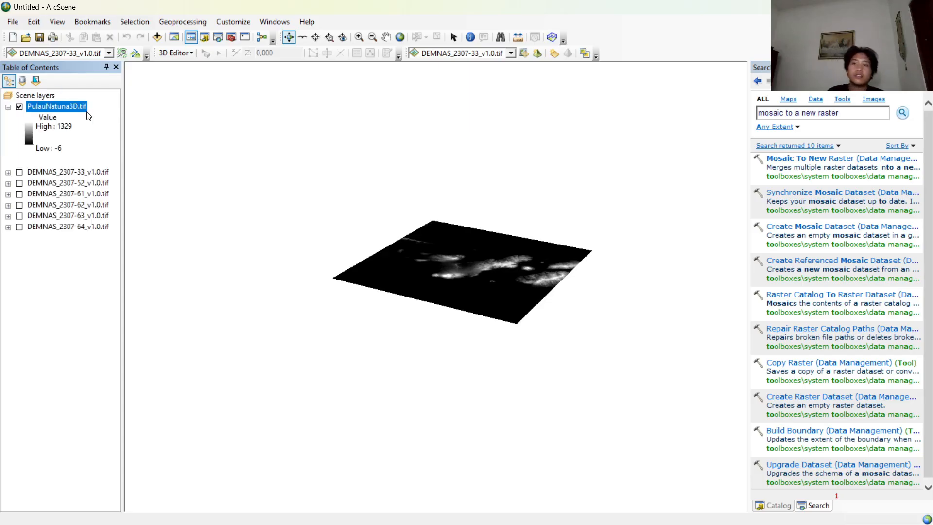
{"action": "right_click", "coordinate": [61, 107]}
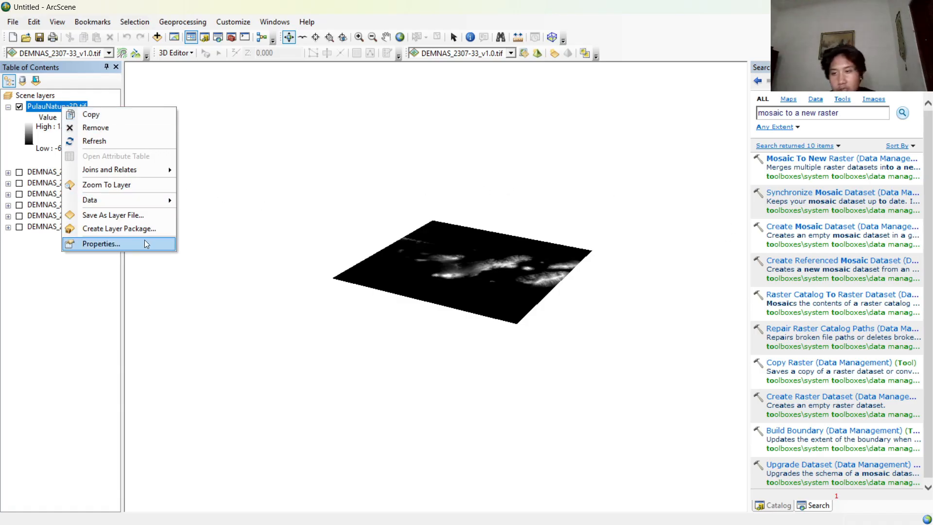
{"action": "left_click", "coordinate": [129, 248]}
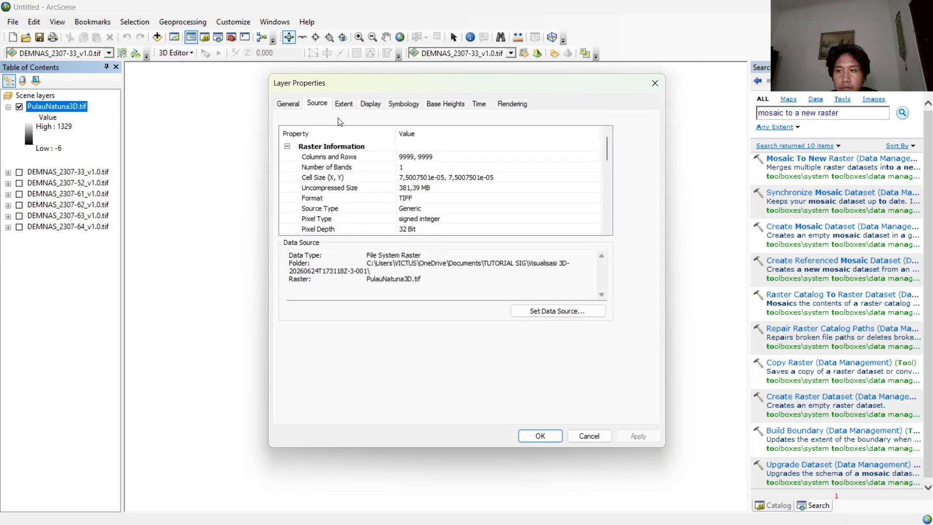
{"action": "left_click", "coordinate": [439, 107]}
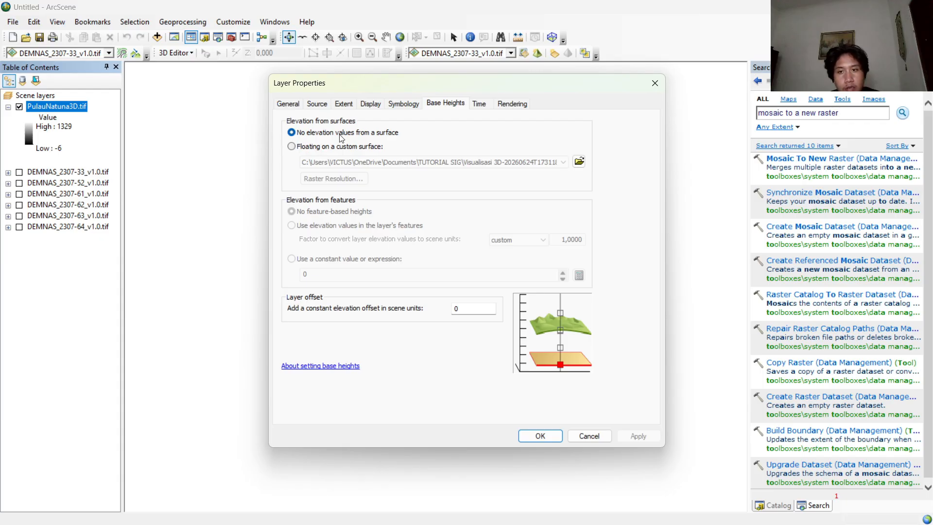
{"action": "left_click", "coordinate": [291, 146]}
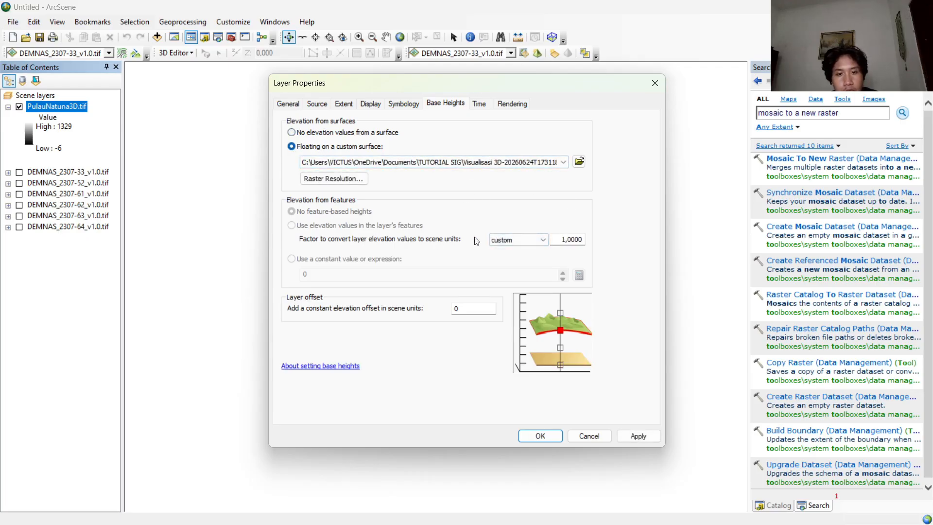
{"action": "double_click", "coordinate": [571, 238]}
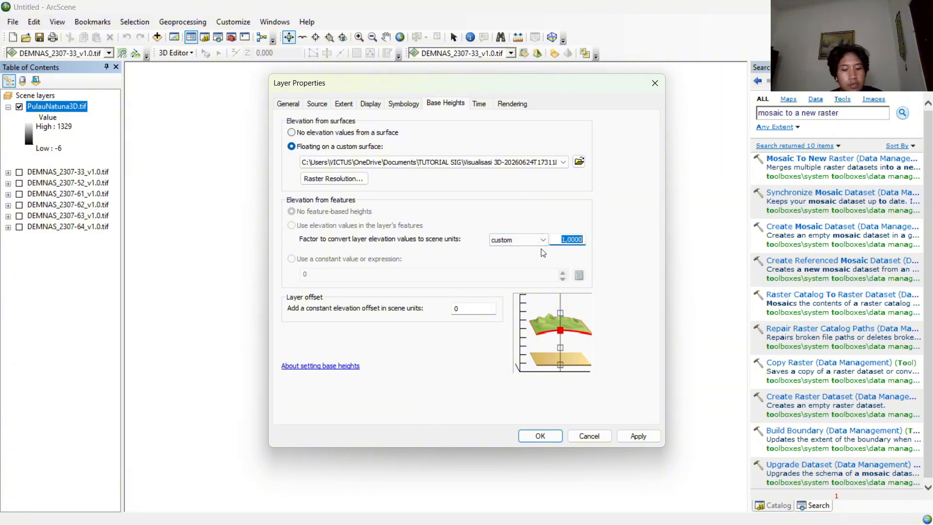
{"action": "type", "text": "0"}
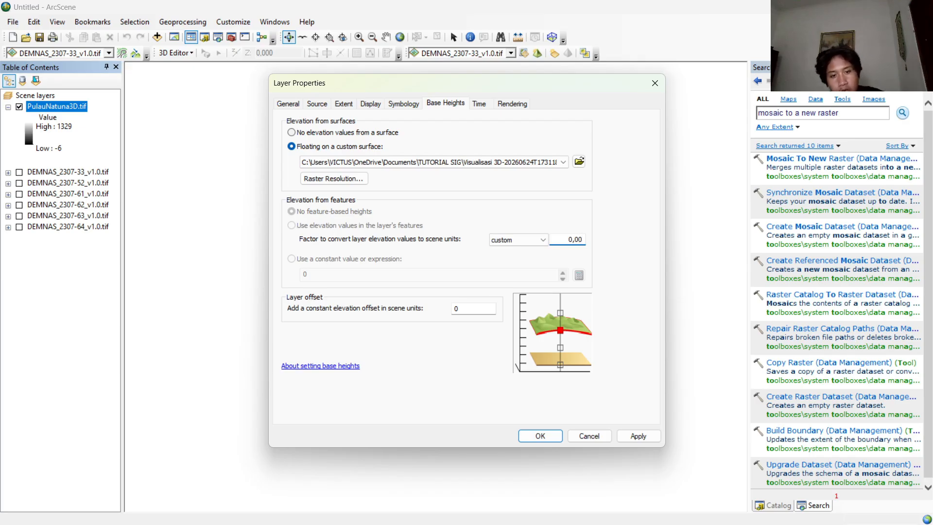
{"action": "type", "text": ",00010"}
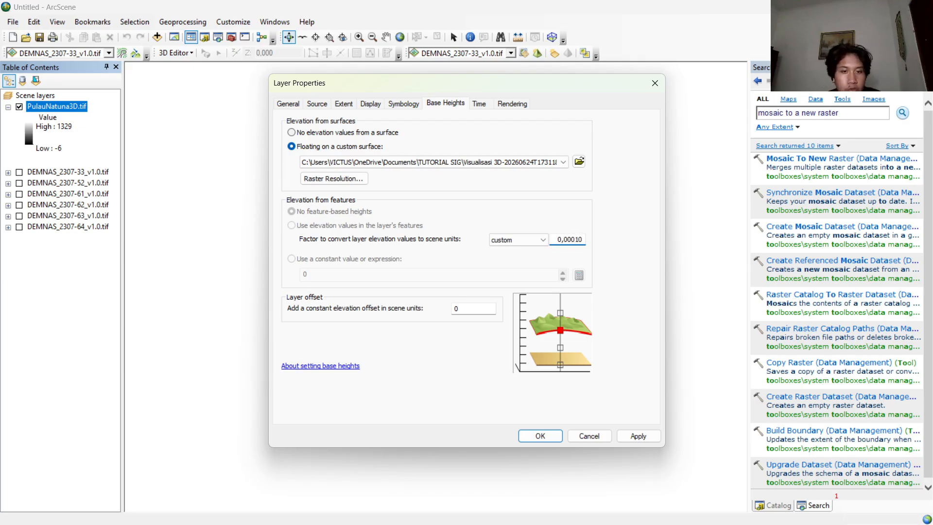
{"action": "left_click", "coordinate": [540, 435]}
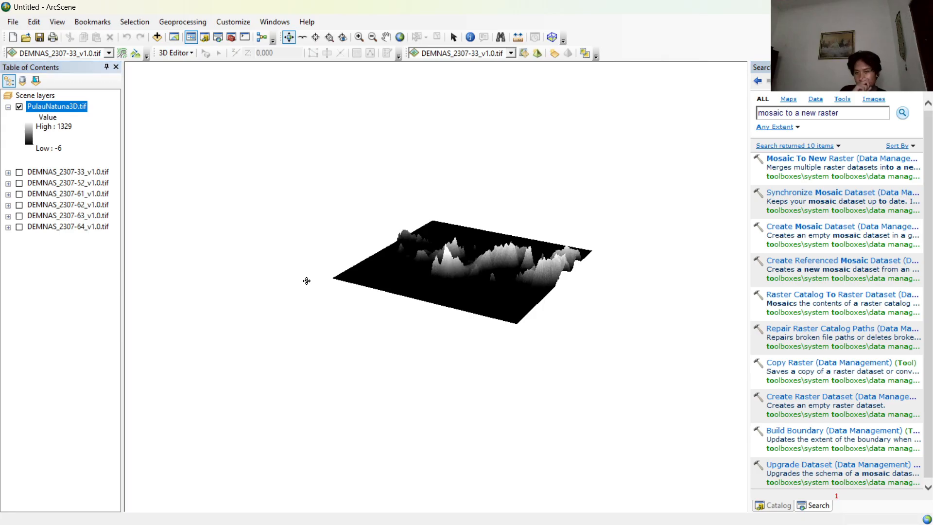
Apply the pale cyan, green, orange, brown and white stretched color ramp to PulauNatuna3D.tif.
{"action": "left_click_drag", "start_coordinate": [306, 279], "coordinate": [513, 275]}
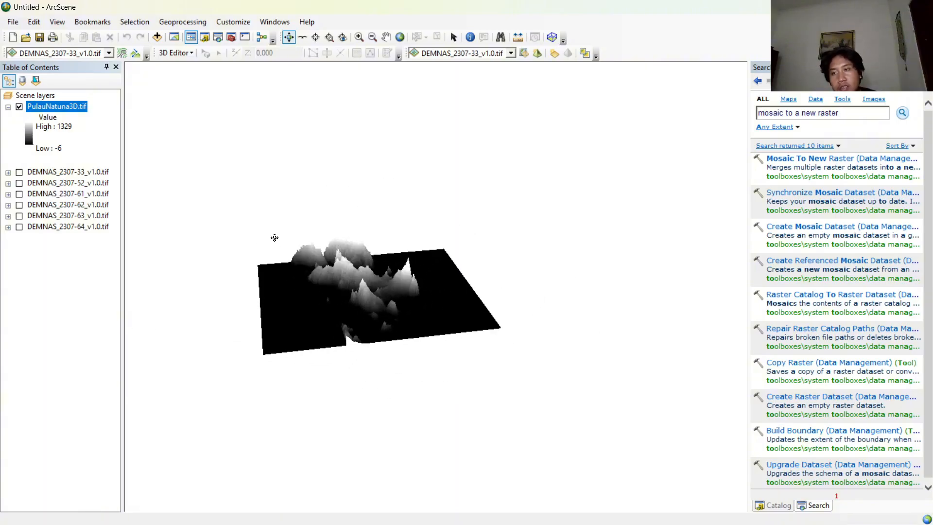
{"action": "right_click", "coordinate": [52, 109]}
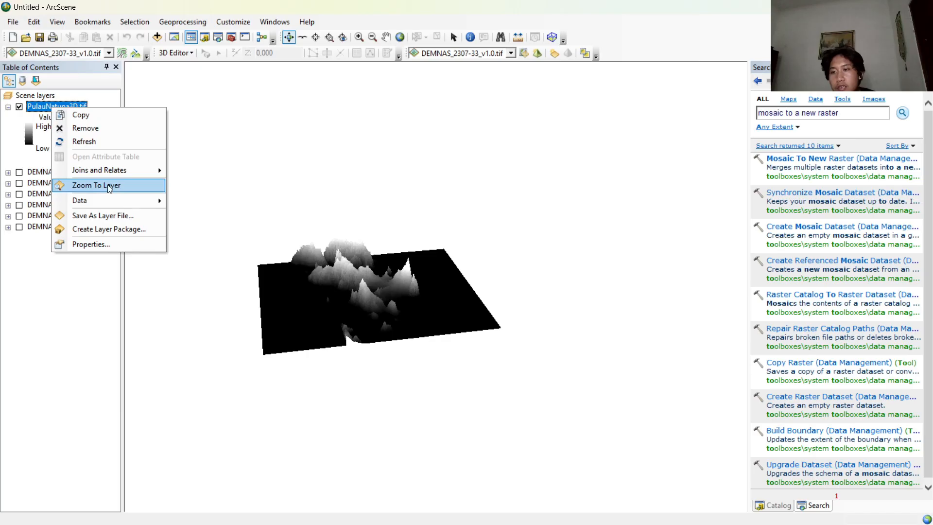
{"action": "left_click", "coordinate": [115, 244]}
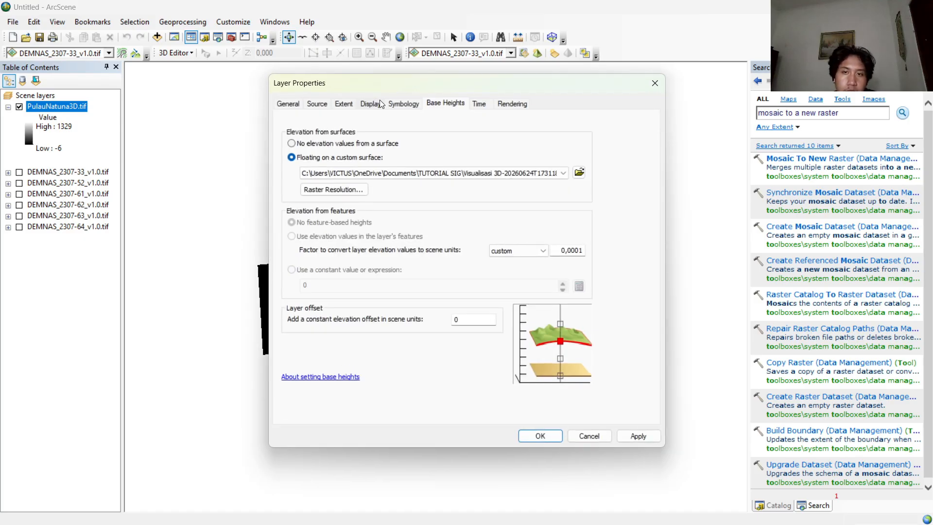
{"action": "left_click", "coordinate": [402, 104]}
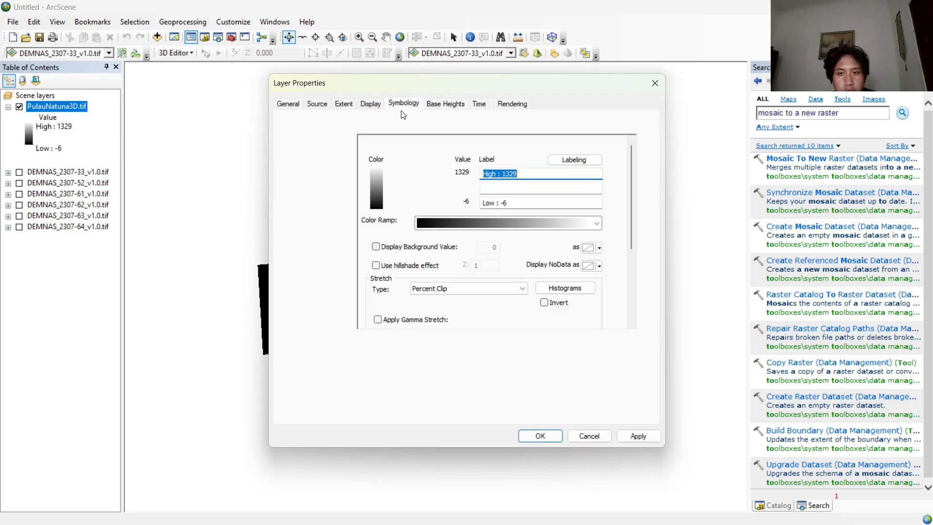
{"action": "left_click", "coordinate": [533, 221]}
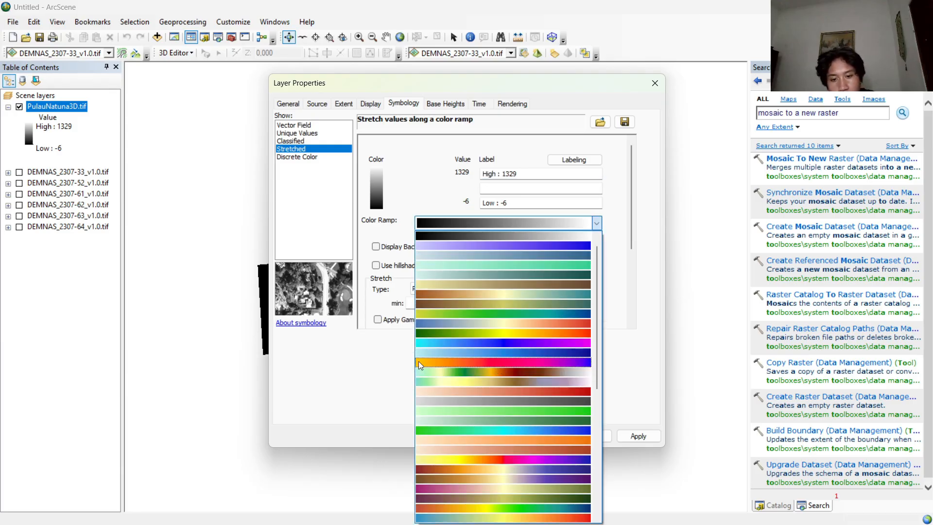
{"action": "left_click", "coordinate": [424, 374]}
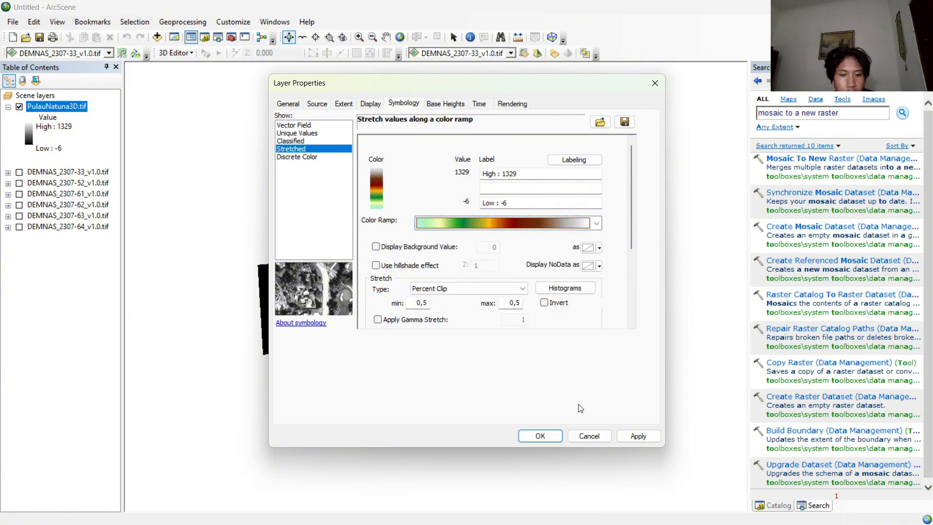
{"action": "left_click", "coordinate": [552, 436]}
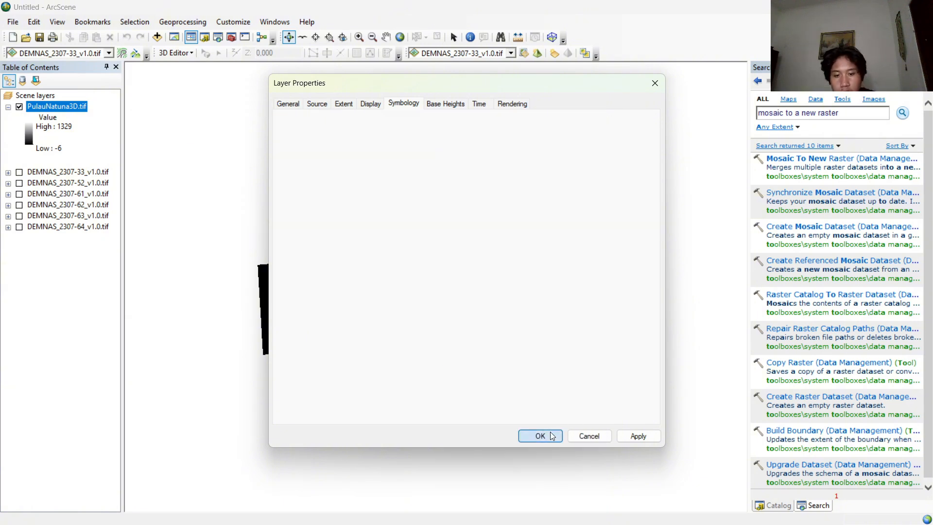
Inspect the colored 3D relief of PulauNatuna3D.tif from above, up close and from different sides.
{"action": "left_click_drag", "start_coordinate": [322, 304], "coordinate": [220, 375]}
{"action": "left_click_drag", "start_coordinate": [452, 337], "coordinate": [191, 356]}
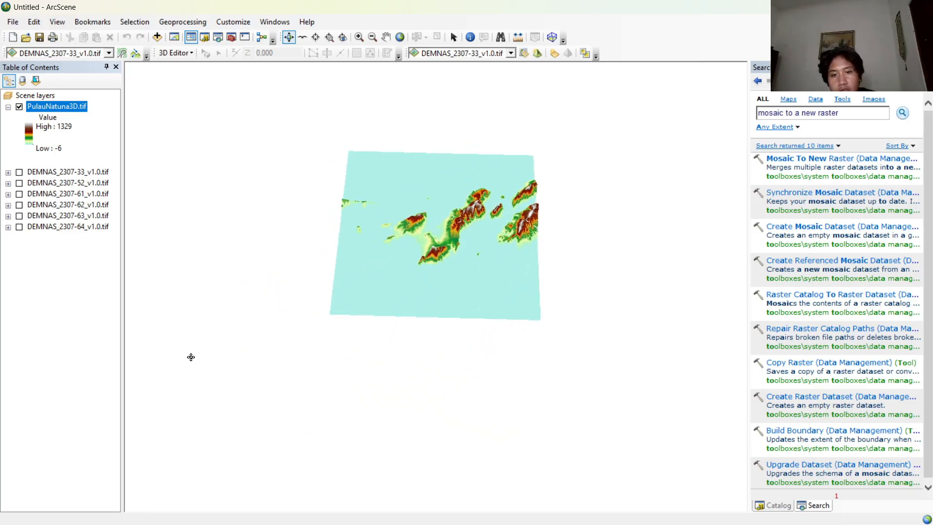
{"action": "left_click_drag", "start_coordinate": [510, 333], "coordinate": [379, 347]}
{"action": "scroll", "coordinate": [379, 347], "scroll_direction": "up", "scroll_amount": 3}
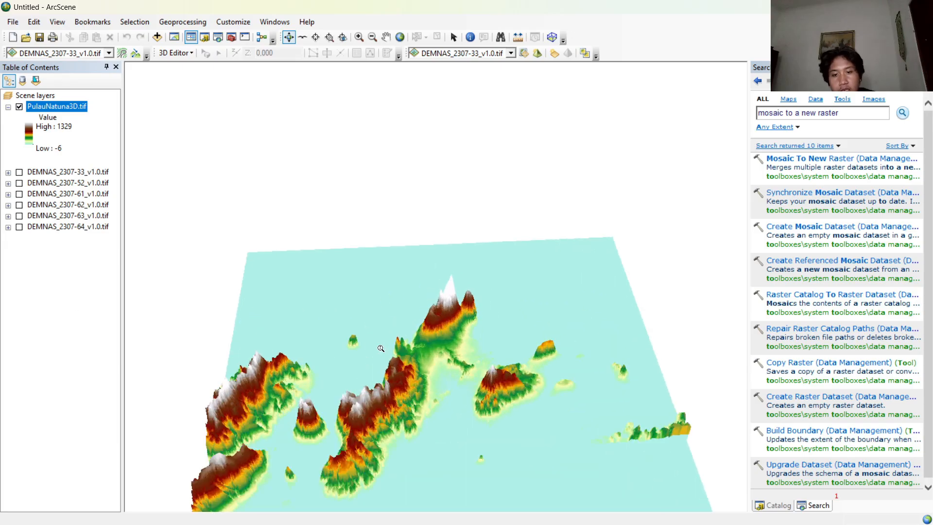
{"action": "scroll", "coordinate": [392, 351], "scroll_direction": "down", "scroll_amount": 5}
{"action": "left_click_drag", "start_coordinate": [450, 365], "coordinate": [389, 317]}
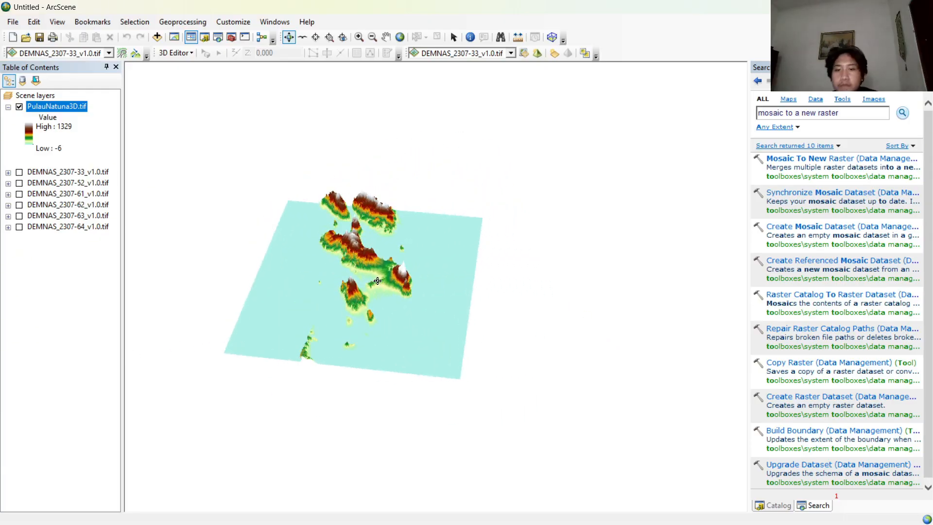
{"action": "left_click_drag", "start_coordinate": [298, 276], "coordinate": [327, 299]}
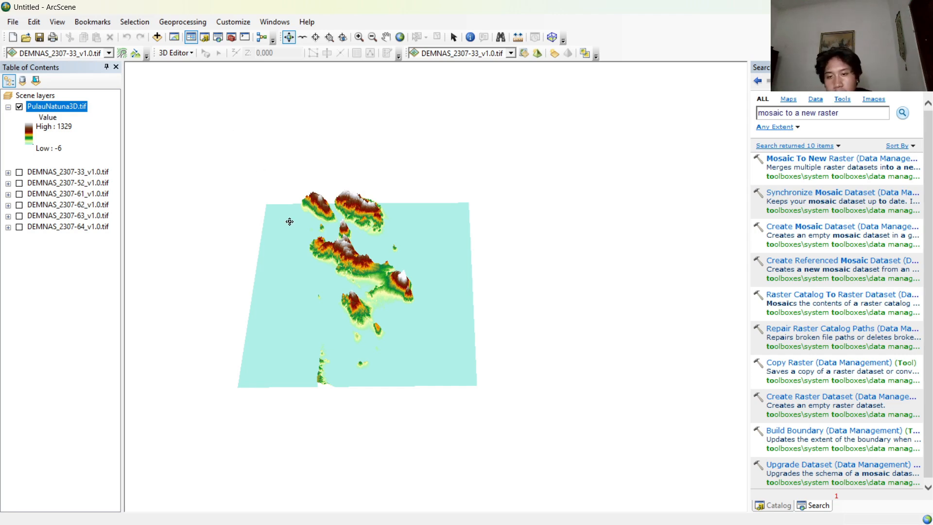
{"action": "left_click_drag", "start_coordinate": [290, 241], "coordinate": [198, 319]}
Fly through the 3D terrain of the islands, raising the fly speed to 3 before slowing down.
{"action": "left_click", "coordinate": [302, 37]}
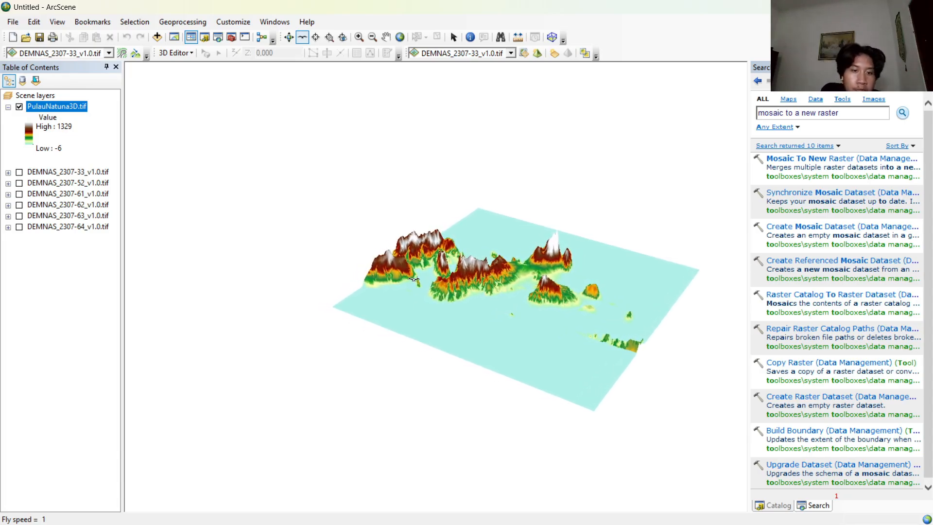
{"action": "left_click", "coordinate": [414, 278]}
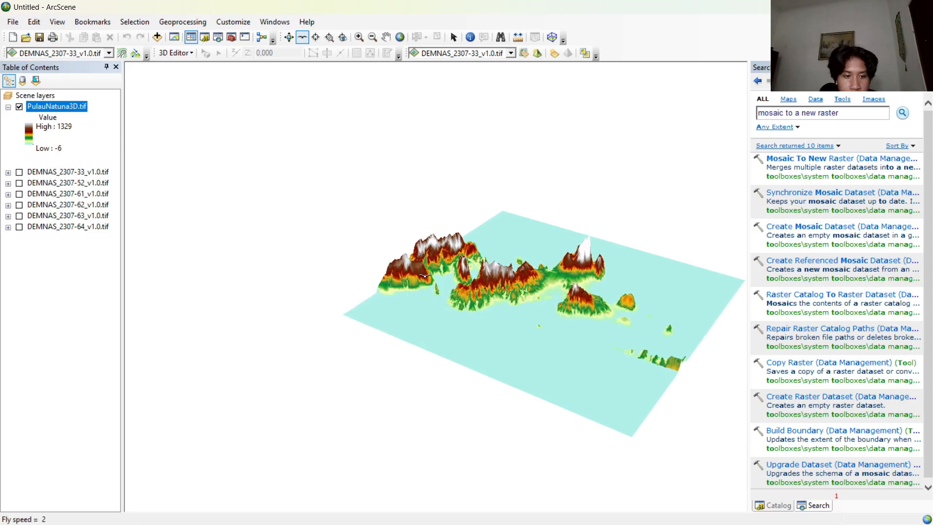
{"action": "left_click", "coordinate": [427, 271]}
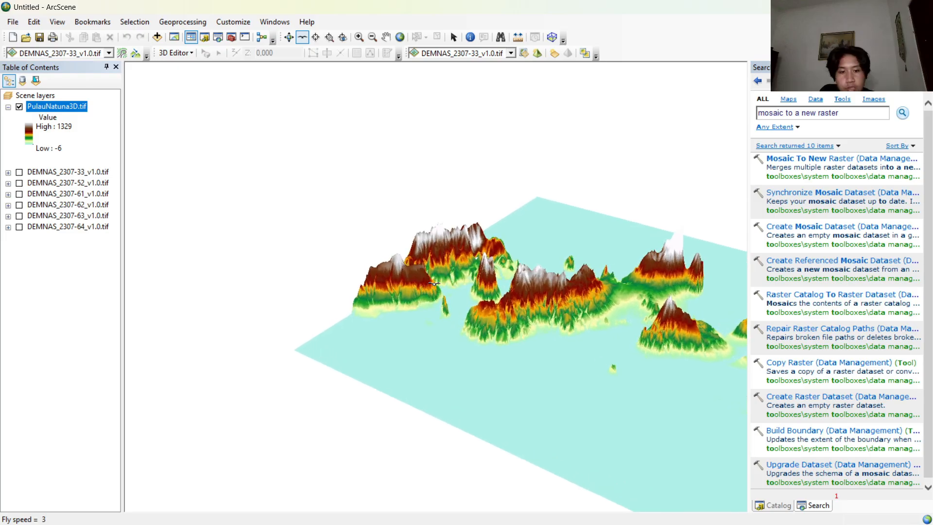
{"action": "right_click", "coordinate": [434, 283]}
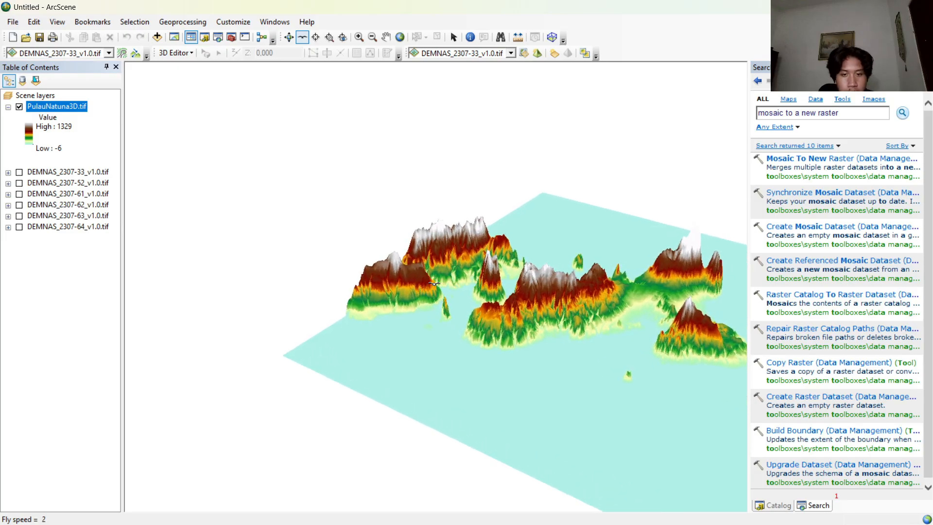
{"action": "right_click", "coordinate": [434, 283]}
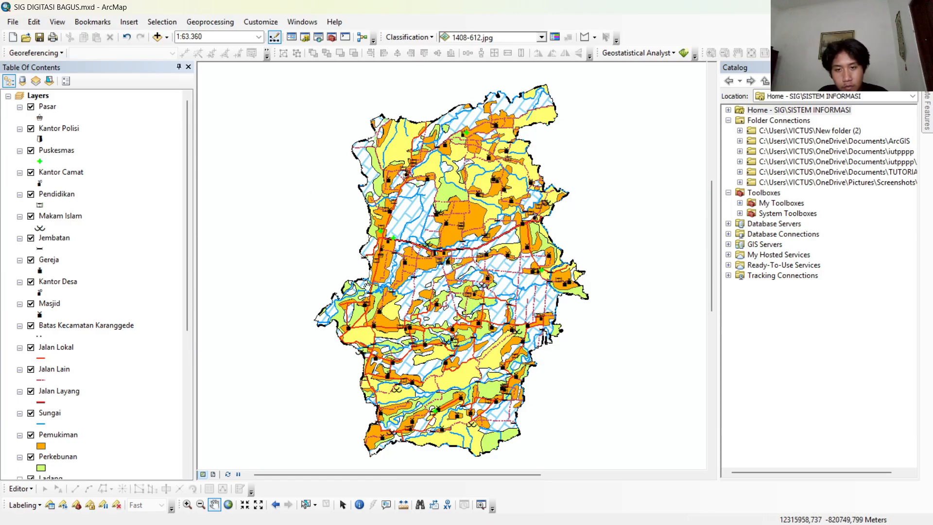
Switch the Karanggede map to layout view and set the page to A4 paper in landscape orientation.
{"action": "left_click", "coordinate": [214, 474]}
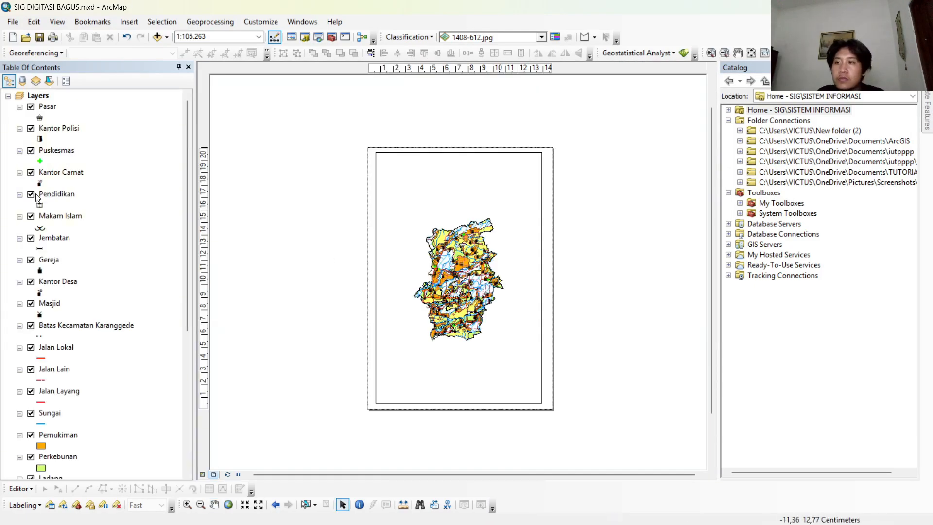
{"action": "left_click", "coordinate": [13, 22]}
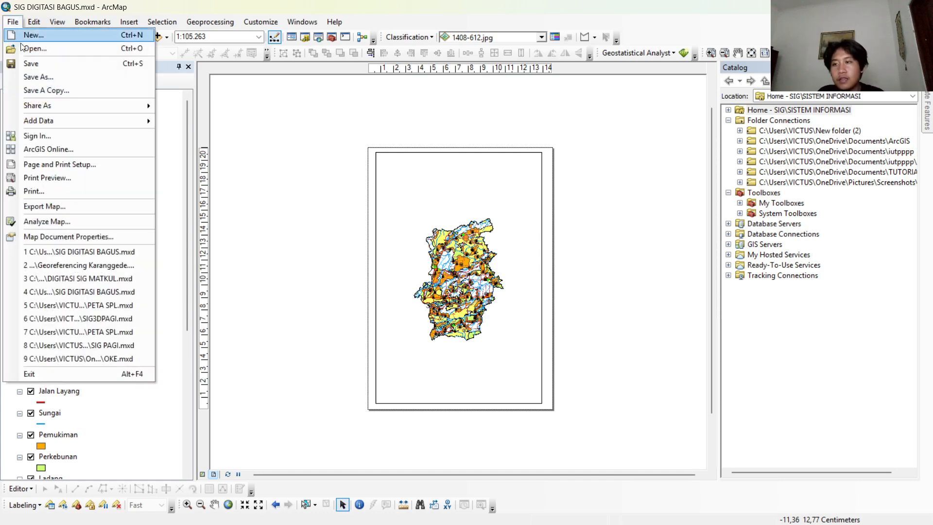
{"action": "left_click", "coordinate": [63, 164]}
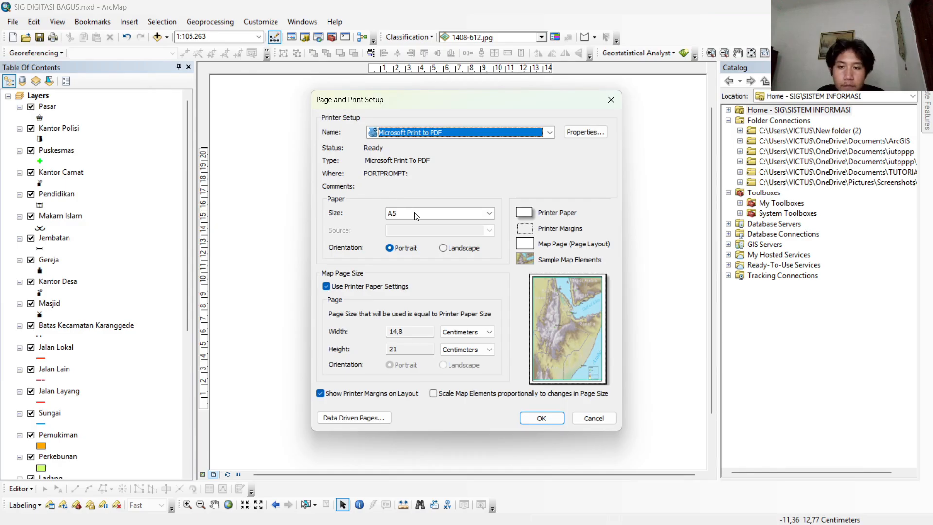
{"action": "left_click", "coordinate": [415, 216]}
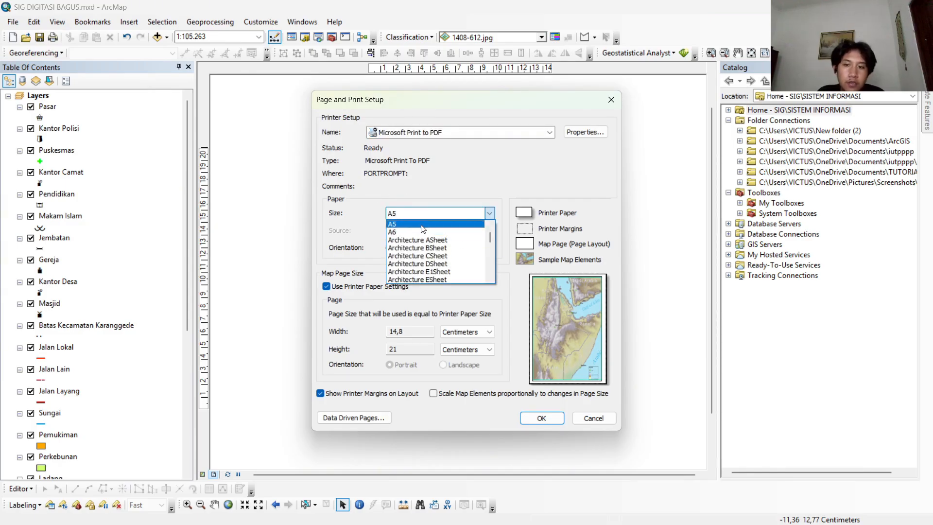
{"action": "scroll", "coordinate": [430, 234], "scroll_direction": "up", "scroll_amount": 1}
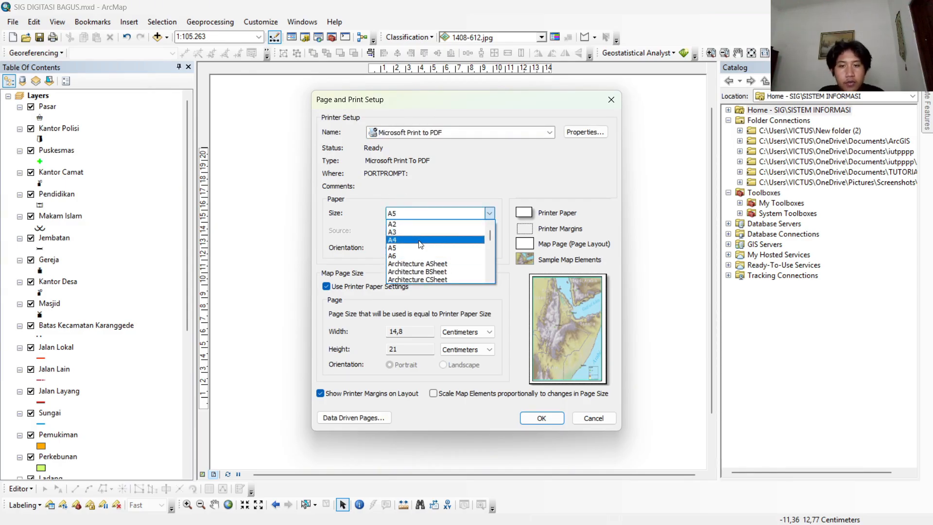
{"action": "left_click", "coordinate": [420, 240]}
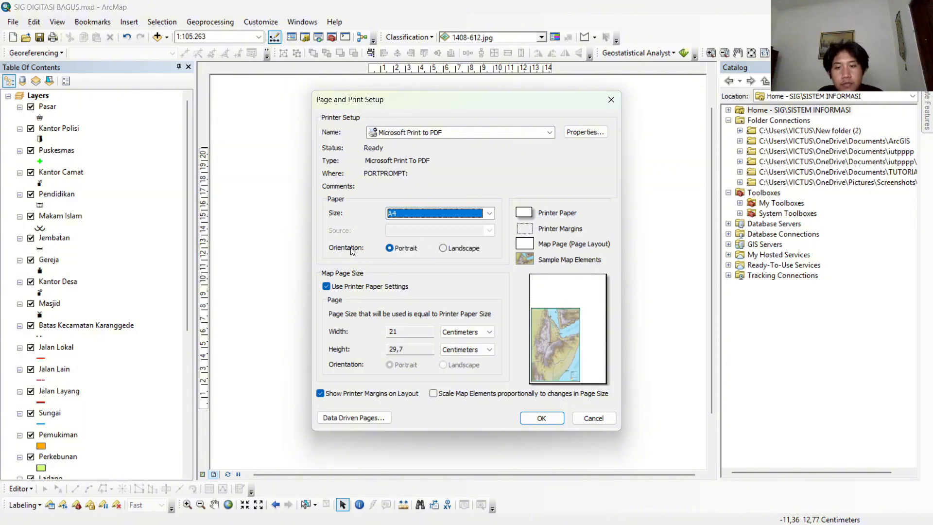
{"action": "left_click", "coordinate": [444, 248]}
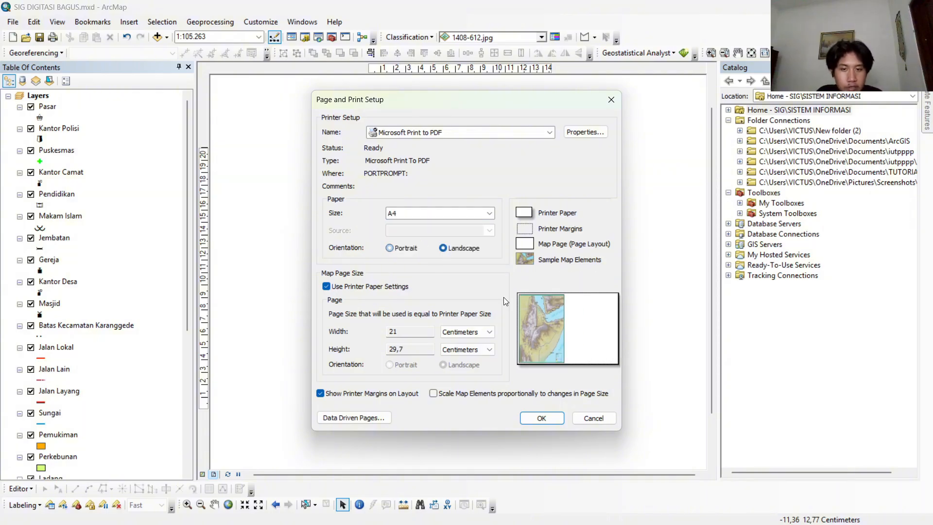
{"action": "left_click", "coordinate": [541, 418]}
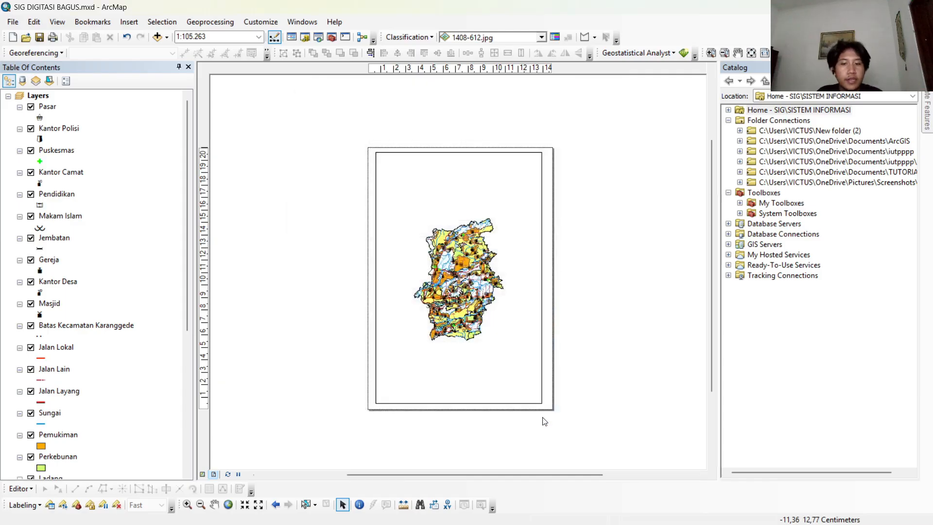
Set the scale of the Karanggede map in the layout to 1:60.000.
{"action": "left_click", "coordinate": [379, 281]}
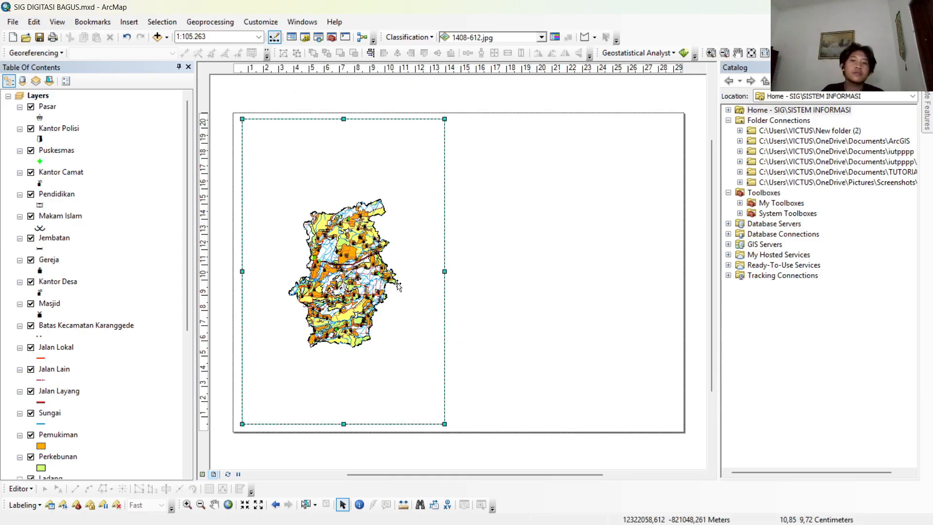
{"action": "right_click", "coordinate": [355, 274]}
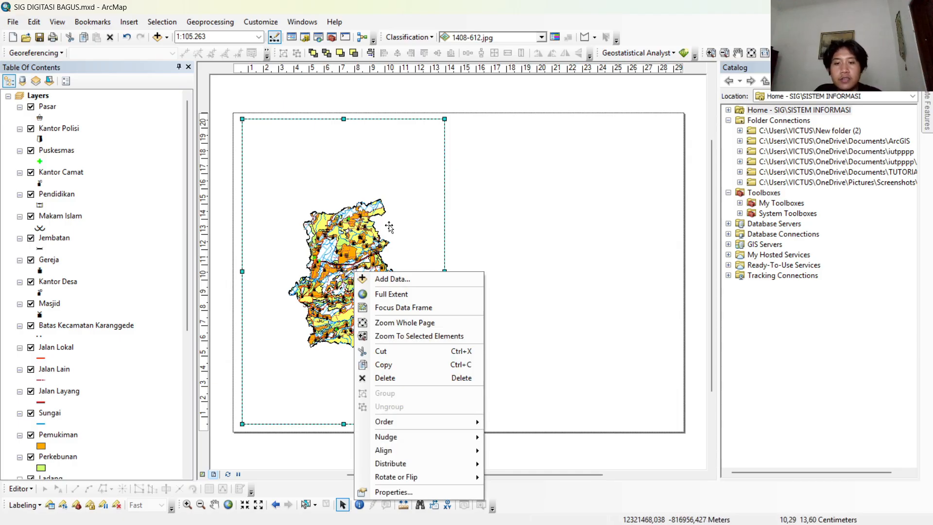
{"action": "left_click", "coordinate": [253, 36]}
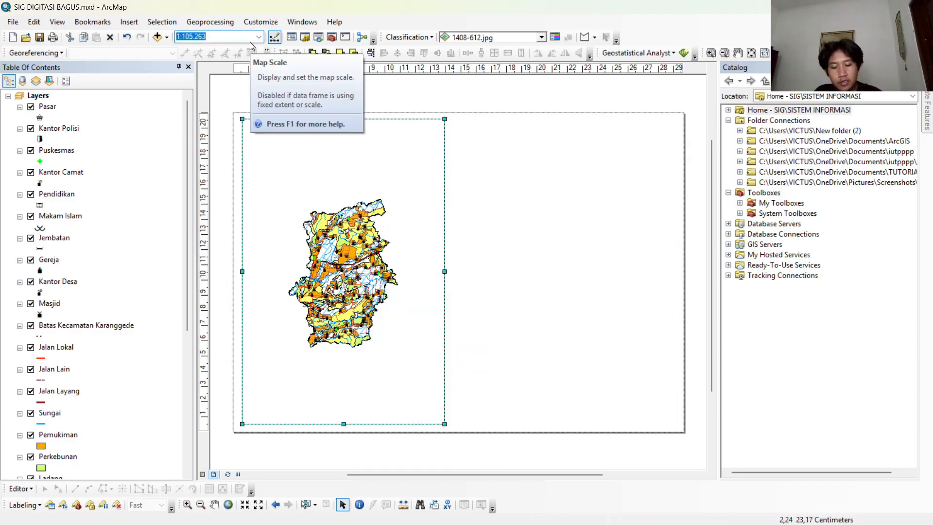
{"action": "type", "text": "60000"}
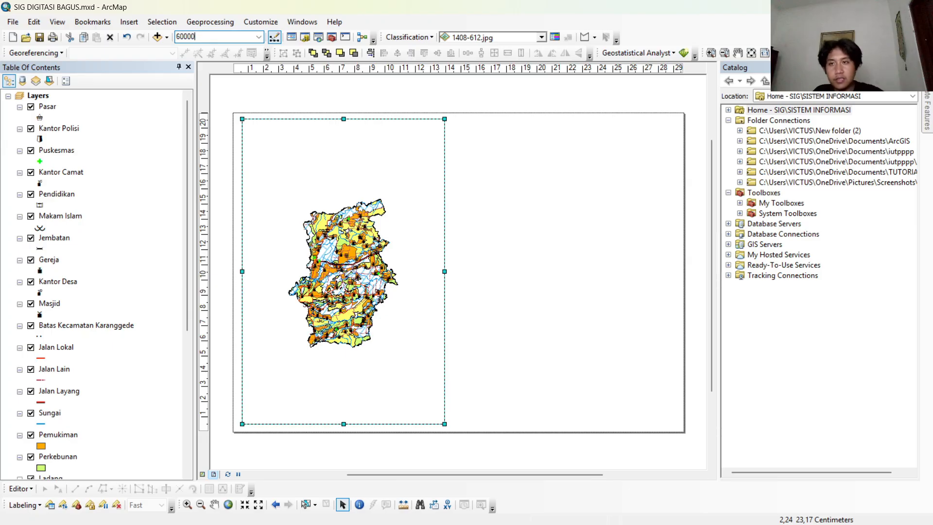
{"action": "key", "text": "Return"}
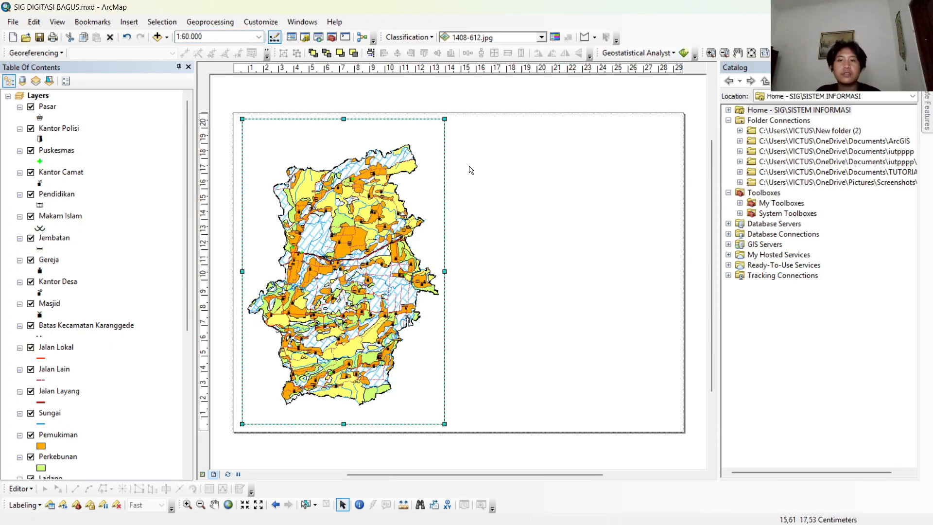
Place ruler guides just inside all four page edges, plus a vertical guide slightly right of the data frame.
{"action": "left_click", "coordinate": [206, 120]}
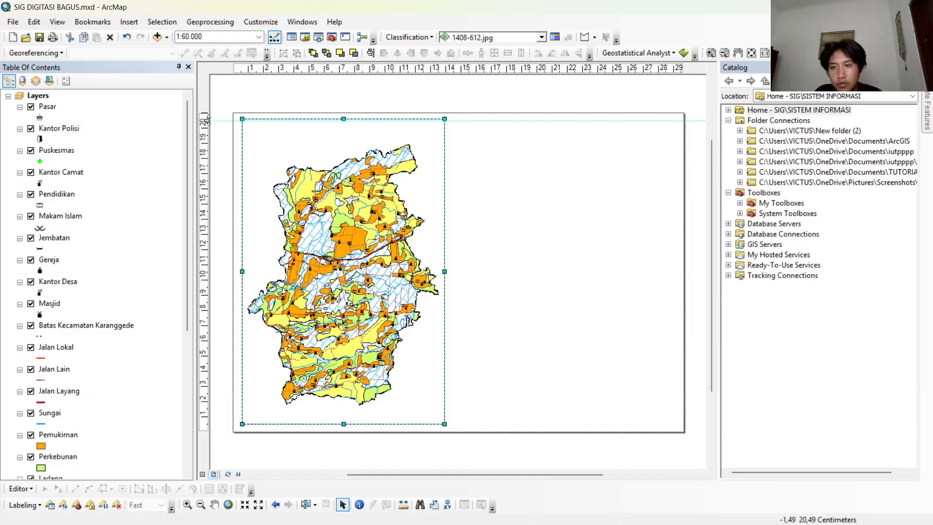
{"action": "left_click_drag", "start_coordinate": [207, 121], "coordinate": [207, 119]}
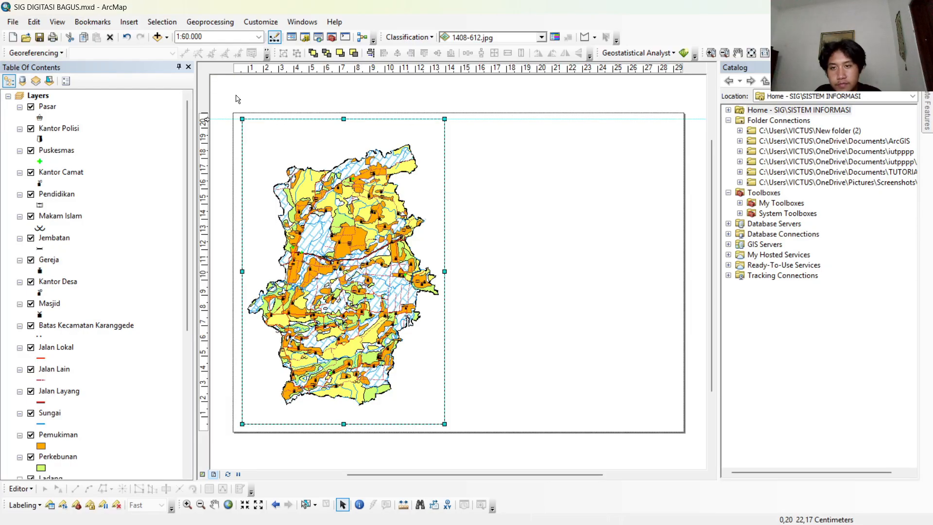
{"action": "left_click", "coordinate": [241, 71]}
{"action": "left_click", "coordinate": [207, 426]}
{"action": "left_click", "coordinate": [682, 71]}
{"action": "left_click_drag", "start_coordinate": [681, 71], "coordinate": [678, 71]}
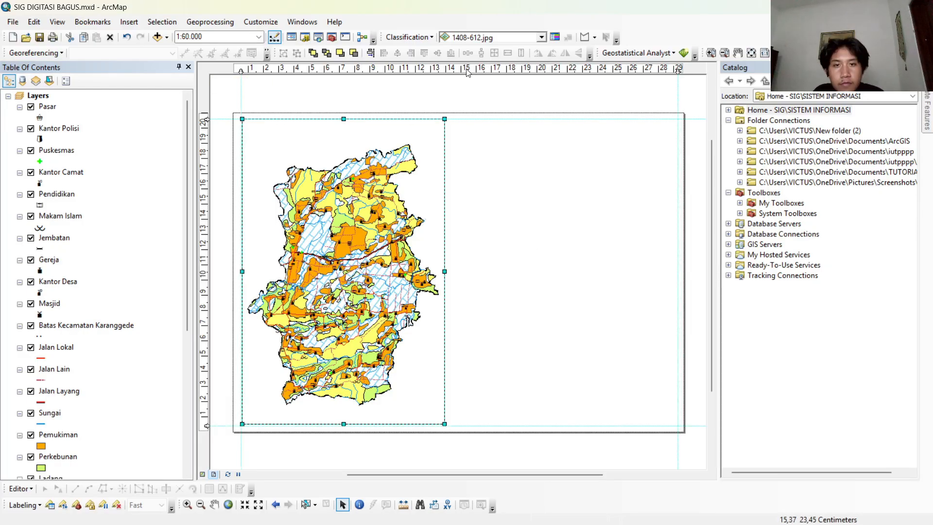
{"action": "left_click_drag", "start_coordinate": [455, 71], "coordinate": [453, 72]}
Show the Draw toolbar and dock it beside the Tools toolbar.
{"action": "left_click", "coordinate": [129, 22]}
{"action": "left_click", "coordinate": [350, 88]}
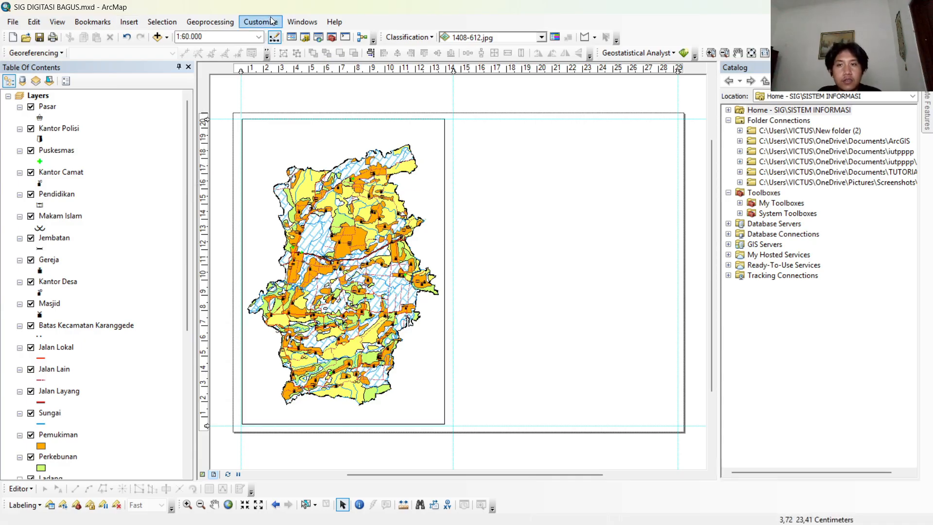
{"action": "left_click", "coordinate": [270, 21]}
{"action": "left_click", "coordinate": [271, 21]}
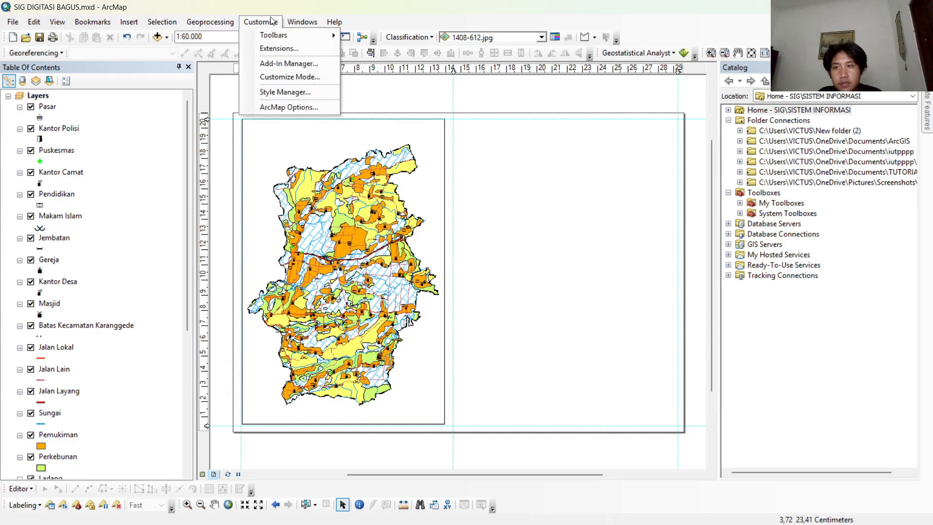
{"action": "mouse_move", "coordinate": [275, 35]}
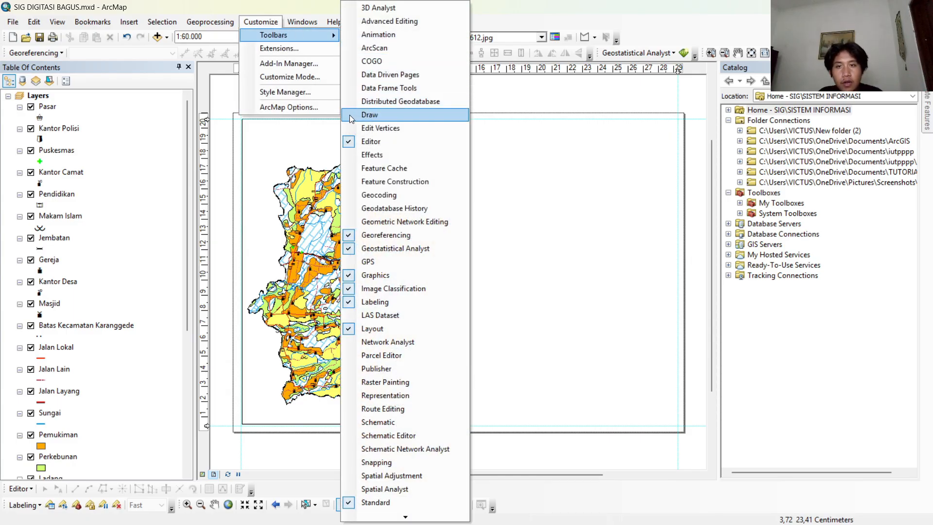
{"action": "left_click", "coordinate": [369, 115]}
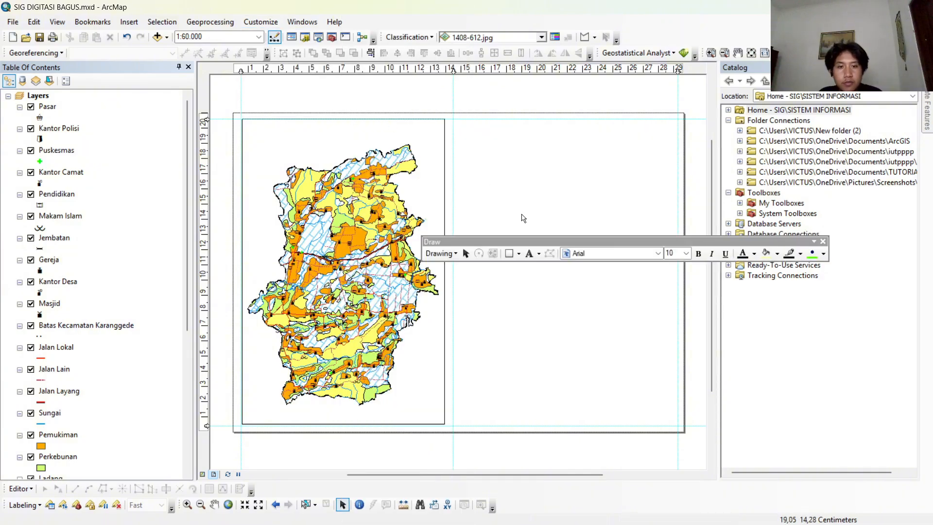
{"action": "mouse_move", "coordinate": [534, 240]}
{"action": "left_mouse_down"}
{"action": "mouse_move", "coordinate": [522, 220]}
{"action": "mouse_move", "coordinate": [280, 79]}
{"action": "mouse_move", "coordinate": [447, 144]}
{"action": "mouse_move", "coordinate": [419, 95]}
{"action": "mouse_move", "coordinate": [394, 90]}
{"action": "mouse_move", "coordinate": [376, 66]}
{"action": "mouse_move", "coordinate": [333, 402]}
{"action": "mouse_move", "coordinate": [377, 483]}
{"action": "mouse_move", "coordinate": [282, 484]}
{"action": "mouse_move", "coordinate": [410, 489]}
{"action": "mouse_move", "coordinate": [420, 503]}
{"action": "left_mouse_up"}
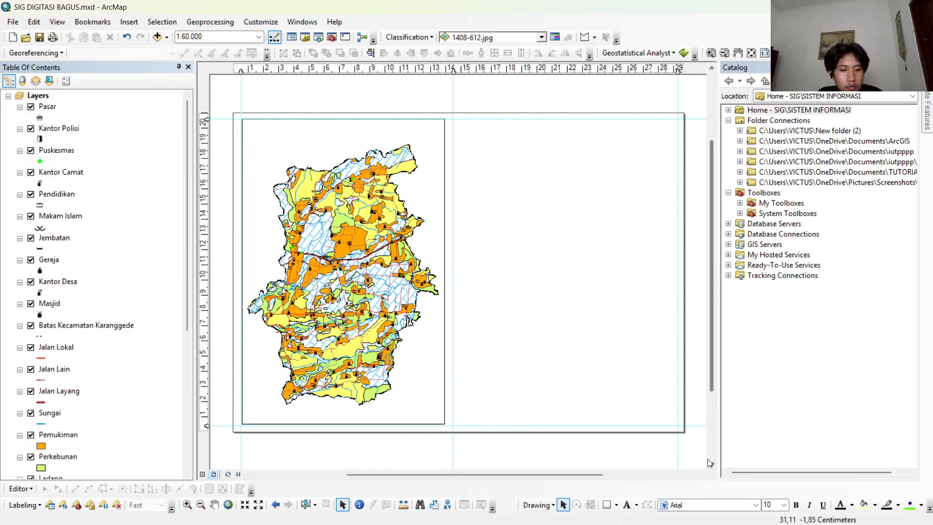
Draw a rectangle about 14.8 cm wide beside the data frame, fitted to the upper guide, and add horizontal guides at and just below its lower edge.
{"action": "left_click", "coordinate": [606, 506]}
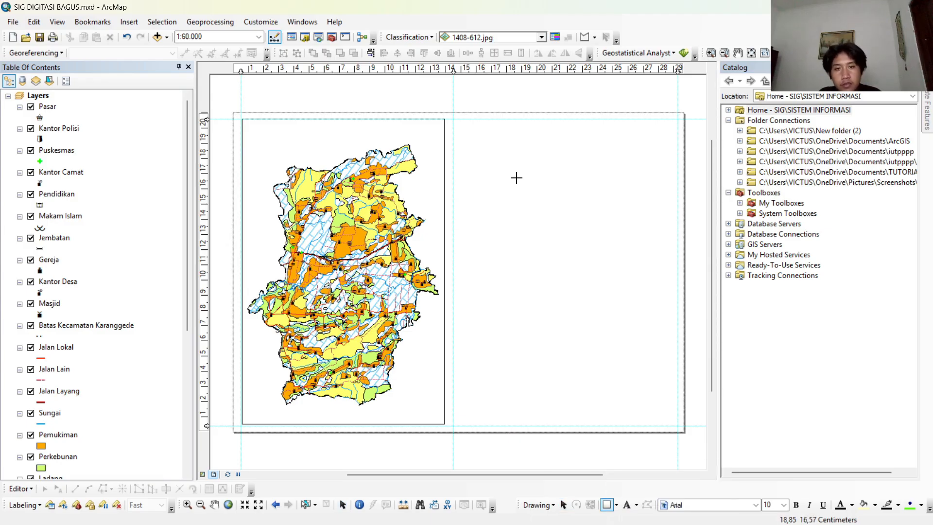
{"action": "mouse_move", "coordinate": [453, 128]}
{"action": "left_mouse_down"}
{"action": "mouse_move", "coordinate": [611, 169]}
{"action": "mouse_move", "coordinate": [678, 171]}
{"action": "left_mouse_up"}
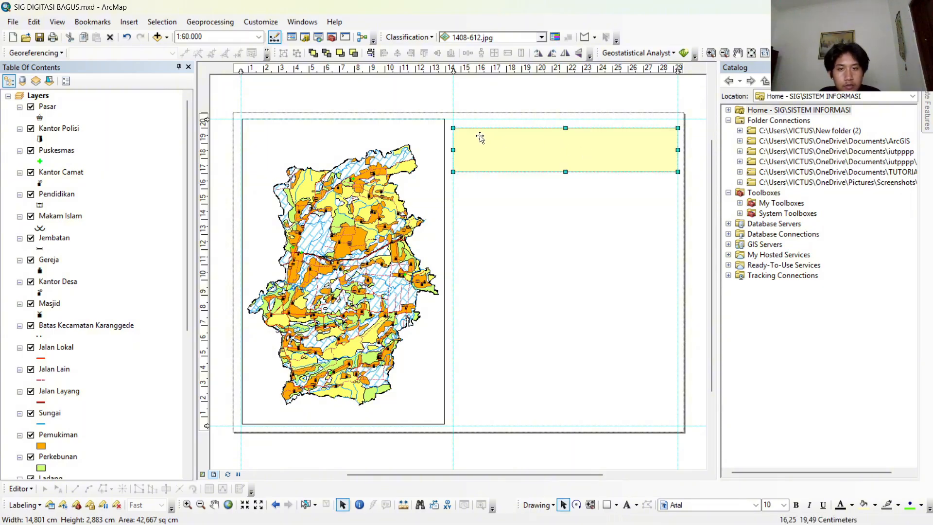
{"action": "left_click_drag", "start_coordinate": [565, 129], "coordinate": [565, 118]}
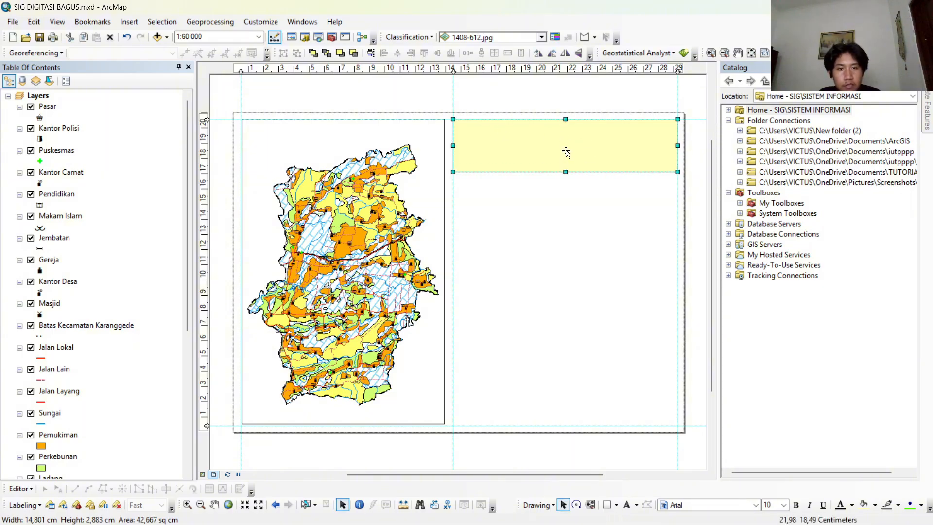
{"action": "left_click_drag", "start_coordinate": [566, 174], "coordinate": [565, 168]}
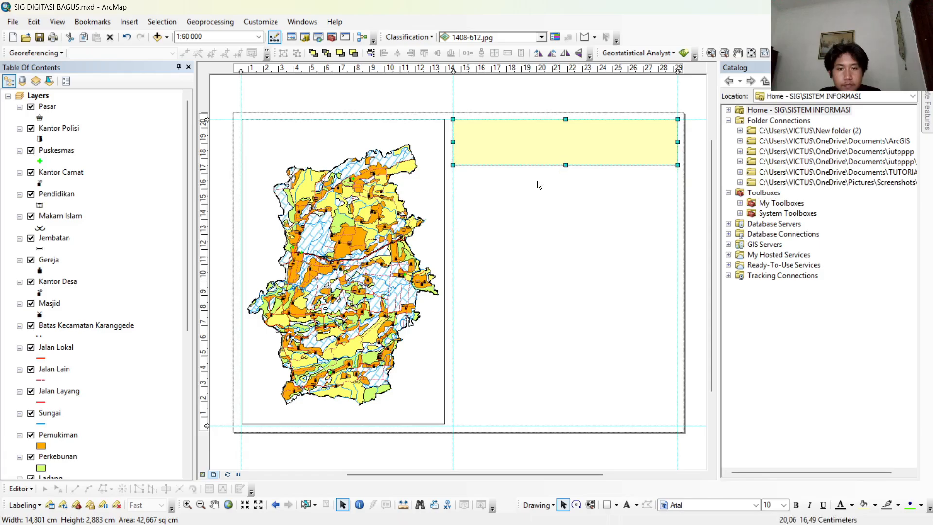
{"action": "left_click", "coordinate": [207, 158]}
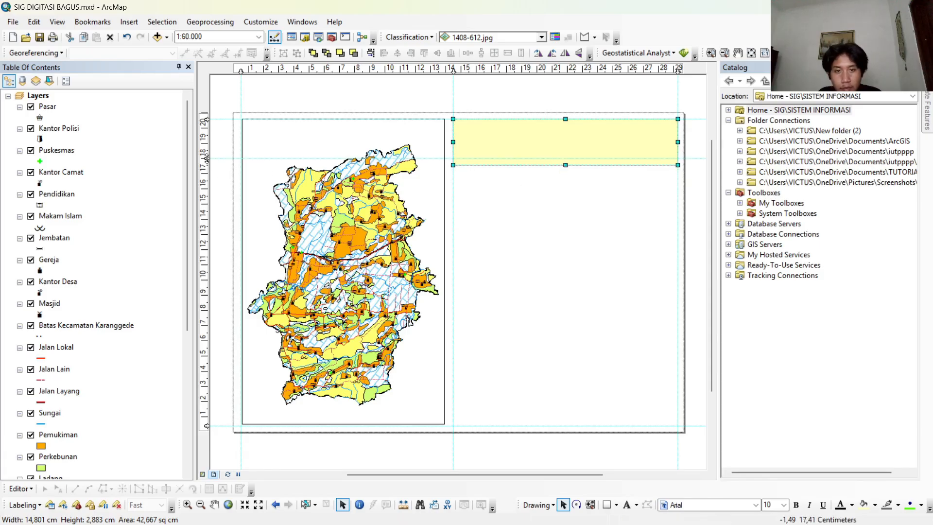
{"action": "left_click_drag", "start_coordinate": [206, 158], "coordinate": [207, 165]}
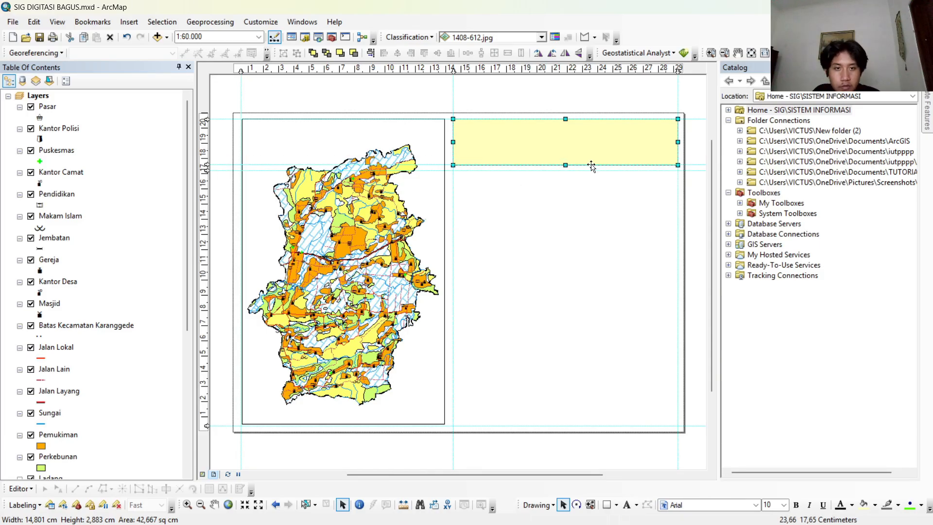
Duplicate the rectangle, place the copy directly below the first one at the lower guide, and make it taller.
{"action": "right_click", "coordinate": [562, 157]}
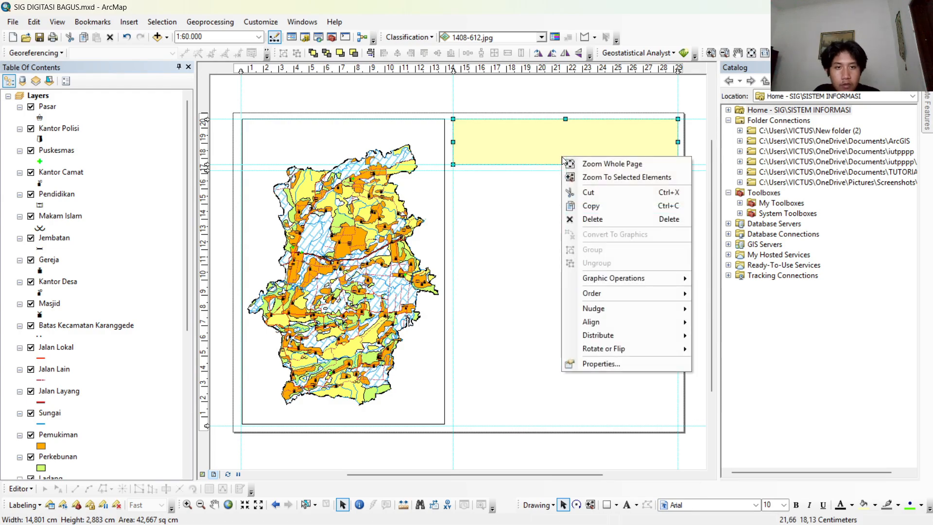
{"action": "left_click", "coordinate": [602, 206]}
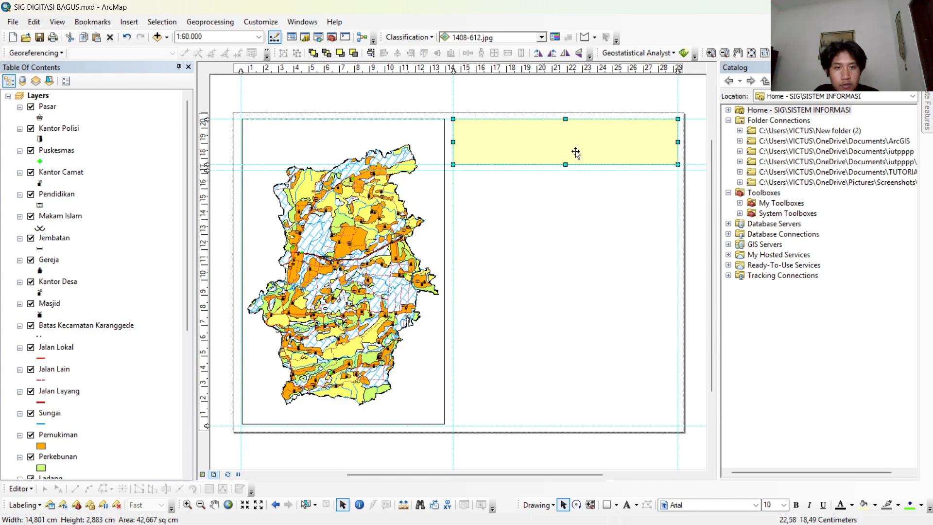
{"action": "right_click", "coordinate": [576, 153]}
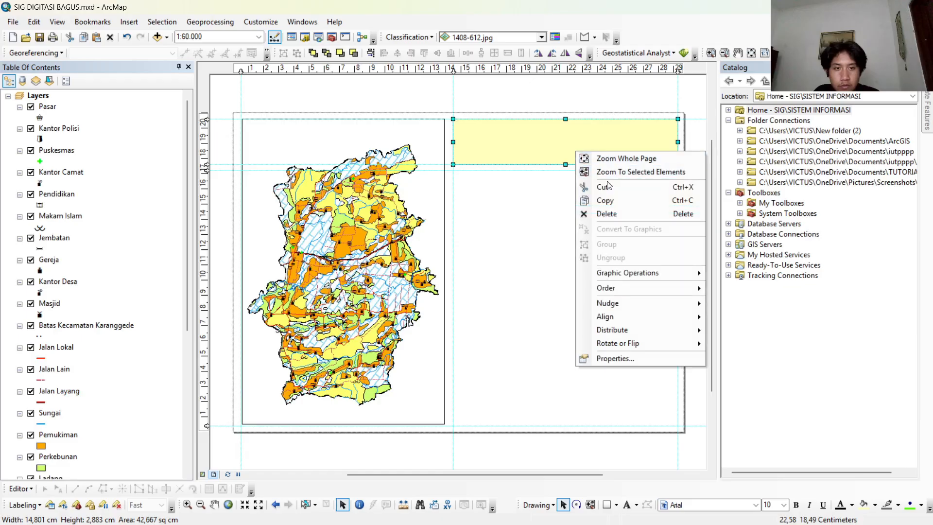
{"action": "right_click", "coordinate": [545, 201]}
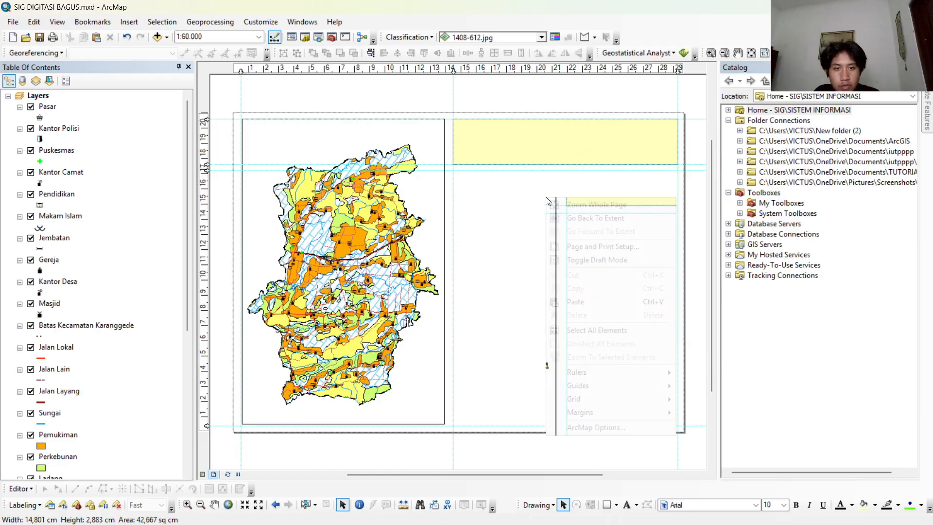
{"action": "left_click", "coordinate": [611, 303]}
{"action": "left_click_drag", "start_coordinate": [596, 145], "coordinate": [592, 188]}
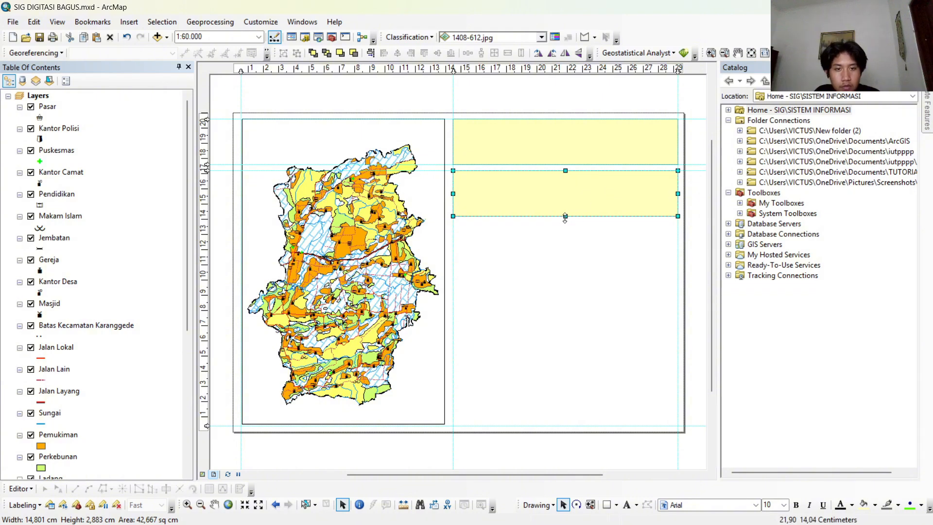
{"action": "left_click_drag", "start_coordinate": [564, 217], "coordinate": [564, 235]}
Duplicate the taller second rectangle and place the copy just below it, aligned between the same vertical guides.
{"action": "right_click", "coordinate": [517, 205]}
{"action": "left_click", "coordinate": [561, 253]}
{"action": "right_click", "coordinate": [520, 266]}
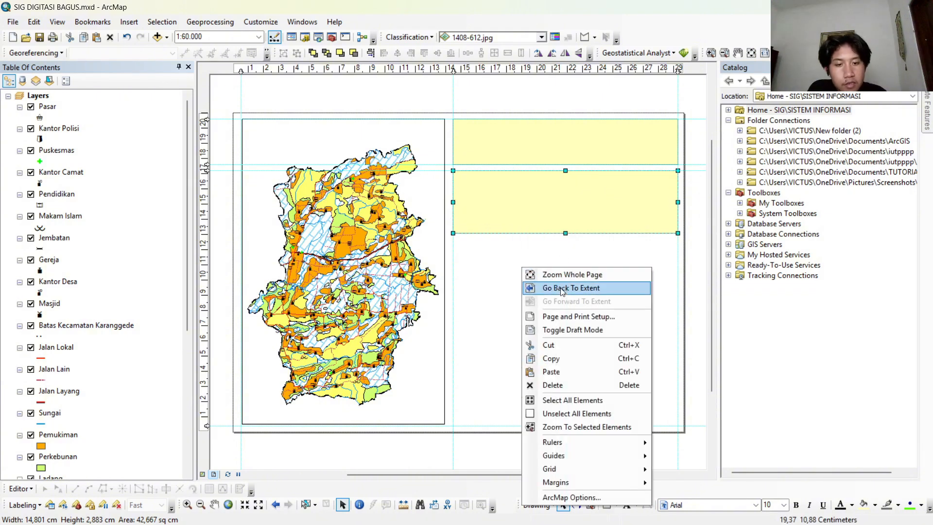
{"action": "left_click", "coordinate": [581, 371]}
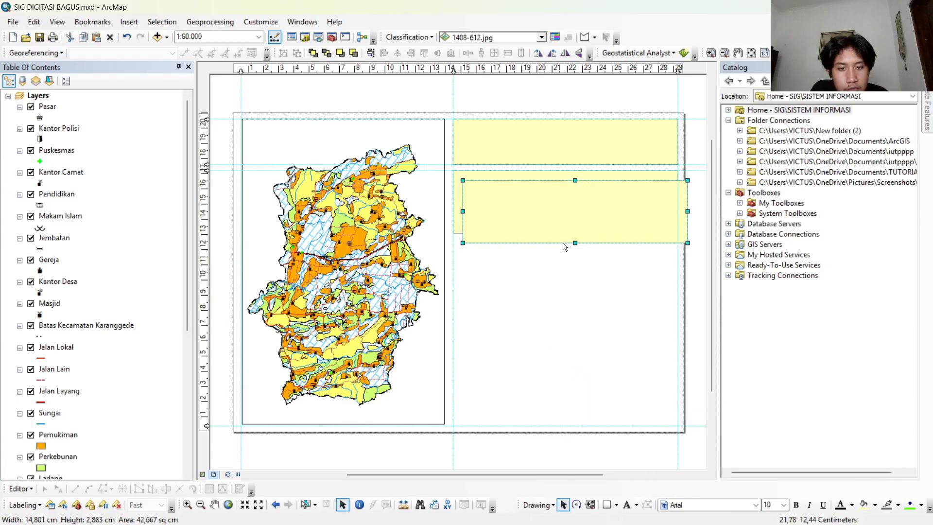
{"action": "left_click_drag", "start_coordinate": [571, 218], "coordinate": [561, 284]}
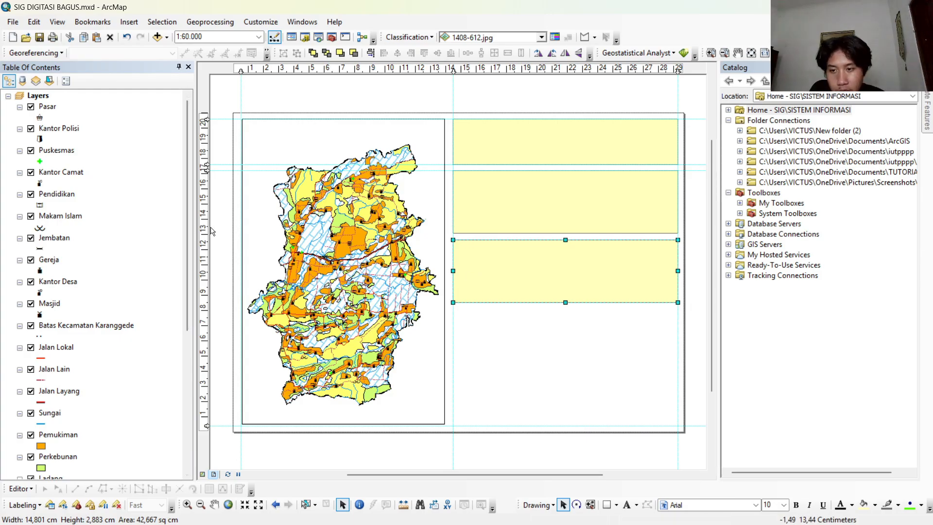
Add horizontal guides at and just below the second rectangle's lower edge and stretch that rectangle down to the upper one.
{"action": "left_click", "coordinate": [206, 224]}
{"action": "left_click_drag", "start_coordinate": [207, 228], "coordinate": [207, 234]}
{"action": "left_click", "coordinate": [207, 240]}
{"action": "left_click", "coordinate": [562, 217]}
{"action": "left_click_drag", "start_coordinate": [565, 233], "coordinate": [565, 235]}
Duplicate the third rectangle, place the copy directly below it, and add horizontal guides along the gap between the two.
{"action": "right_click", "coordinate": [564, 265]}
{"action": "left_click", "coordinate": [582, 315]}
{"action": "right_click", "coordinate": [568, 319]}
{"action": "left_click", "coordinate": [617, 190]}
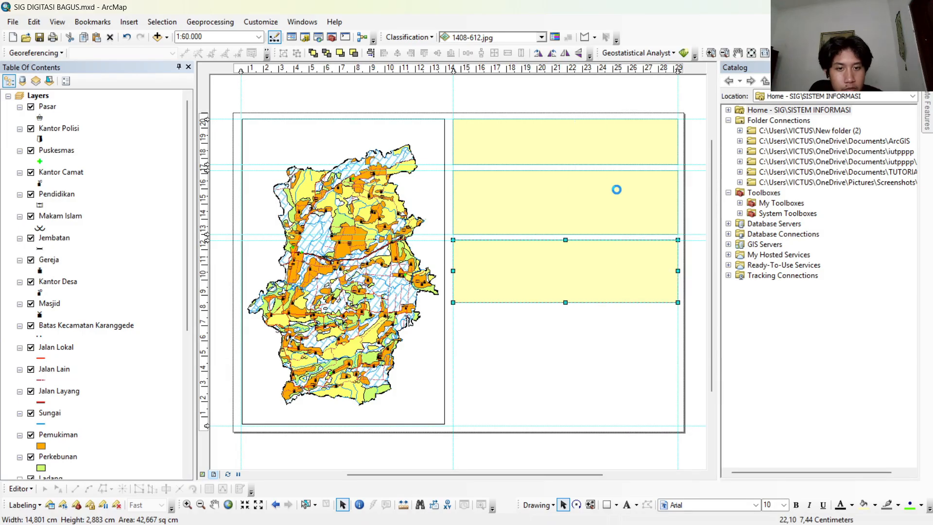
{"action": "left_click_drag", "start_coordinate": [577, 282], "coordinate": [567, 342]}
{"action": "left_click_drag", "start_coordinate": [207, 317], "coordinate": [206, 310]}
{"action": "left_click", "coordinate": [206, 303]}
{"action": "left_click_drag", "start_coordinate": [565, 308], "coordinate": [565, 310]}
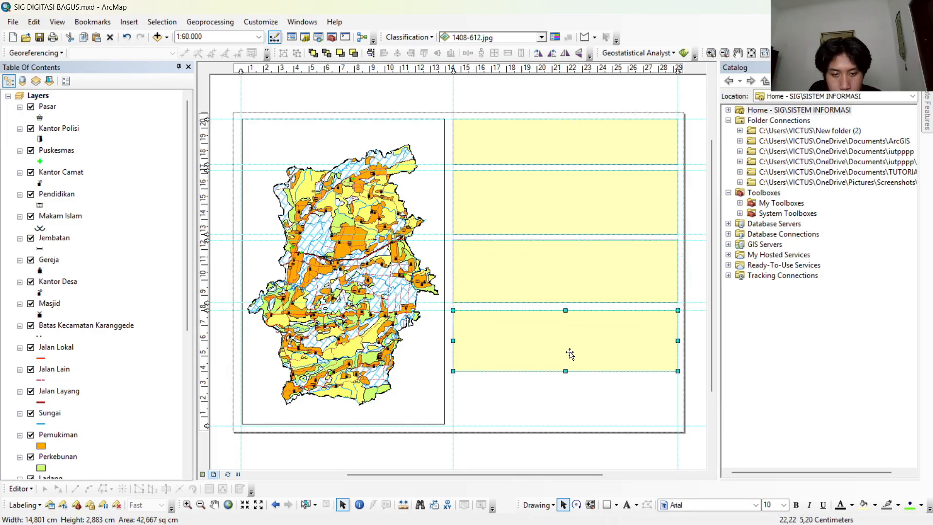
Duplicate the fourth rectangle, place the copy at the lower page guide, and shorten the third and fourth rectangles.
{"action": "right_click", "coordinate": [558, 343]}
{"action": "left_click_drag", "start_coordinate": [565, 371], "coordinate": [527, 404]}
{"action": "left_click", "coordinate": [610, 176]}
{"action": "right_click", "coordinate": [487, 340]}
{"action": "right_click", "coordinate": [505, 405]}
{"action": "left_click", "coordinate": [546, 275]}
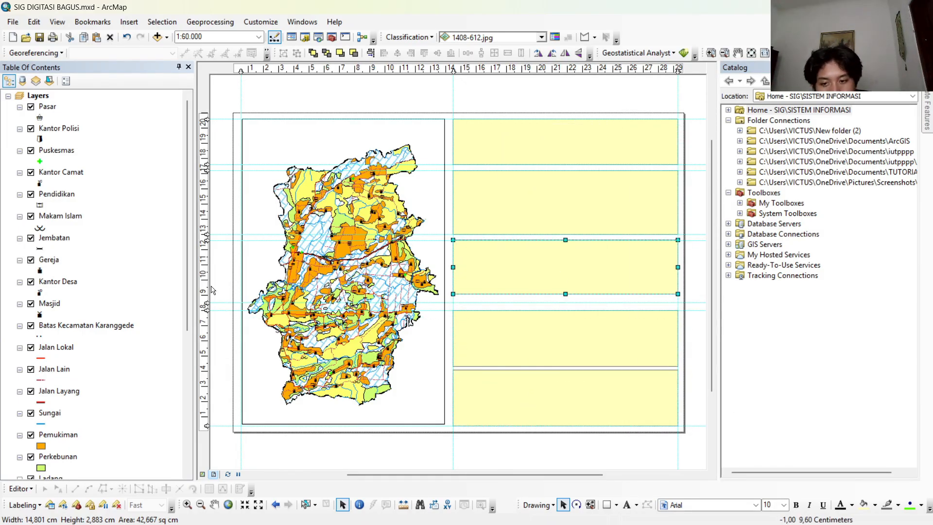
Adjust the horizontal guides between the lower three rectangles and fit the fourth and fifth rectangles to them with even gaps.
{"action": "left_click_drag", "start_coordinate": [206, 302], "coordinate": [206, 302]}
{"action": "left_click", "coordinate": [565, 337]}
{"action": "left_click_drag", "start_coordinate": [565, 310], "coordinate": [565, 302]}
{"action": "left_click", "coordinate": [565, 388]}
{"action": "mouse_move", "coordinate": [565, 365]}
{"action": "left_mouse_down"}
{"action": "mouse_move", "coordinate": [565, 357]}
{"action": "mouse_move", "coordinate": [565, 365]}
{"action": "left_mouse_up"}
{"action": "left_click", "coordinate": [206, 366]}
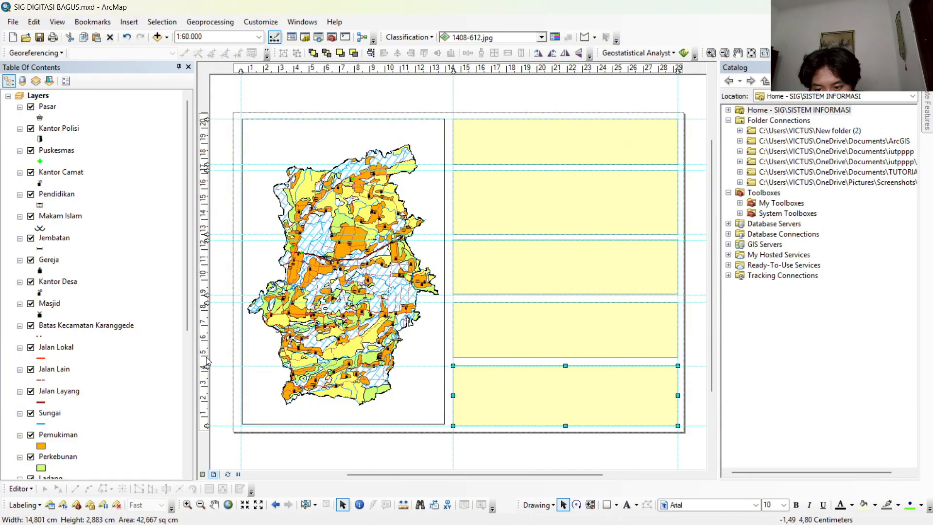
Add a text element in the uppermost box reading PETA RUPA BUMI, KECAMATAN KARANGGEDE and KABUPATEN BOYOLALI on three lines.
{"action": "left_click", "coordinate": [626, 509]}
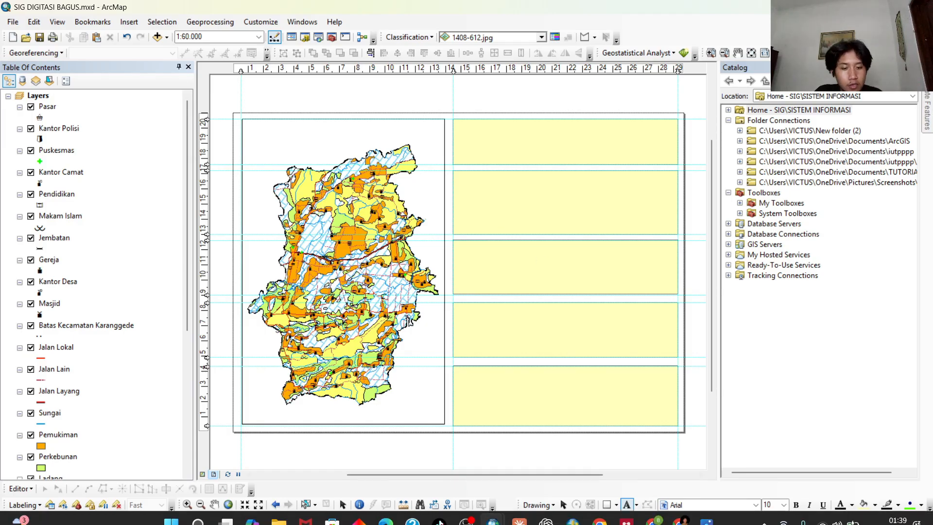
{"action": "left_click", "coordinate": [504, 131]}
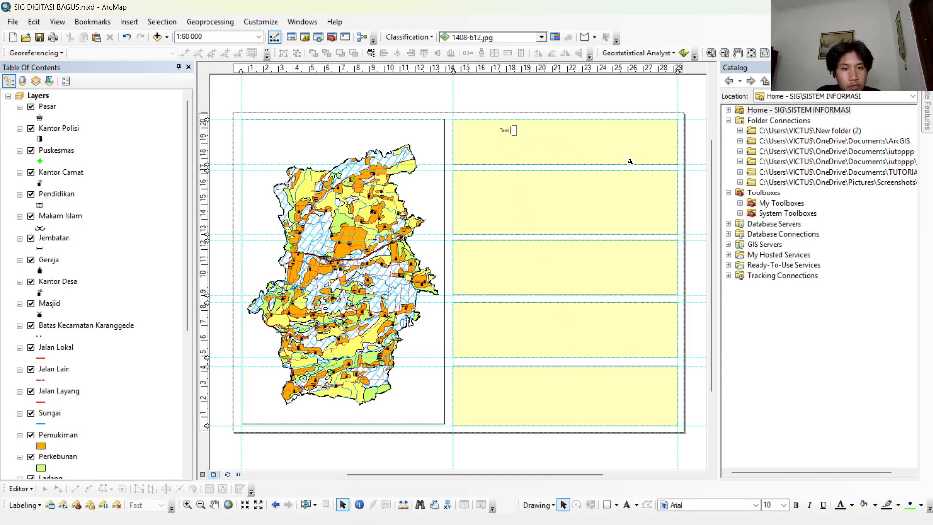
{"action": "right_click", "coordinate": [507, 135]}
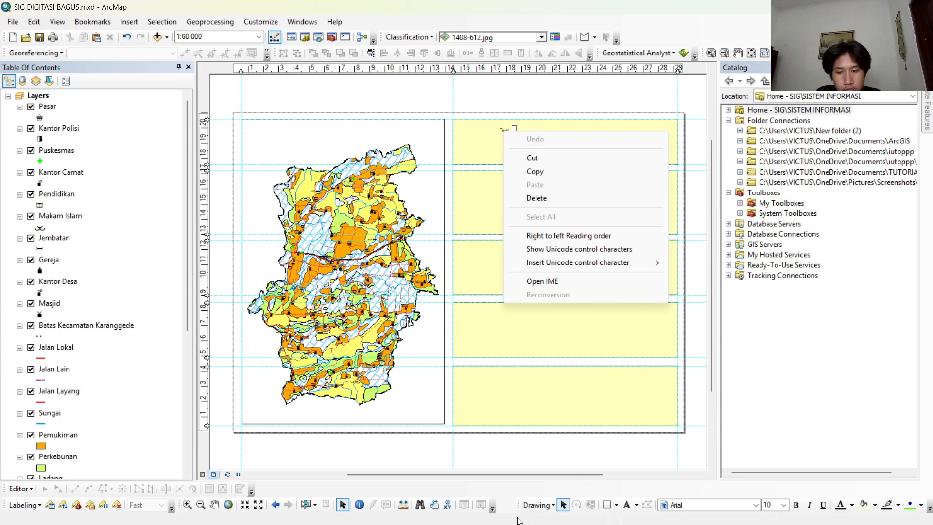
{"action": "left_click", "coordinate": [565, 507]}
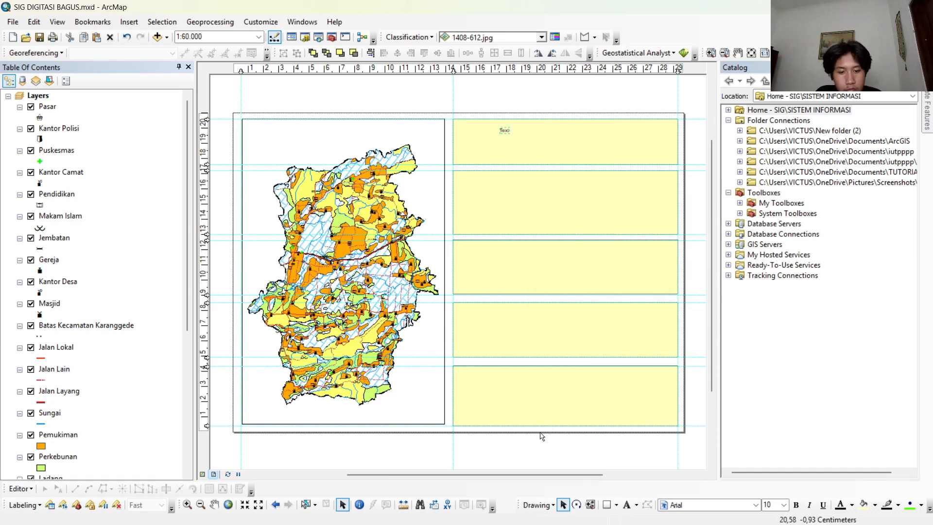
{"action": "left_click", "coordinate": [506, 130]}
{"action": "left_click", "coordinate": [507, 131]}
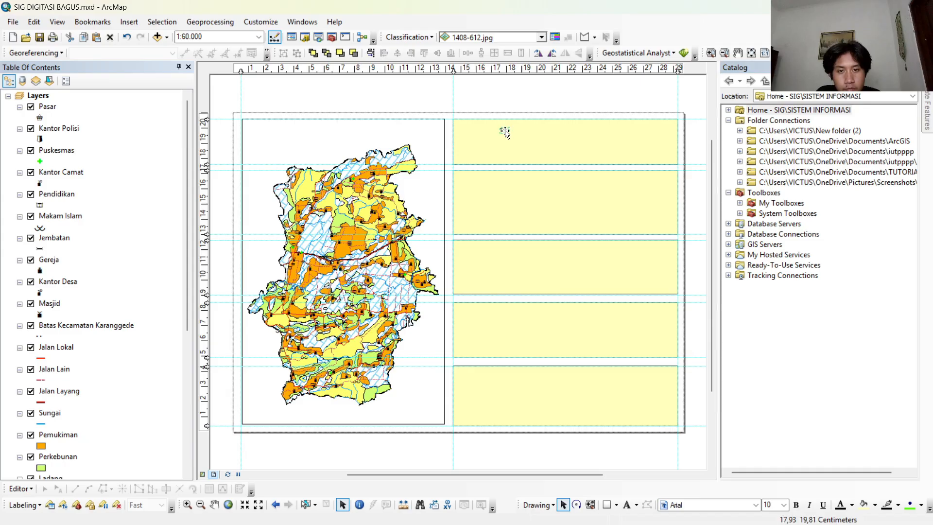
{"action": "right_click", "coordinate": [505, 131]}
{"action": "left_click", "coordinate": [561, 342]}
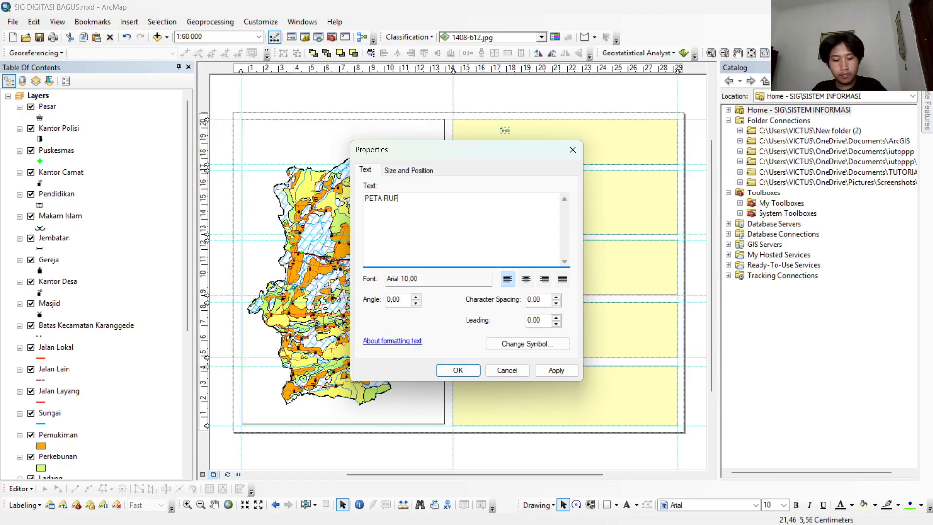
{"action": "left_click", "coordinate": [453, 209]}
{"action": "key", "text": "Return"}
Format the map title as centred Tahoma text at size 14 and apply its properties.
{"action": "left_click", "coordinate": [528, 344]}
{"action": "left_click", "coordinate": [544, 226]}
{"action": "left_click", "coordinate": [534, 277]}
{"action": "left_click", "coordinate": [509, 382]}
{"action": "left_click", "coordinate": [527, 343]}
{"action": "left_click", "coordinate": [560, 247]}
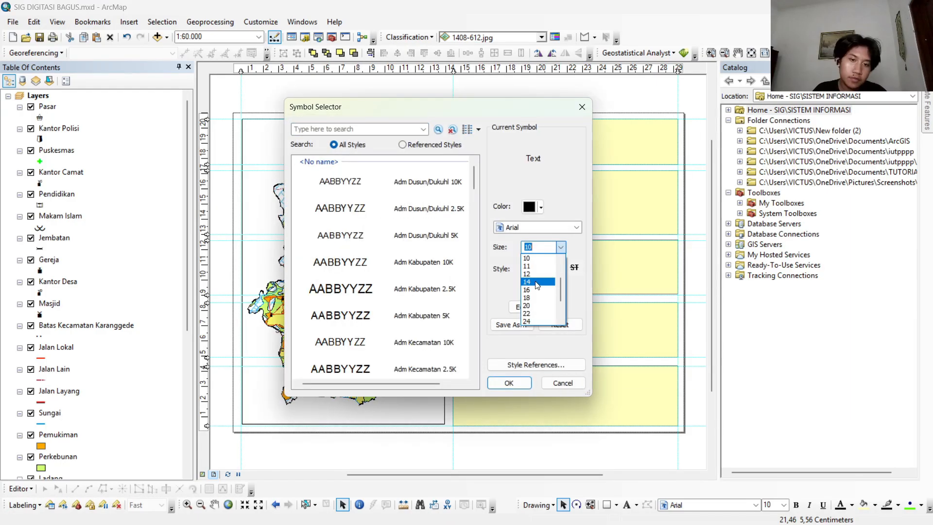
{"action": "left_click", "coordinate": [536, 281]}
{"action": "left_click", "coordinate": [509, 383]}
{"action": "left_click", "coordinate": [453, 369]}
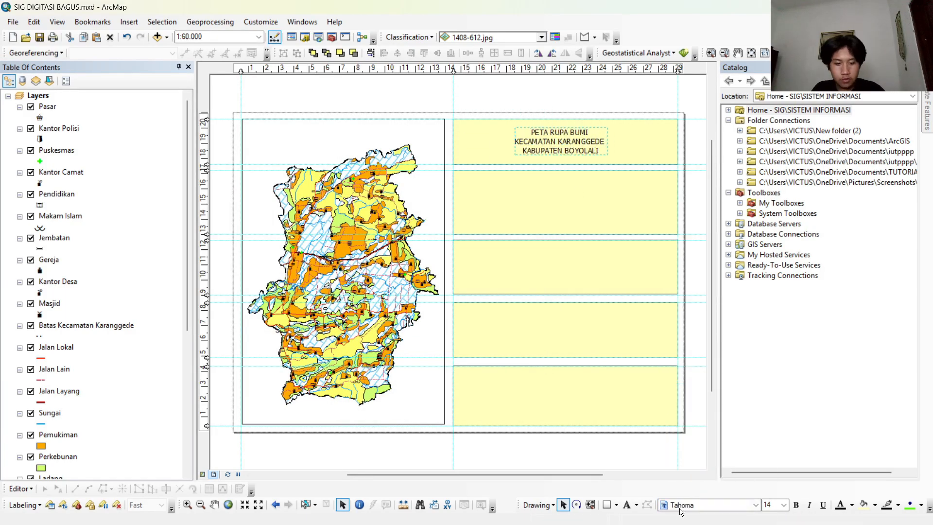
Change the title font to bold Times New Roman and shift the text toward the right end of its box.
{"action": "left_click", "coordinate": [756, 505]}
{"action": "left_click", "coordinate": [685, 386]}
{"action": "double_click", "coordinate": [563, 145]}
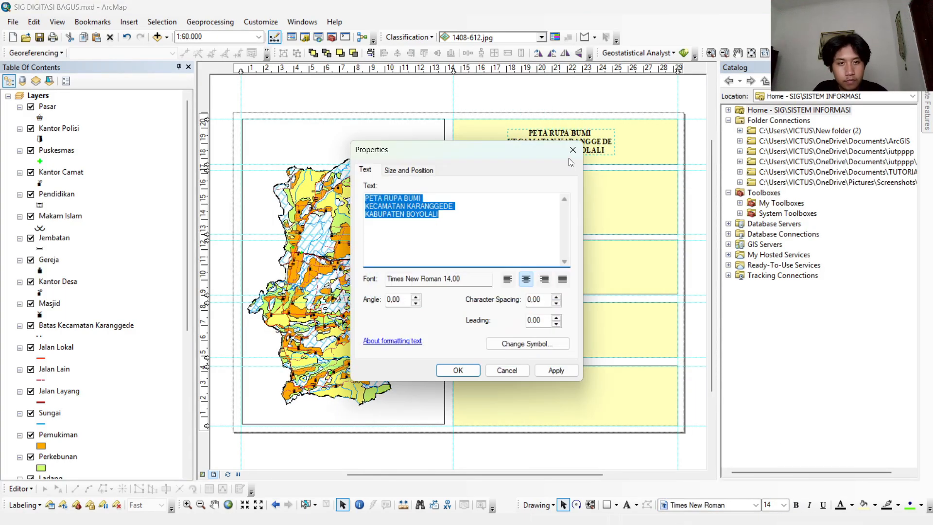
{"action": "left_click", "coordinate": [573, 150]}
{"action": "scroll", "coordinate": [586, 136], "scroll_direction": "down", "scroll_amount": 4}
{"action": "left_click_drag", "start_coordinate": [563, 147], "coordinate": [619, 146]}
Enlarge the title text to size 22 and position it within the right part of the title box.
{"action": "left_click", "coordinate": [783, 505]}
{"action": "left_click", "coordinate": [768, 413]}
{"action": "scroll", "coordinate": [537, 301], "scroll_direction": "up", "scroll_amount": 3}
{"action": "left_click_drag", "start_coordinate": [541, 297], "coordinate": [407, 292]}
{"action": "left_click_drag", "start_coordinate": [432, 202], "coordinate": [466, 217]}
{"action": "left_click", "coordinate": [784, 505]}
{"action": "left_click", "coordinate": [767, 432]}
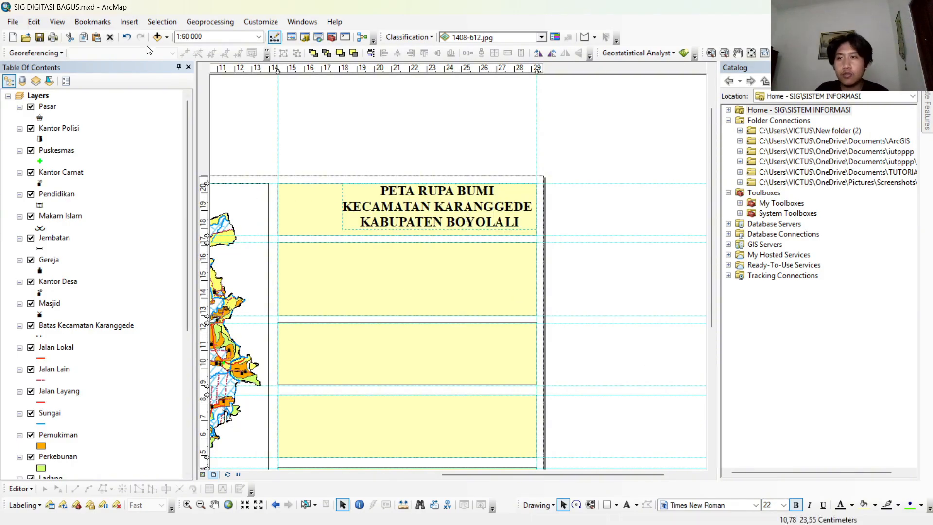
Insert the picture file images from the Downloads folder and fit the logo into the left end of the title box.
{"action": "left_click", "coordinate": [125, 24]}
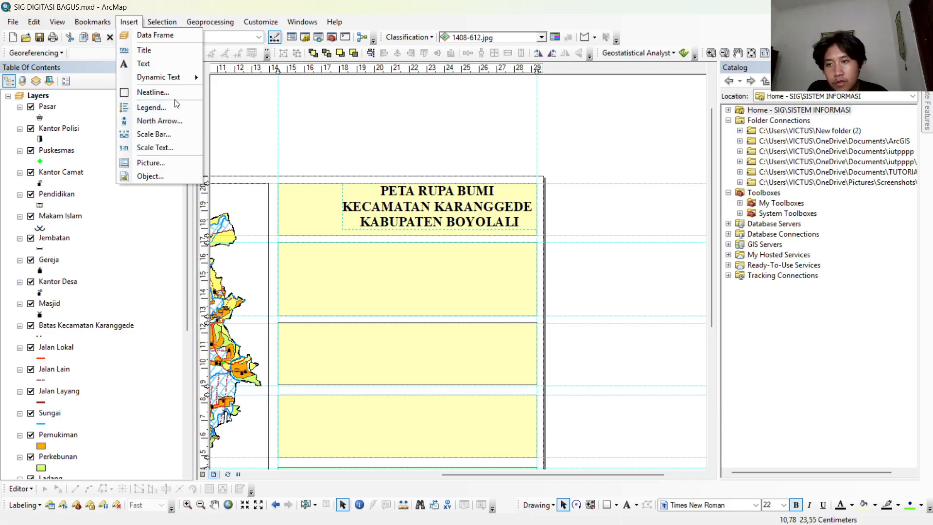
{"action": "left_click", "coordinate": [167, 160]}
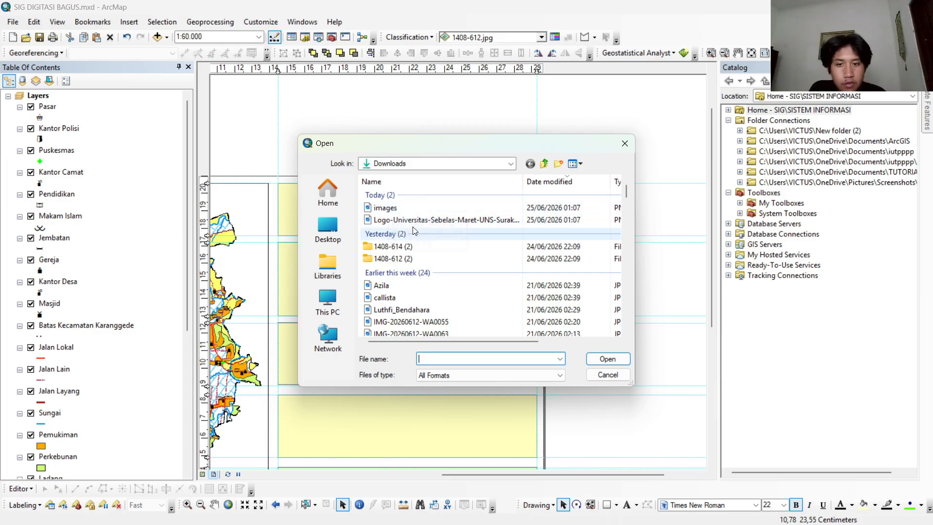
{"action": "double_click", "coordinate": [401, 220]}
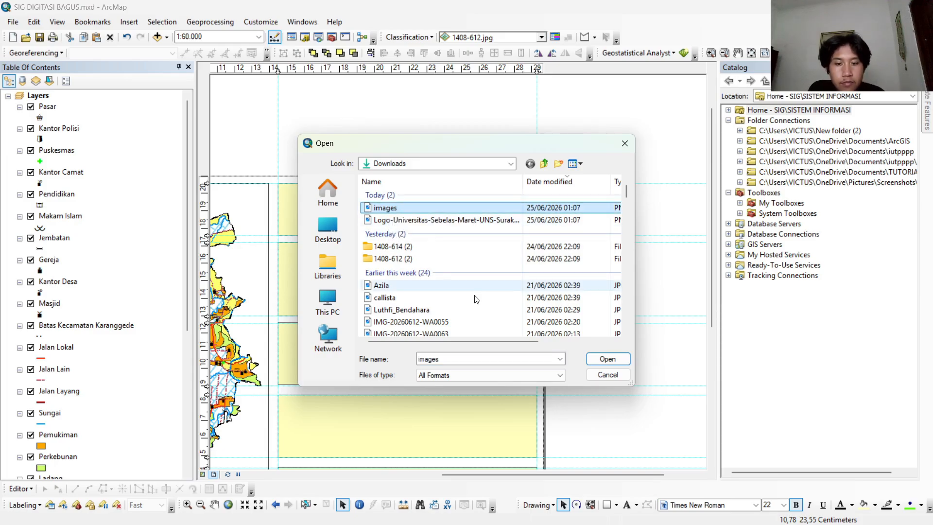
{"action": "left_click_drag", "start_coordinate": [360, 308], "coordinate": [345, 227]}
Remove the fill color of the title box, keeping its gray 1.00 outline.
{"action": "right_click", "coordinate": [347, 225]}
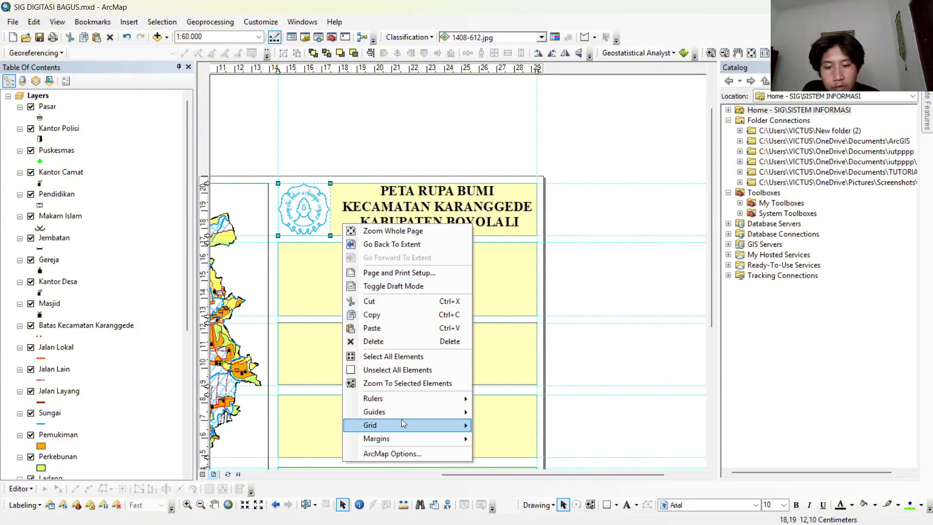
{"action": "left_click", "coordinate": [340, 227]}
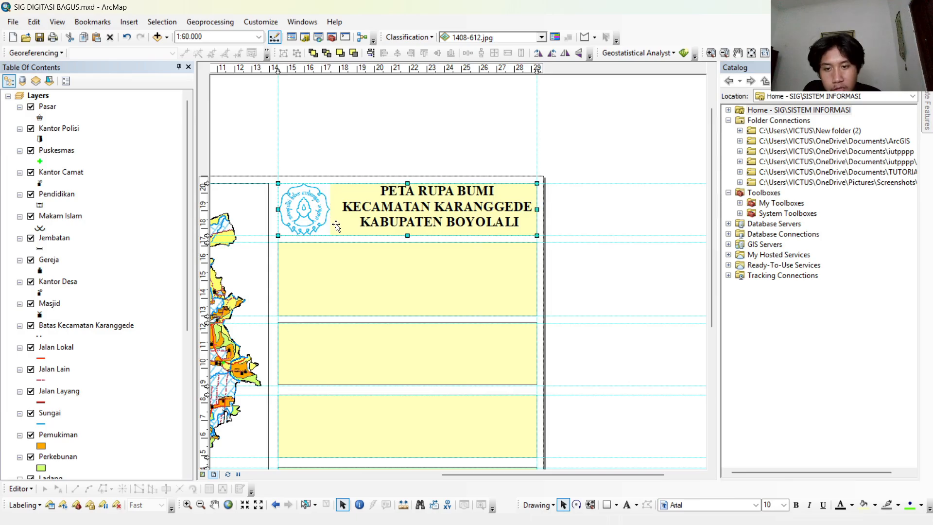
{"action": "right_click", "coordinate": [338, 227]}
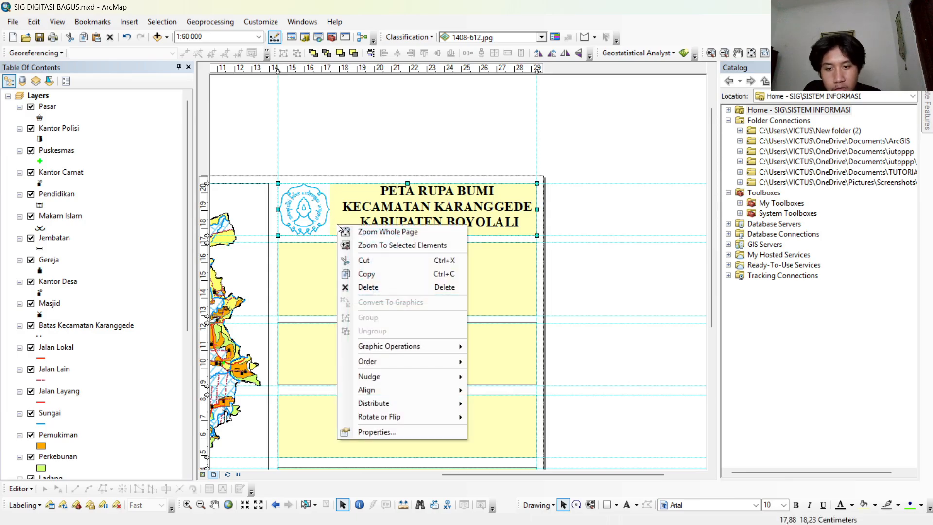
{"action": "left_click", "coordinate": [392, 430]}
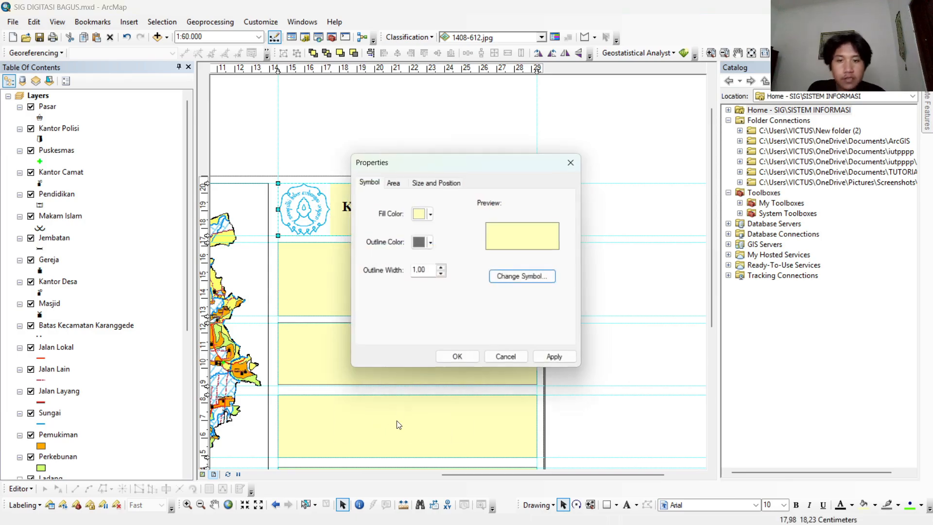
{"action": "left_click", "coordinate": [428, 215]}
{"action": "left_click", "coordinate": [432, 232]}
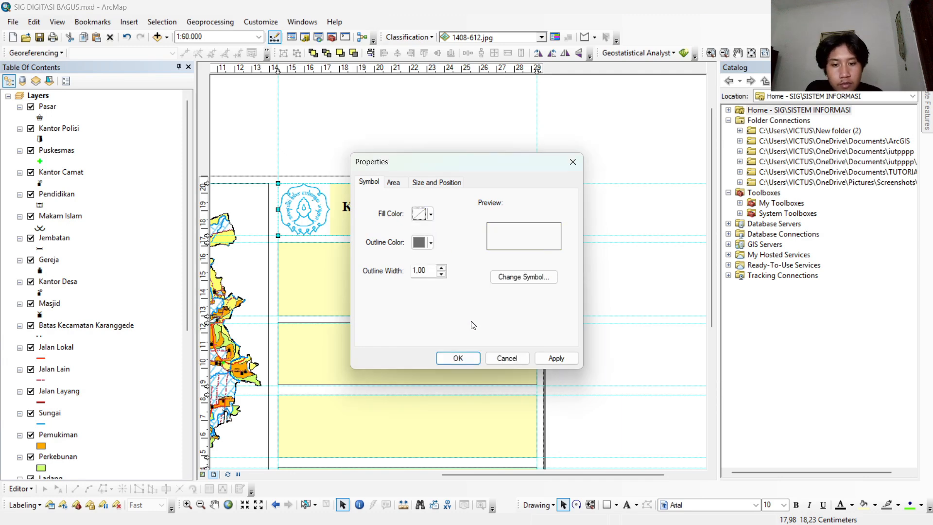
{"action": "left_click", "coordinate": [458, 358]}
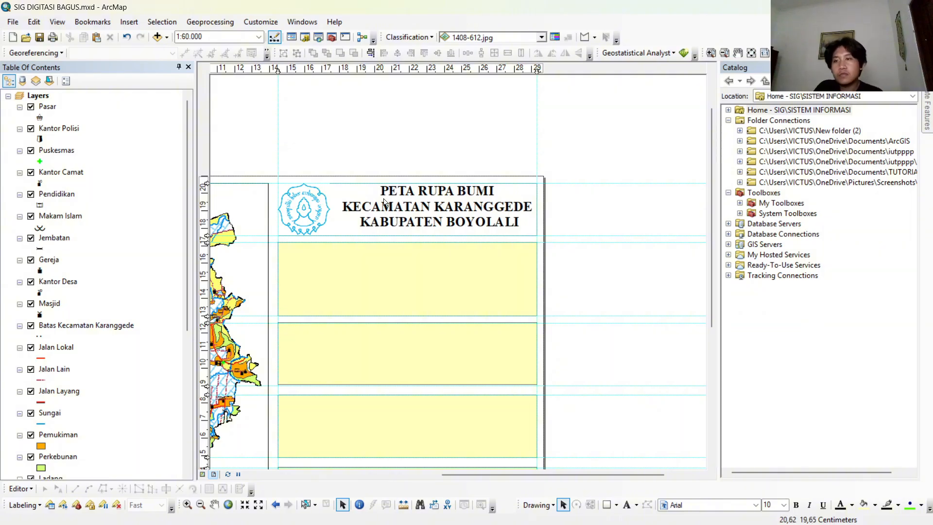
Insert a three-column legend of all map layers titled LEGENDA in bold Times New Roman, size 14.
{"action": "left_click", "coordinate": [128, 21]}
{"action": "left_click", "coordinate": [173, 104]}
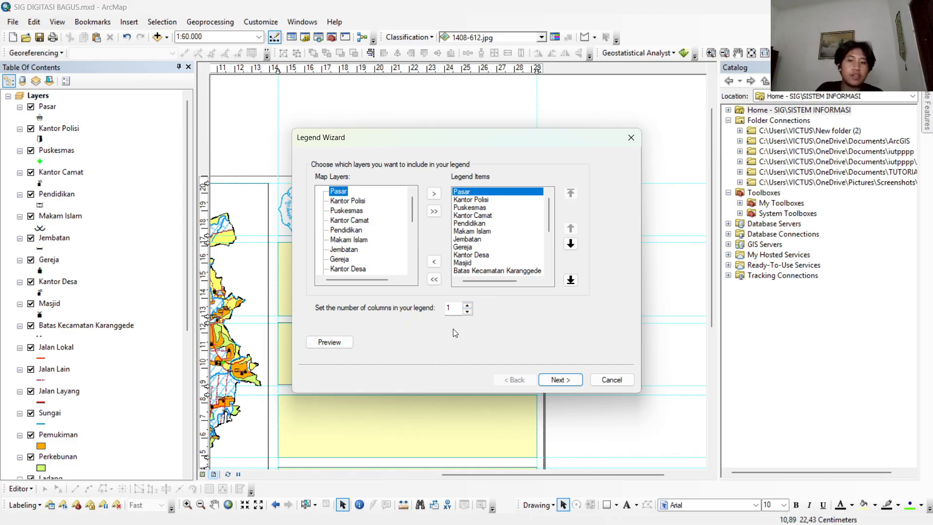
{"action": "left_click", "coordinate": [467, 306]}
{"action": "left_click", "coordinate": [540, 378]}
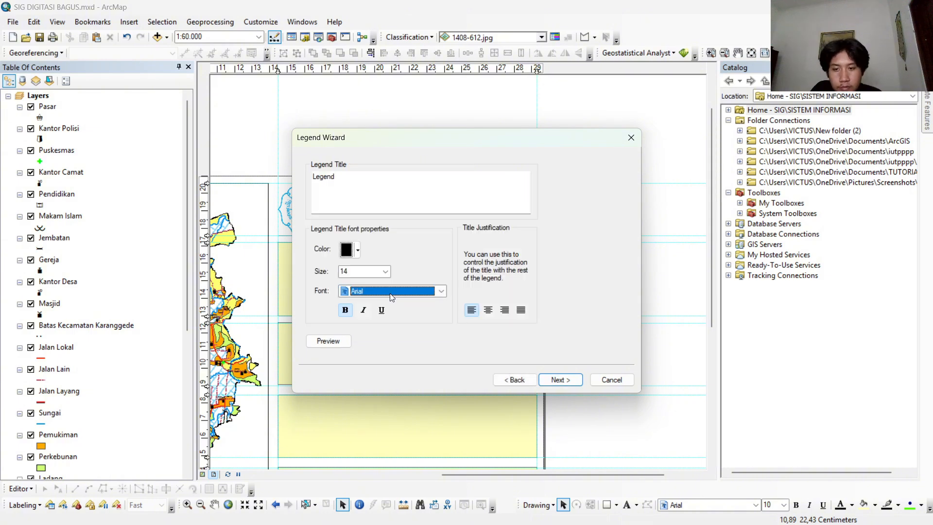
{"action": "type", "text": "LEGEND"}
{"action": "left_click", "coordinate": [572, 381]}
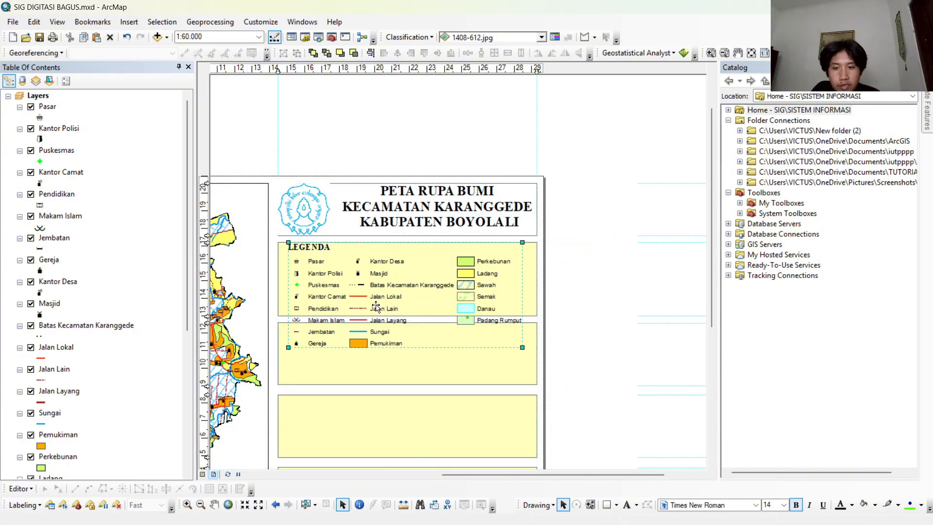
Extend the second box downward to enclose the legend, shorten the third box, and shift the two guides between them to match.
{"action": "left_click_drag", "start_coordinate": [408, 348], "coordinate": [408, 348]}
{"action": "left_click", "coordinate": [409, 367]}
{"action": "left_click_drag", "start_coordinate": [407, 342], "coordinate": [407, 354]}
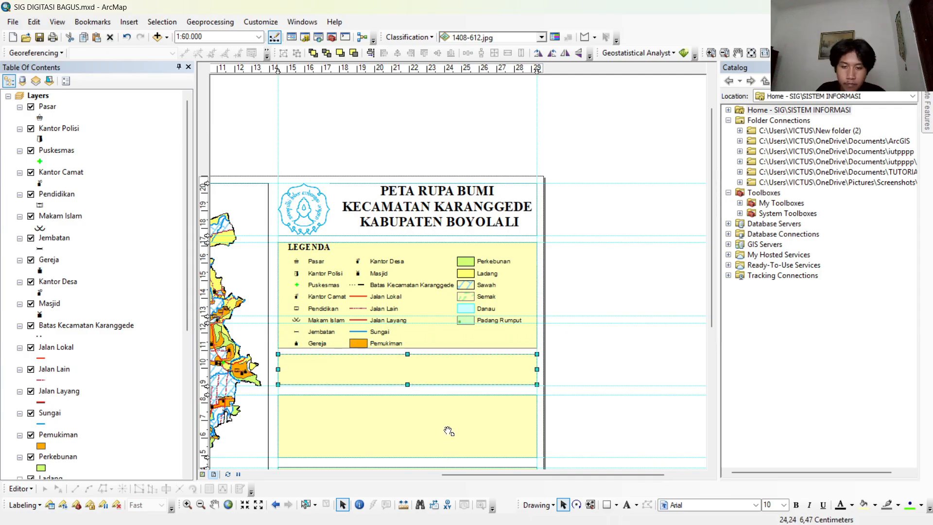
{"action": "left_click_drag", "start_coordinate": [448, 431], "coordinate": [574, 394]}
{"action": "left_click_drag", "start_coordinate": [206, 279], "coordinate": [206, 312]}
{"action": "left_click_drag", "start_coordinate": [206, 286], "coordinate": [206, 319]}
{"action": "left_click", "coordinate": [563, 282]}
{"action": "right_click", "coordinate": [499, 268]}
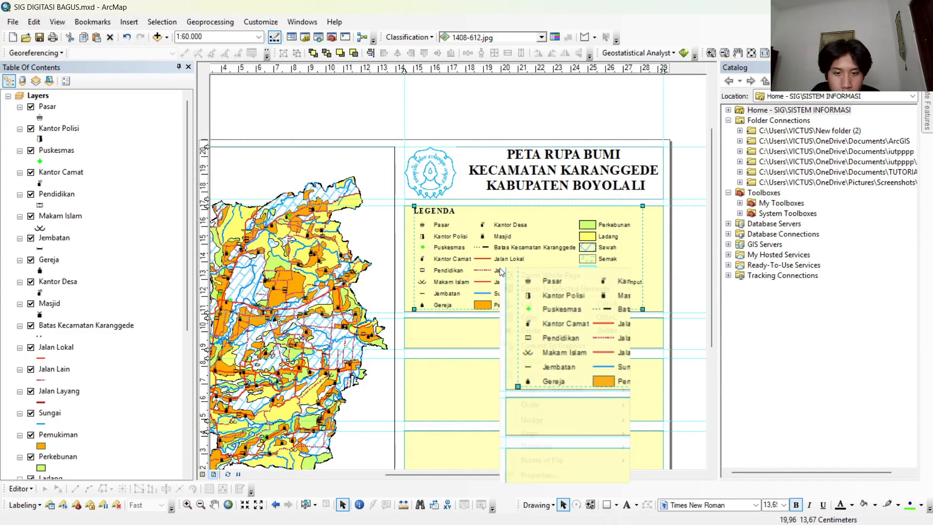
{"action": "left_click", "coordinate": [473, 327]}
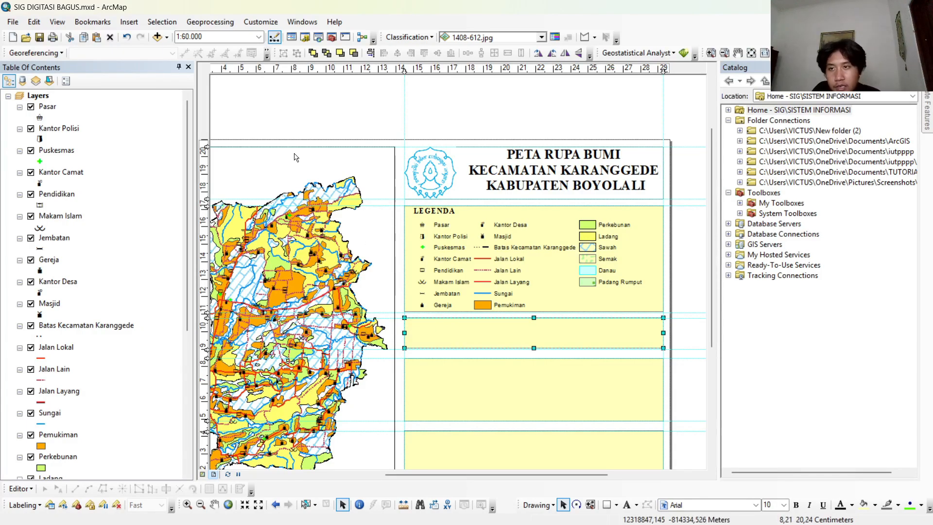
Insert an Alternating Scale Bar 1 scale bar and place it inside the third box, below the legend.
{"action": "left_click", "coordinate": [131, 22]}
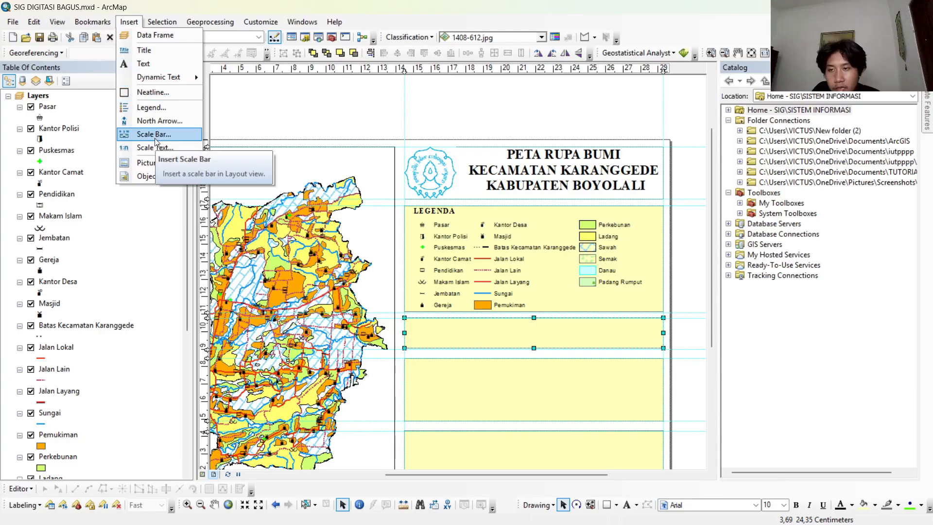
{"action": "left_click", "coordinate": [154, 134]}
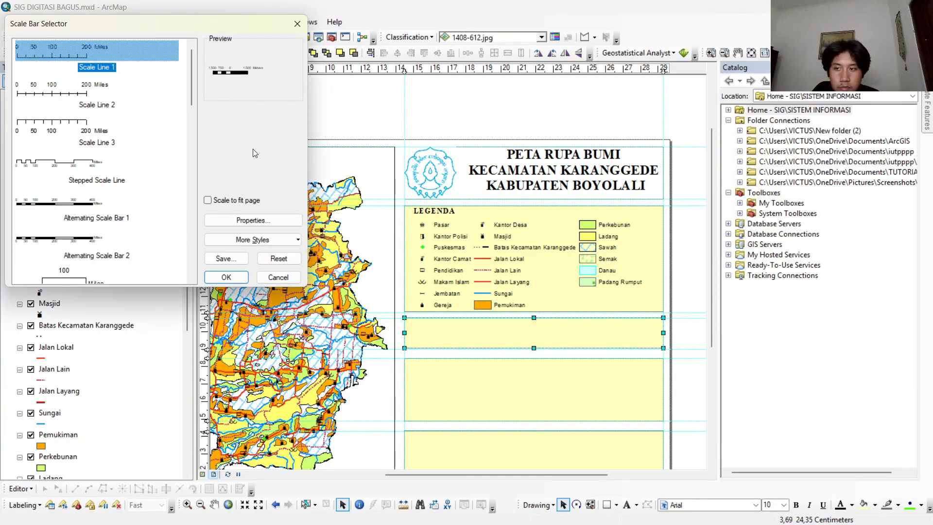
{"action": "scroll", "coordinate": [97, 200], "scroll_direction": "down", "scroll_amount": 3}
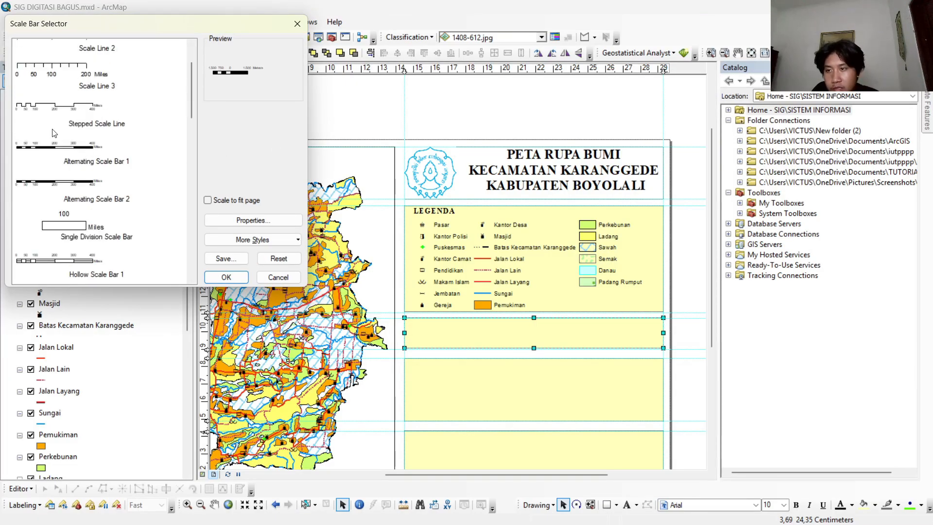
{"action": "left_click", "coordinate": [75, 147]}
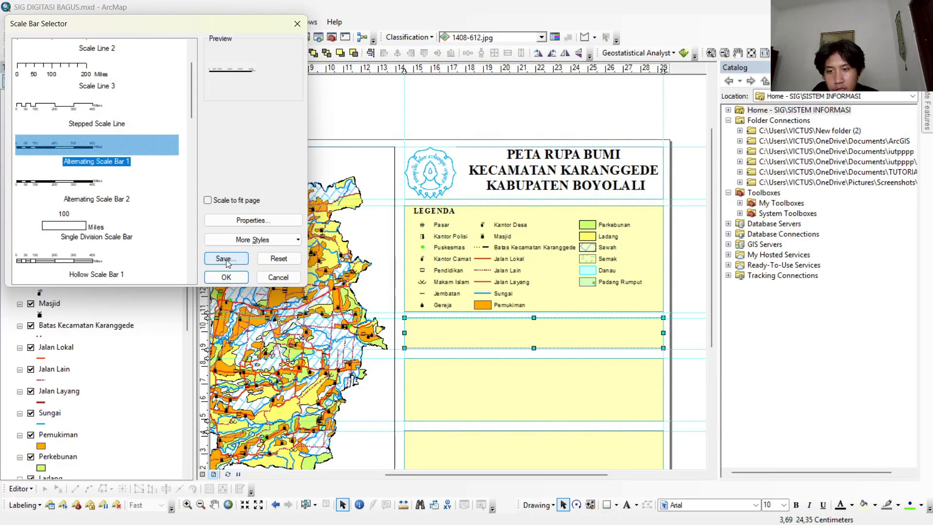
{"action": "left_click", "coordinate": [226, 277]}
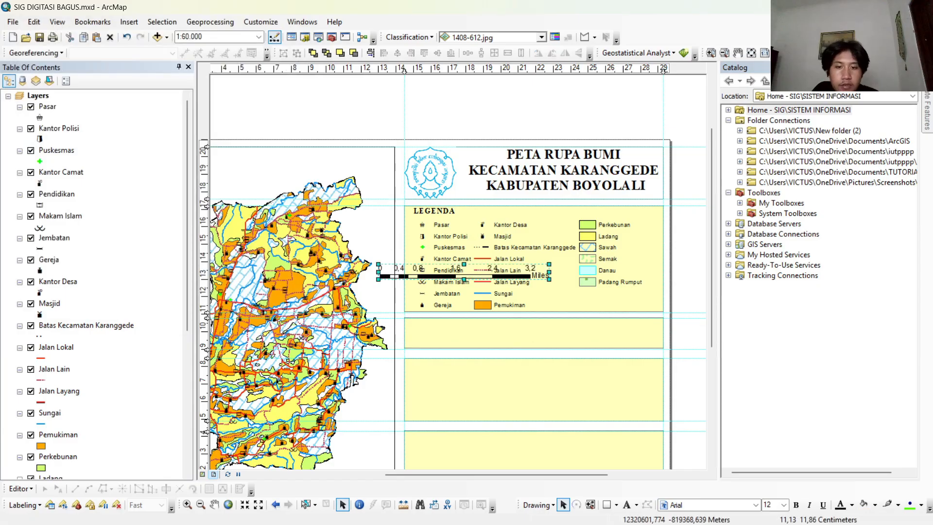
{"action": "left_click_drag", "start_coordinate": [424, 276], "coordinate": [491, 340]}
{"action": "left_click_drag", "start_coordinate": [492, 340], "coordinate": [491, 340]}
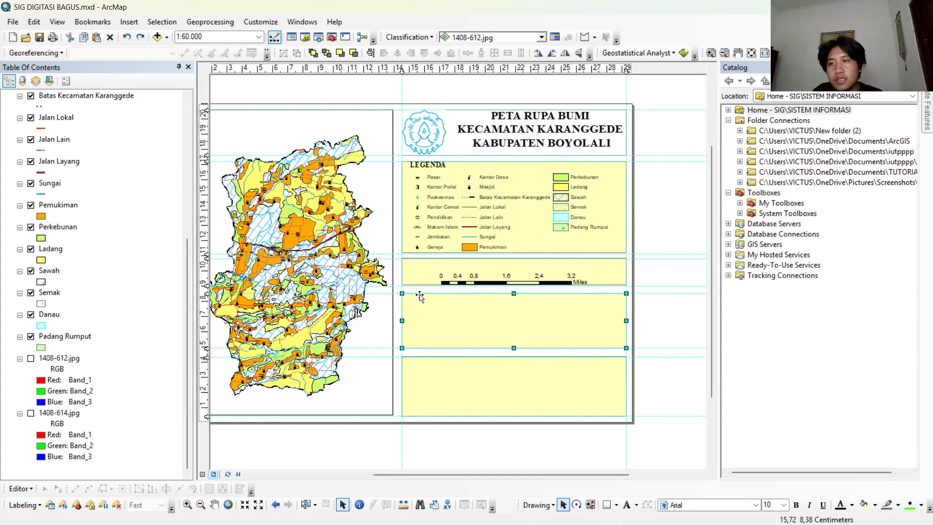
Insert a new data frame in the layout and add Batas_Karanggede.shp from the TUTORIAL folder to it.
{"action": "left_click", "coordinate": [133, 26]}
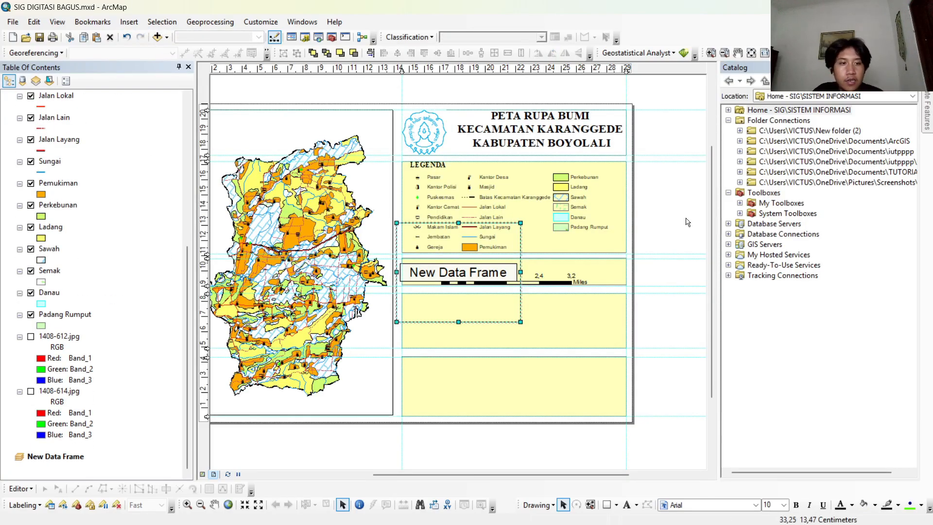
{"action": "left_click", "coordinate": [740, 172]}
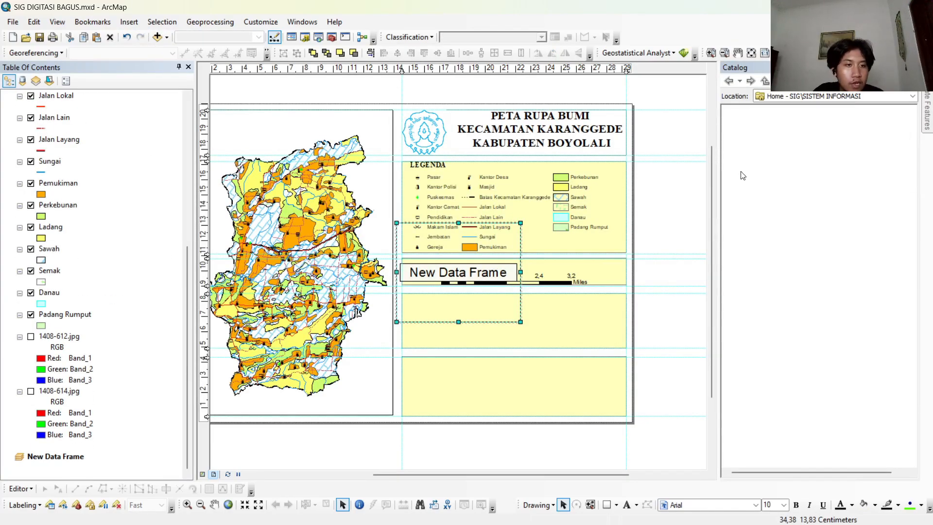
{"action": "left_click", "coordinate": [785, 245]}
{"action": "mouse_move", "coordinate": [784, 246]}
{"action": "left_mouse_down"}
{"action": "mouse_move", "coordinate": [218, 364]}
{"action": "mouse_move", "coordinate": [77, 443]}
{"action": "mouse_move", "coordinate": [64, 463]}
{"action": "left_mouse_up"}
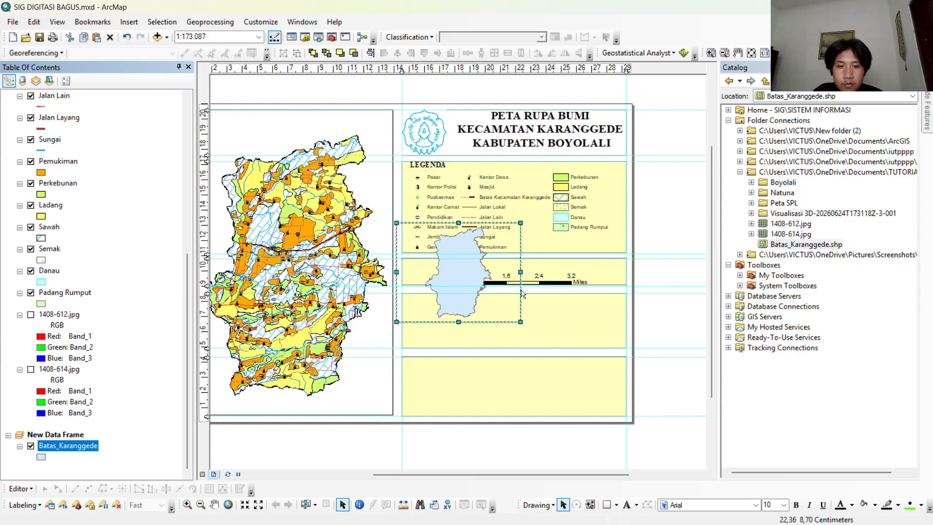
Fit the new data frame into the right end of the fourth box and set its map scale to 1:400.000.
{"action": "mouse_move", "coordinate": [520, 321]}
{"action": "left_mouse_down"}
{"action": "mouse_move", "coordinate": [491, 286]}
{"action": "mouse_move", "coordinate": [503, 307]}
{"action": "mouse_move", "coordinate": [594, 329]}
{"action": "left_mouse_up"}
{"action": "left_click_drag", "start_coordinate": [531, 285], "coordinate": [537, 294]}
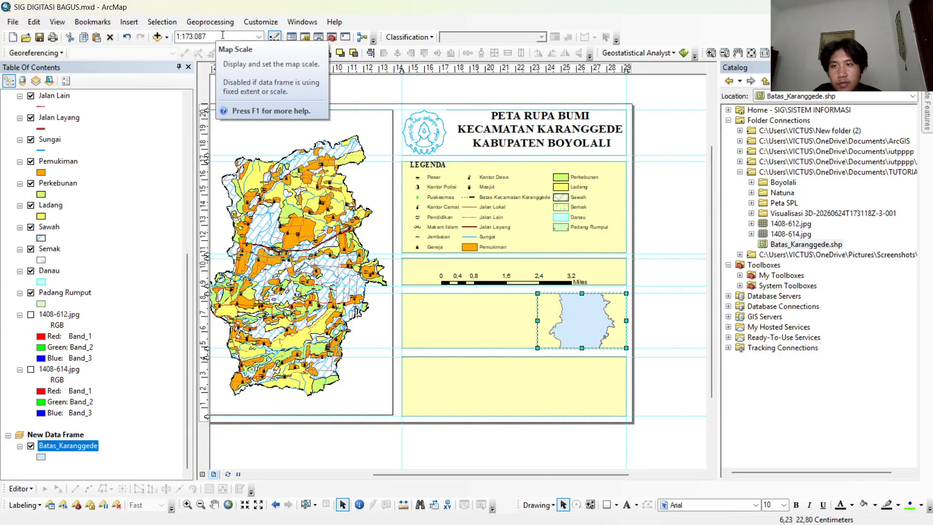
{"action": "left_click", "coordinate": [258, 36]}
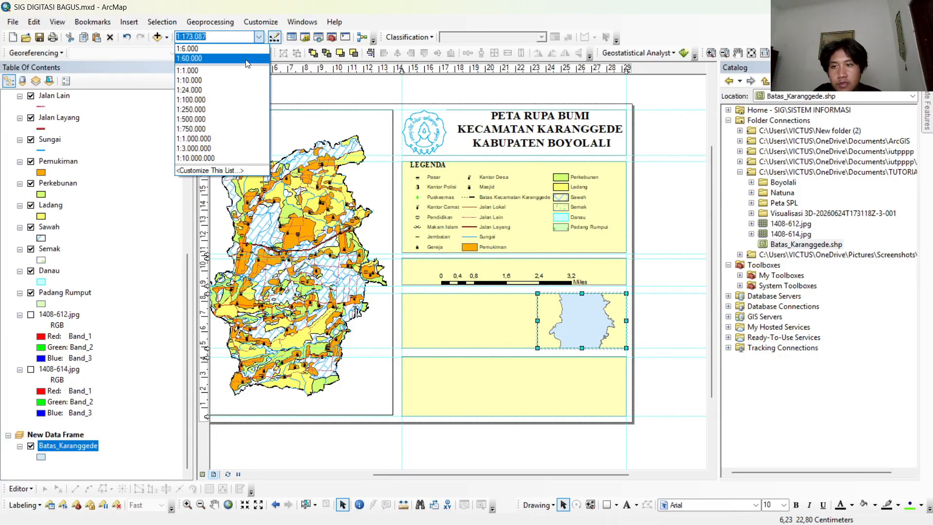
{"action": "left_click", "coordinate": [232, 110]}
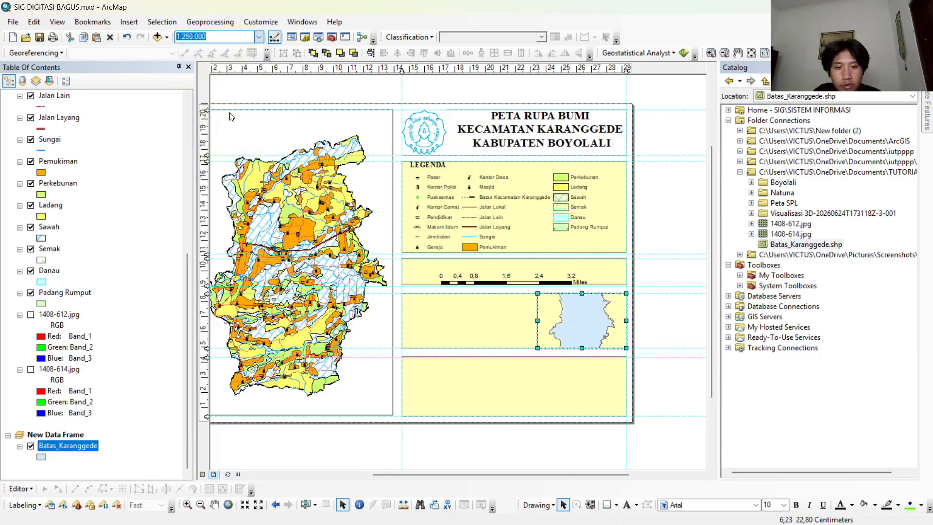
{"action": "left_click", "coordinate": [259, 37]}
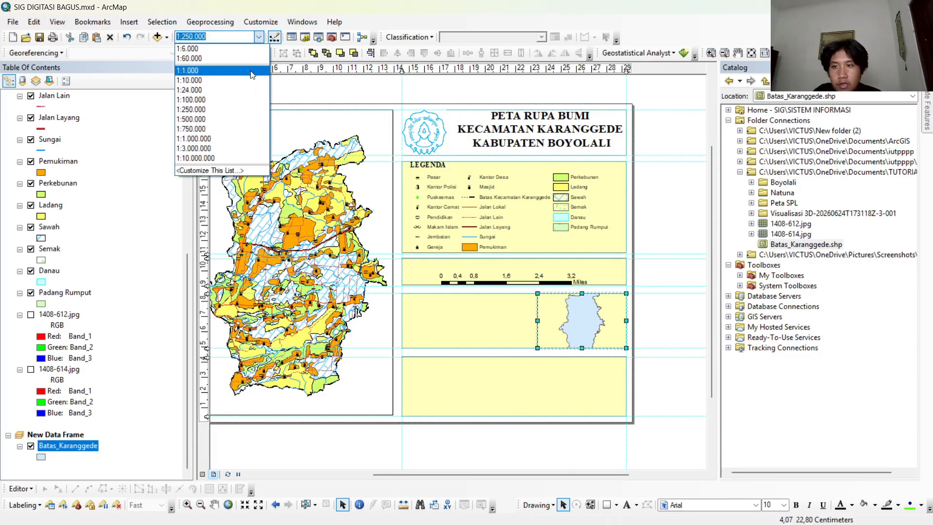
{"action": "left_click", "coordinate": [233, 119]}
{"action": "left_click", "coordinate": [227, 35]}
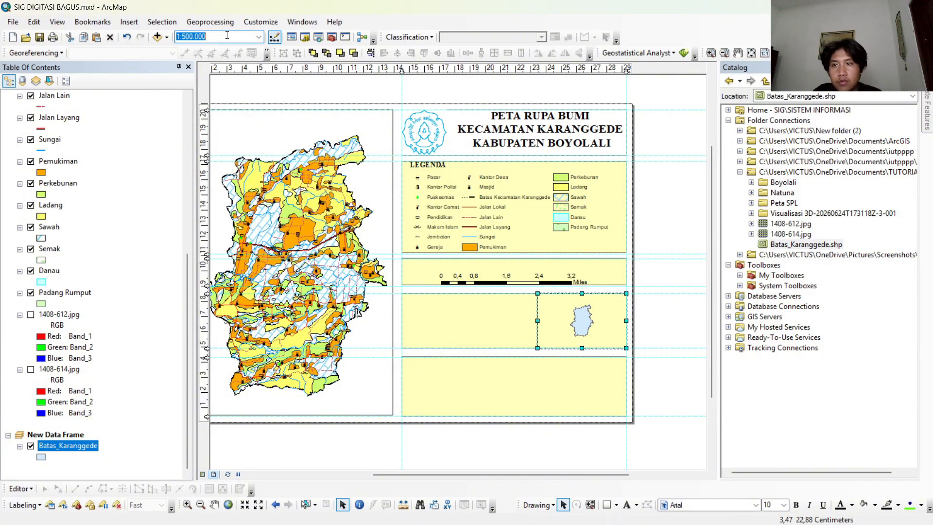
{"action": "type", "text": "400000"}
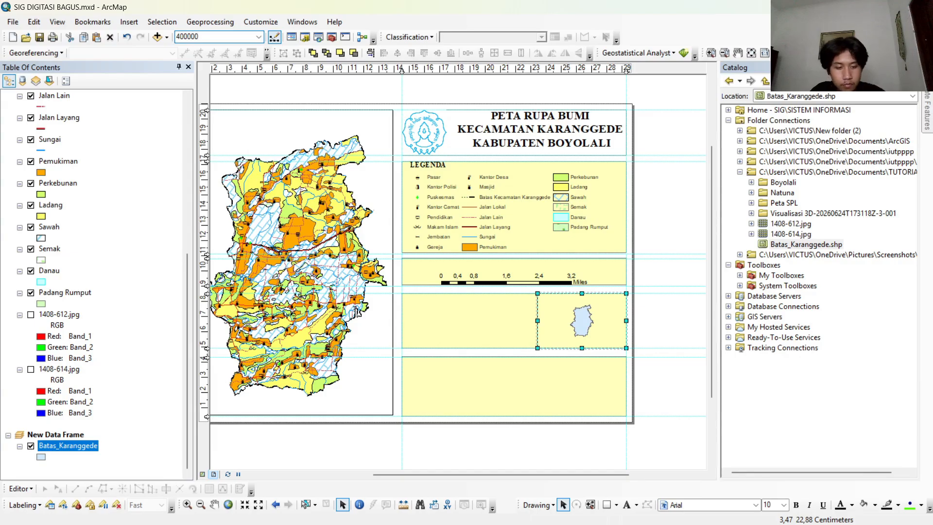
{"action": "key", "text": "Return"}
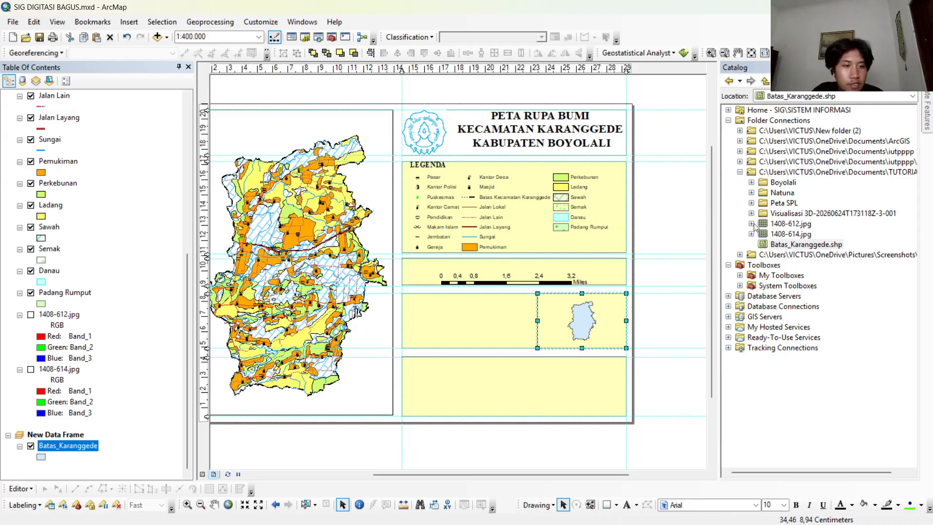
Add ADMINISTRASI_AR_KECAMATAN from the BatasWilayah dataset of the KAB BOYOLALI geodatabase to the new data frame, below Batas_Karanggede.
{"action": "left_click", "coordinate": [751, 182]}
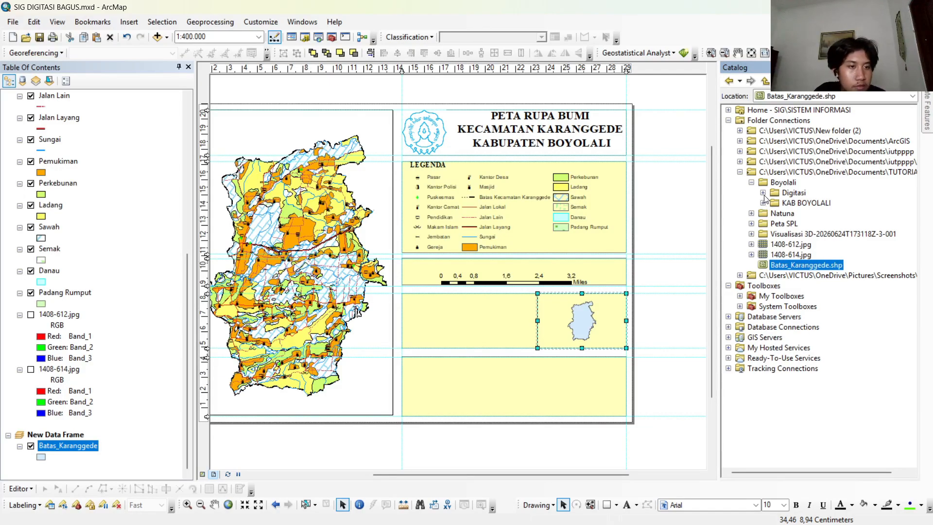
{"action": "left_click", "coordinate": [763, 203]}
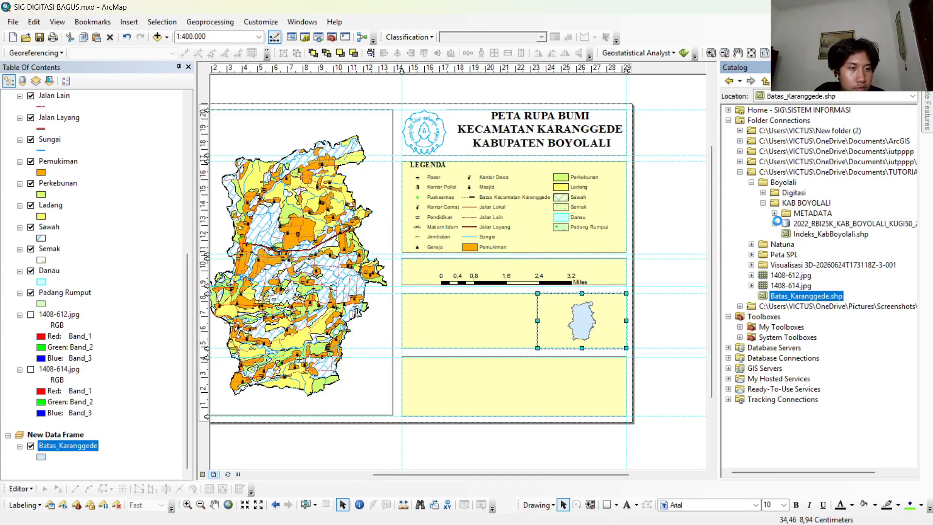
{"action": "left_click", "coordinate": [776, 223]}
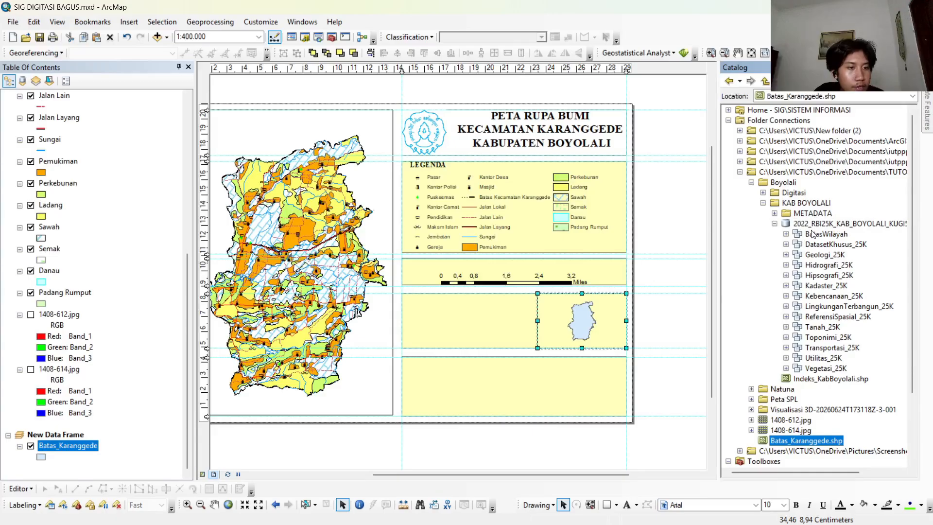
{"action": "left_click", "coordinate": [786, 233]}
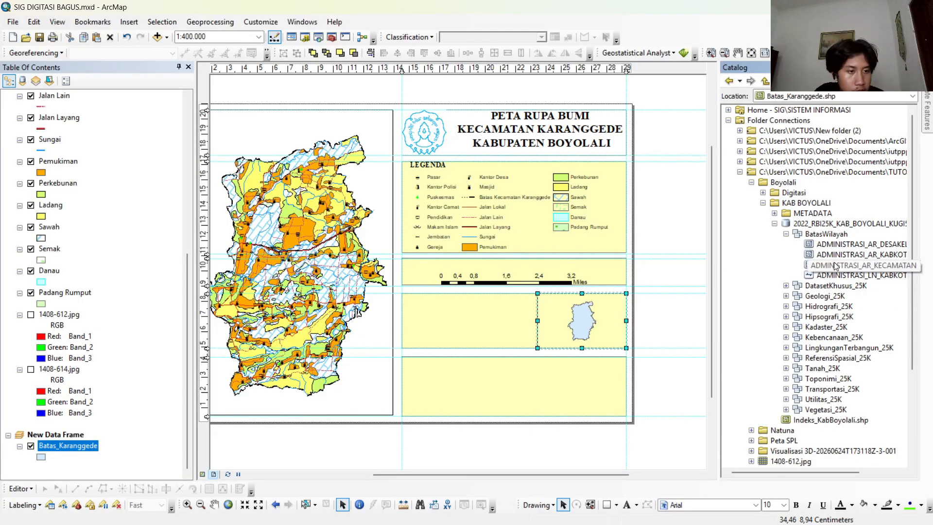
{"action": "left_click_drag", "start_coordinate": [819, 266], "coordinate": [45, 470]}
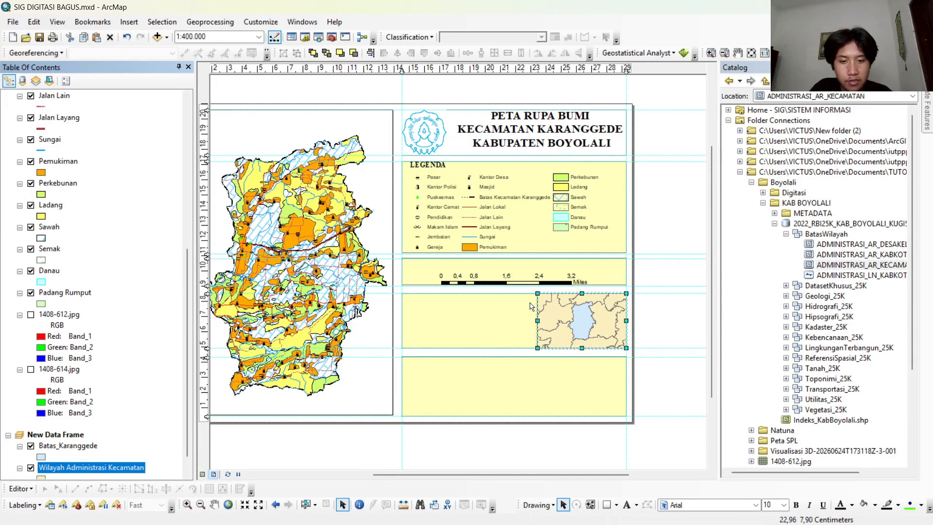
Narrow the inset data frame slightly from its left edge, keeping its right edge on the fourth box's border.
{"action": "left_click", "coordinate": [483, 324], "text": "shift"}
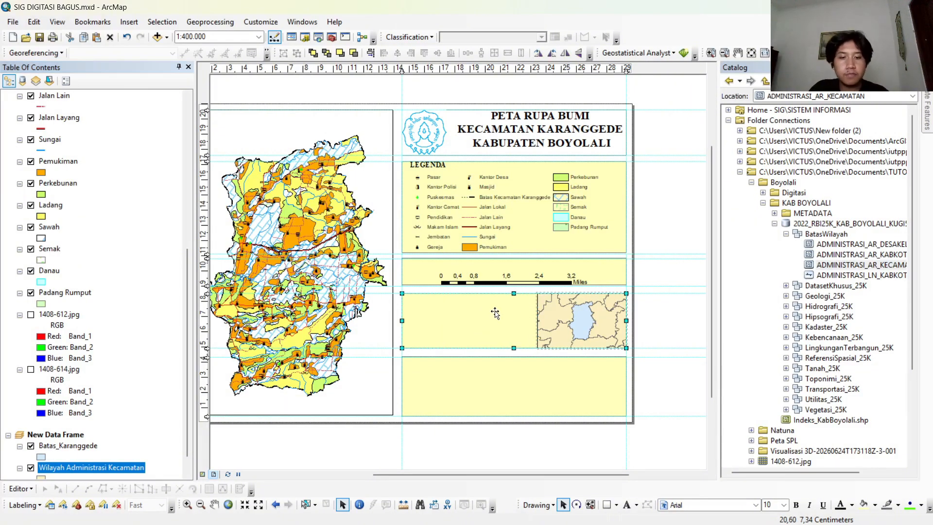
{"action": "left_click", "coordinate": [547, 322]}
{"action": "left_click_drag", "start_coordinate": [537, 294], "coordinate": [544, 300]}
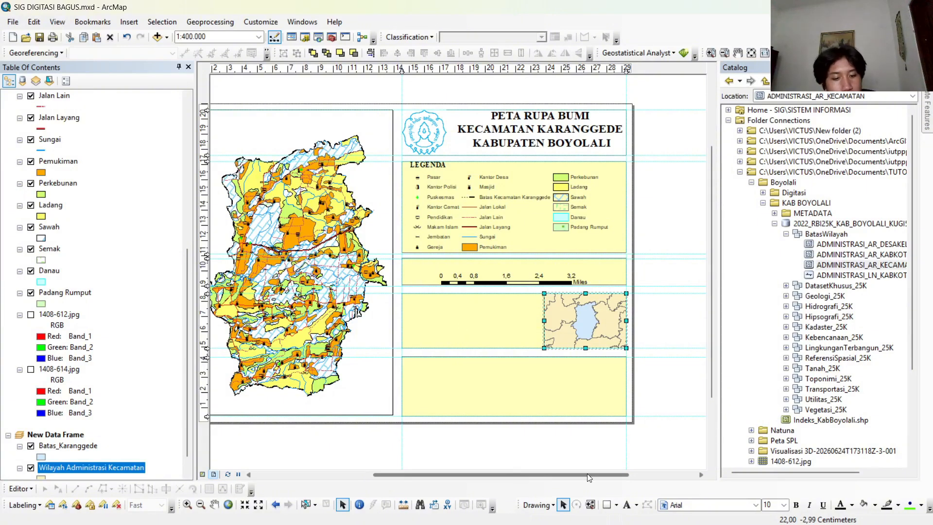
Place a text element in the free left part of the fourth box and open its properties.
{"action": "left_click", "coordinate": [626, 504]}
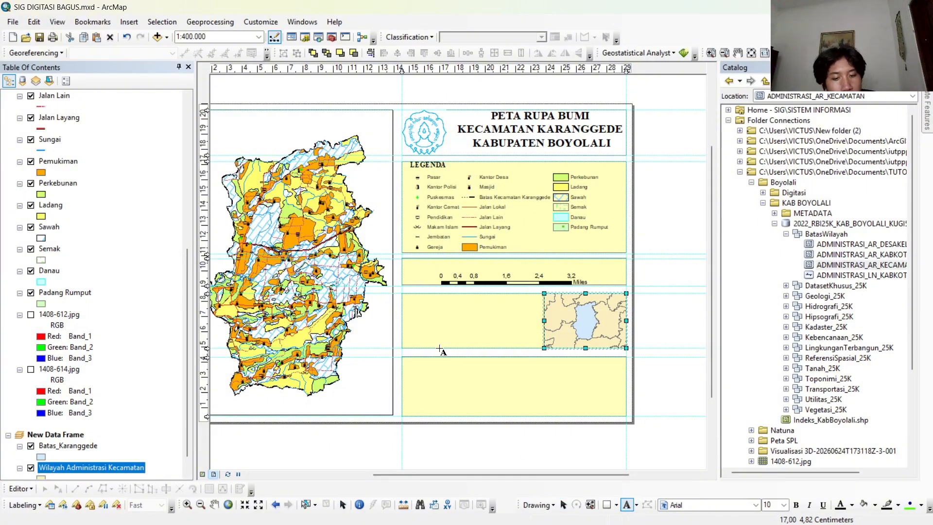
{"action": "left_click", "coordinate": [430, 307]}
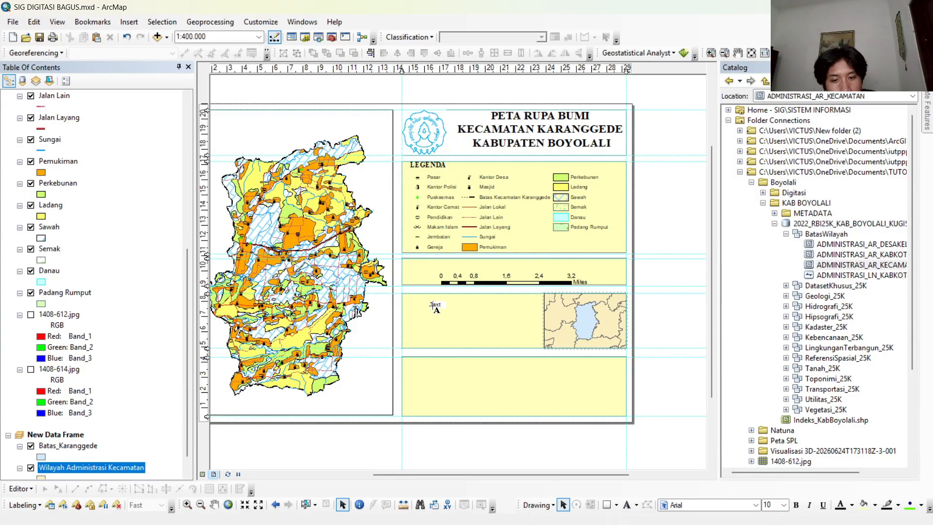
{"action": "right_click", "coordinate": [435, 307]}
{"action": "left_click", "coordinate": [439, 308]}
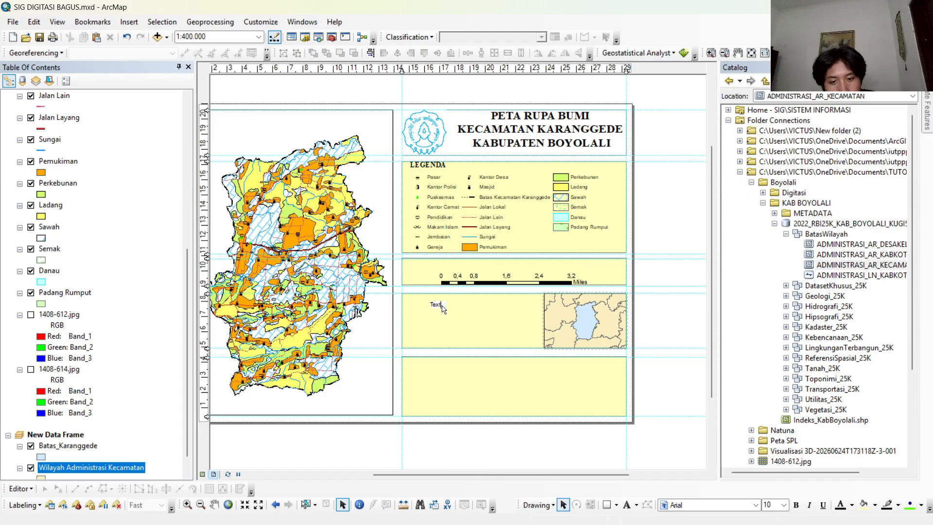
{"action": "left_click", "coordinate": [458, 315]}
{"action": "left_click", "coordinate": [439, 307]}
{"action": "left_click", "coordinate": [436, 305]}
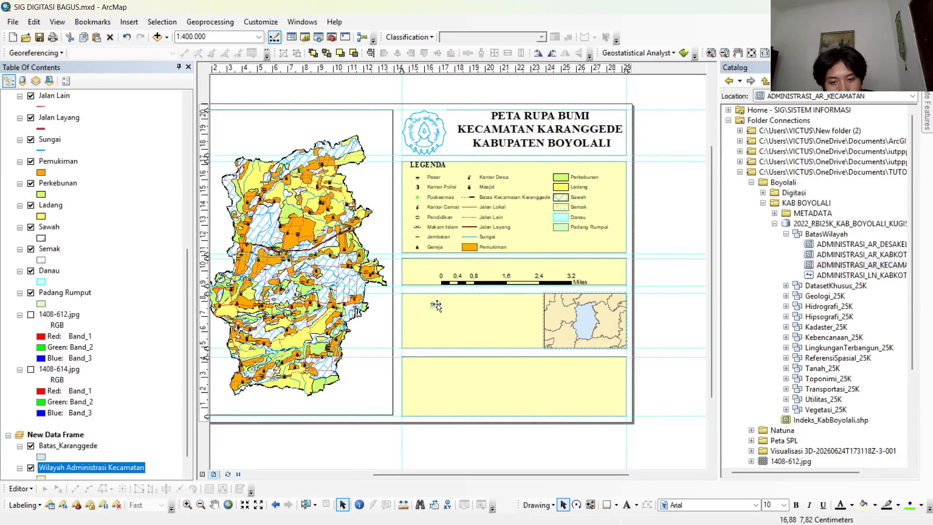
{"action": "right_click", "coordinate": [437, 305]}
{"action": "left_click", "coordinate": [491, 512]}
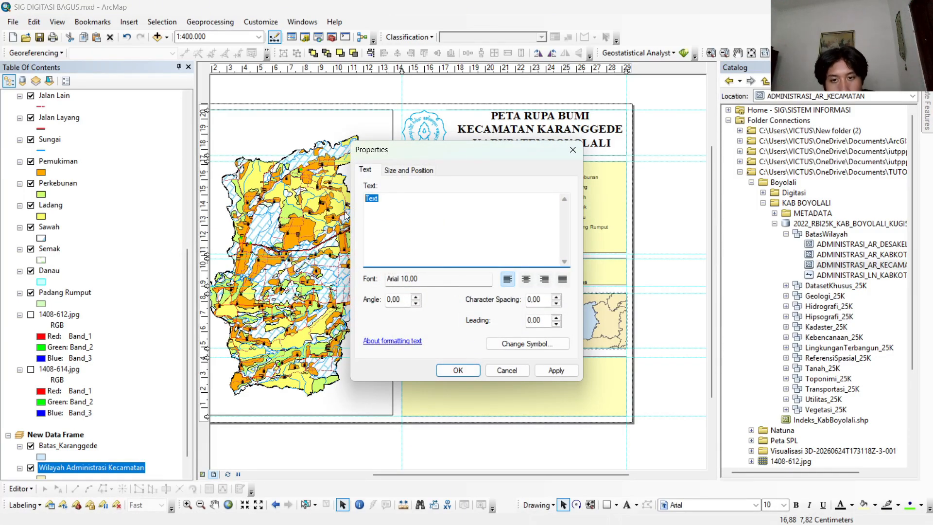
Replace the placeholder text with the lines "Coordinate System : GCS WGS 1984", "Datum : WGS 1984" and "Units : Degree".
{"action": "key", "text": "BackSpace"}
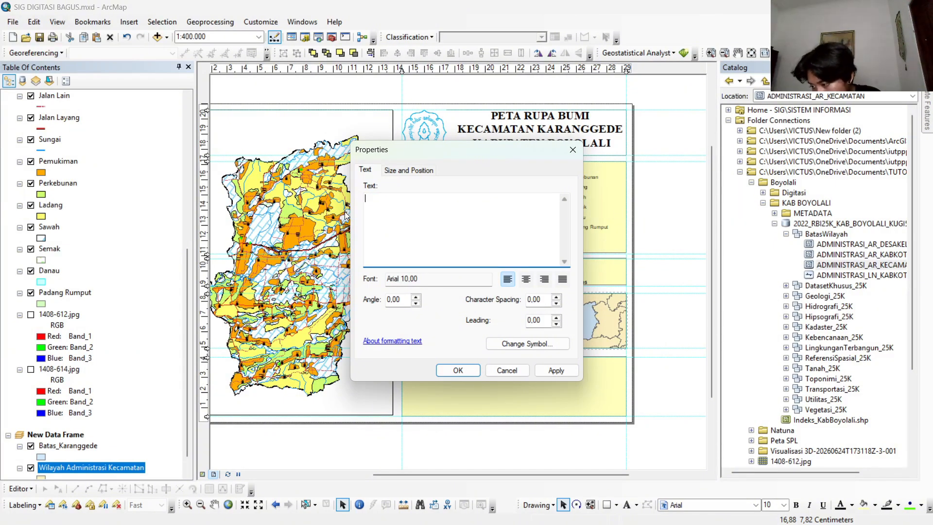
{"action": "type", "text": "Coordi"}
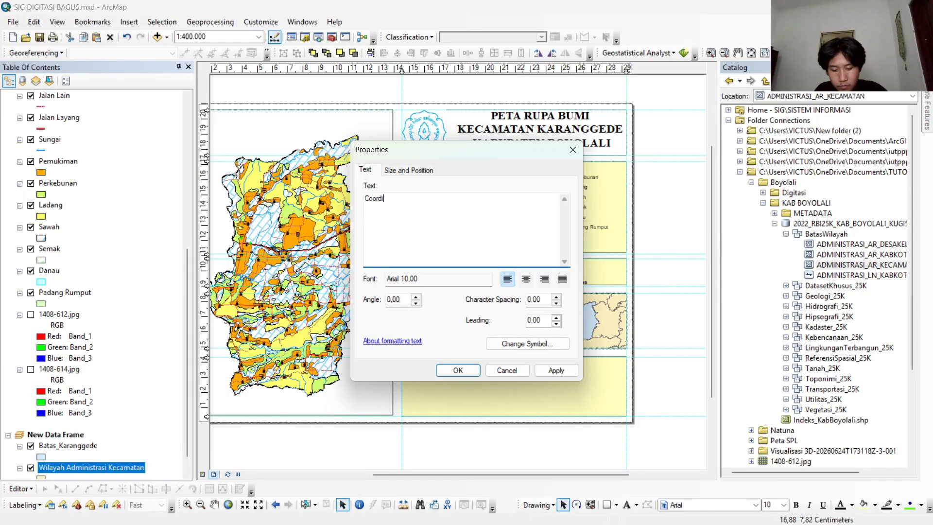
{"action": "type", "text": "nate System : GCS"}
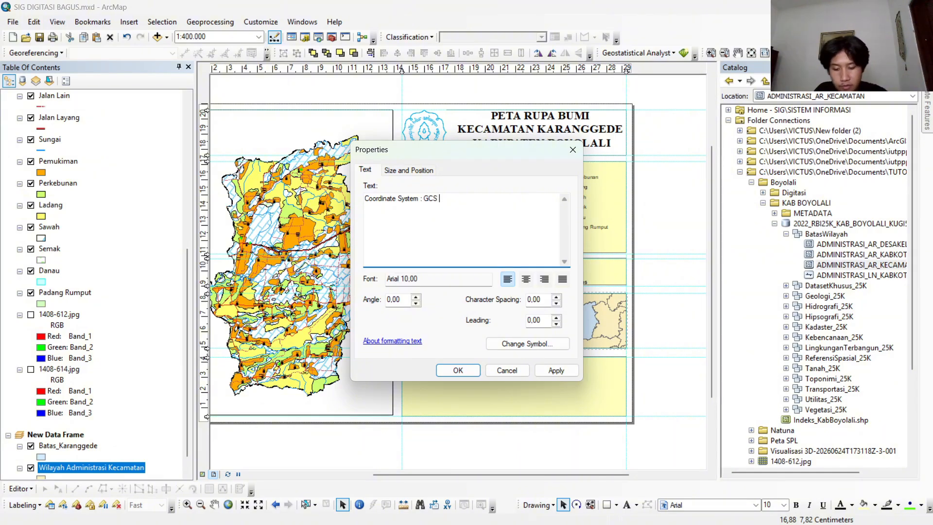
{"action": "type", "text": "WGS"}
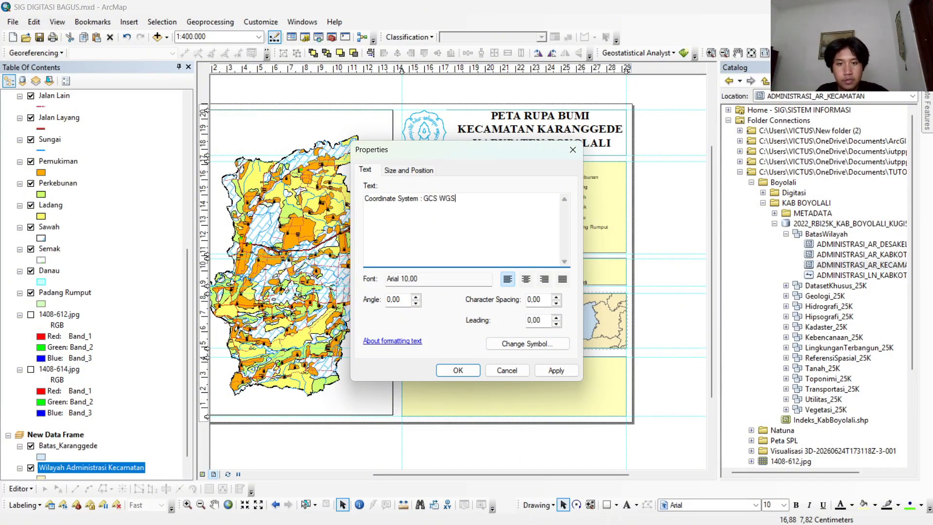
{"action": "type", "text": " 198"}
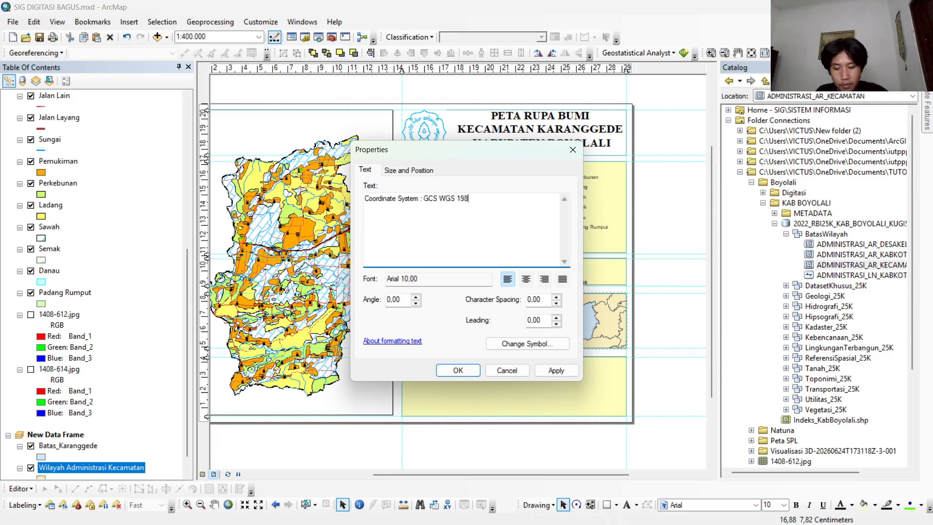
{"action": "type", "text": "4"}
{"action": "key", "text": "Return"}
{"action": "type", "text": "Datum : WGS"}
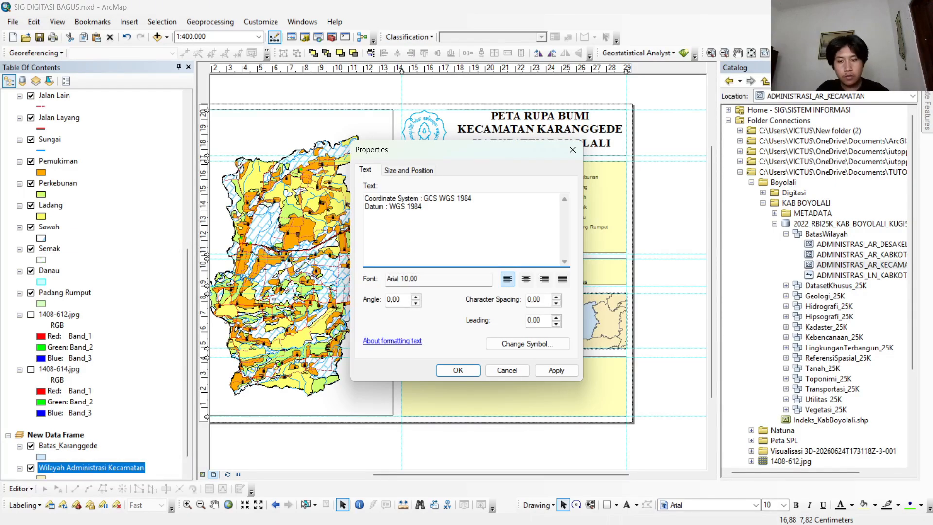
{"action": "type", "text": "Units : Degree"}
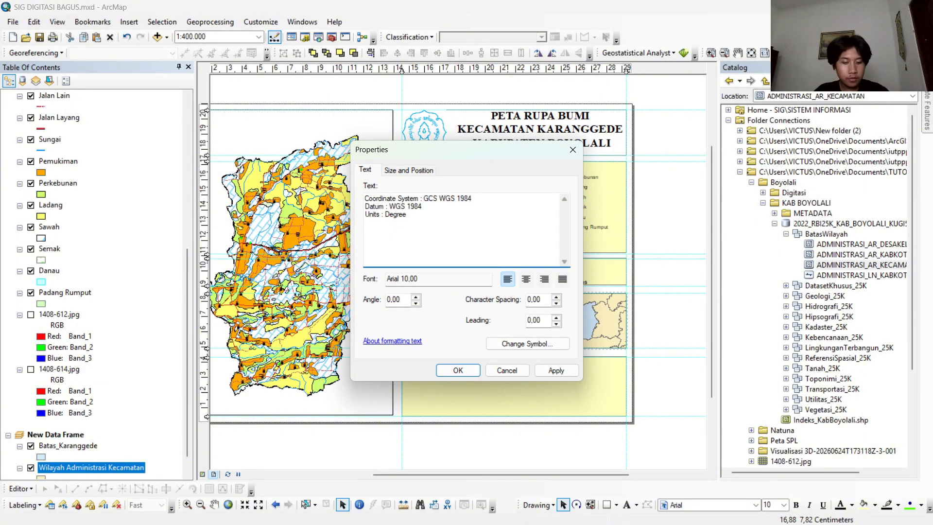
Extend the text with a "Sumber :" line and the first source, "1. Peta Administrasi Kabupaten Boyolali".
{"action": "key", "text": "Return"}
{"action": "type", "text": "Sumber :"}
{"action": "key", "text": "Return"}
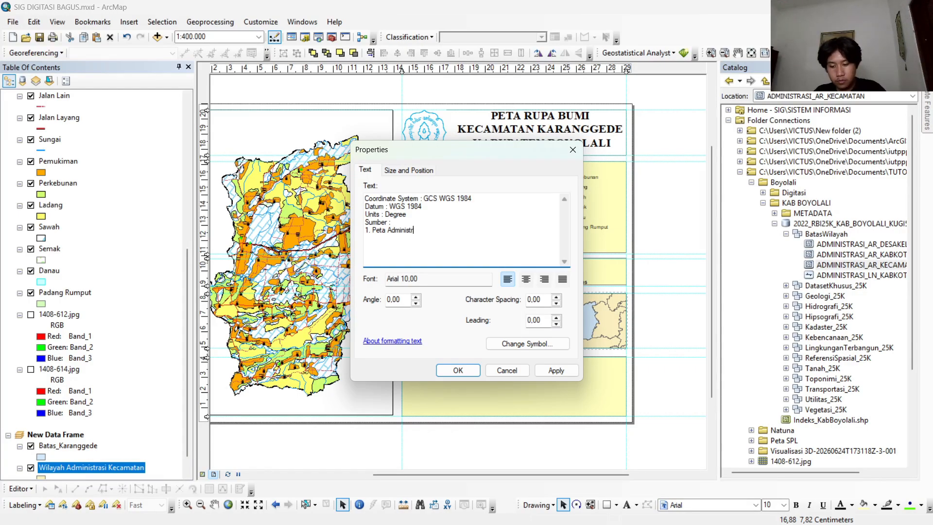
{"action": "type", "text": "asi B"}
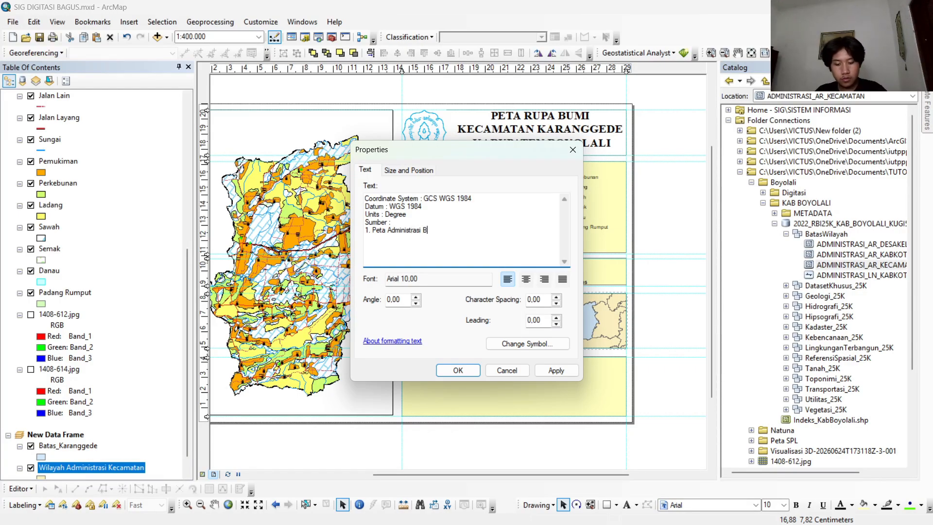
{"action": "key", "text": "BackSpace"}
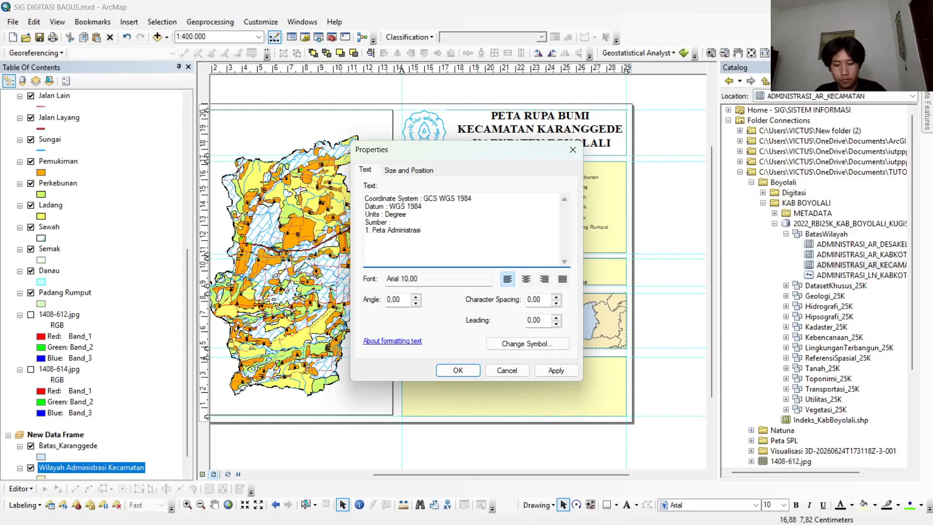
{"action": "type", "text": "Kabupaten"}
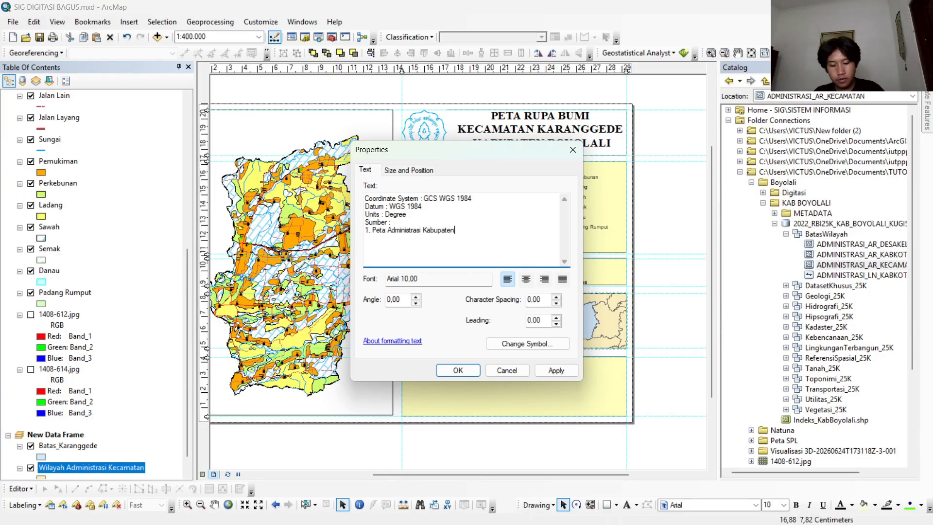
{"action": "type", "text": " B"}
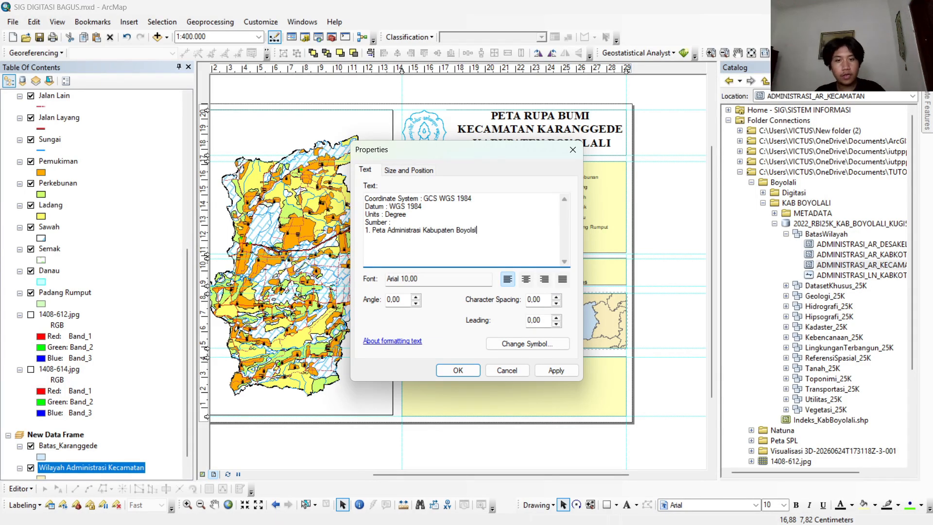
{"action": "type", "text": "oyolali"}
Add the source lines "2. Peta RBI 1:25.000 1408-612 Simo" and "3. Peta RBI 1:25.000 1408-614 Karanggede".
{"action": "key", "text": "Return"}
{"action": "type", "text": "2. Peta RBI 1:25.000 1408"}
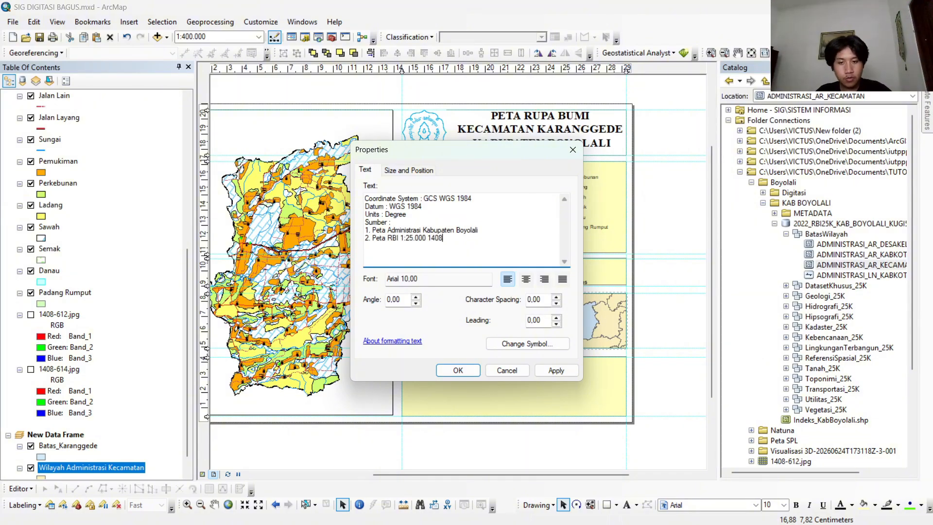
{"action": "type", "text": "-612 Simo"}
{"action": "key", "text": "Return"}
{"action": "type", "text": "3. Peta RBI 1:25"}
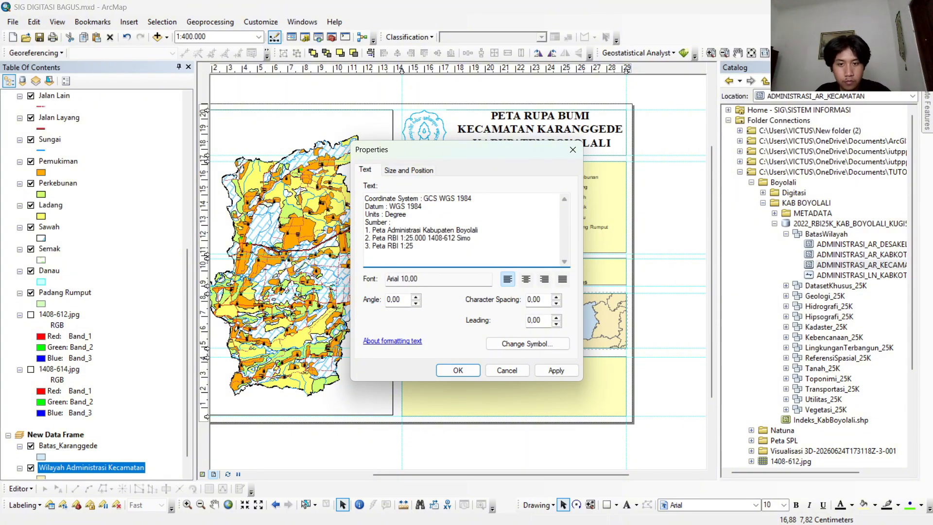
{"action": "type", "text": ".000 1408-614 Karanggede"}
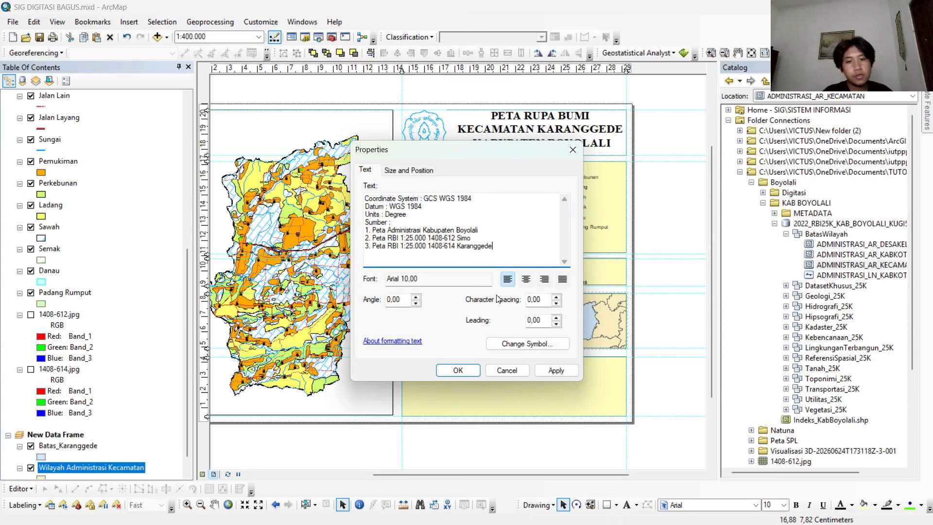
Apply the coordinate and source text, set its font to Times New Roman and fit it inside the fourth box beside the inset map.
{"action": "left_click", "coordinate": [520, 345]}
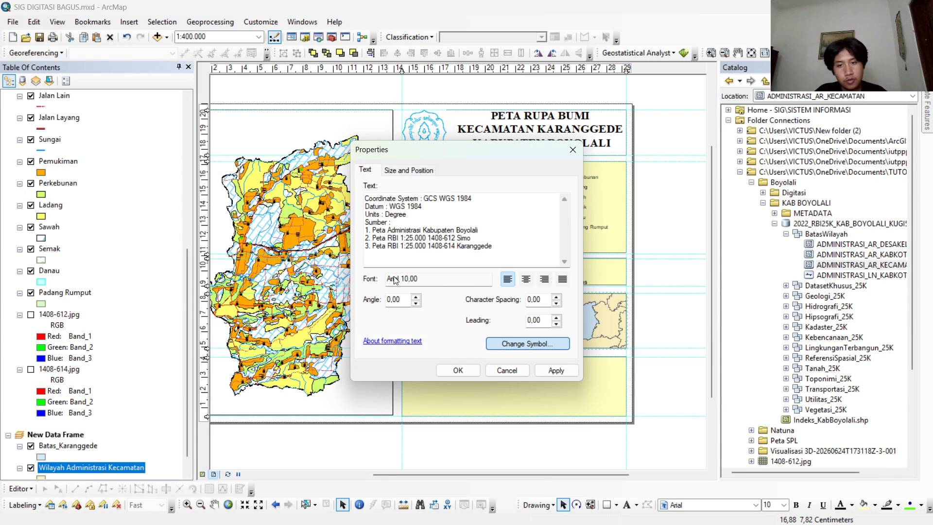
{"action": "left_click", "coordinate": [491, 340]}
{"action": "left_click", "coordinate": [515, 383]}
{"action": "left_click", "coordinate": [521, 347]}
{"action": "left_click", "coordinate": [509, 383]}
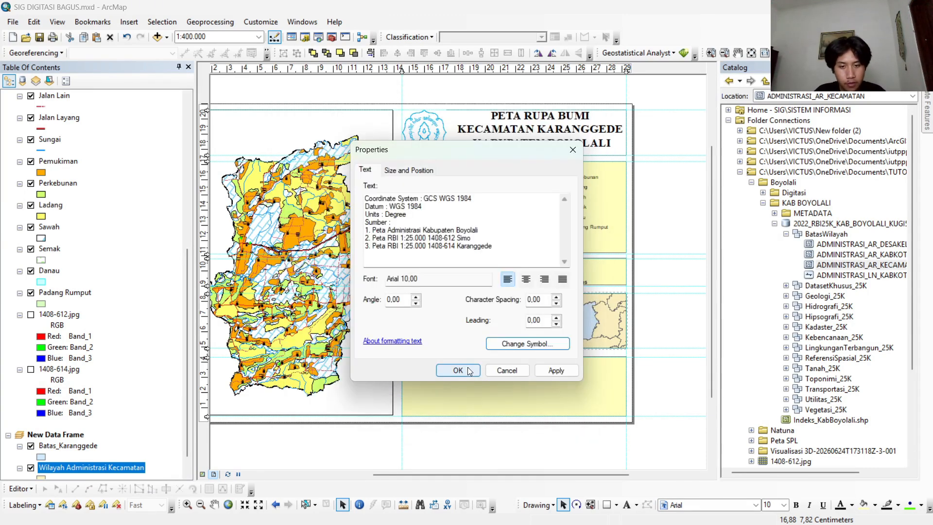
{"action": "left_click", "coordinate": [468, 371]}
{"action": "left_click", "coordinate": [707, 506]}
{"action": "type", "text": "Times New Roman"}
{"action": "key", "text": "Return"}
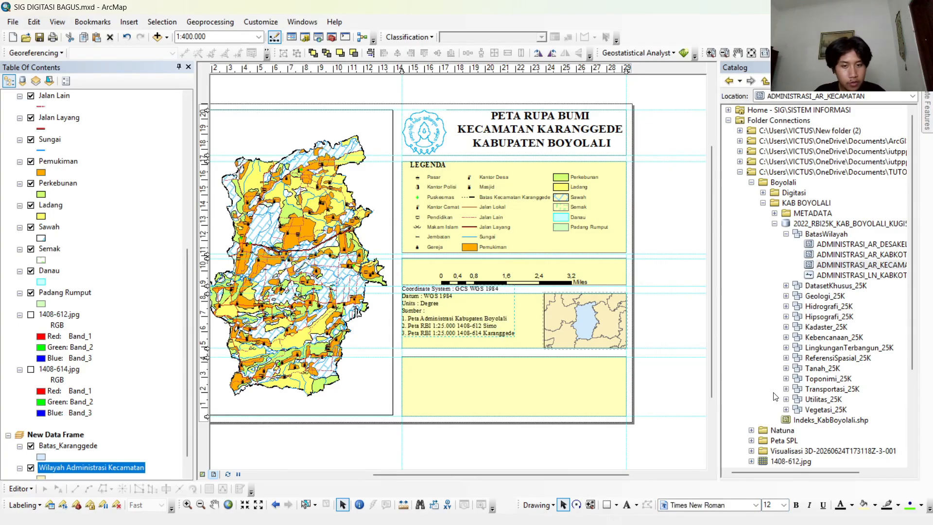
{"action": "left_click", "coordinate": [461, 373]}
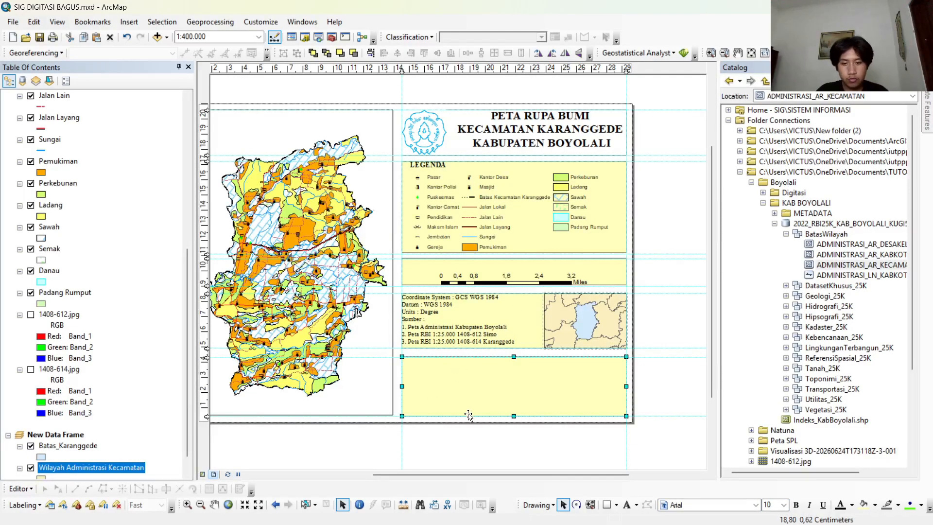
Place a new text element in the empty lowest box and open its properties.
{"action": "right_click", "coordinate": [485, 386]}
{"action": "left_click", "coordinate": [470, 378]}
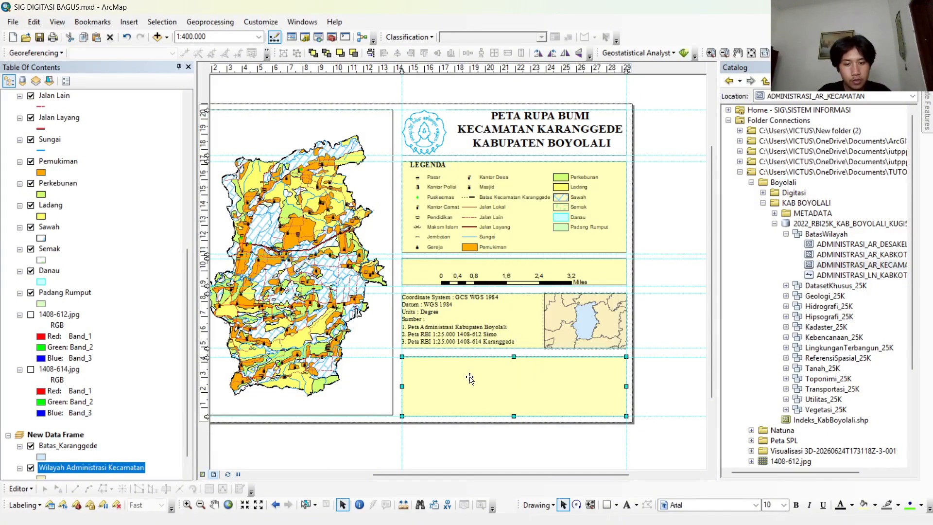
{"action": "left_click", "coordinate": [626, 505]}
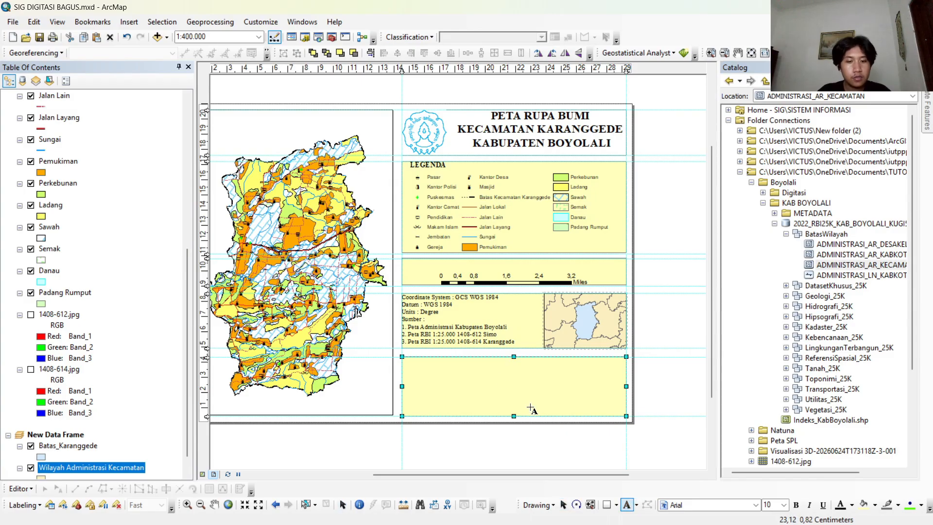
{"action": "left_click", "coordinate": [454, 366]}
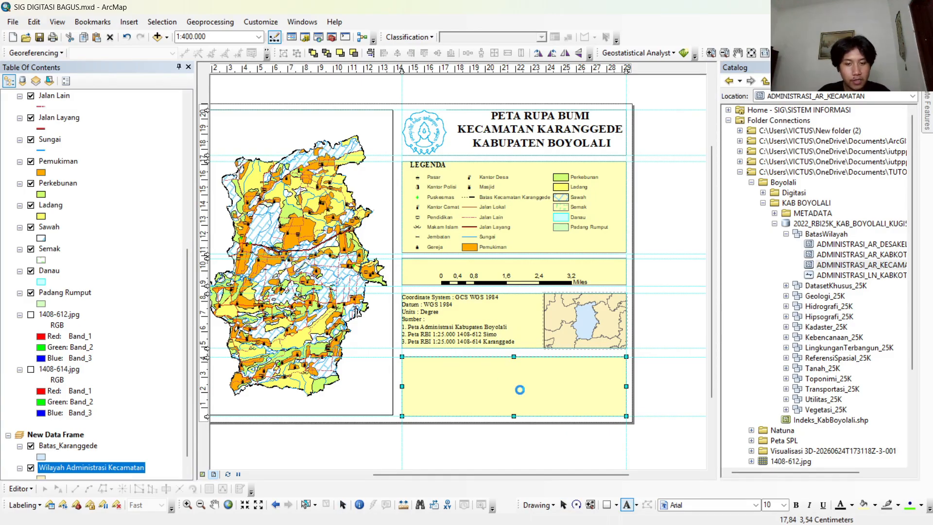
{"action": "double_click", "coordinate": [456, 365]}
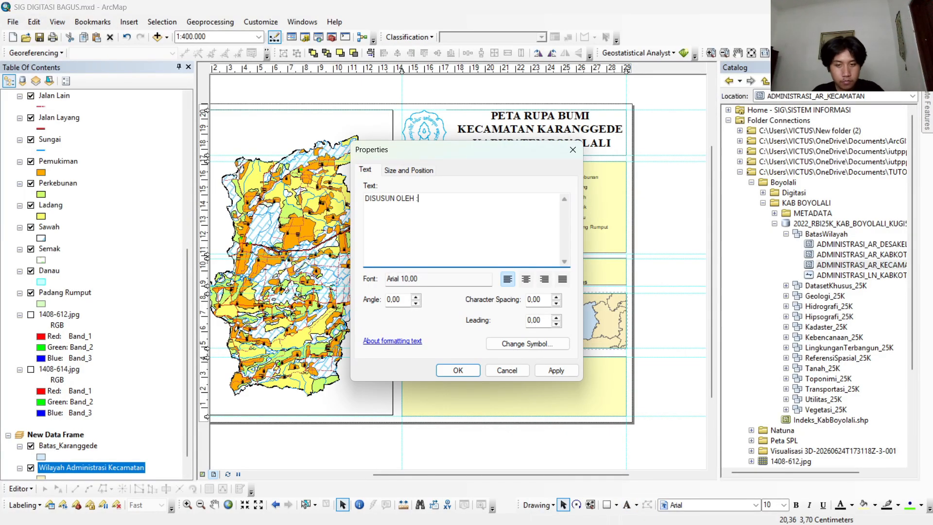
Replace the placeholder text with "DISUSUN OLEH :", the author's full name in capitals and the student number in parentheses.
{"action": "key", "text": "Return"}
{"action": "key", "text": "BackSpace"}
{"action": "key", "text": "BackSpace"}
{"action": "key", "text": "BackSpace"}
{"action": "key", "text": "BackSpace"}
{"action": "key", "text": "Return"}
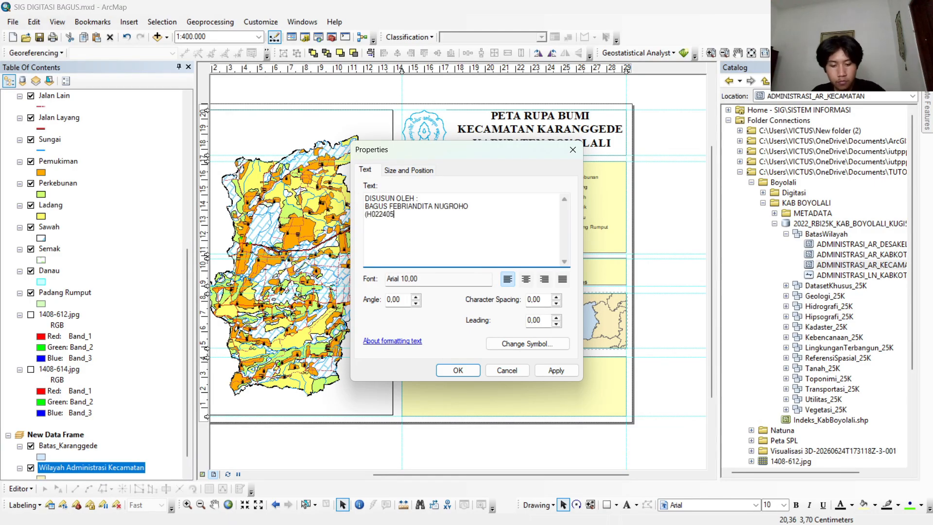
{"action": "left_click", "coordinate": [458, 370]}
Format the author text in bold Times New Roman, size 24, and centre it in the lowest box.
{"action": "left_click_drag", "start_coordinate": [458, 371], "coordinate": [506, 387]}
{"action": "left_click", "coordinate": [755, 506]}
{"action": "type", "text": "ti"}
{"action": "left_click", "coordinate": [783, 506]}
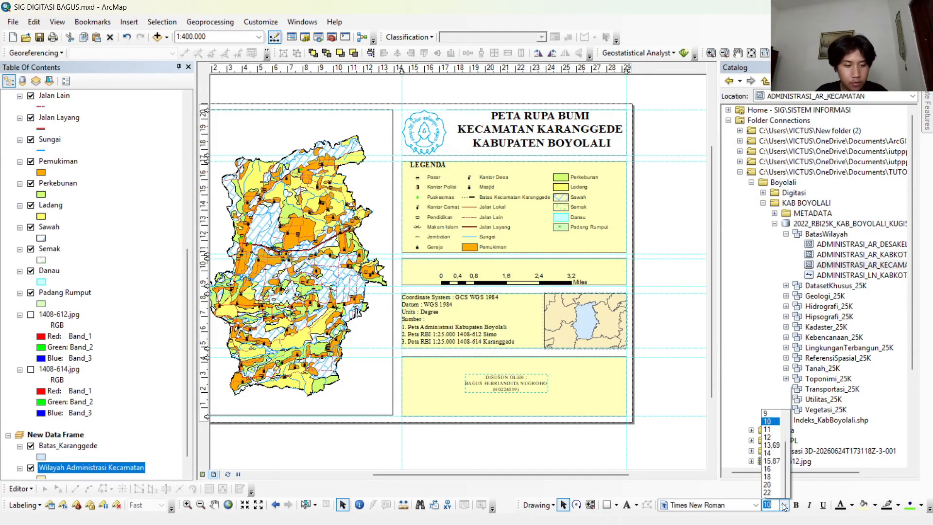
{"action": "left_click", "coordinate": [767, 476]}
{"action": "key", "text": "ctrl+b"}
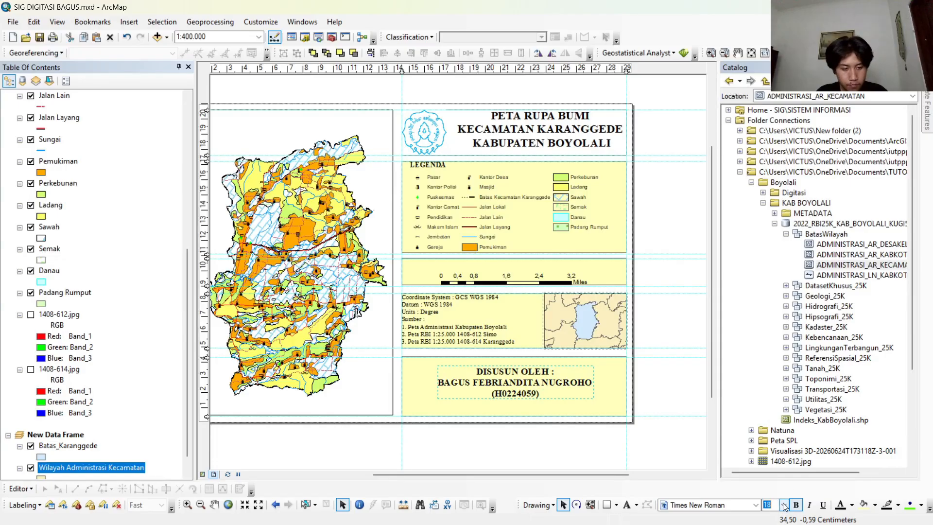
{"action": "left_click", "coordinate": [783, 505]}
{"action": "left_click", "coordinate": [767, 453]}
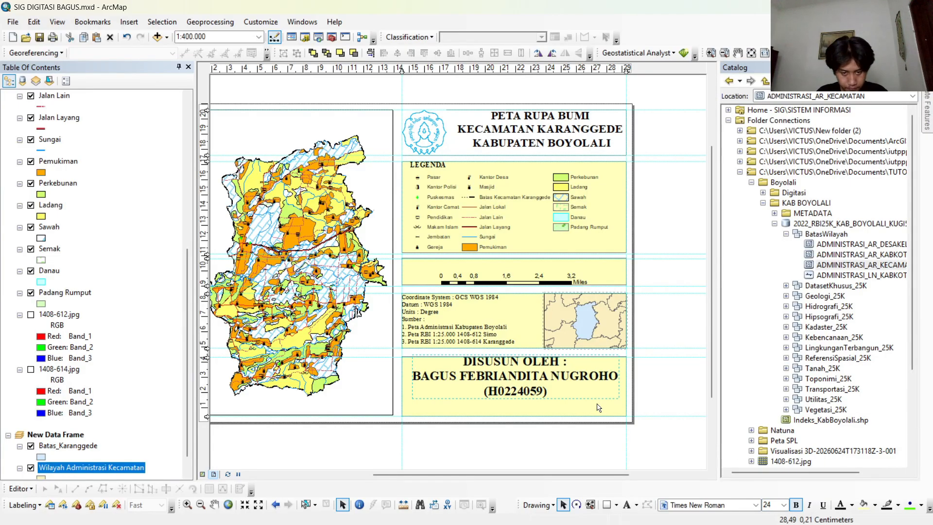
{"action": "mouse_move", "coordinate": [555, 384]}
{"action": "left_mouse_down"}
{"action": "mouse_move", "coordinate": [562, 386]}
{"action": "mouse_move", "coordinate": [554, 385]}
{"action": "left_mouse_up"}
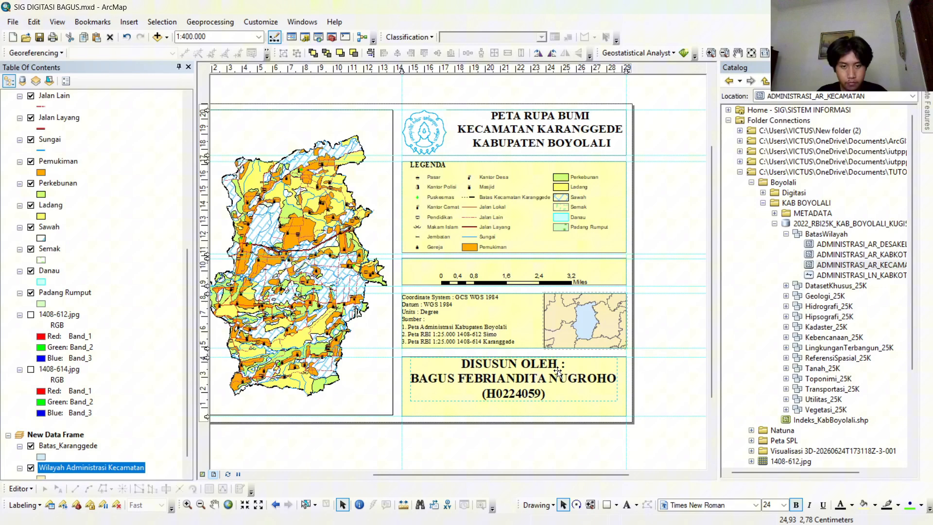
Remove the yellow fill from the legend, scale bar, source and author boxes.
{"action": "left_click", "coordinate": [533, 275]}
{"action": "left_click_drag", "start_coordinate": [464, 474], "coordinate": [441, 466]}
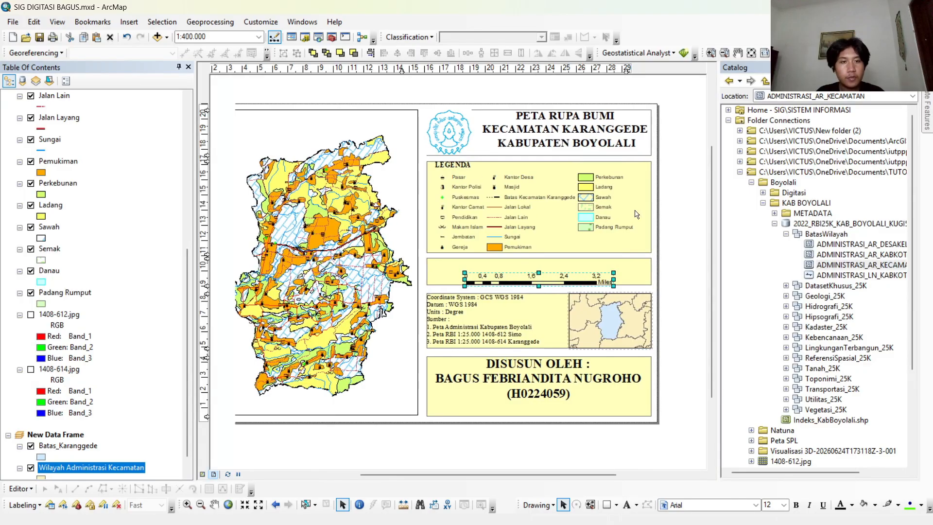
{"action": "left_click", "coordinate": [625, 167]}
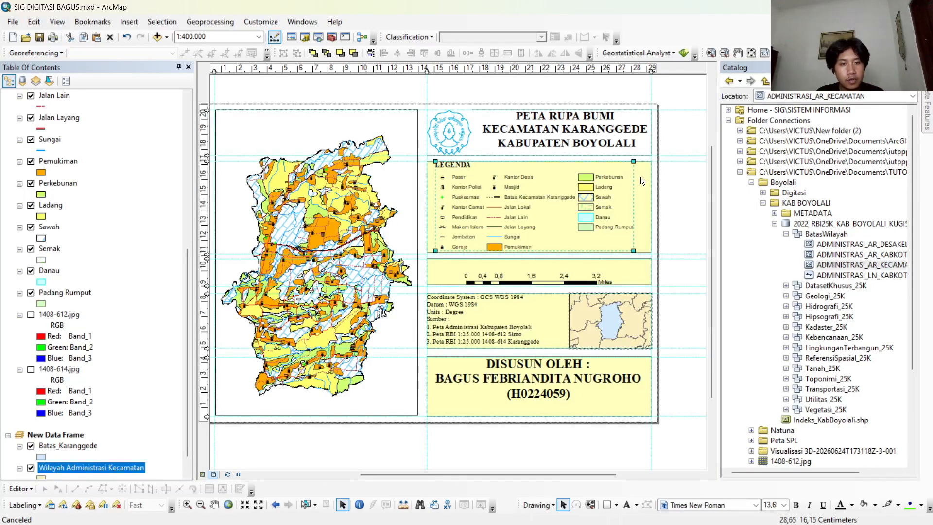
{"action": "right_click", "coordinate": [642, 181]}
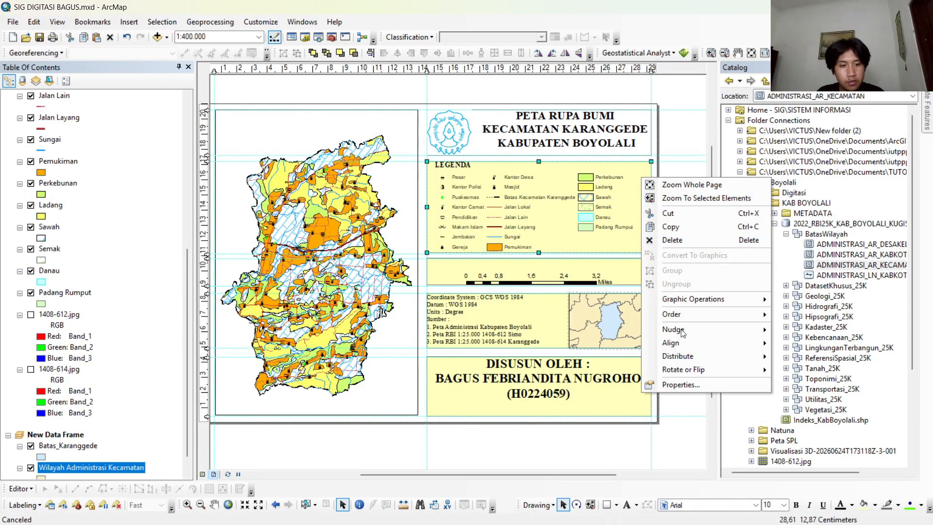
{"action": "left_click", "coordinate": [714, 385]}
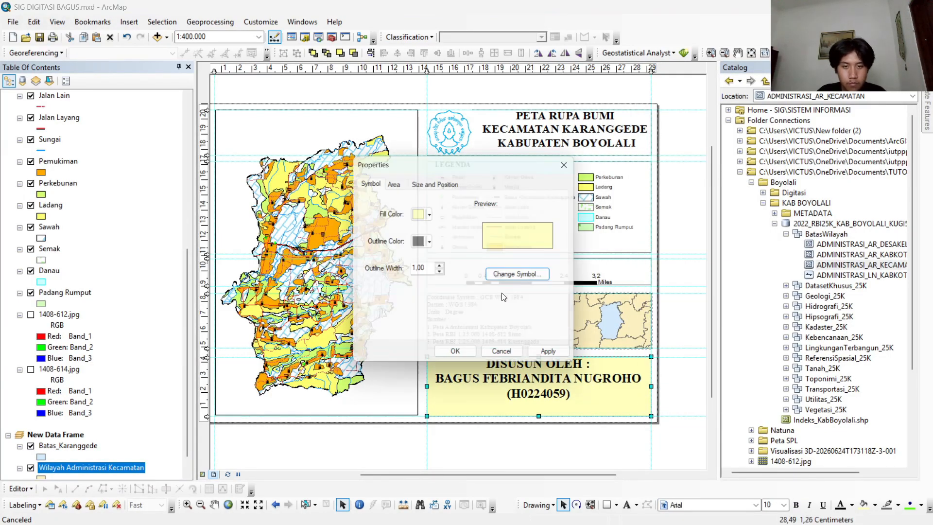
{"action": "left_click", "coordinate": [411, 348]}
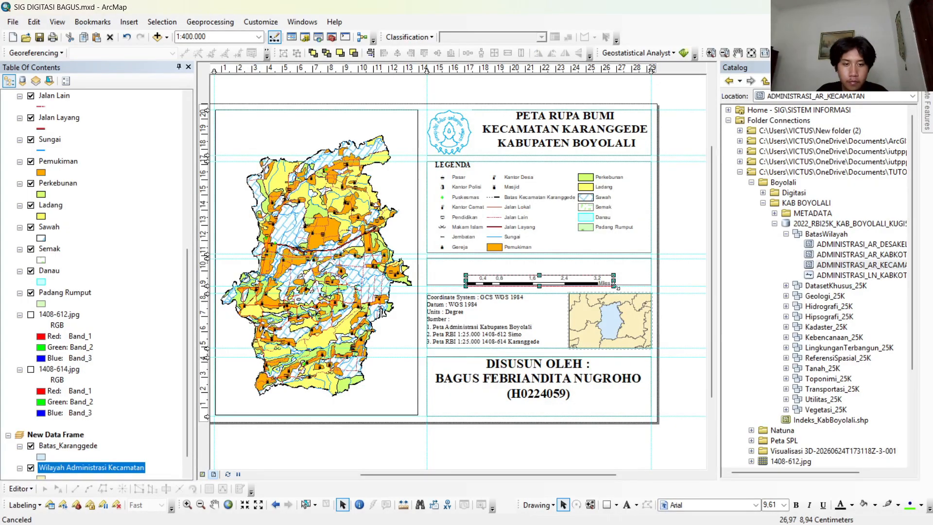
Add a graticule with labels, 30-second latitude and longitude intervals and a simple border to the main map's data frame.
{"action": "left_click", "coordinate": [284, 125]}
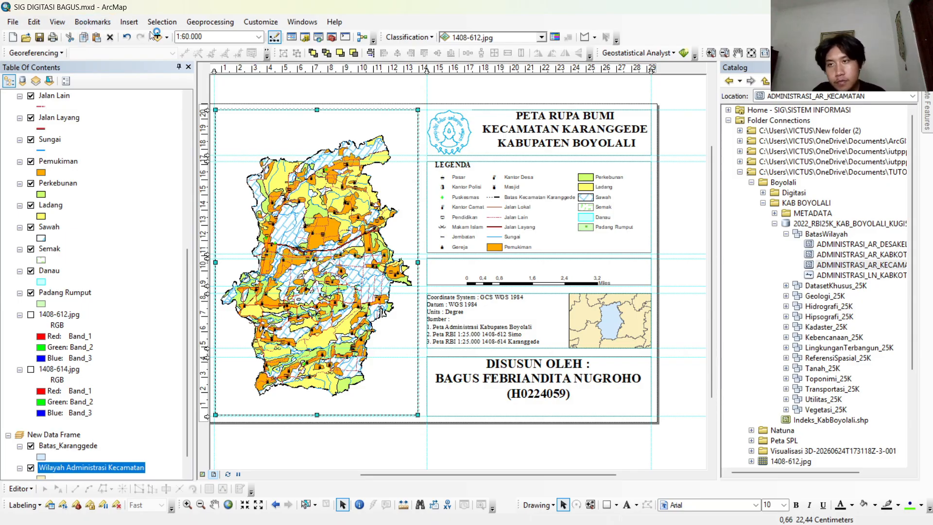
{"action": "right_click", "coordinate": [280, 142]}
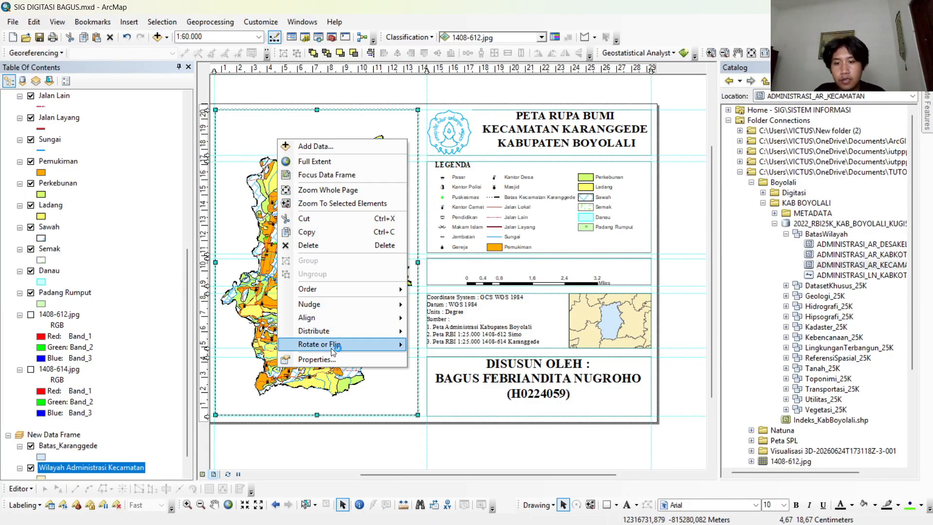
{"action": "left_click", "coordinate": [338, 359]}
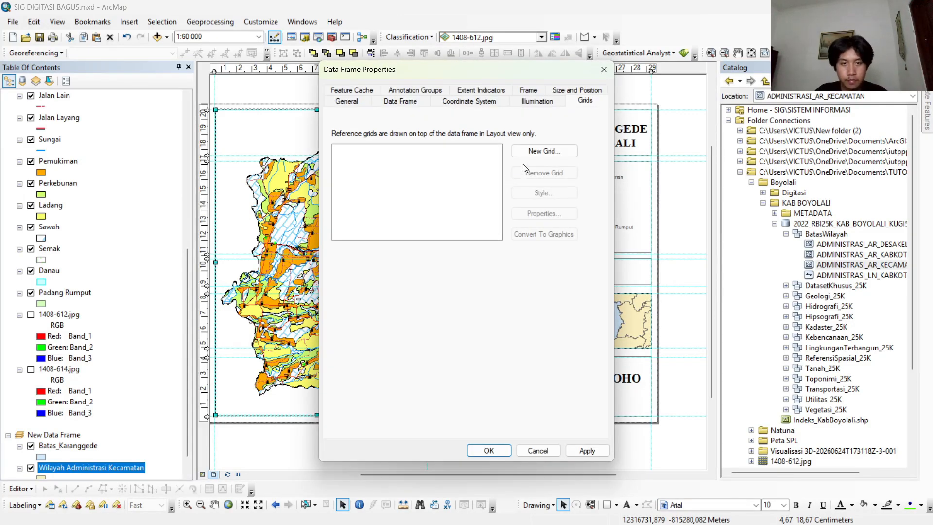
{"action": "left_click", "coordinate": [531, 154]}
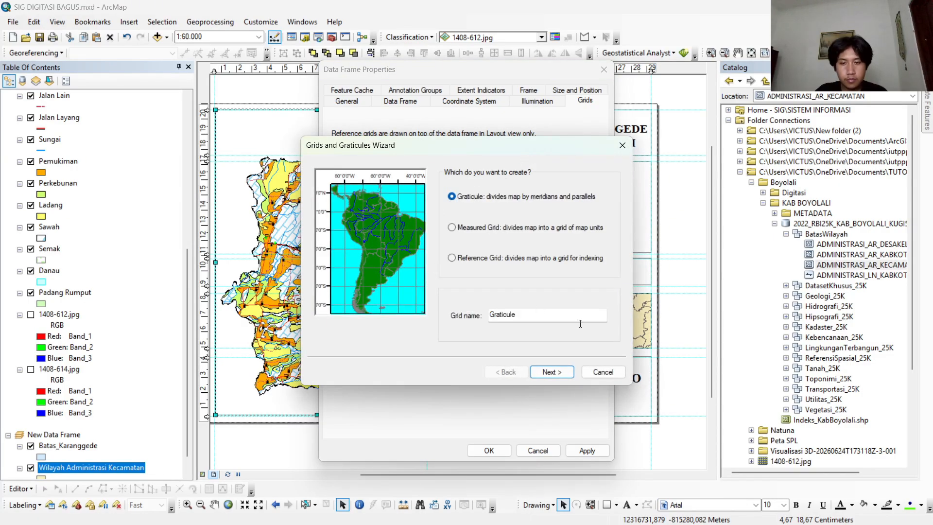
{"action": "left_click", "coordinate": [564, 372]}
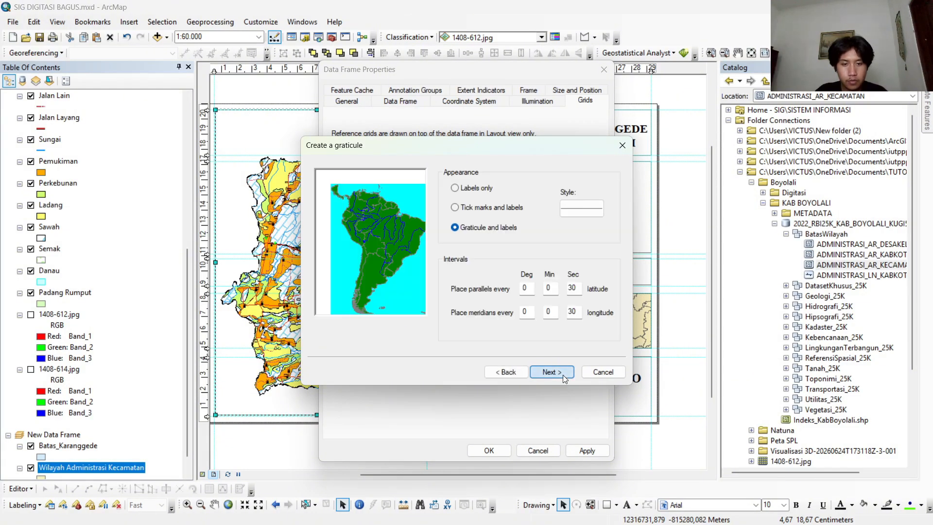
{"action": "left_click", "coordinate": [562, 375]}
{"action": "left_click", "coordinate": [562, 375]}
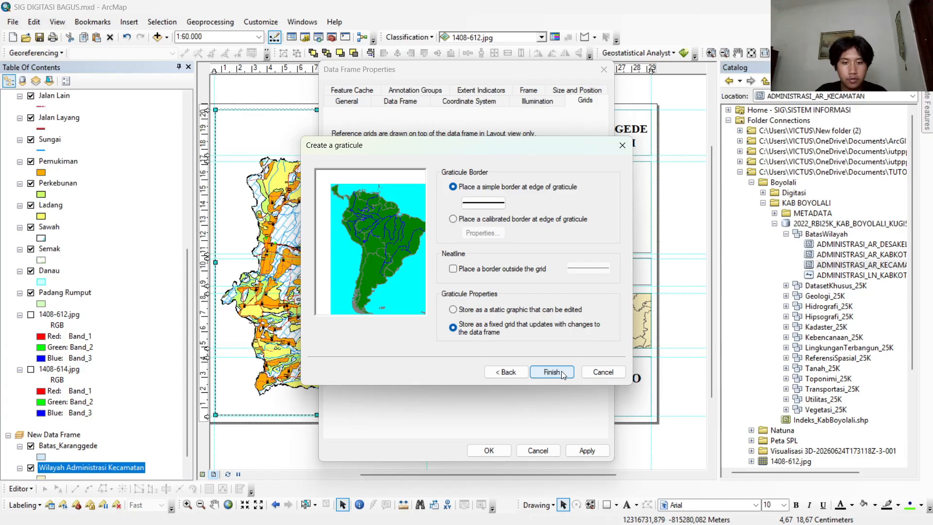
{"action": "left_click", "coordinate": [553, 372]}
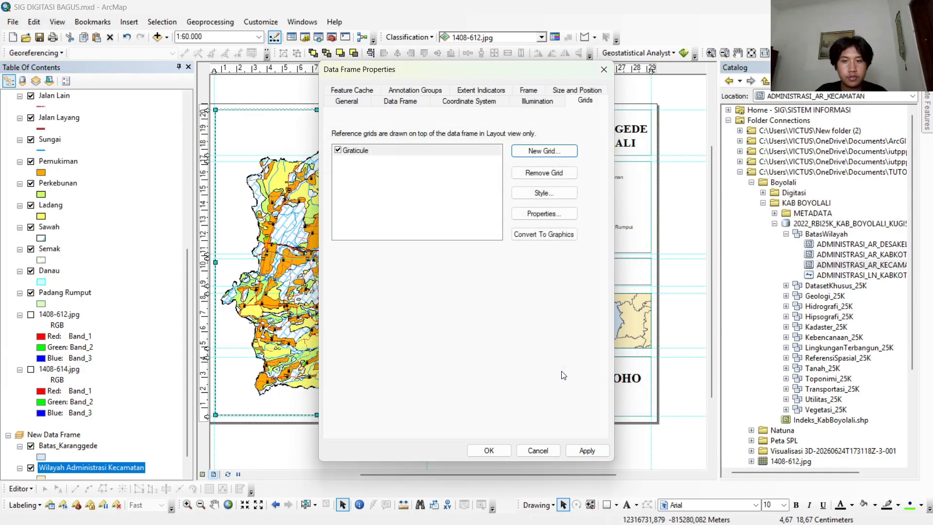
Set the graticule's X and Y axis intervals to 2 minutes and 0 seconds.
{"action": "left_click", "coordinate": [558, 214]}
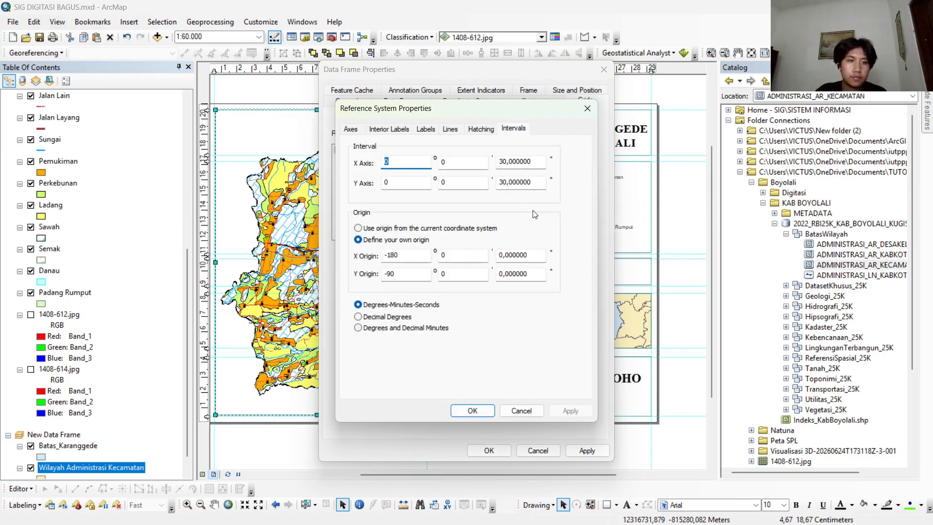
{"action": "left_click", "coordinate": [450, 164]}
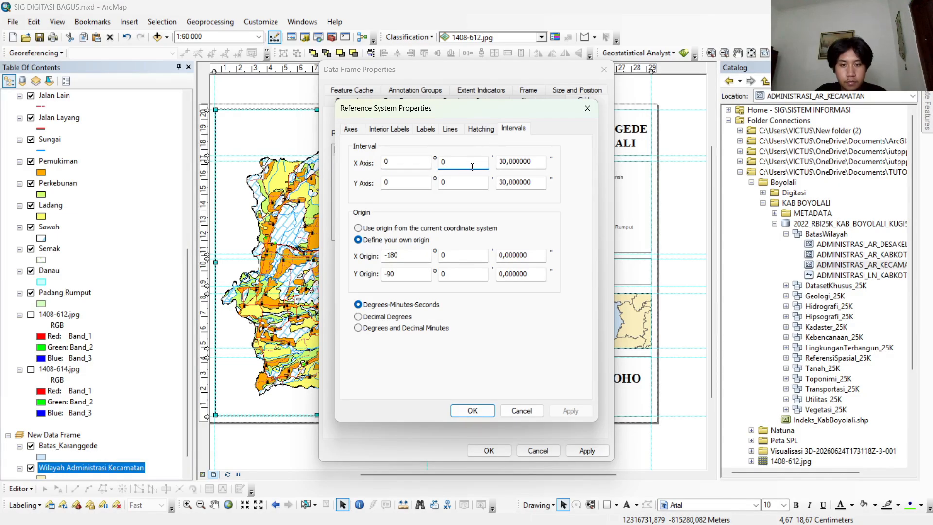
{"action": "left_click_drag", "start_coordinate": [498, 165], "coordinate": [607, 174]}
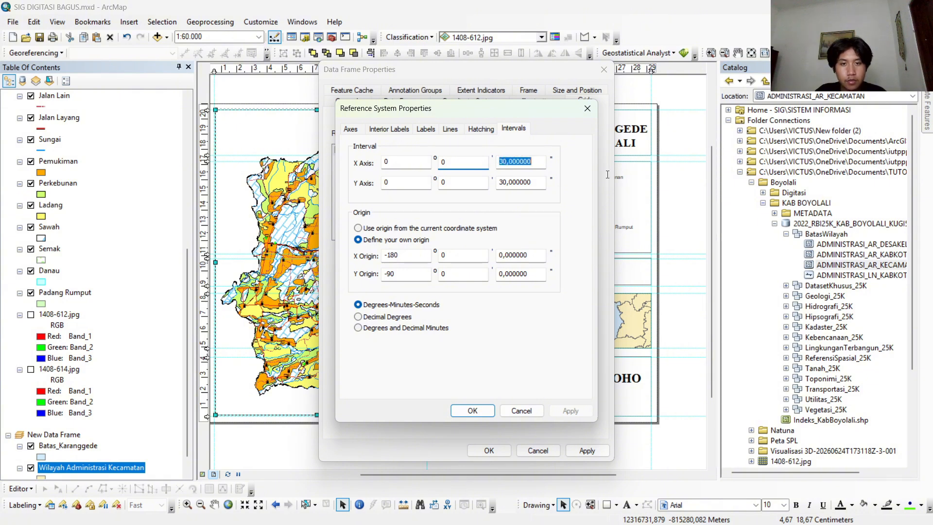
{"action": "type", "text": "0"}
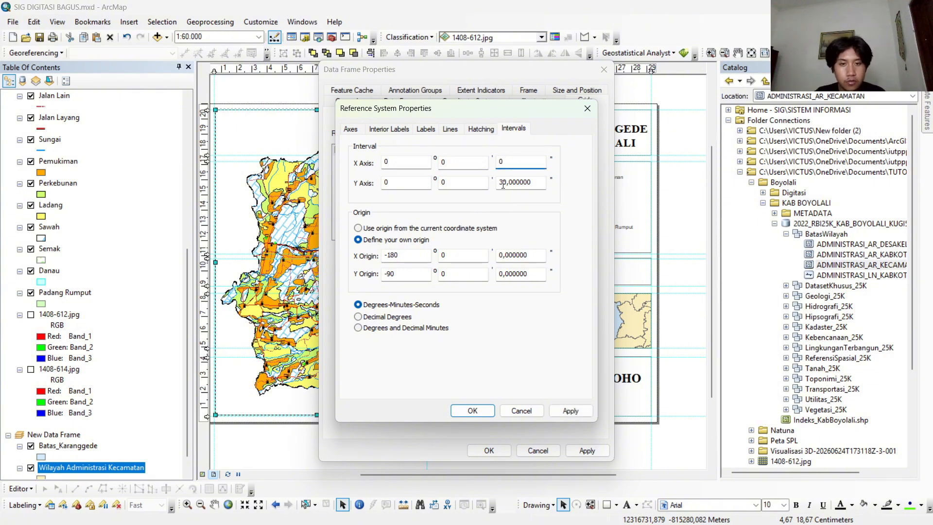
{"action": "left_click_drag", "start_coordinate": [498, 183], "coordinate": [553, 190]}
{"action": "type", "text": "0"}
{"action": "double_click", "coordinate": [457, 162]}
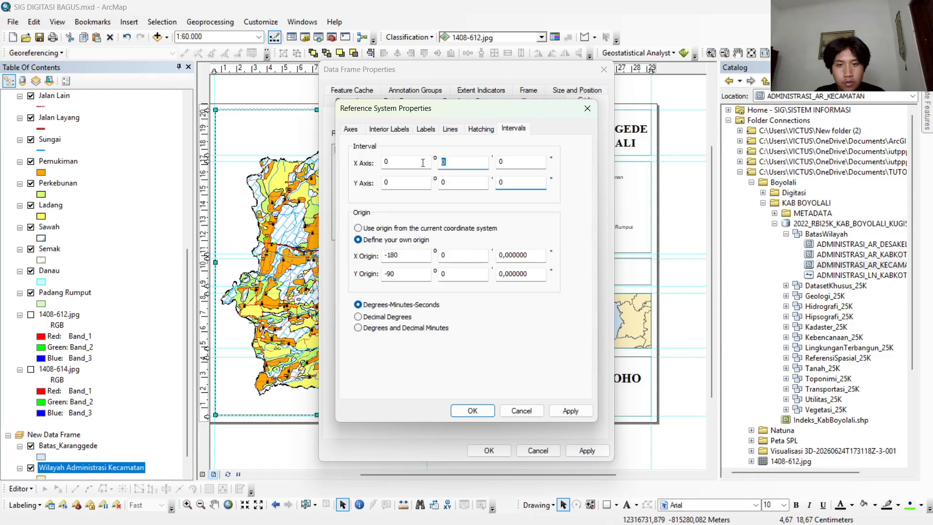
{"action": "double_click", "coordinate": [446, 181]}
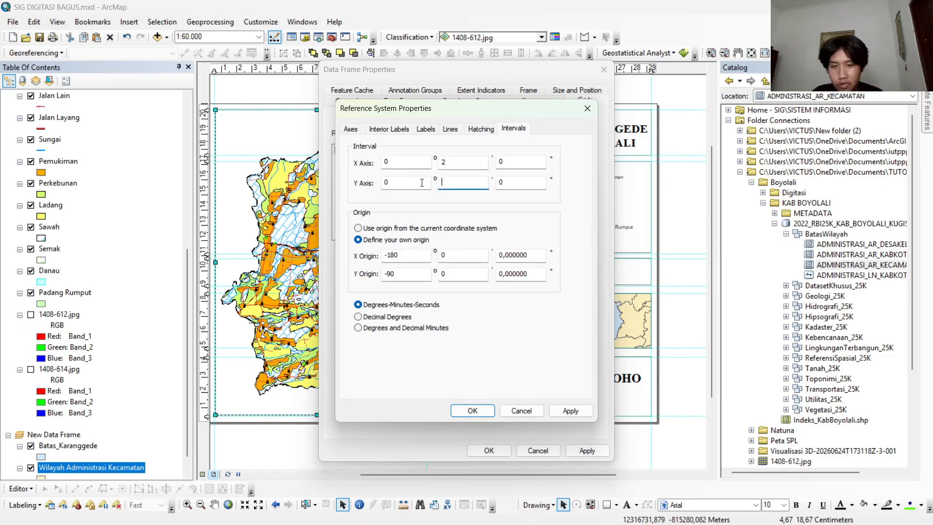
Turn on vertical orientation for the graticule's left and right labels and apply the grid to the main map's data frame.
{"action": "left_click", "coordinate": [390, 130]}
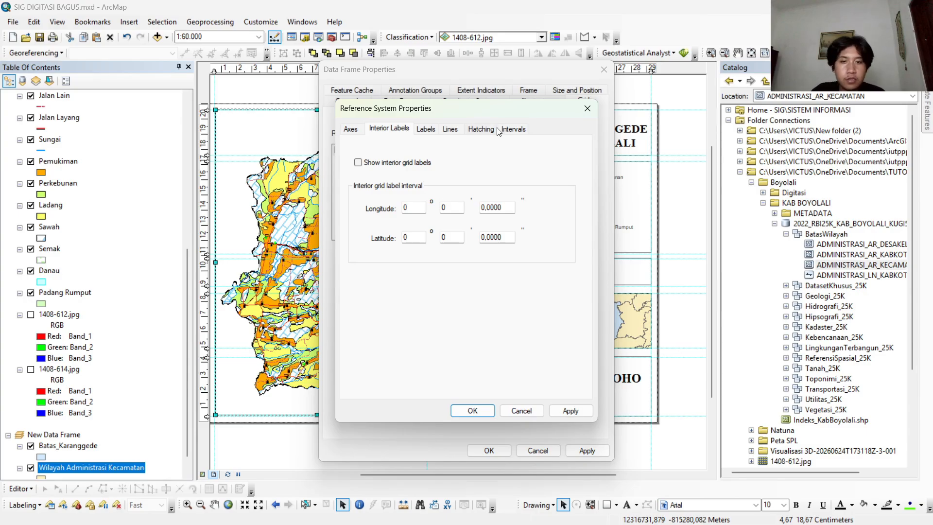
{"action": "left_click", "coordinate": [361, 130]}
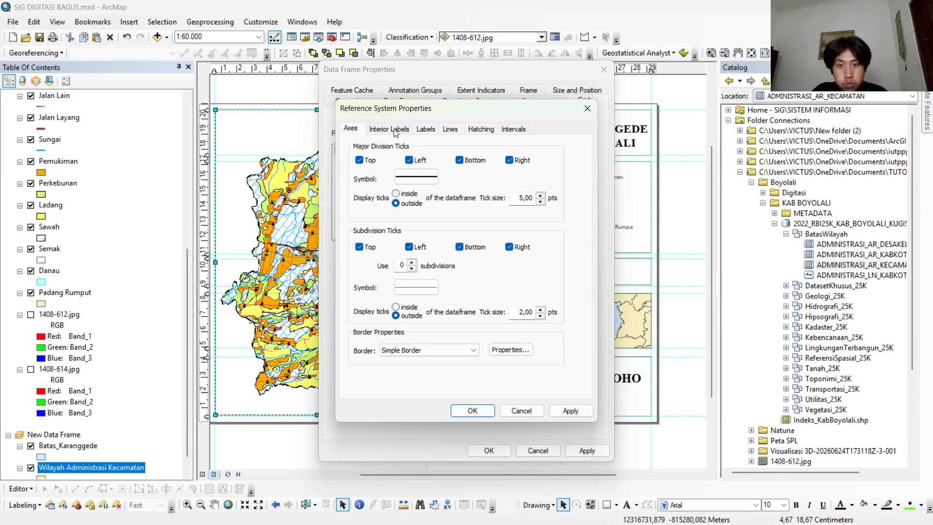
{"action": "left_click", "coordinate": [432, 138]}
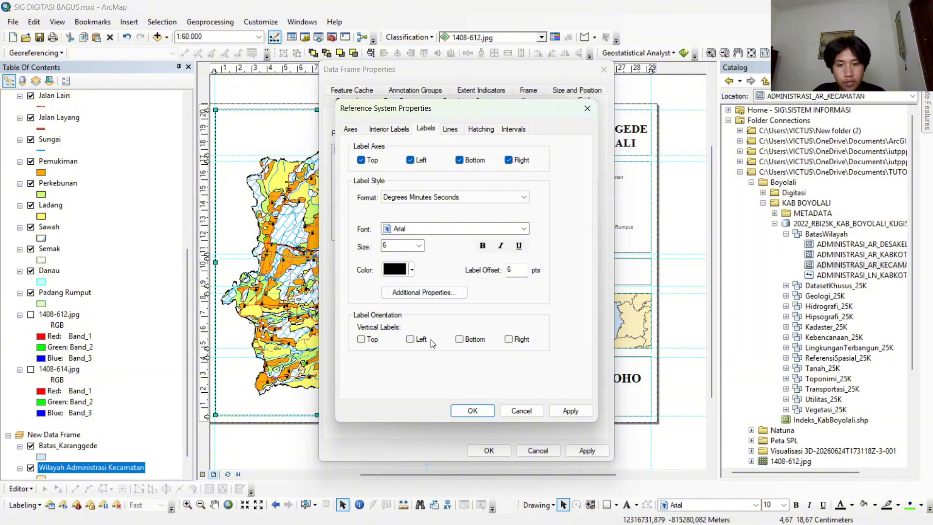
{"action": "left_click", "coordinate": [410, 339]}
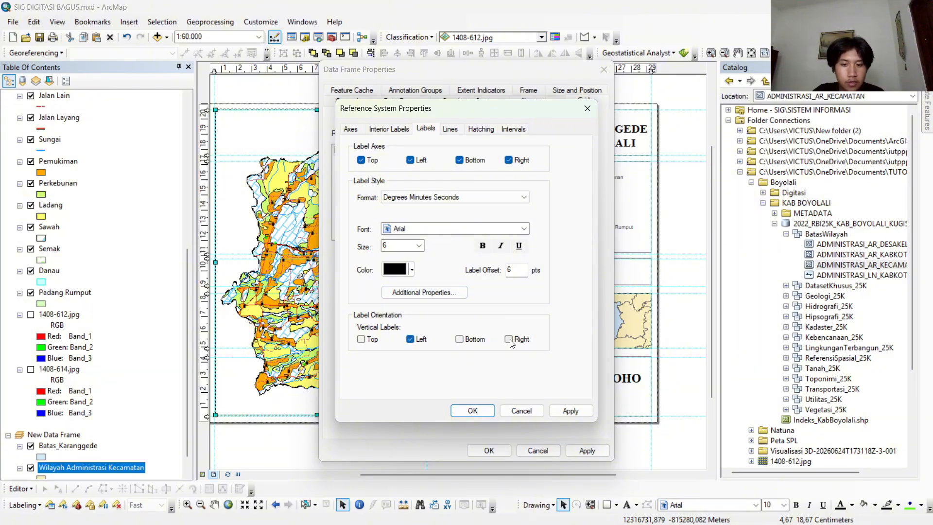
{"action": "left_click", "coordinate": [476, 410]}
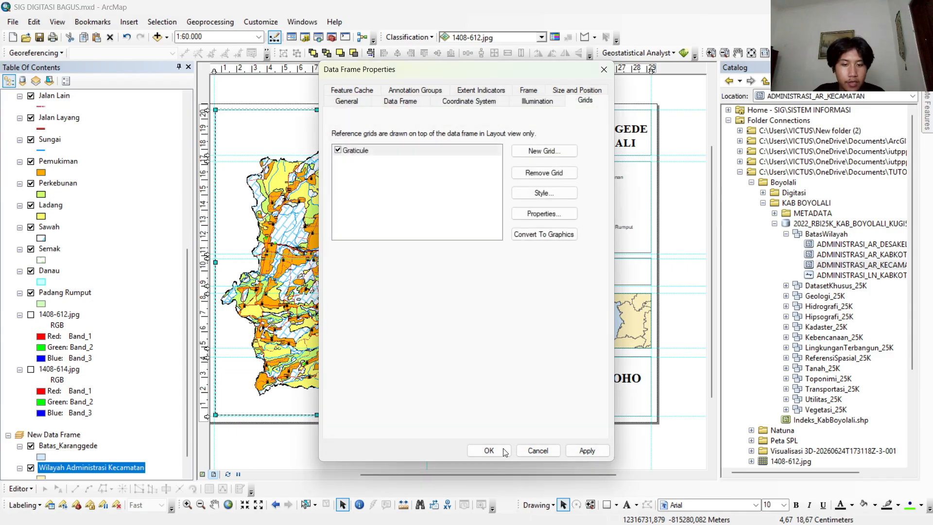
{"action": "left_click", "coordinate": [501, 451]}
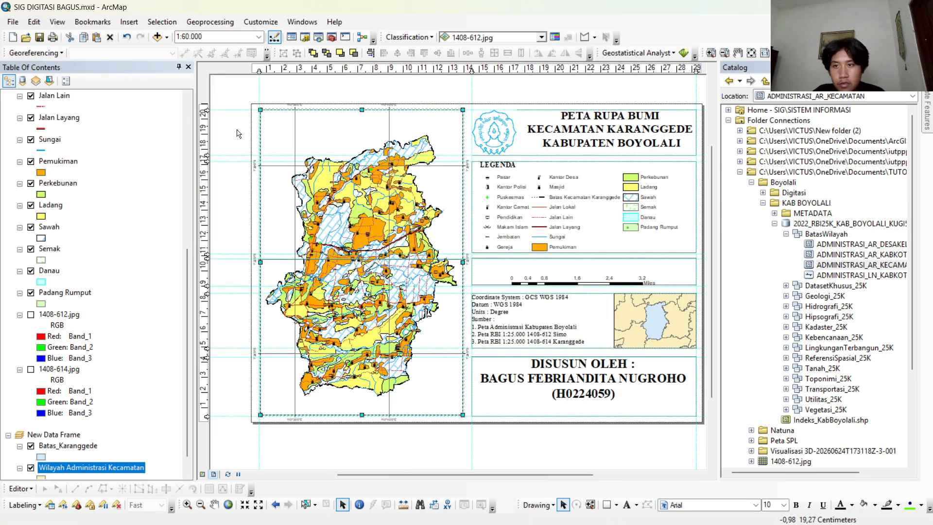
Insert the four-point compass north arrow labelled N, E, S and W and place it in the main map frame's upper-left corner.
{"action": "left_click", "coordinate": [119, 23]}
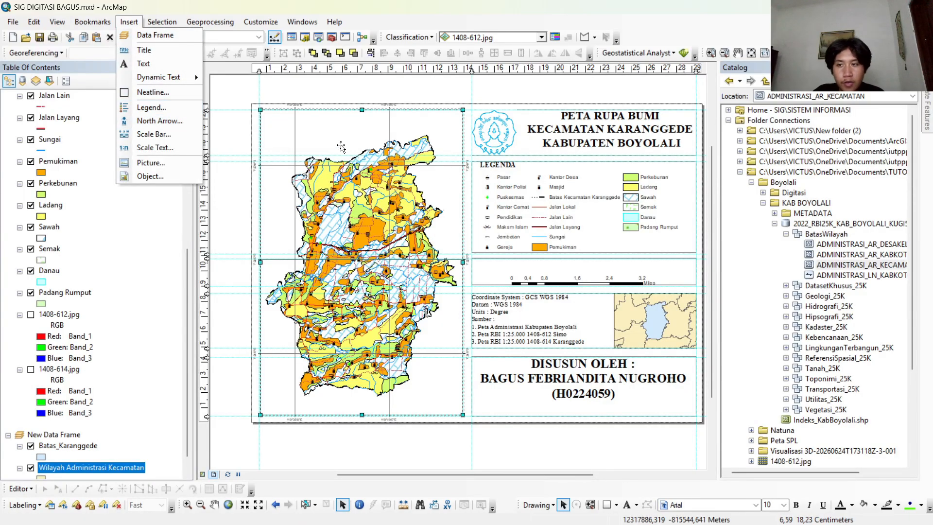
{"action": "left_click", "coordinate": [159, 120]}
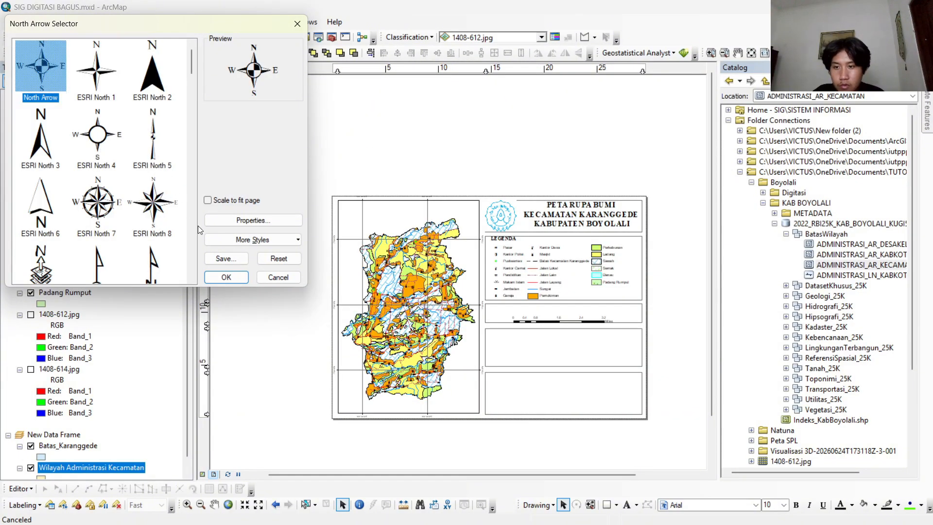
{"action": "left_click", "coordinate": [217, 278]}
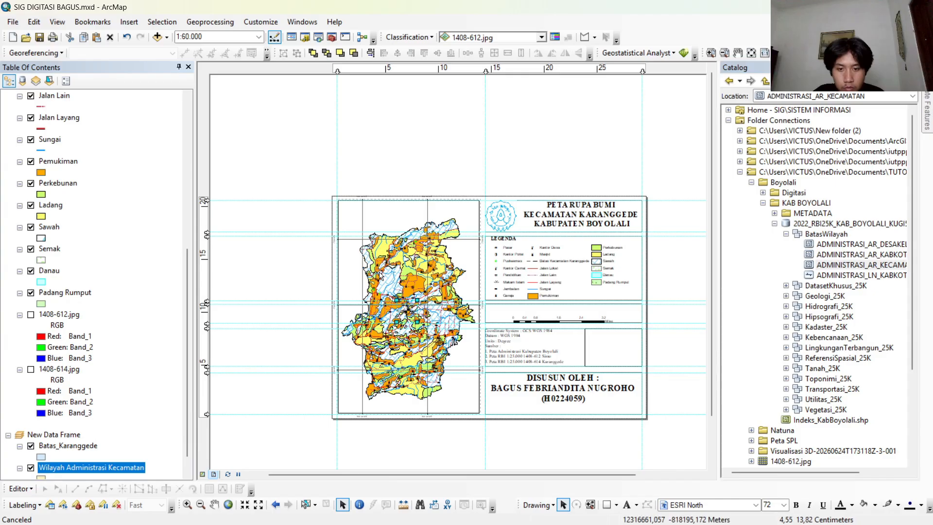
{"action": "scroll", "coordinate": [380, 275], "scroll_direction": "up", "scroll_amount": 2}
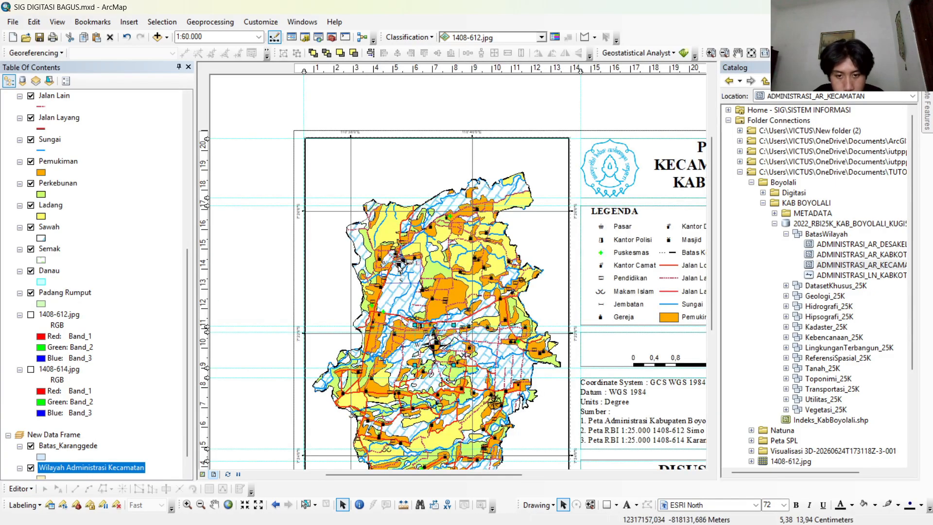
{"action": "left_click_drag", "start_coordinate": [368, 217], "coordinate": [332, 167]}
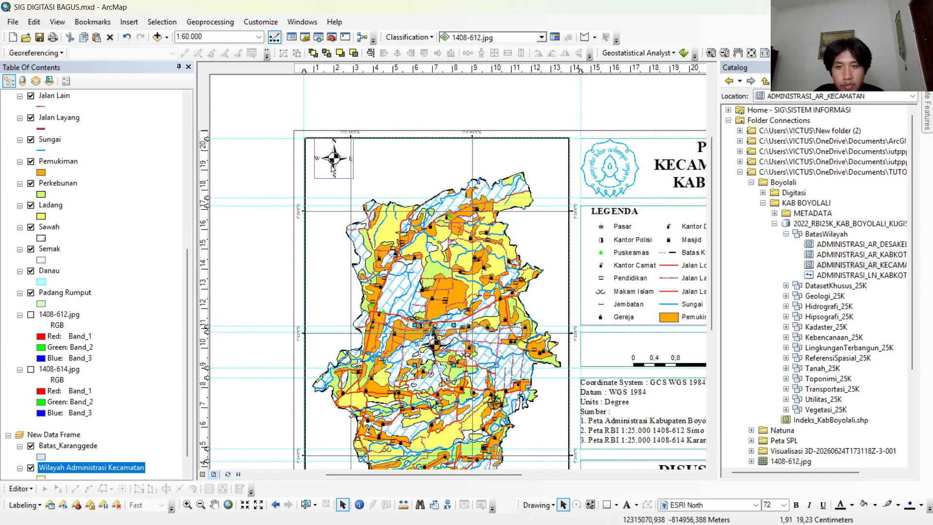
{"action": "right_click", "coordinate": [490, 399]}
{"action": "key", "text": "Escape"}
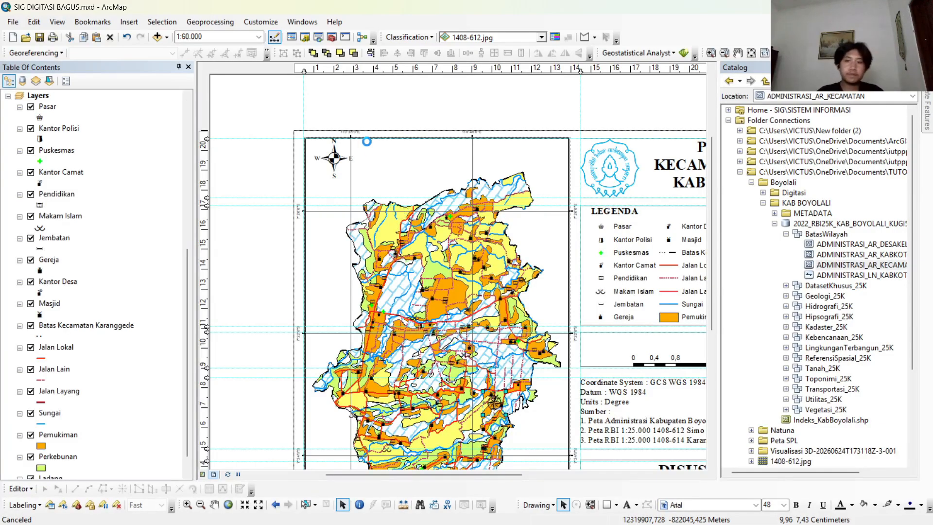
{"action": "left_click", "coordinate": [339, 158]}
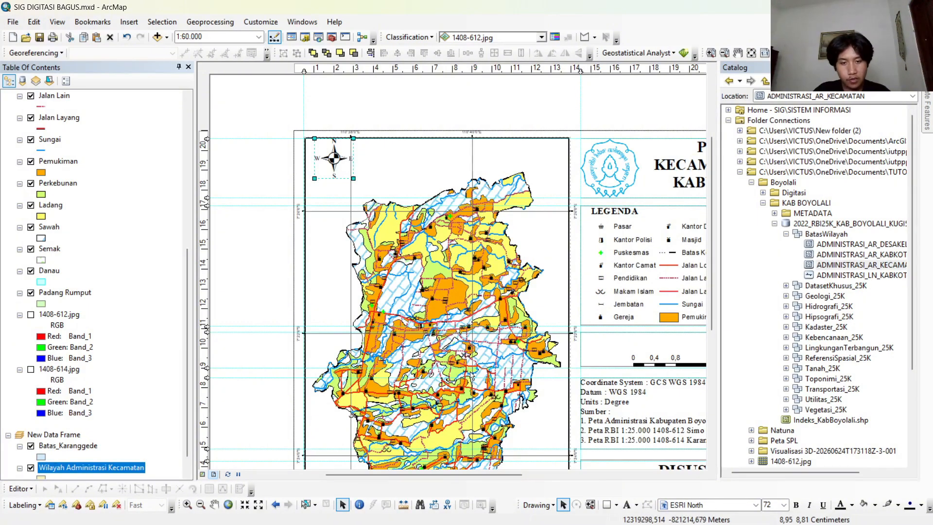
{"action": "scroll", "coordinate": [467, 368], "scroll_direction": "down", "scroll_amount": 3}
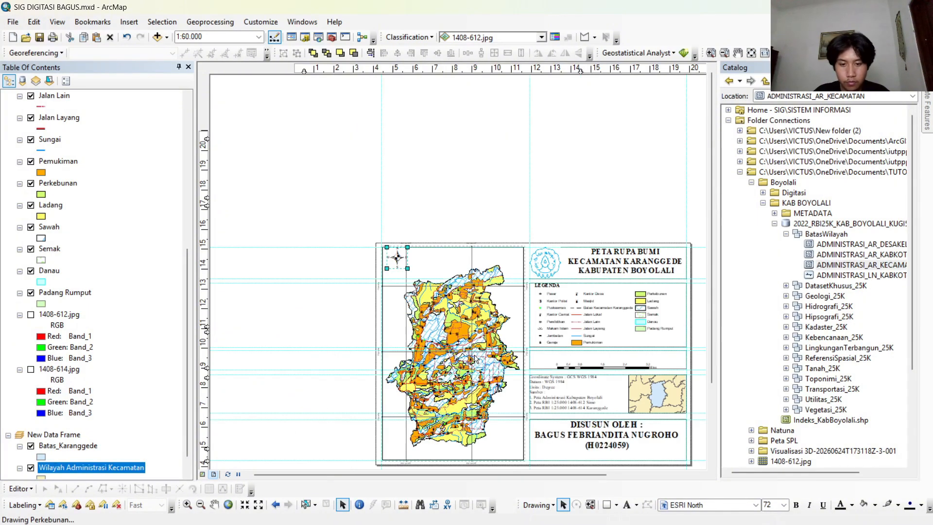
{"action": "scroll", "coordinate": [470, 359], "scroll_direction": "down", "scroll_amount": 2}
{"action": "left_click_drag", "start_coordinate": [398, 311], "coordinate": [393, 309]}
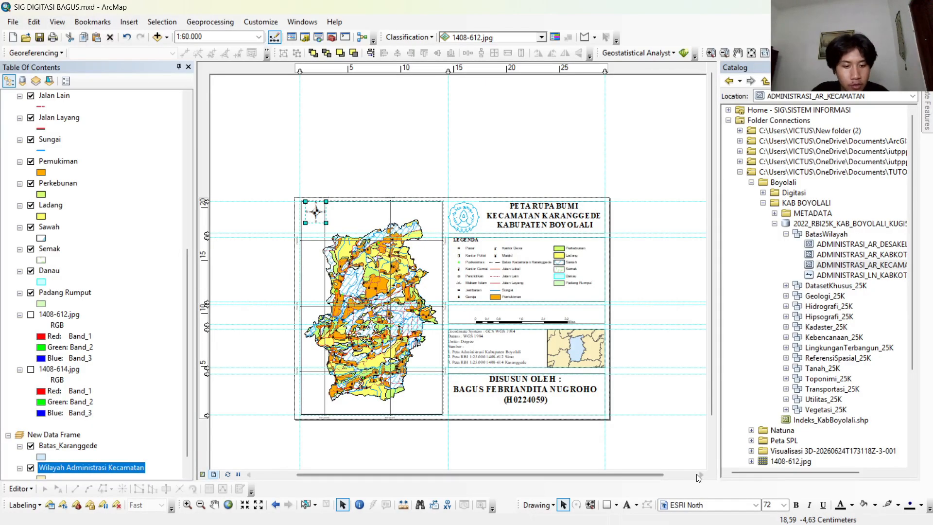
{"action": "left_click", "coordinate": [626, 504]}
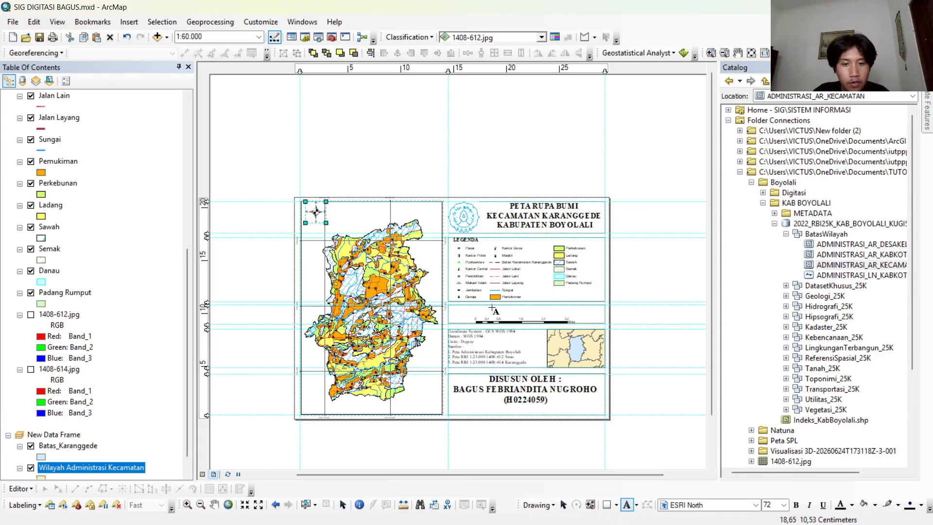
{"action": "left_click", "coordinate": [492, 309]}
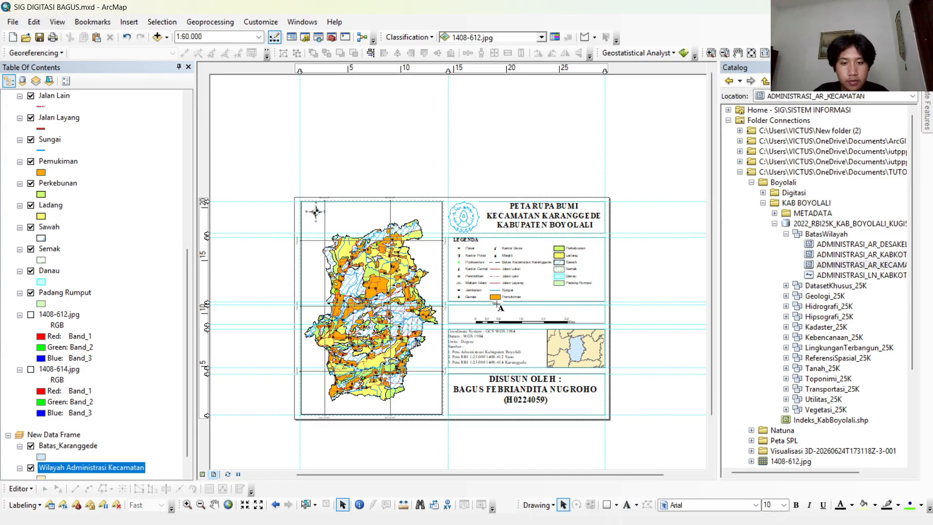
{"action": "scroll", "coordinate": [497, 306], "scroll_direction": "down", "scroll_amount": 4}
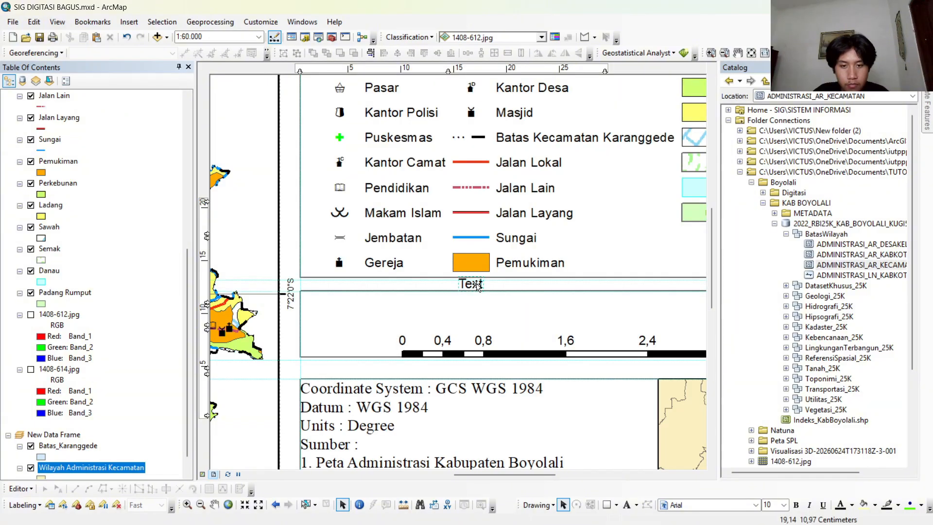
{"action": "right_click", "coordinate": [477, 285]}
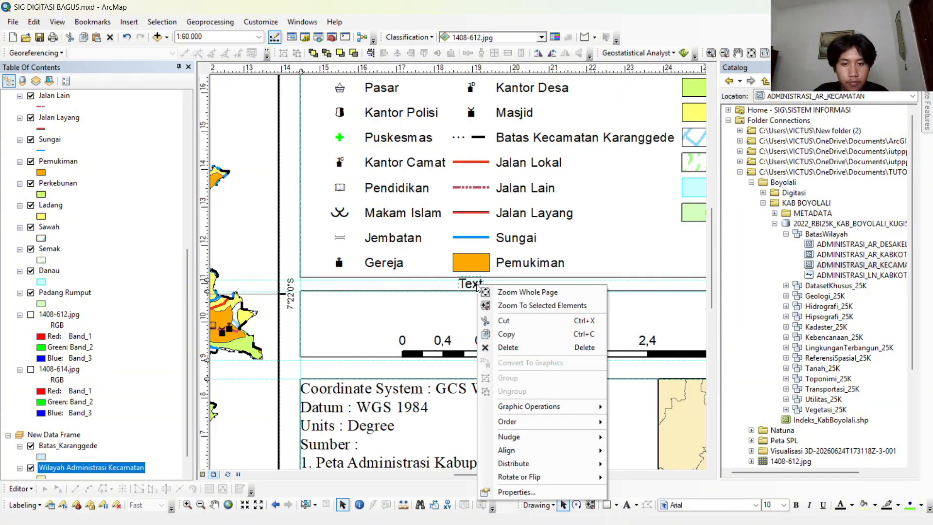
{"action": "left_click", "coordinate": [508, 347]}
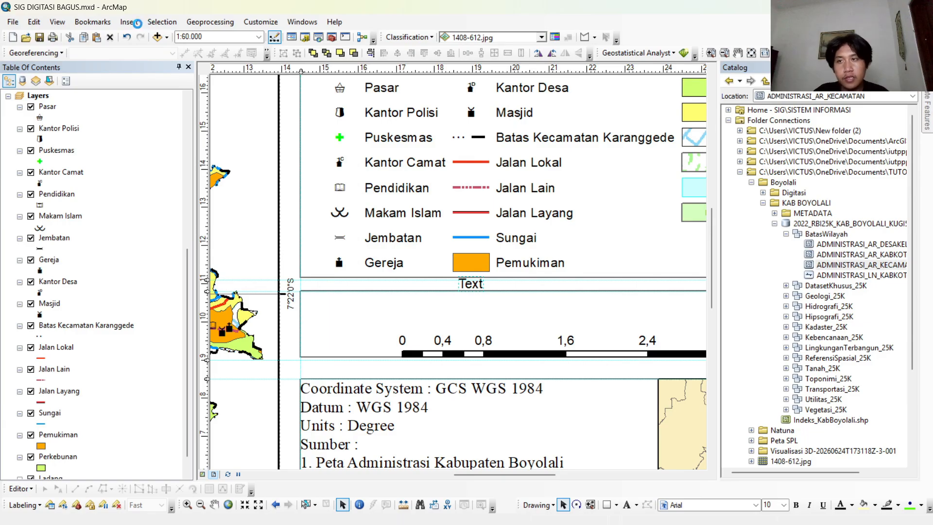
Insert Absolute Scale text, enlarge it to about 27 pt and place it above the scale bar inside the scale box.
{"action": "left_click", "coordinate": [129, 22]}
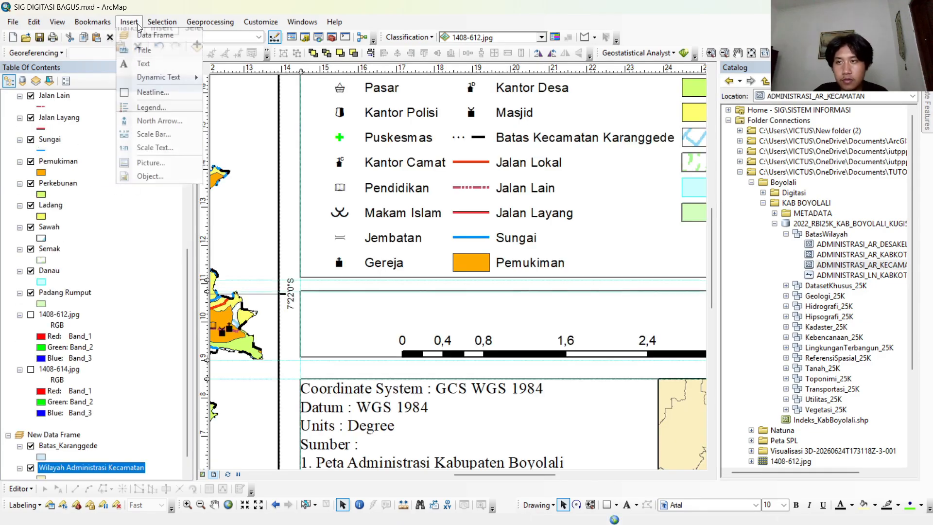
{"action": "left_click", "coordinate": [154, 148]}
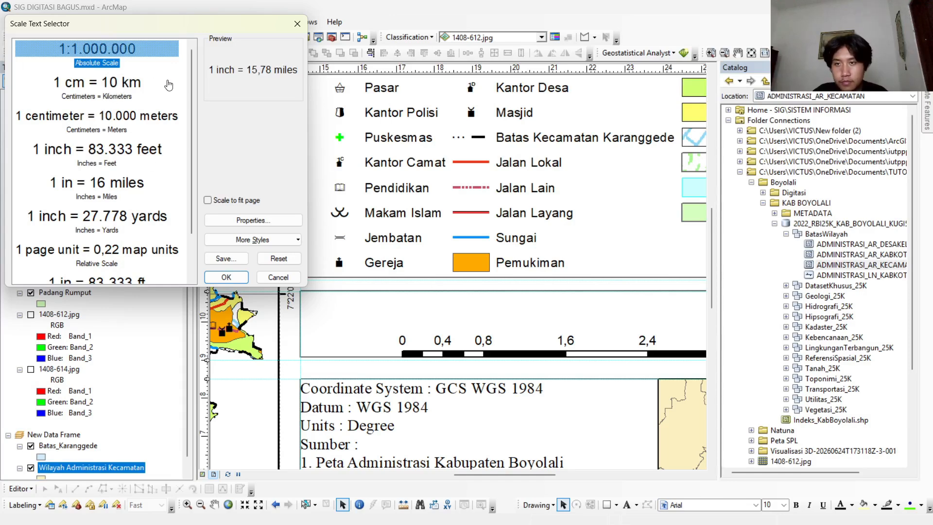
{"action": "left_click", "coordinate": [140, 50]}
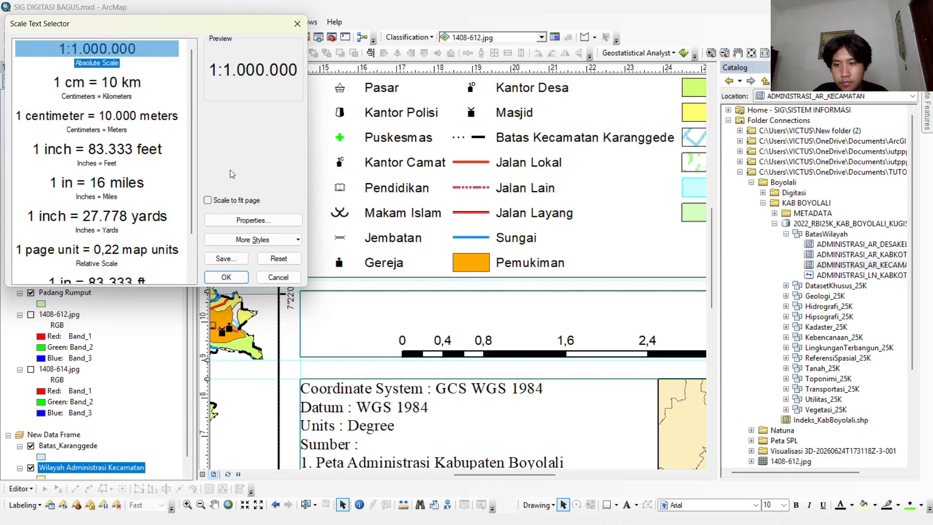
{"action": "left_click", "coordinate": [226, 277]}
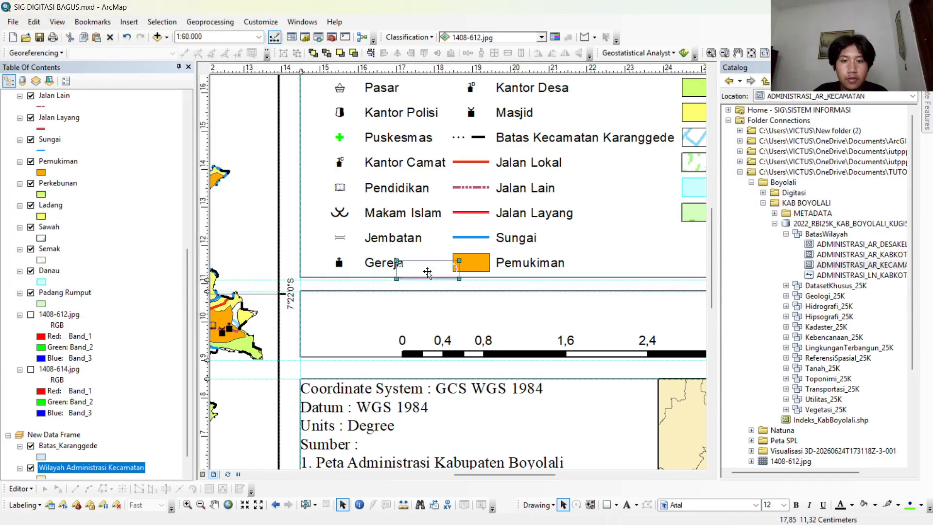
{"action": "left_click_drag", "start_coordinate": [427, 273], "coordinate": [552, 332]}
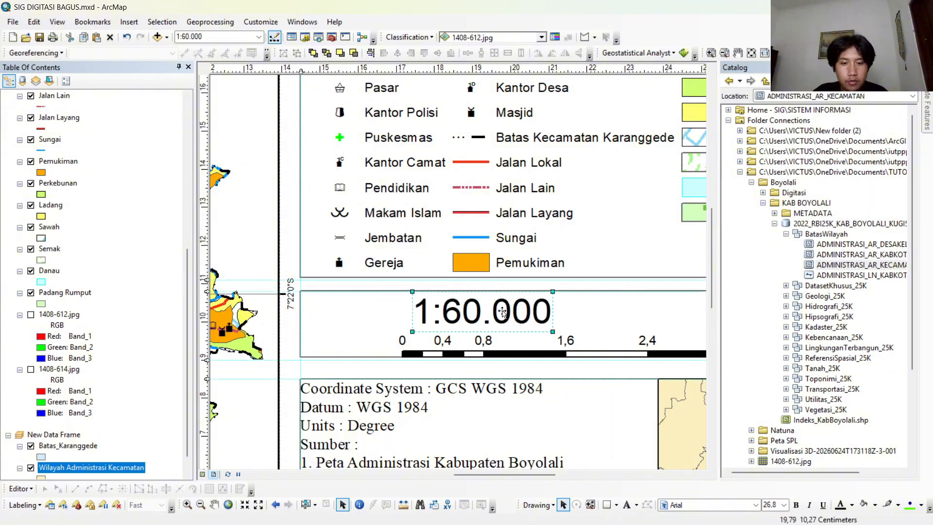
{"action": "left_click_drag", "start_coordinate": [502, 311], "coordinate": [537, 331]}
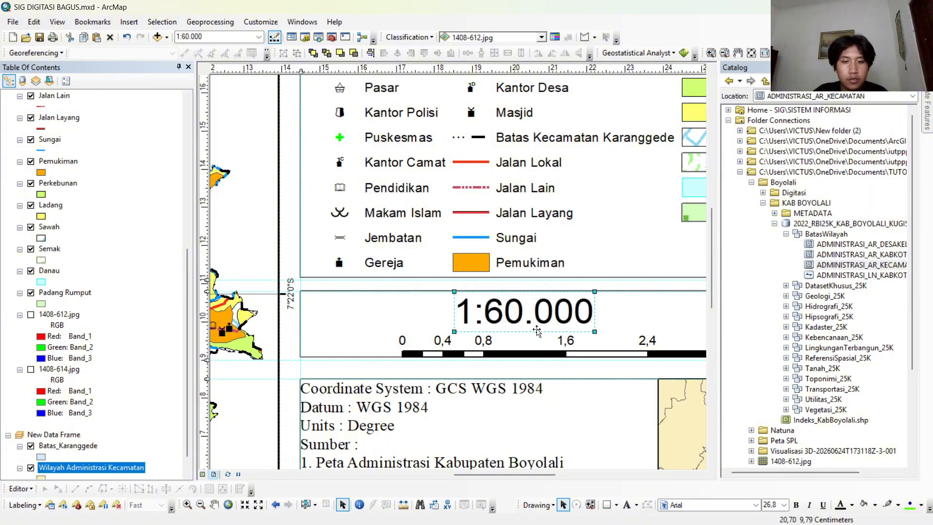
{"action": "scroll", "coordinate": [537, 330], "scroll_direction": "down", "scroll_amount": 5}
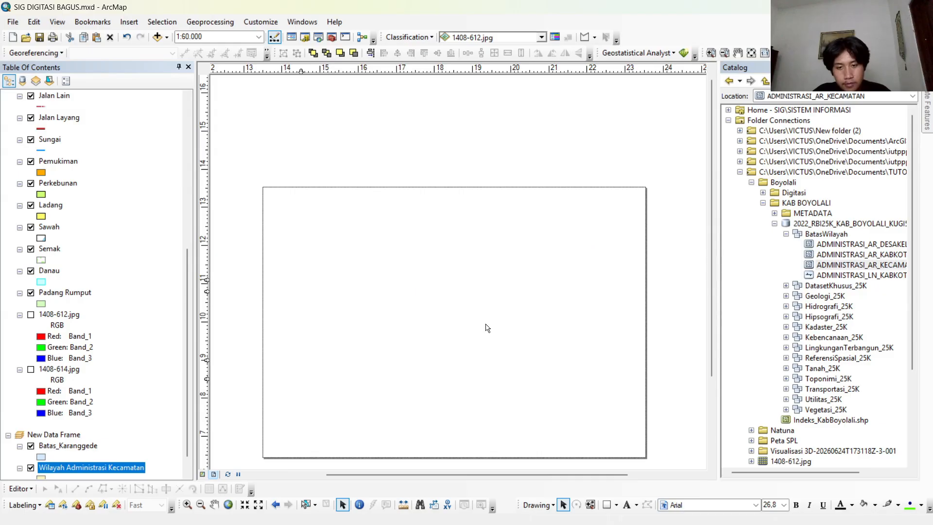
{"action": "scroll", "coordinate": [487, 328], "scroll_direction": "down", "scroll_amount": 3}
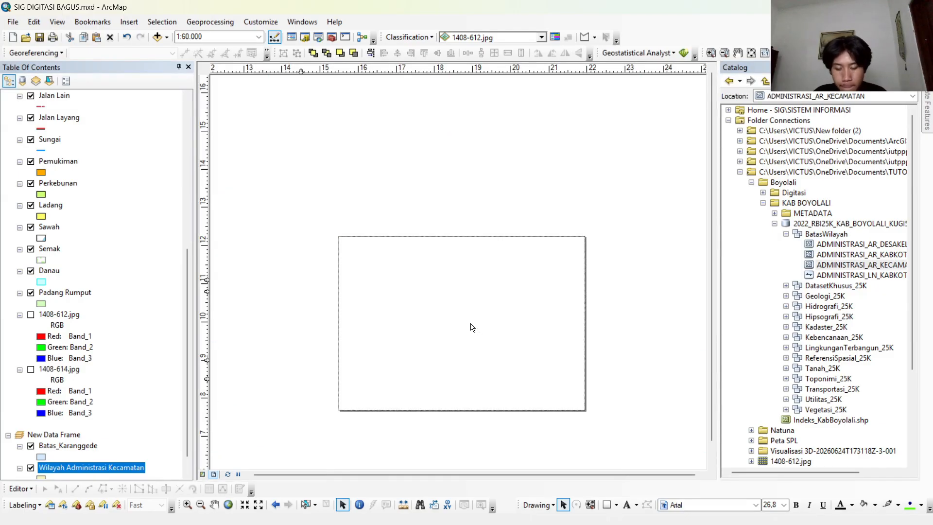
{"action": "left_click_drag", "start_coordinate": [464, 329], "coordinate": [446, 284]}
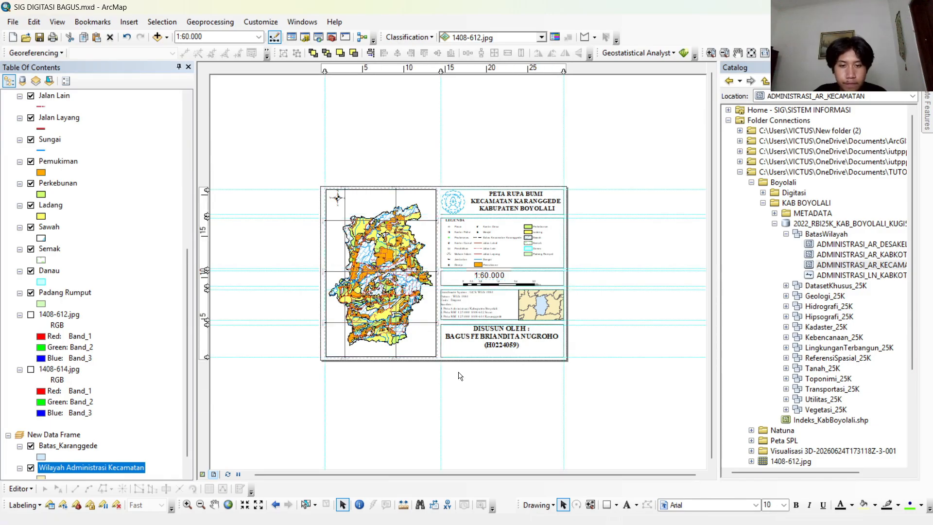
Review the Karanggede layout element by element, checking the title, legend, scale text and inset map.
{"action": "scroll", "coordinate": [432, 306], "scroll_direction": "up", "scroll_amount": 2}
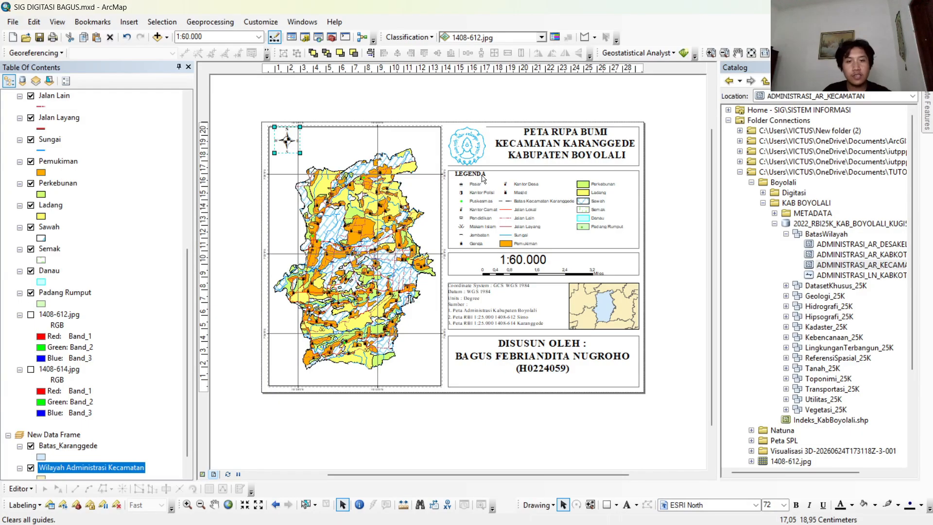
{"action": "left_click", "coordinate": [541, 139]}
{"action": "left_click", "coordinate": [478, 176]}
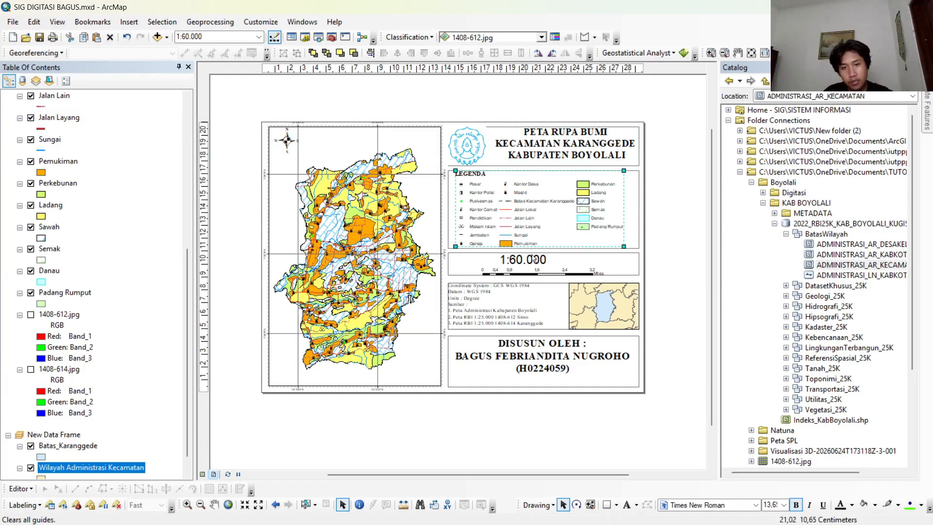
{"action": "left_click", "coordinate": [533, 261]}
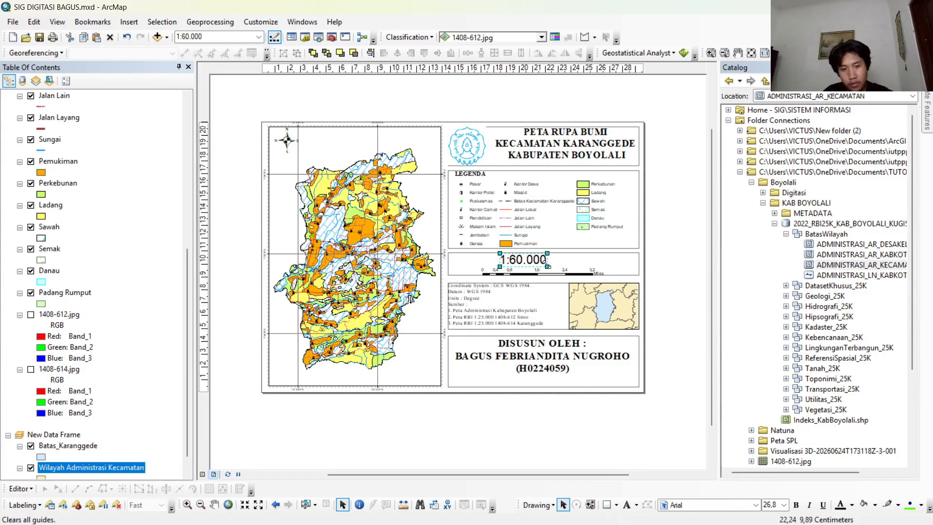
{"action": "left_click", "coordinate": [589, 298]}
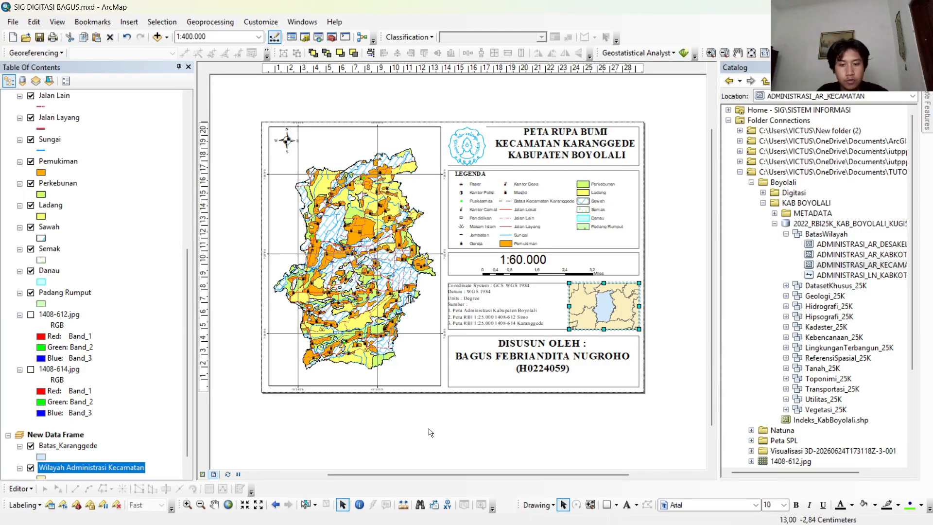
View the land unit map layout in the PETA SPL window for comparison and return to SIG DIGITASI BAGUS.mxd.
{"action": "mouse_move", "coordinate": [467, 522]}
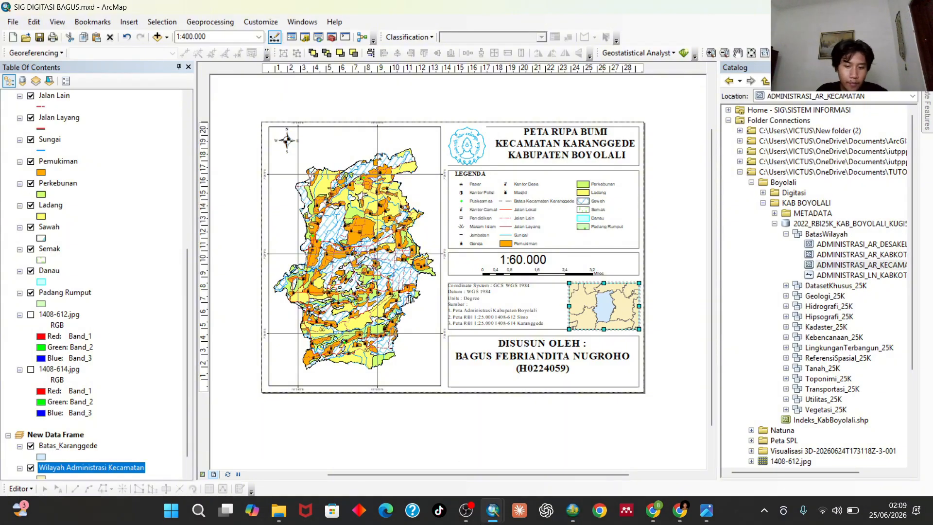
{"action": "mouse_move", "coordinate": [498, 518]}
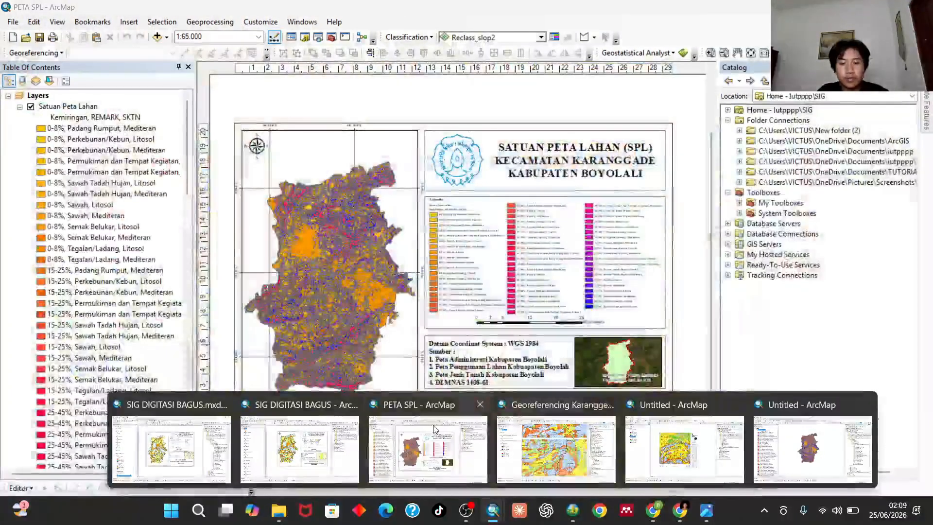
{"action": "left_click", "coordinate": [433, 424]}
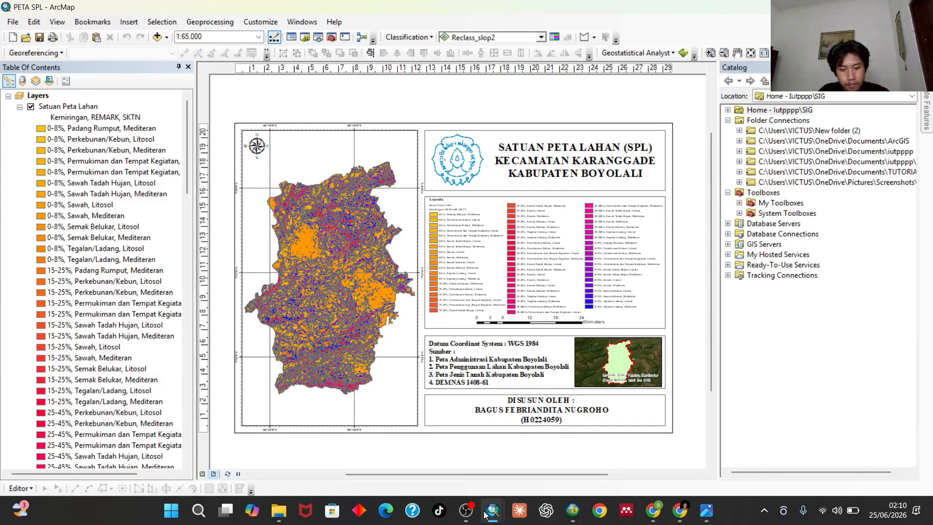
{"action": "mouse_move", "coordinate": [488, 514]}
{"action": "left_click", "coordinate": [171, 446]}
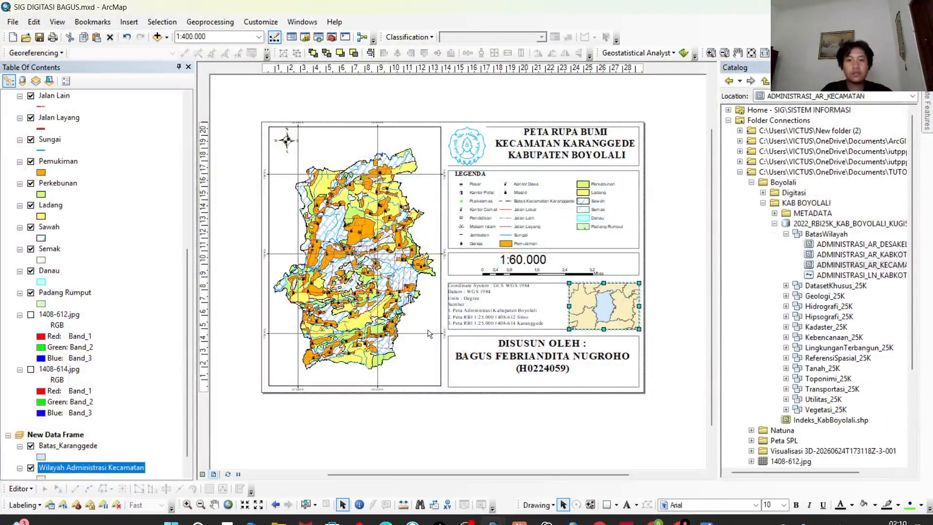